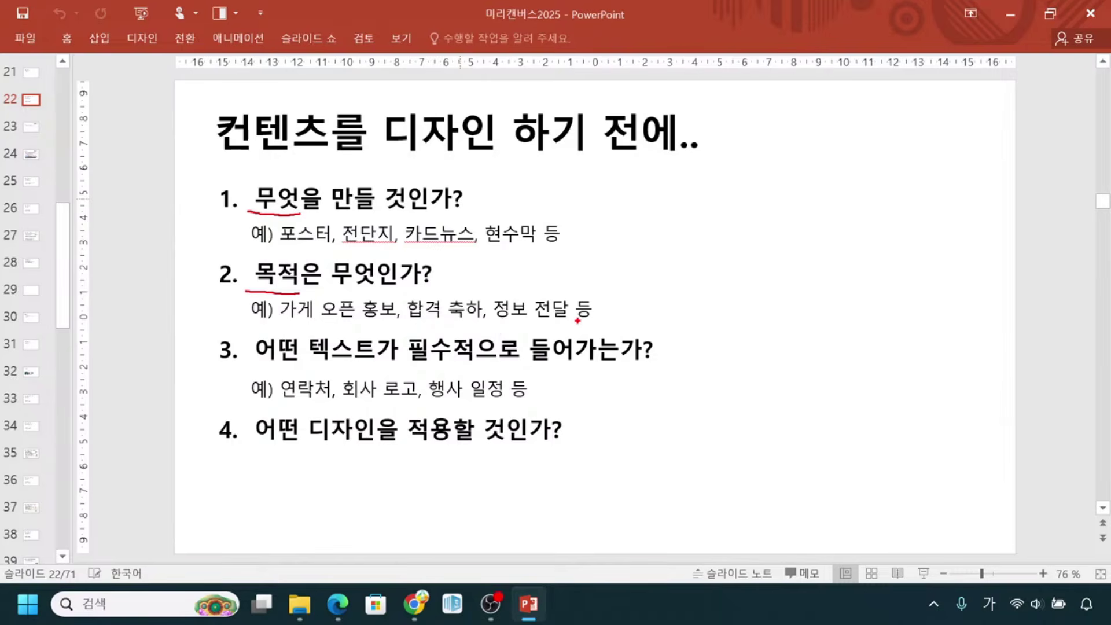
# Box 목적 in red ink; underline 정보 전달, 텍스트가 필수적으로, 연락처, 행사 일정, 어떤 디자인
pyautogui.moveTo(249, 261); pyautogui.dragTo(301, 289)
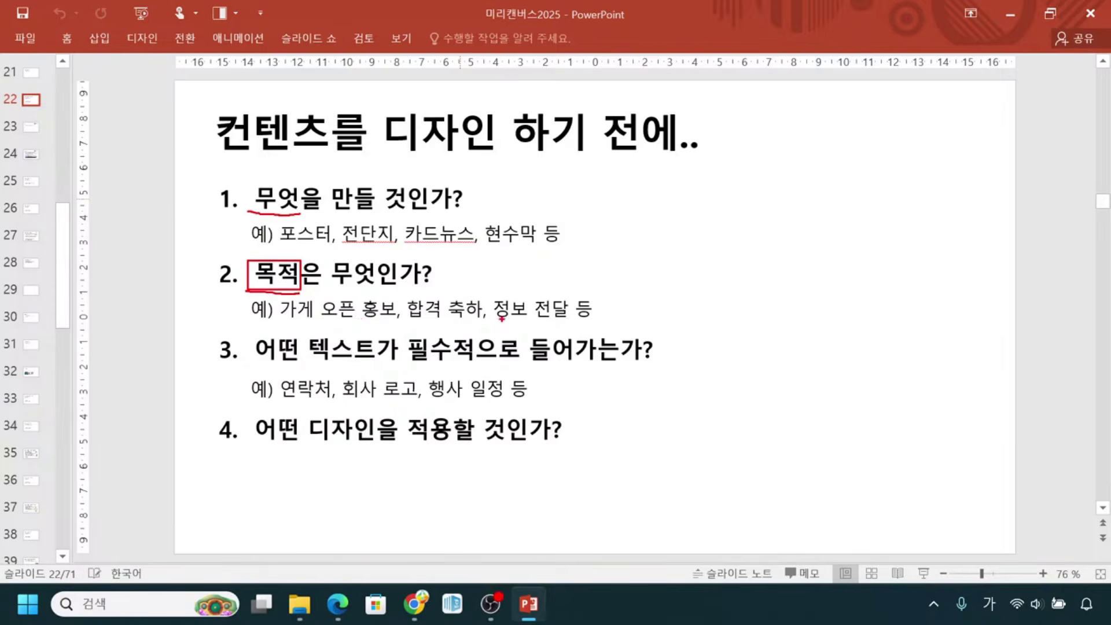
pyautogui.moveTo(499, 318); pyautogui.dragTo(572, 317)
pyautogui.moveTo(326, 359); pyautogui.dragTo(537, 358)
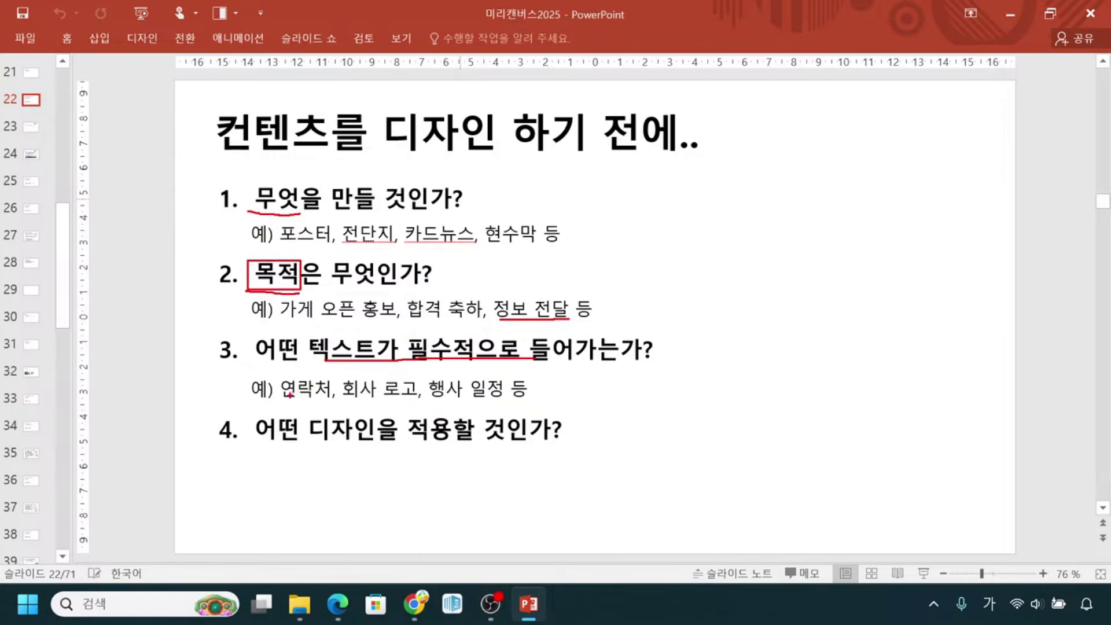
pyautogui.moveTo(279, 404); pyautogui.dragTo(415, 399)
pyautogui.moveTo(429, 401); pyautogui.dragTo(502, 397)
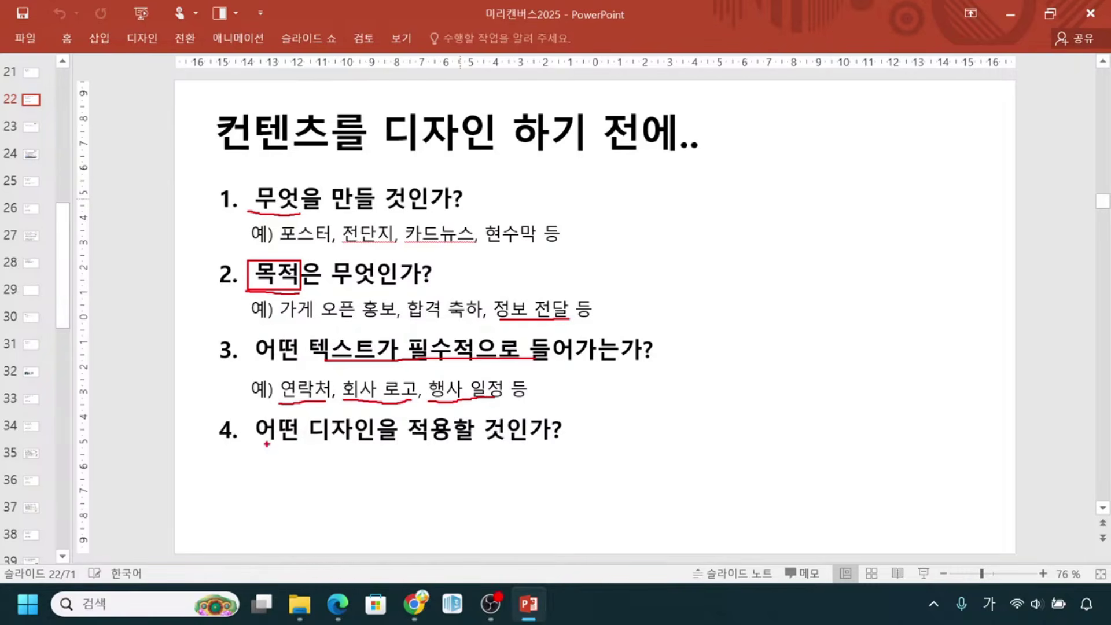
pyautogui.moveTo(264, 445); pyautogui.dragTo(359, 444)
pyautogui.press('ctrl')
# Erase all the slide's ink marks and switch to the MiriCanvas browser window
pyautogui.press('Escape')
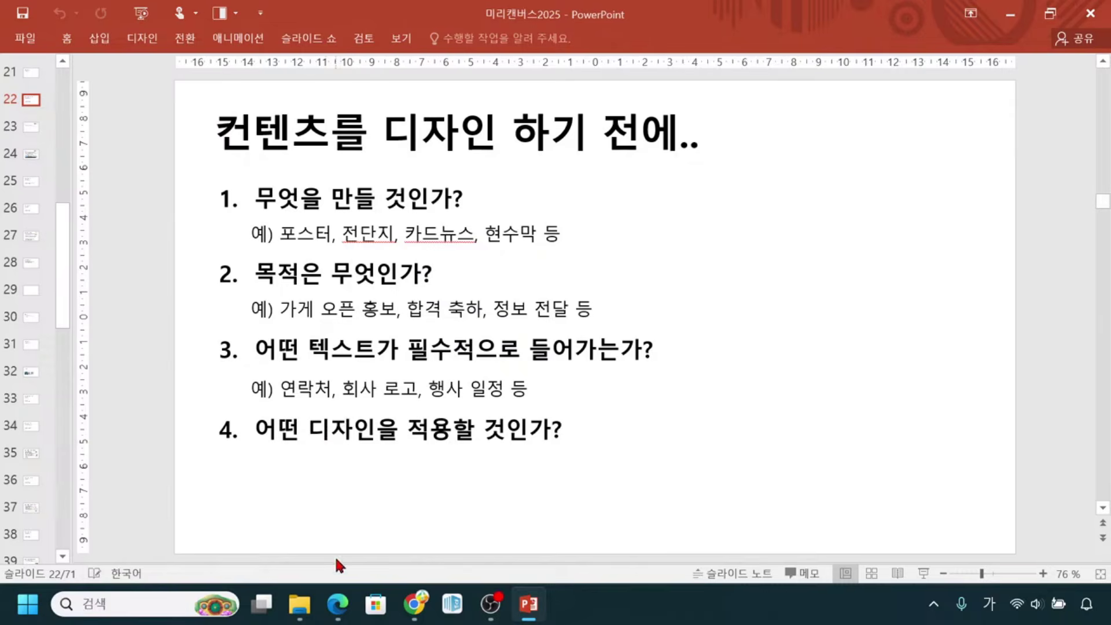
pyautogui.click(336, 603)
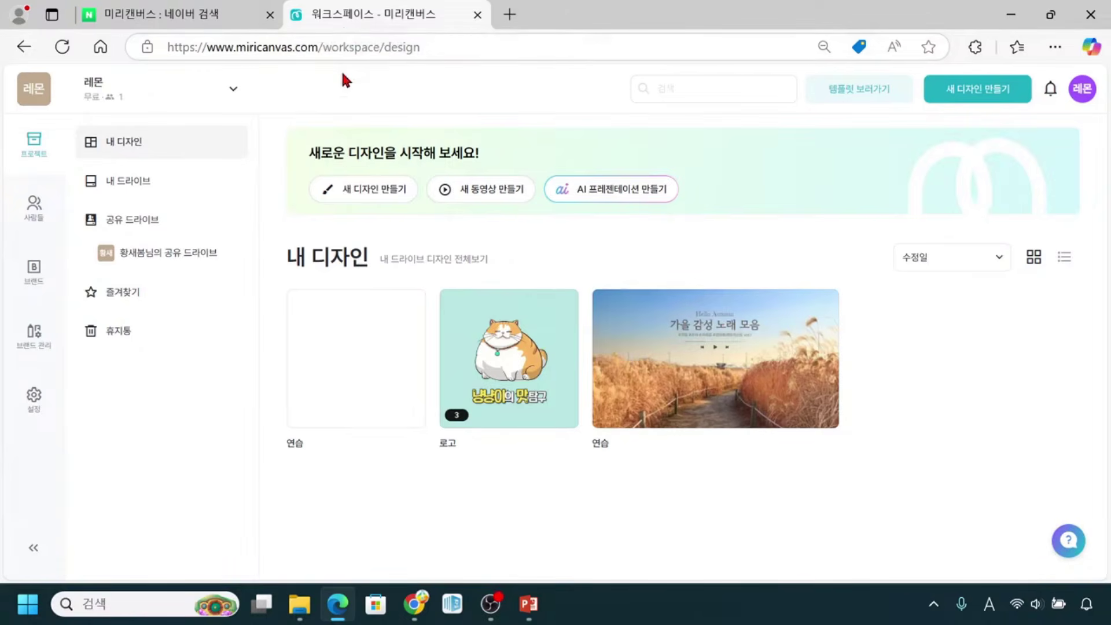
# Collapse the 공유 드라이브 entry in the sidebar to hide its sub-drive
pyautogui.click(390, 36)
pyautogui.click(358, 365)
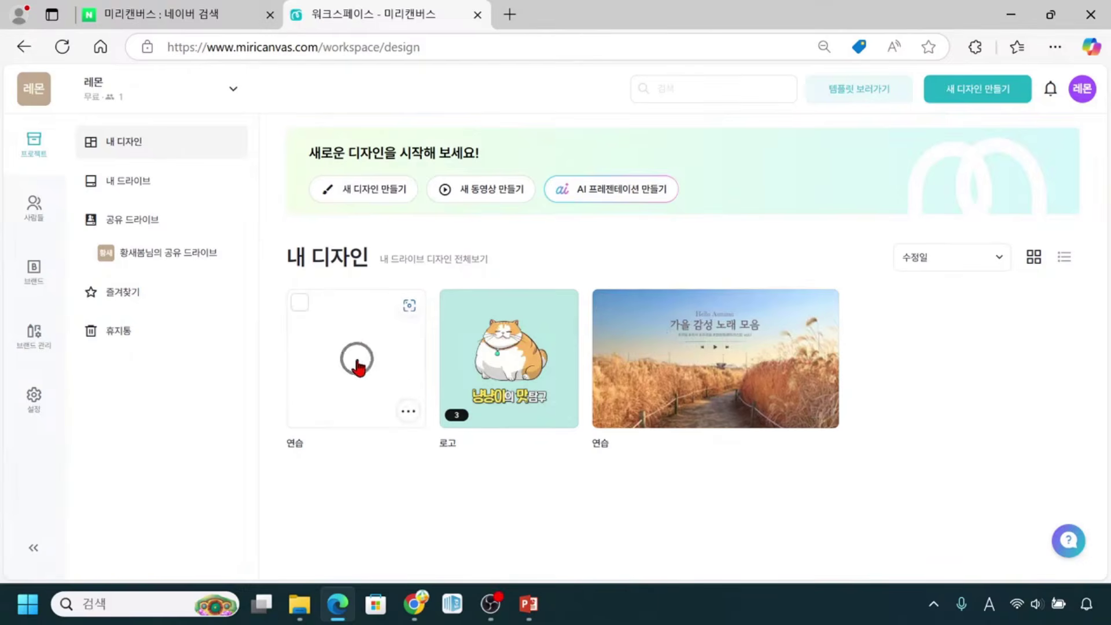
pyautogui.click(94, 223)
pyautogui.moveTo(769, 382)
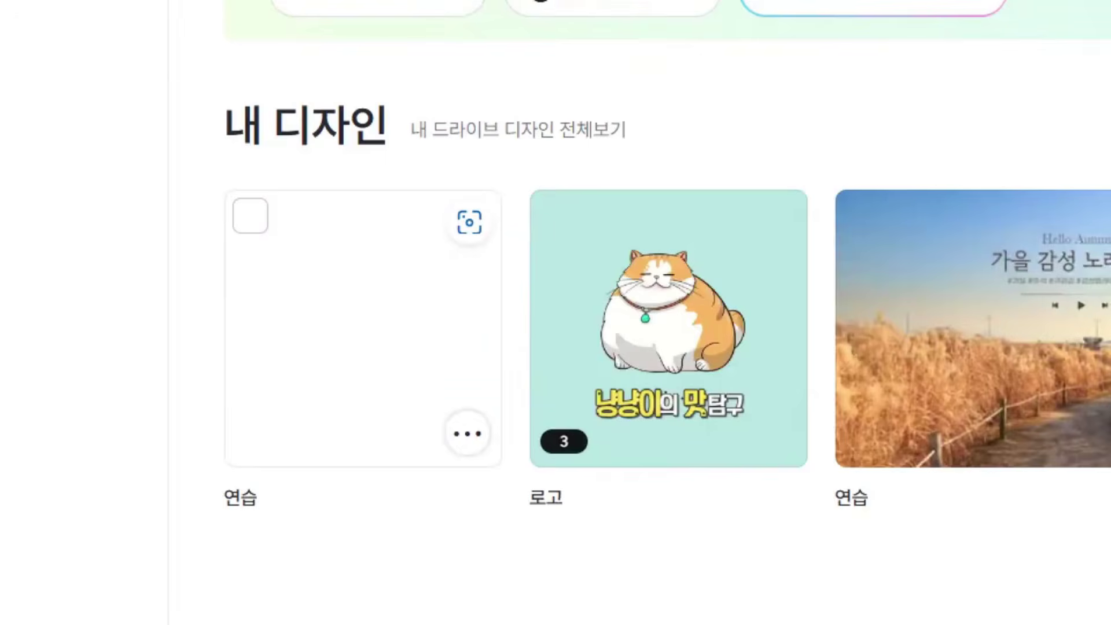
# Mark the blank 연습 card and choose 휴지통으로 이동 from its ... menu
pyautogui.moveTo(392, 403)
pyautogui.mouseDown()
pyautogui.moveTo(341, 334)
pyautogui.moveTo(319, 370)
pyautogui.moveTo(380, 354)
pyautogui.moveTo(345, 333)
pyautogui.mouseUp()
pyautogui.moveTo(431, 395)
pyautogui.mouseDown()
pyautogui.moveTo(448, 457)
pyautogui.moveTo(496, 469)
pyautogui.mouseUp()
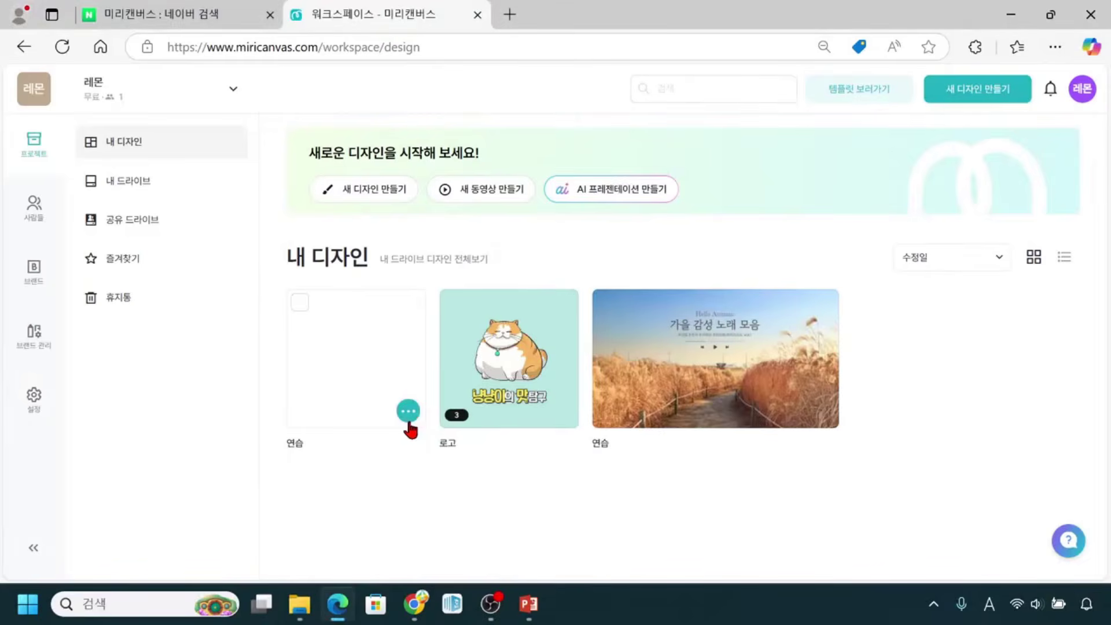
pyautogui.click(410, 423)
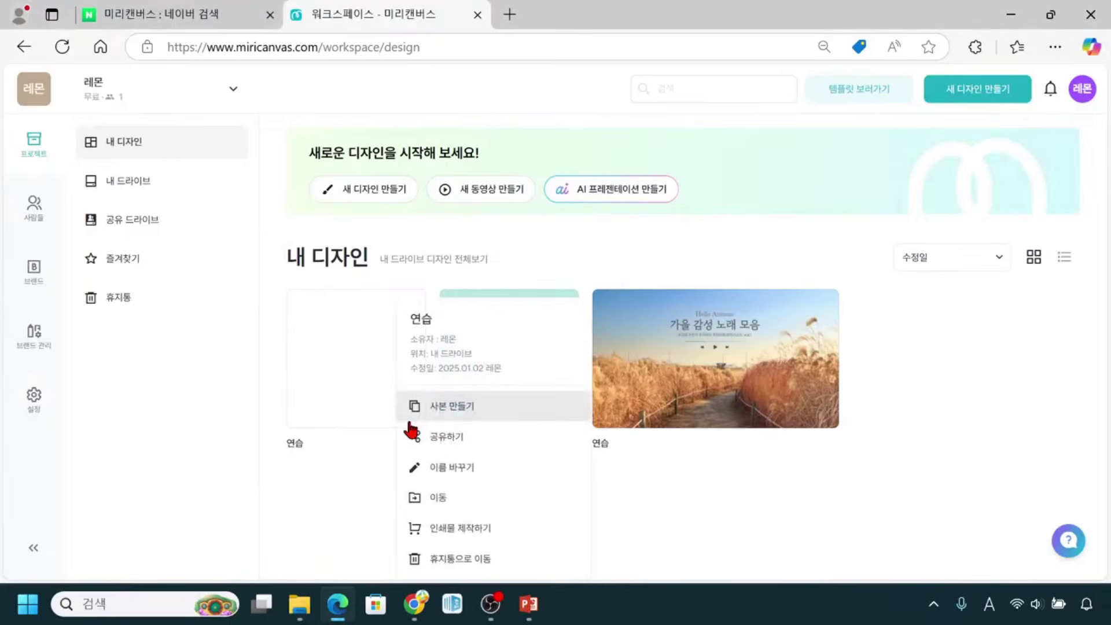
pyautogui.click(445, 560)
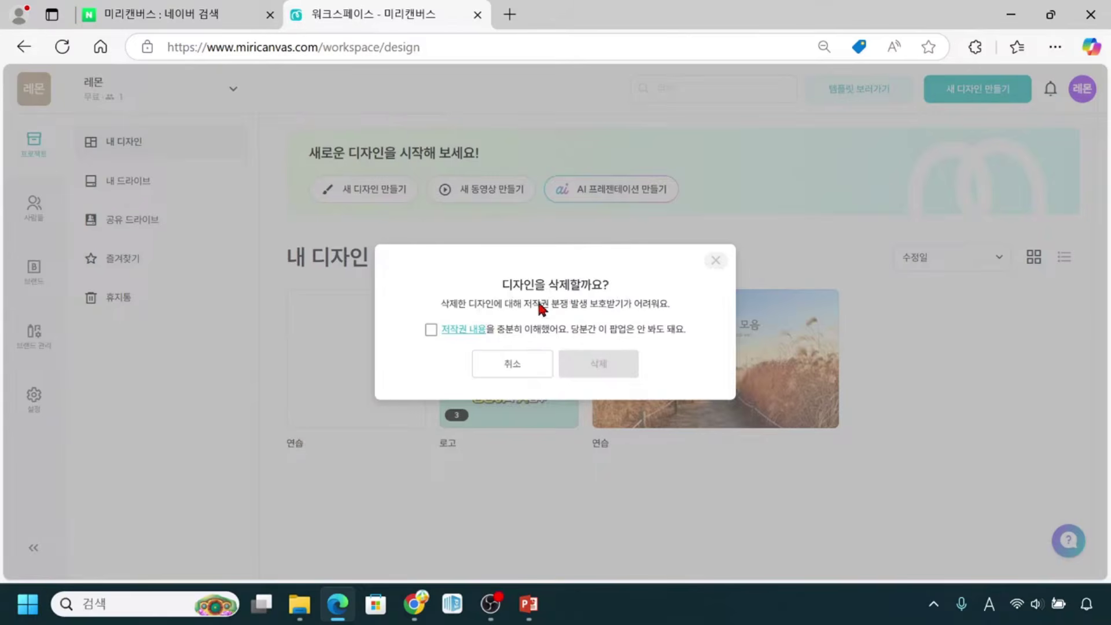
# Tick the copyright acknowledgement and confirm 삭제 for the blank 연습 design
pyautogui.click(431, 330)
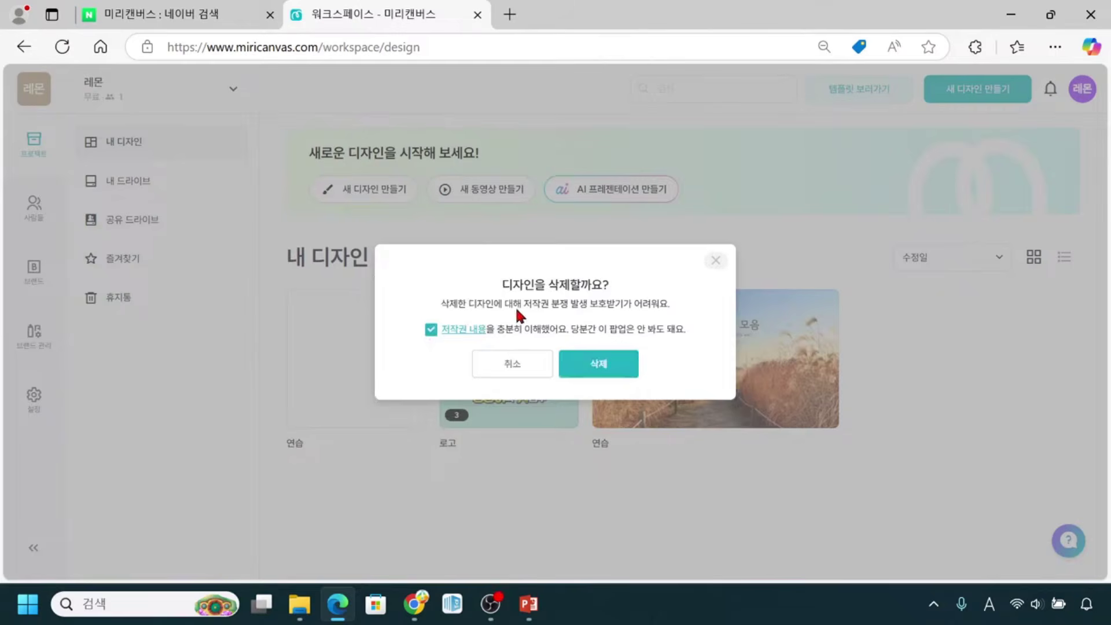
pyautogui.click(325, 358)
pyautogui.click(483, 313)
pyautogui.click(614, 310)
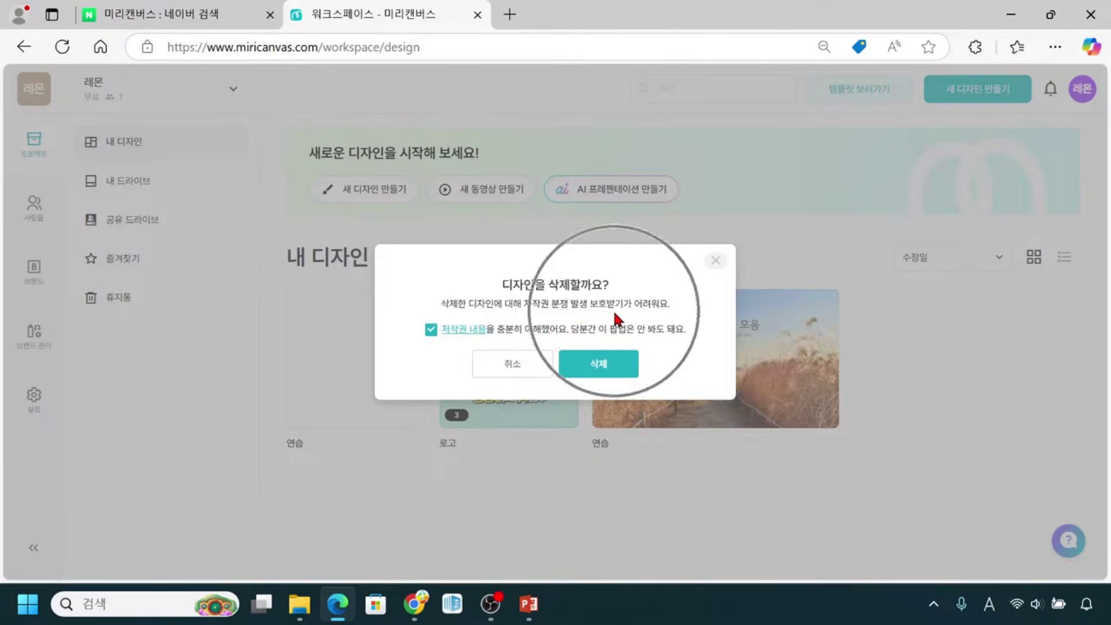
pyautogui.click(430, 336)
pyautogui.click(570, 360)
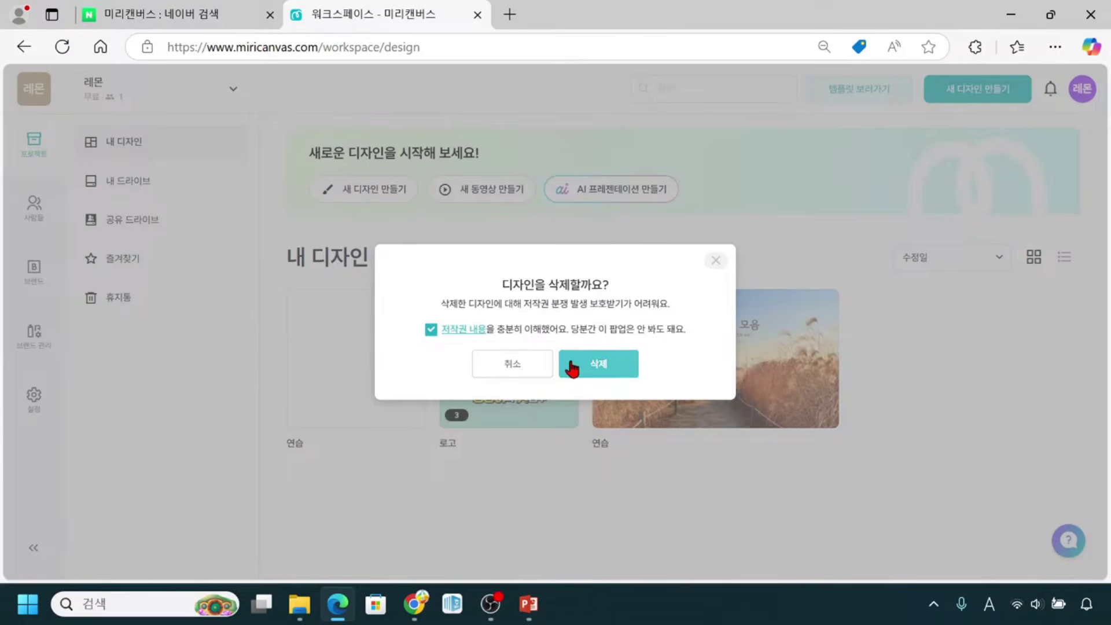
pyautogui.click(741, 87)
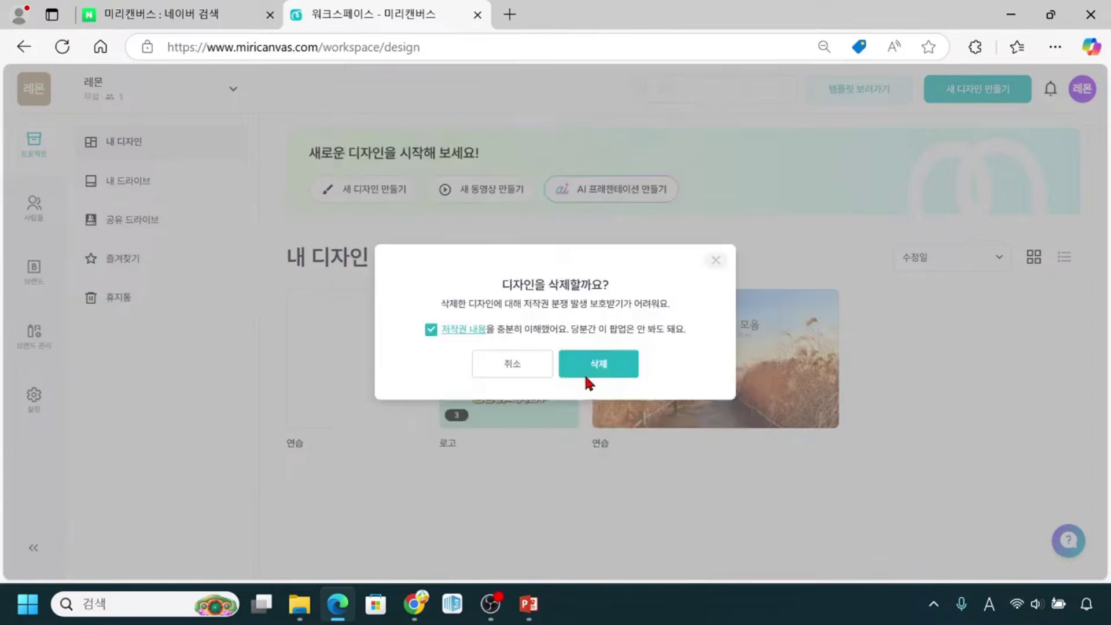
pyautogui.click(617, 365)
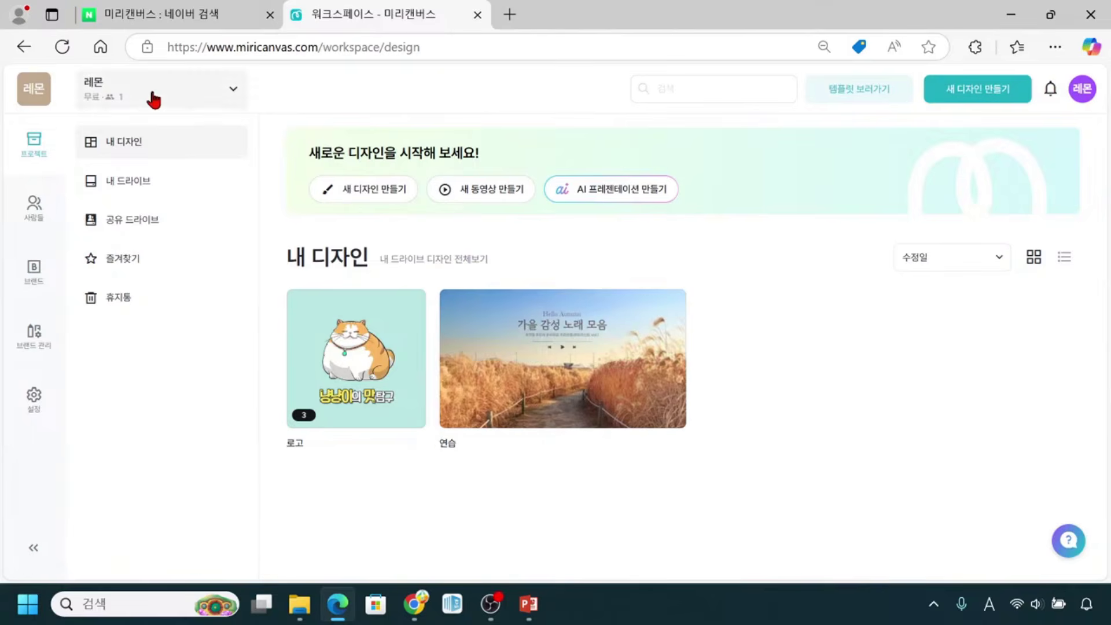
# Open 휴지통 and scroll to the 디자인 section showing the deleted blank 연습
pyautogui.click(141, 307)
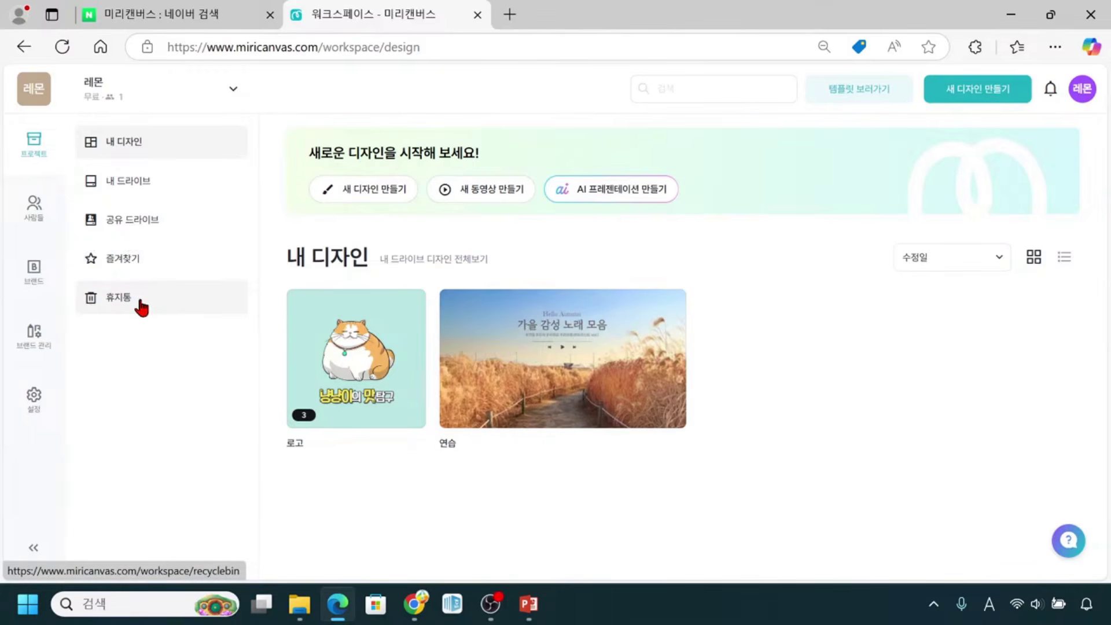
pyautogui.click(141, 301)
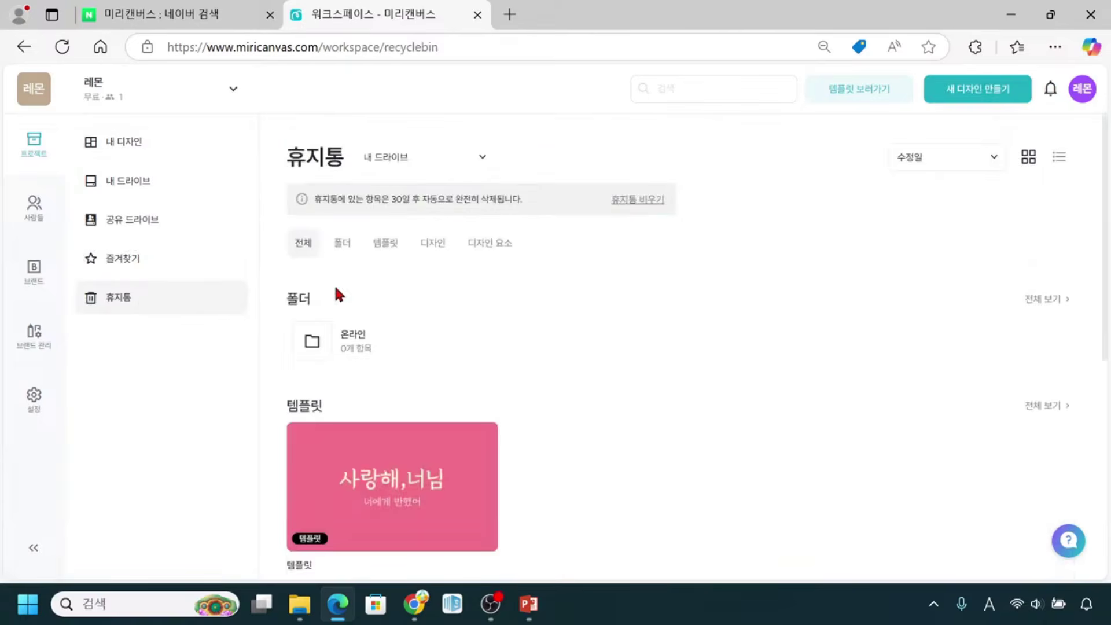
pyautogui.scroll(-1, 389, 322)
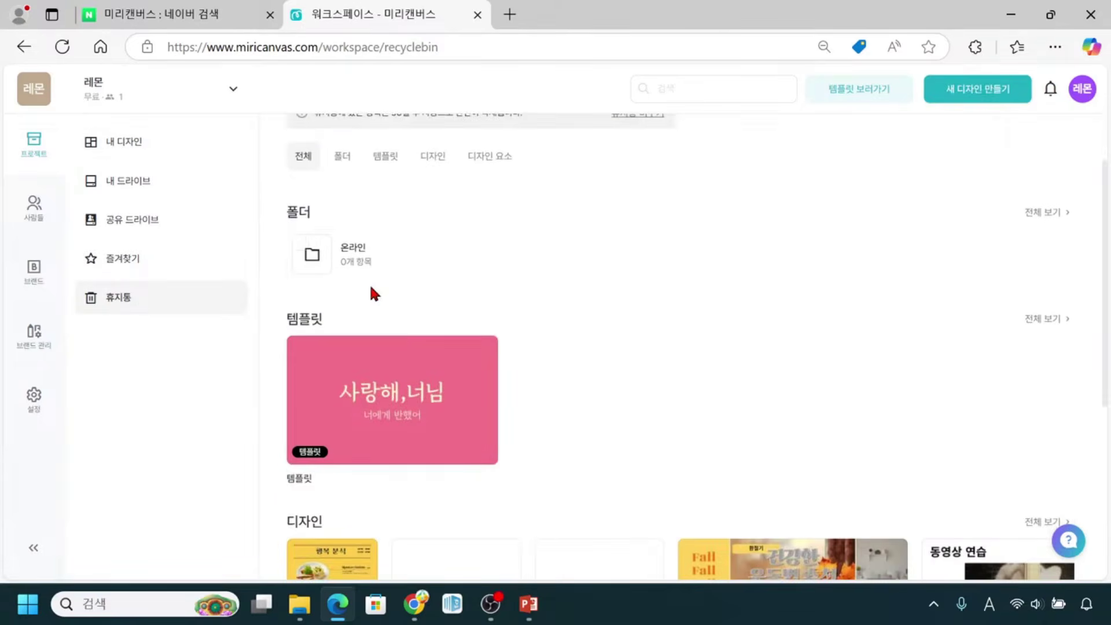
pyautogui.scroll(1, 359, 313)
pyautogui.scroll(-4, 359, 324)
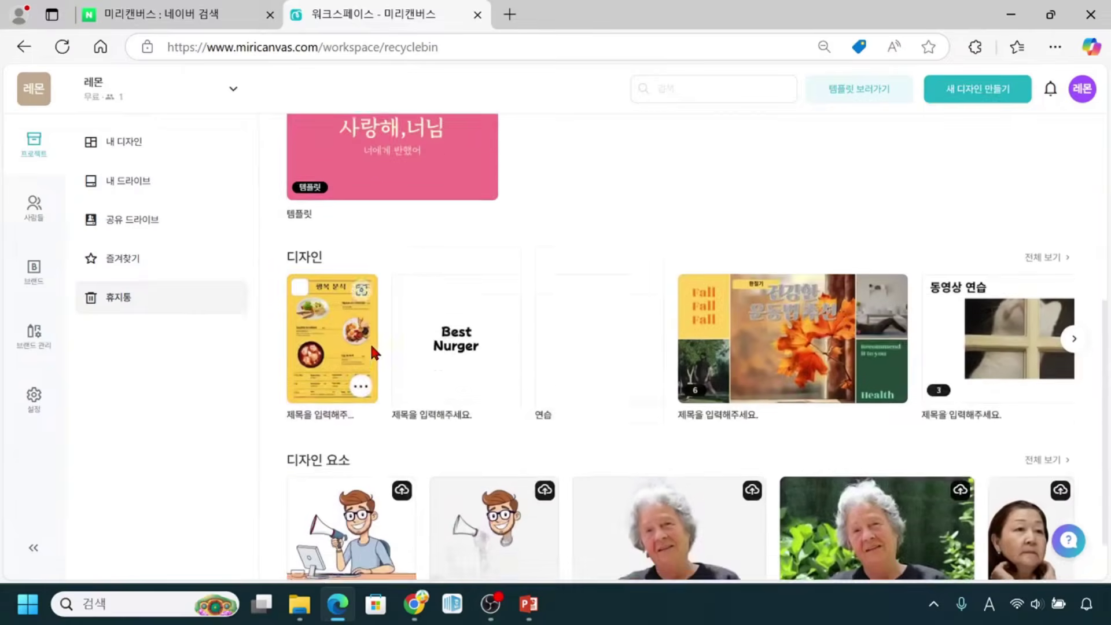
pyautogui.scroll(-1, 371, 343)
pyautogui.scroll(5, 440, 382)
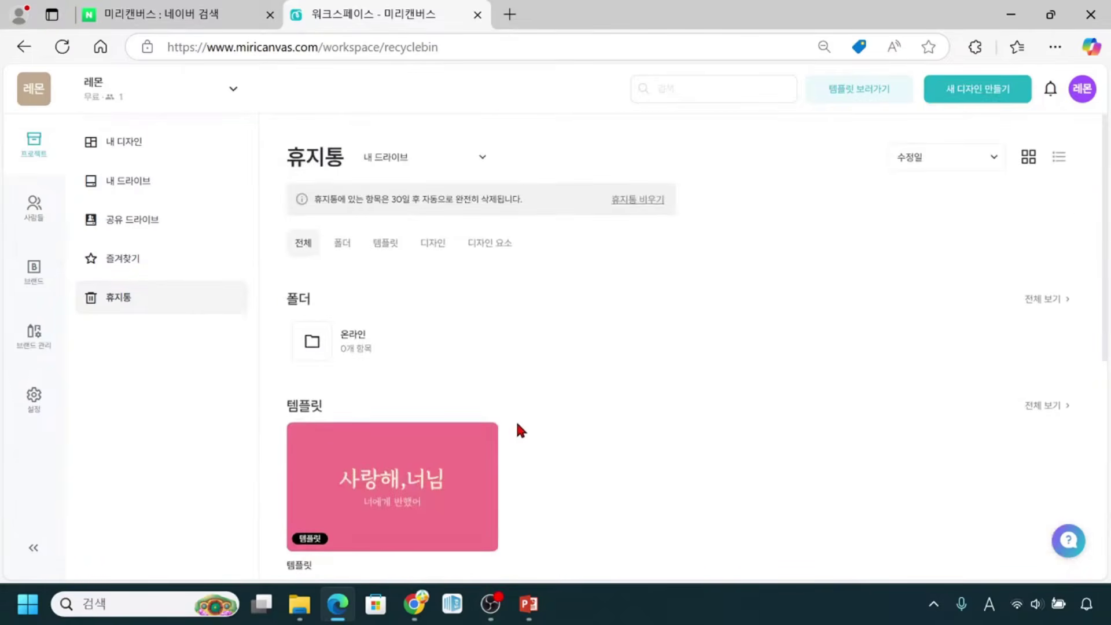
pyautogui.scroll(-4, 534, 403)
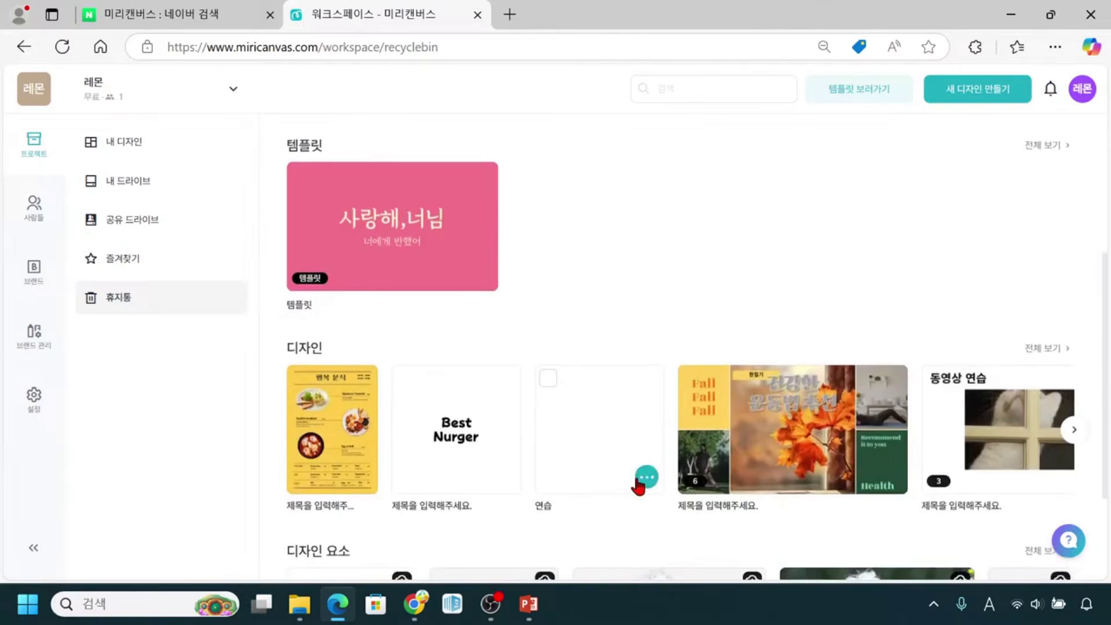
# Restore the trashed 연습 design with 복원 from its ... menu
pyautogui.click(569, 454)
pyautogui.click(570, 454)
pyautogui.click(597, 476)
pyautogui.click(649, 484)
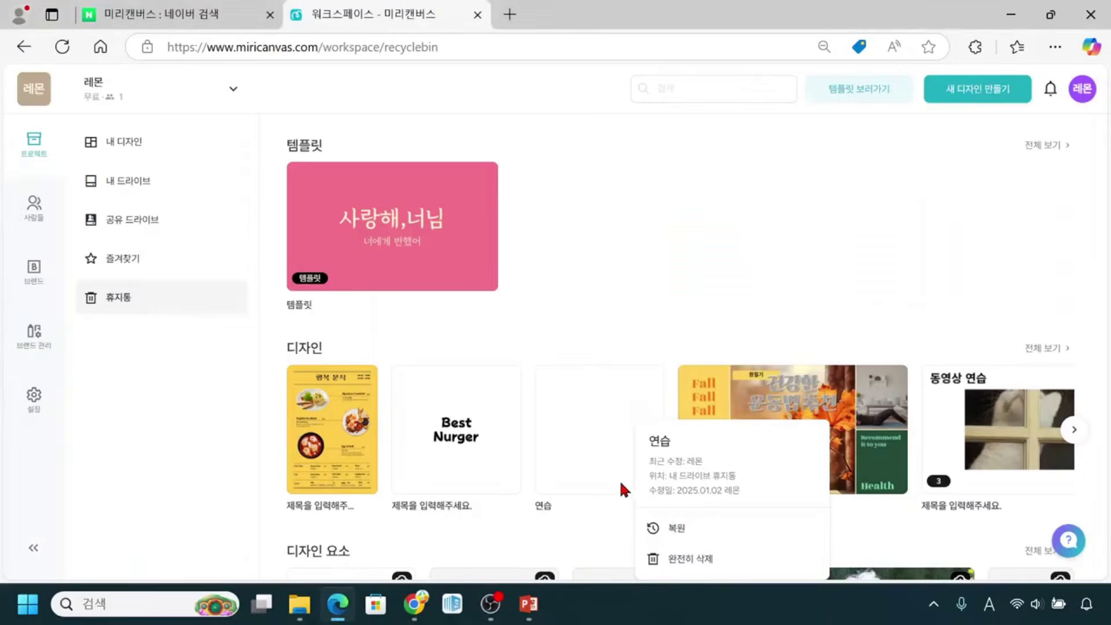
pyautogui.click(669, 538)
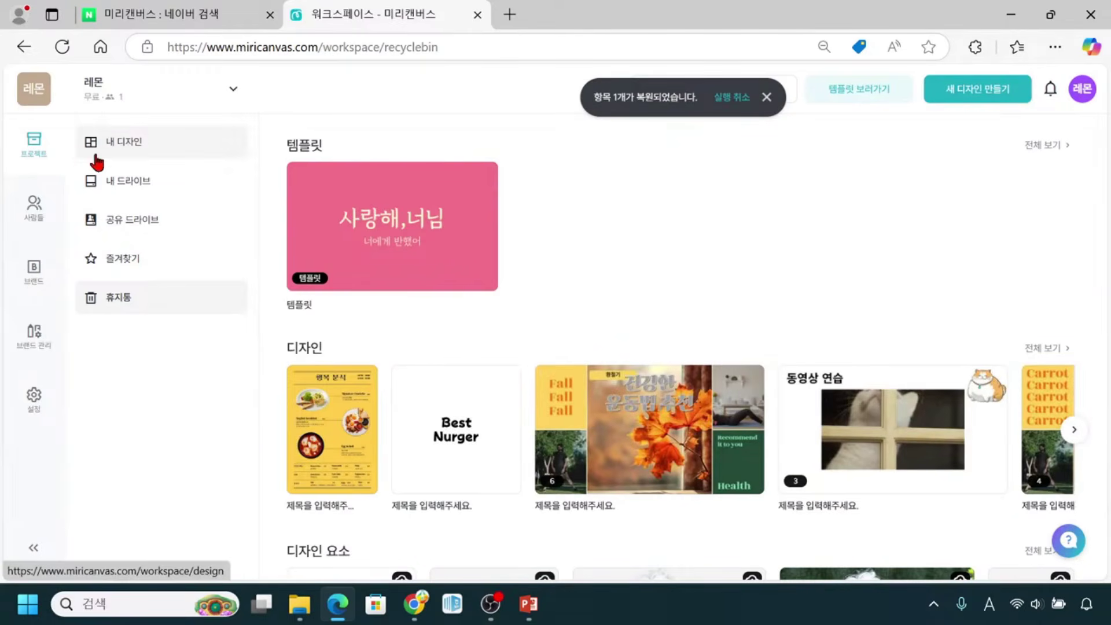
# Go to 내 디자인 to see the restored 연습 beside 로고 and the autumn 연습
pyautogui.click(166, 144)
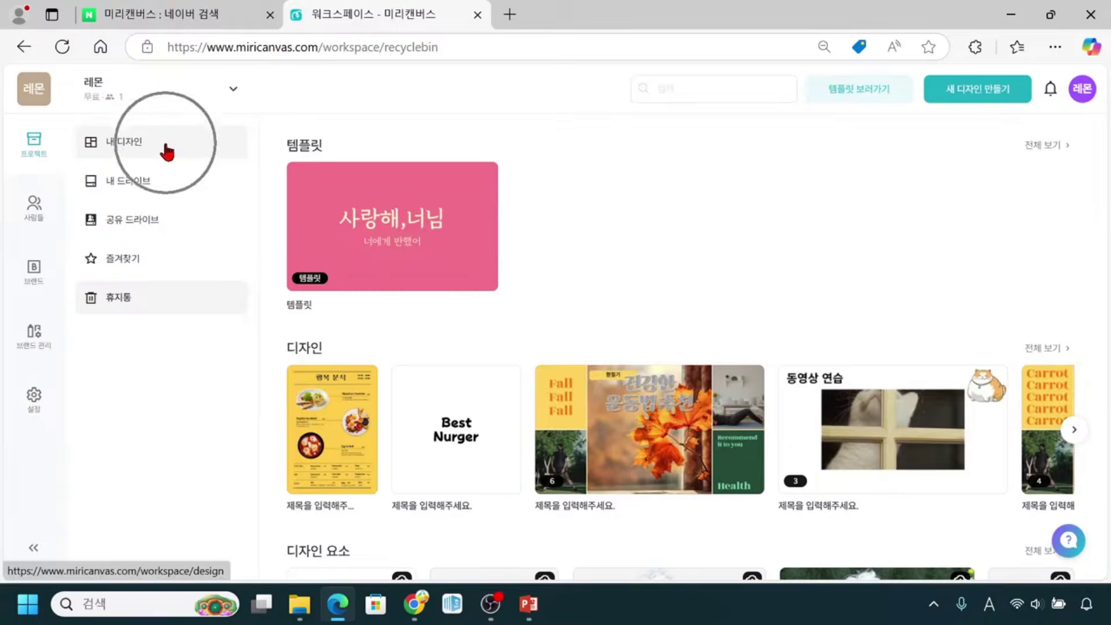
pyautogui.click(315, 453)
pyautogui.click(314, 454)
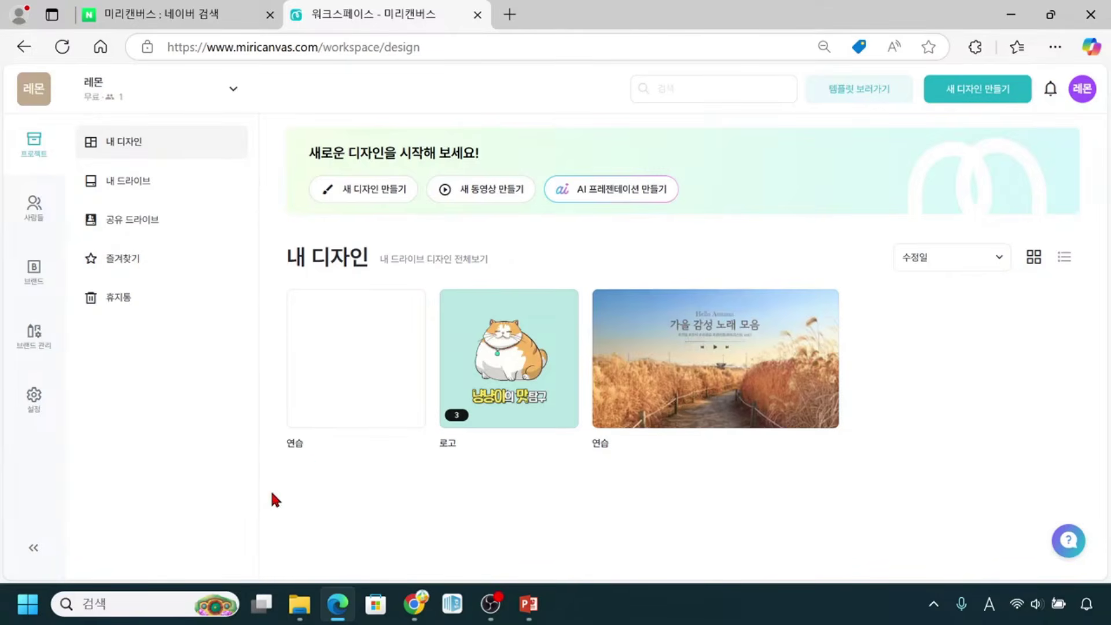
pyautogui.moveTo(862, 290)
pyautogui.mouseDown()
pyautogui.moveTo(883, 345)
pyautogui.moveTo(967, 416)
pyautogui.mouseUp()
pyautogui.moveTo(290, 468); pyautogui.dragTo(405, 550)
pyautogui.moveTo(450, 462)
pyautogui.mouseDown()
pyautogui.moveTo(548, 551)
pyautogui.moveTo(572, 557)
pyautogui.mouseUp()
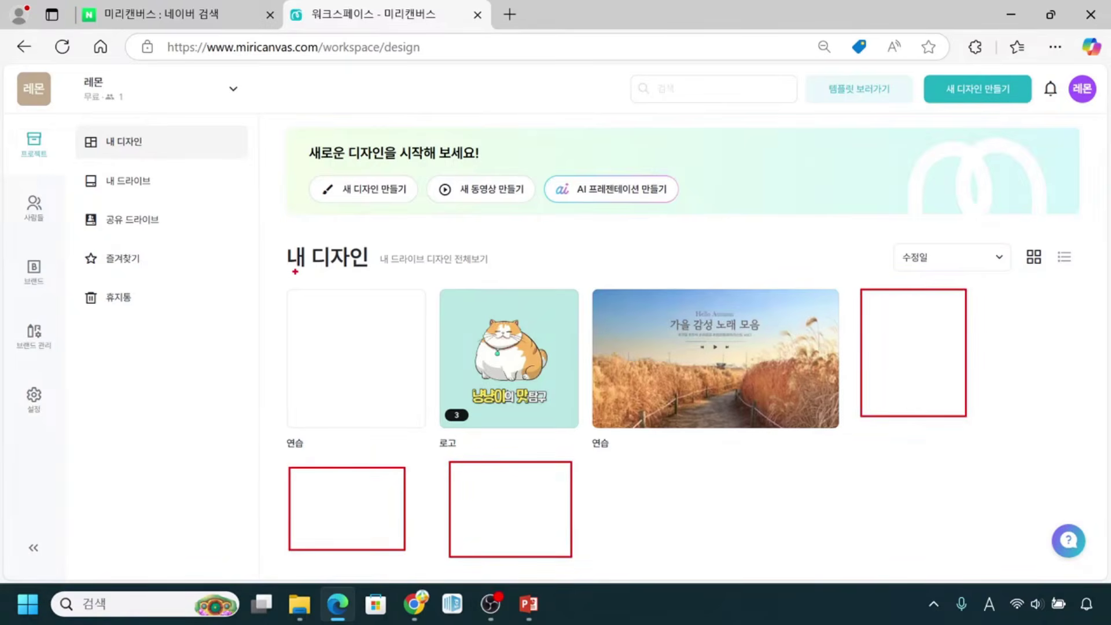
pyautogui.moveTo(278, 276)
pyautogui.mouseDown()
pyautogui.moveTo(417, 529)
pyautogui.moveTo(986, 578)
pyautogui.mouseUp()
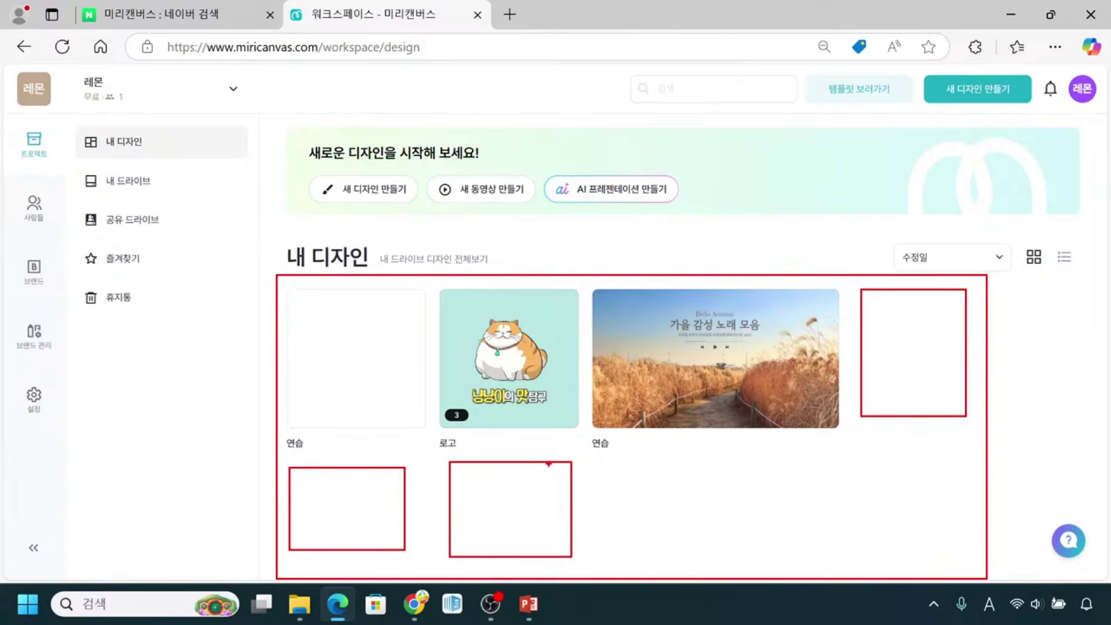
pyautogui.moveTo(543, 464); pyautogui.dragTo(492, 531)
pyautogui.moveTo(483, 491); pyautogui.dragTo(523, 538)
pyautogui.moveTo(383, 494)
pyautogui.mouseDown()
pyautogui.moveTo(312, 530)
pyautogui.moveTo(363, 534)
pyautogui.mouseUp()
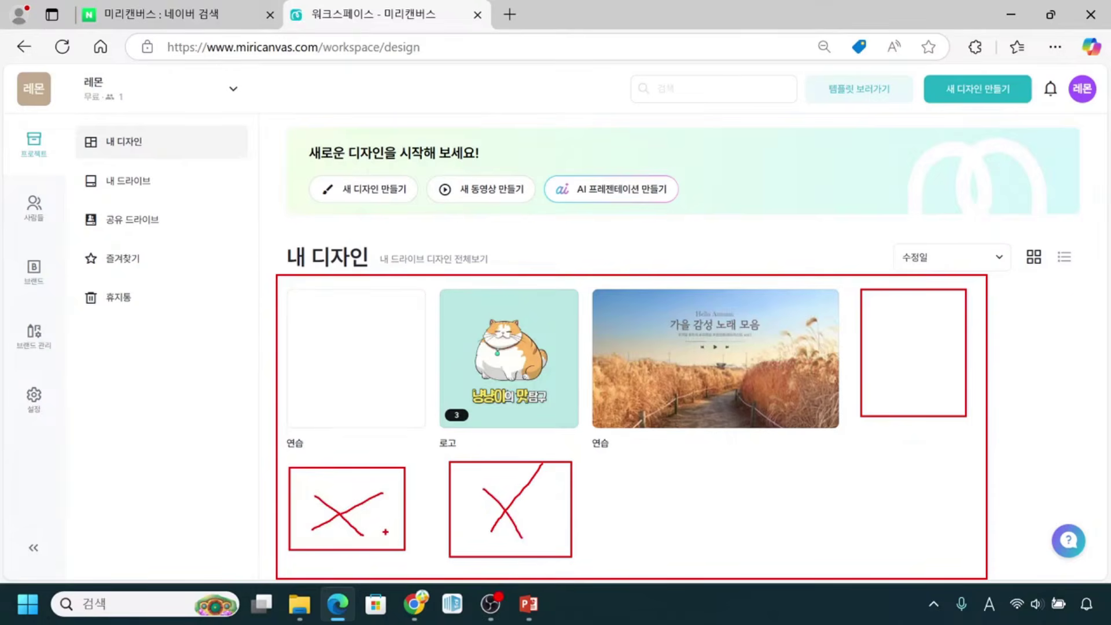
# Switch to the '미리캔버스 : 네이버 검색' tab and go to the NAVER home page
pyautogui.press('Escape')
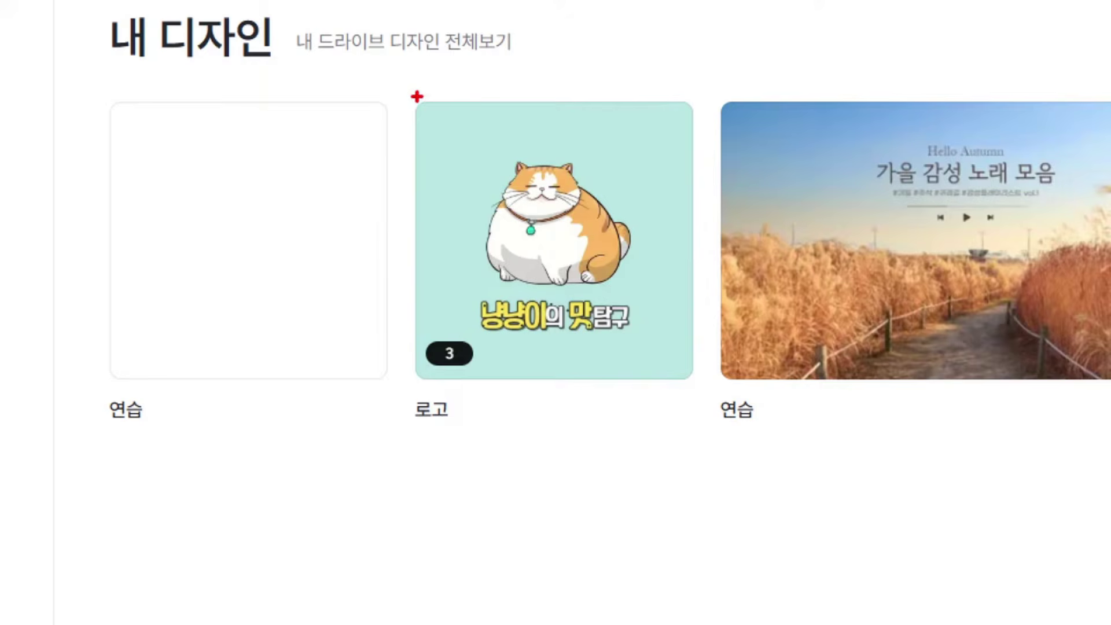
pyautogui.moveTo(417, 96)
pyautogui.mouseDown()
pyautogui.moveTo(459, 356)
pyautogui.moveTo(553, 374)
pyautogui.moveTo(713, 373)
pyautogui.moveTo(708, 380)
pyautogui.mouseUp()
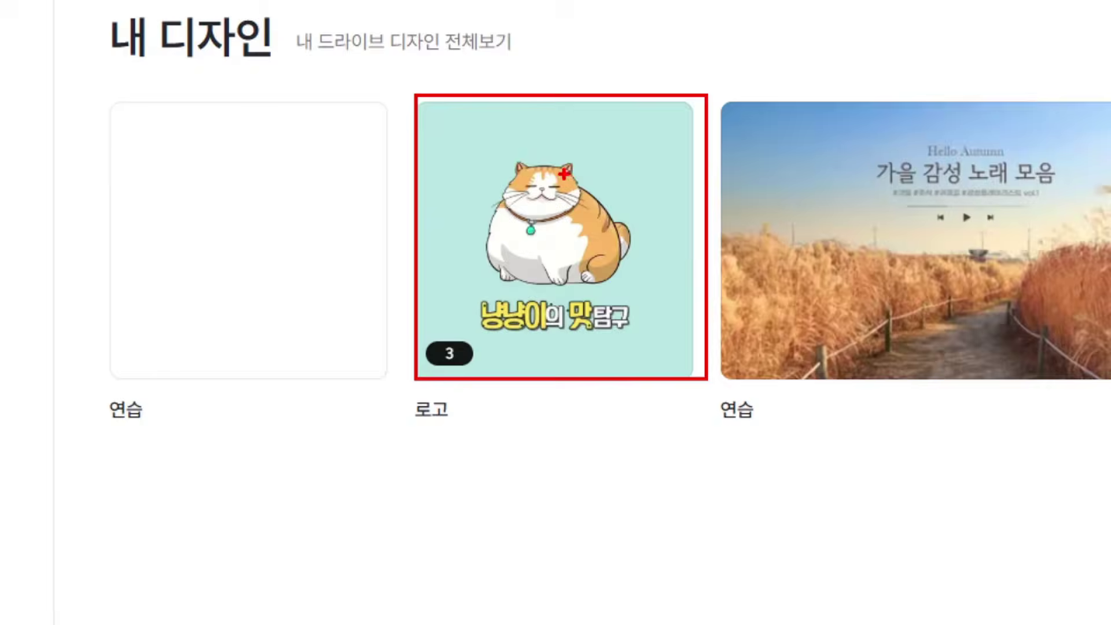
pyautogui.press('Escape')
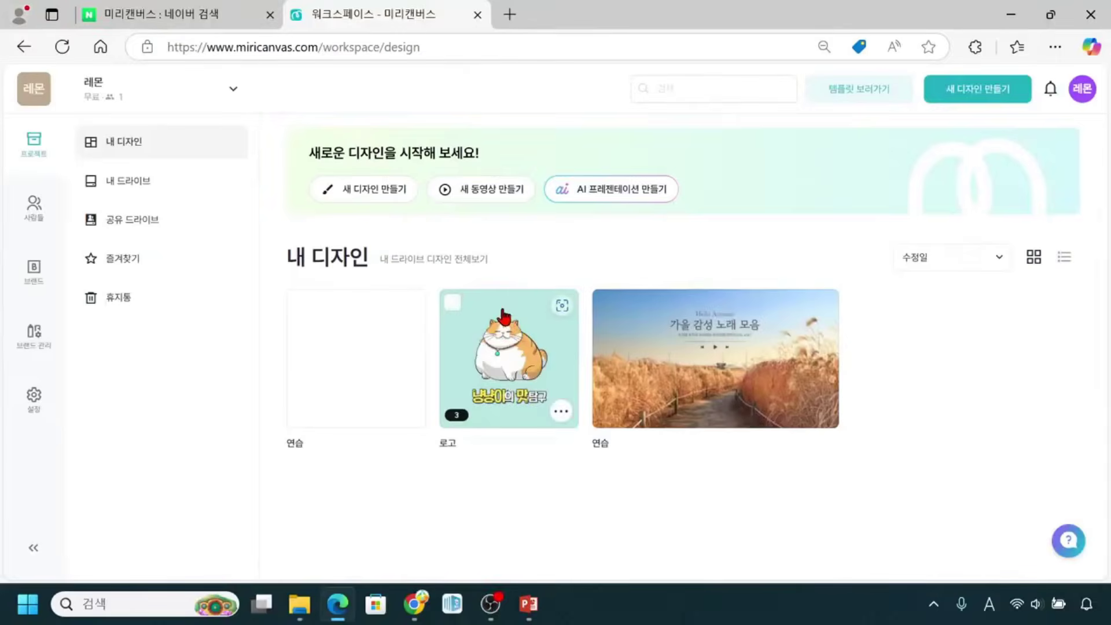
pyautogui.click(205, 17)
pyautogui.click(171, 88)
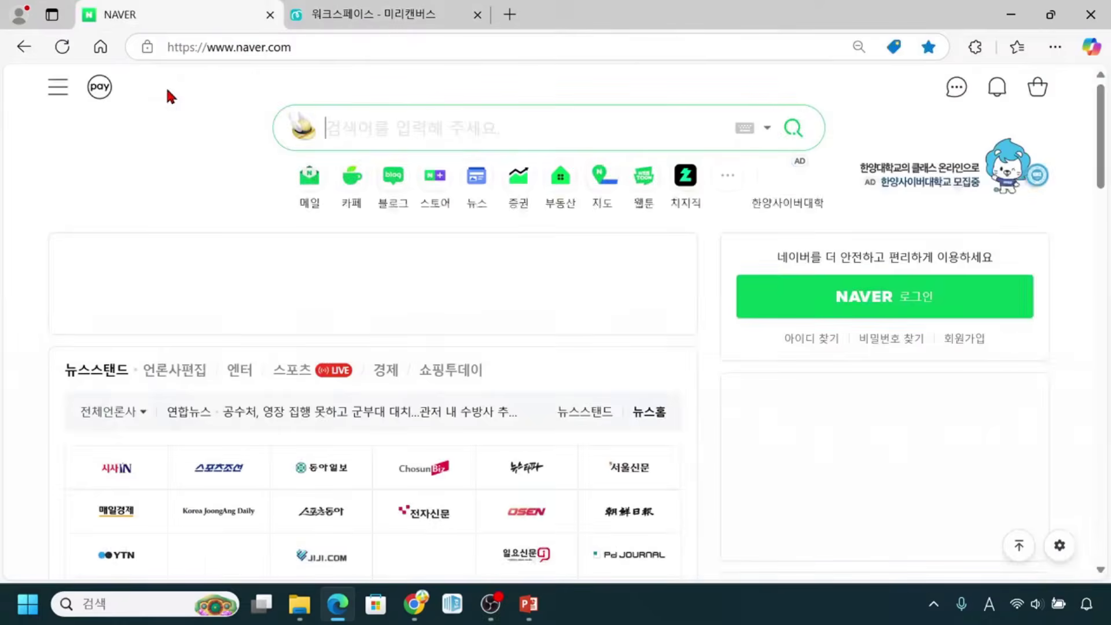
# Sign in to NAVER by entering the account ID and password
pyautogui.click(848, 295)
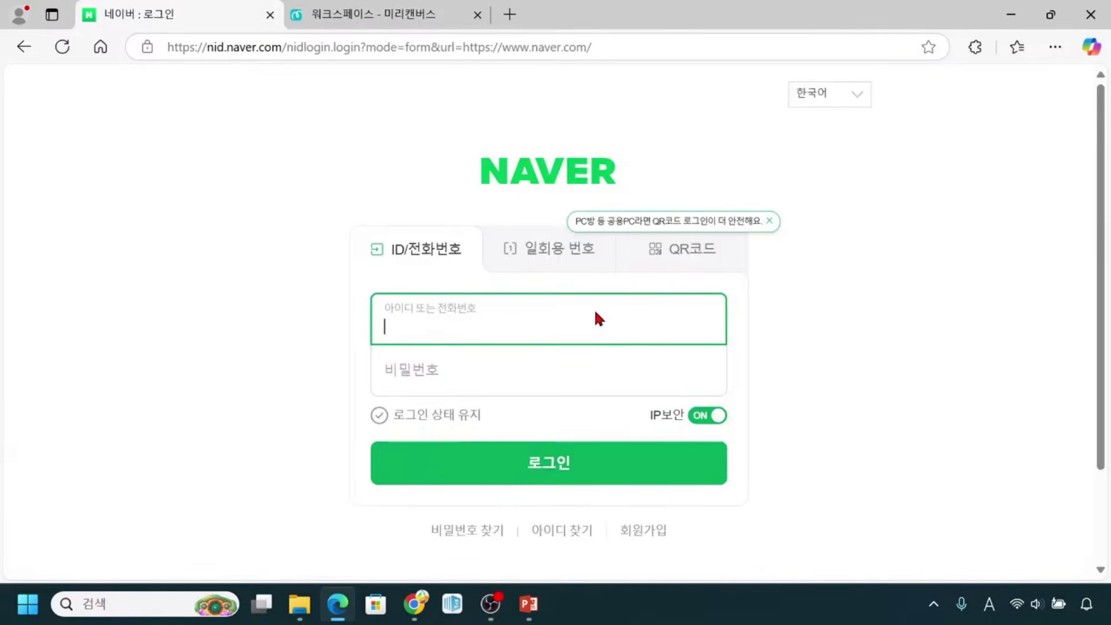
pyautogui.write('barnesso')
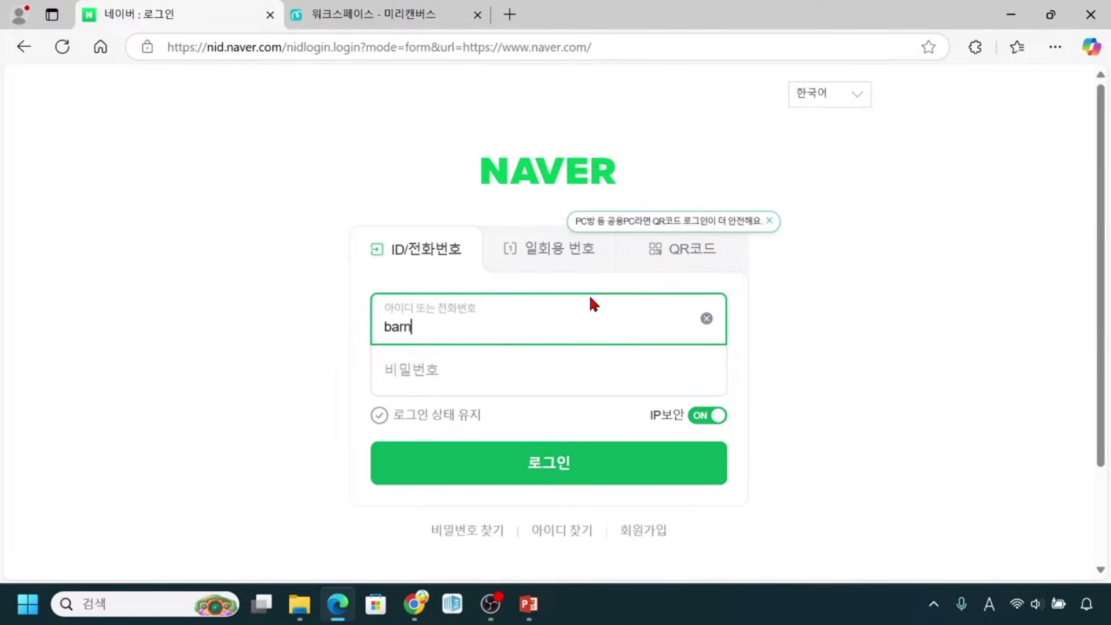
pyautogui.press('Tab')
pyautogui.write('•••••••••••••')
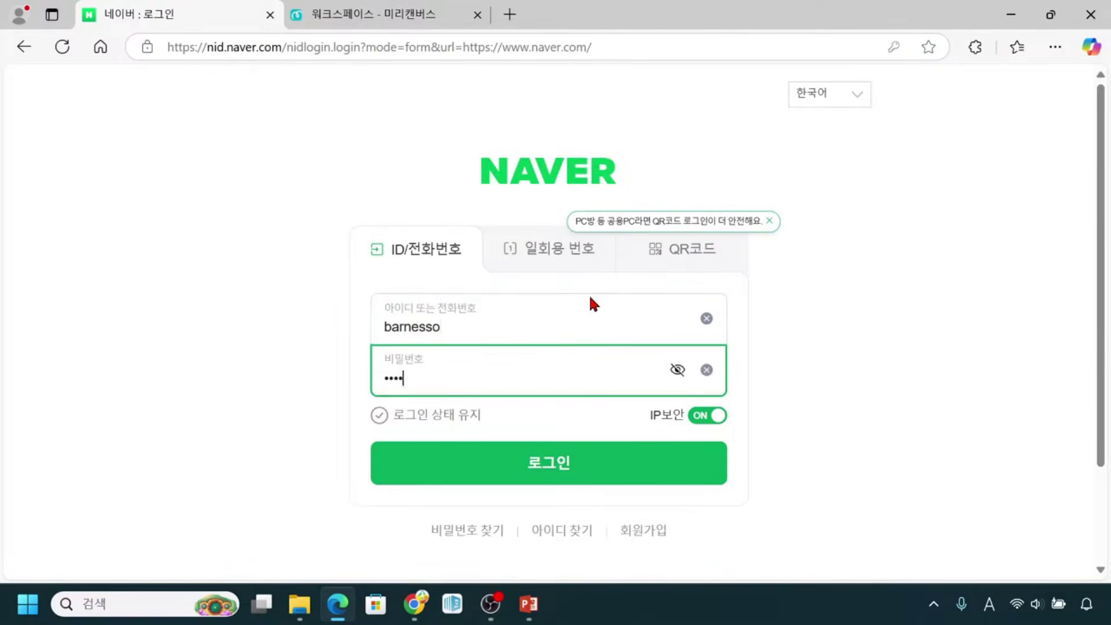
pyautogui.write('••')
pyautogui.press('Return')
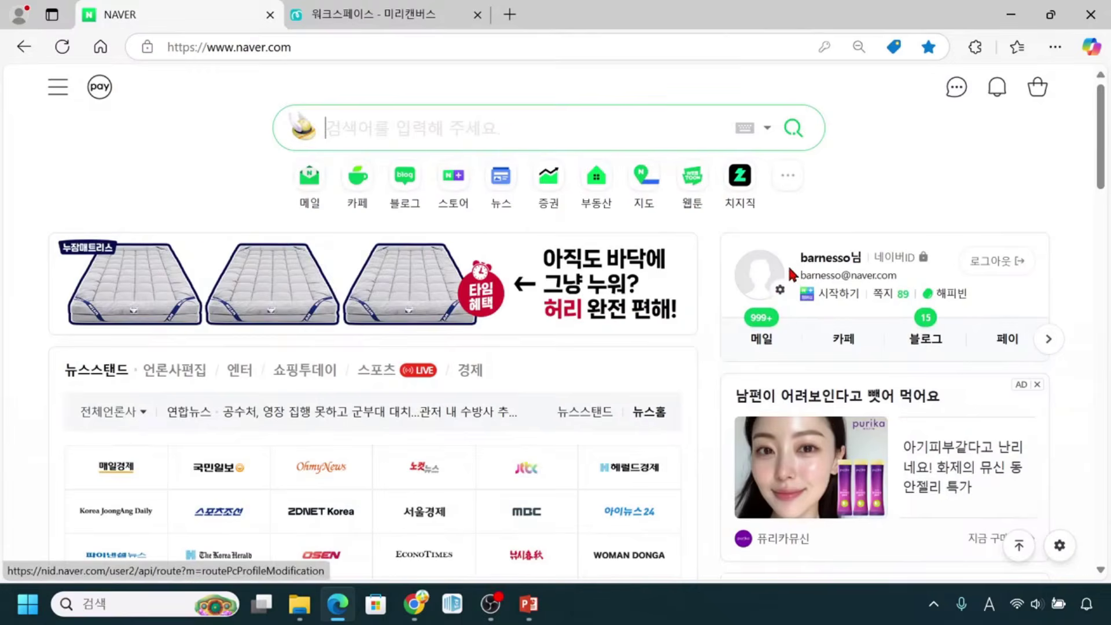
# Leave Naver and return to the MiriCanvas 내 디자인 list showing the 연습 and 로고 designs
pyautogui.click(741, 299)
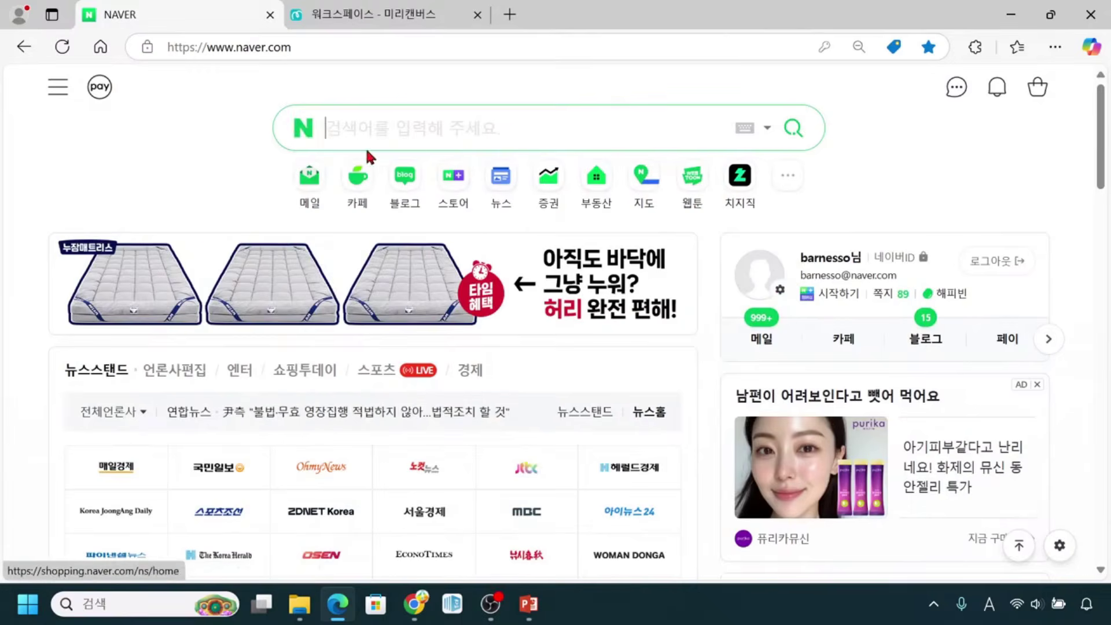
pyautogui.click(339, 145)
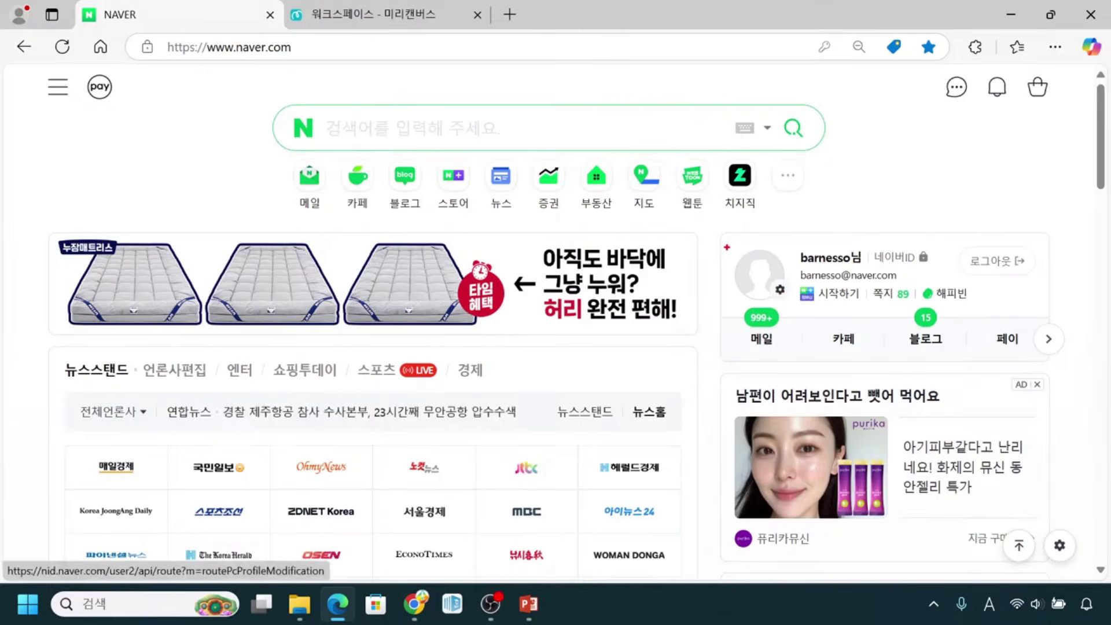
pyautogui.moveTo(724, 242); pyautogui.dragTo(795, 309)
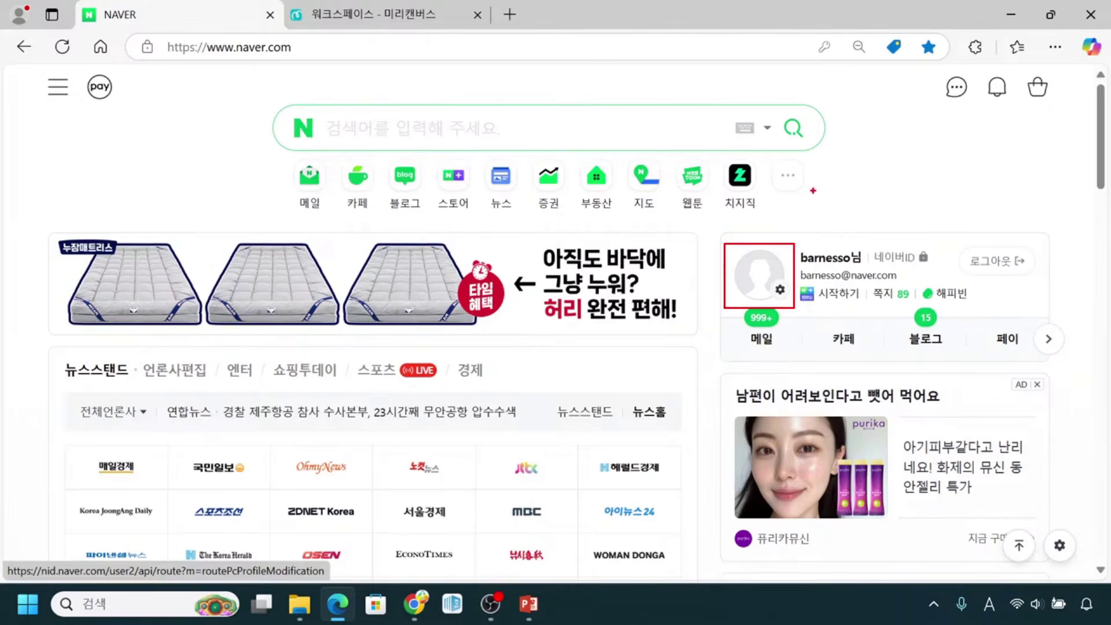
pyautogui.moveTo(812, 190); pyautogui.dragTo(779, 237)
pyautogui.press('Escape')
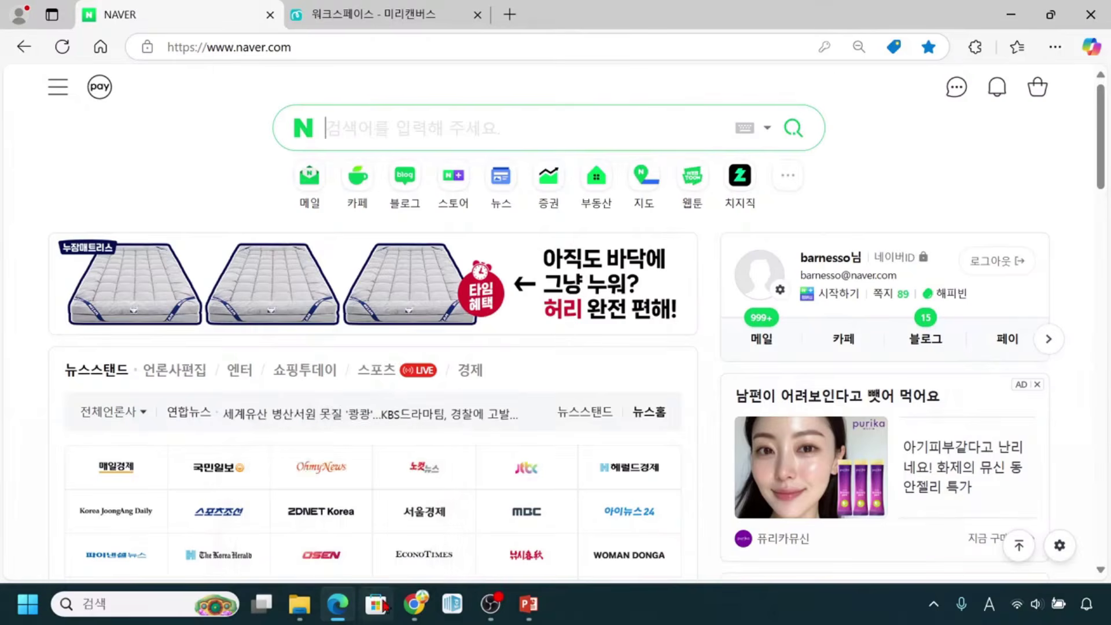
pyautogui.click(393, 16)
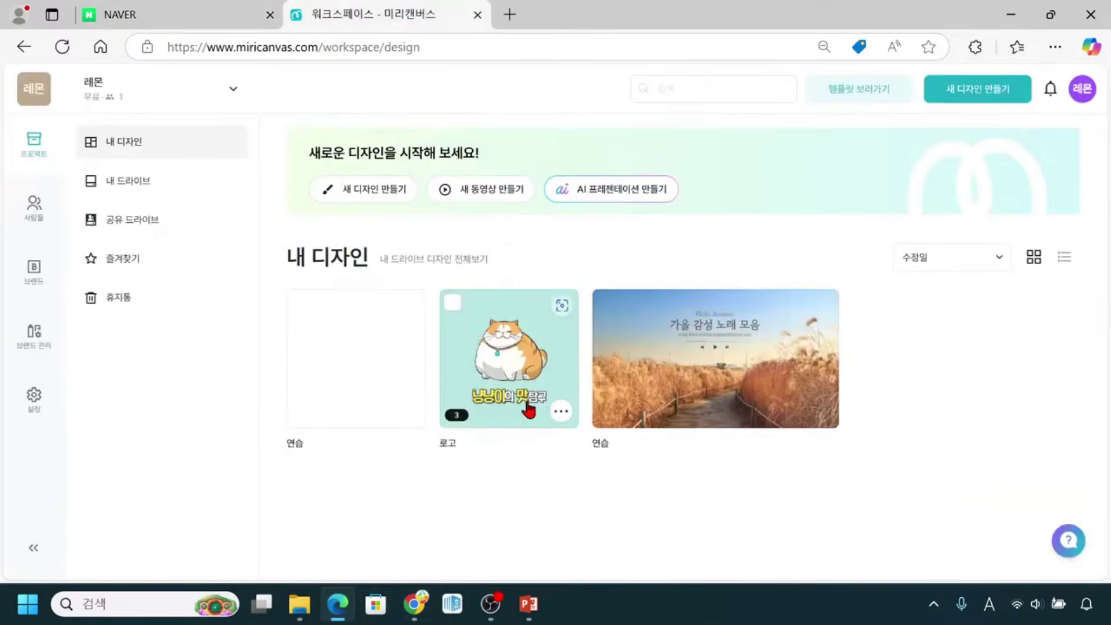
# Open the 새 디자인 만들기 menu offering 직접 입력, 프레젠테이션, 카드뉴스 and 웹 포스터
pyautogui.click(514, 425)
pyautogui.moveTo(463, 459); pyautogui.dragTo(527, 515)
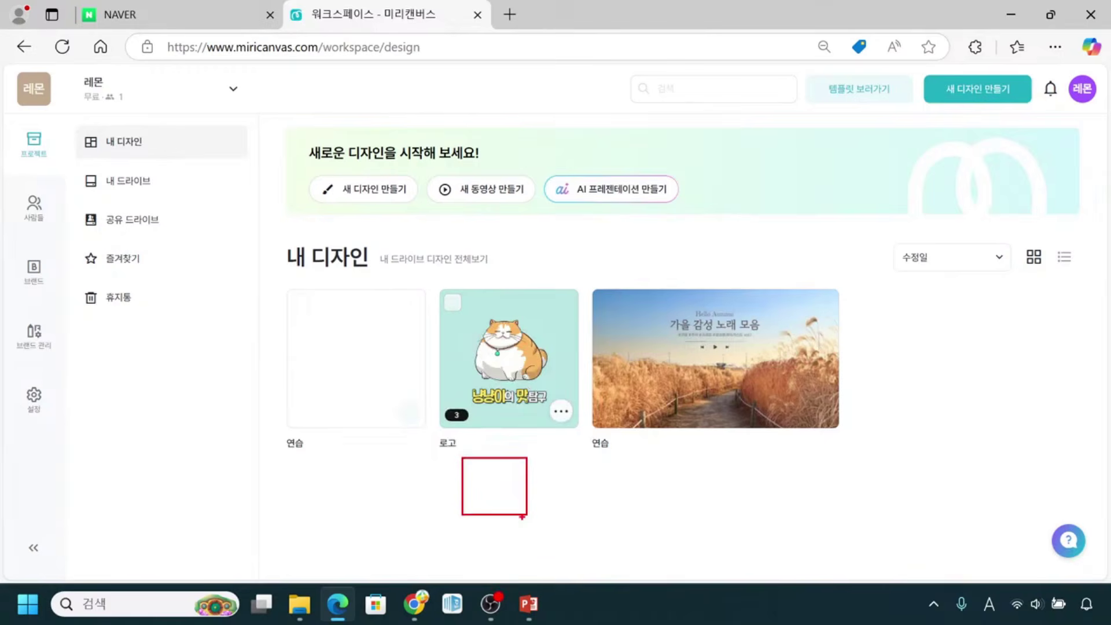
pyautogui.moveTo(456, 524); pyautogui.dragTo(534, 538)
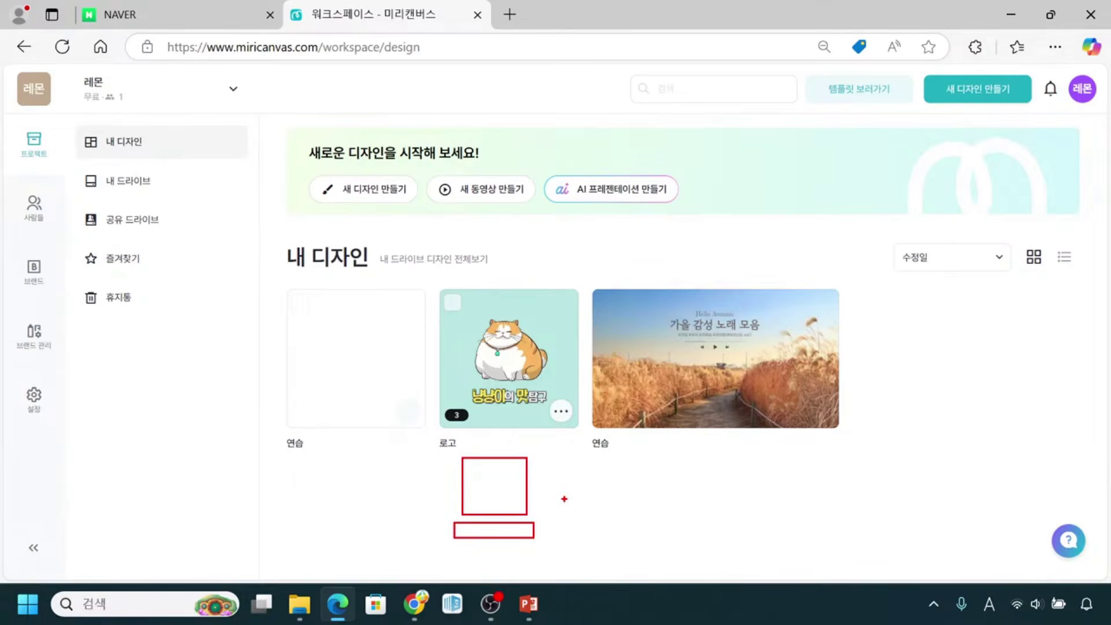
pyautogui.press('Escape')
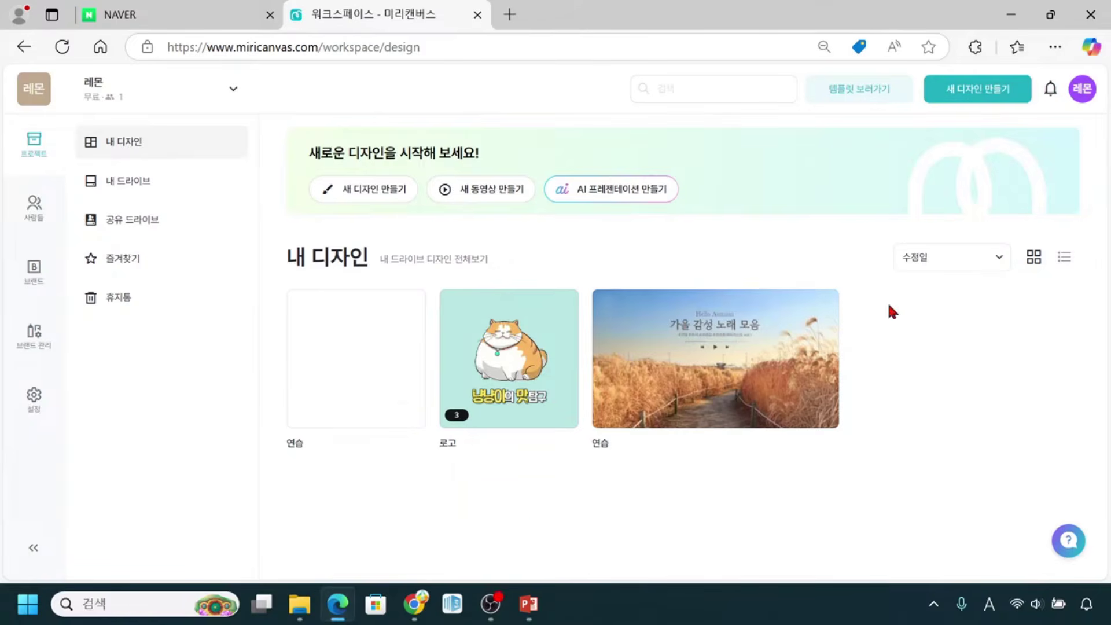
pyautogui.click(978, 95)
pyautogui.click(978, 95)
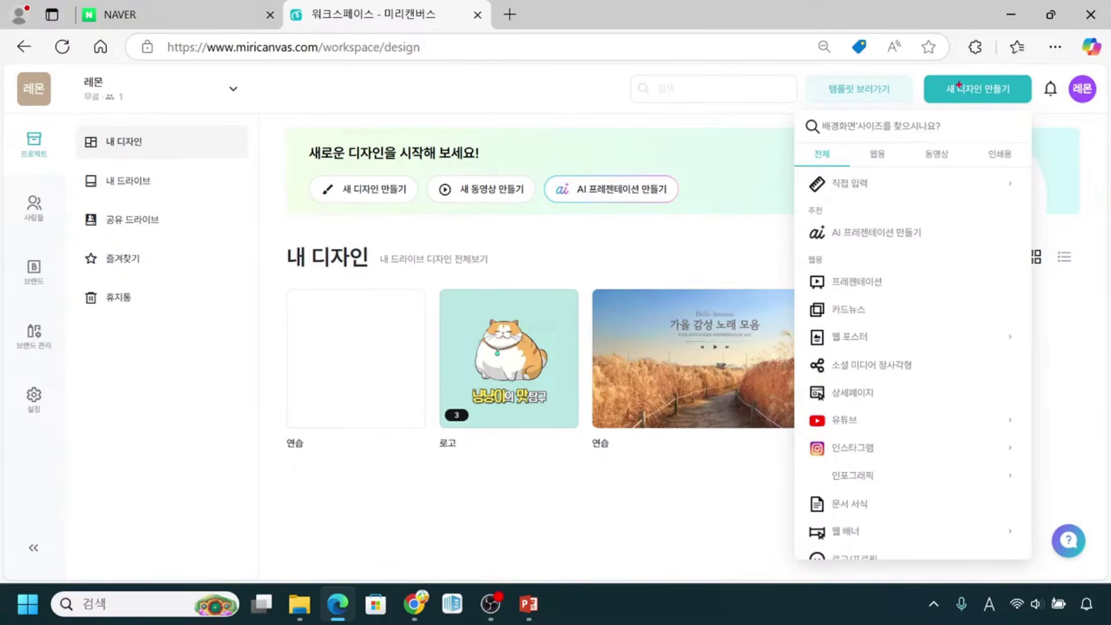
pyautogui.moveTo(862, 141)
pyautogui.mouseDown()
pyautogui.moveTo(867, 156)
pyautogui.moveTo(898, 165)
pyautogui.moveTo(885, 144)
pyautogui.moveTo(902, 133)
pyautogui.mouseUp()
pyautogui.press('Escape')
pyautogui.click(900, 159)
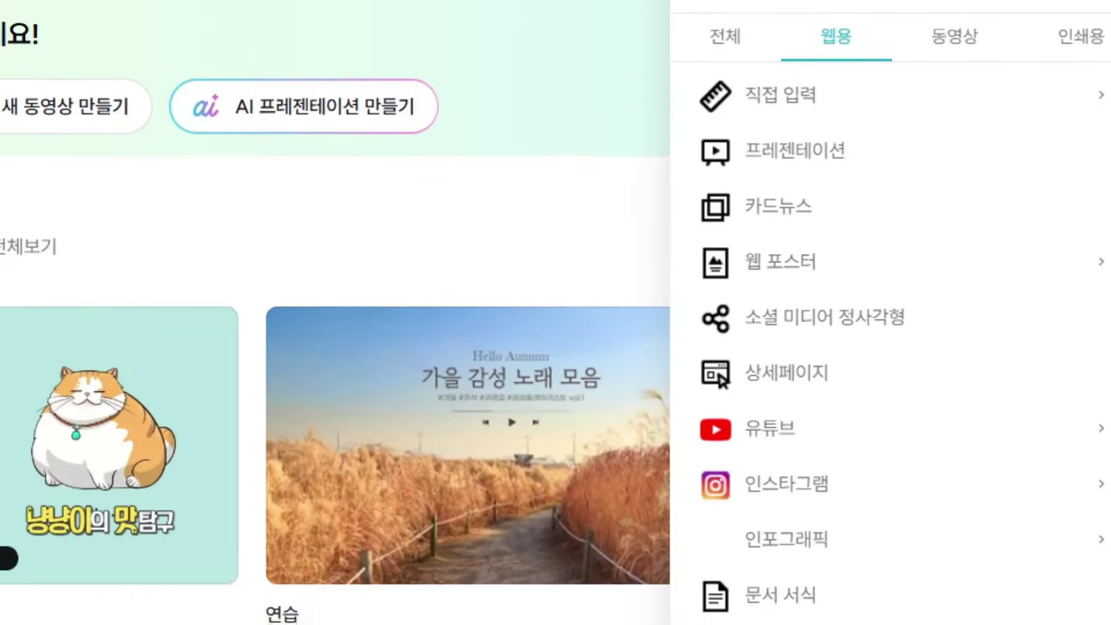
pyautogui.moveTo(701, 460)
pyautogui.mouseDown()
pyautogui.moveTo(715, 455)
pyautogui.moveTo(711, 507)
pyautogui.mouseUp()
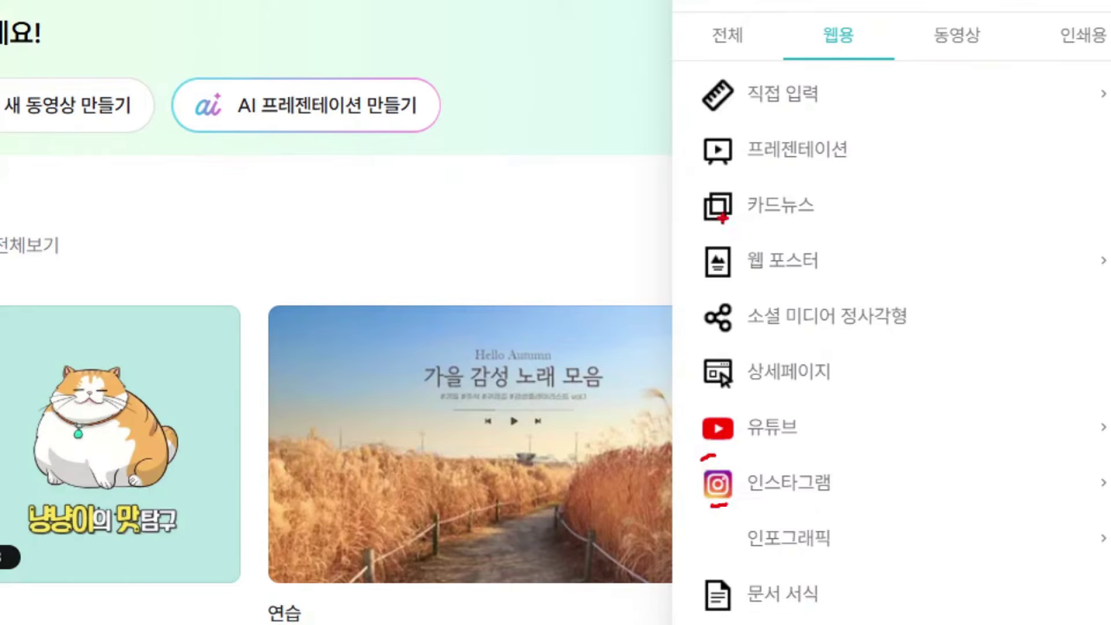
pyautogui.moveTo(711, 284); pyautogui.dragTo(779, 283)
pyautogui.moveTo(967, 191); pyautogui.dragTo(977, 425)
pyautogui.moveTo(962, 396)
pyautogui.mouseDown()
pyautogui.moveTo(986, 418)
pyautogui.moveTo(1010, 403)
pyautogui.mouseUp()
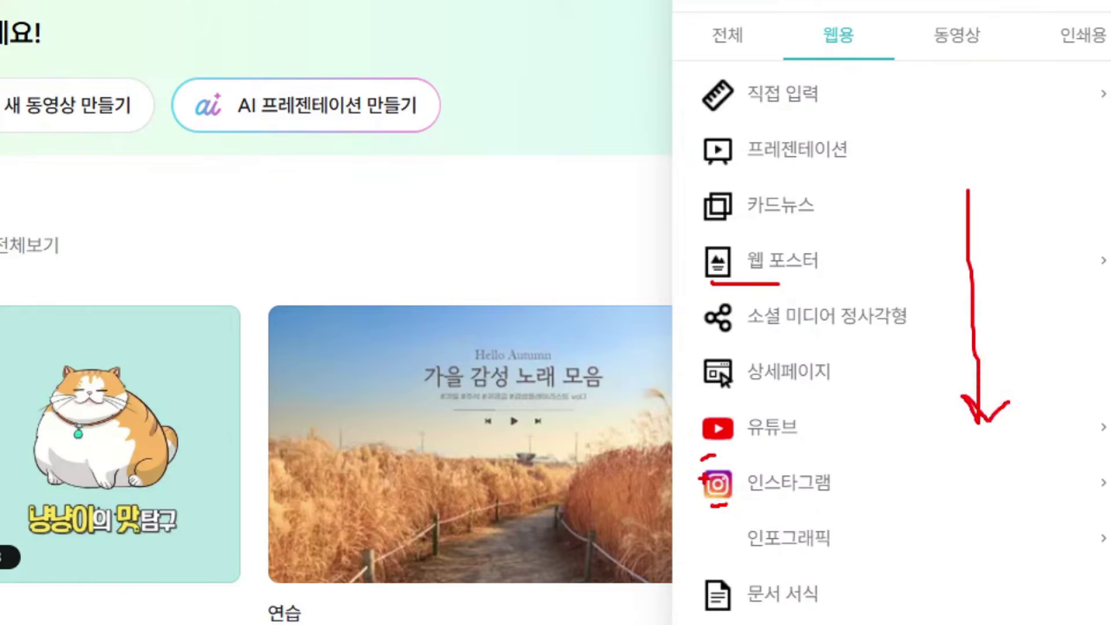
pyautogui.moveTo(697, 463); pyautogui.dragTo(737, 508)
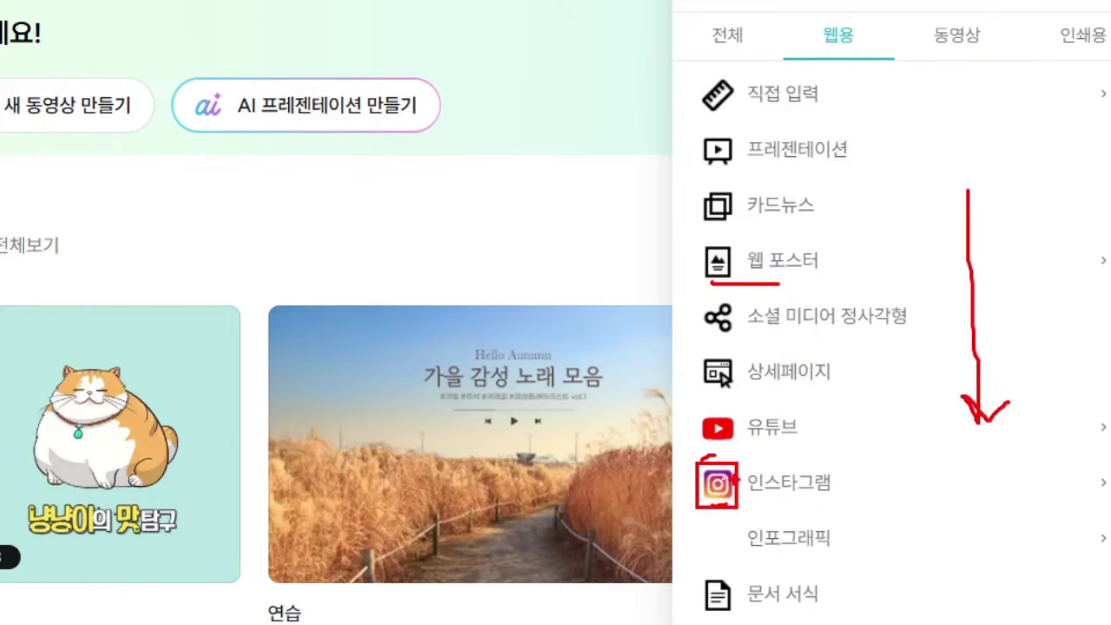
pyautogui.press('Escape')
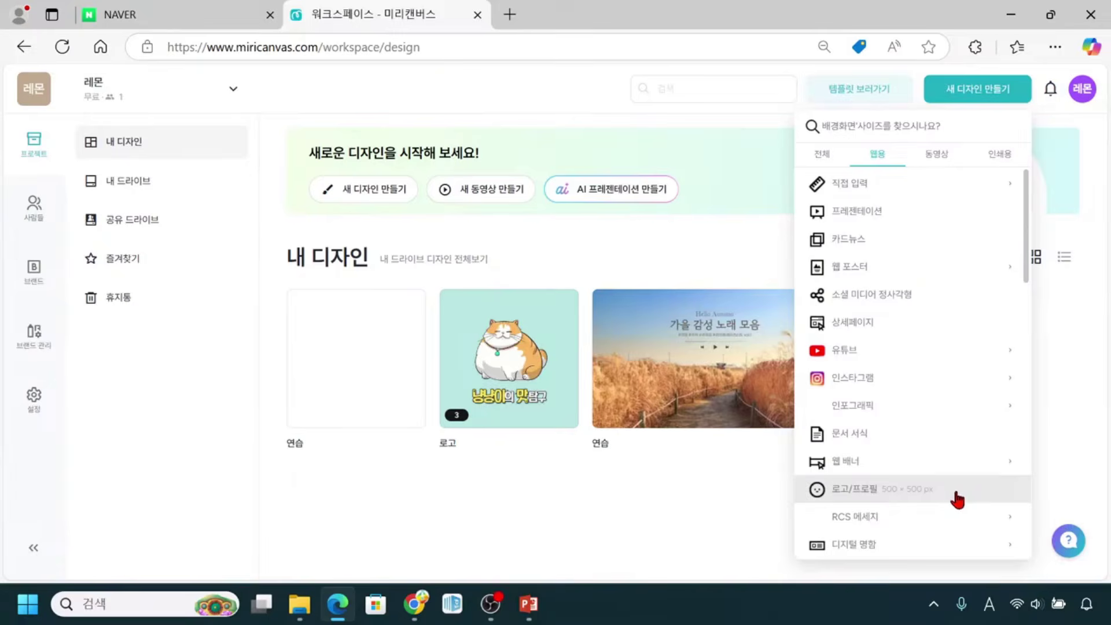
pyautogui.hotkey('ctrl', '1')
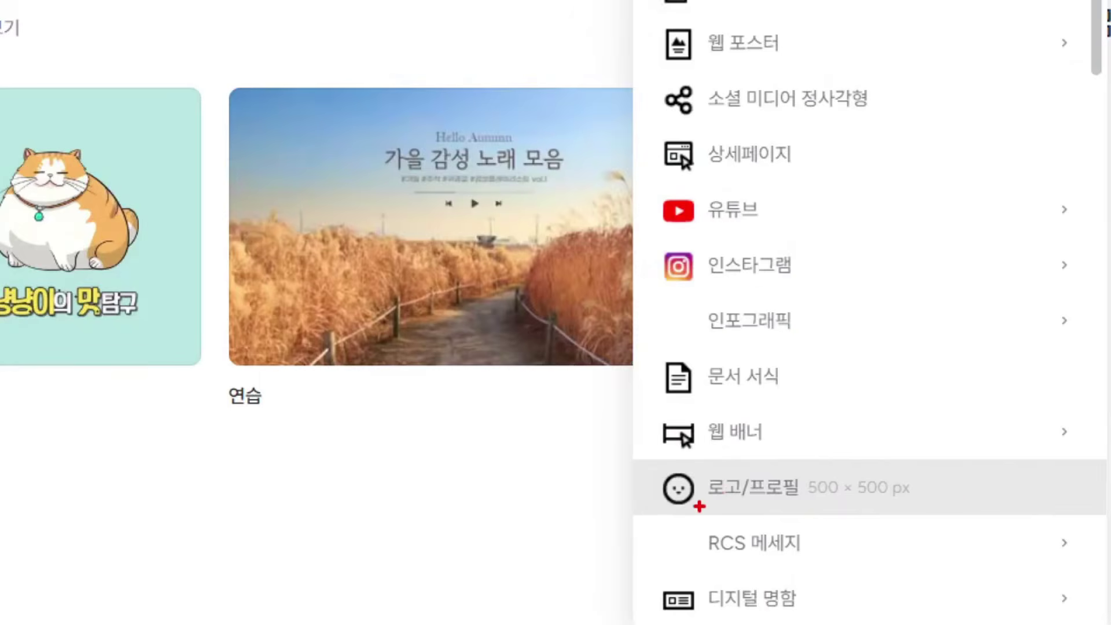
pyautogui.moveTo(650, 460)
pyautogui.mouseDown()
pyautogui.moveTo(653, 500)
pyautogui.moveTo(712, 511)
pyautogui.moveTo(980, 508)
pyautogui.mouseUp()
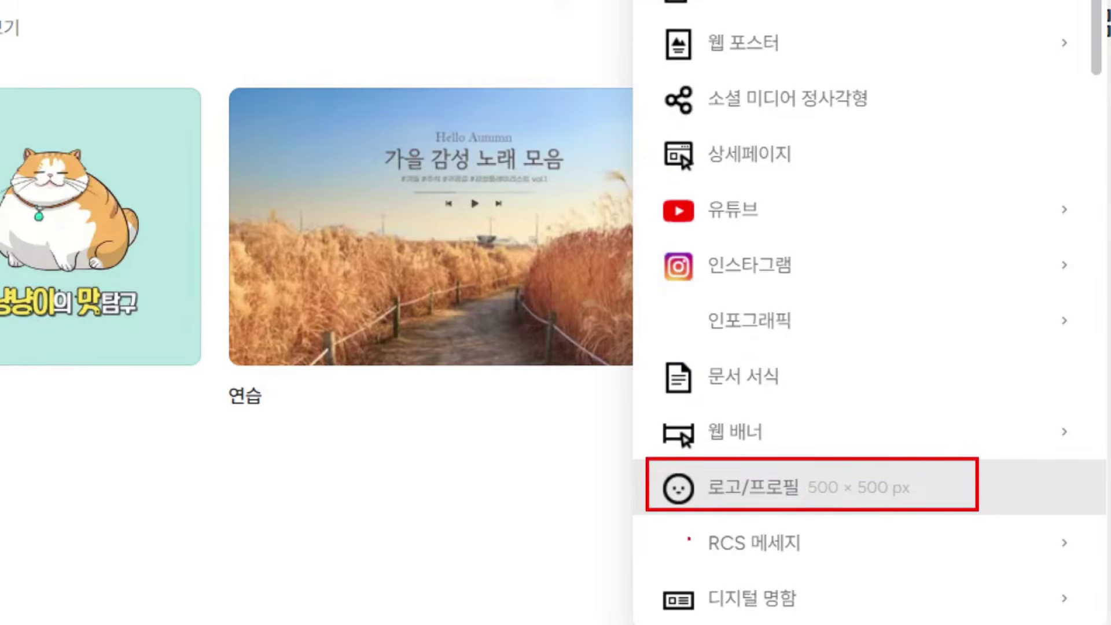
pyautogui.moveTo(444, 428)
pyautogui.mouseDown()
pyautogui.moveTo(479, 506)
pyautogui.moveTo(575, 532)
pyautogui.moveTo(574, 543)
pyautogui.mouseUp()
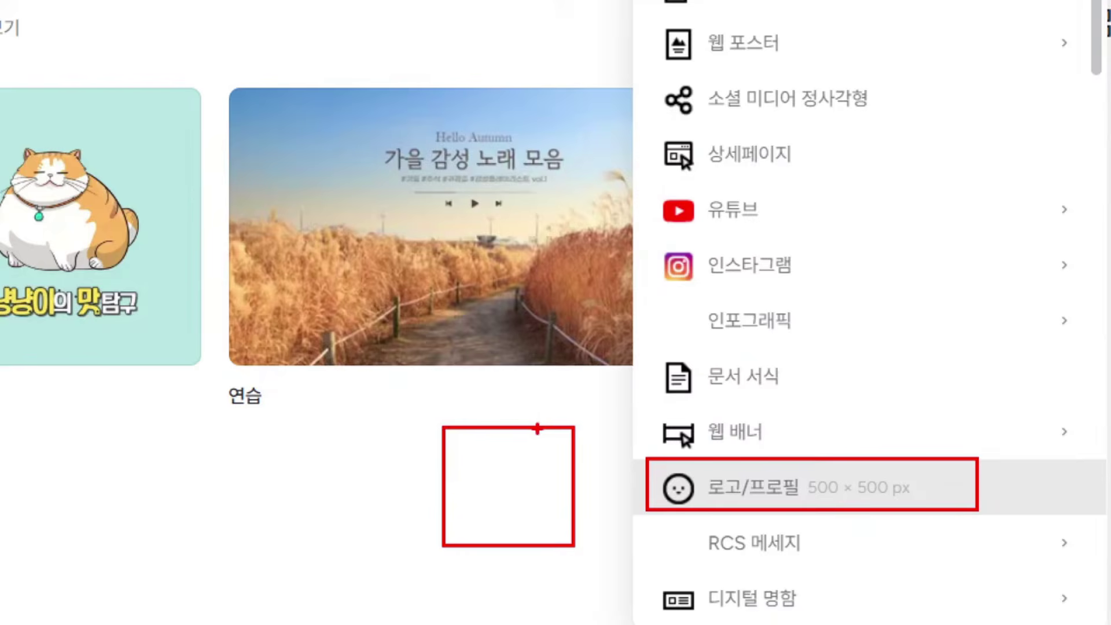
pyautogui.moveTo(133, 36)
pyautogui.mouseDown()
pyautogui.moveTo(169, 69)
pyautogui.moveTo(299, 77)
pyautogui.mouseUp()
pyautogui.moveTo(354, 1); pyautogui.dragTo(382, 156)
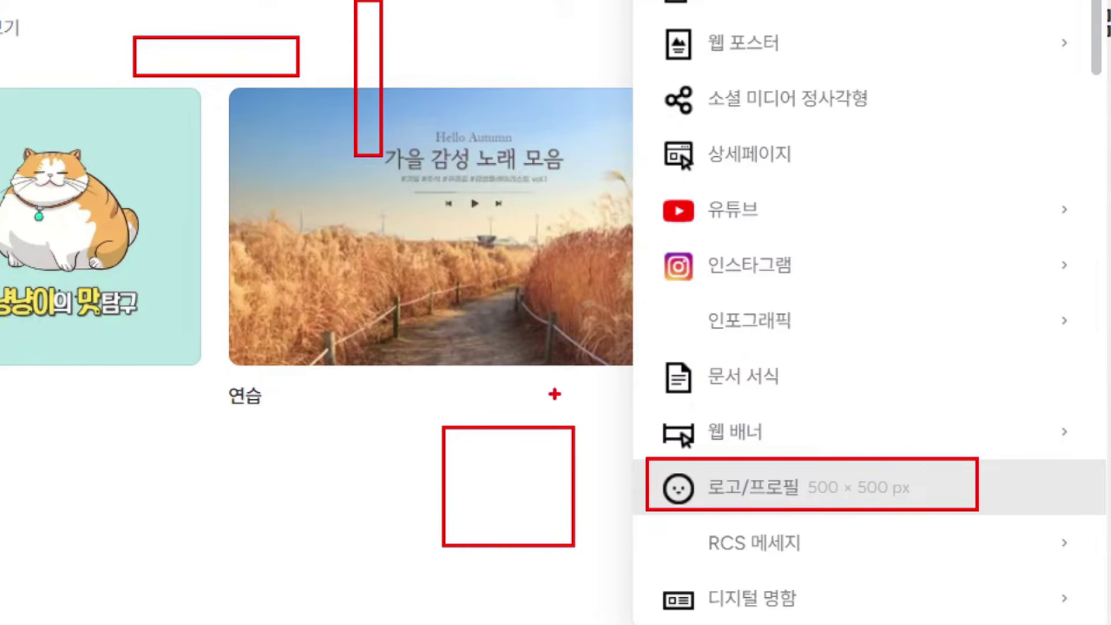
pyautogui.moveTo(442, 427)
pyautogui.mouseDown()
pyautogui.moveTo(472, 406)
pyautogui.moveTo(539, 399)
pyautogui.moveTo(585, 428)
pyautogui.mouseUp()
pyautogui.moveTo(438, 429); pyautogui.dragTo(448, 528)
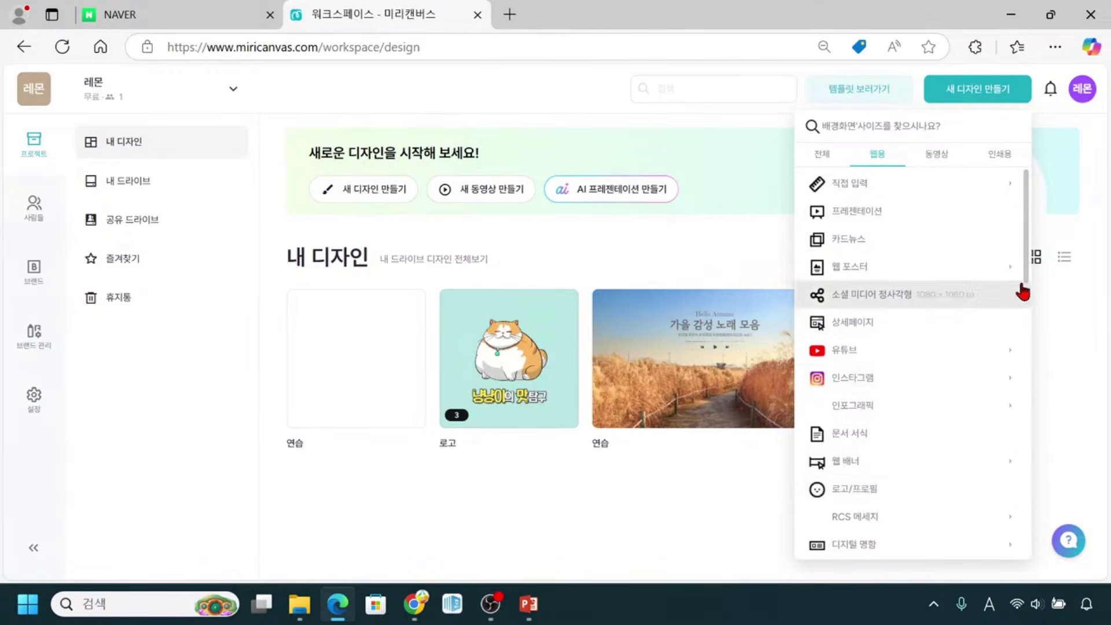
pyautogui.moveTo(1024, 280); pyautogui.dragTo(1022, 179)
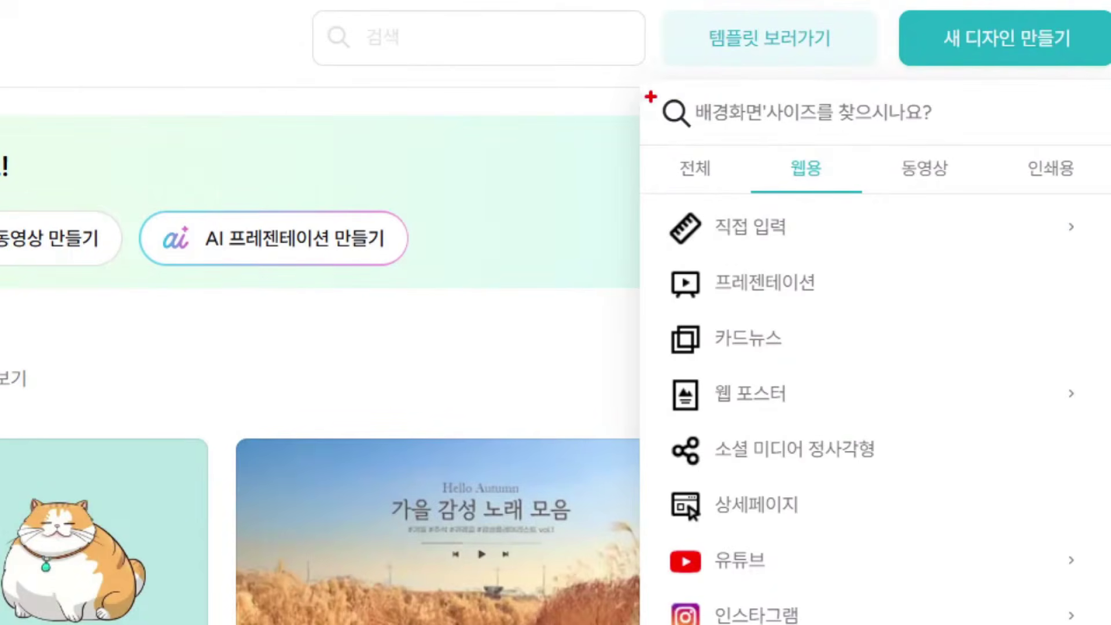
pyautogui.moveTo(653, 87)
pyautogui.mouseDown()
pyautogui.moveTo(697, 137)
pyautogui.moveTo(1026, 139)
pyautogui.mouseUp()
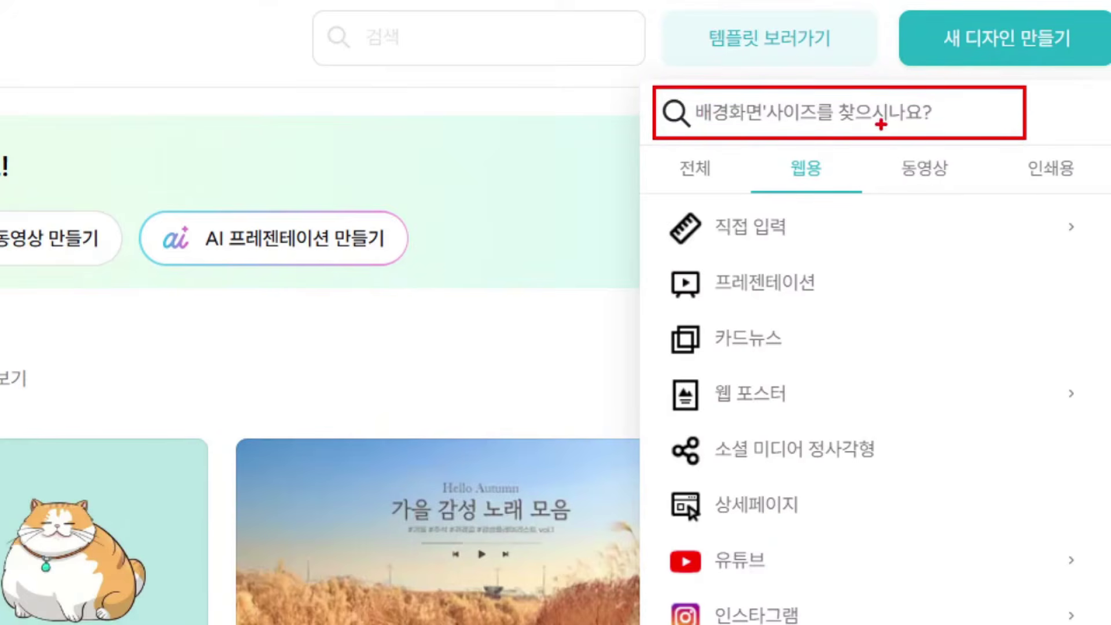
pyautogui.moveTo(716, 96); pyautogui.dragTo(724, 114)
pyautogui.press('Escape')
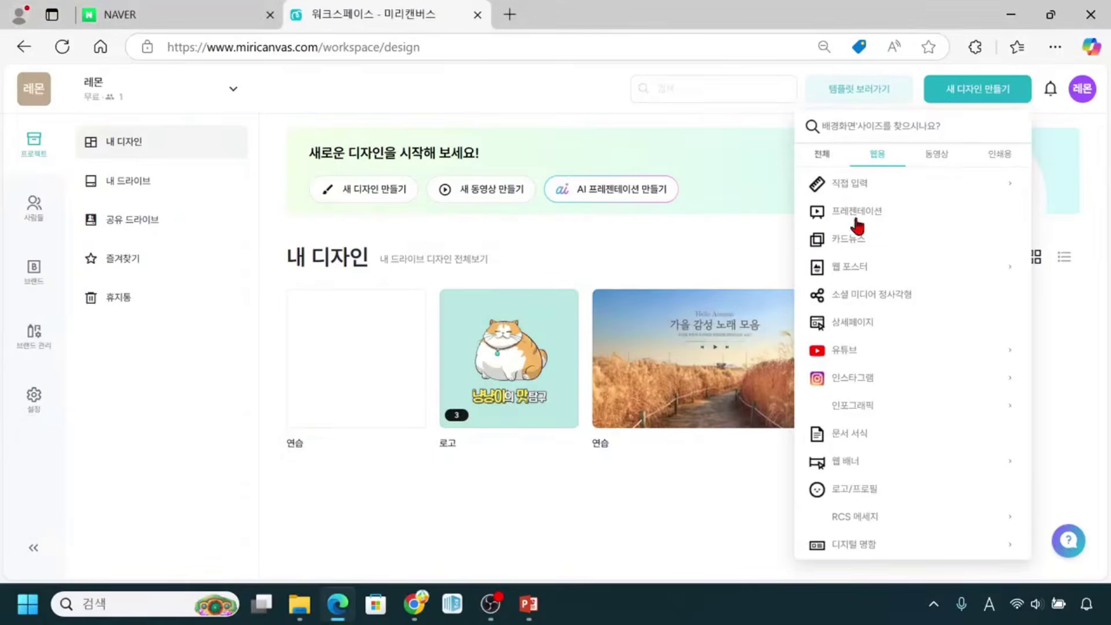
# Filter the design-size list by typing 로고 in Korean into the size search
pyautogui.click(863, 127)
pyautogui.write('ㅍ')
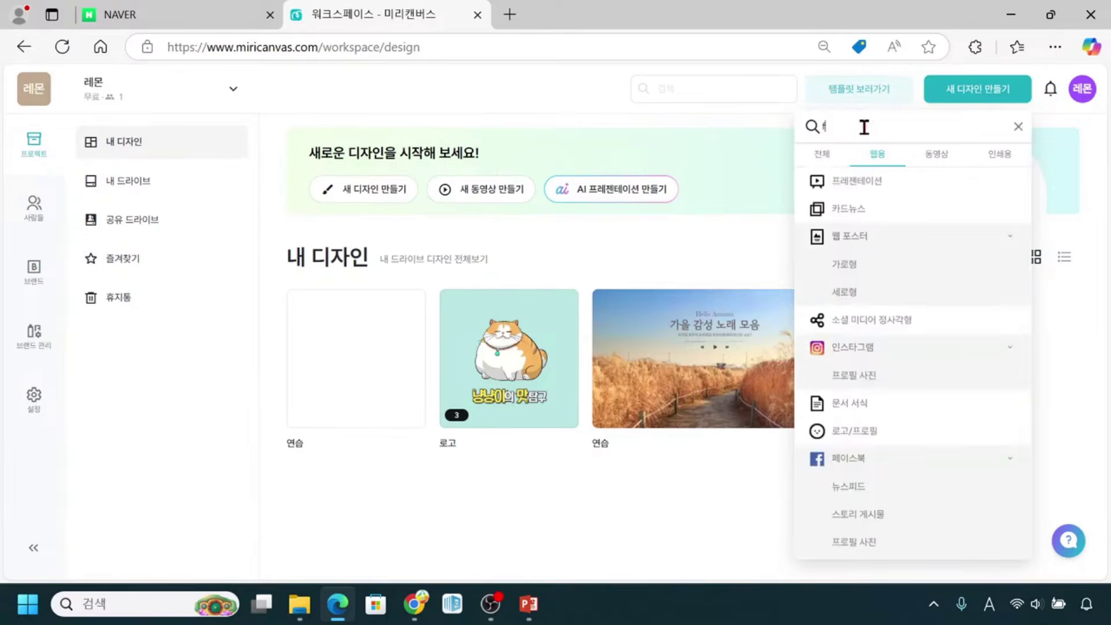
pyautogui.press('BackSpace')
pyautogui.press('Hangul')
pyautogui.write('로고')
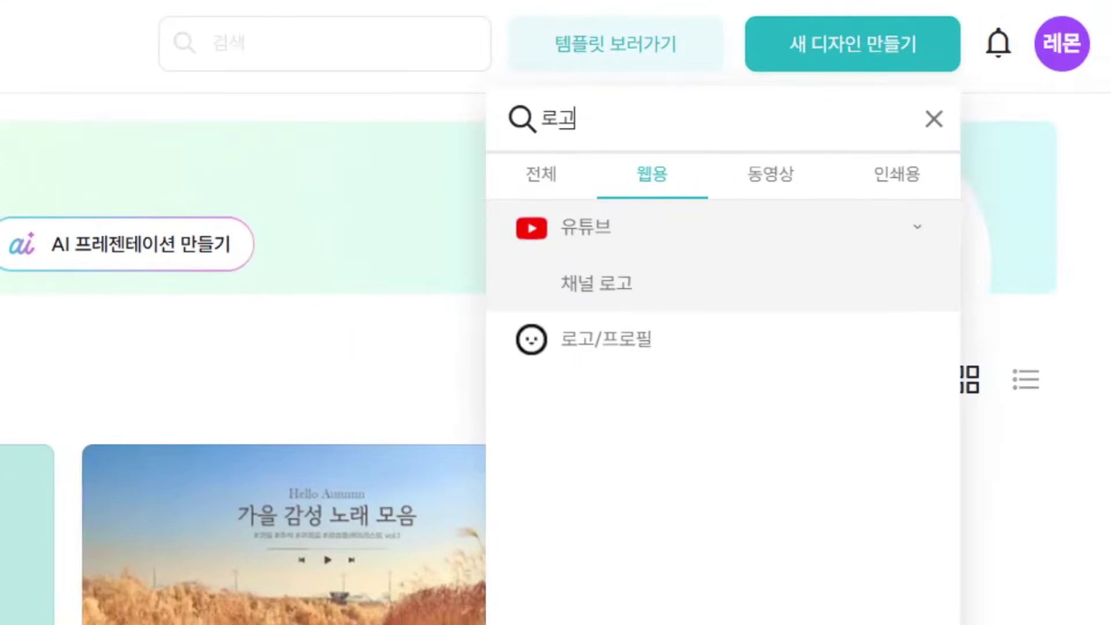
# Start a new 500 × 500 px 로고/프로필 design
pyautogui.moveTo(503, 102); pyautogui.dragTo(595, 137)
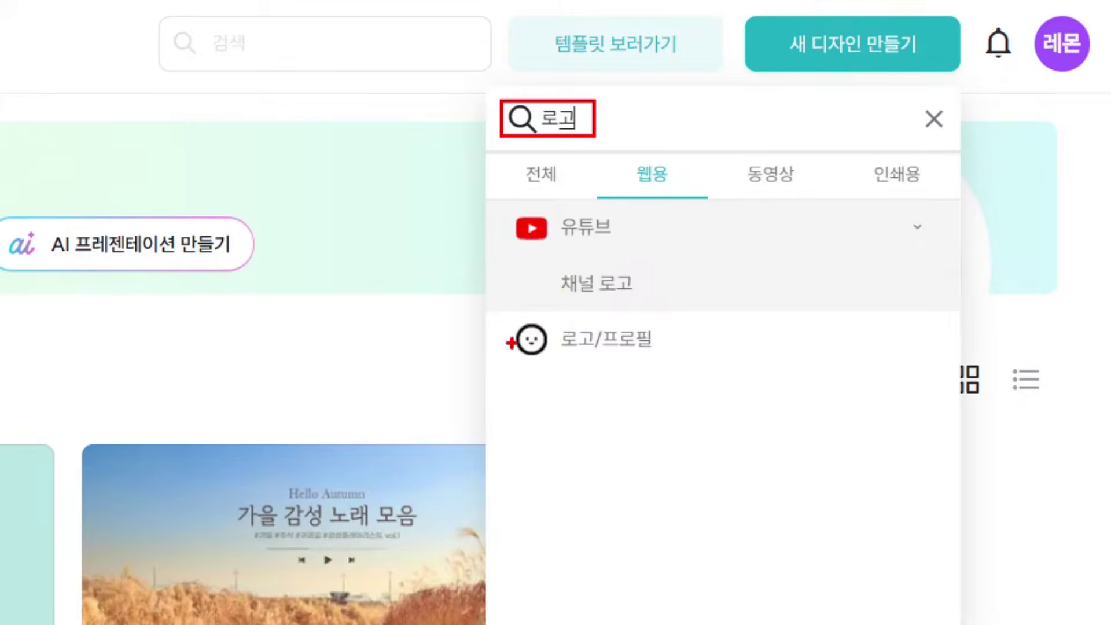
pyautogui.moveTo(509, 313); pyautogui.dragTo(679, 359)
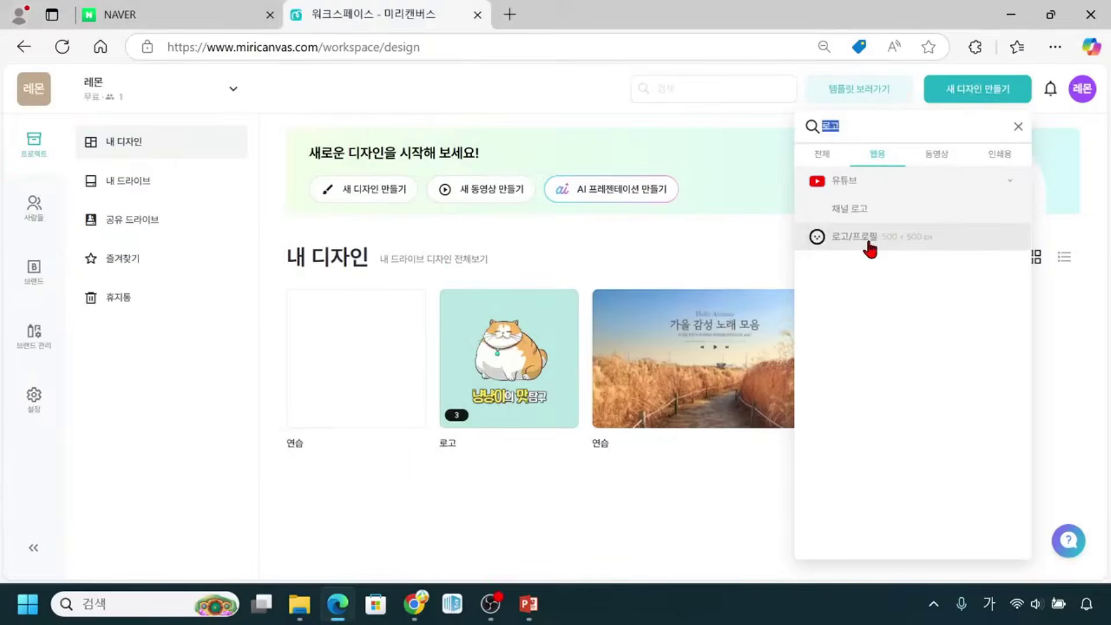
pyautogui.click(855, 237)
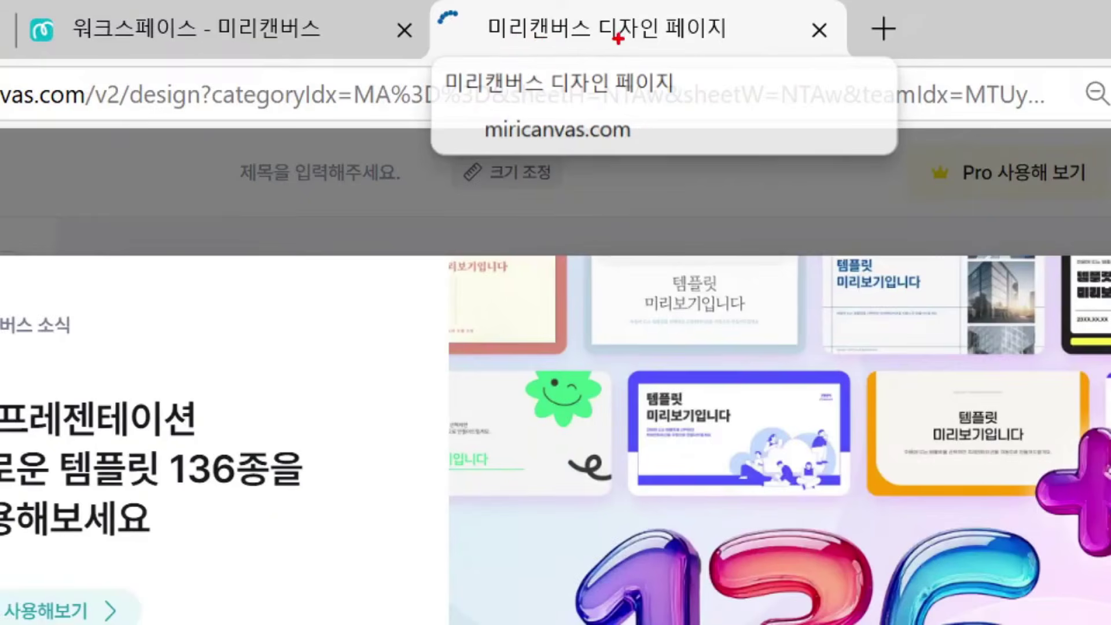
# Permanently dismiss the editor's announcement pop-up with 다시 보지 않기 to reveal 로고/프로필 templates
pyautogui.moveTo(615, 41); pyautogui.dragTo(687, 40)
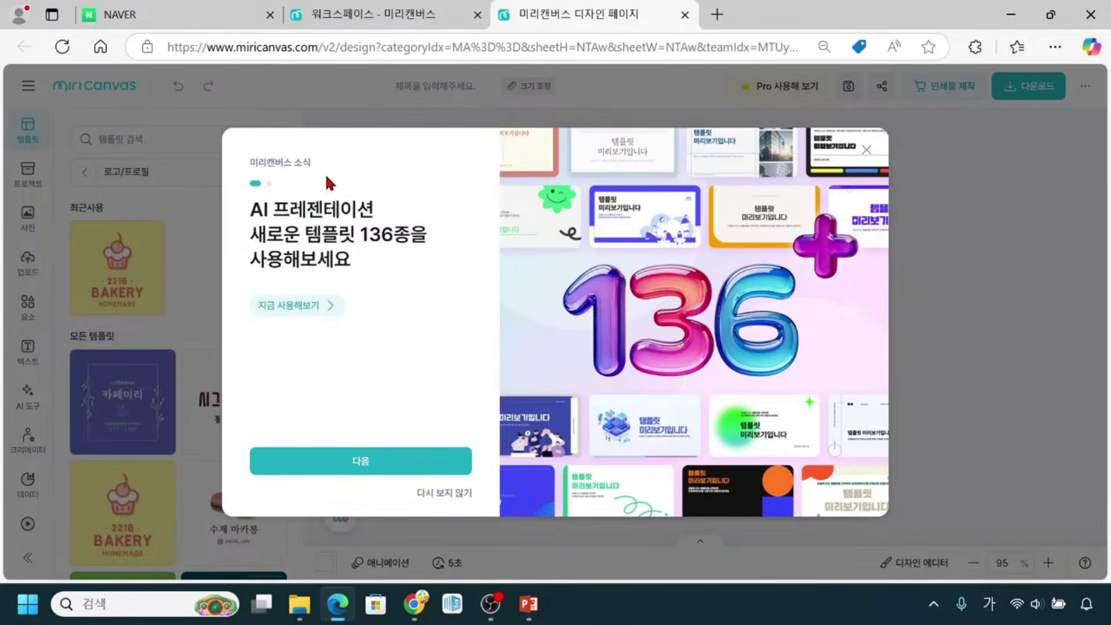
pyautogui.click(442, 497)
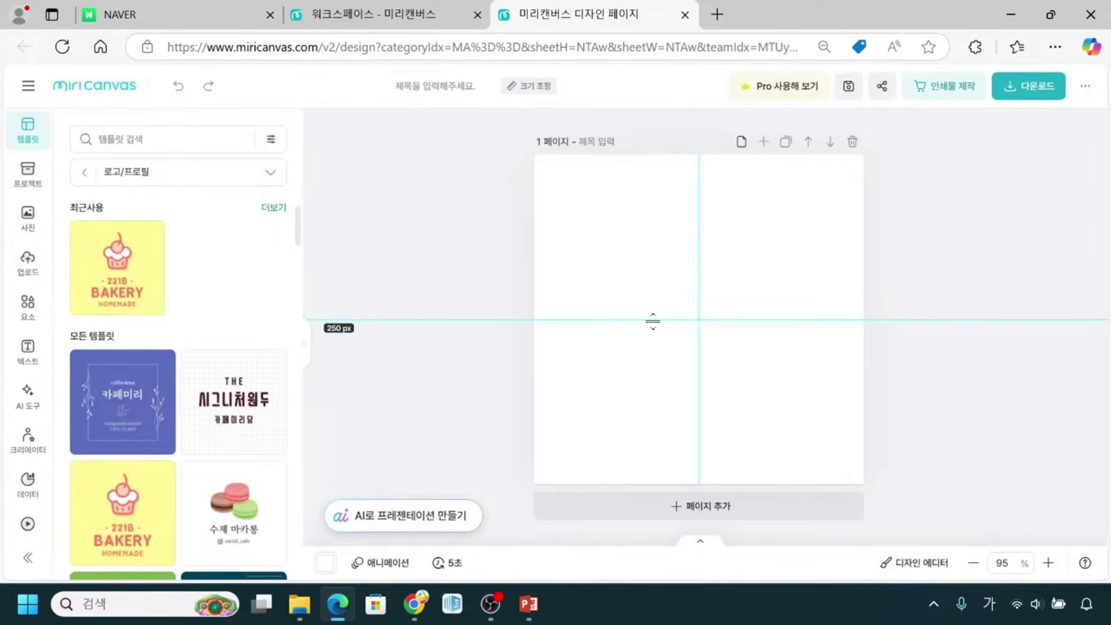
pyautogui.click(652, 299)
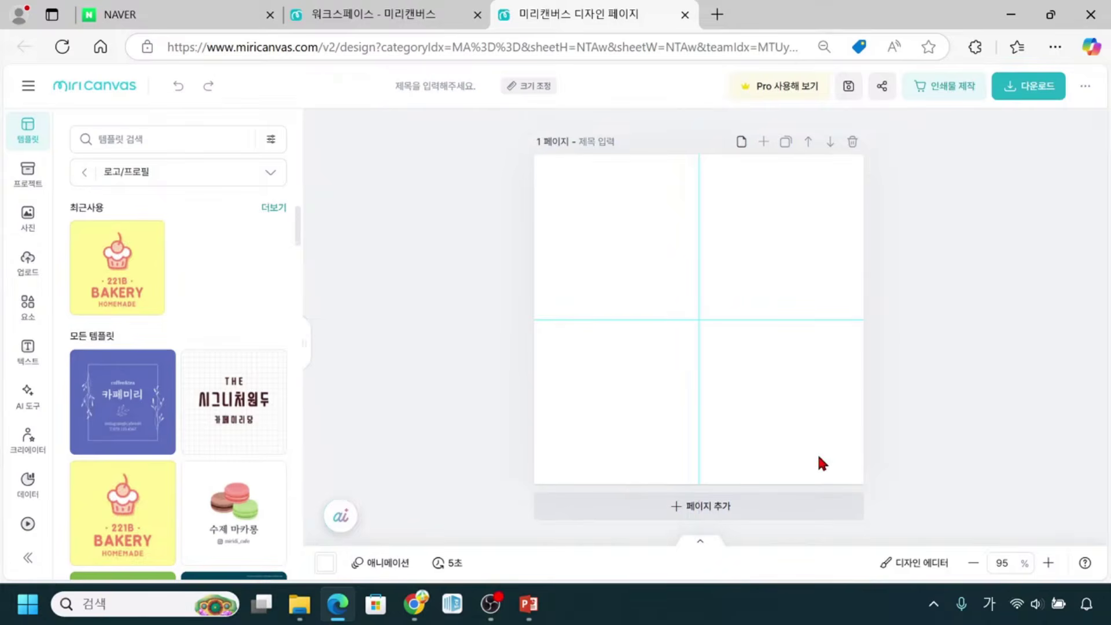
pyautogui.click(715, 341)
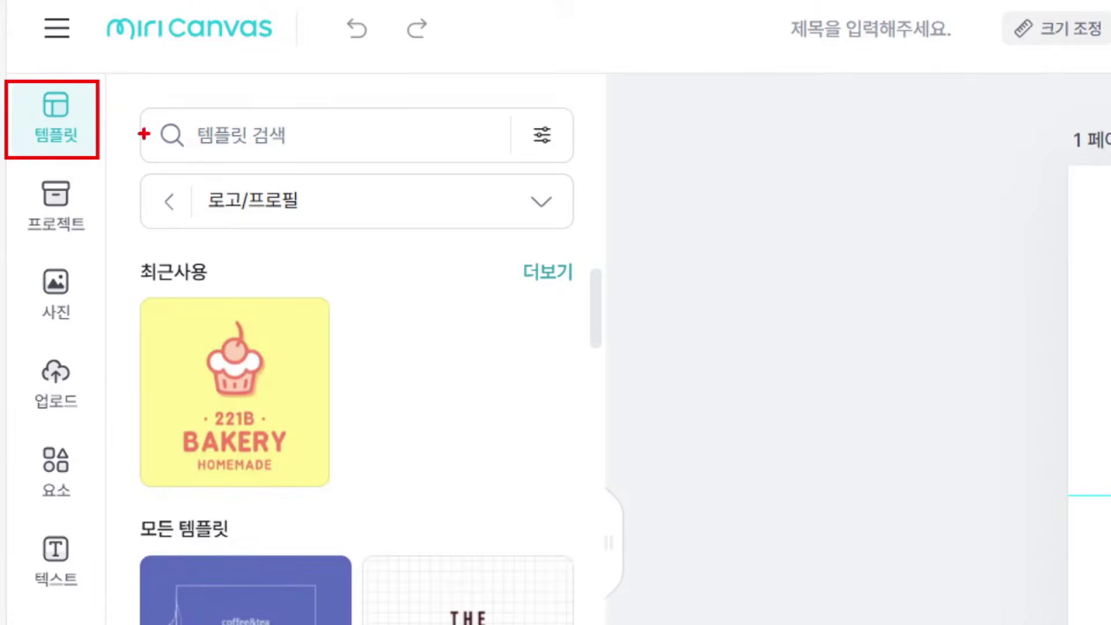
# Widen the template panel so templates display in three columns
pyautogui.moveTo(136, 175)
pyautogui.mouseDown()
pyautogui.moveTo(173, 210)
pyautogui.moveTo(320, 230)
pyautogui.moveTo(602, 239)
pyautogui.mouseUp()
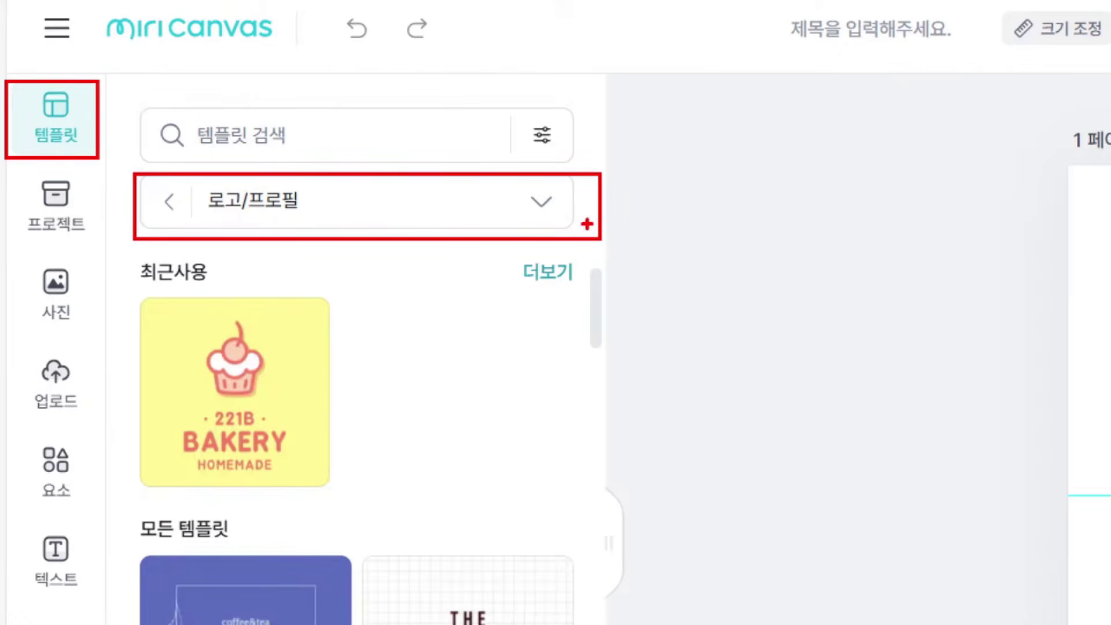
pyautogui.moveTo(384, 376); pyautogui.dragTo(405, 510)
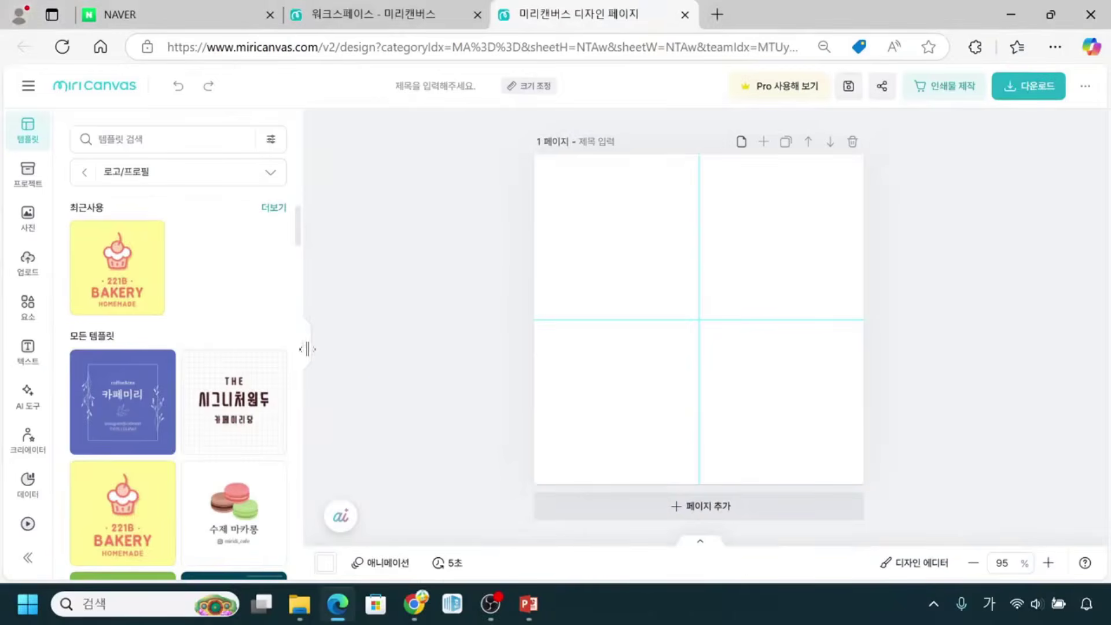
pyautogui.moveTo(306, 347); pyautogui.dragTo(405, 374)
# Scroll down the 로고/프로필 templates to ones like 카페크렘 and 카페파르페
pyautogui.scroll(-3, 198, 486)
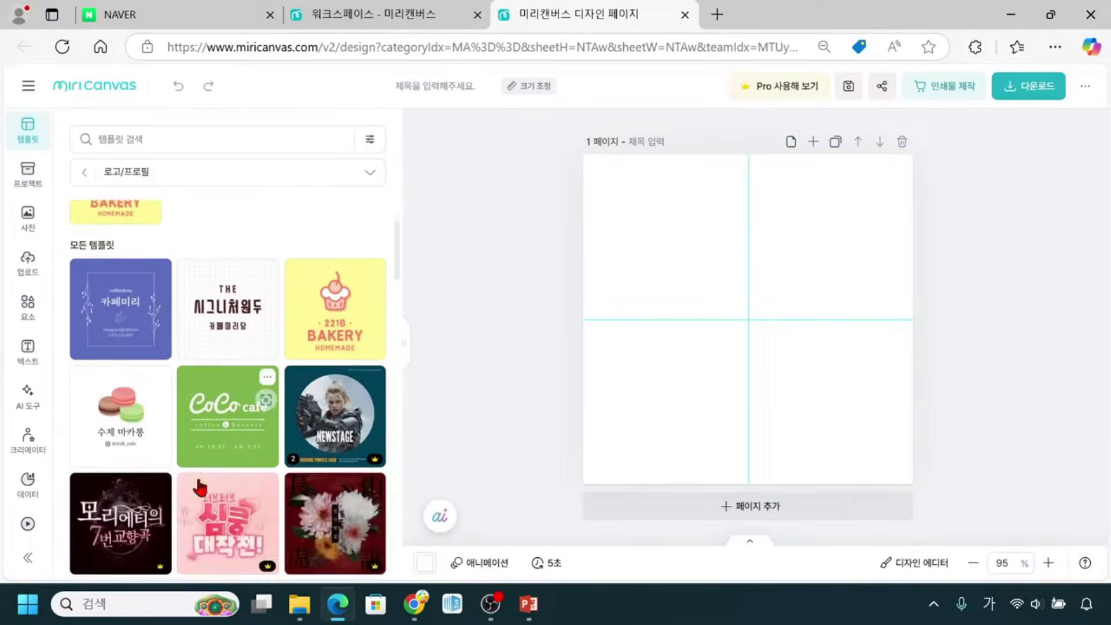
pyautogui.scroll(-2, 287, 458)
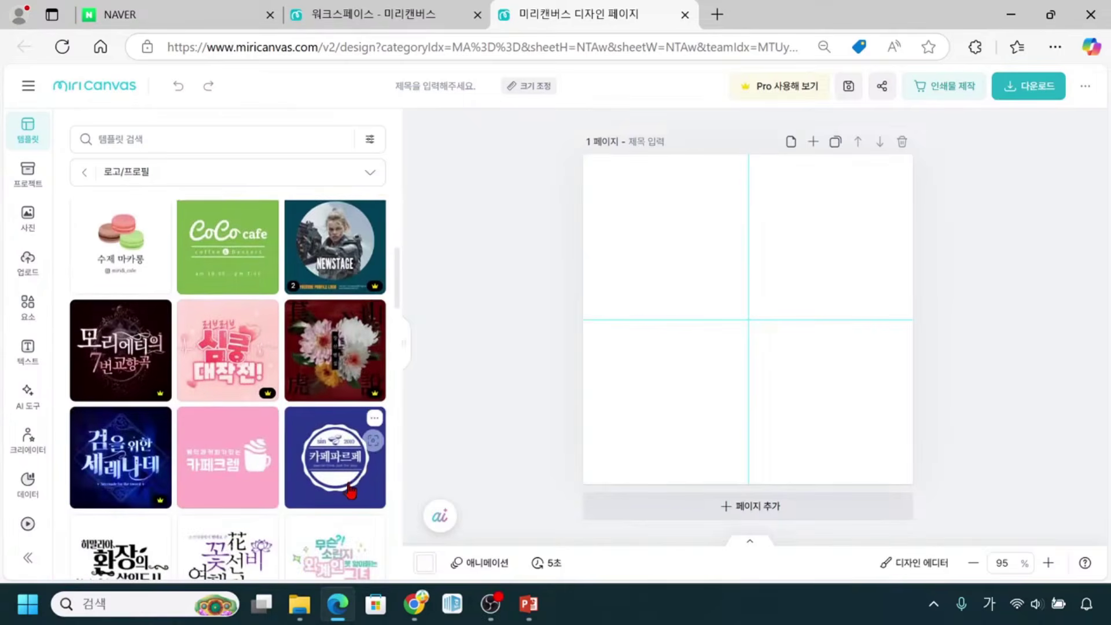
pyautogui.scroll(-2, 341, 460)
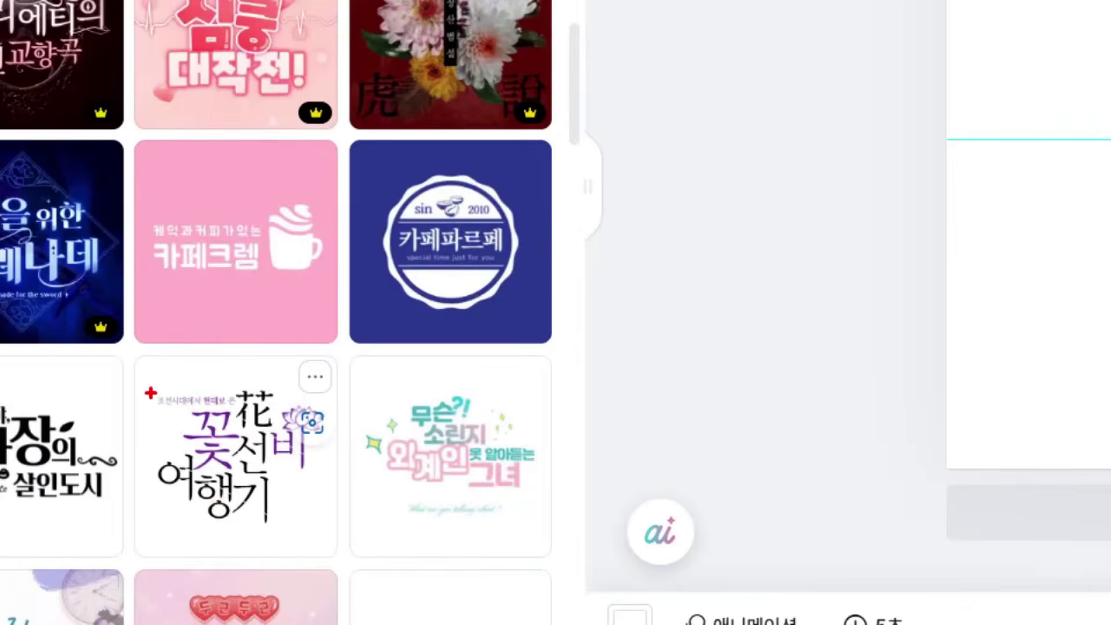
pyautogui.moveTo(148, 385); pyautogui.dragTo(334, 542)
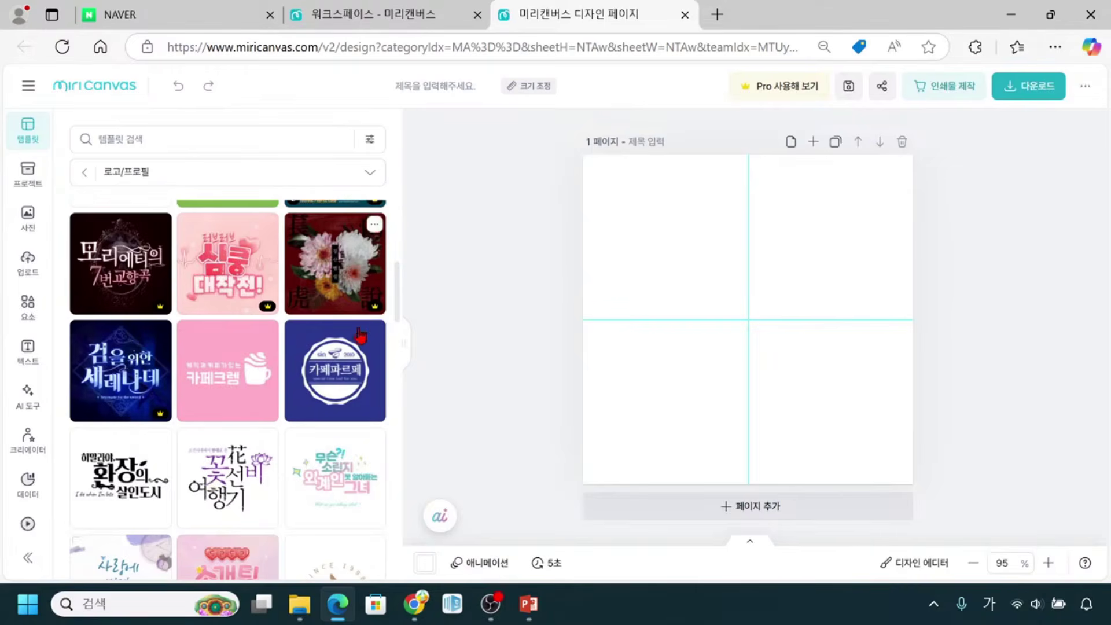
pyautogui.click(241, 377)
pyautogui.click(765, 311)
pyautogui.click(775, 369)
pyautogui.moveTo(374, 335)
pyautogui.click(705, 344)
pyautogui.moveTo(670, 290); pyautogui.dragTo(829, 381)
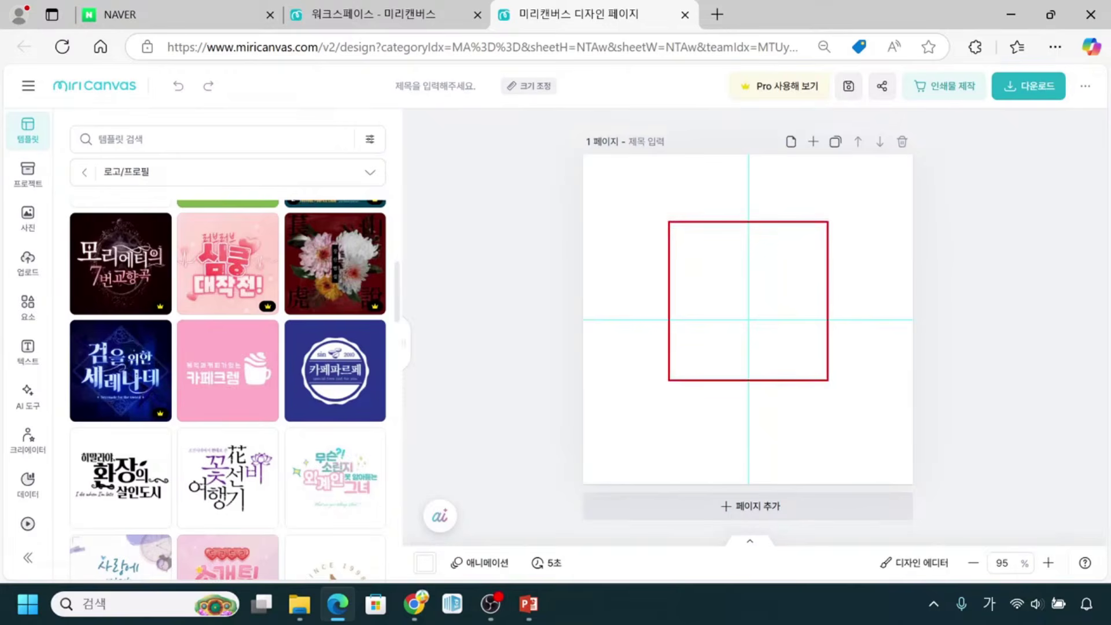
pyautogui.moveTo(625, 397); pyautogui.dragTo(862, 435)
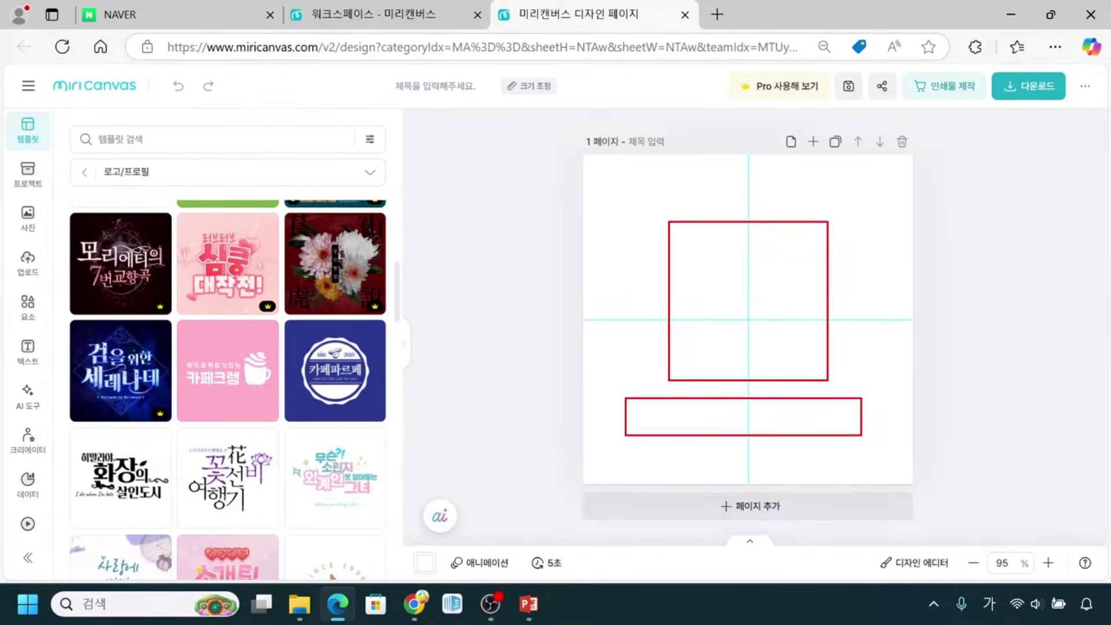
pyautogui.press('Escape')
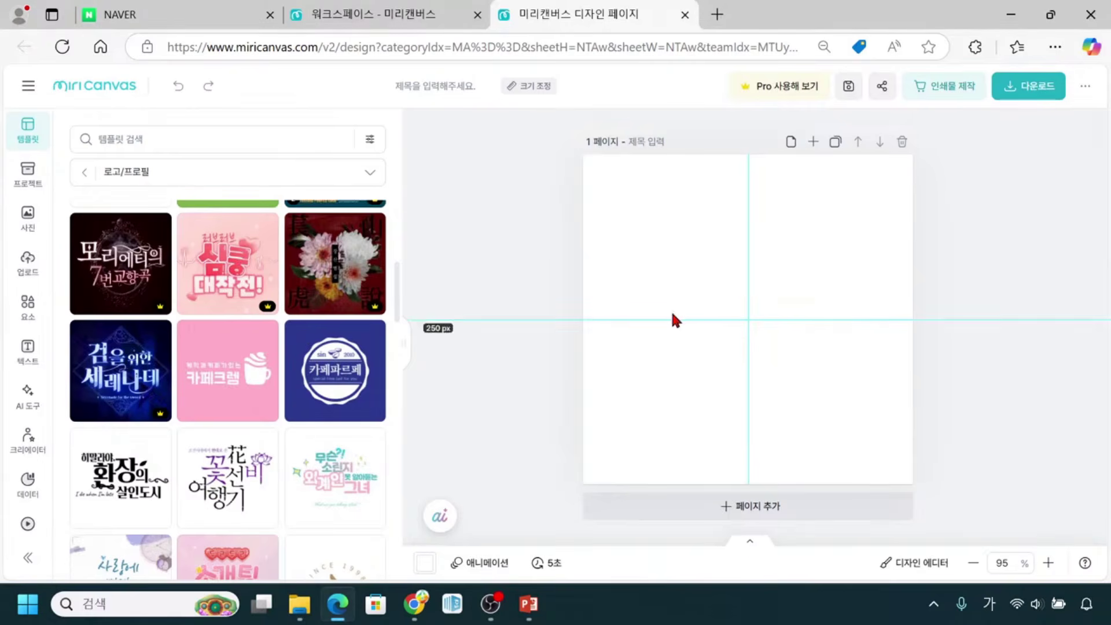
pyautogui.moveTo(404, 343); pyautogui.dragTo(276, 356)
pyautogui.click(667, 306)
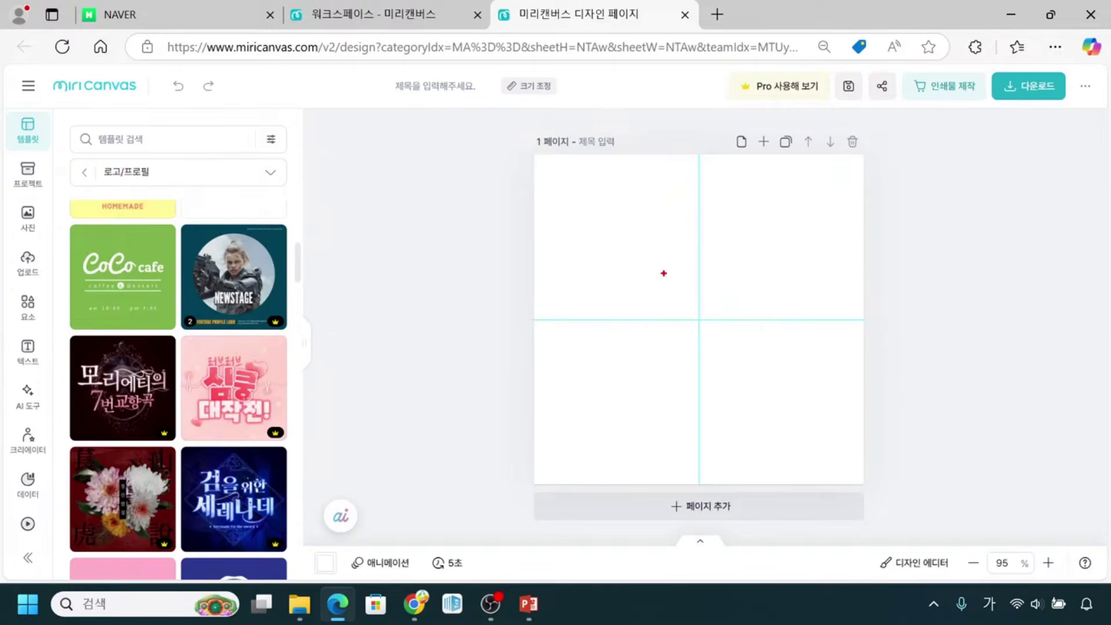
pyautogui.moveTo(671, 239)
pyautogui.mouseDown()
pyautogui.moveTo(597, 285)
pyautogui.moveTo(621, 374)
pyautogui.moveTo(693, 392)
pyautogui.moveTo(779, 337)
pyautogui.moveTo(753, 231)
pyautogui.moveTo(674, 230)
pyautogui.mouseUp()
pyautogui.moveTo(576, 403)
pyautogui.mouseDown()
pyautogui.moveTo(582, 452)
pyautogui.moveTo(825, 443)
pyautogui.mouseUp()
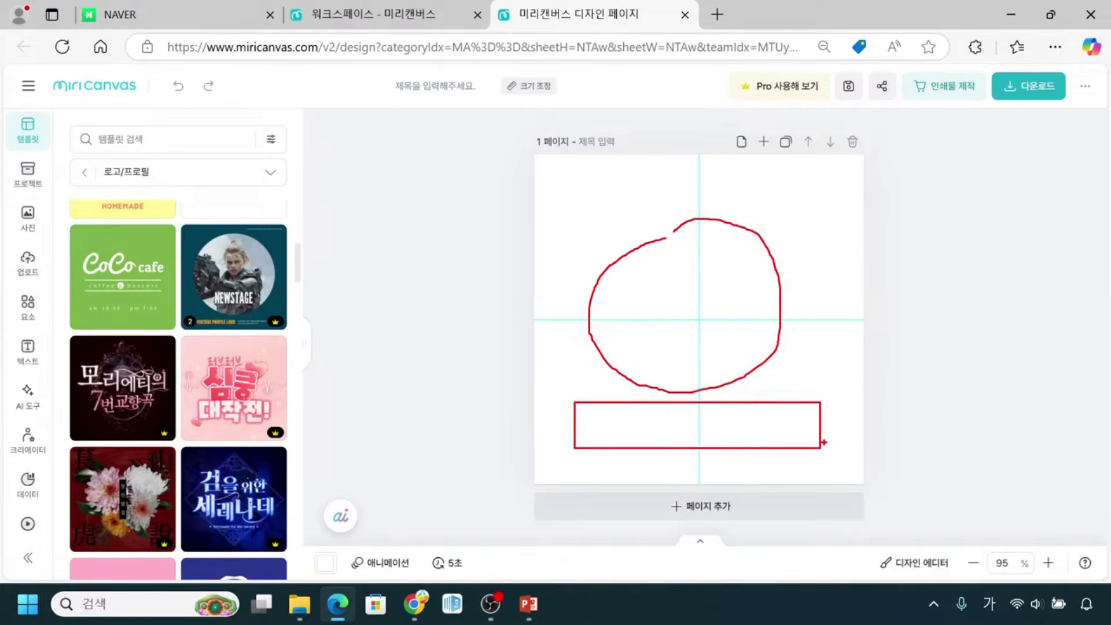
pyautogui.moveTo(666, 272)
pyautogui.mouseDown()
pyautogui.moveTo(657, 283)
pyautogui.moveTo(669, 335)
pyautogui.mouseUp()
pyautogui.press('Escape')
pyautogui.click(669, 307)
pyautogui.click(670, 307)
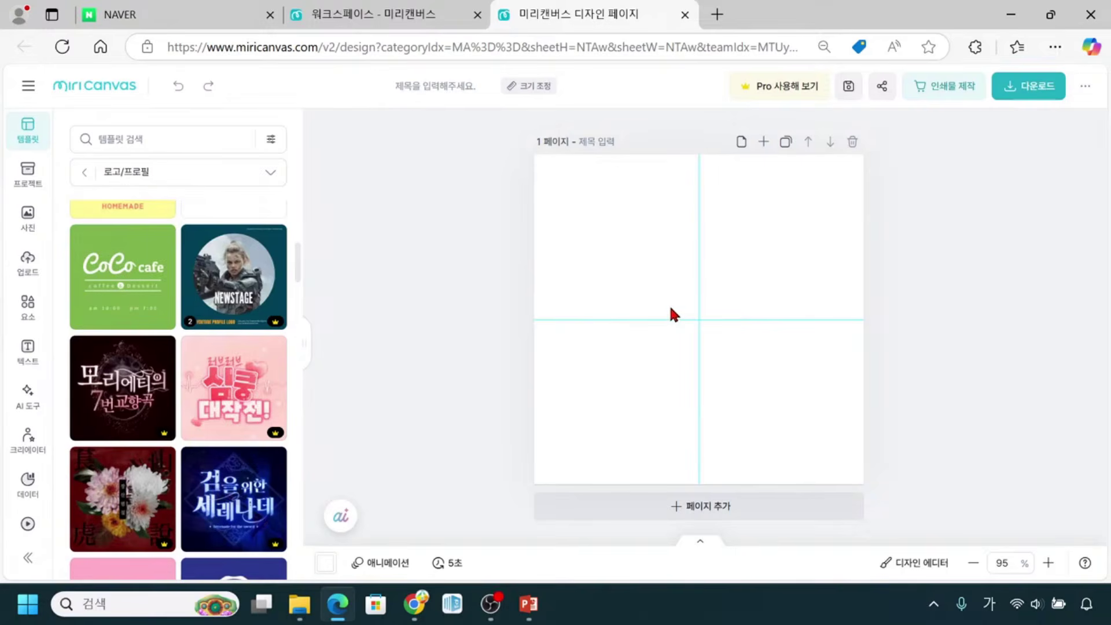
pyautogui.click(671, 307)
pyautogui.scroll(-8, 202, 435)
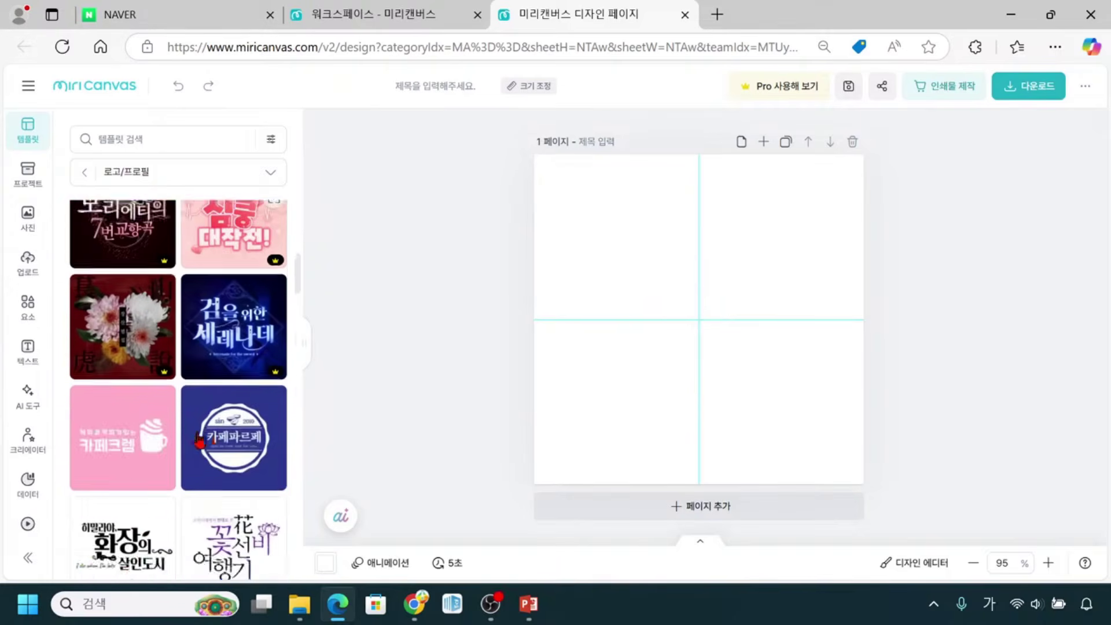
pyautogui.scroll(-3, 189, 474)
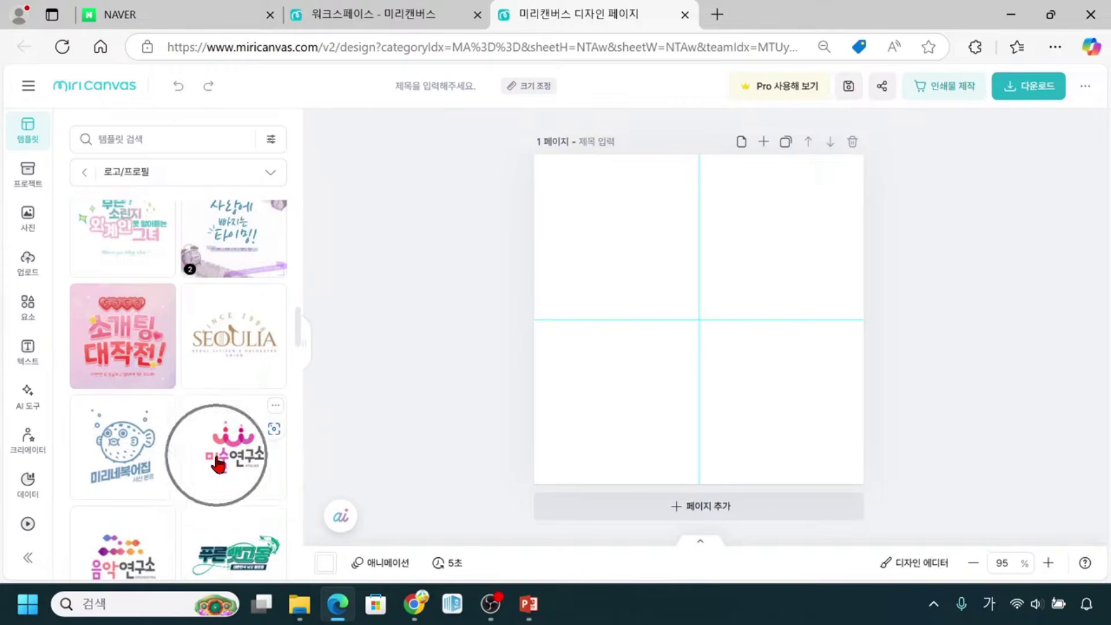
pyautogui.scroll(-3, 218, 464)
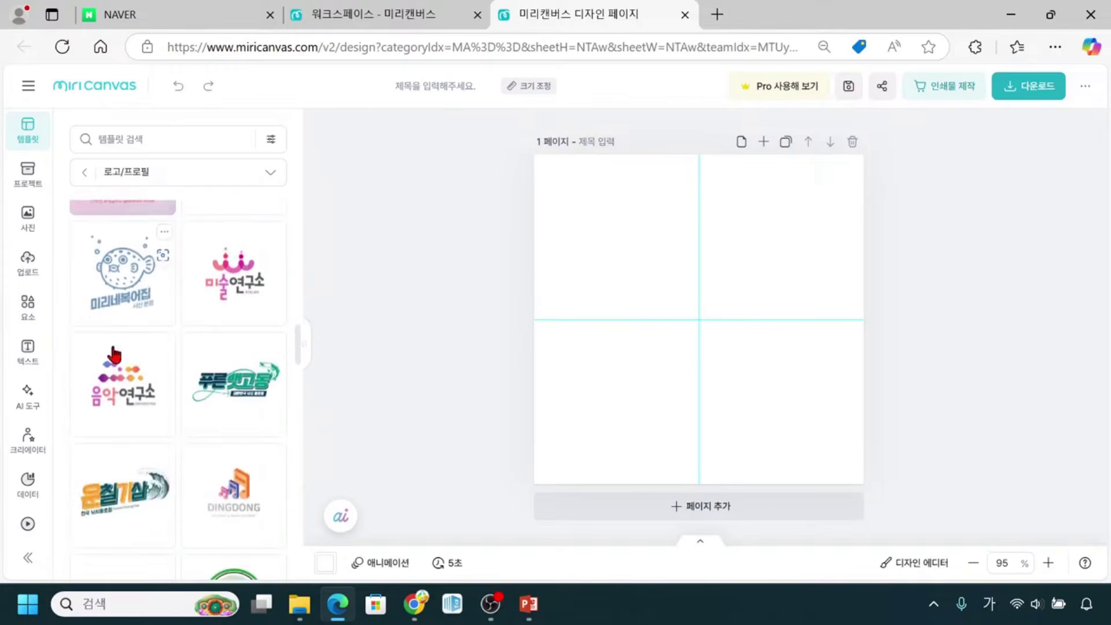
pyautogui.scroll(5, 148, 466)
pyautogui.scroll(10, 154, 469)
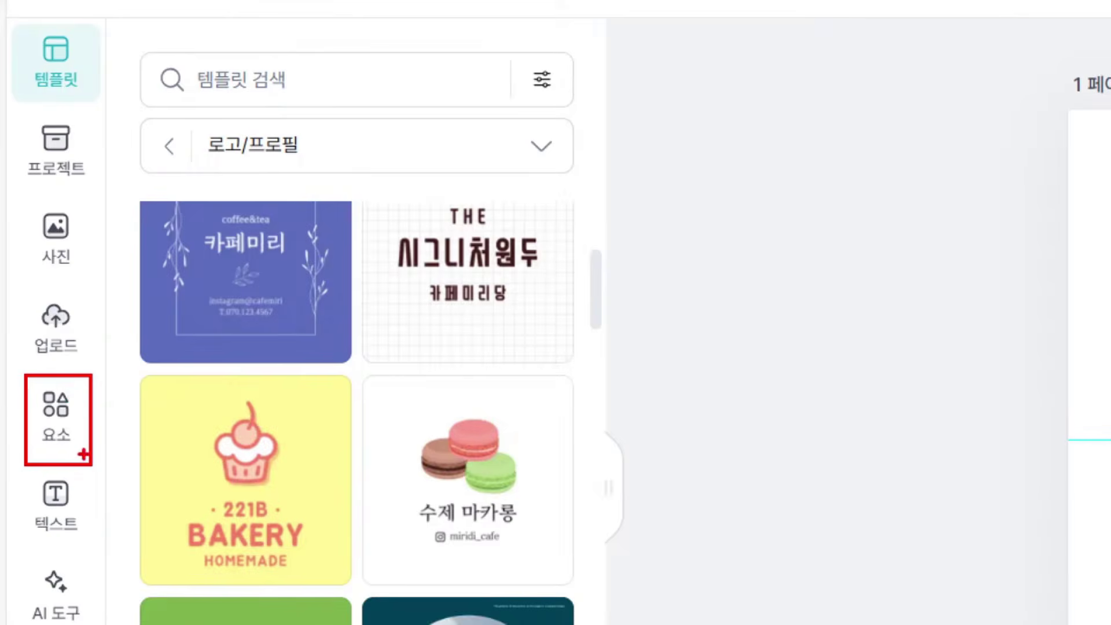
# Open the 요소 elements panel and widen it to reveal more categories
pyautogui.moveTo(71, 394)
pyautogui.mouseDown()
pyautogui.moveTo(79, 418)
pyautogui.moveTo(101, 388)
pyautogui.moveTo(90, 397)
pyautogui.mouseUp()
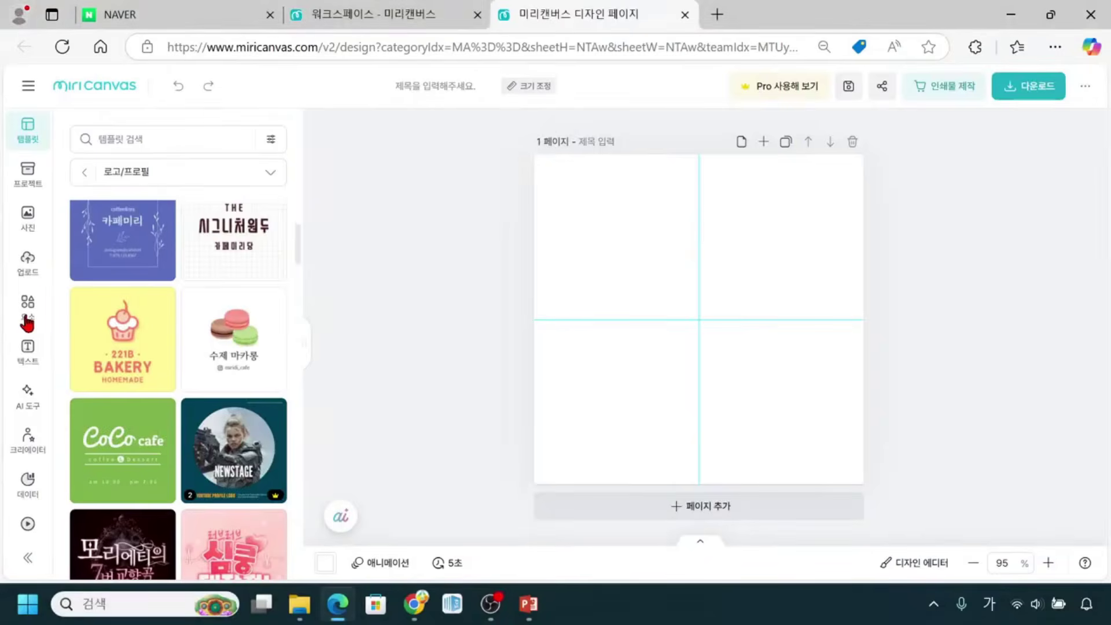
pyautogui.click(55, 443)
pyautogui.click(26, 317)
pyautogui.click(305, 347)
pyautogui.click(146, 297)
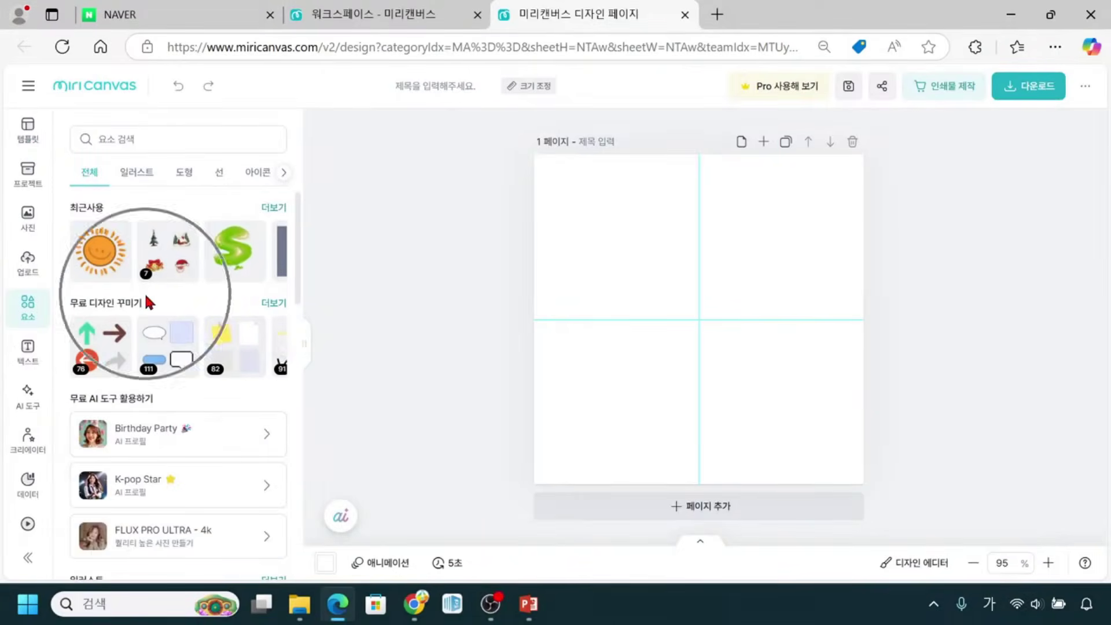
pyautogui.click(154, 289)
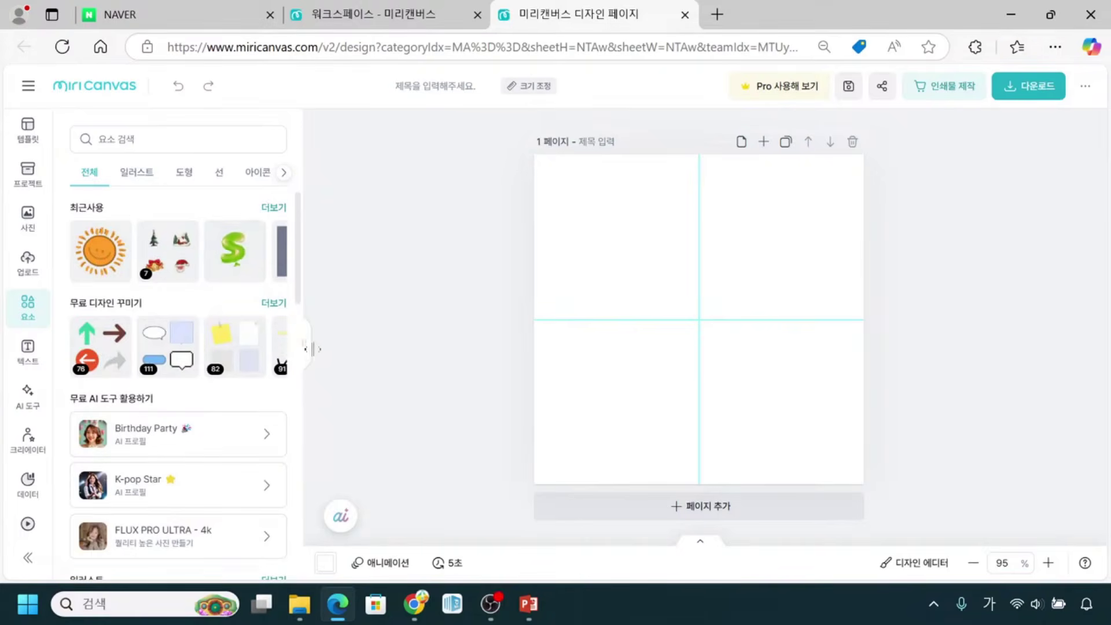
pyautogui.moveTo(308, 353); pyautogui.dragTo(475, 461)
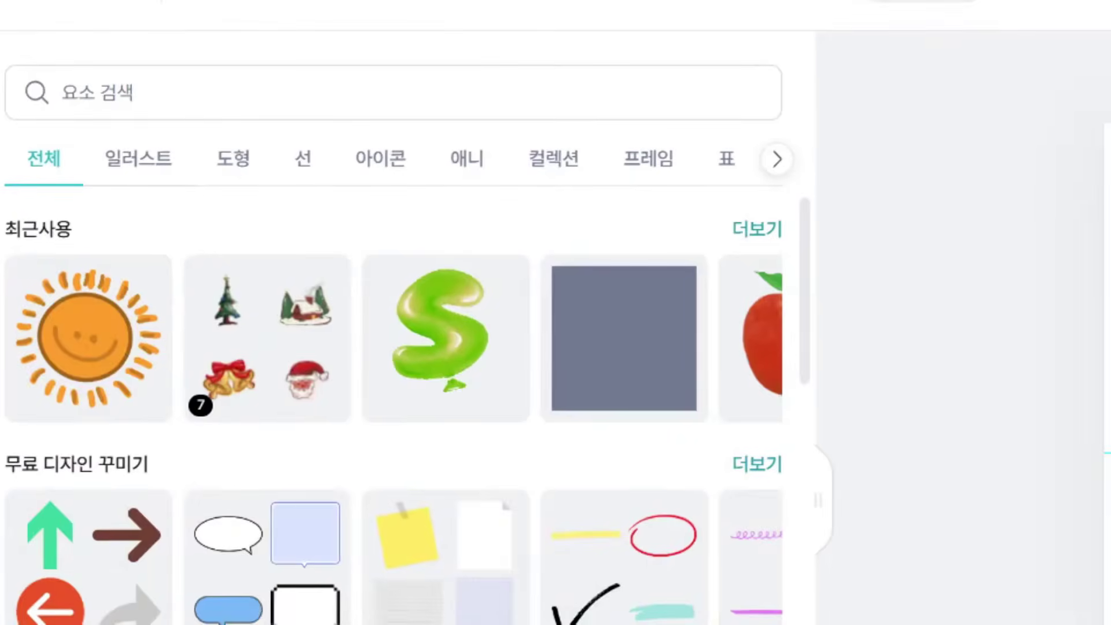
# Filter the elements to the 일러스트 category only
pyautogui.moveTo(716, 173); pyautogui.dragTo(740, 171)
pyautogui.moveTo(634, 180); pyautogui.dragTo(669, 179)
pyautogui.moveTo(83, 133)
pyautogui.mouseDown()
pyautogui.moveTo(111, 163)
pyautogui.moveTo(182, 184)
pyautogui.mouseUp()
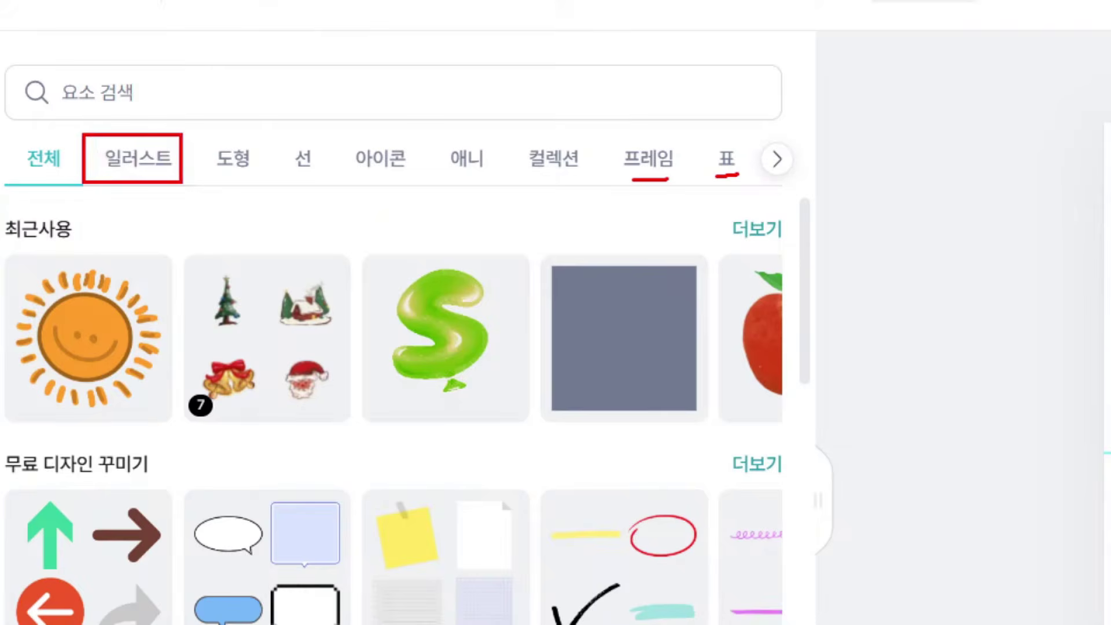
pyautogui.moveTo(140, 122); pyautogui.dragTo(147, 144)
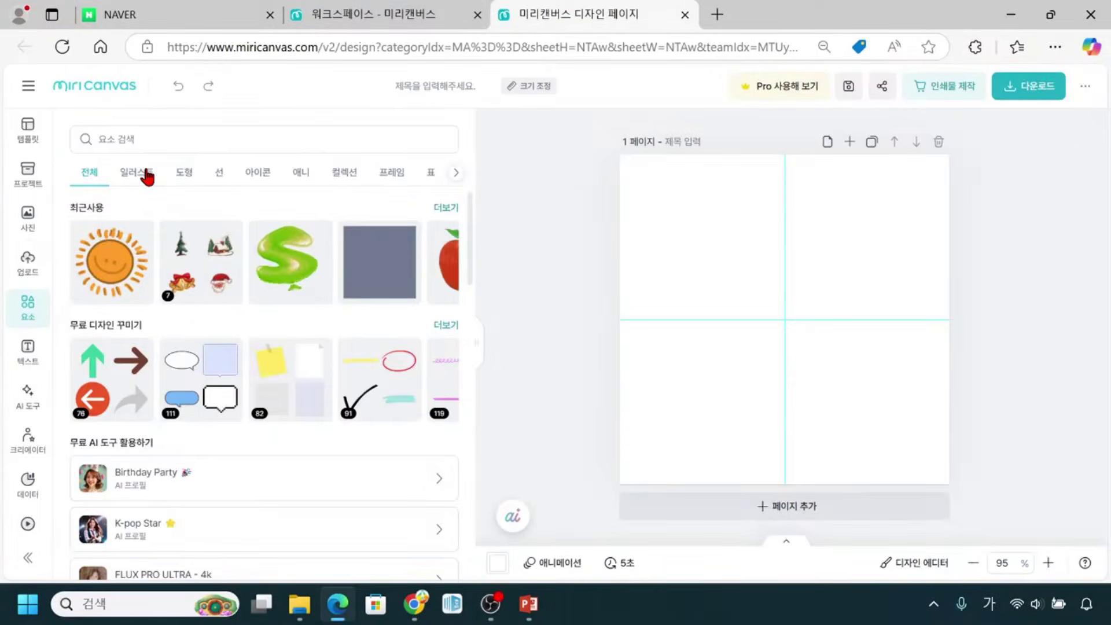
pyautogui.click(139, 172)
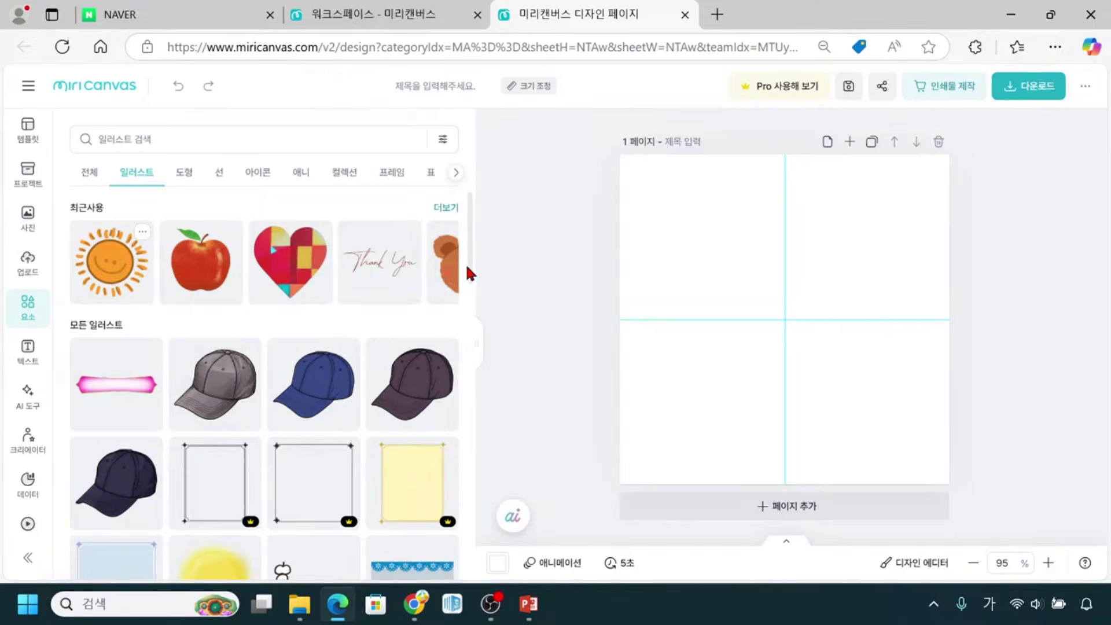
pyautogui.scroll(-4, 288, 325)
pyautogui.scroll(-6, 288, 333)
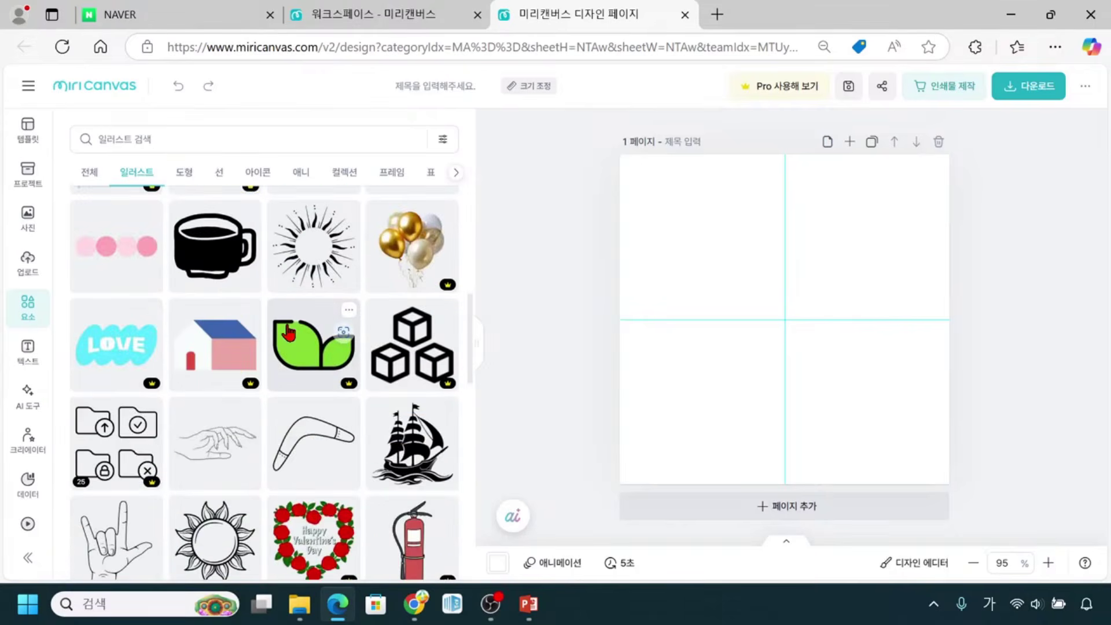
pyautogui.scroll(5, 281, 378)
pyautogui.scroll(5, 280, 378)
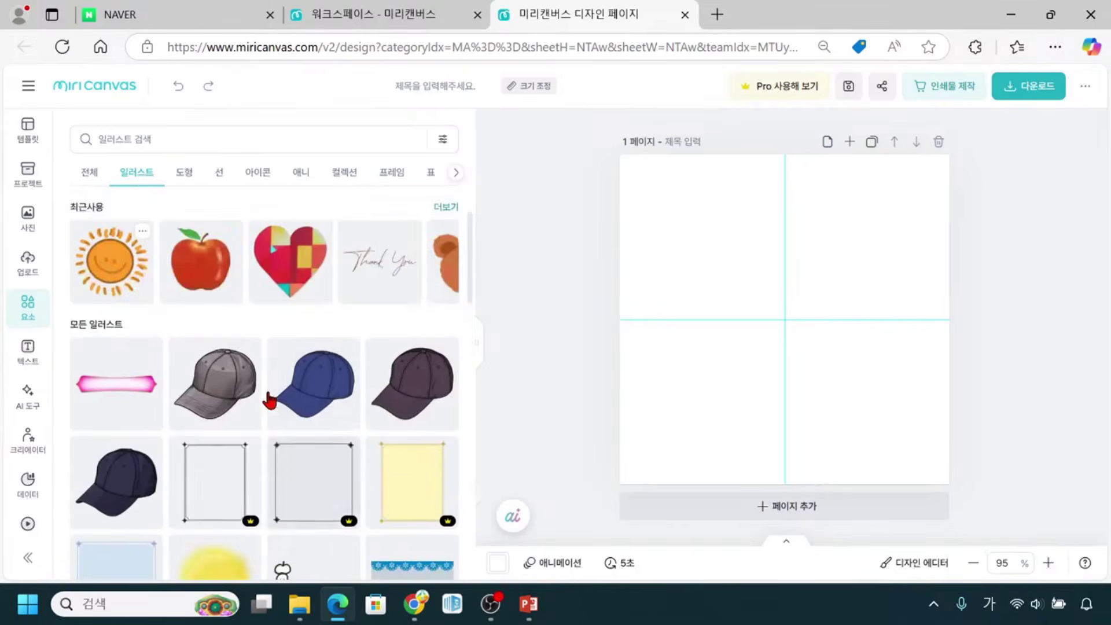
pyautogui.moveTo(259, 365)
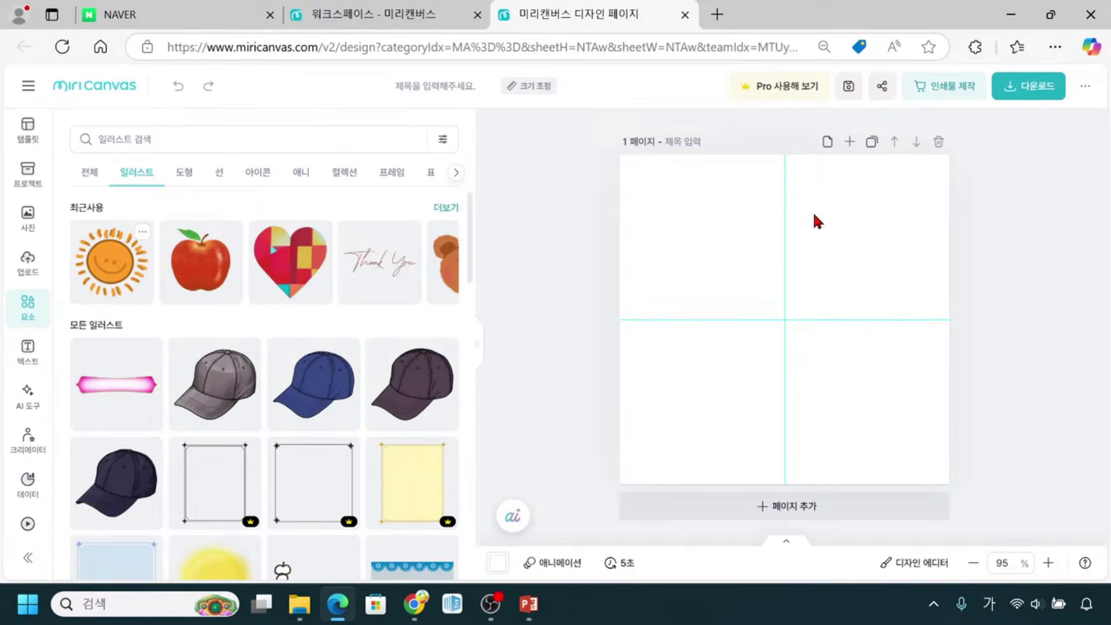
pyautogui.click(768, 299)
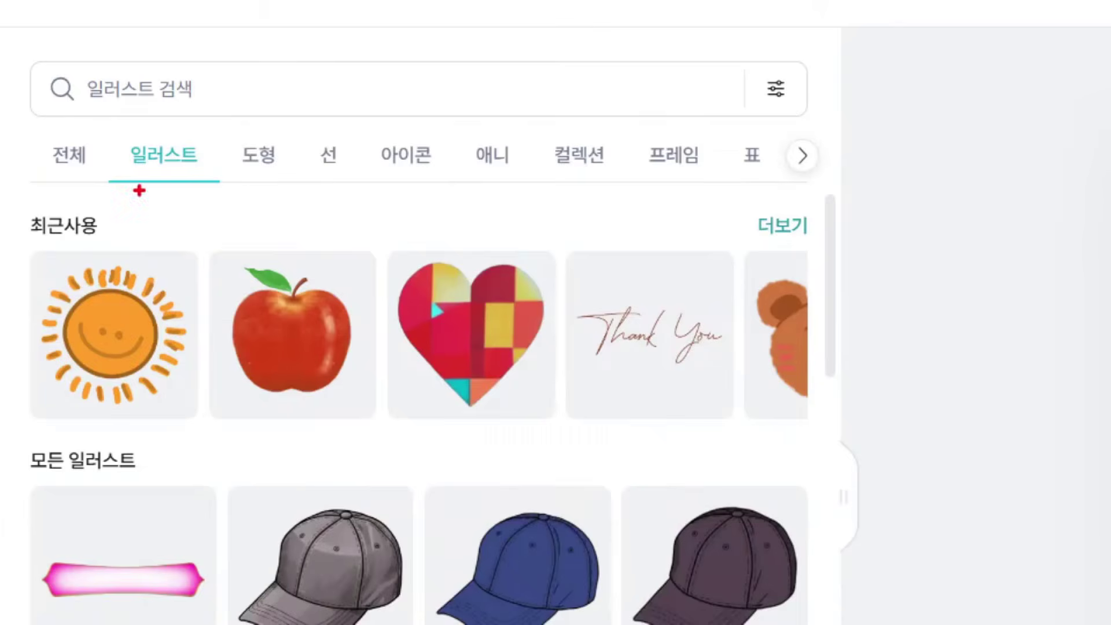
# Search the illustrations for 햄버거 to list hamburger art
pyautogui.moveTo(25, 56)
pyautogui.mouseDown()
pyautogui.moveTo(226, 127)
pyautogui.moveTo(682, 111)
pyautogui.moveTo(855, 124)
pyautogui.mouseUp()
pyautogui.moveTo(116, 137); pyautogui.dragTo(225, 202)
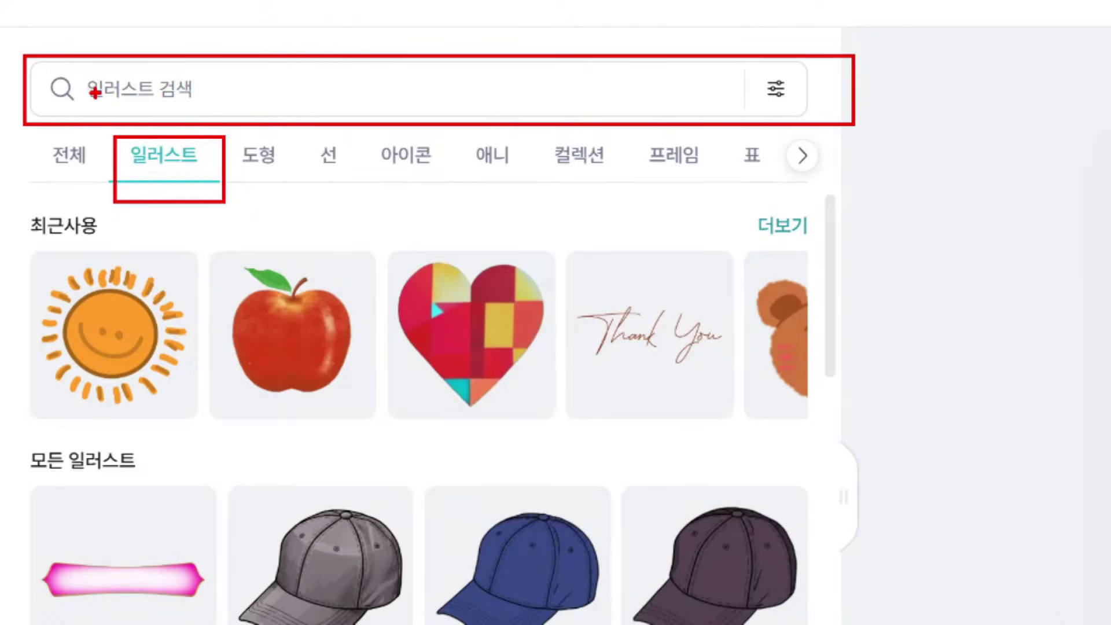
pyautogui.moveTo(100, 69); pyautogui.dragTo(100, 115)
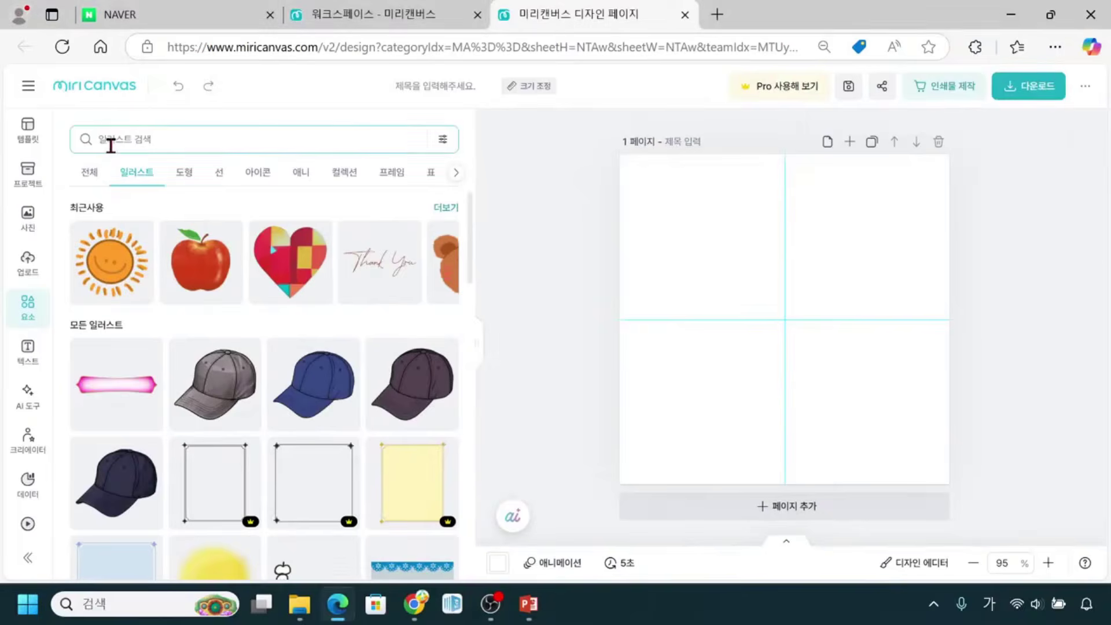
pyautogui.click(122, 88)
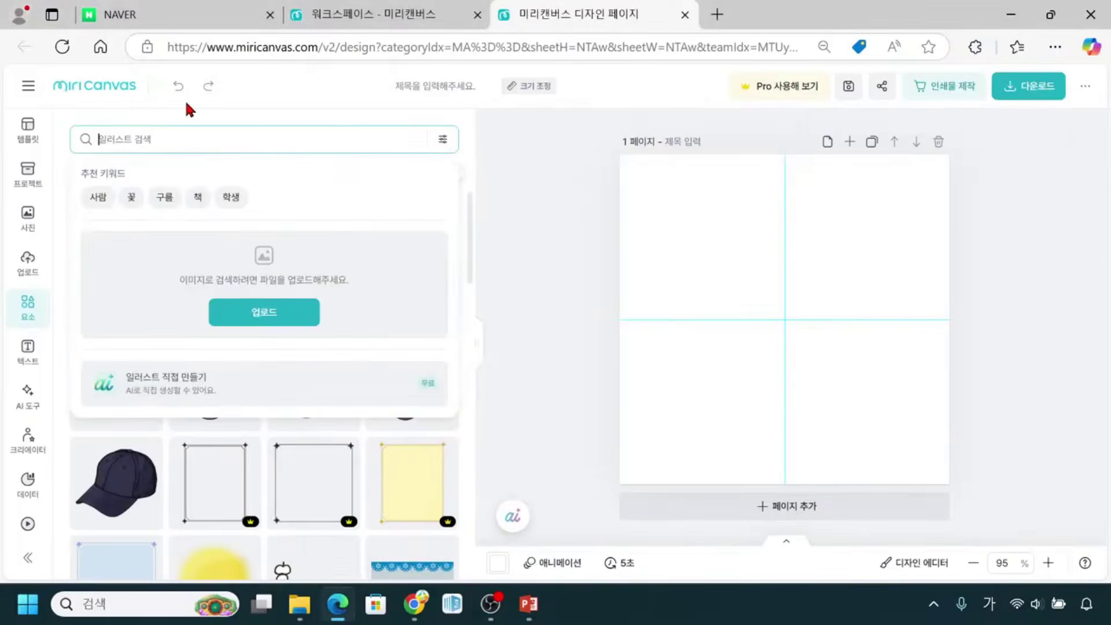
pyautogui.write('ㅎ햄버거')
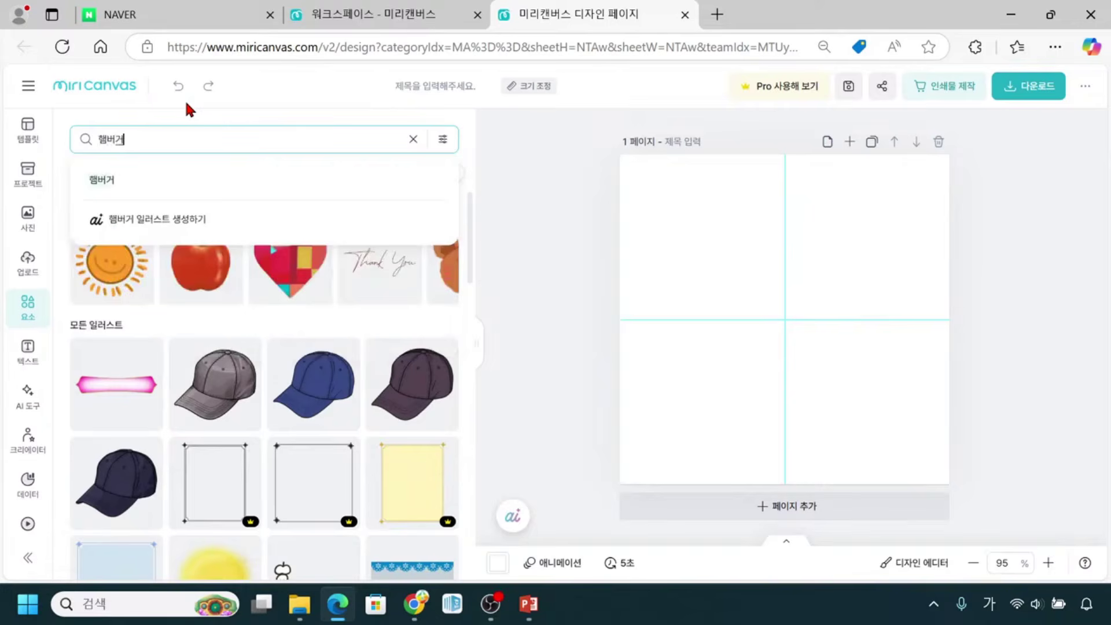
pyautogui.click(142, 151)
pyautogui.click(142, 151)
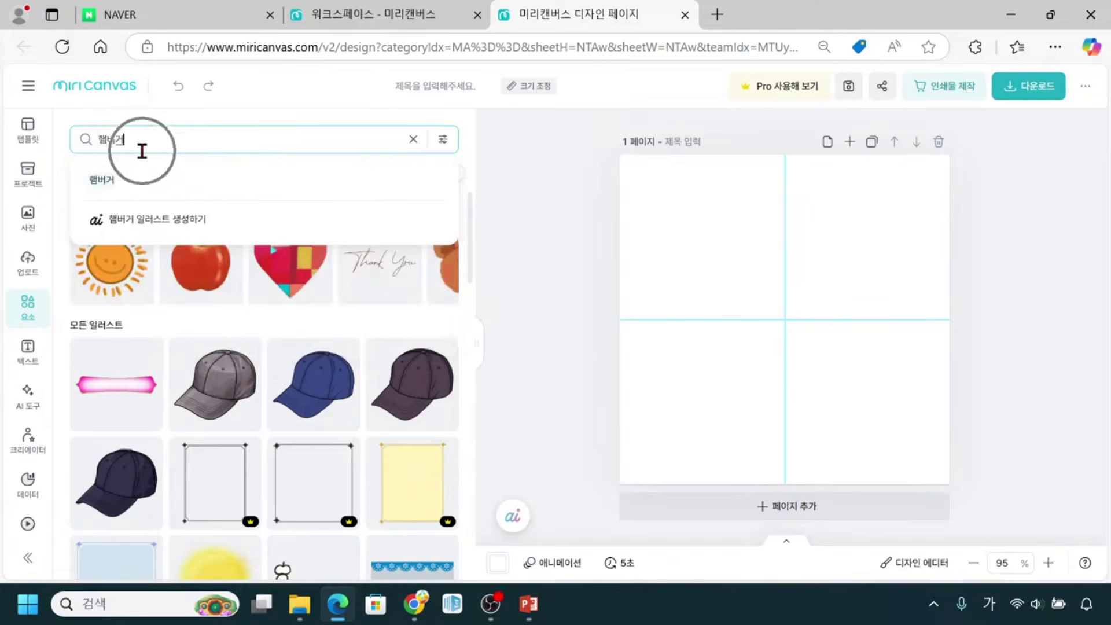
pyautogui.press('Return')
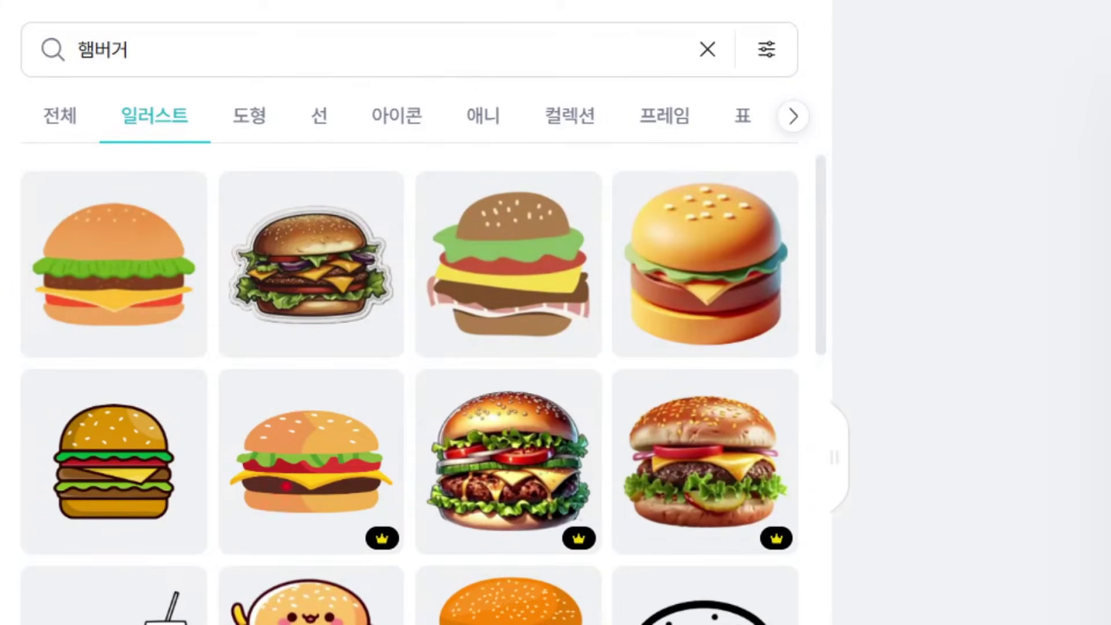
pyautogui.moveTo(347, 513); pyautogui.dragTo(408, 572)
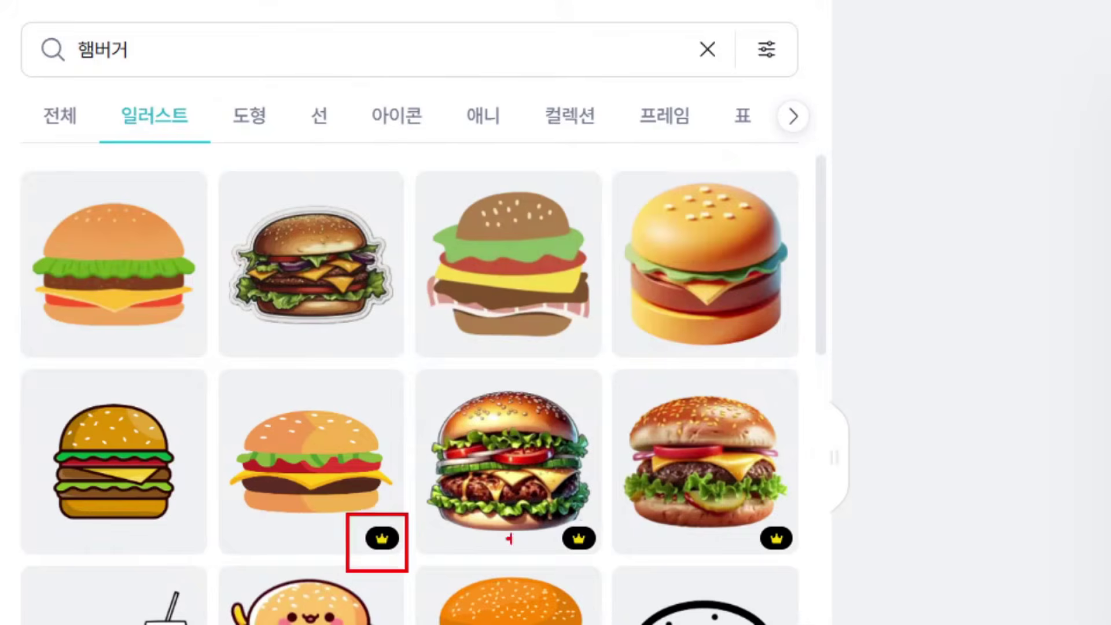
pyautogui.moveTo(567, 517); pyautogui.dragTo(606, 548)
pyautogui.moveTo(742, 413); pyautogui.dragTo(227, 533)
pyautogui.moveTo(291, 391); pyautogui.dragTo(790, 517)
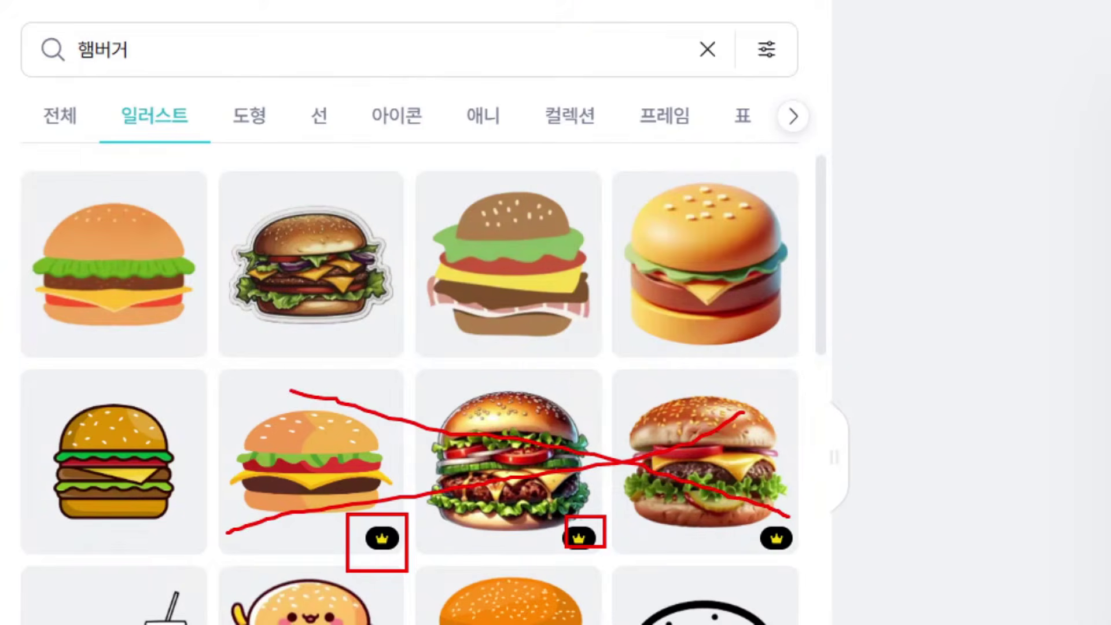
pyautogui.moveTo(29, 23)
pyautogui.mouseDown()
pyautogui.moveTo(69, 69)
pyautogui.moveTo(141, 84)
pyautogui.mouseUp()
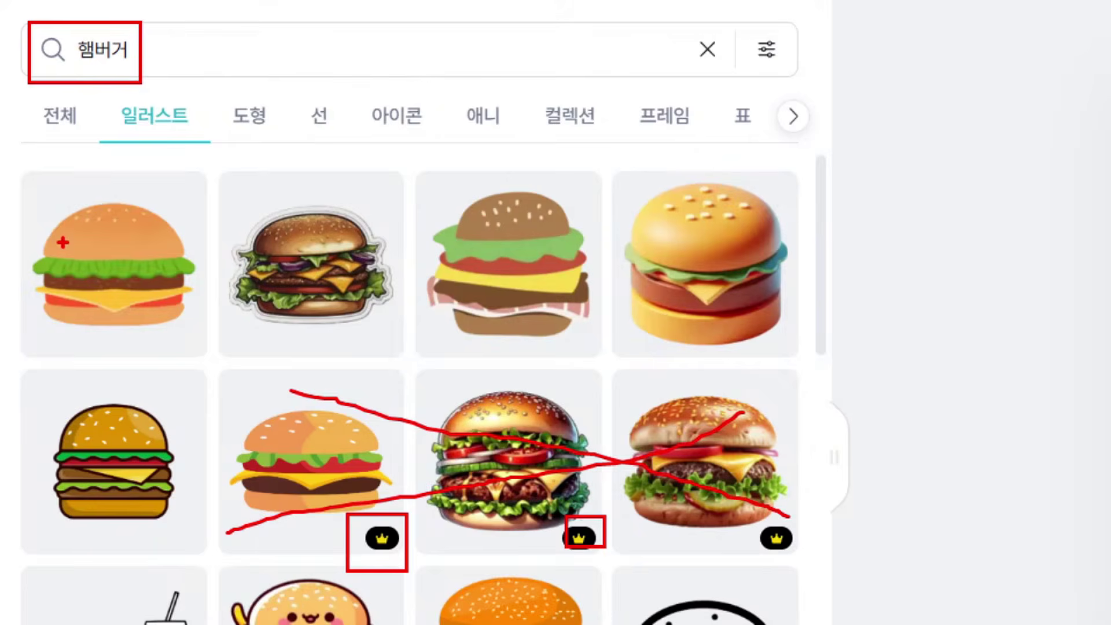
pyautogui.moveTo(176, 414); pyautogui.dragTo(213, 516)
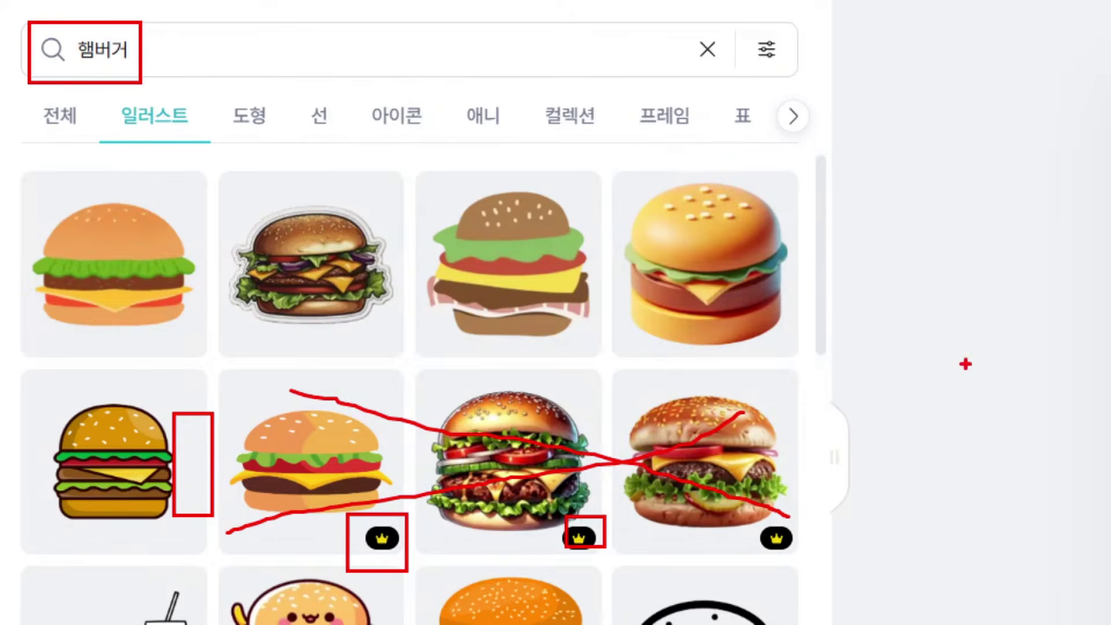
pyautogui.moveTo(875, 243)
pyautogui.mouseDown()
pyautogui.moveTo(887, 316)
pyautogui.moveTo(932, 331)
pyautogui.mouseUp()
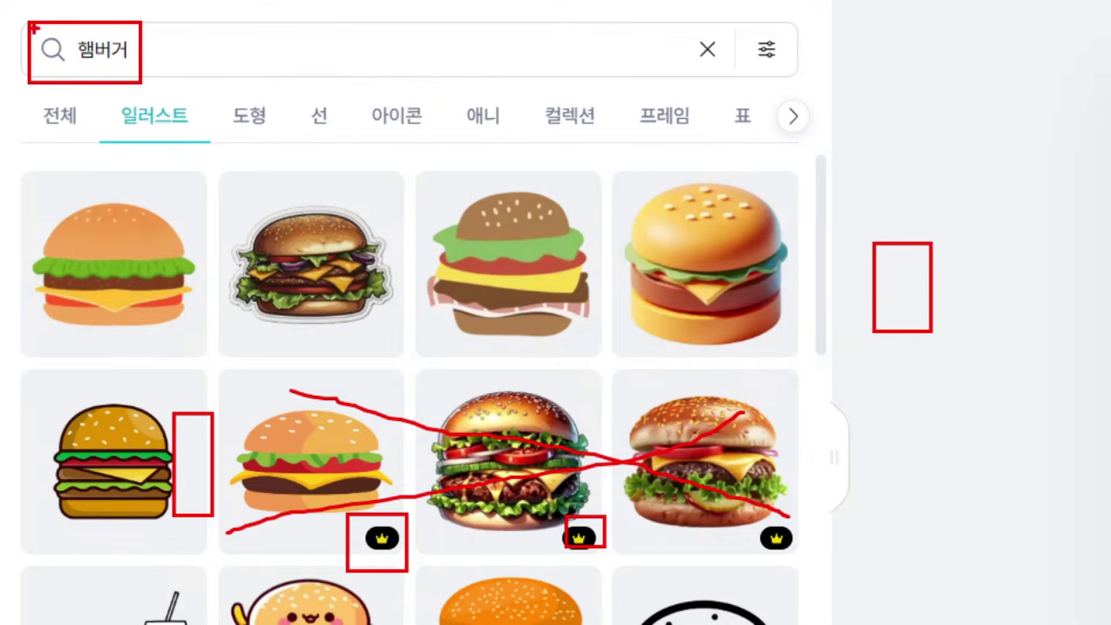
pyautogui.moveTo(942, 244)
pyautogui.mouseDown()
pyautogui.moveTo(944, 272)
pyautogui.moveTo(981, 331)
pyautogui.mouseUp()
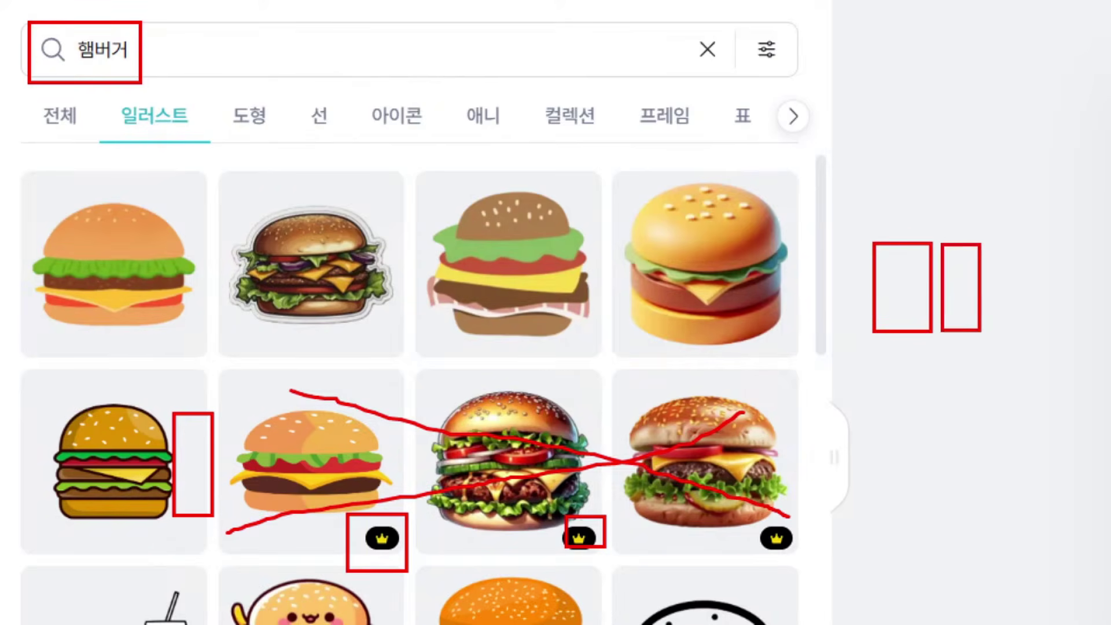
pyautogui.moveTo(9, 77); pyautogui.dragTo(237, 90)
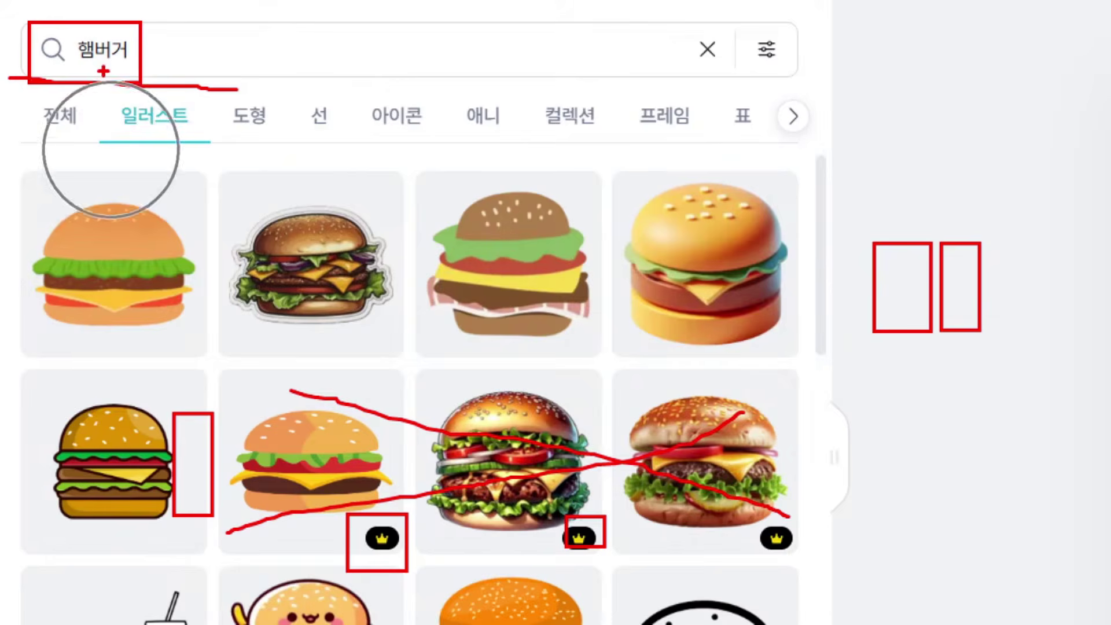
pyautogui.moveTo(63, 66); pyautogui.dragTo(127, 63)
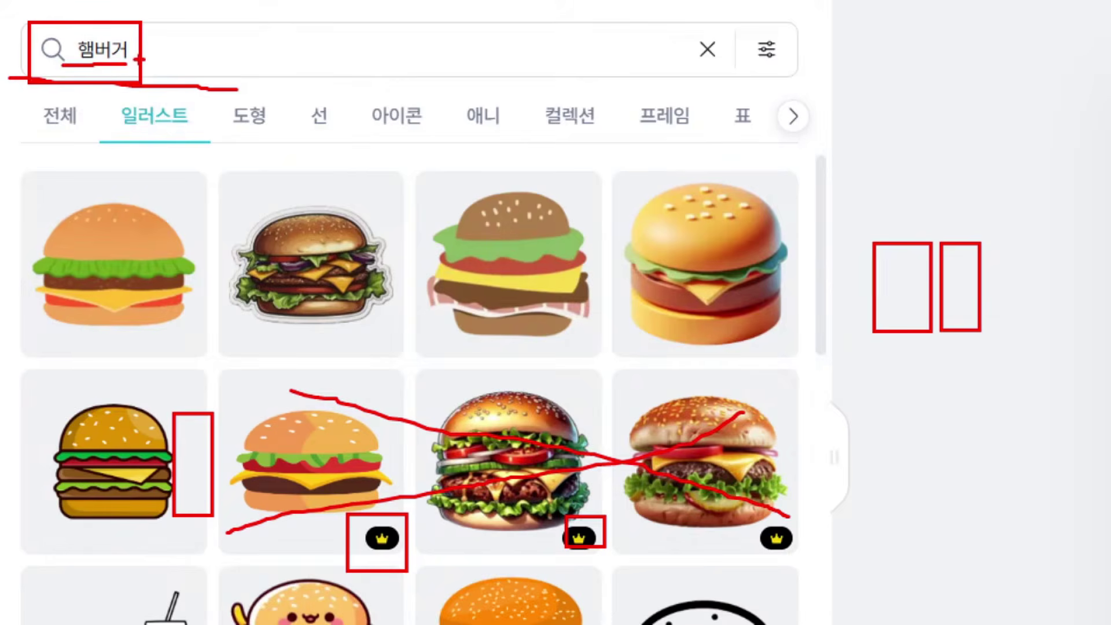
pyautogui.moveTo(139, 58); pyautogui.dragTo(159, 62)
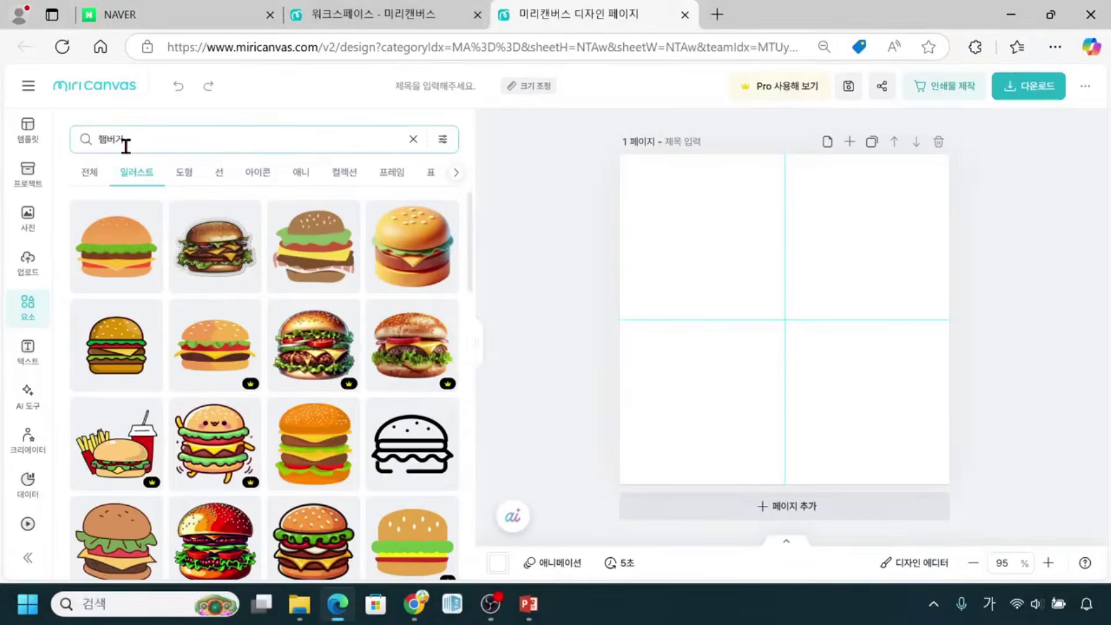
# Extend the illustration search to 햄버거 감자튀김 and run it
pyautogui.click(205, 45)
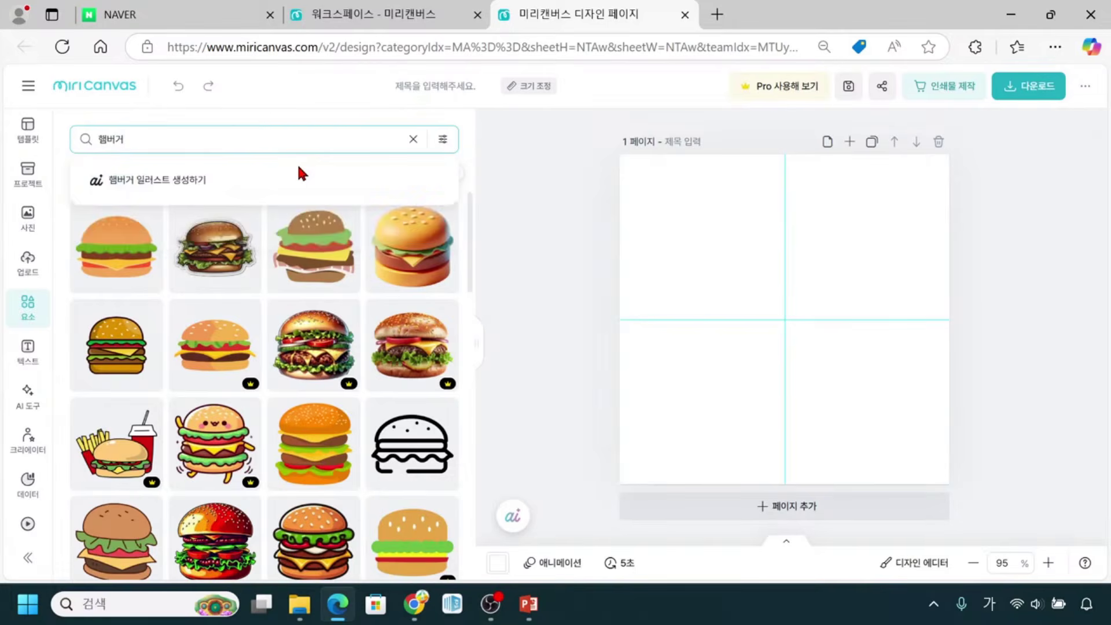
pyautogui.write('감')
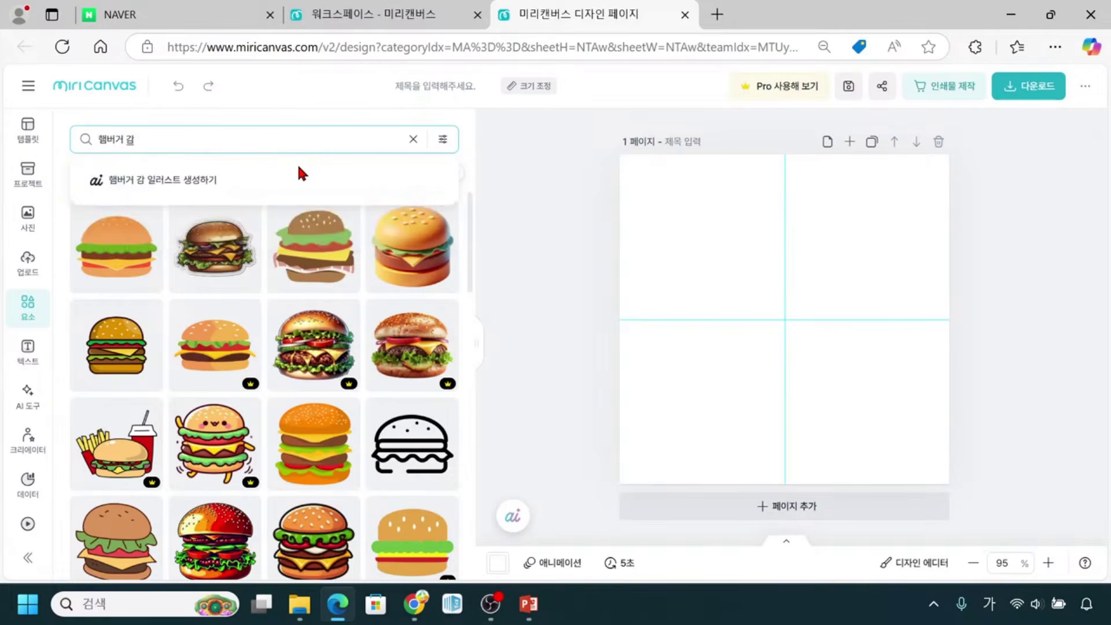
pyautogui.write('ㅈ자튀')
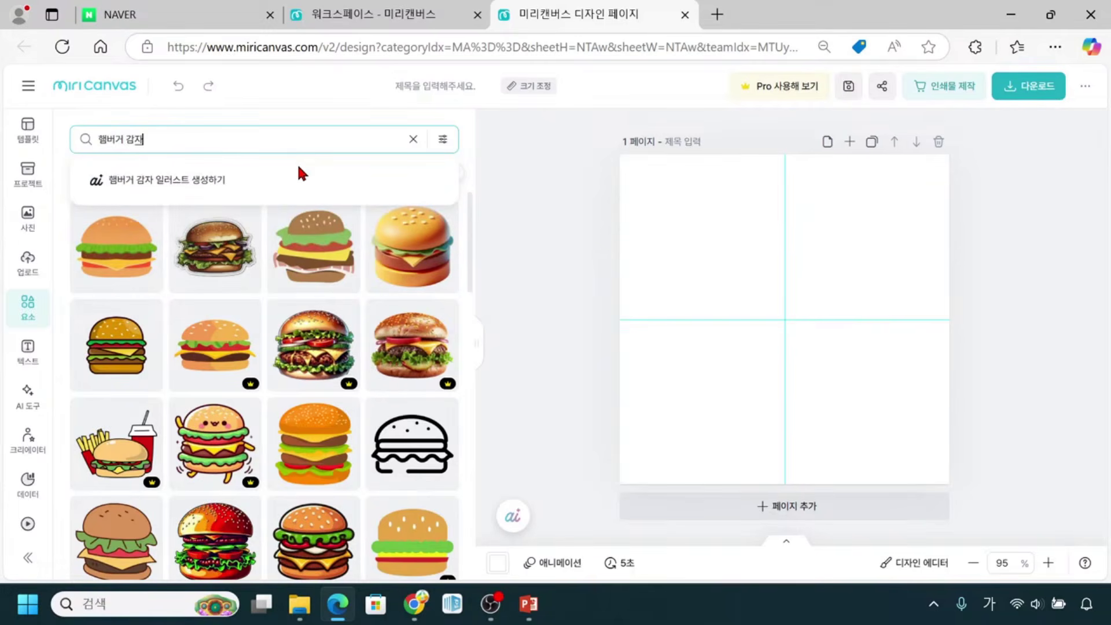
pyautogui.write('김')
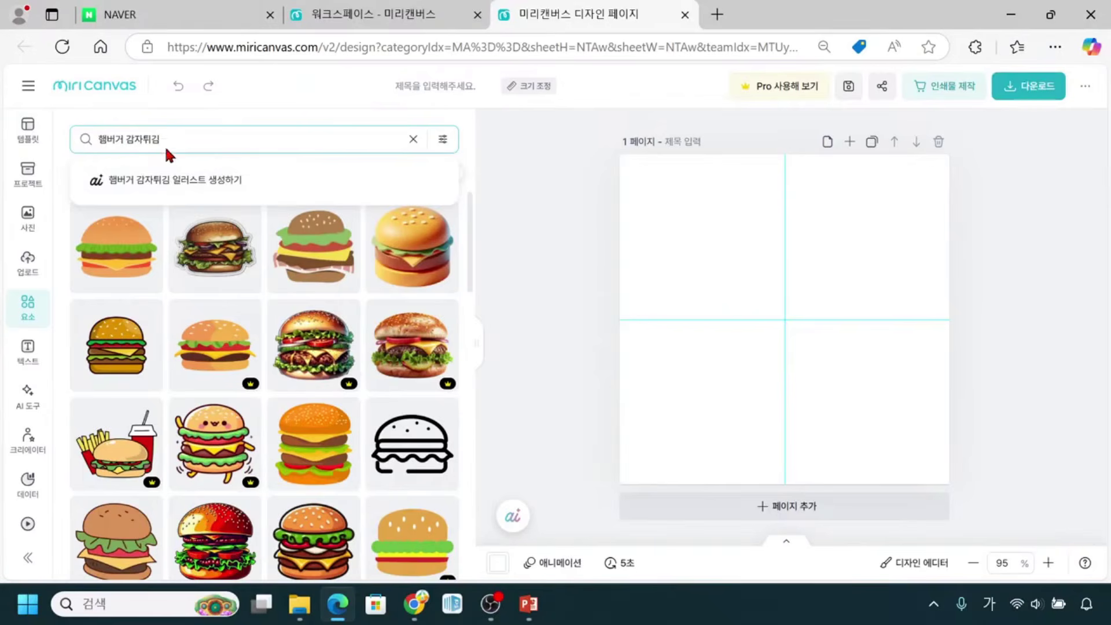
pyautogui.press('Return')
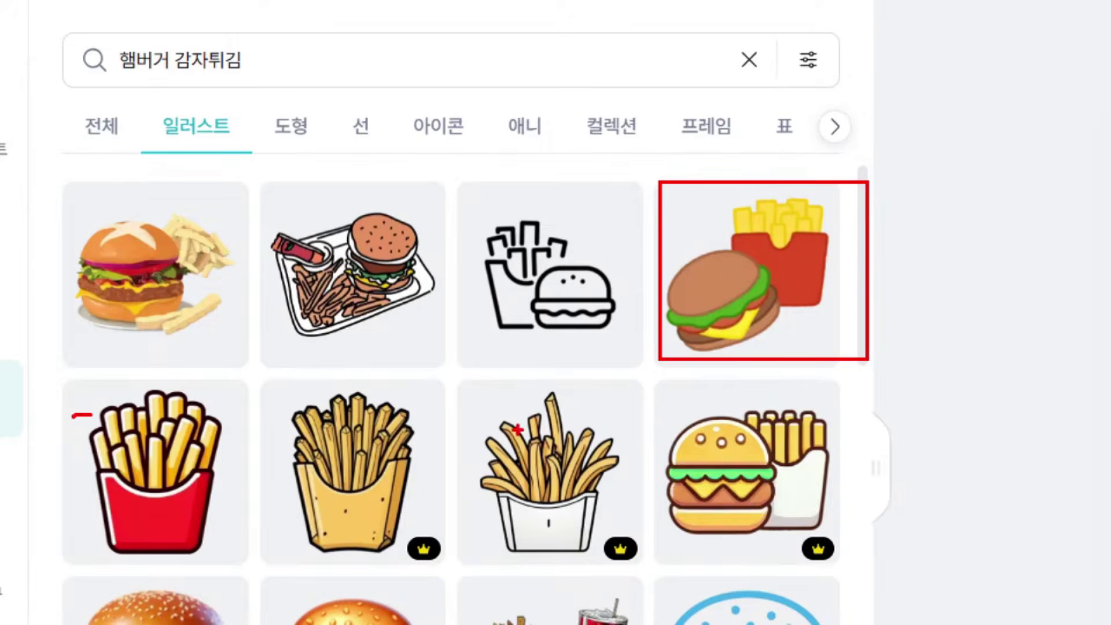
pyautogui.moveTo(333, 421); pyautogui.dragTo(642, 504)
pyautogui.moveTo(726, 405); pyautogui.dragTo(380, 507)
pyautogui.press('Escape')
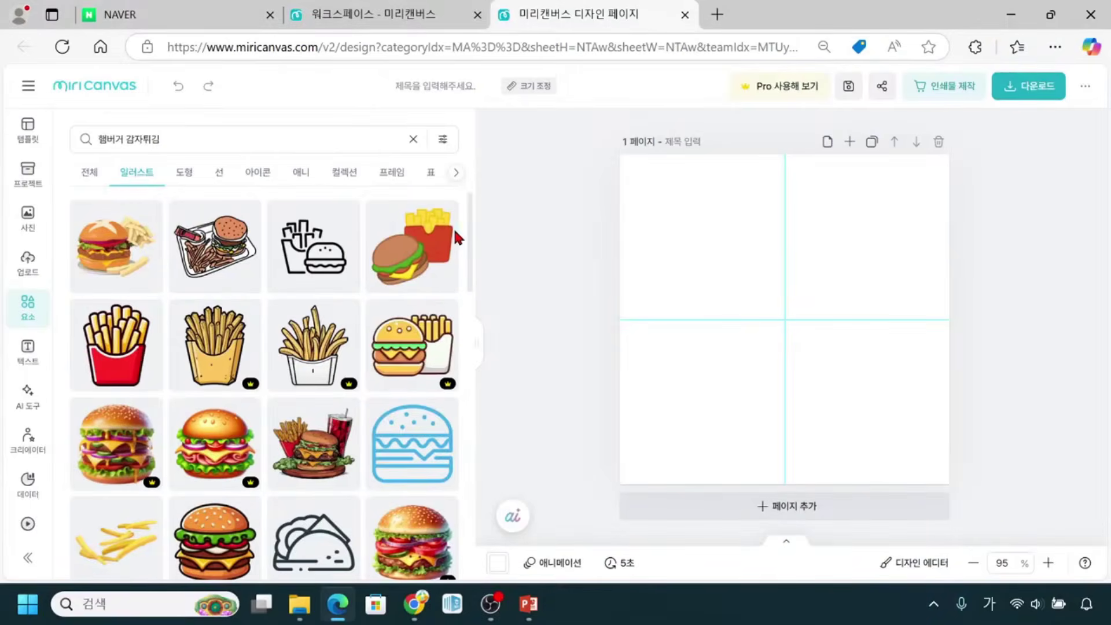
pyautogui.scroll(-3, 144, 434)
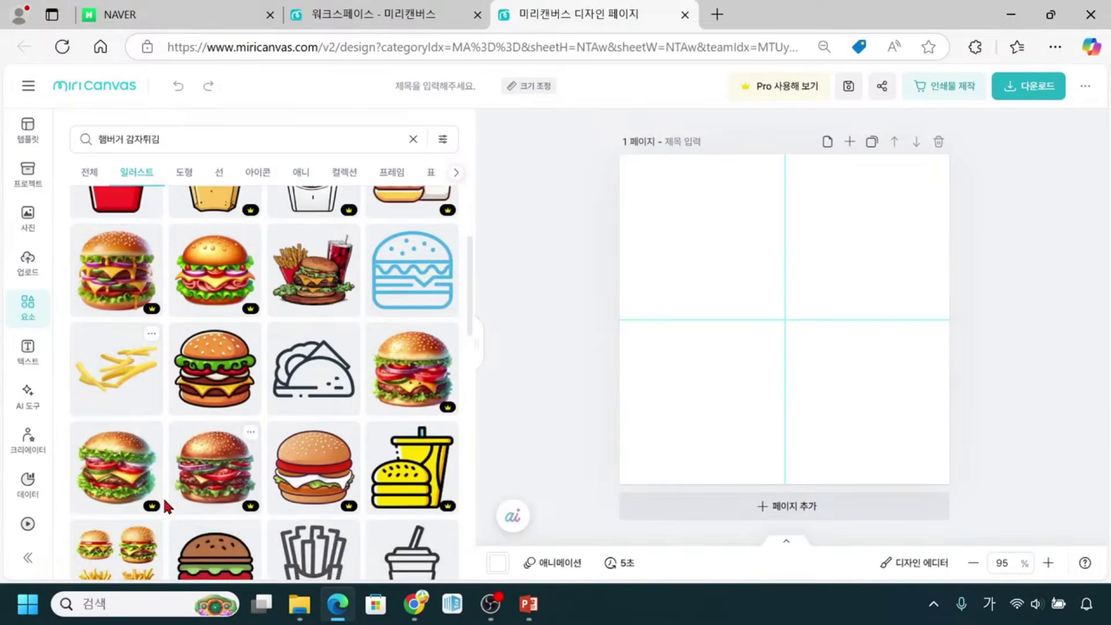
pyautogui.scroll(-5, 145, 434)
pyautogui.scroll(-2, 160, 501)
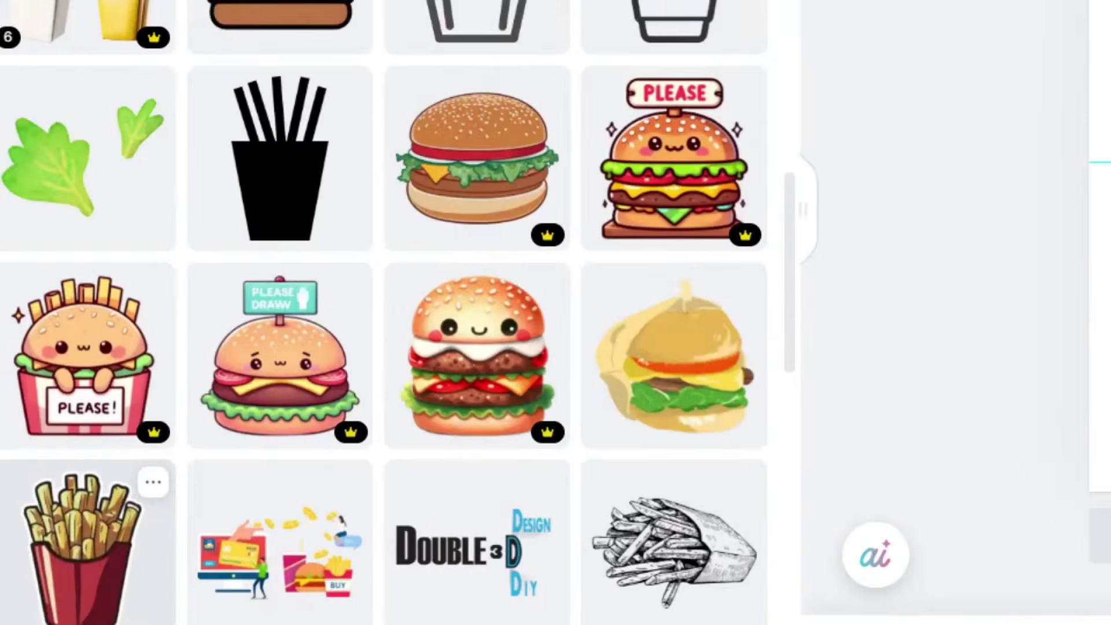
pyautogui.moveTo(401, 277); pyautogui.dragTo(572, 443)
pyautogui.moveTo(523, 405); pyautogui.dragTo(567, 454)
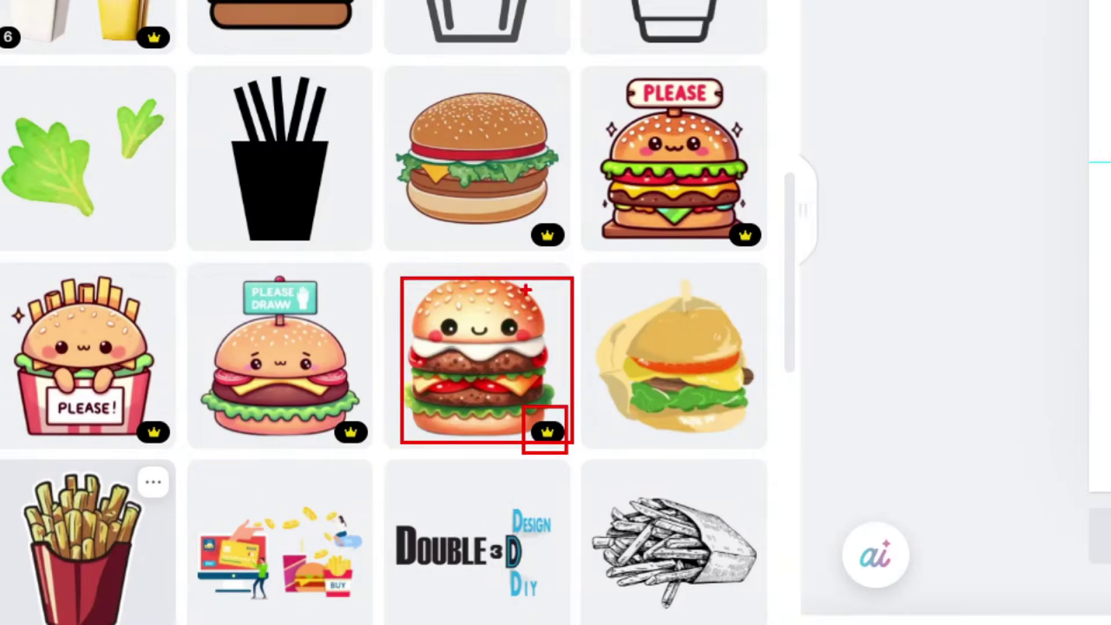
pyautogui.moveTo(526, 294); pyautogui.dragTo(483, 372)
pyautogui.moveTo(478, 316); pyautogui.dragTo(510, 346)
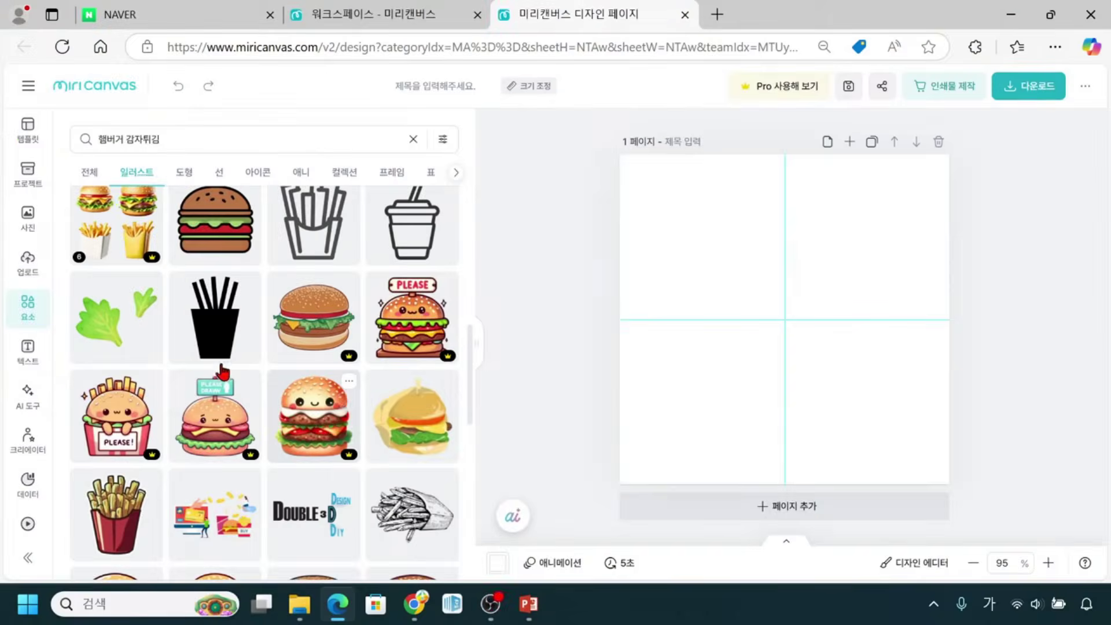
pyautogui.scroll(-5, 296, 265)
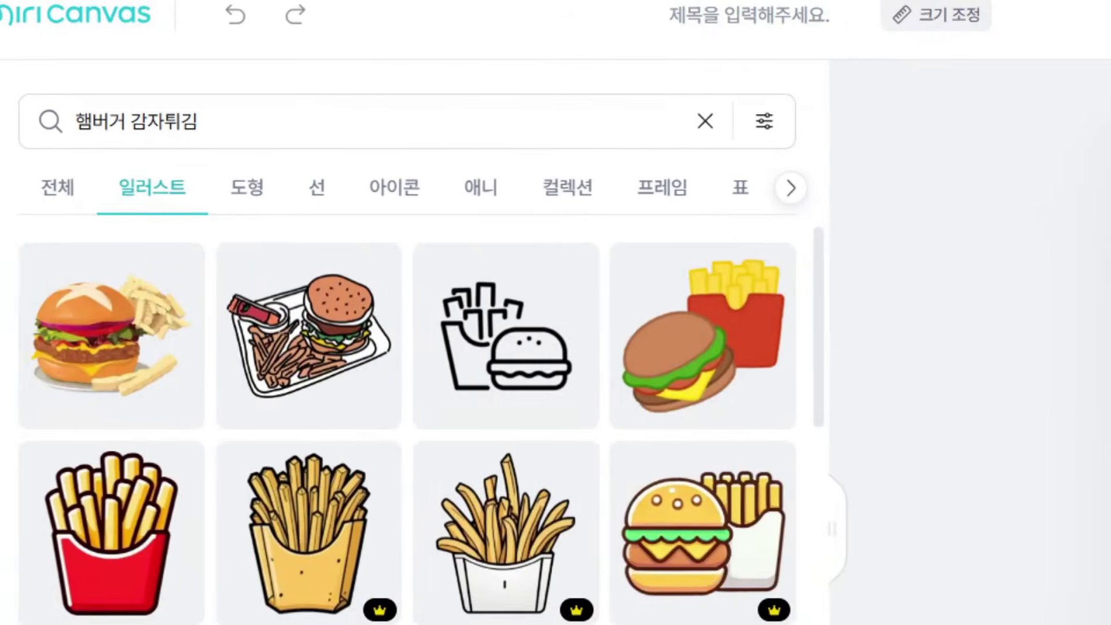
pyautogui.moveTo(610, 242); pyautogui.dragTo(662, 326)
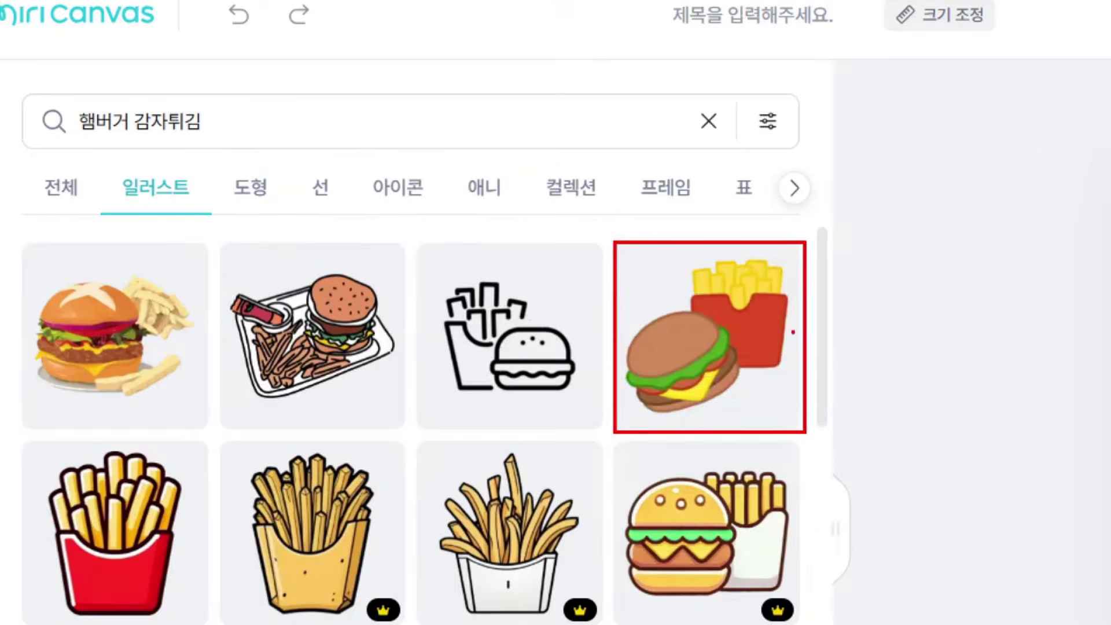
pyautogui.moveTo(883, 231)
pyautogui.mouseDown()
pyautogui.moveTo(800, 294)
pyautogui.moveTo(814, 308)
pyautogui.mouseUp()
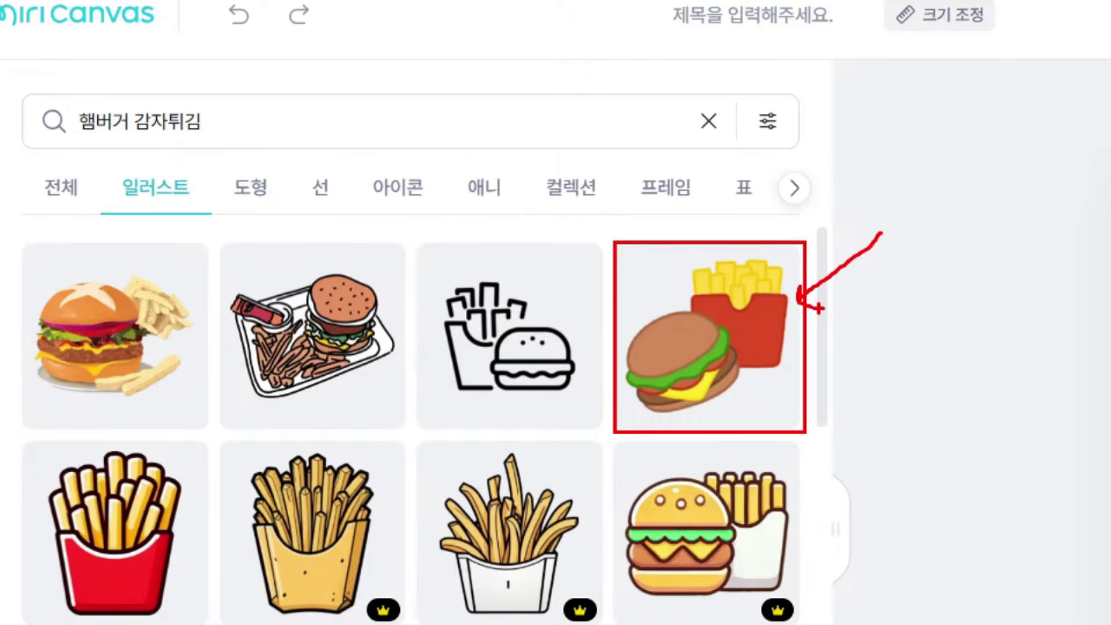
pyautogui.moveTo(658, 272); pyautogui.dragTo(722, 288)
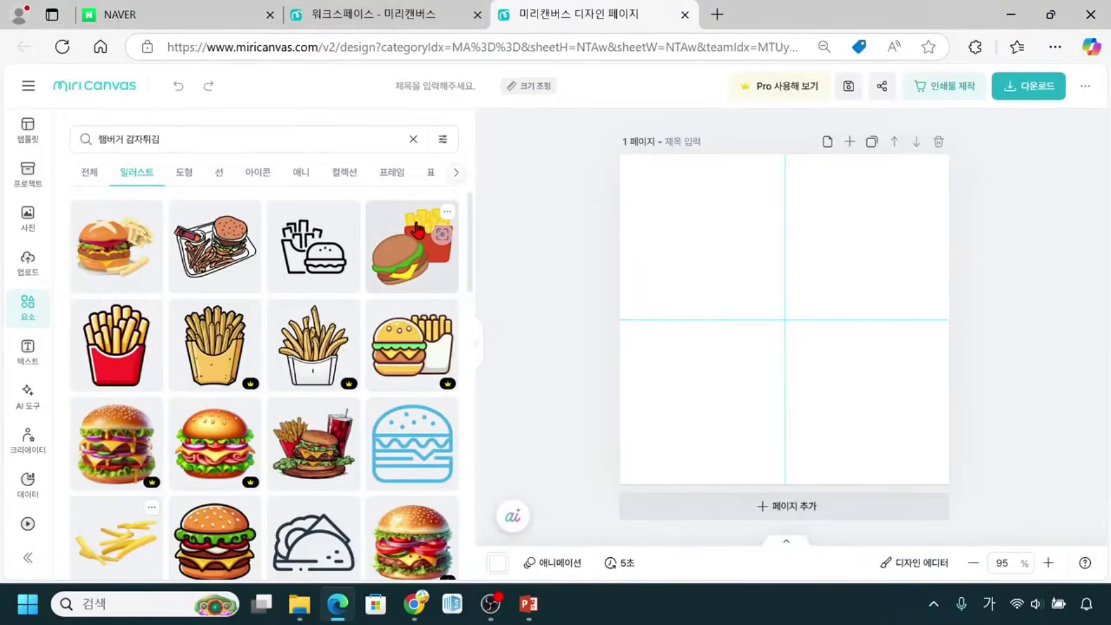
# Insert the cartoon burger-and-fries illustration and scale it down from its bottom-right corner
pyautogui.click(416, 230)
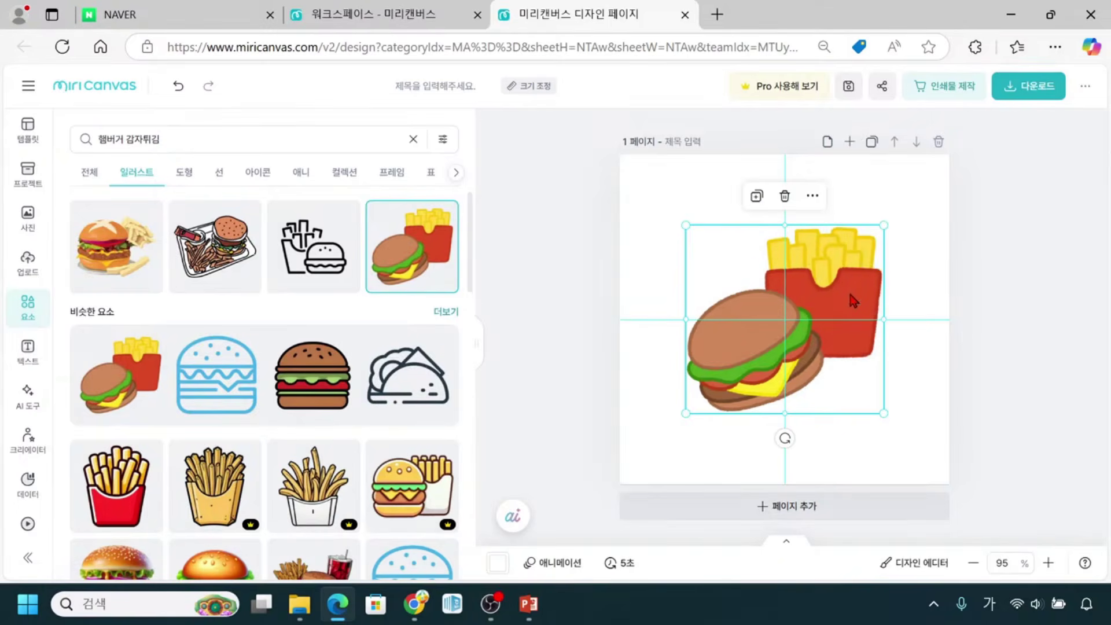
pyautogui.click(837, 303)
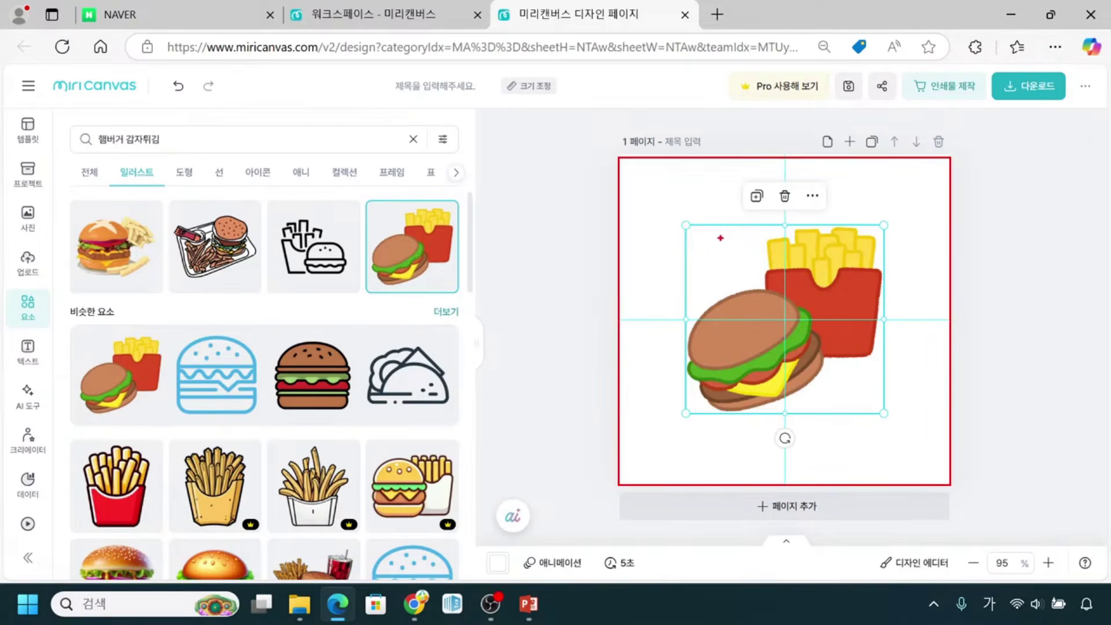
pyautogui.click(749, 333)
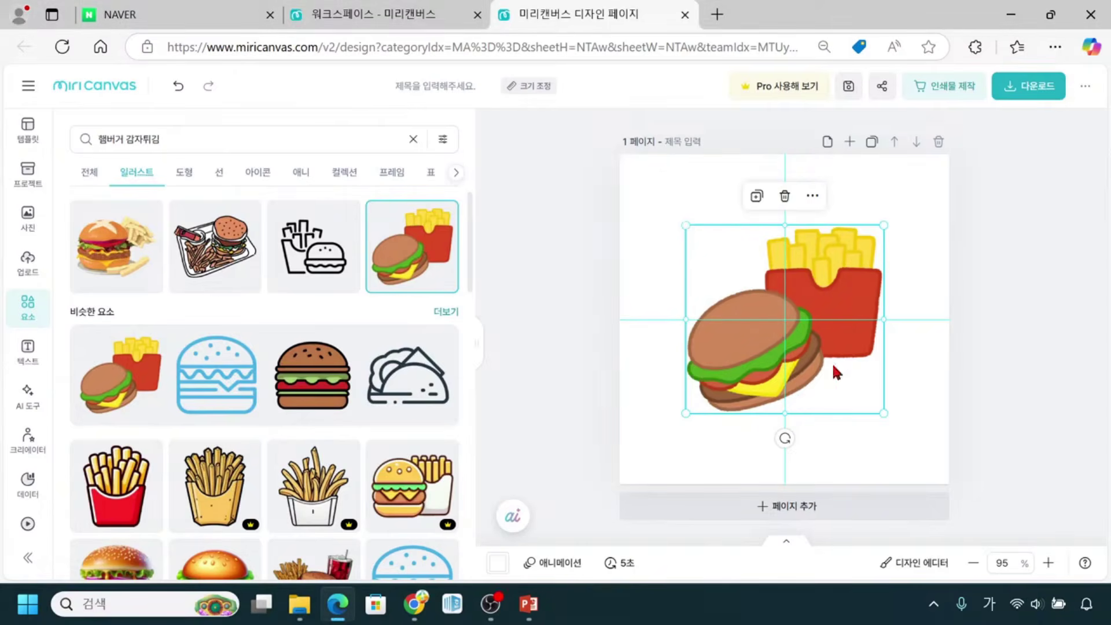
pyautogui.click(884, 416)
pyautogui.moveTo(884, 416); pyautogui.dragTo(820, 366)
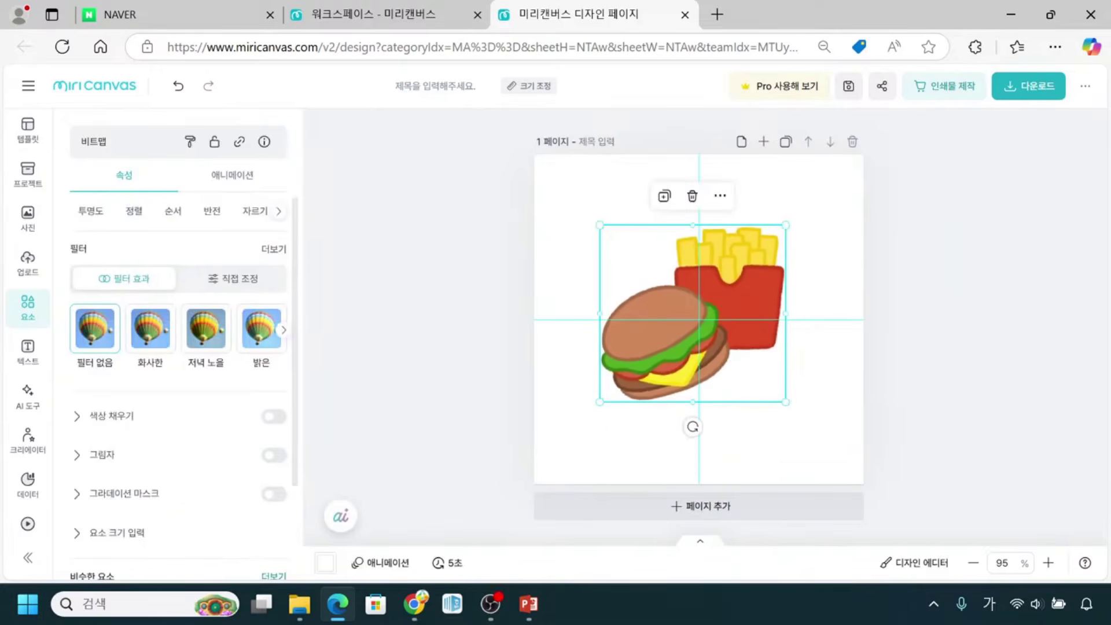
# Shrink the burger-and-fries illustration slightly and shift it right on the page
pyautogui.moveTo(785, 405); pyautogui.dragTo(776, 393)
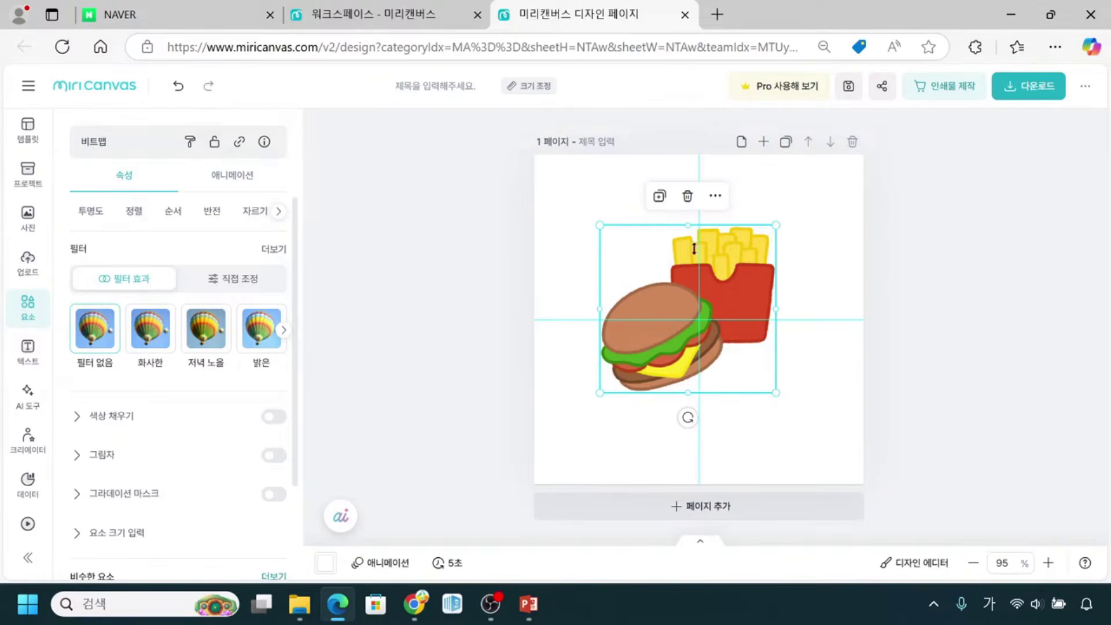
pyautogui.moveTo(657, 283); pyautogui.dragTo(706, 280)
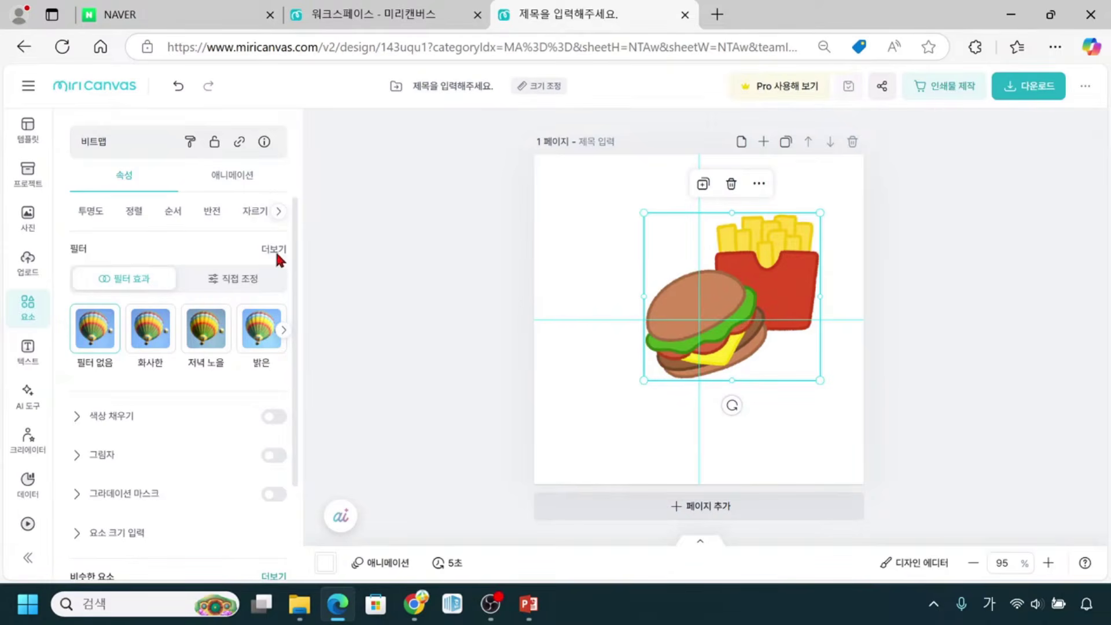
pyautogui.click(698, 288)
pyautogui.click(739, 300)
pyautogui.click(739, 299)
pyautogui.click(738, 299)
pyautogui.click(738, 299)
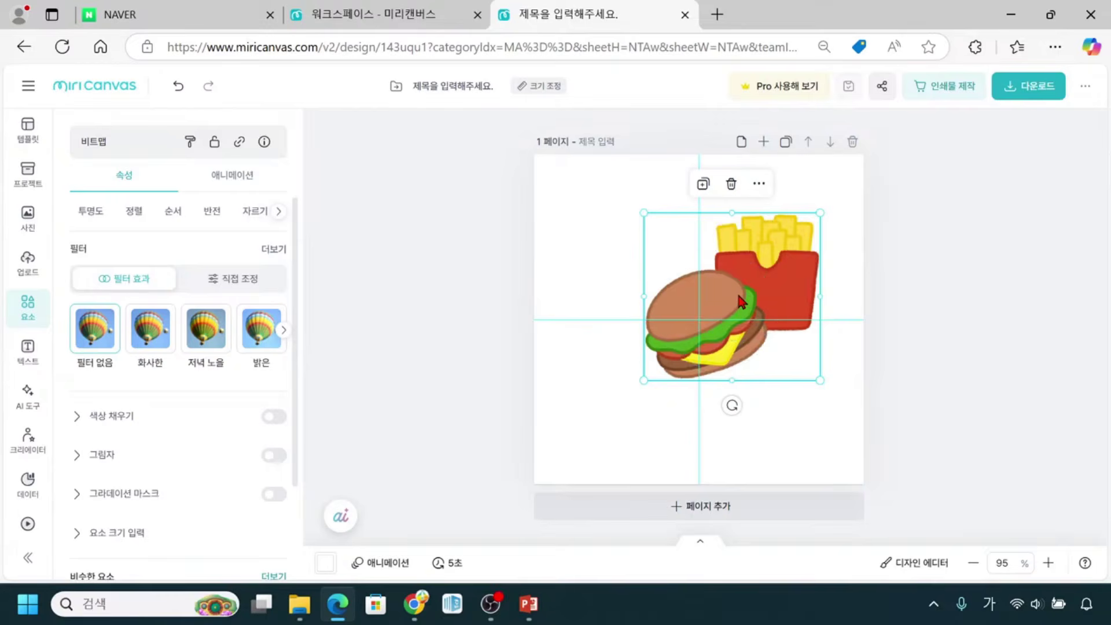
pyautogui.click(121, 284)
pyautogui.moveTo(51, 128)
pyautogui.mouseDown()
pyautogui.moveTo(152, 337)
pyautogui.moveTo(298, 565)
pyautogui.mouseUp()
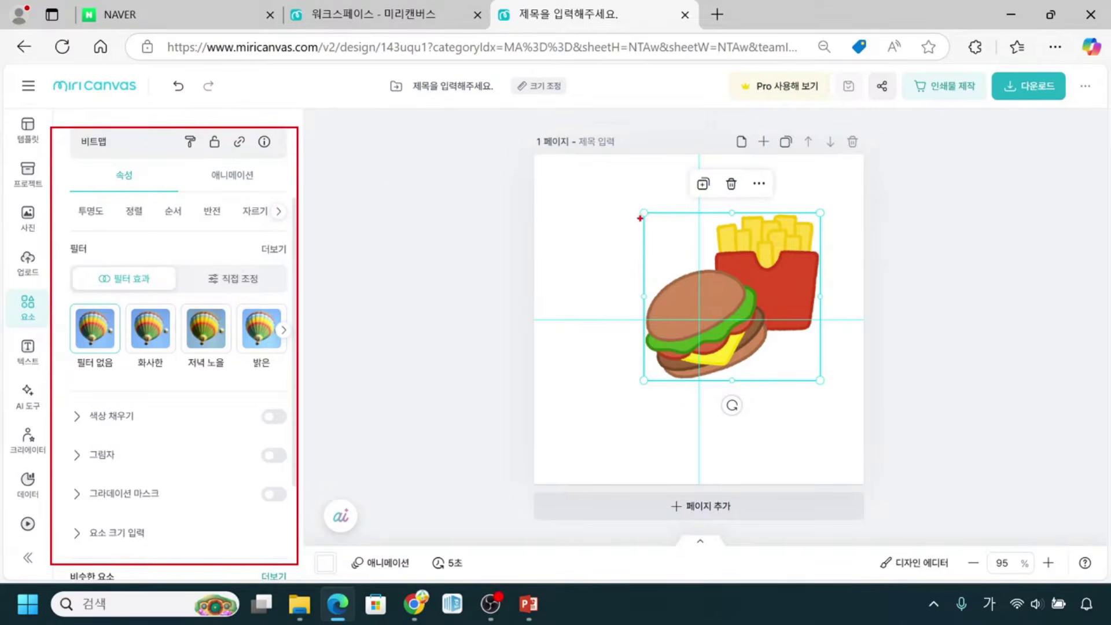
pyautogui.moveTo(640, 209)
pyautogui.mouseDown()
pyautogui.moveTo(644, 234)
pyautogui.moveTo(752, 347)
pyautogui.moveTo(836, 390)
pyautogui.mouseUp()
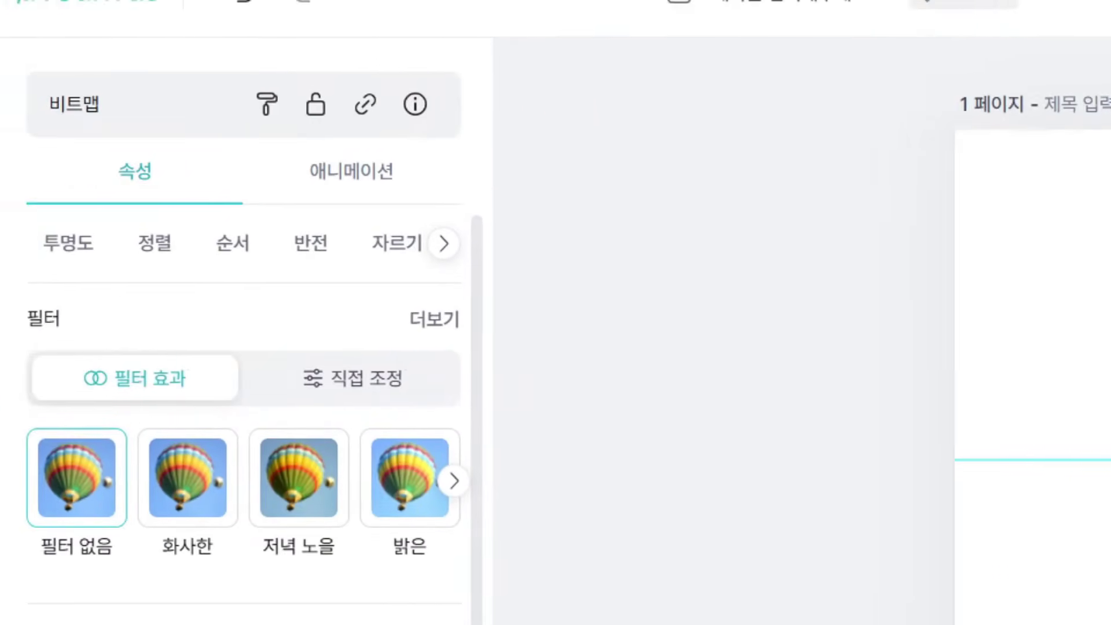
pyautogui.moveTo(29, 70); pyautogui.dragTo(58, 141)
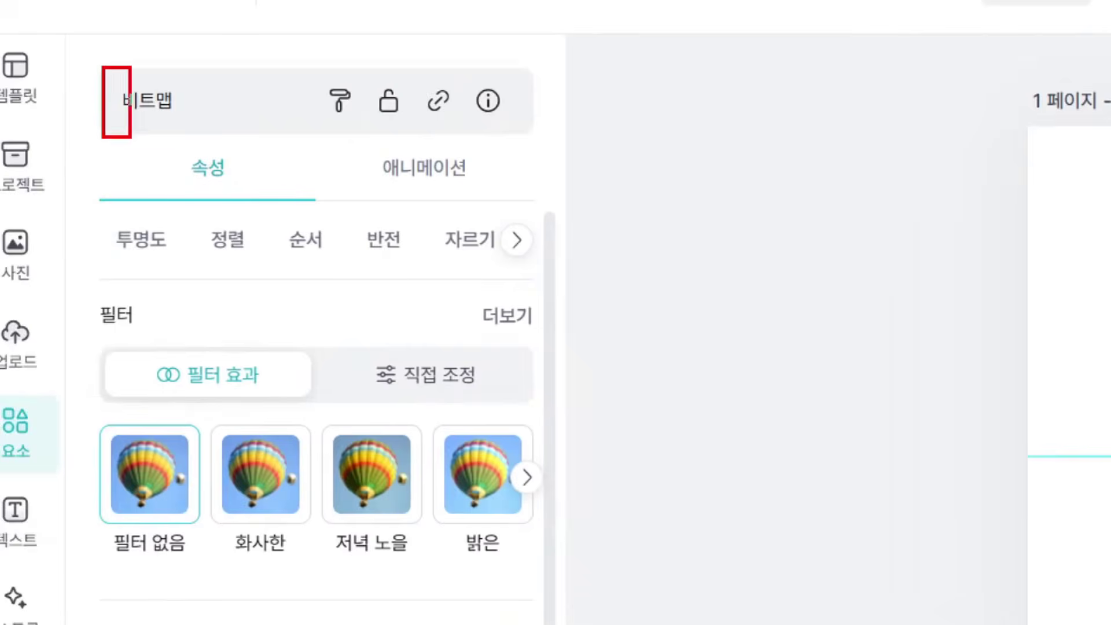
pyautogui.moveTo(131, 138); pyautogui.dragTo(196, 141)
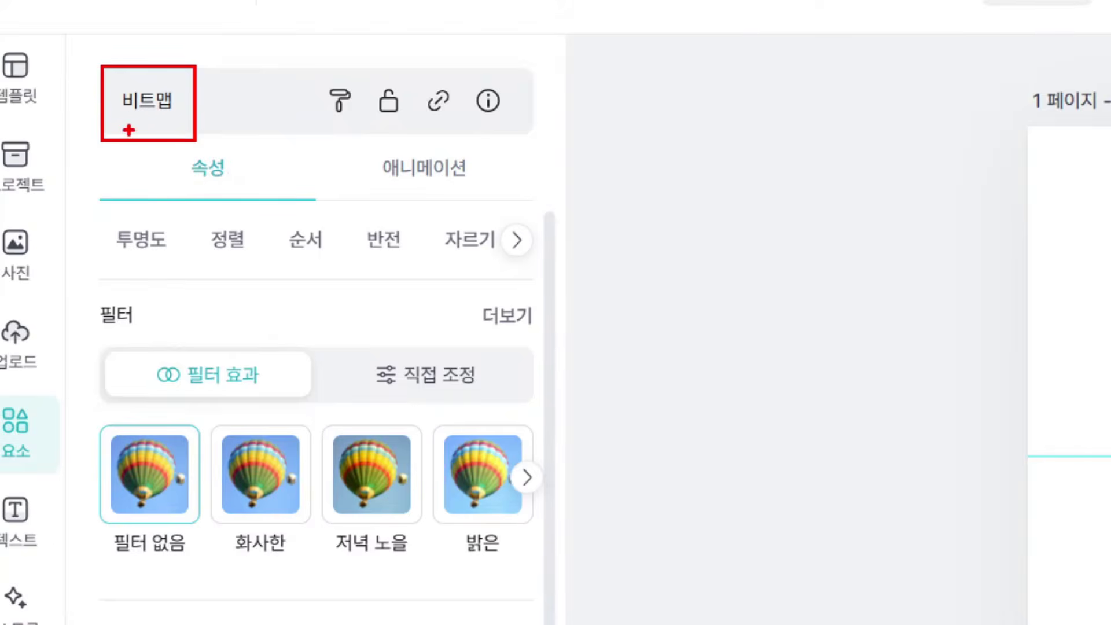
pyautogui.moveTo(107, 122); pyautogui.dragTo(189, 135)
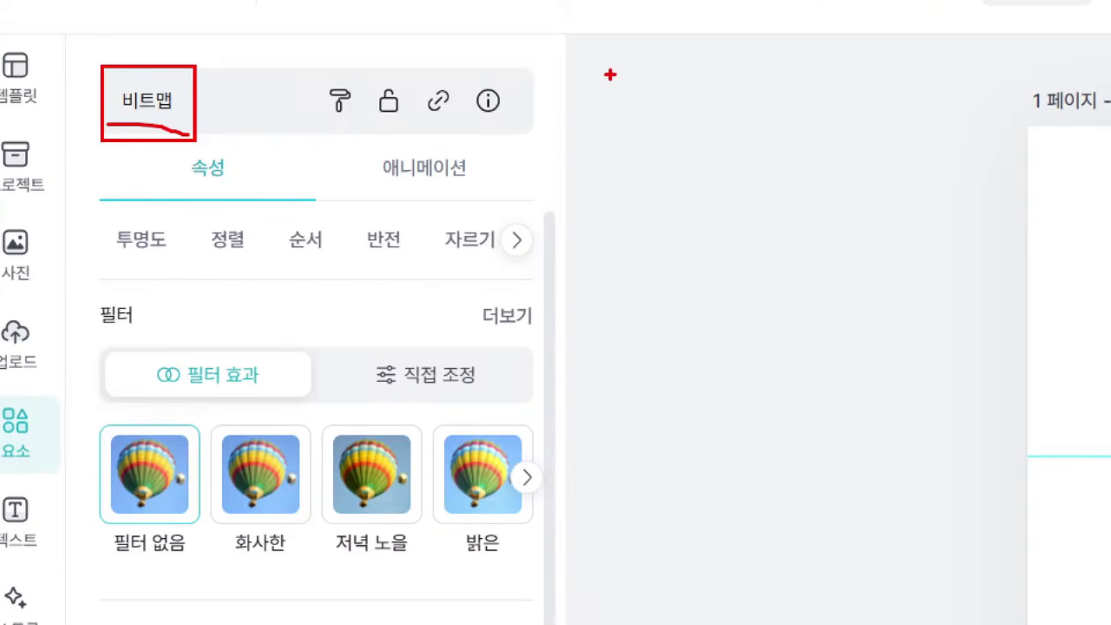
pyautogui.moveTo(588, 64)
pyautogui.mouseDown()
pyautogui.moveTo(620, 133)
pyautogui.moveTo(654, 139)
pyautogui.moveTo(704, 181)
pyautogui.moveTo(695, 186)
pyautogui.moveTo(659, 122)
pyautogui.mouseUp()
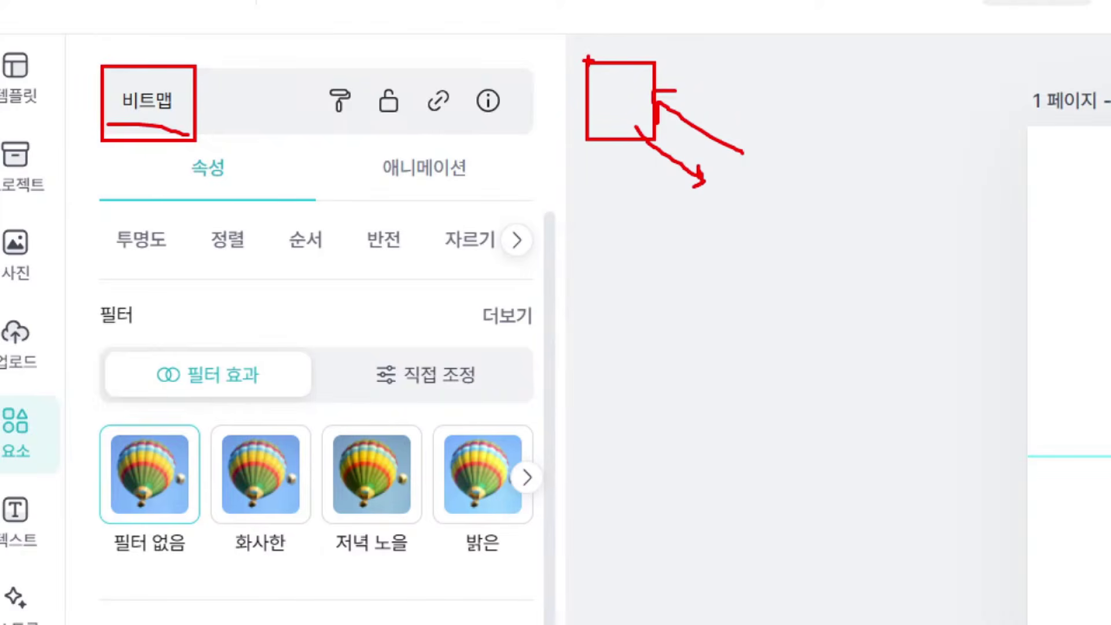
pyautogui.moveTo(589, 59)
pyautogui.mouseDown()
pyautogui.moveTo(603, 39)
pyautogui.moveTo(648, 53)
pyautogui.mouseUp()
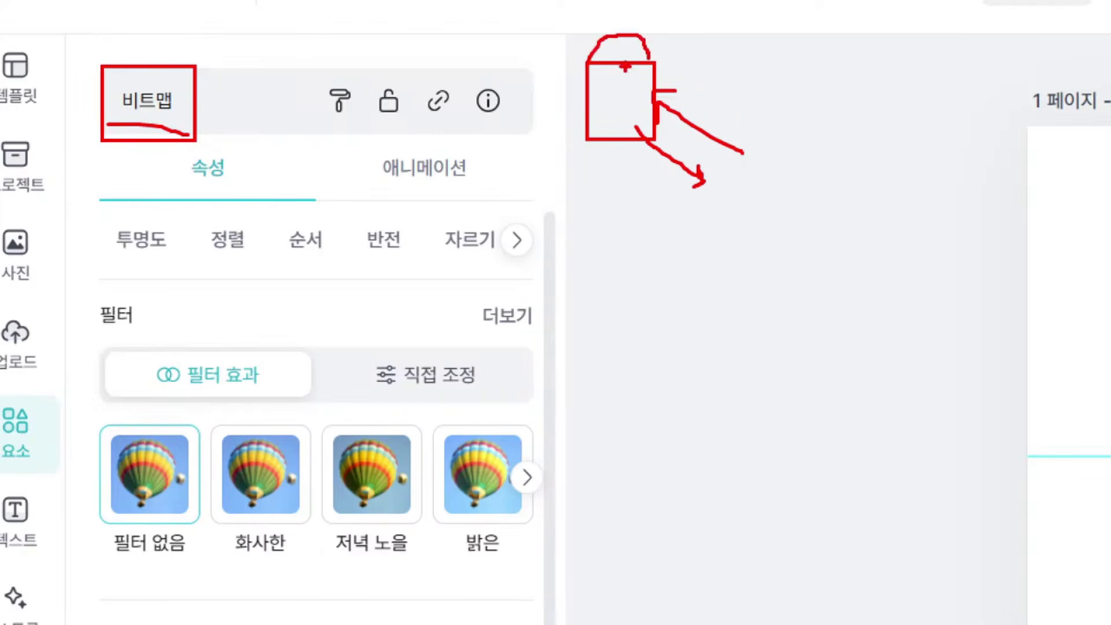
pyautogui.moveTo(584, 59); pyautogui.dragTo(656, 59)
pyautogui.moveTo(582, 60)
pyautogui.mouseDown()
pyautogui.moveTo(573, 111)
pyautogui.moveTo(587, 139)
pyautogui.mouseUp()
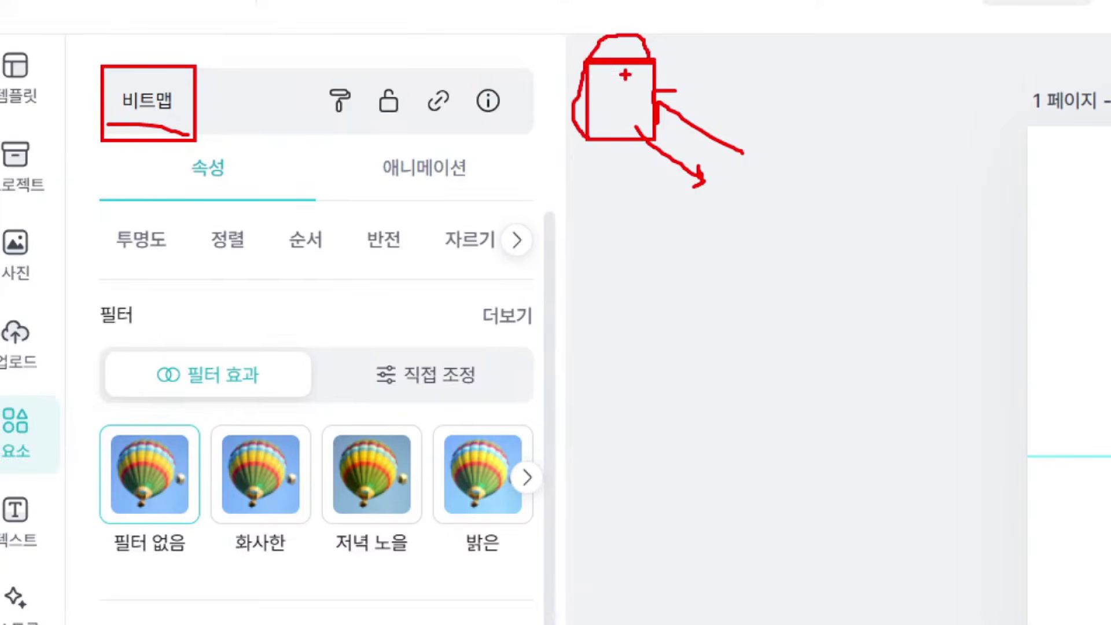
pyautogui.moveTo(590, 59)
pyautogui.mouseDown()
pyautogui.moveTo(598, 113)
pyautogui.moveTo(758, 278)
pyautogui.moveTo(918, 280)
pyautogui.moveTo(956, 296)
pyautogui.mouseUp()
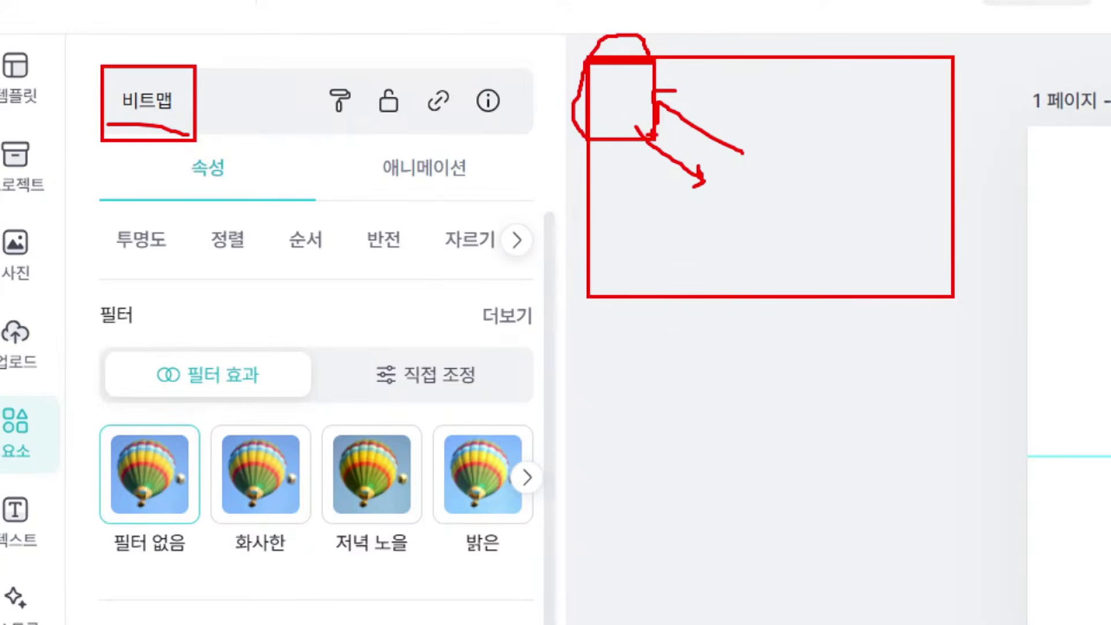
pyautogui.moveTo(588, 297)
pyautogui.mouseDown()
pyautogui.moveTo(656, 331)
pyautogui.moveTo(726, 334)
pyautogui.moveTo(788, 330)
pyautogui.moveTo(962, 279)
pyautogui.moveTo(977, 220)
pyautogui.moveTo(961, 73)
pyautogui.mouseUp()
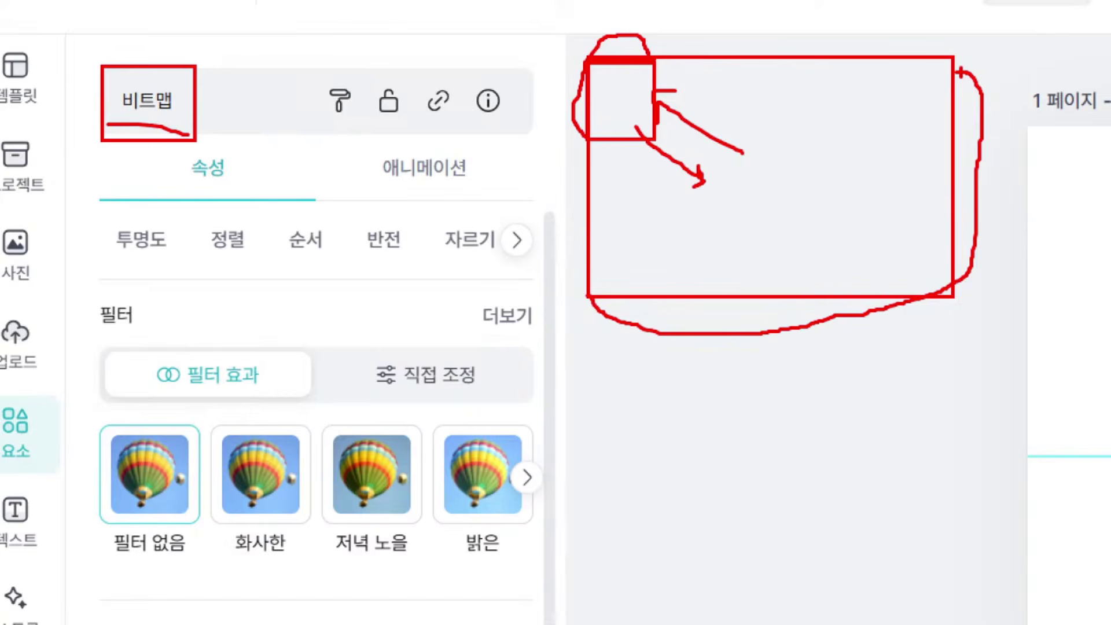
pyautogui.moveTo(962, 73); pyautogui.dragTo(960, 78)
pyautogui.moveTo(651, 140)
pyautogui.mouseDown()
pyautogui.moveTo(947, 266)
pyautogui.moveTo(943, 242)
pyautogui.moveTo(917, 275)
pyautogui.mouseUp()
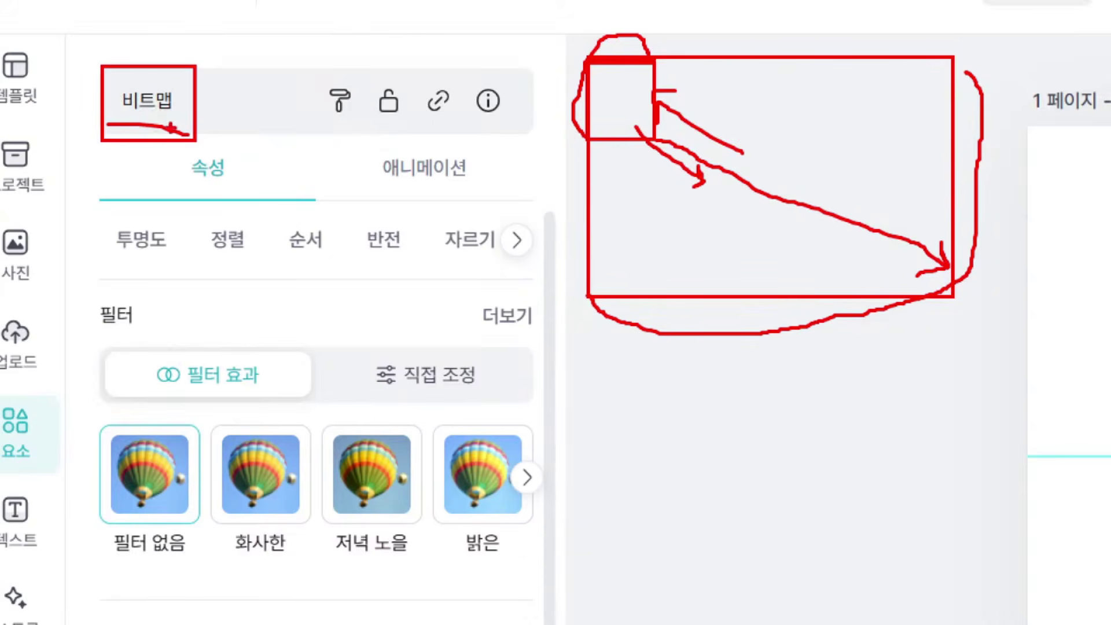
pyautogui.press('Escape')
pyautogui.hotkey('ctrl', '1')
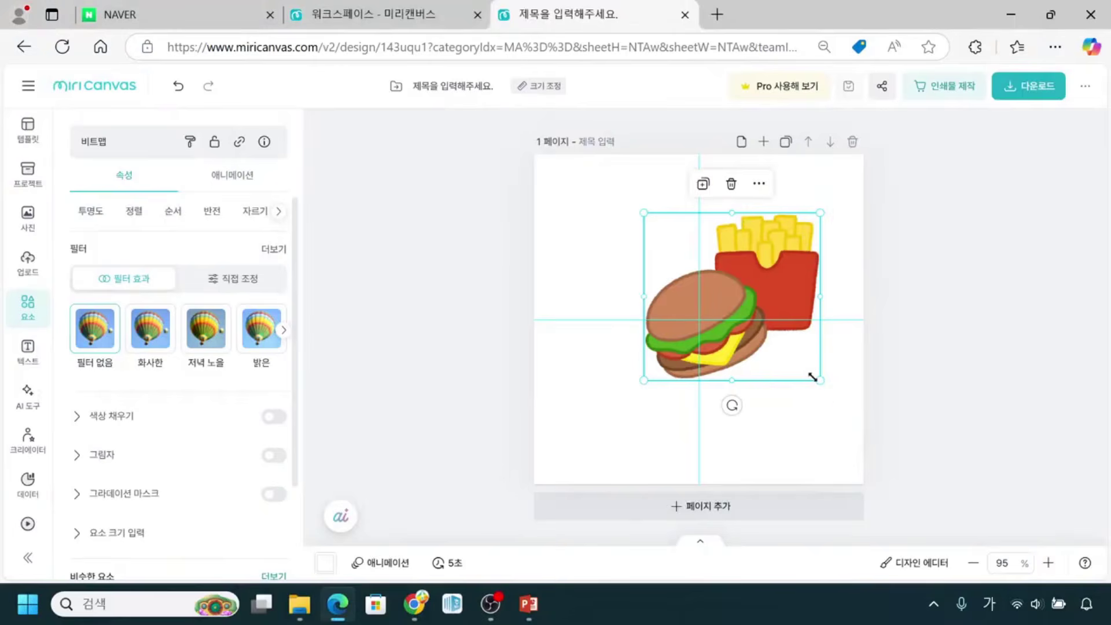
pyautogui.moveTo(849, 439); pyautogui.dragTo(776, 406)
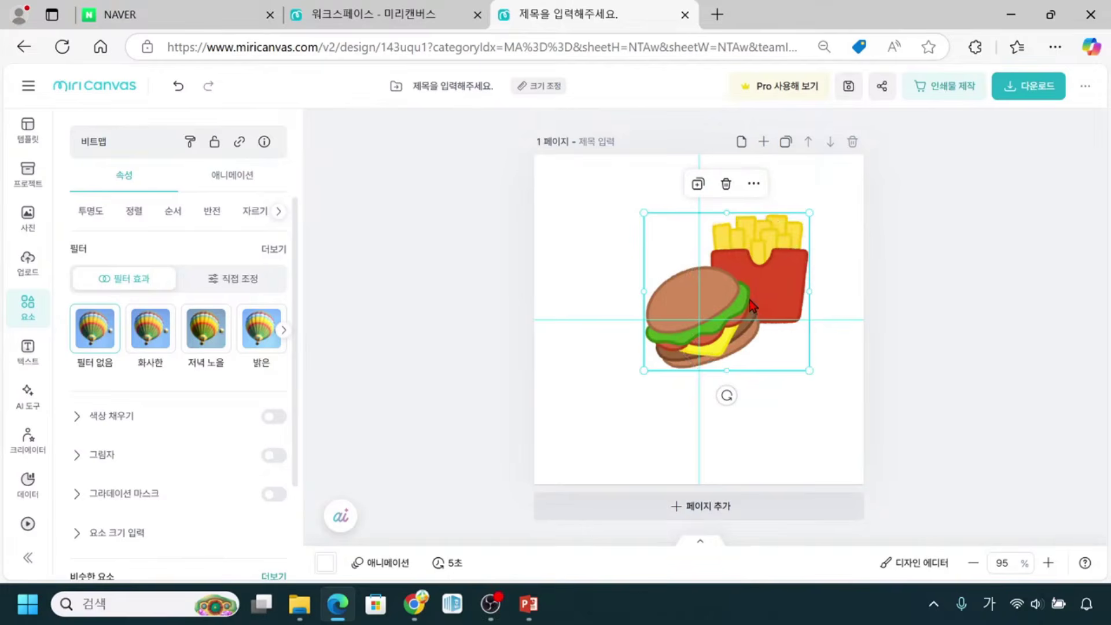
pyautogui.click(750, 300)
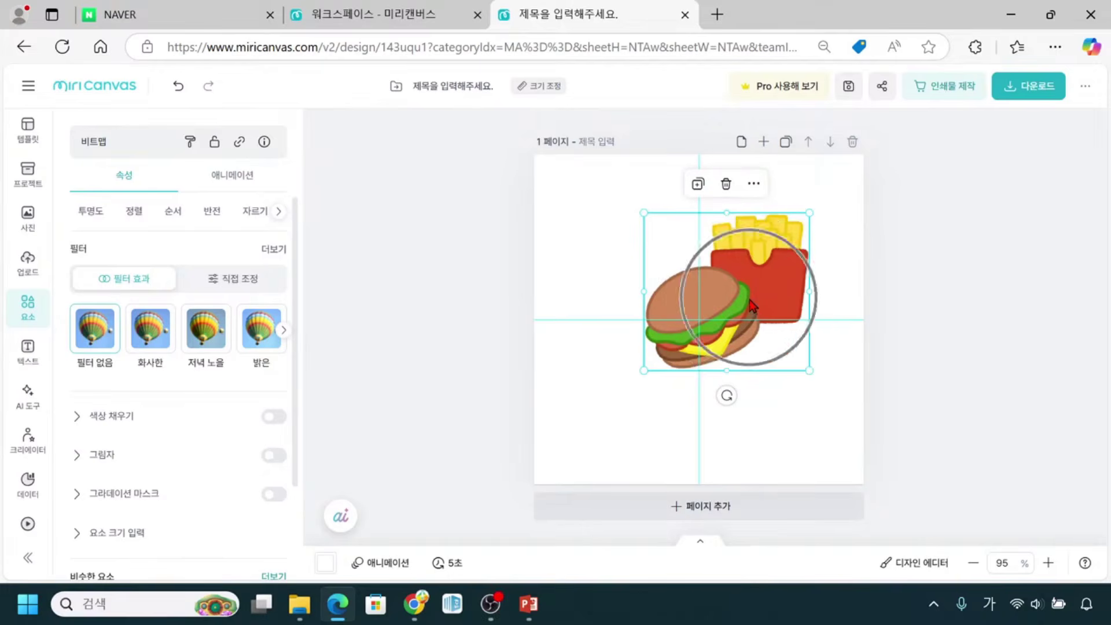
pyautogui.click(731, 299)
pyautogui.click(96, 154)
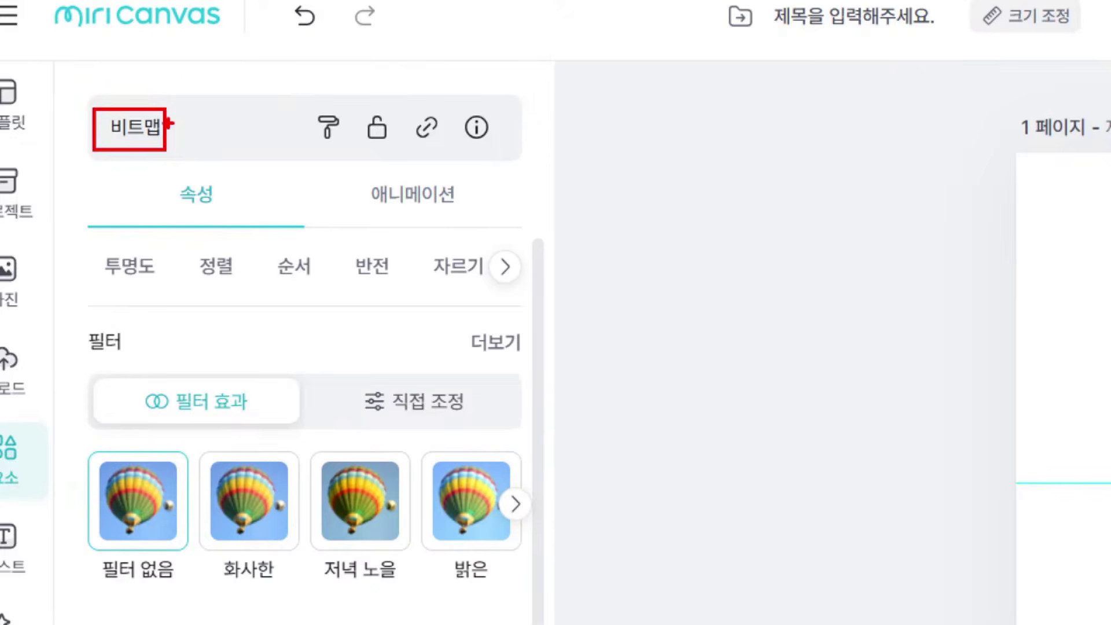
pyautogui.moveTo(149, 173)
pyautogui.mouseDown()
pyautogui.moveTo(255, 213)
pyautogui.moveTo(258, 226)
pyautogui.mouseUp()
pyautogui.moveTo(348, 173); pyautogui.dragTo(483, 220)
pyautogui.moveTo(243, 208)
pyautogui.mouseDown()
pyautogui.moveTo(158, 229)
pyautogui.moveTo(132, 177)
pyautogui.moveTo(225, 168)
pyautogui.moveTo(239, 219)
pyautogui.mouseUp()
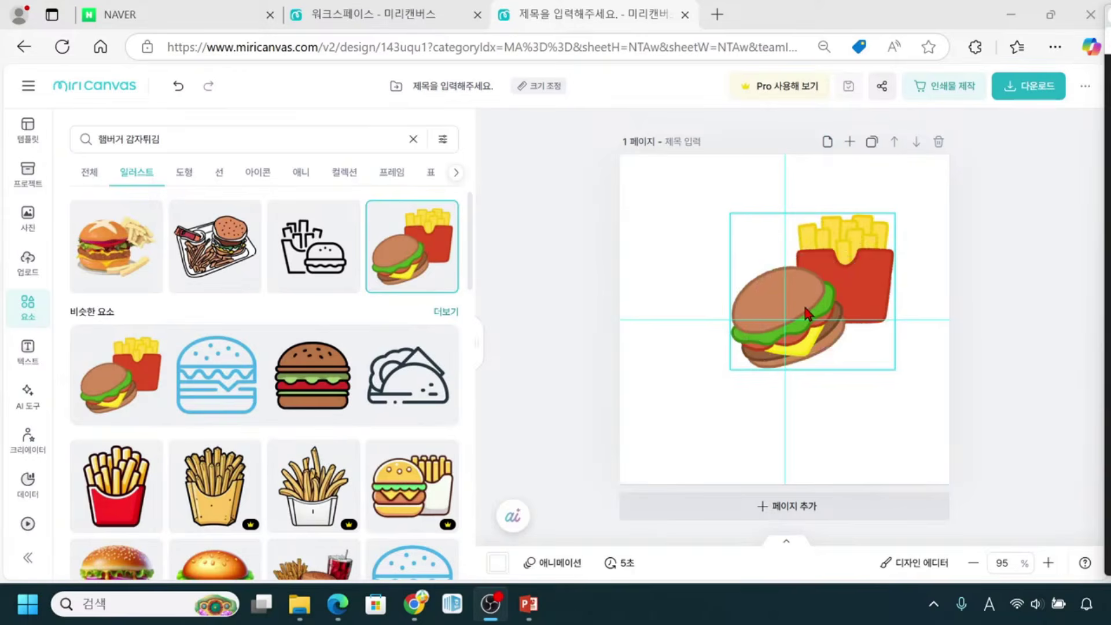
pyautogui.click(809, 313)
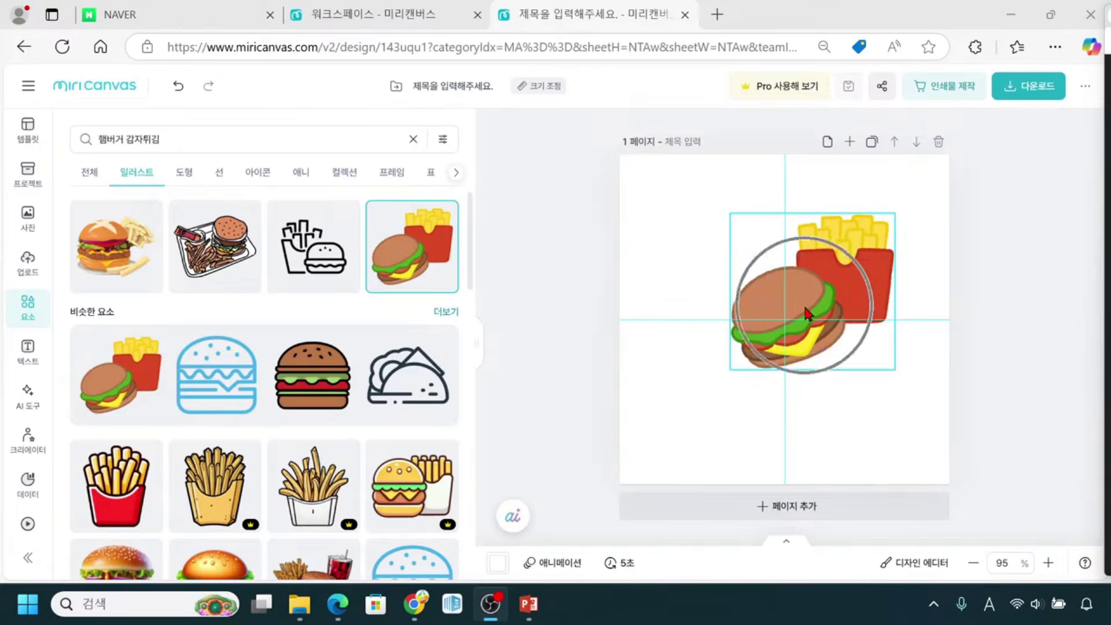
pyautogui.click(849, 400)
pyautogui.click(823, 310)
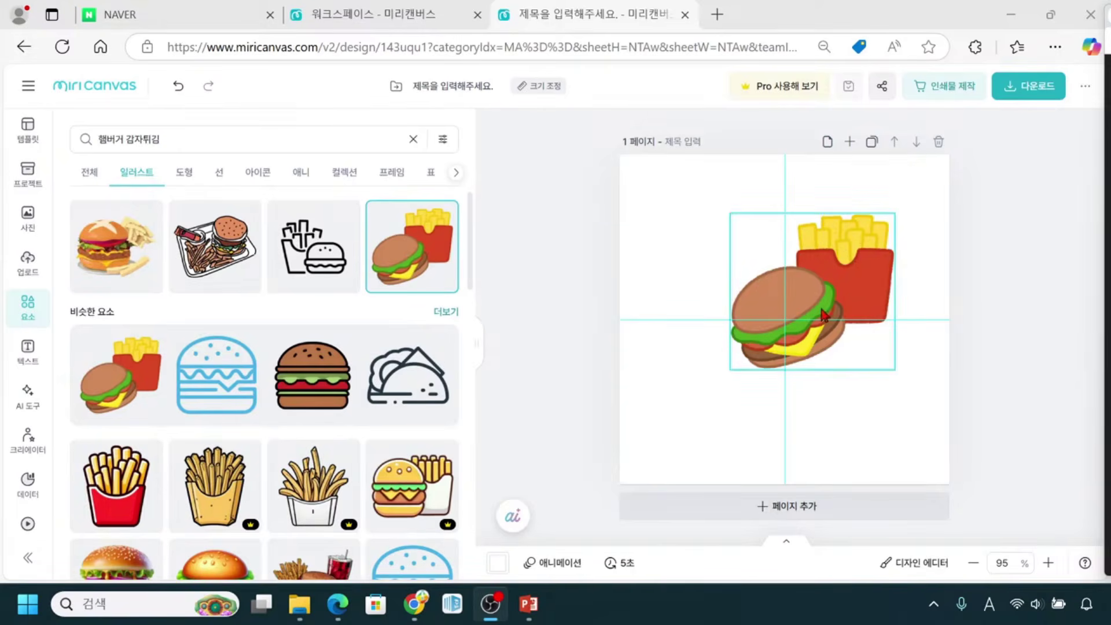
pyautogui.click(726, 309)
pyautogui.click(794, 311)
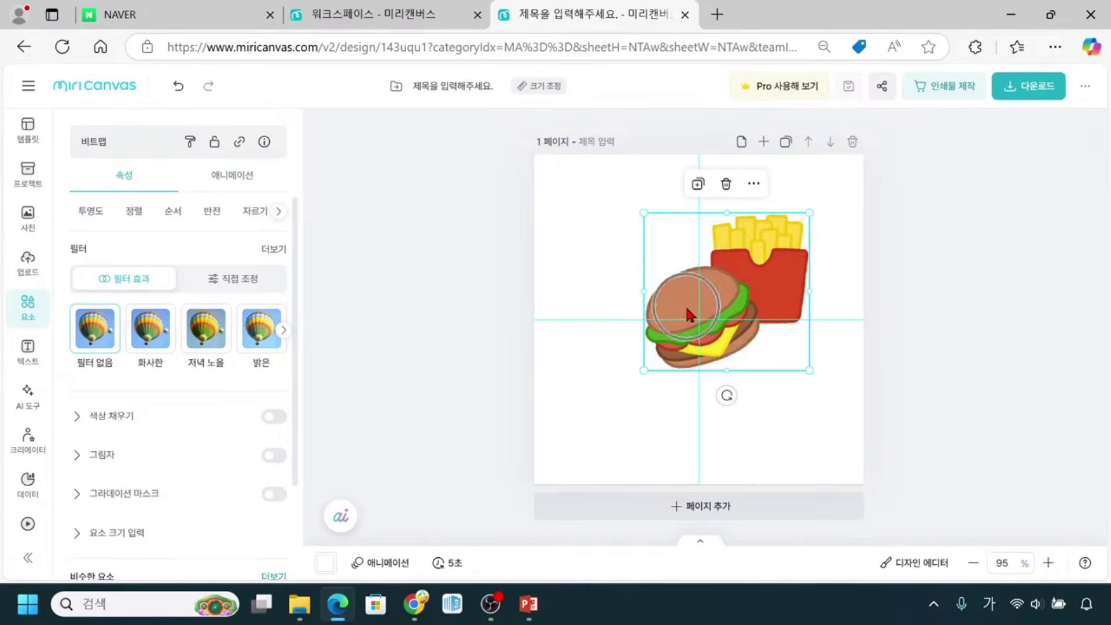
pyautogui.hotkey('ctrl', '1')
pyautogui.click(97, 152)
pyautogui.moveTo(93, 112); pyautogui.dragTo(194, 176)
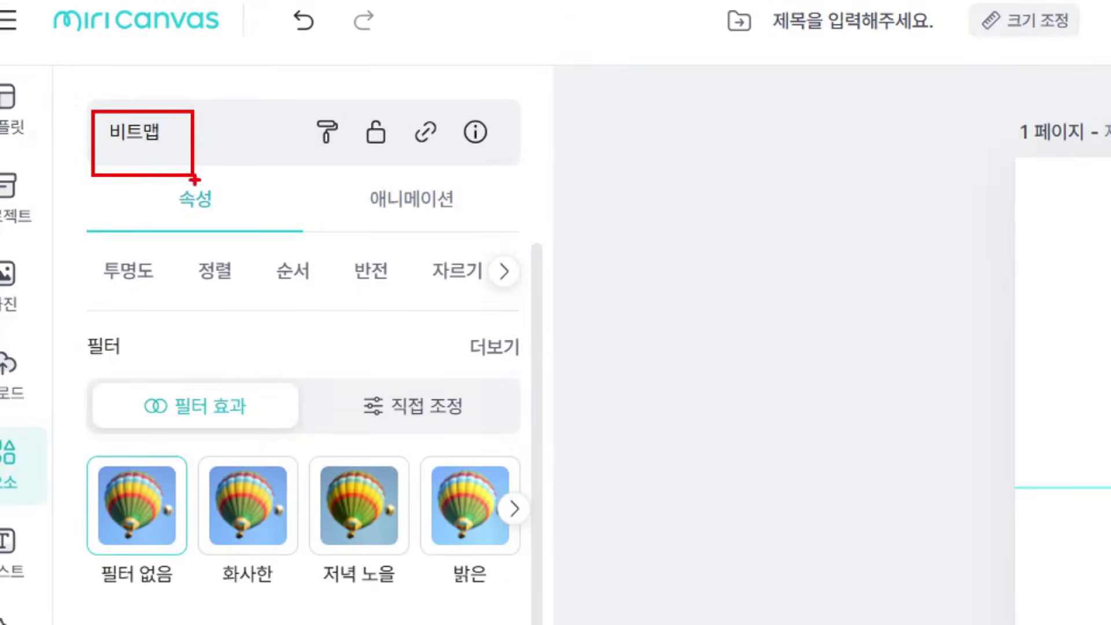
pyautogui.moveTo(158, 186)
pyautogui.mouseDown()
pyautogui.moveTo(186, 223)
pyautogui.moveTo(229, 234)
pyautogui.mouseUp()
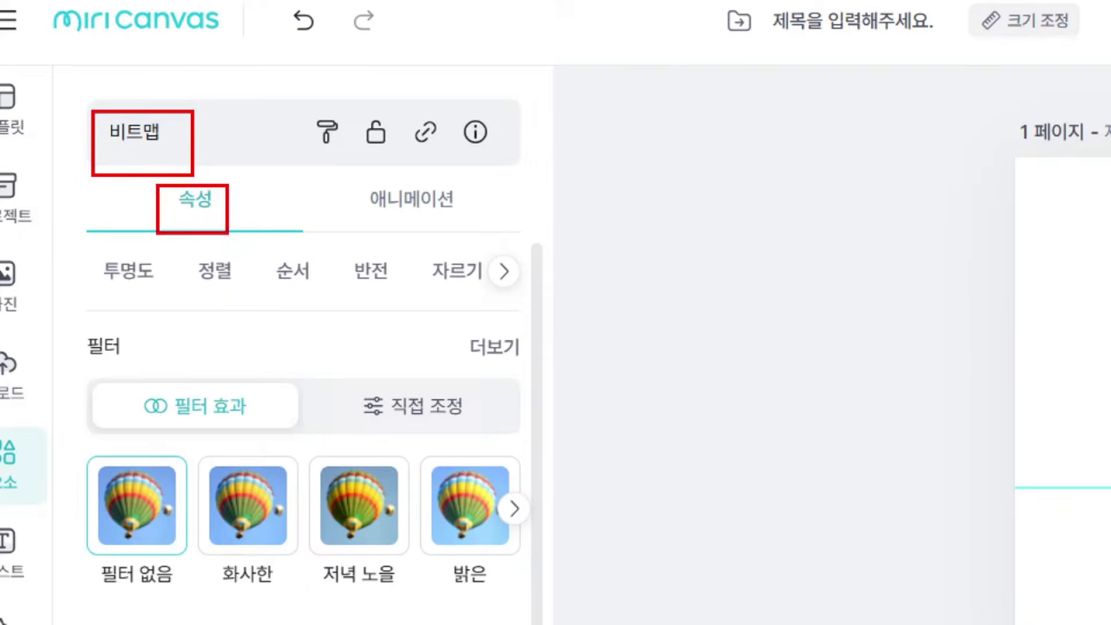
pyautogui.press('Escape')
pyautogui.click(679, 286)
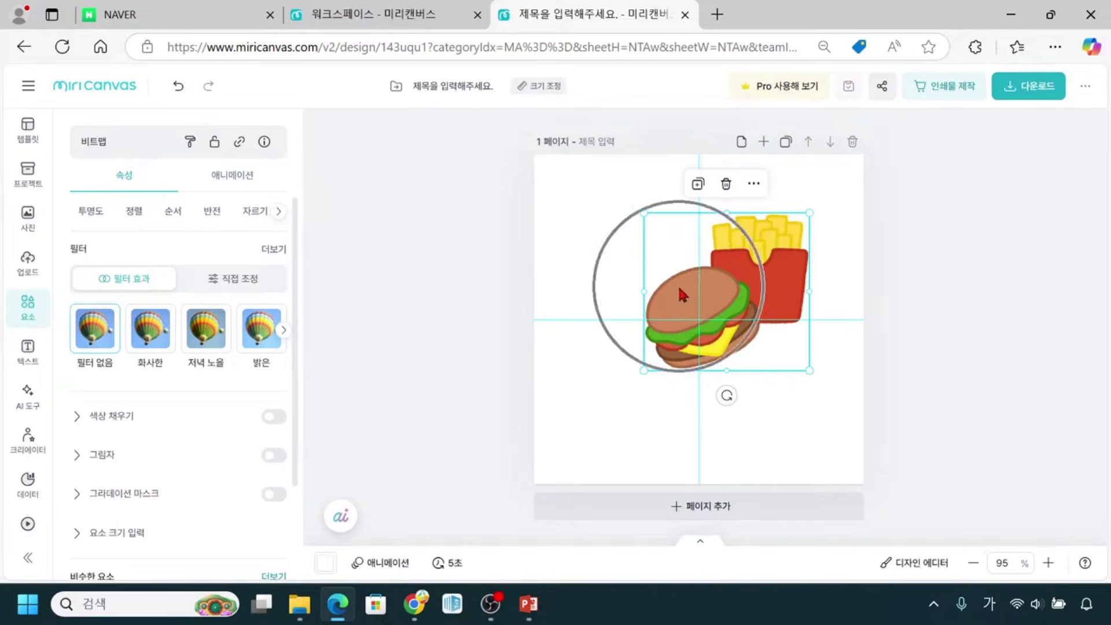
pyautogui.click(687, 293)
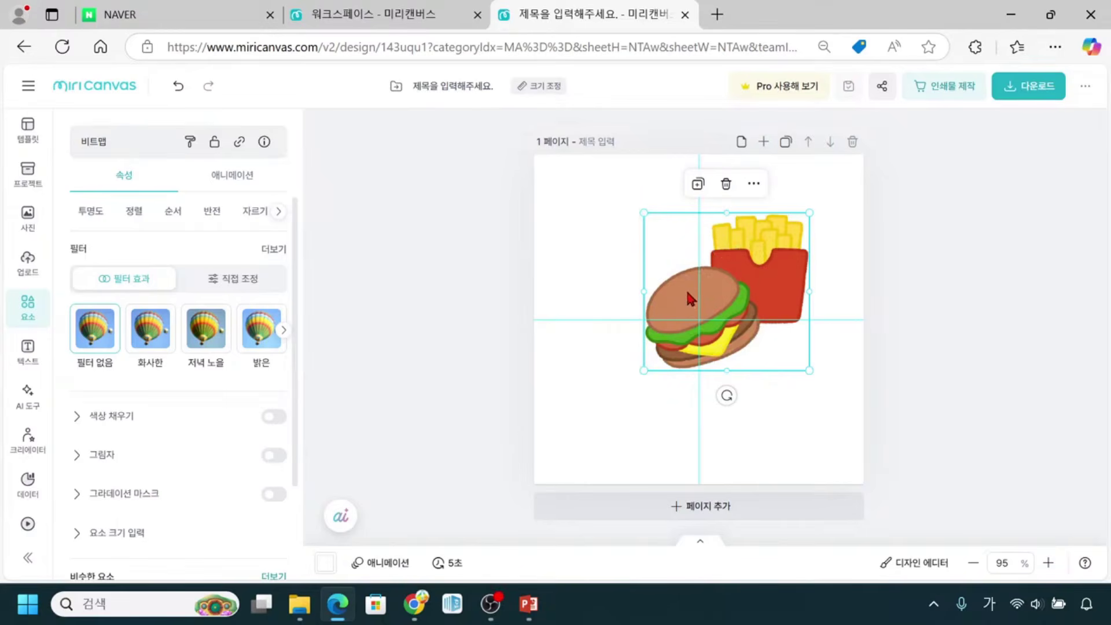
pyautogui.click(119, 173)
pyautogui.click(79, 219)
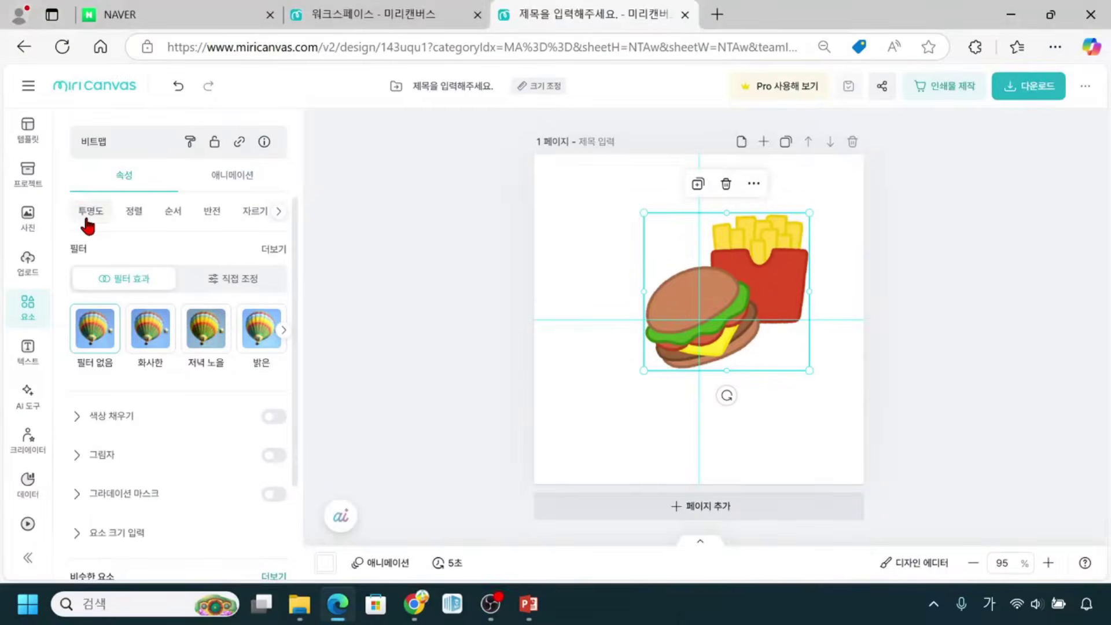
# Lower the hamburger-and-fries illustration's opacity (투명도) from 68% down to 61%
pyautogui.click(86, 220)
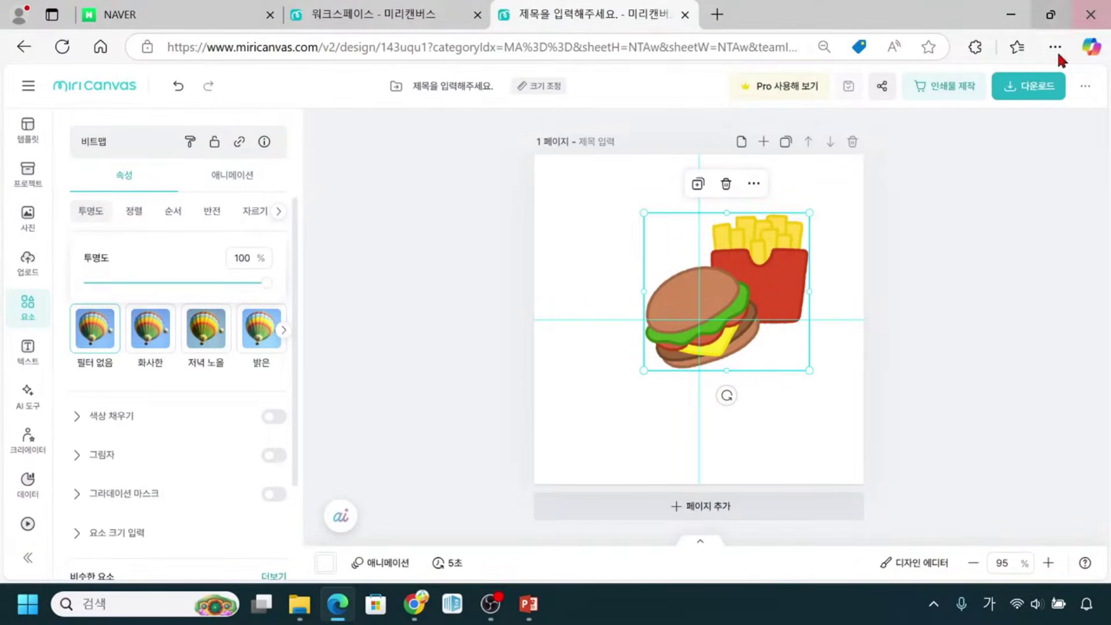
pyautogui.click(90, 275)
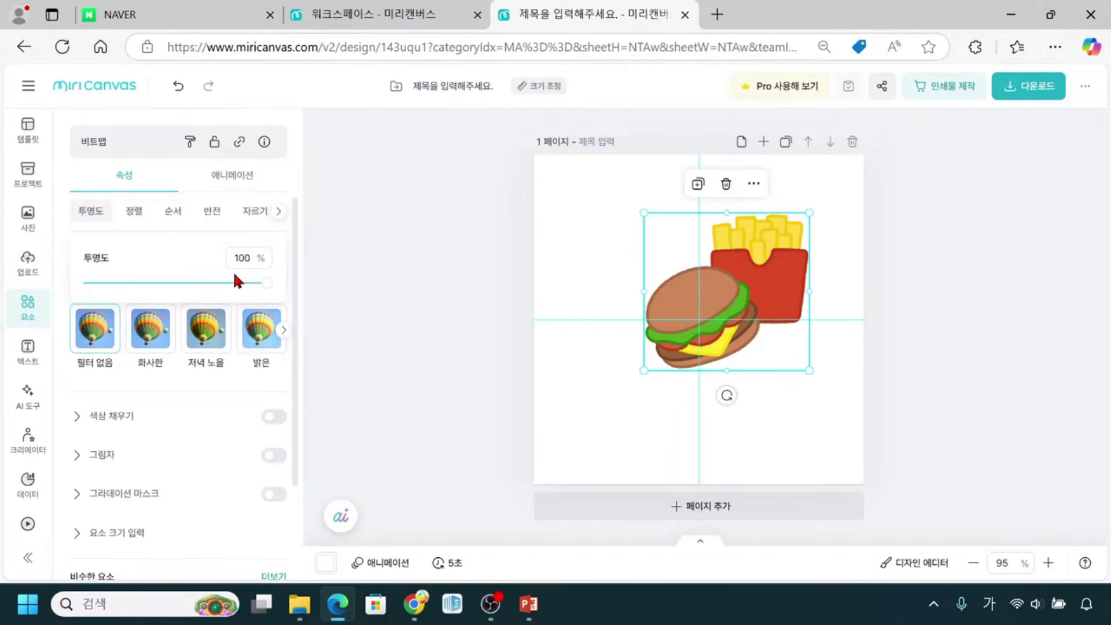
pyautogui.click(783, 297)
pyautogui.click(714, 297)
pyautogui.moveTo(265, 283); pyautogui.dragTo(199, 290)
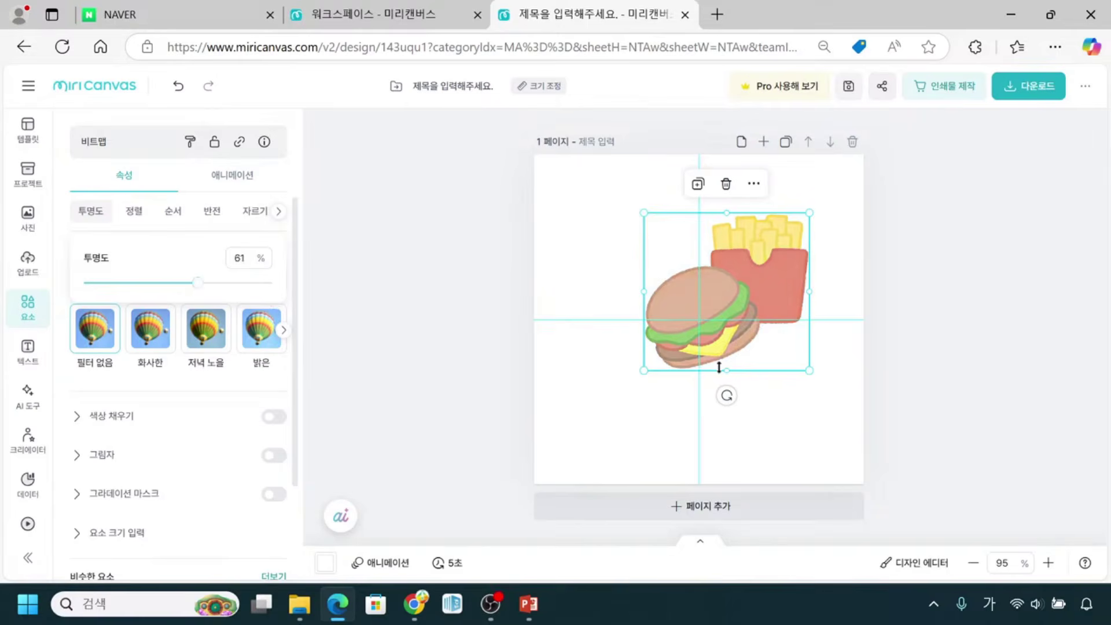
pyautogui.click(750, 359)
# Drag the illustration's opacity back up to a fully opaque 100%
pyautogui.click(731, 324)
pyautogui.click(730, 323)
pyautogui.click(722, 319)
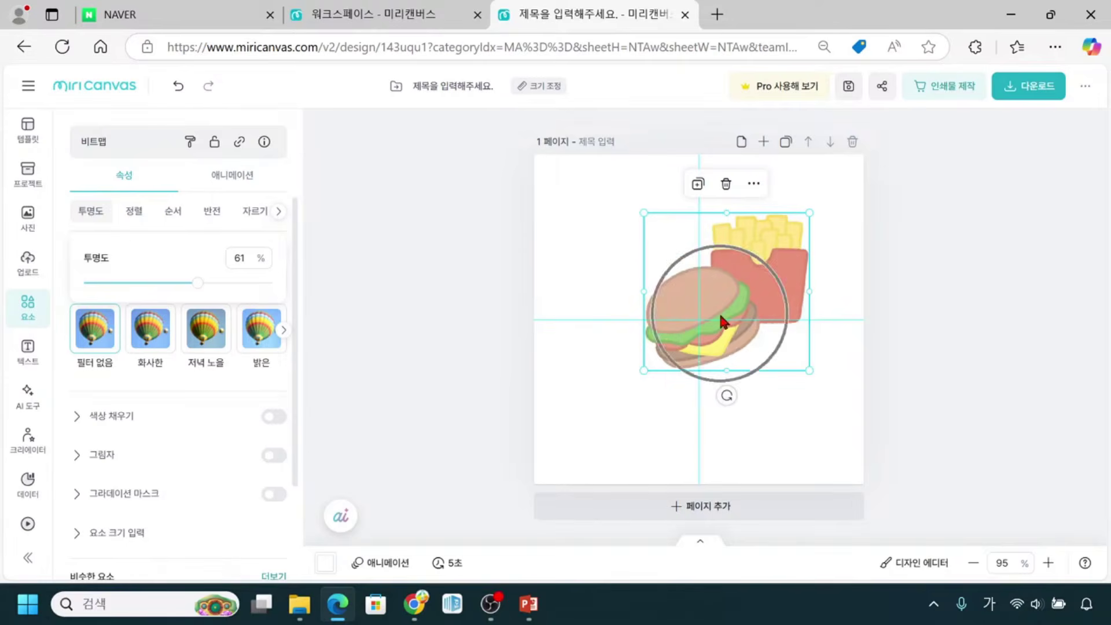
pyautogui.click(720, 312)
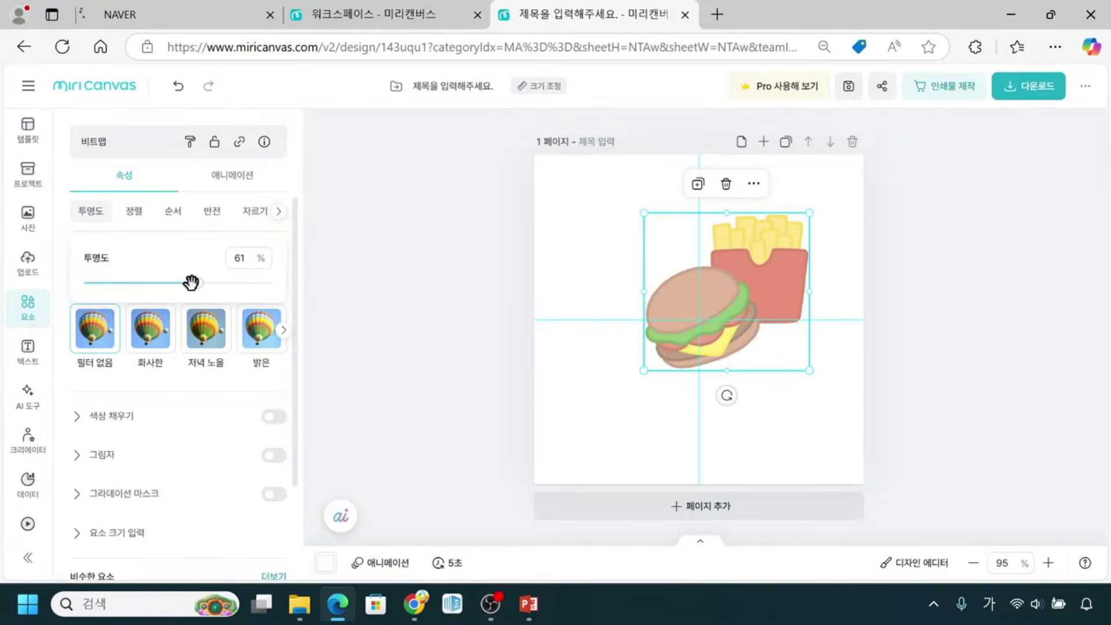
pyautogui.moveTo(196, 285); pyautogui.dragTo(288, 298)
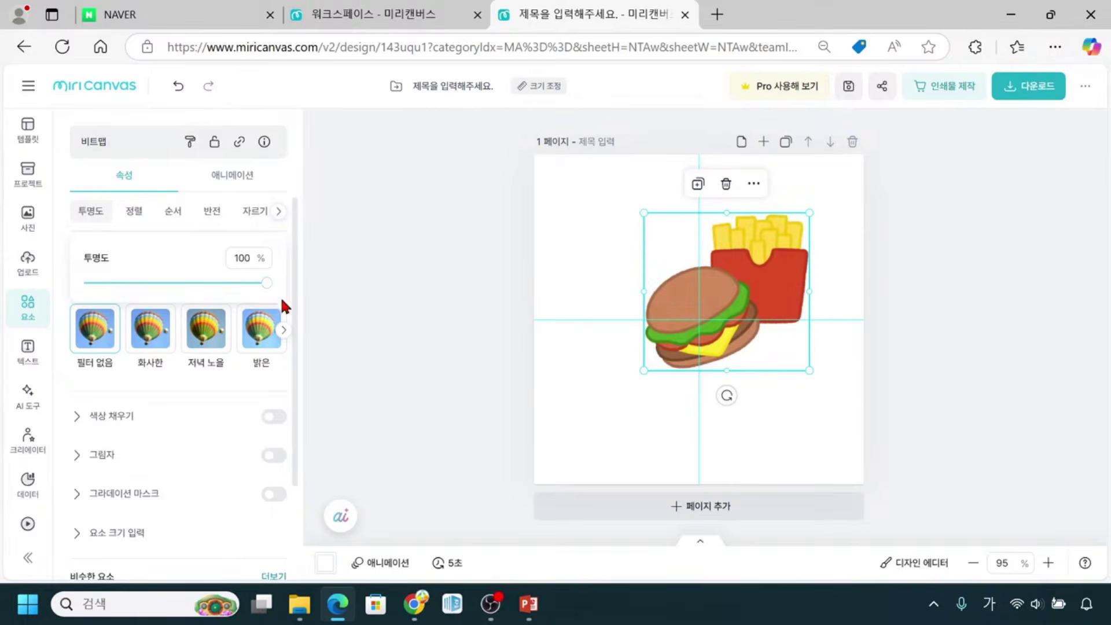
pyautogui.click(282, 276)
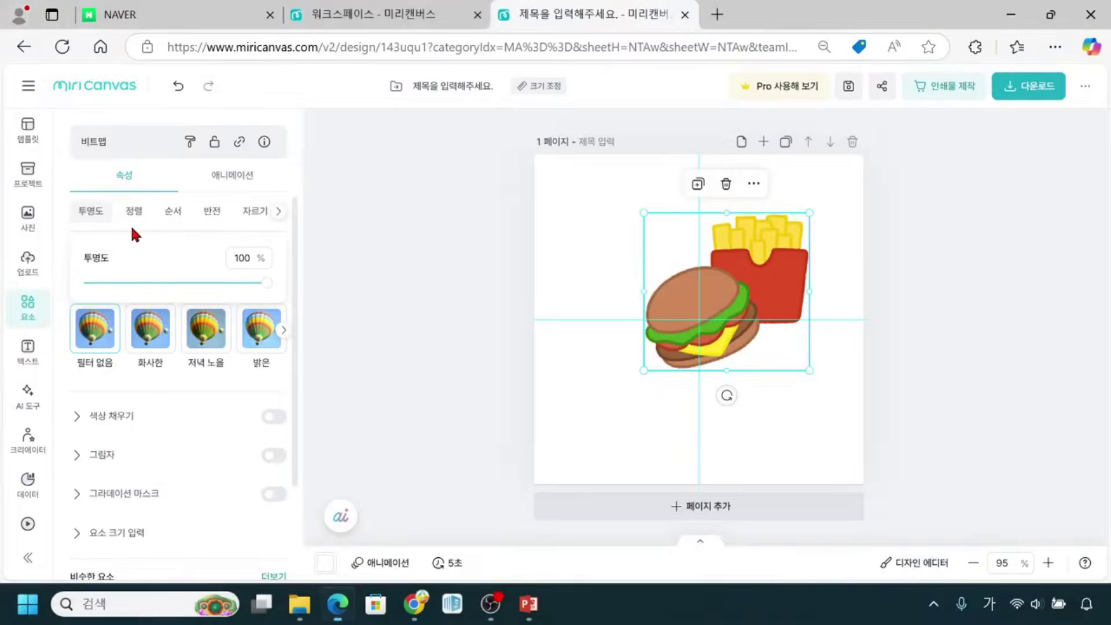
# Align the burger-and-fries image to the page's left, then horizontal centre, then right edge
pyautogui.click(132, 221)
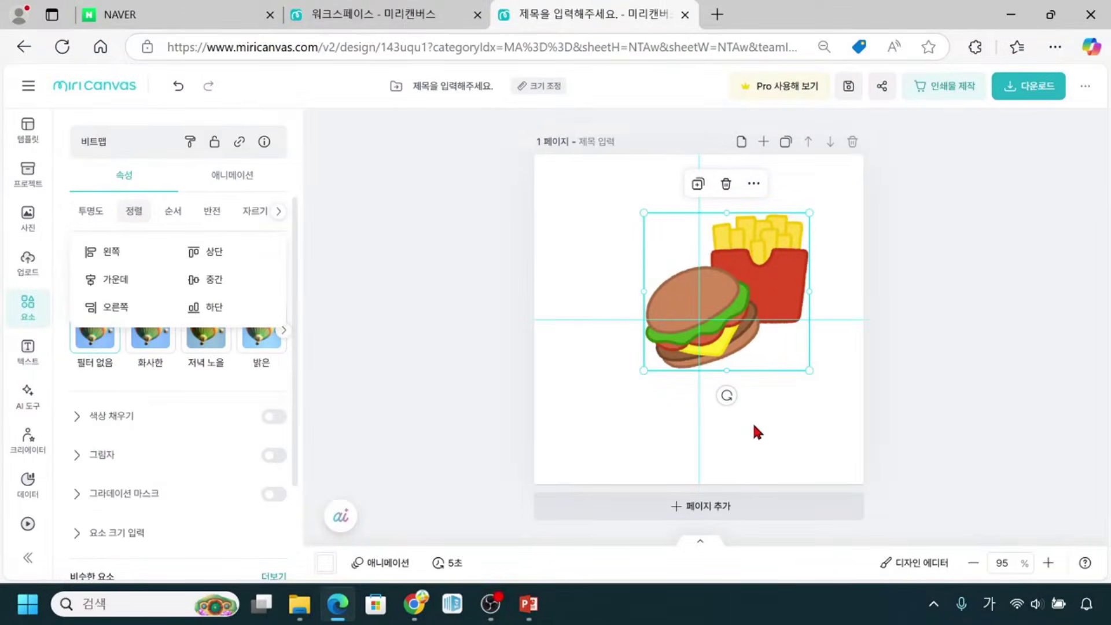
pyautogui.click(726, 279)
pyautogui.click(728, 277)
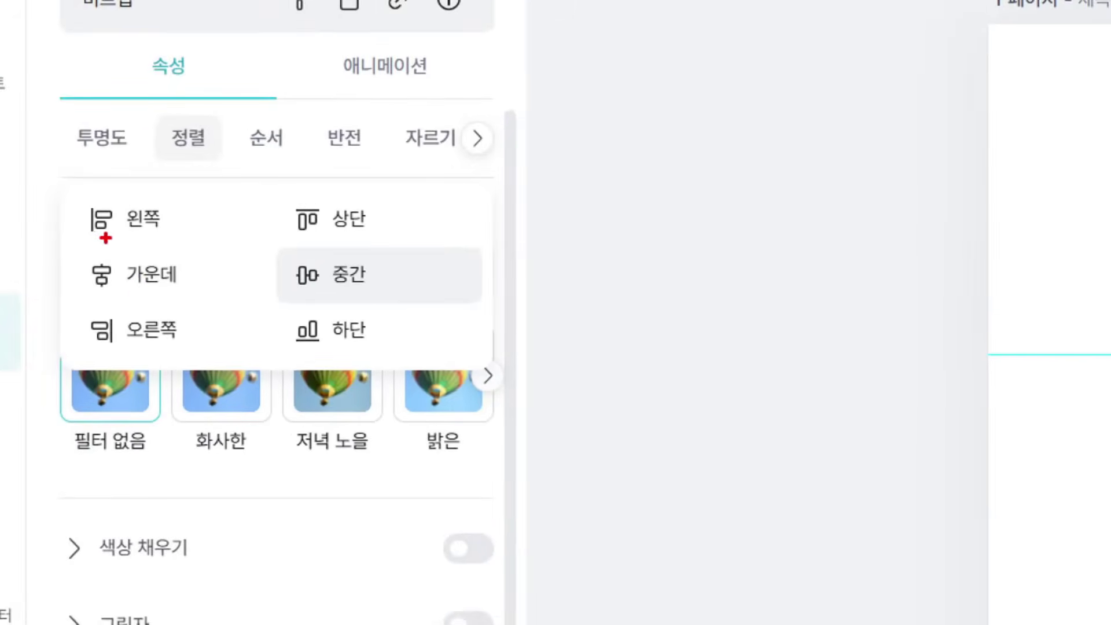
pyautogui.moveTo(113, 237); pyautogui.dragTo(160, 236)
pyautogui.moveTo(133, 296); pyautogui.dragTo(183, 295)
pyautogui.moveTo(122, 350); pyautogui.dragTo(189, 349)
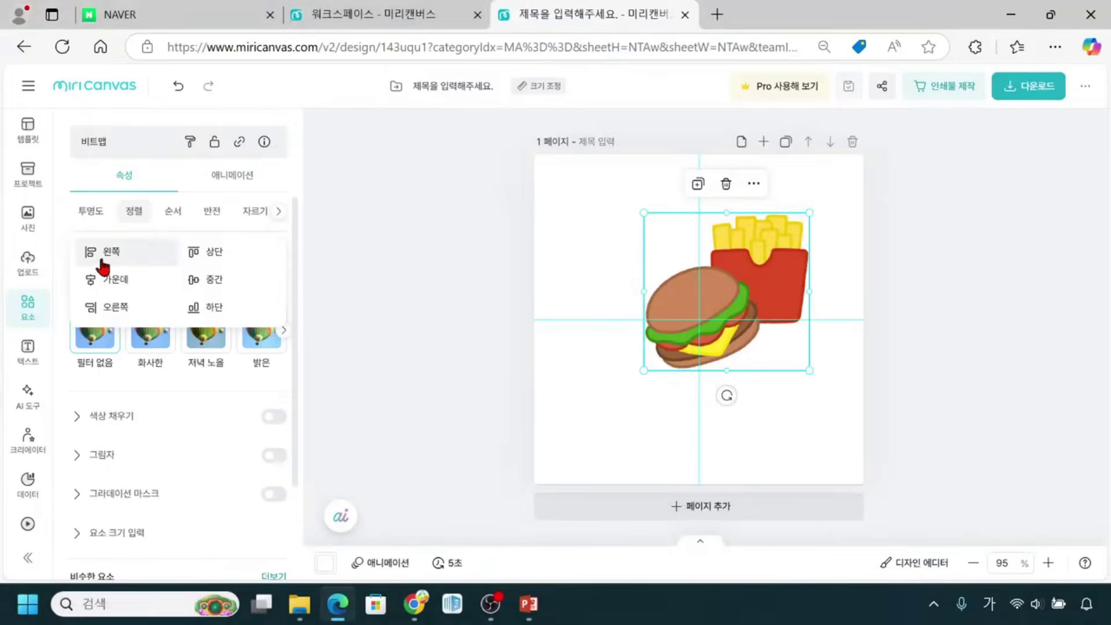
pyautogui.click(99, 259)
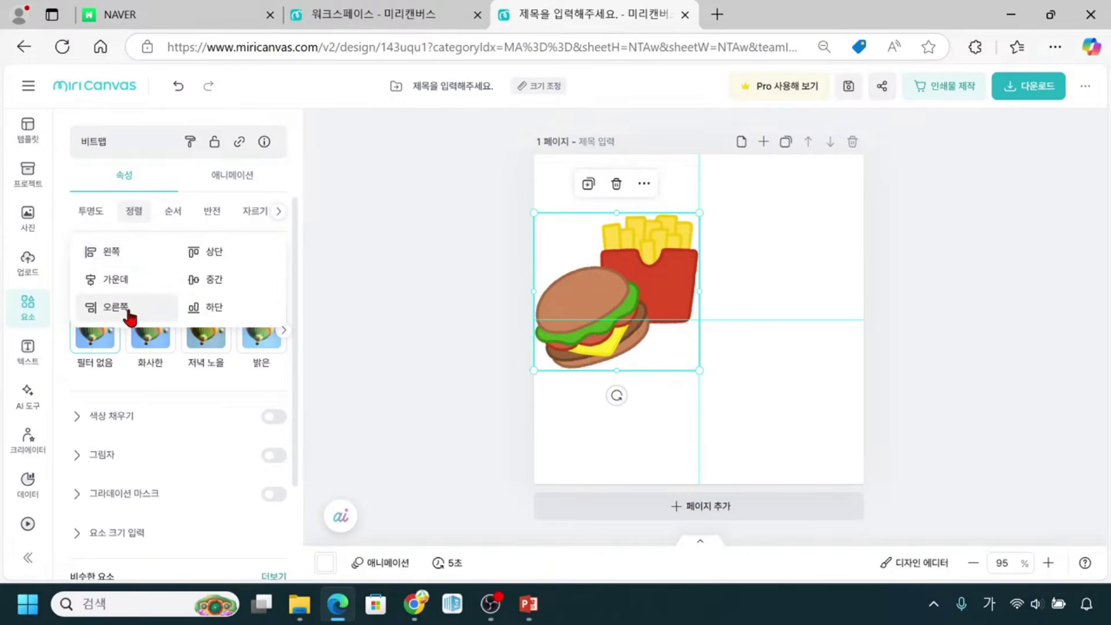
pyautogui.click(118, 282)
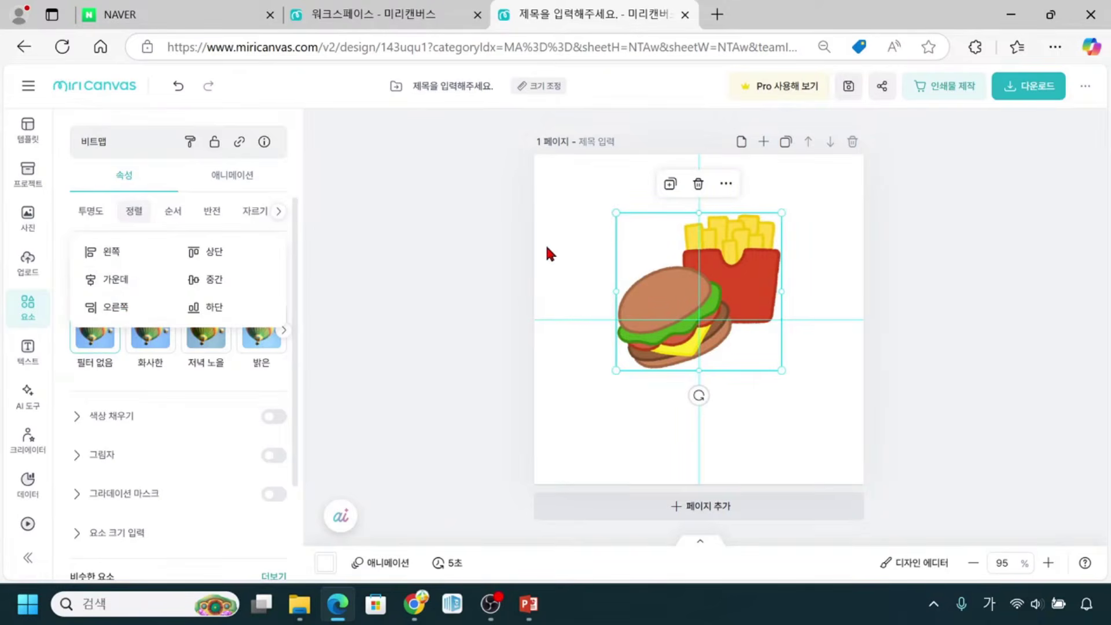
pyautogui.moveTo(524, 271); pyautogui.dragTo(854, 267)
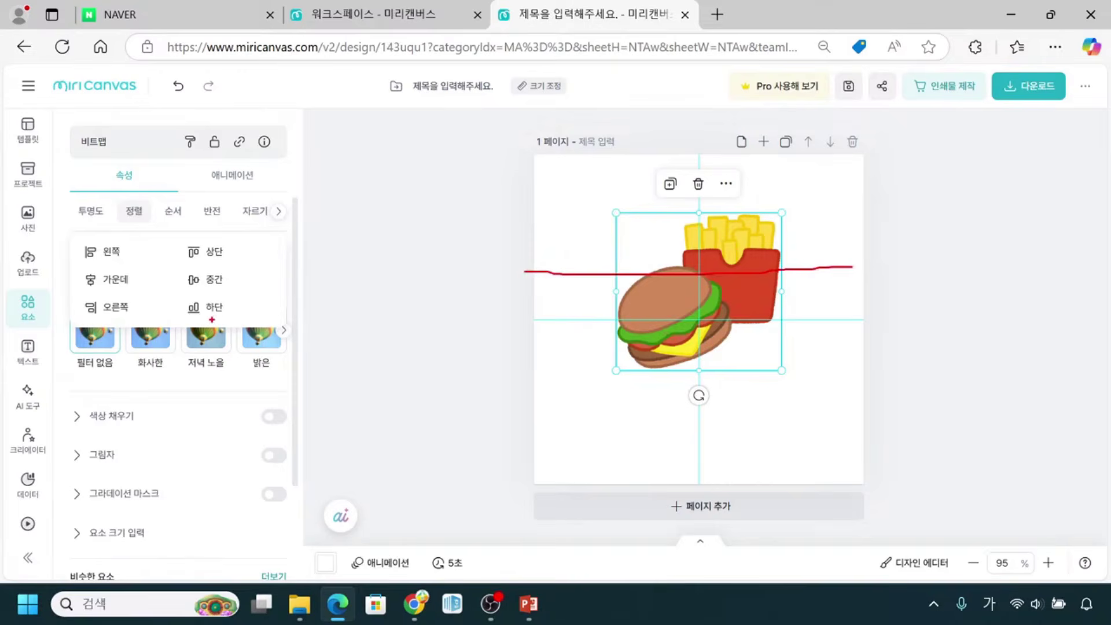
pyautogui.moveTo(99, 319); pyautogui.dragTo(129, 320)
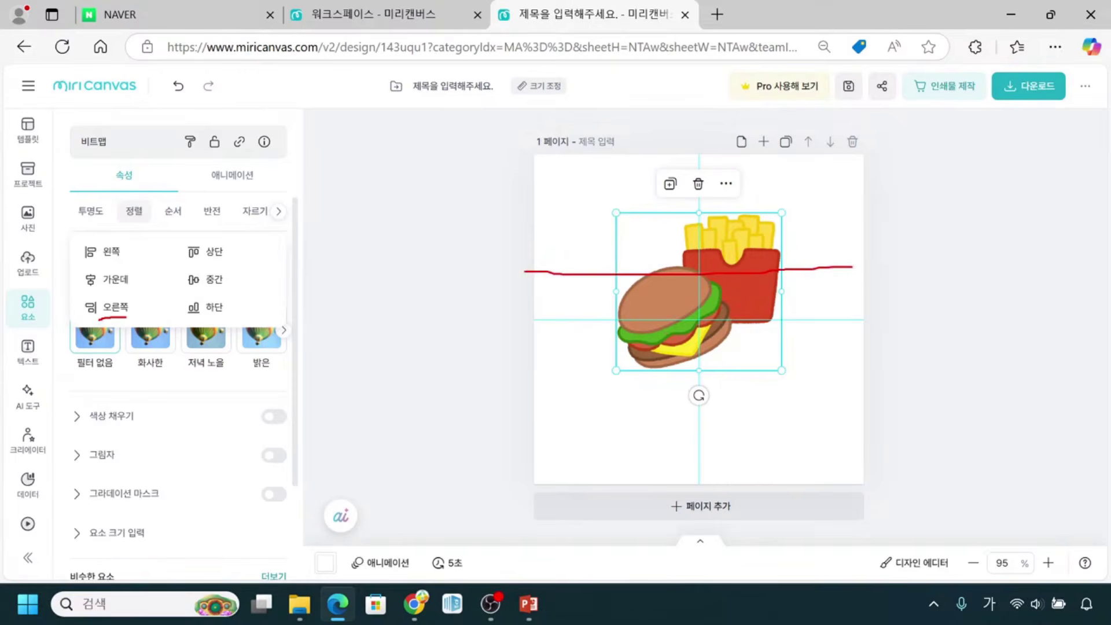
pyautogui.click(127, 315)
pyautogui.press('ctrl')
pyautogui.press('ctrl')
pyautogui.press('ctrl')
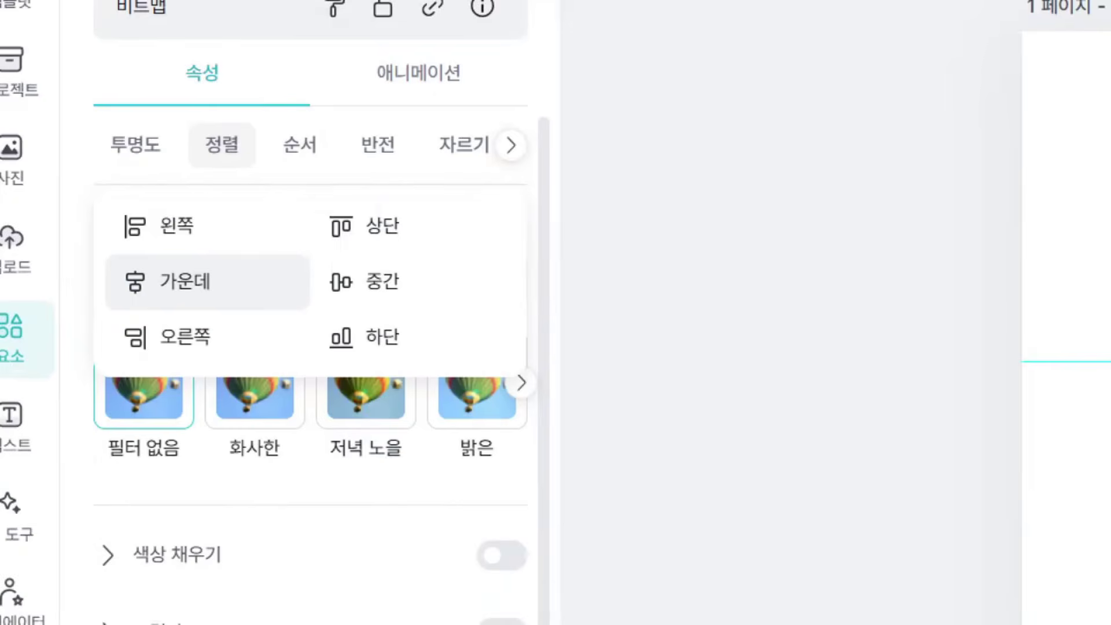
# Align the image to the page top, vertical middle, then bottom, leaving it bottom-right
pyautogui.moveTo(109, 208)
pyautogui.mouseDown()
pyautogui.moveTo(226, 322)
pyautogui.moveTo(239, 355)
pyautogui.mouseUp()
pyautogui.moveTo(69, 371); pyautogui.dragTo(217, 373)
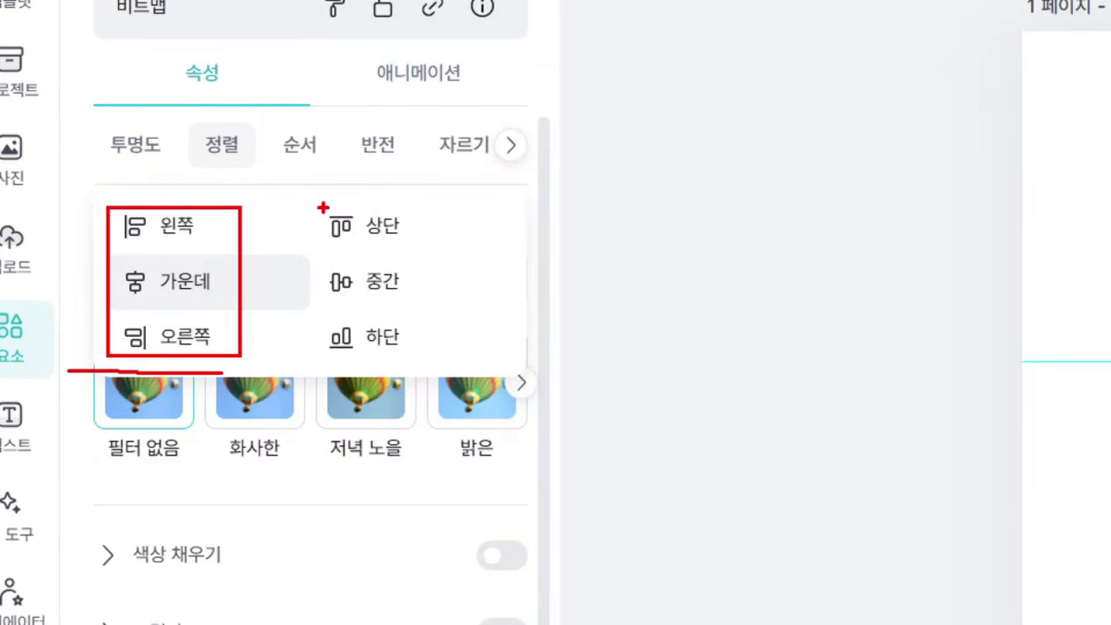
pyautogui.moveTo(314, 210)
pyautogui.mouseDown()
pyautogui.moveTo(381, 314)
pyautogui.moveTo(431, 351)
pyautogui.mouseUp()
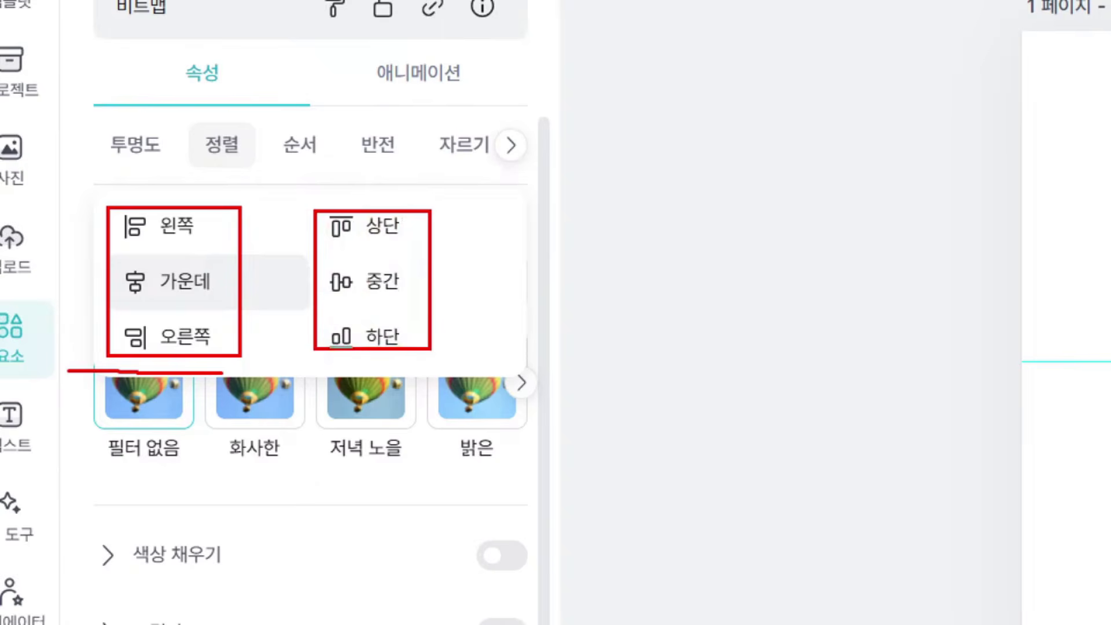
pyautogui.moveTo(480, 211); pyautogui.dragTo(480, 365)
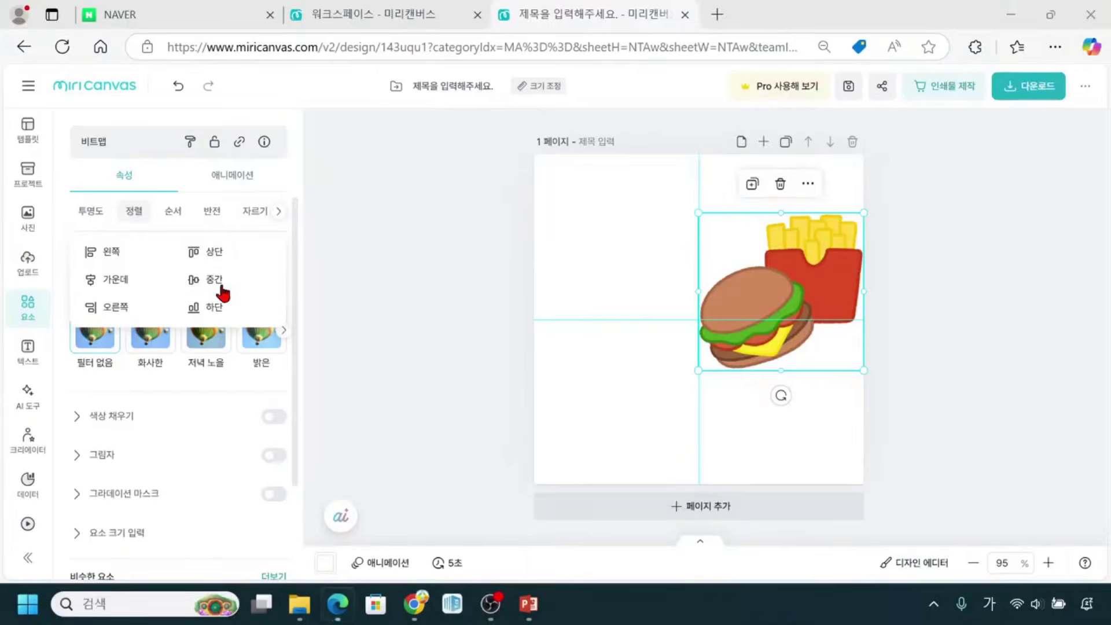
pyautogui.click(214, 262)
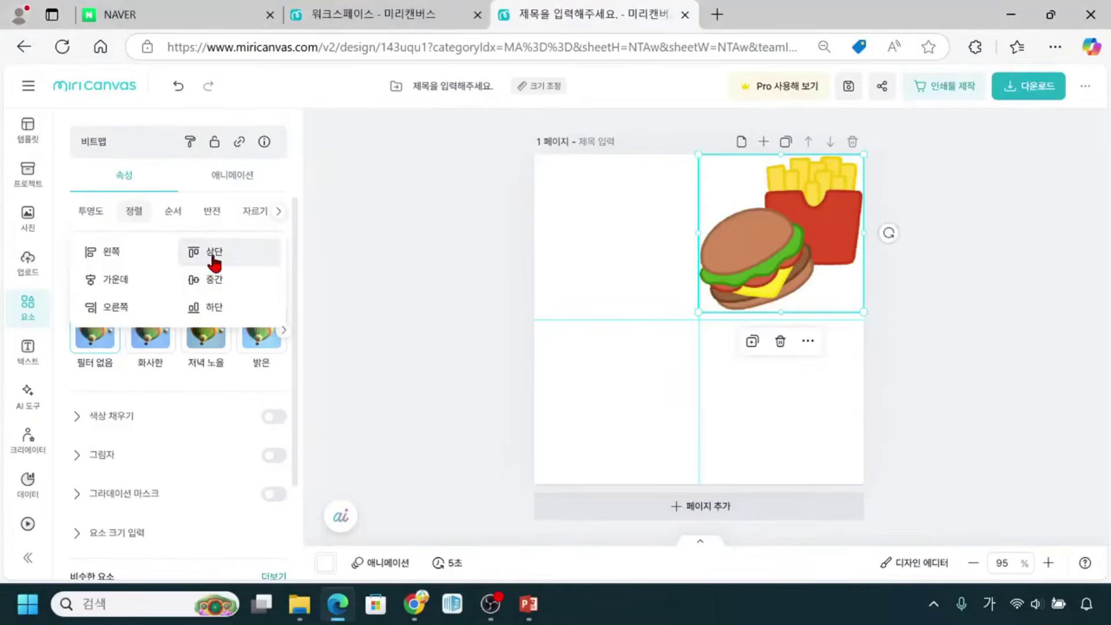
pyautogui.click(214, 289)
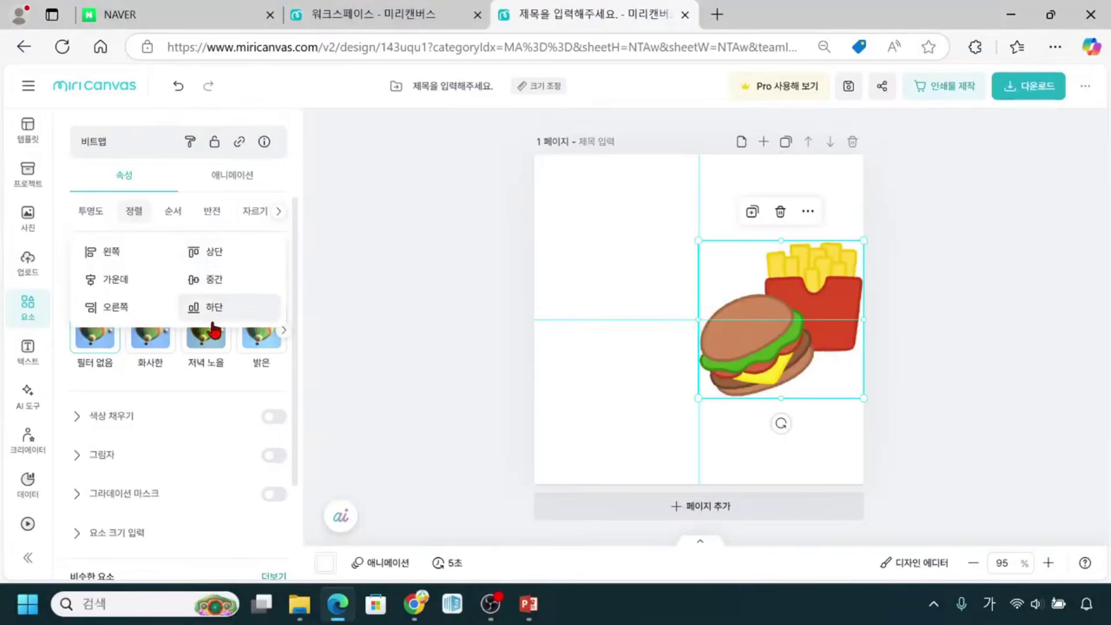
pyautogui.click(213, 310)
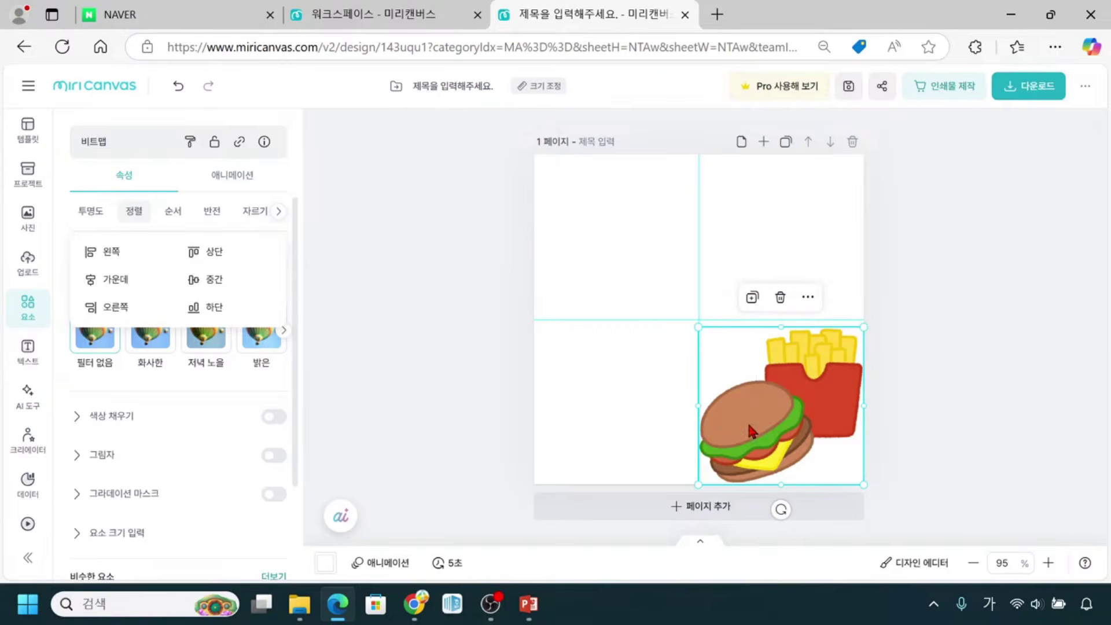
# Drag the image back toward the page centre and shrink it by its corner
pyautogui.moveTo(774, 416); pyautogui.dragTo(693, 334)
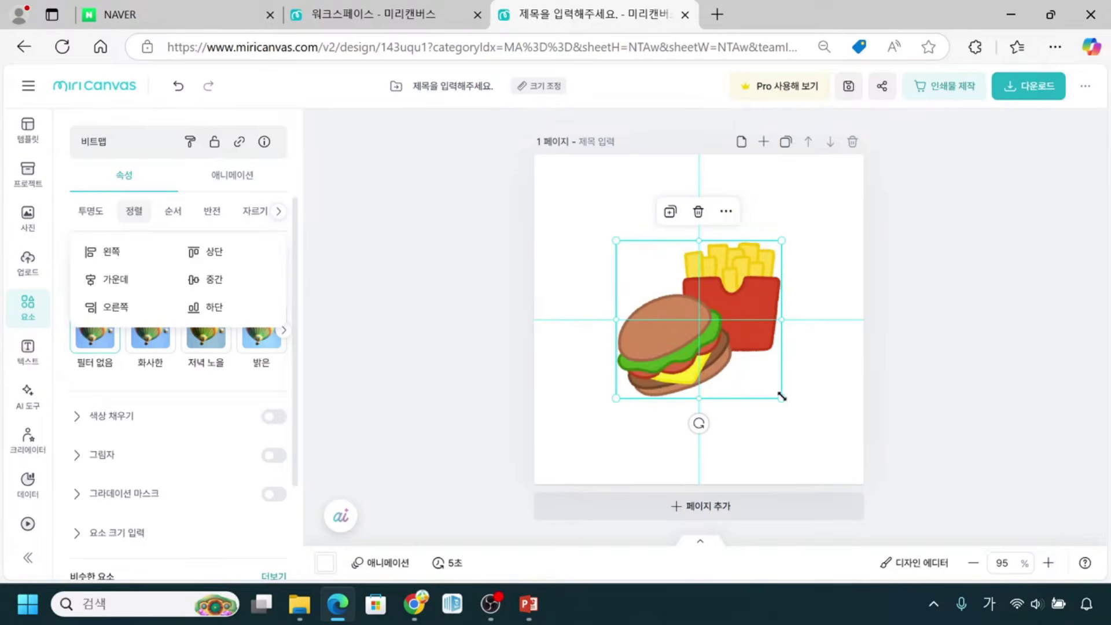
pyautogui.moveTo(782, 398); pyautogui.dragTo(749, 366)
pyautogui.click(660, 303)
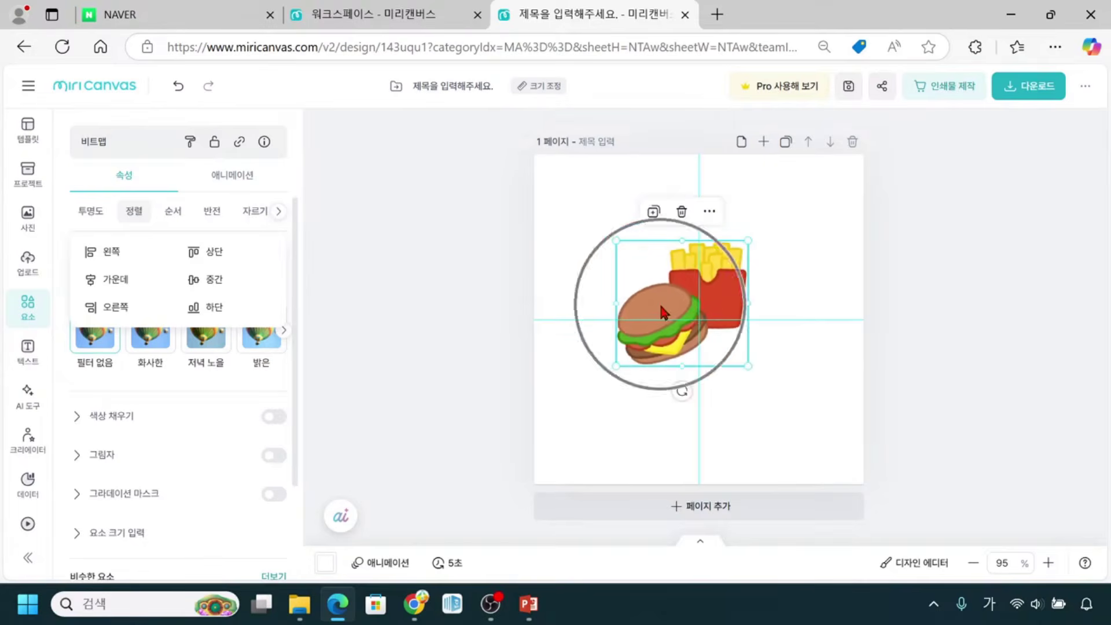
pyautogui.click(649, 294)
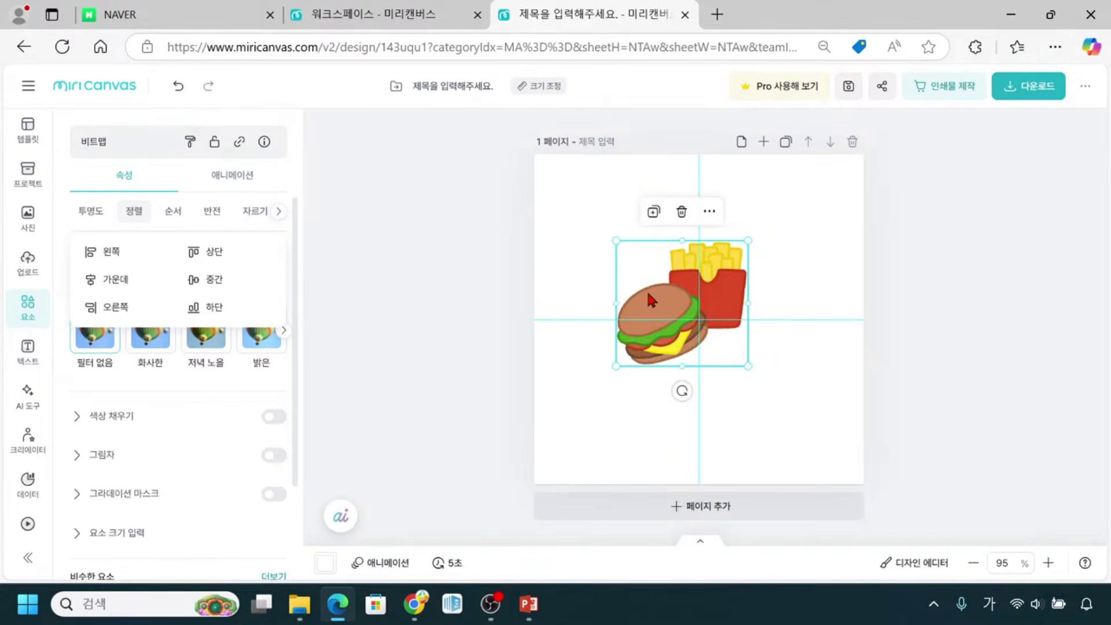
pyautogui.click(652, 298)
# Centre the image horizontally (가운데) and vertically (중간) with the 정렬 options
pyautogui.click(142, 217)
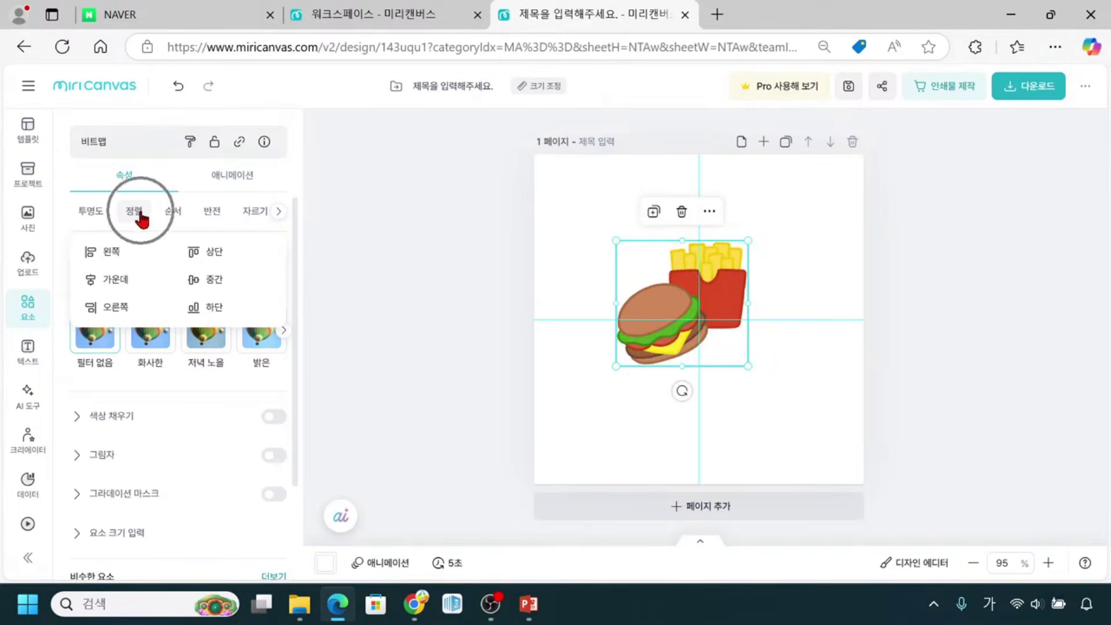
pyautogui.click(130, 289)
pyautogui.click(130, 290)
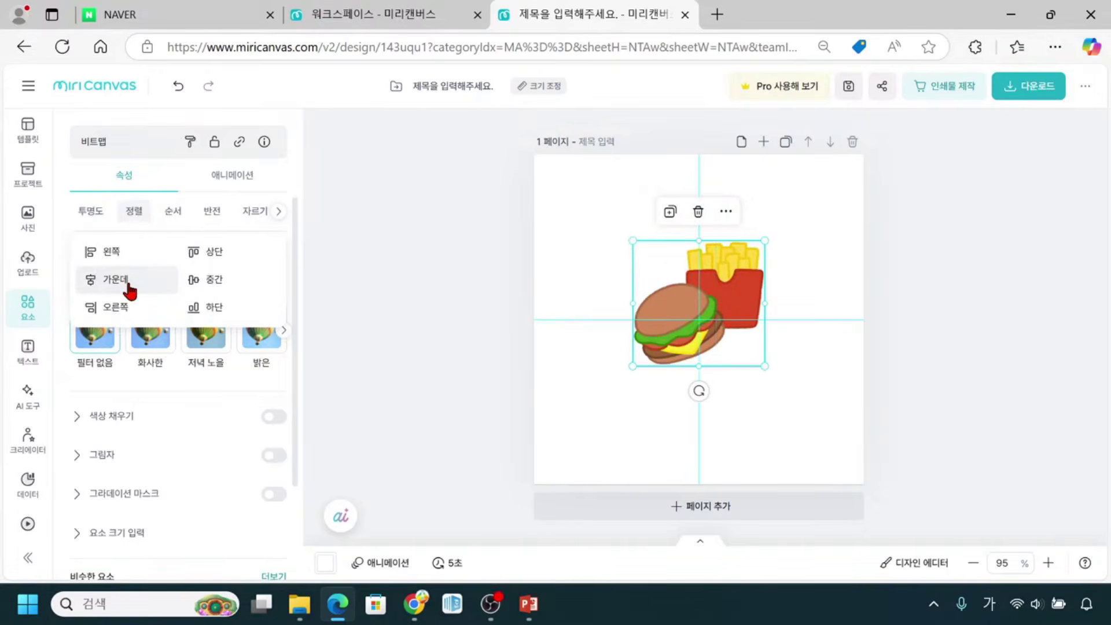
pyautogui.click(220, 293)
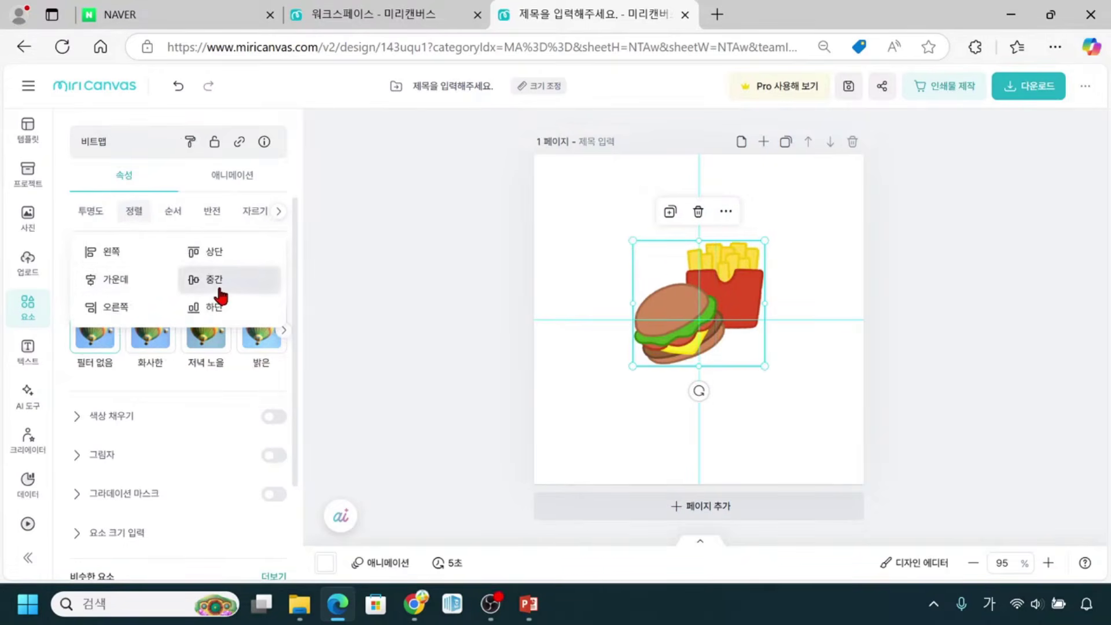
# Enlarge the centred image slightly and check it against the page centre
pyautogui.click(643, 317)
pyautogui.moveTo(767, 385); pyautogui.dragTo(791, 407)
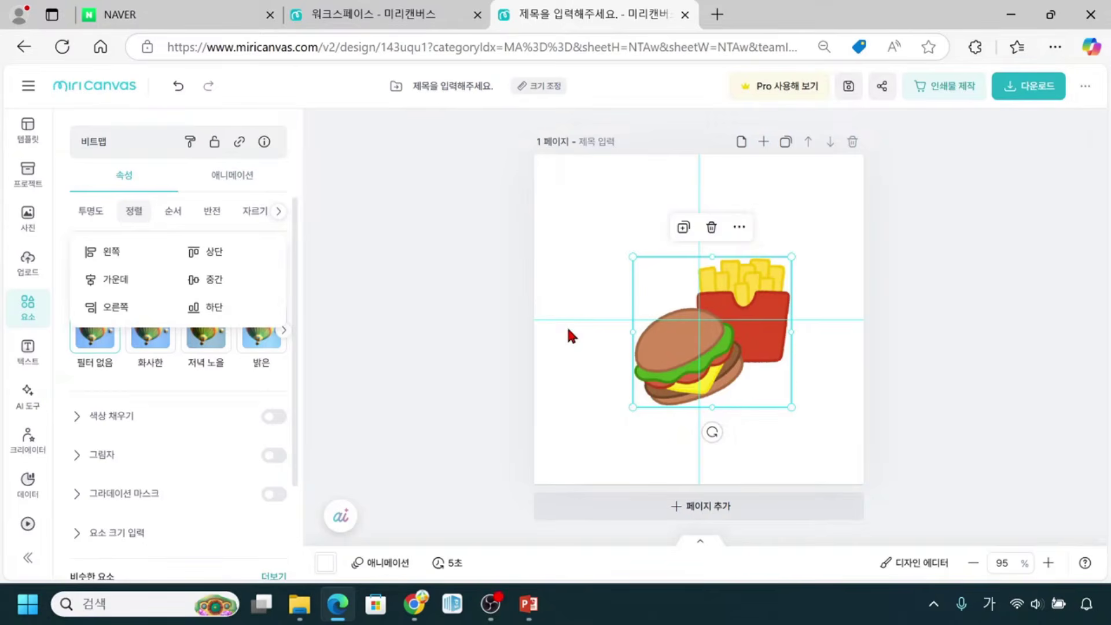
pyautogui.press('ctrl')
pyautogui.press('ctrl')
pyautogui.press('Hangul')
pyautogui.press('Hangul')
pyautogui.moveTo(524, 325); pyautogui.dragTo(877, 331)
pyautogui.moveTo(691, 149); pyautogui.dragTo(697, 469)
pyautogui.press('Escape')
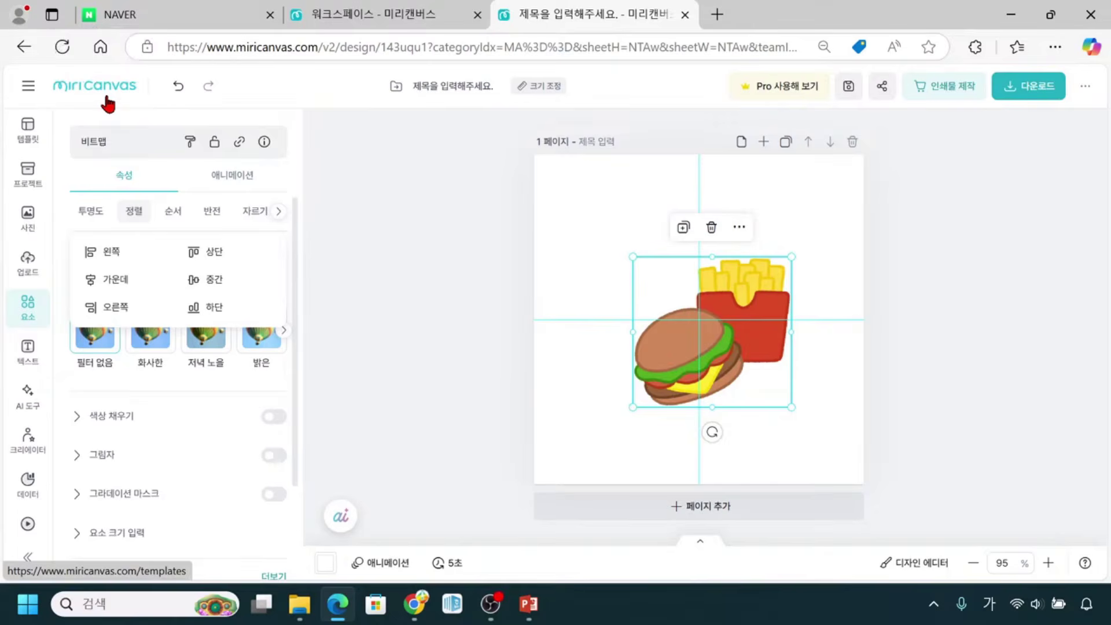
# Turn on the page guides from the program menu's guide settings
pyautogui.click(30, 95)
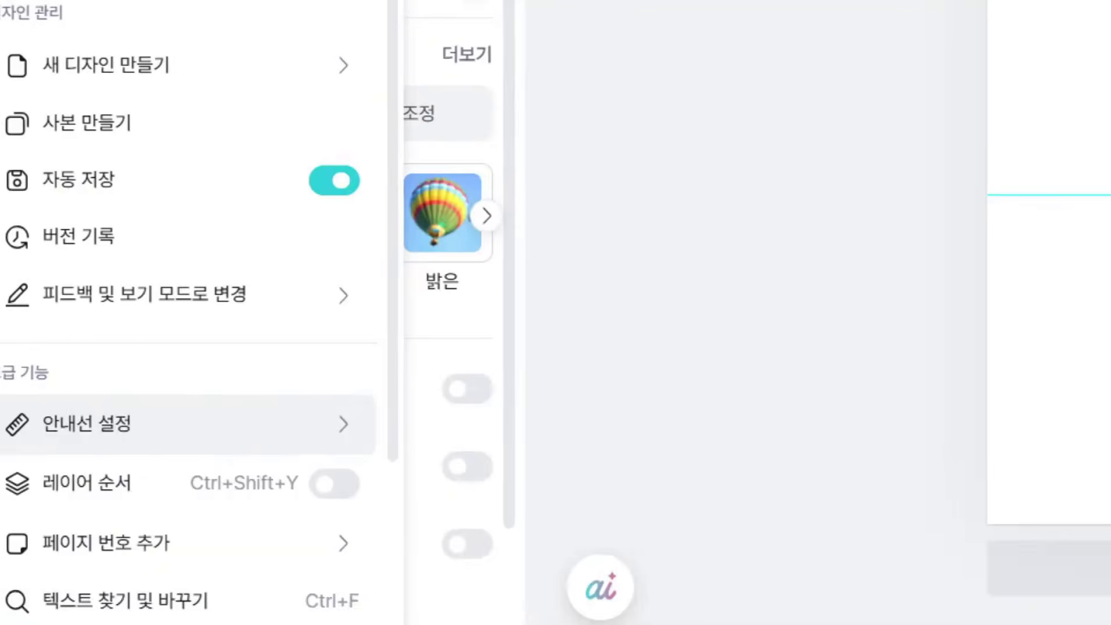
pyautogui.moveTo(82, 404)
pyautogui.mouseDown()
pyautogui.moveTo(168, 463)
pyautogui.moveTo(226, 464)
pyautogui.mouseUp()
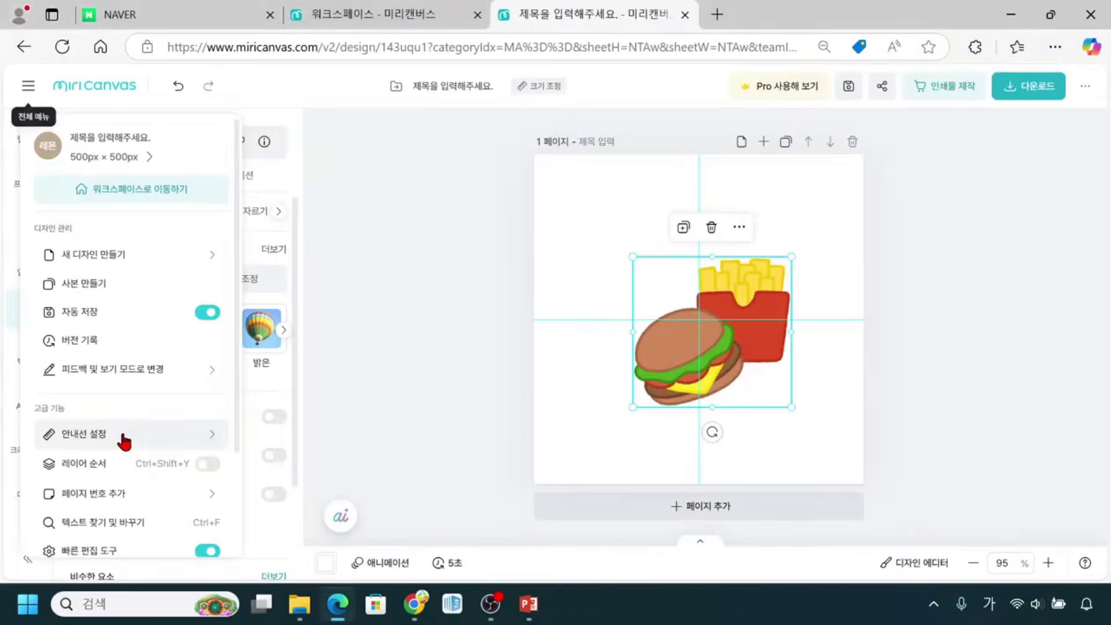
pyautogui.click(220, 435)
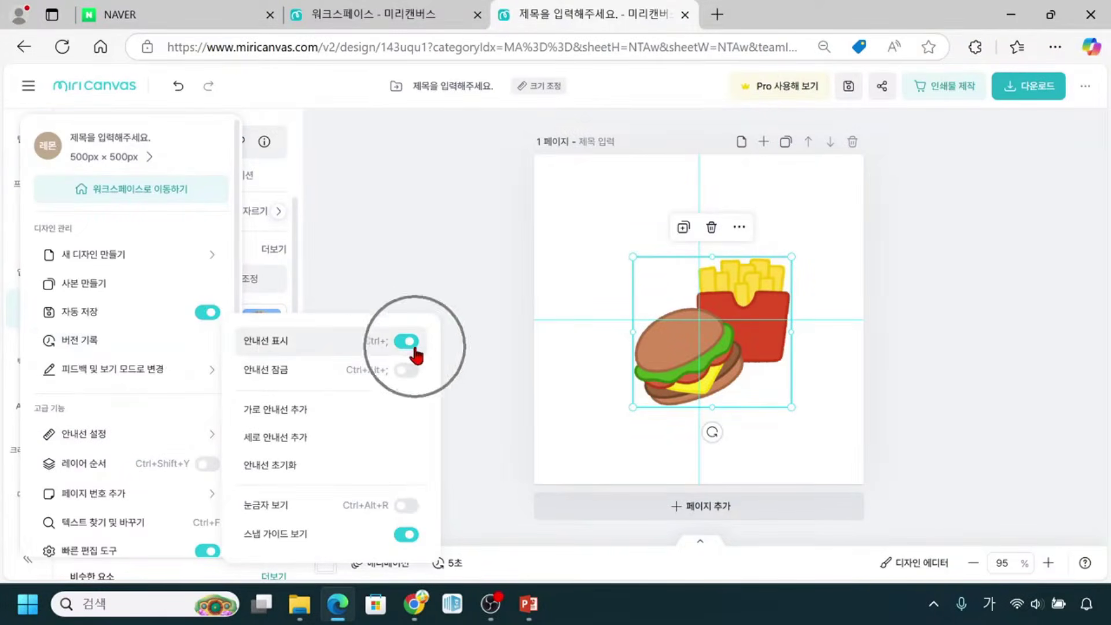
pyautogui.click(1015, 370)
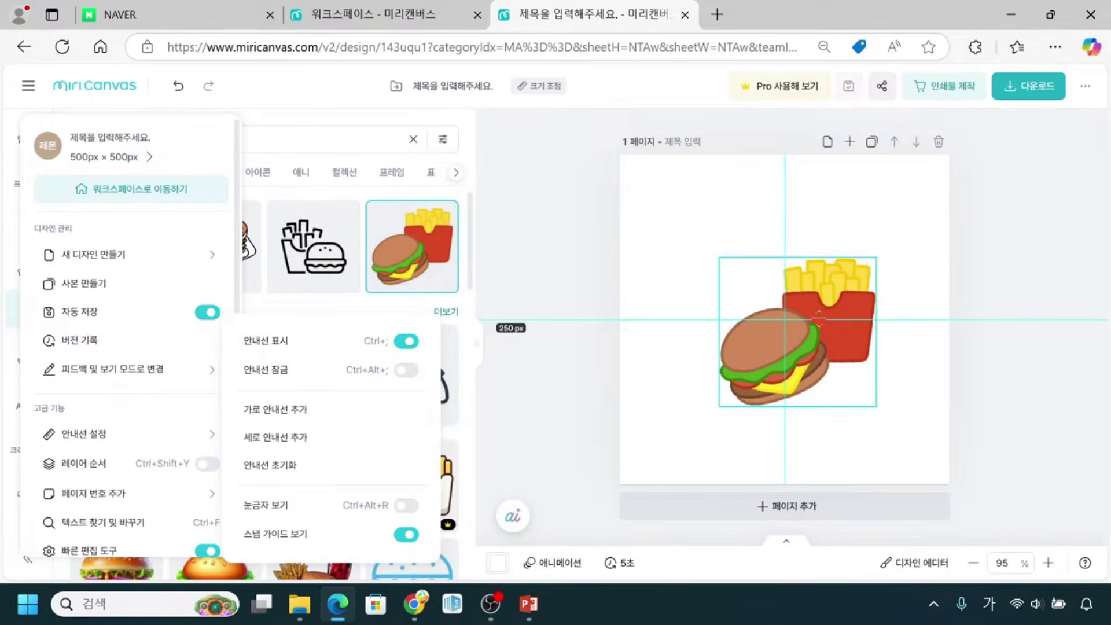
pyautogui.click(26, 91)
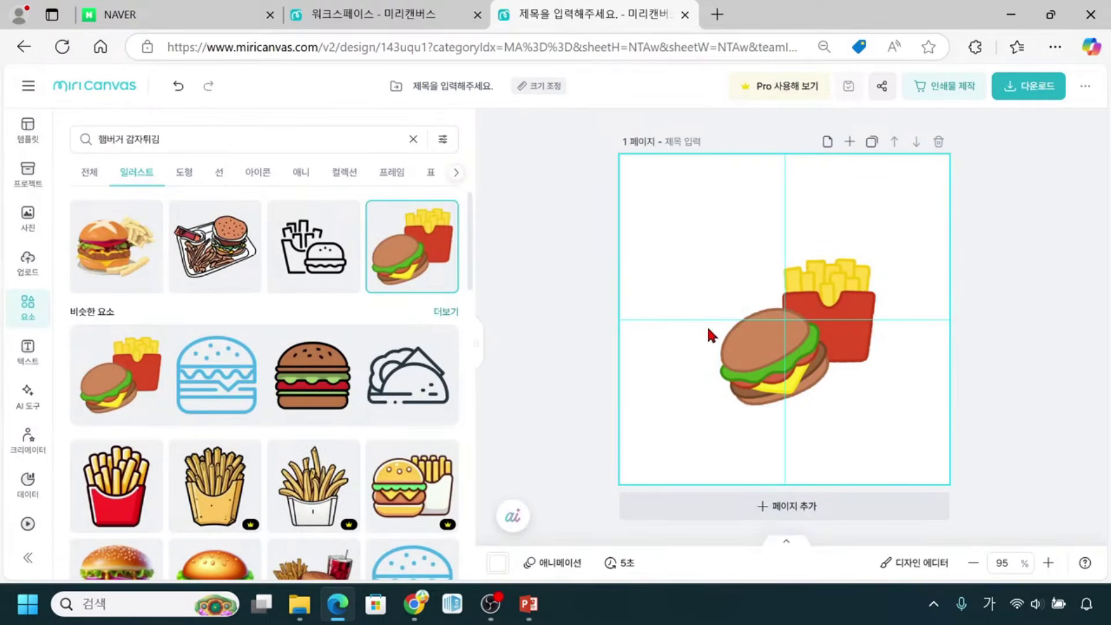
# Check the image against the page centre guides, then reselect the burger-and-fries image
pyautogui.moveTo(605, 317)
pyautogui.mouseDown()
pyautogui.moveTo(764, 332)
pyautogui.moveTo(975, 317)
pyautogui.mouseUp()
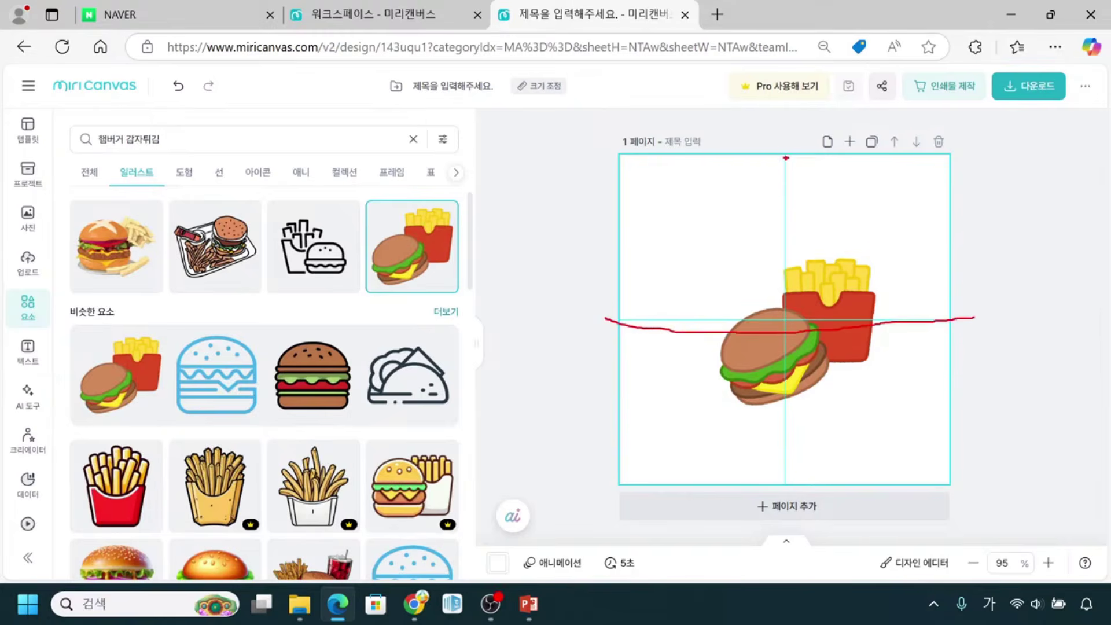
pyautogui.moveTo(783, 145)
pyautogui.mouseDown()
pyautogui.moveTo(797, 373)
pyautogui.moveTo(785, 488)
pyautogui.mouseUp()
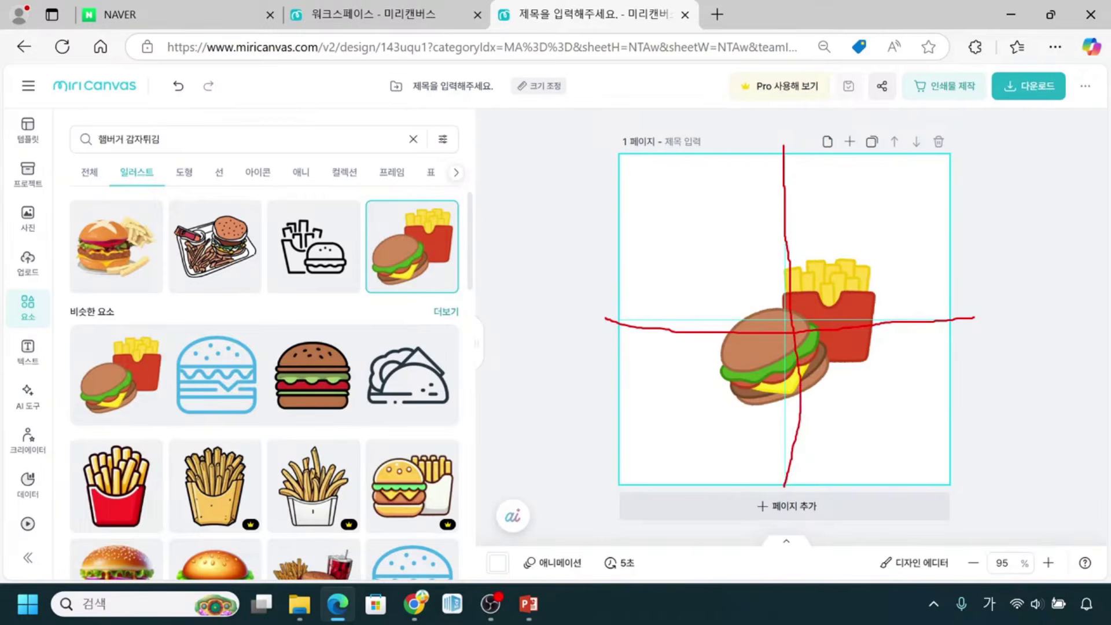
pyautogui.moveTo(623, 156)
pyautogui.mouseDown()
pyautogui.moveTo(778, 155)
pyautogui.moveTo(899, 138)
pyautogui.mouseUp()
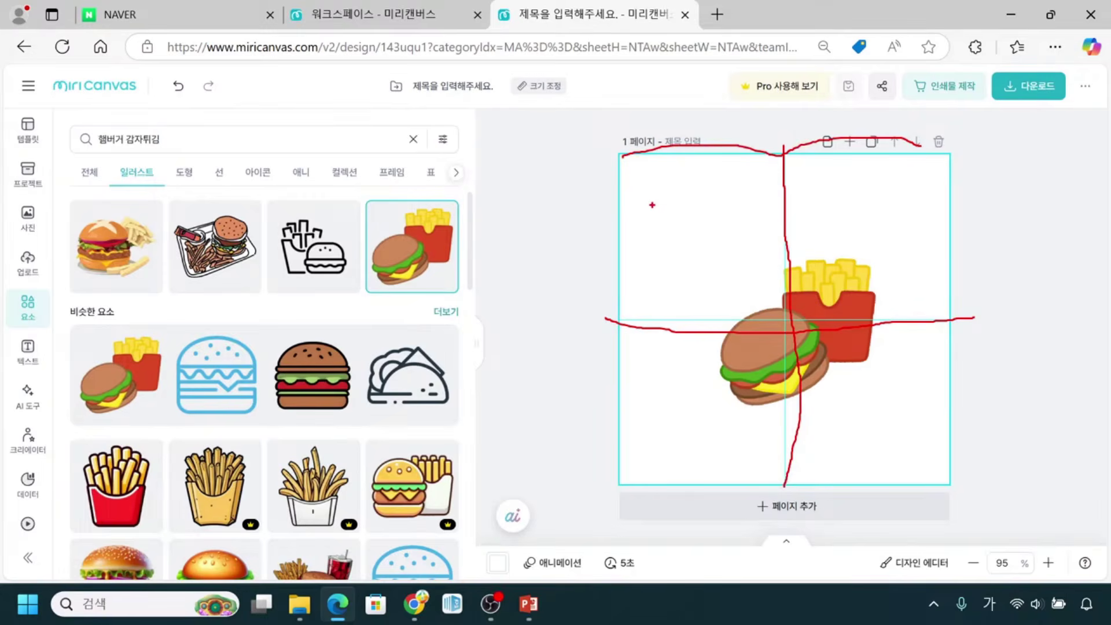
pyautogui.press('Escape')
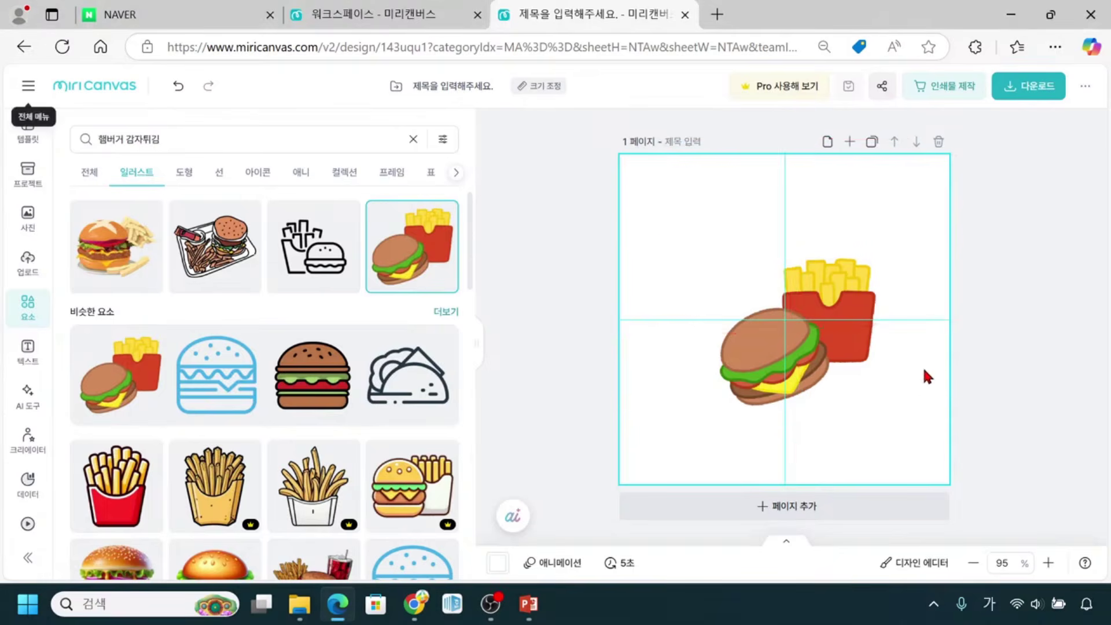
pyautogui.click(826, 360)
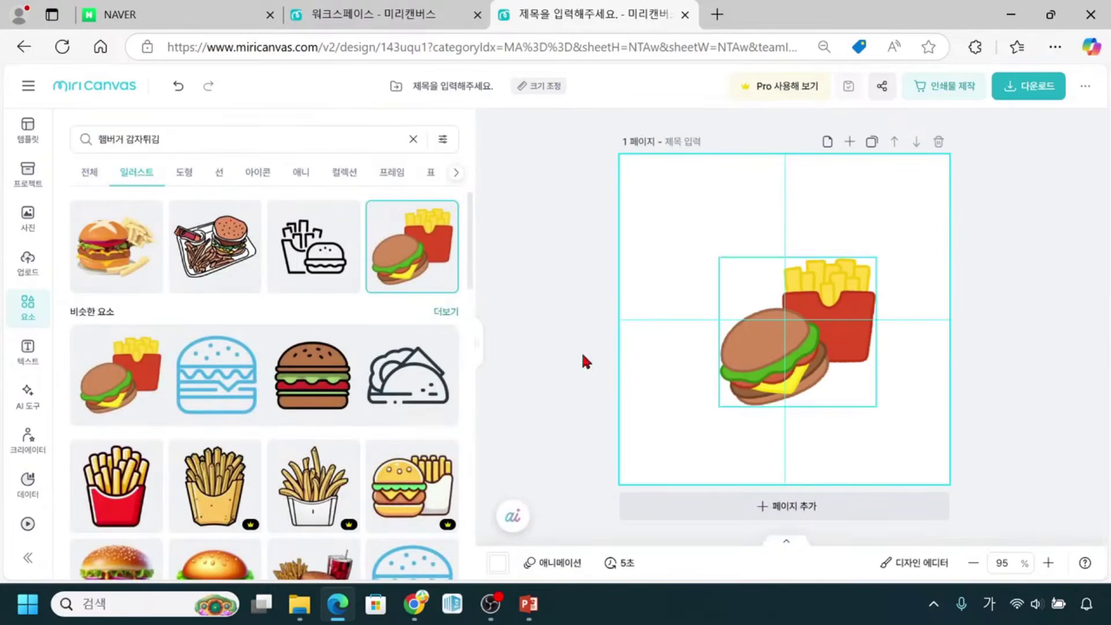
# Nudge the burger-and-fries illustration up-left, then right and down, on the page
pyautogui.moveTo(477, 348); pyautogui.dragTo(308, 348)
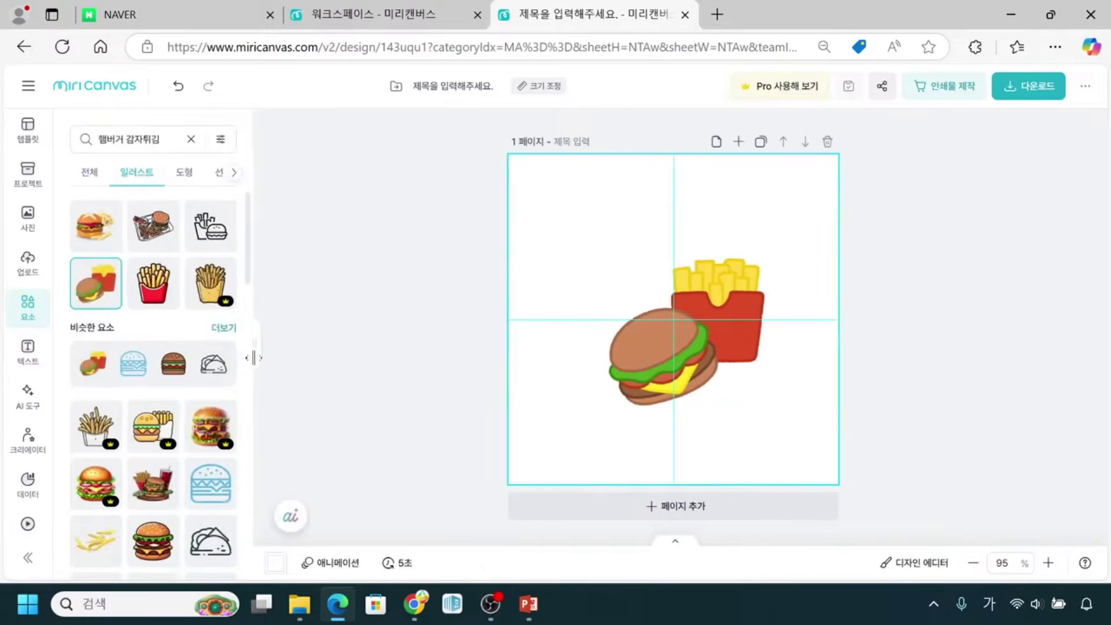
pyautogui.click(727, 301)
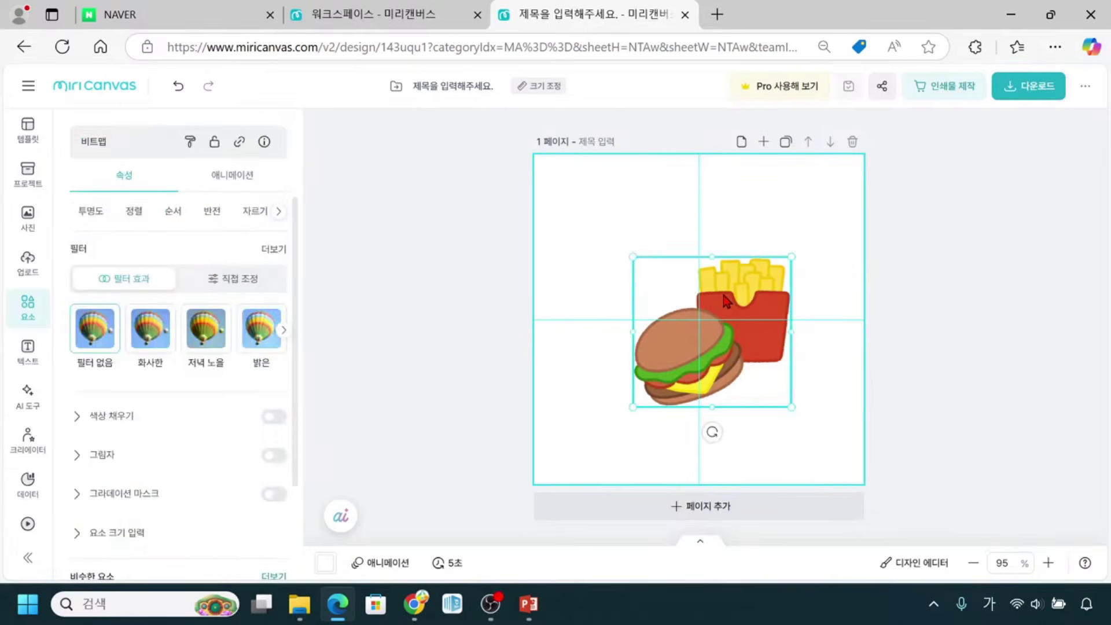
pyautogui.moveTo(727, 301); pyautogui.dragTo(716, 295)
pyautogui.moveTo(718, 295)
pyautogui.mouseDown()
pyautogui.moveTo(749, 298)
pyautogui.moveTo(767, 320)
pyautogui.moveTo(731, 283)
pyautogui.moveTo(716, 287)
pyautogui.mouseUp()
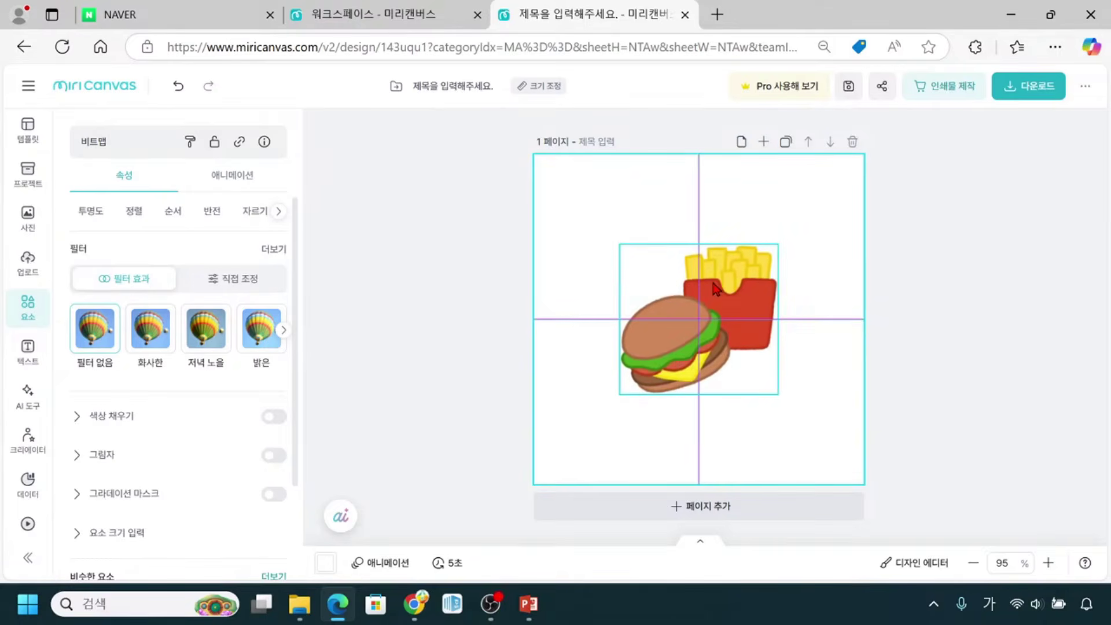
pyautogui.hotkey('ctrl', '1')
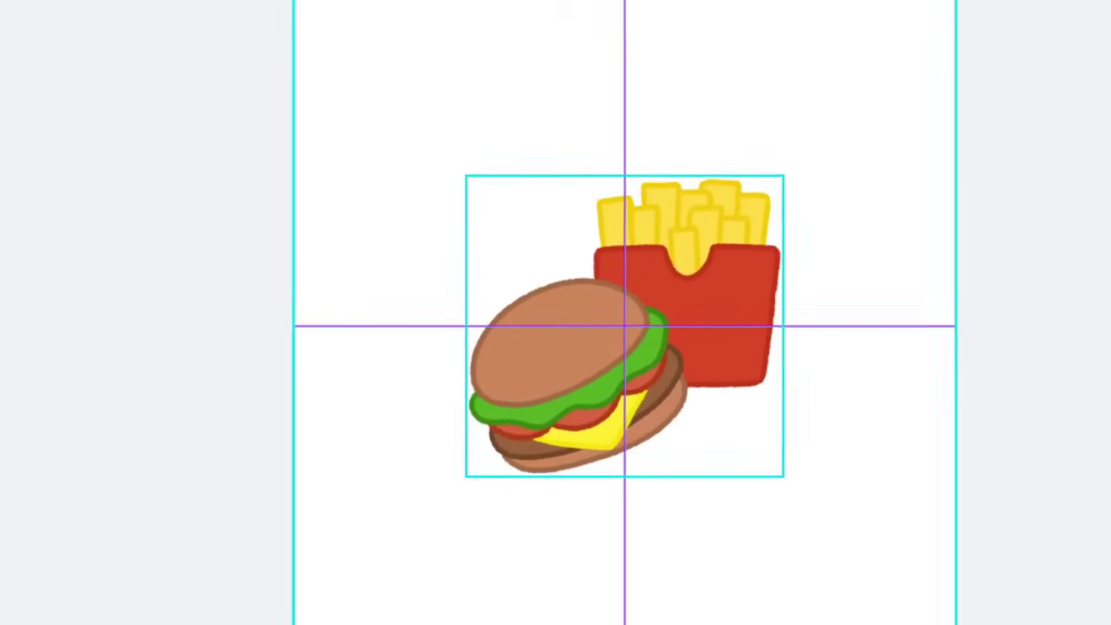
pyautogui.click(789, 306)
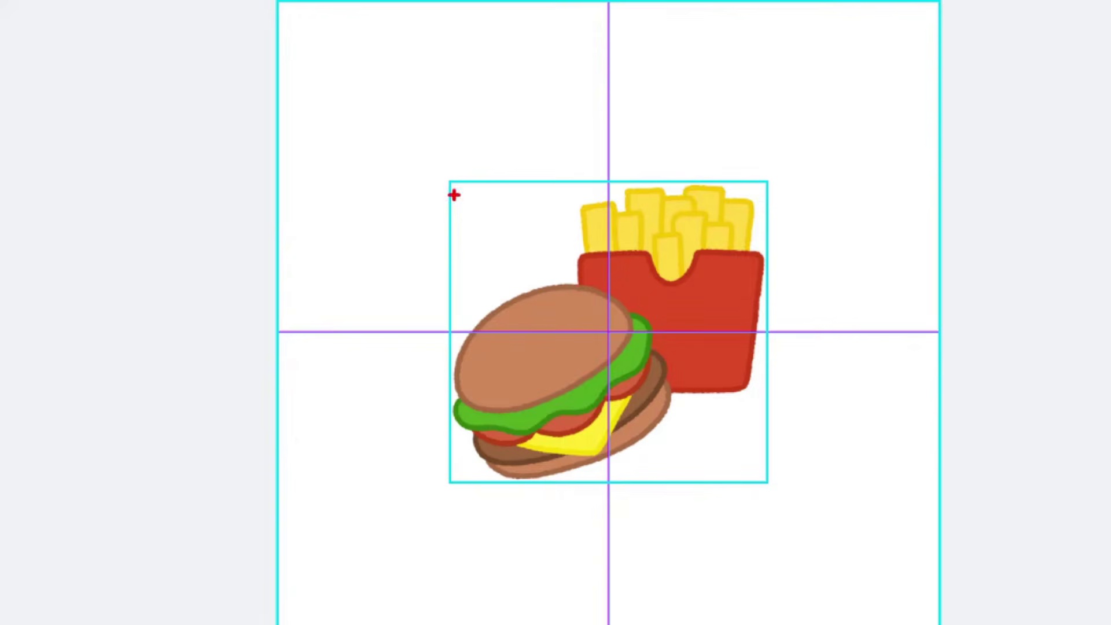
pyautogui.moveTo(450, 181)
pyautogui.mouseDown()
pyautogui.moveTo(453, 230)
pyautogui.moveTo(610, 434)
pyautogui.moveTo(769, 480)
pyautogui.mouseUp()
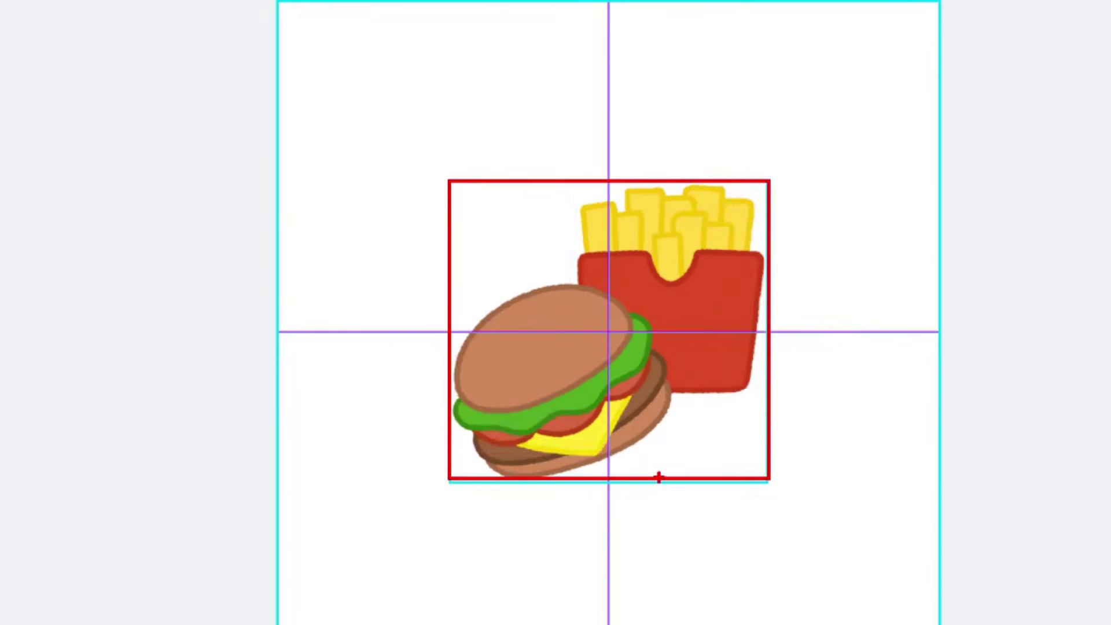
pyautogui.press('Escape')
# Move the illustration to the upper-right, then snap it back onto the page centre guides
pyautogui.moveTo(734, 385); pyautogui.dragTo(786, 234)
pyautogui.click(622, 321)
pyautogui.press('ctrl')
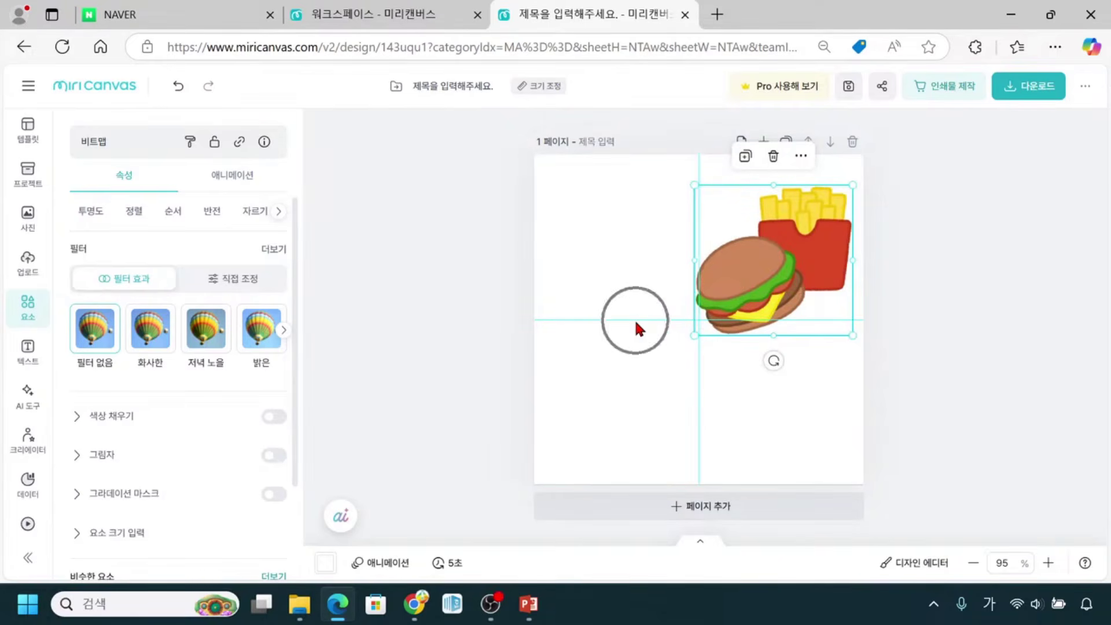
pyautogui.moveTo(786, 264); pyautogui.dragTo(715, 318)
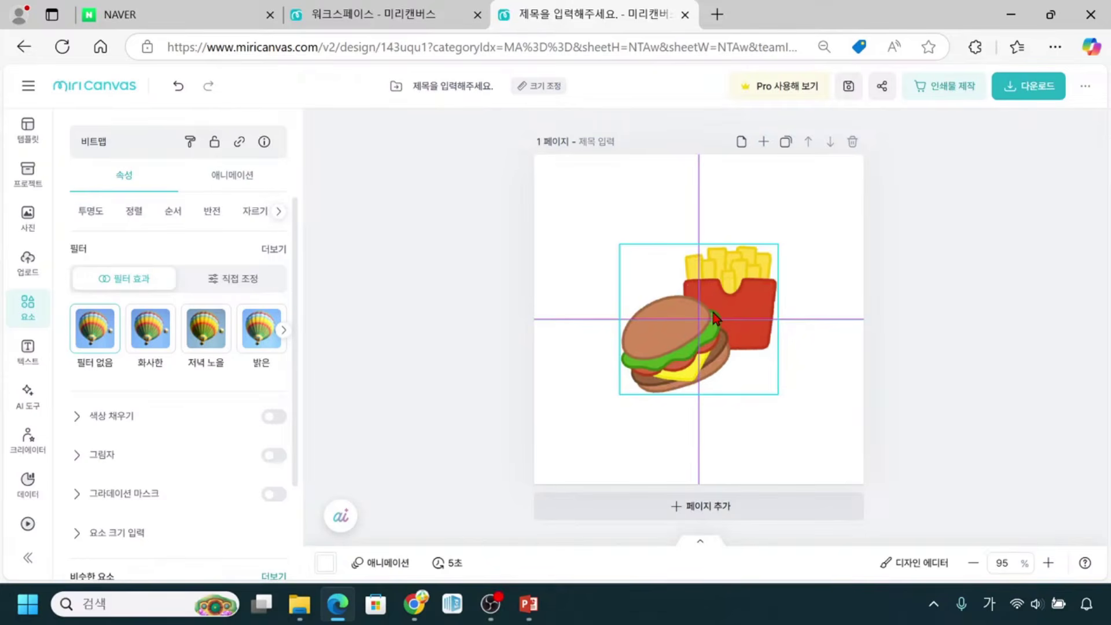
pyautogui.moveTo(716, 318); pyautogui.dragTo(715, 318)
pyautogui.moveTo(716, 317); pyautogui.dragTo(716, 317)
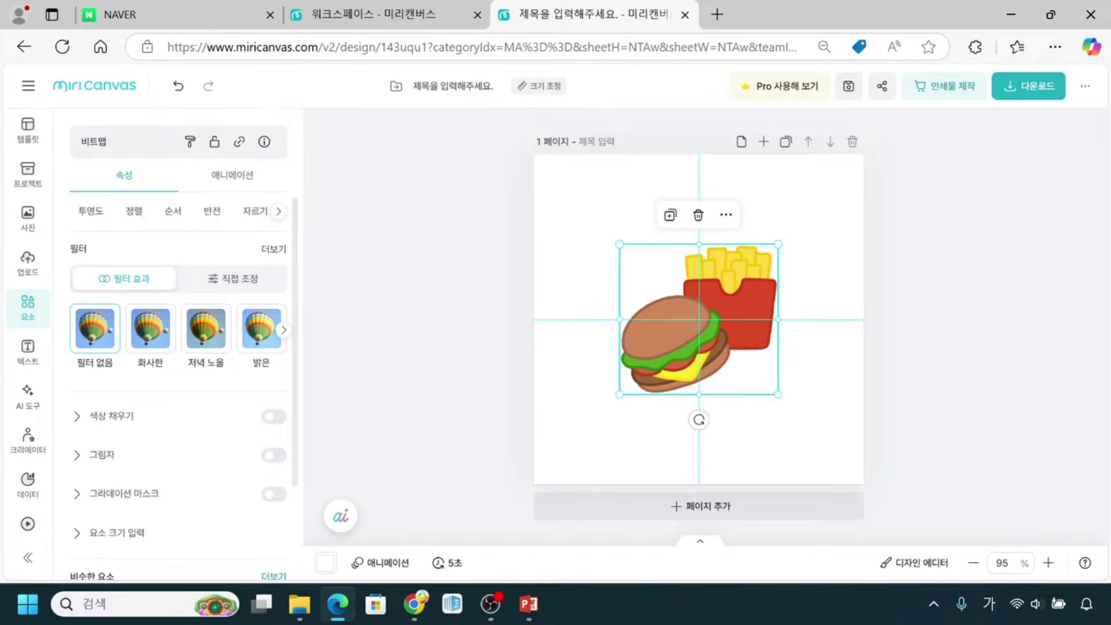
# Reselect the centred illustration and bring up its 정렬 alignment options
pyautogui.click(658, 322)
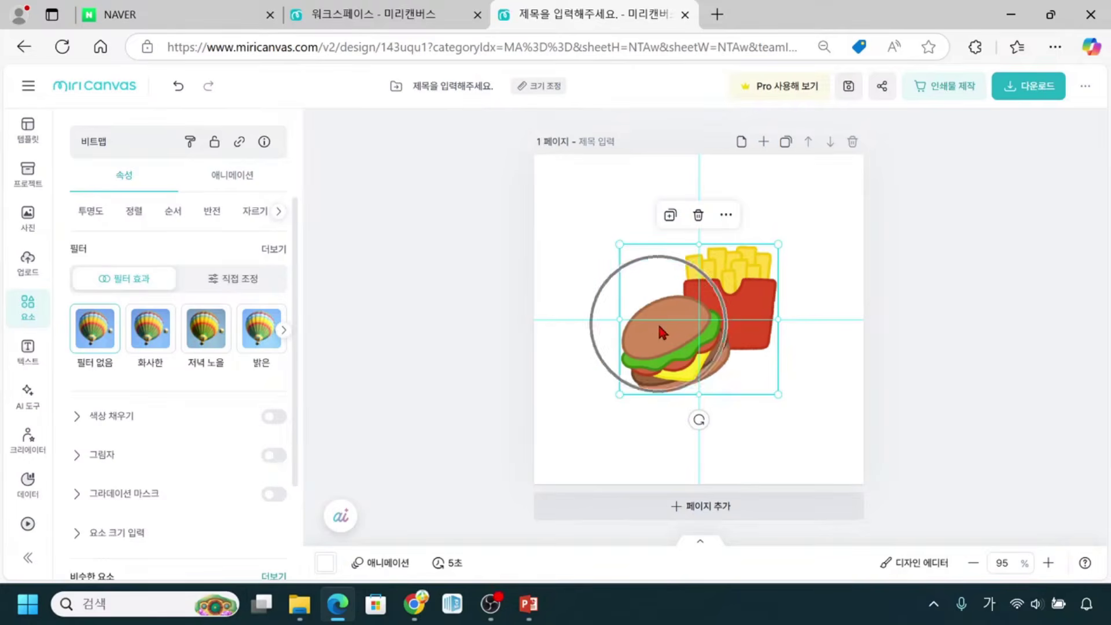
pyautogui.click(659, 322)
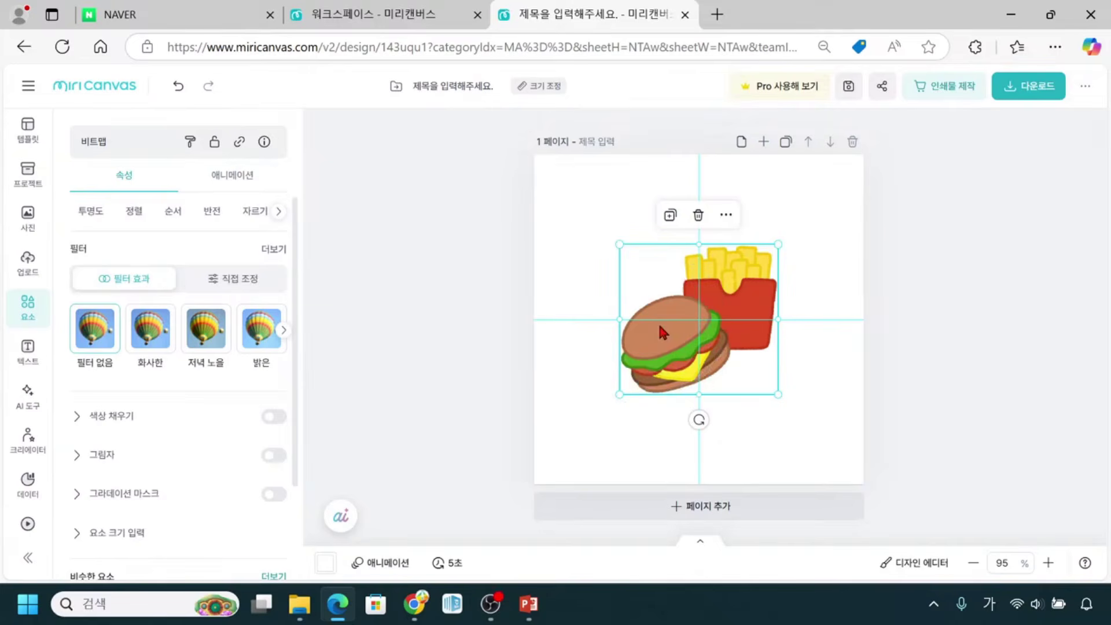
pyautogui.click(673, 282)
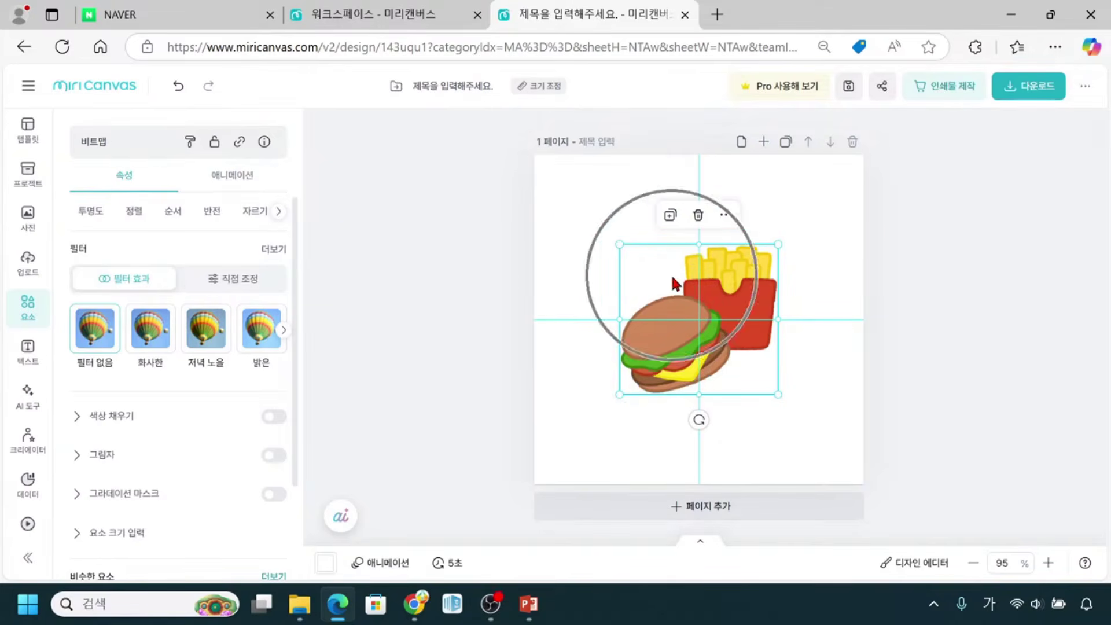
pyautogui.click(122, 187)
pyautogui.click(133, 215)
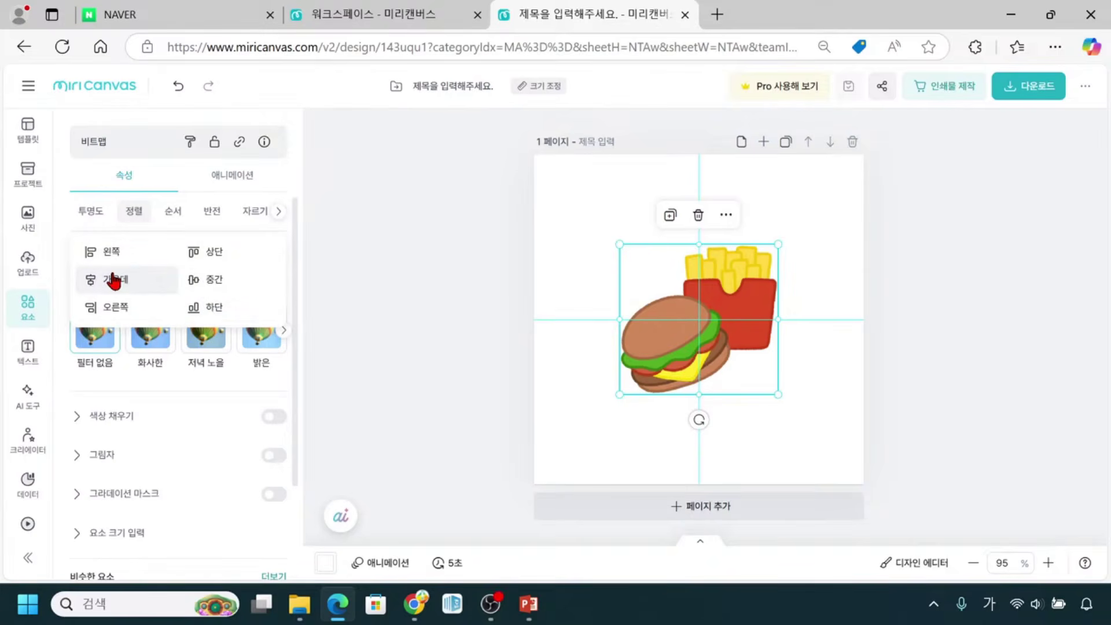
# Switch from the 순서 layer-order options to the 반전 flip options for the illustration
pyautogui.click(176, 213)
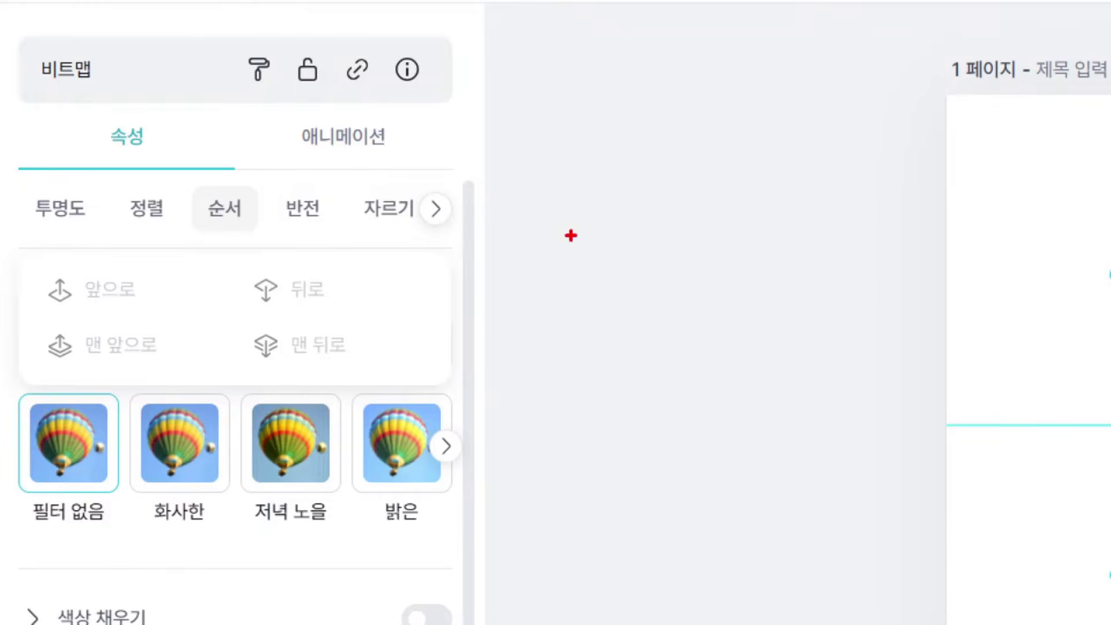
pyautogui.moveTo(519, 240); pyautogui.dragTo(631, 324)
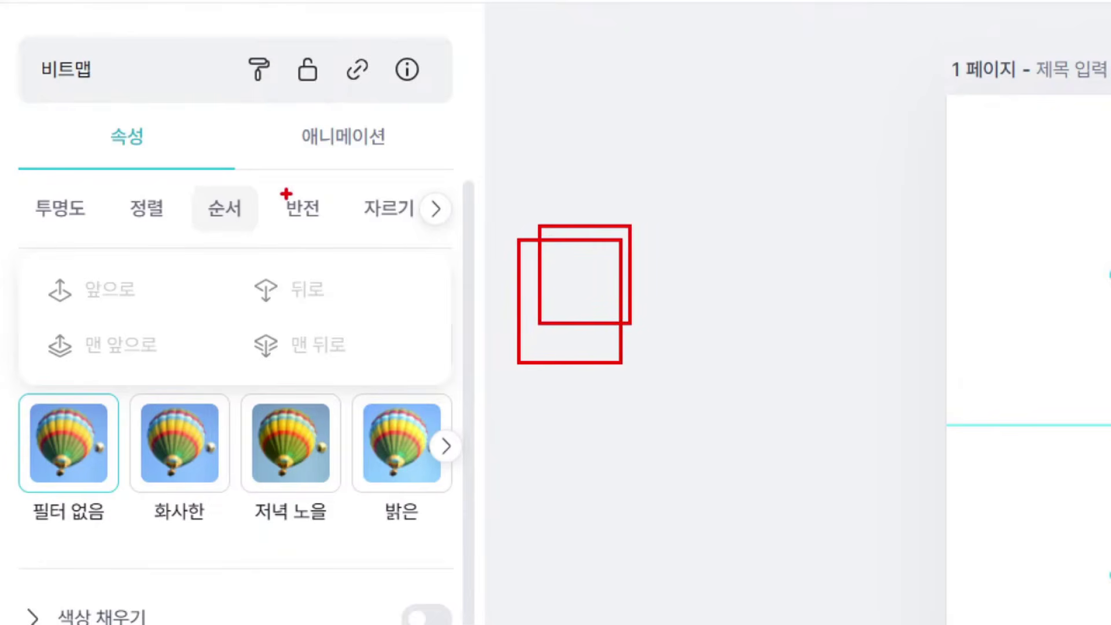
pyautogui.moveTo(277, 189); pyautogui.dragTo(346, 235)
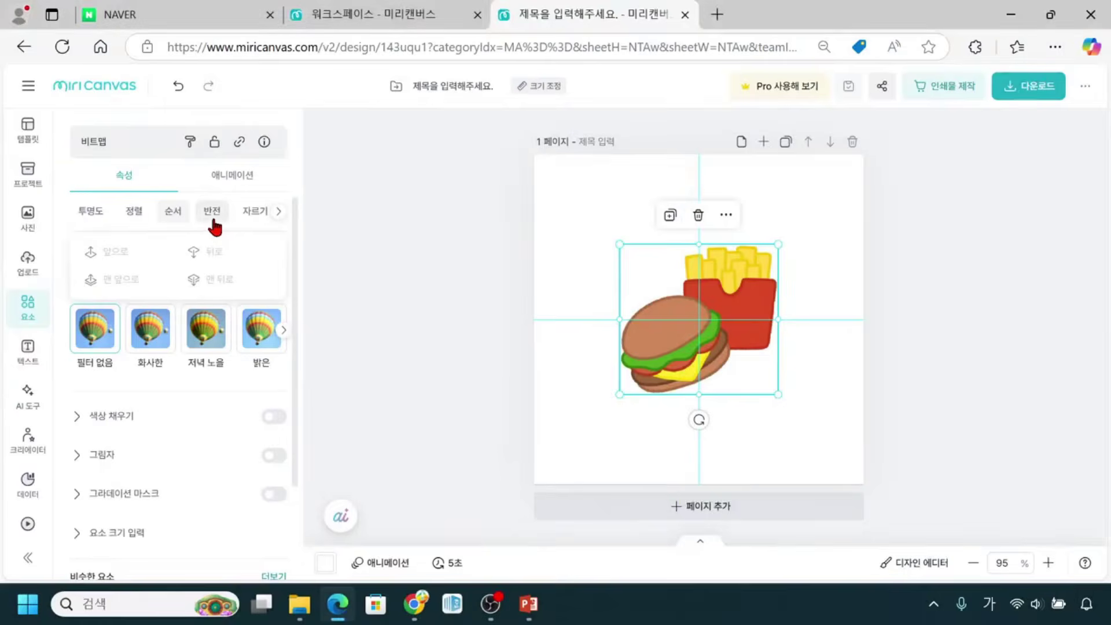
pyautogui.click(303, 212)
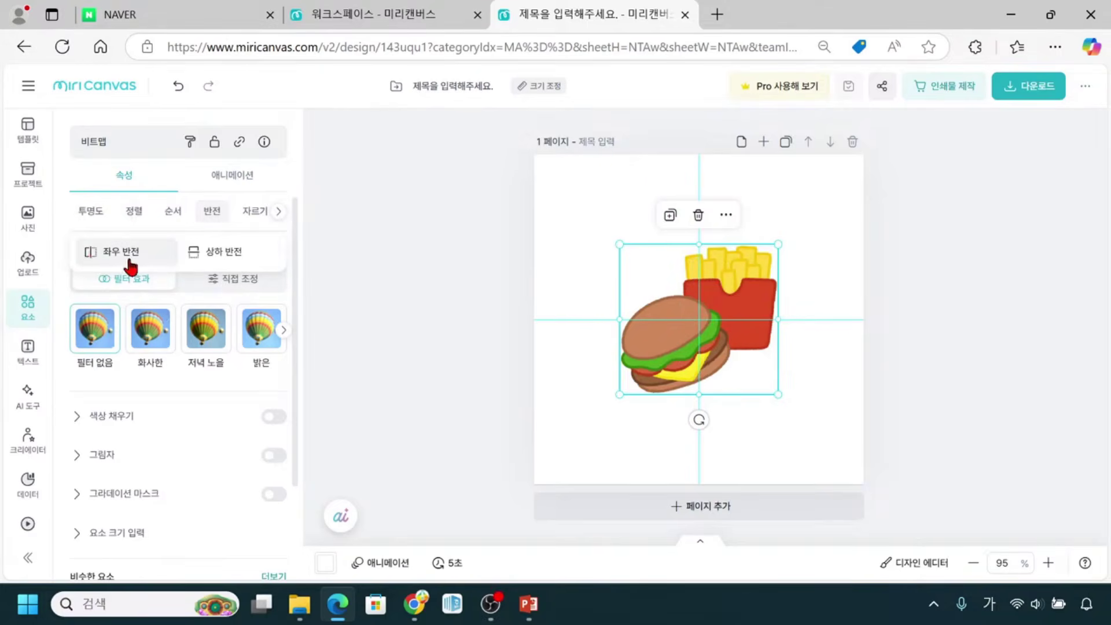
# Test 좌우 반전 and 상하 반전 on the illustration, returning it upright
pyautogui.click(683, 356)
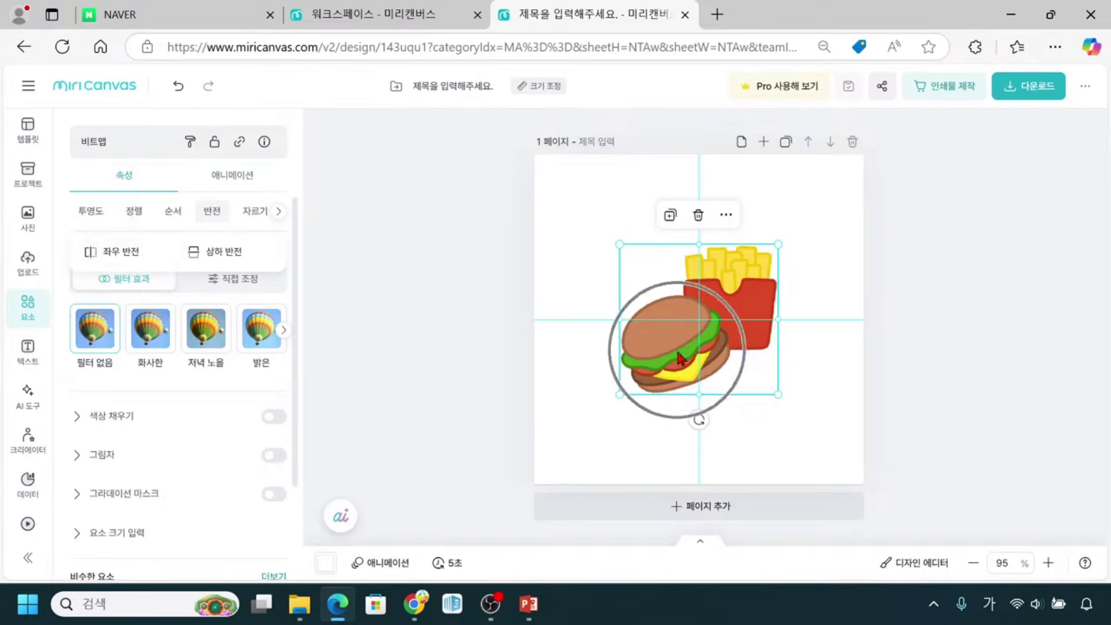
pyautogui.click(110, 252)
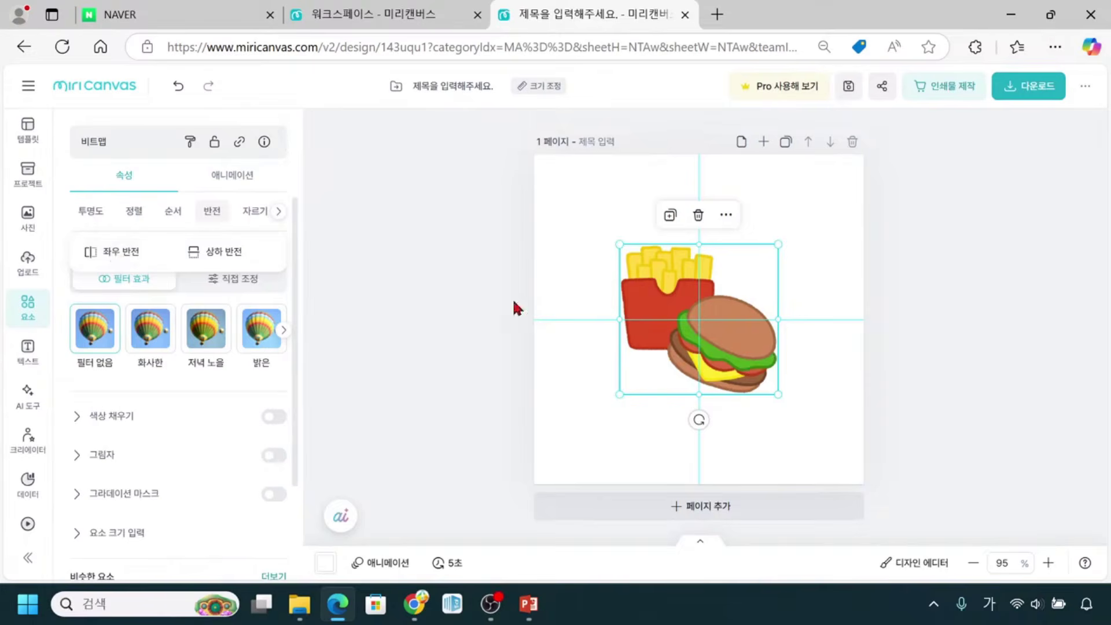
pyautogui.click(211, 254)
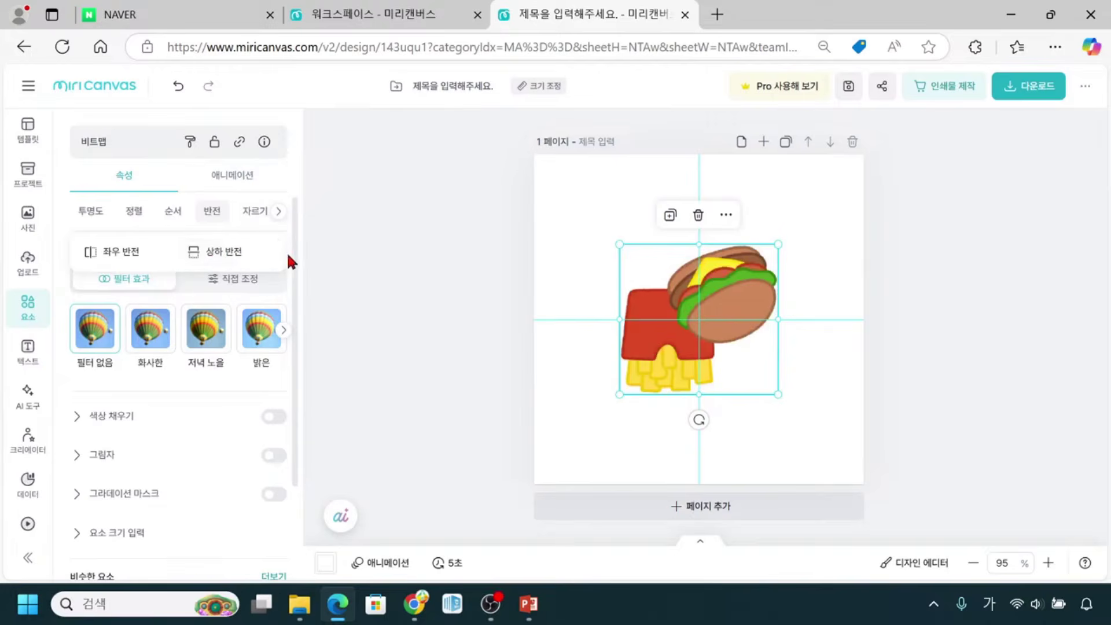
pyautogui.click(138, 259)
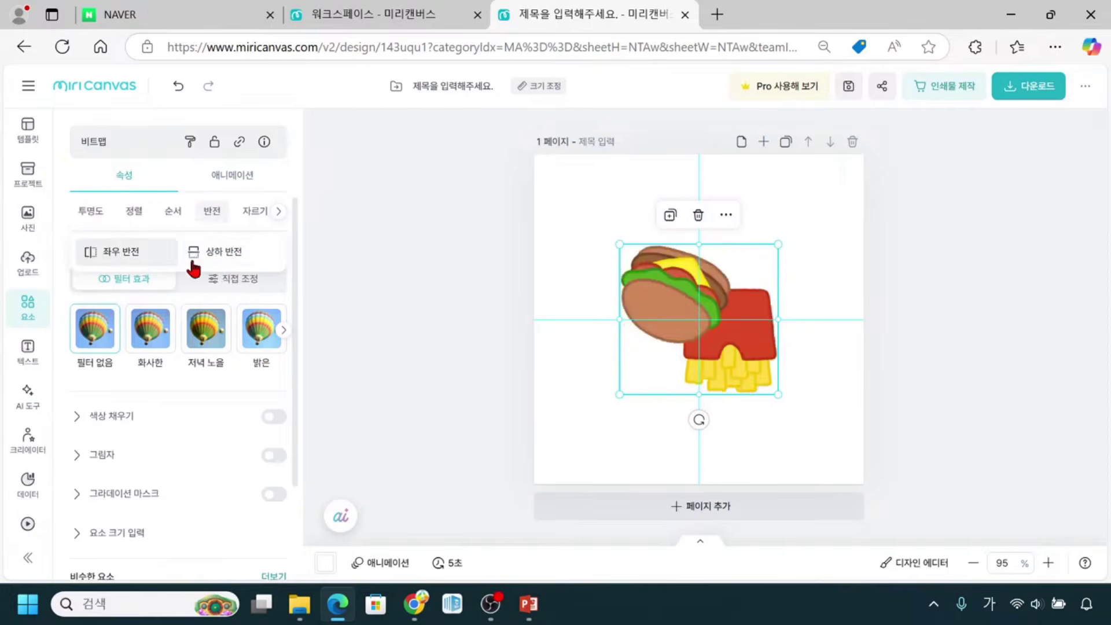
pyautogui.click(204, 264)
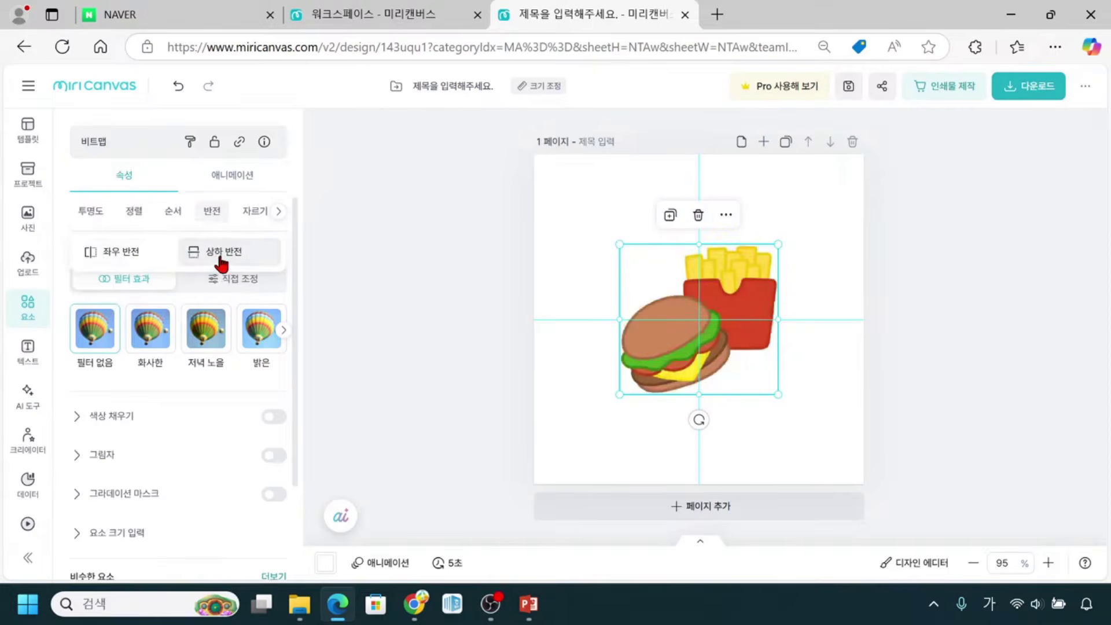
# Mirror the illustration with 좌우 반전 so the fries sit left, then enter 자르기 crop mode
pyautogui.click(222, 263)
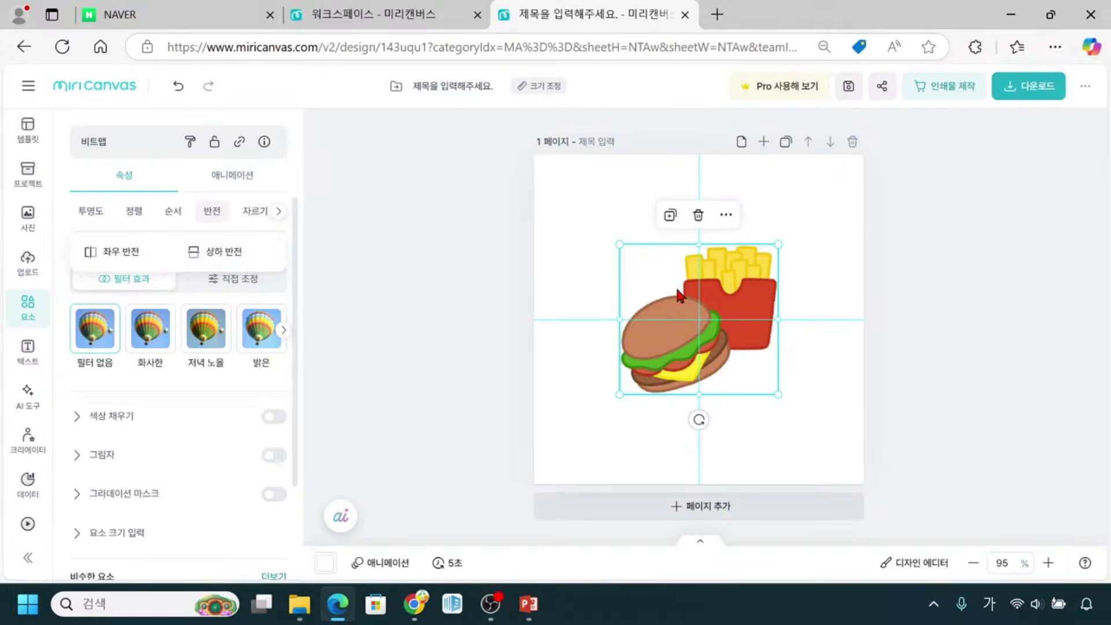
pyautogui.click(698, 359)
pyautogui.click(742, 353)
pyautogui.click(112, 258)
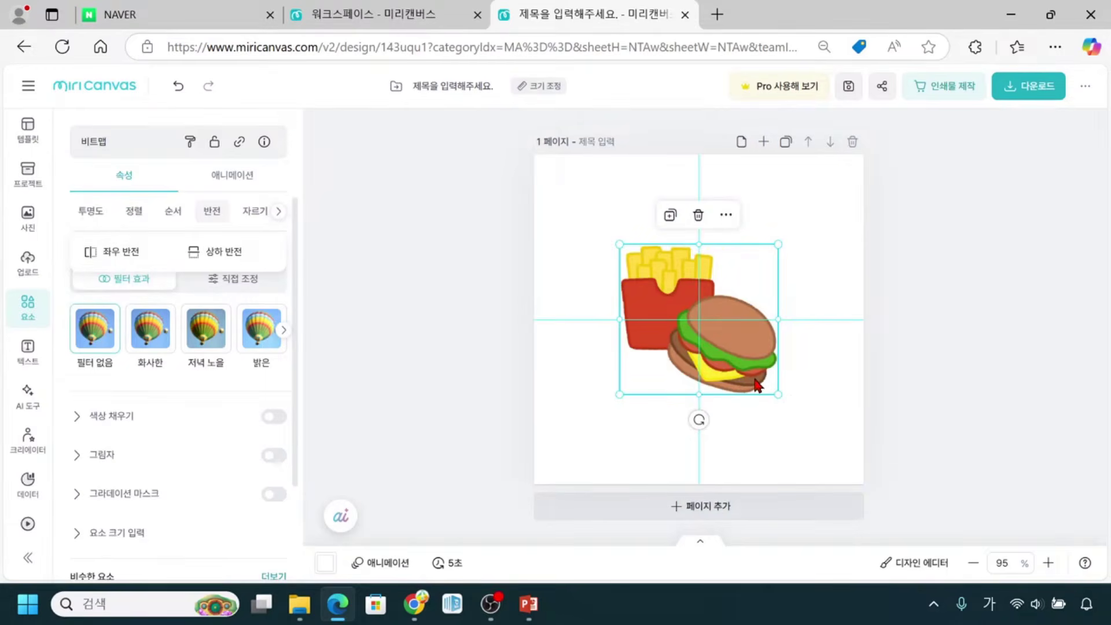
pyautogui.click(256, 222)
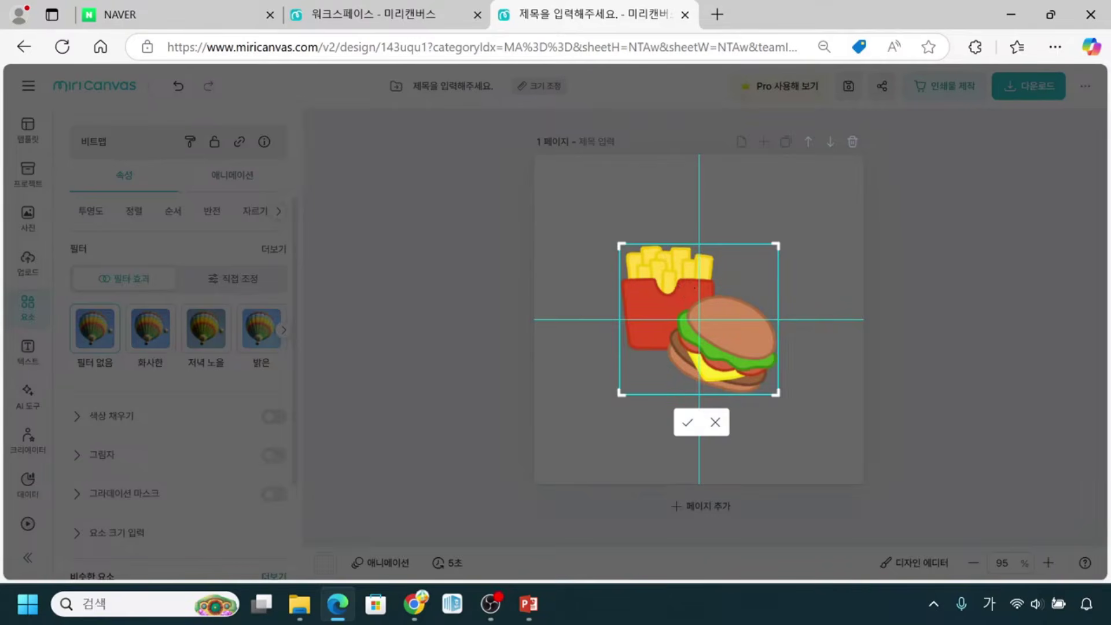
pyautogui.moveTo(407, 214); pyautogui.dragTo(532, 350)
pyautogui.moveTo(469, 257)
pyautogui.mouseDown()
pyautogui.moveTo(457, 284)
pyautogui.moveTo(483, 256)
pyautogui.moveTo(430, 323)
pyautogui.mouseUp()
pyautogui.moveTo(485, 288); pyautogui.dragTo(536, 341)
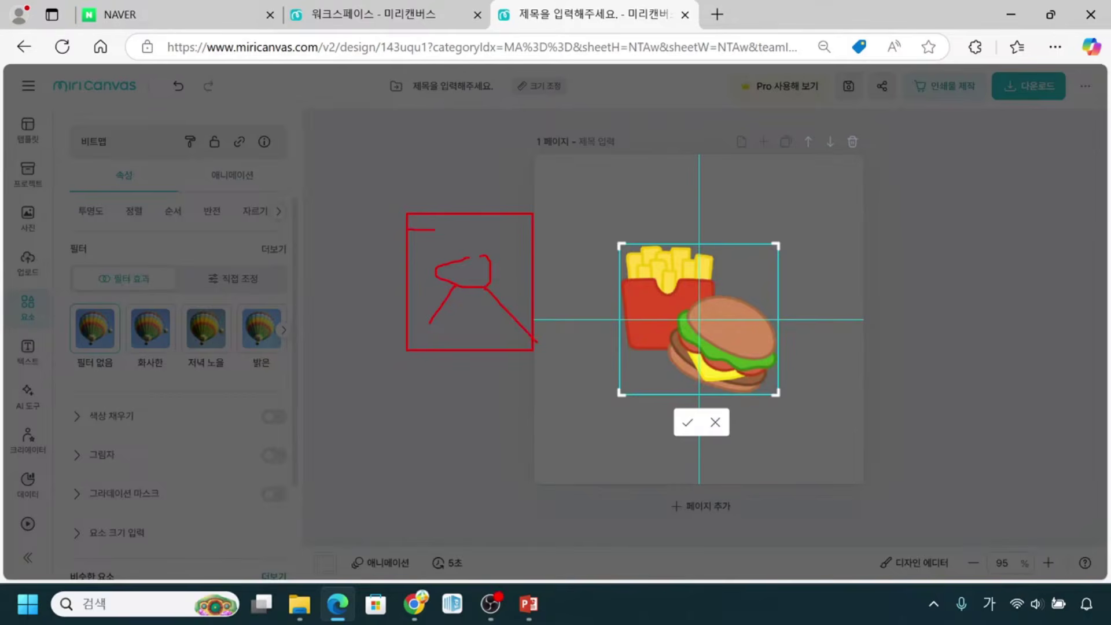
pyautogui.moveTo(446, 201)
pyautogui.mouseDown()
pyautogui.moveTo(401, 230)
pyautogui.moveTo(444, 239)
pyautogui.mouseUp()
pyautogui.moveTo(389, 235); pyautogui.dragTo(541, 236)
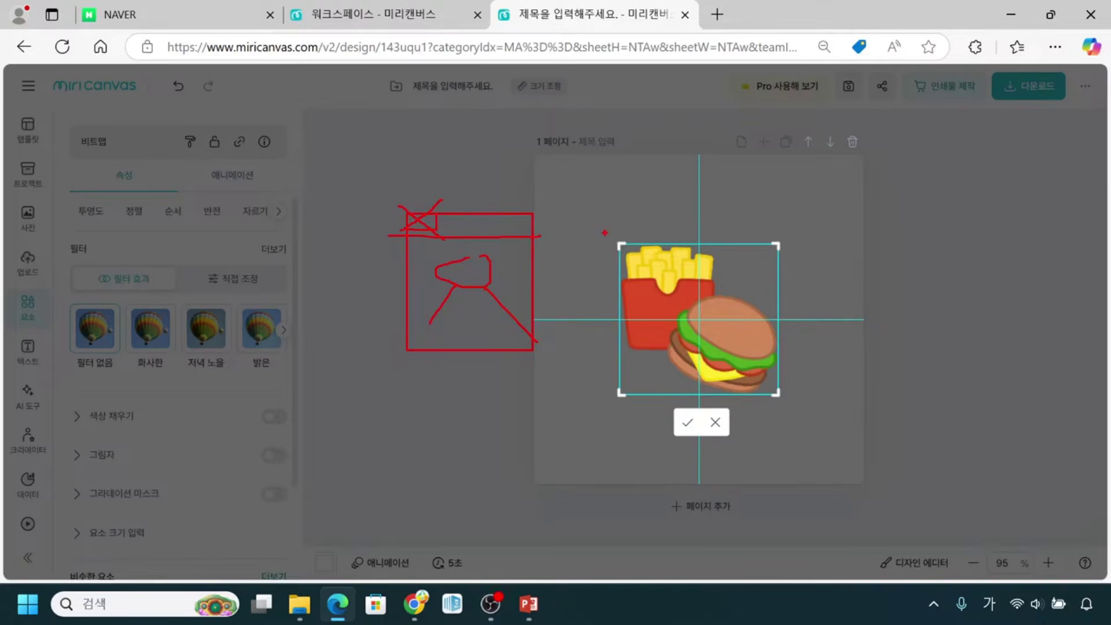
pyautogui.press('e')
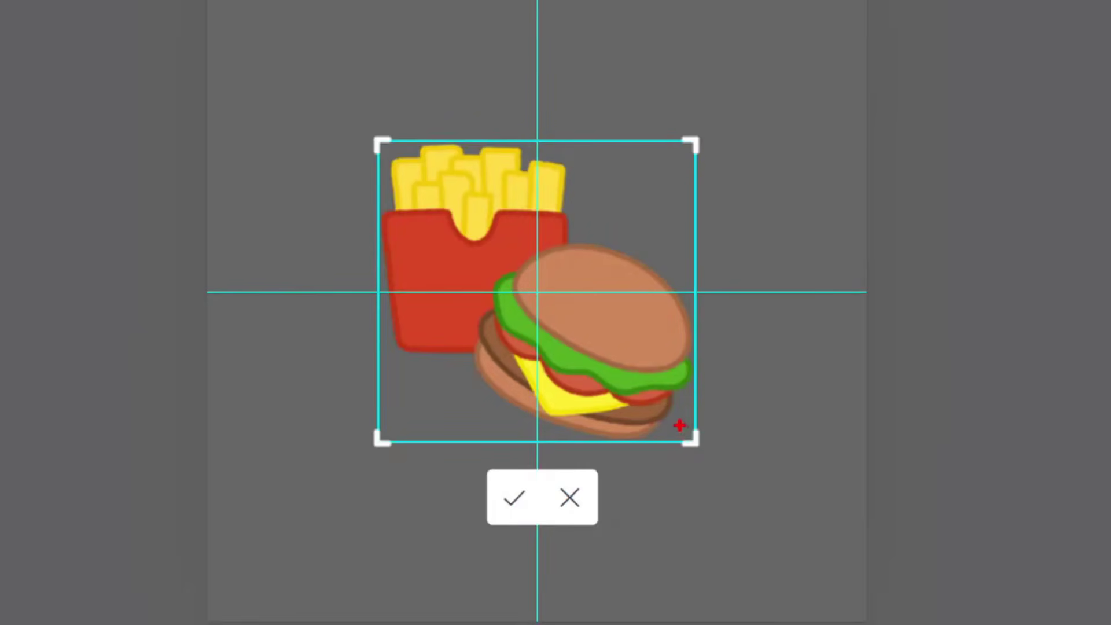
# Crop the mirrored illustration in from the right and top edges and apply the crop
pyautogui.moveTo(680, 428)
pyautogui.mouseDown()
pyautogui.moveTo(713, 454)
pyautogui.moveTo(681, 427)
pyautogui.moveTo(637, 440)
pyautogui.moveTo(648, 429)
pyautogui.moveTo(634, 443)
pyautogui.moveTo(659, 456)
pyautogui.mouseUp()
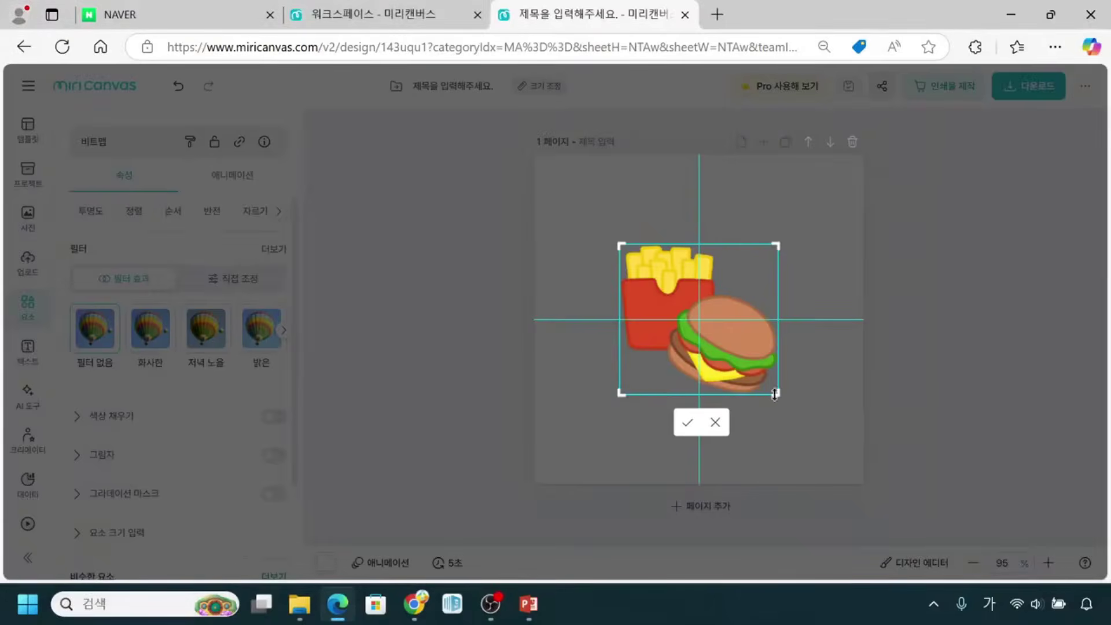
pyautogui.moveTo(776, 395); pyautogui.dragTo(745, 398)
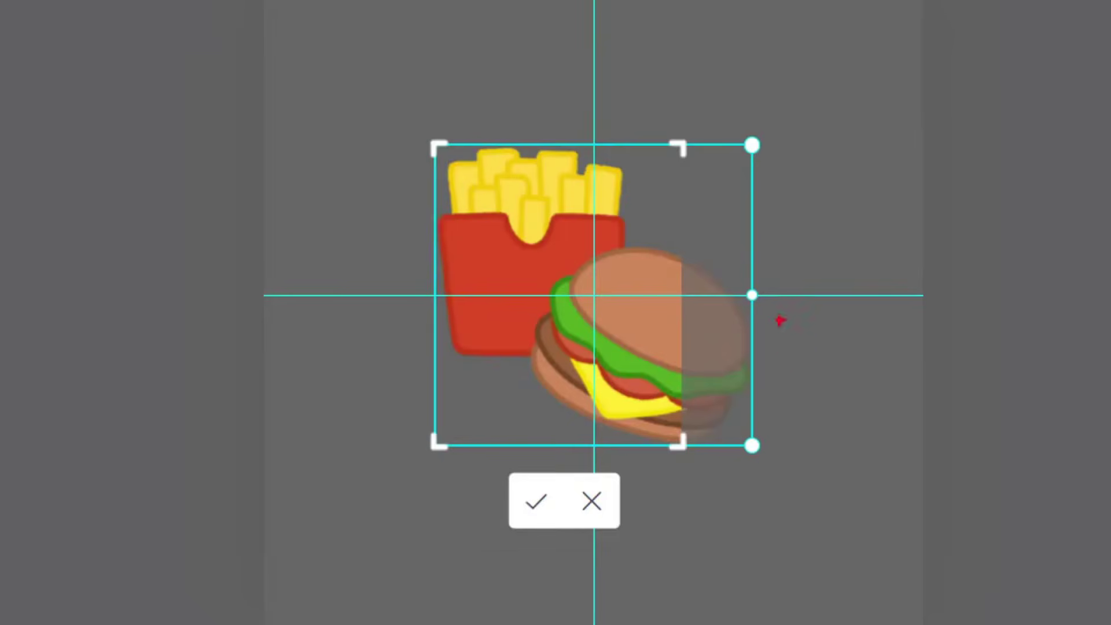
pyautogui.moveTo(713, 217); pyautogui.dragTo(701, 351)
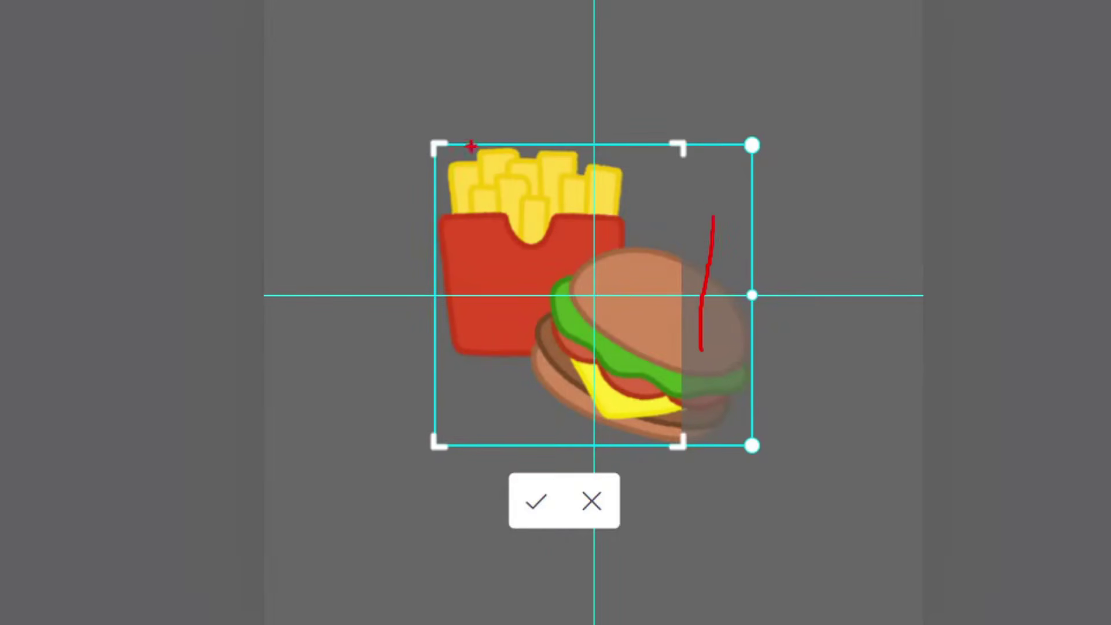
pyautogui.moveTo(429, 146)
pyautogui.mouseDown()
pyautogui.moveTo(546, 347)
pyautogui.moveTo(681, 441)
pyautogui.mouseUp()
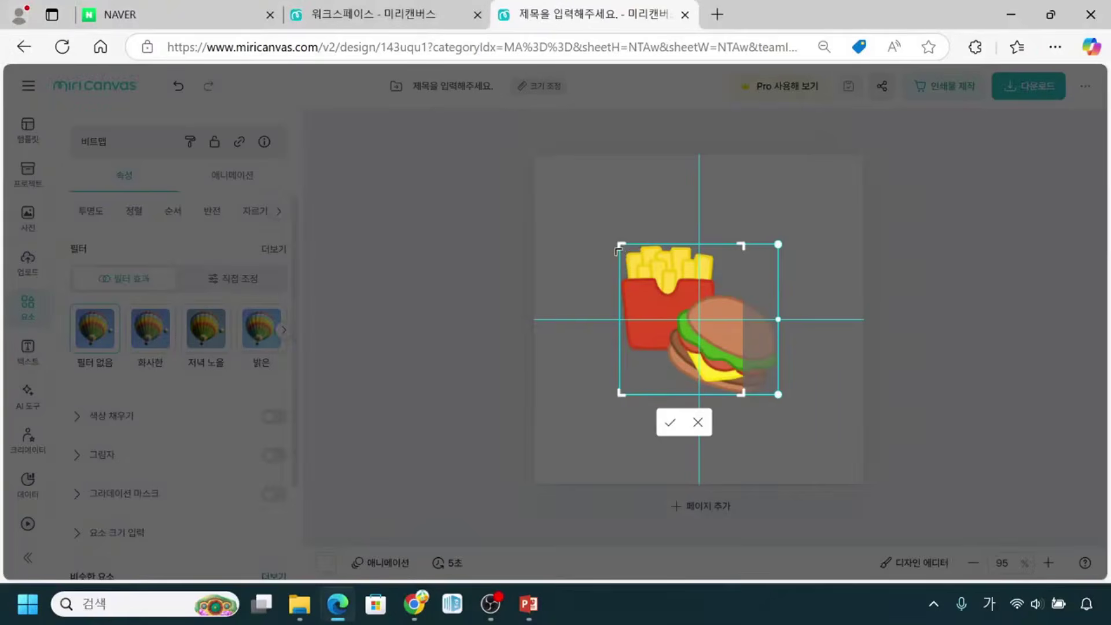
pyautogui.moveTo(618, 249); pyautogui.dragTo(629, 269)
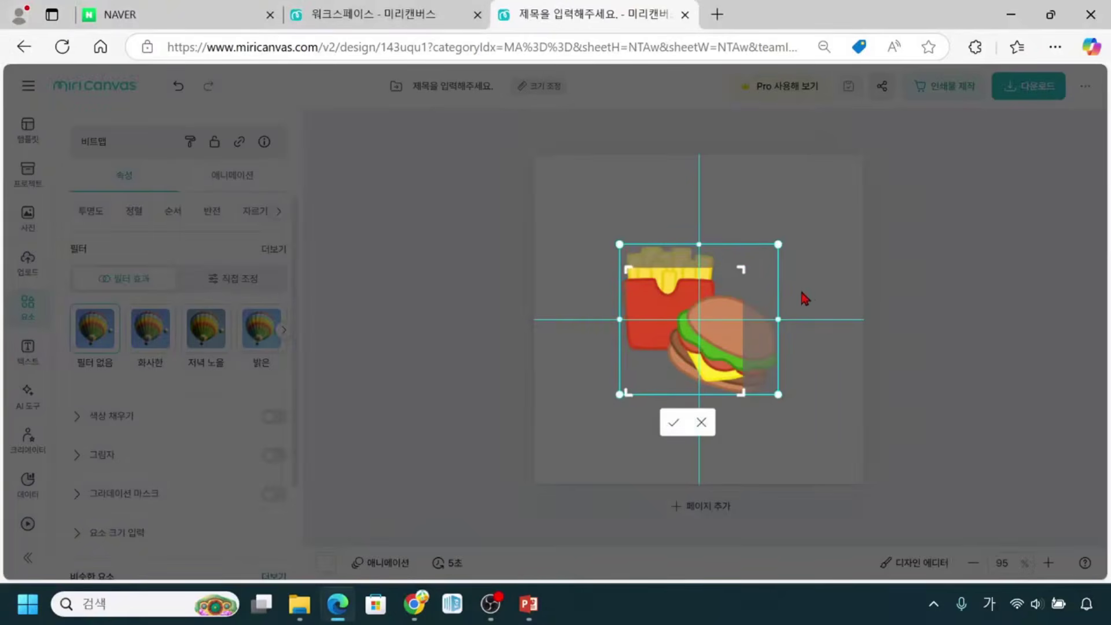
pyautogui.press('ctrl')
pyautogui.press('ctrl')
pyautogui.click(673, 427)
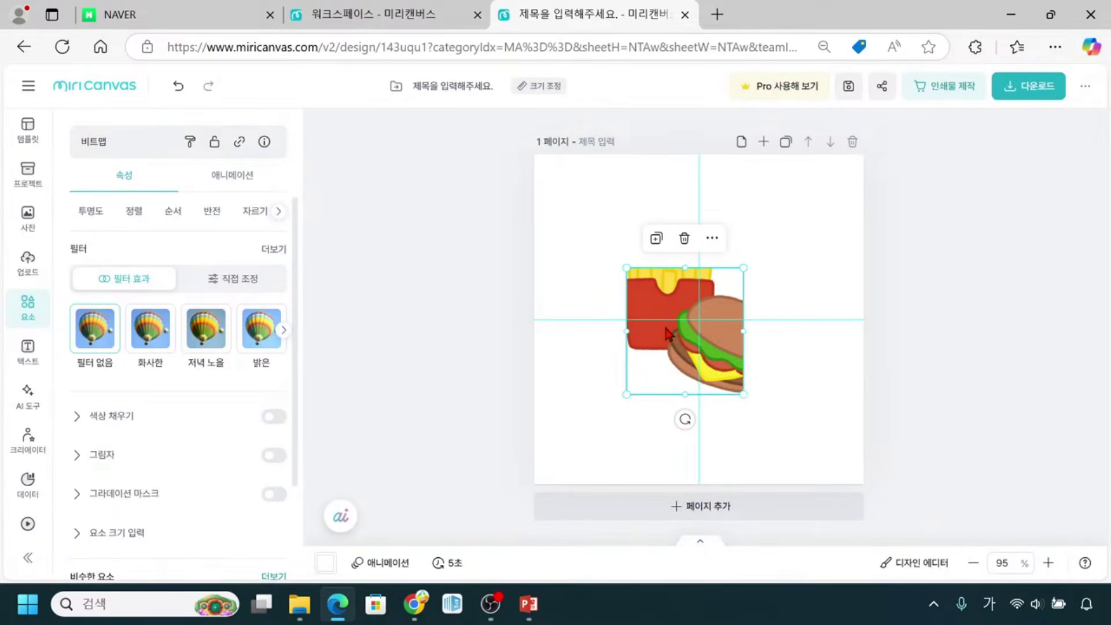
# Undo to restore the illustration's larger size, then choose 배경으로 만들기 from the extra options
pyautogui.click(653, 302)
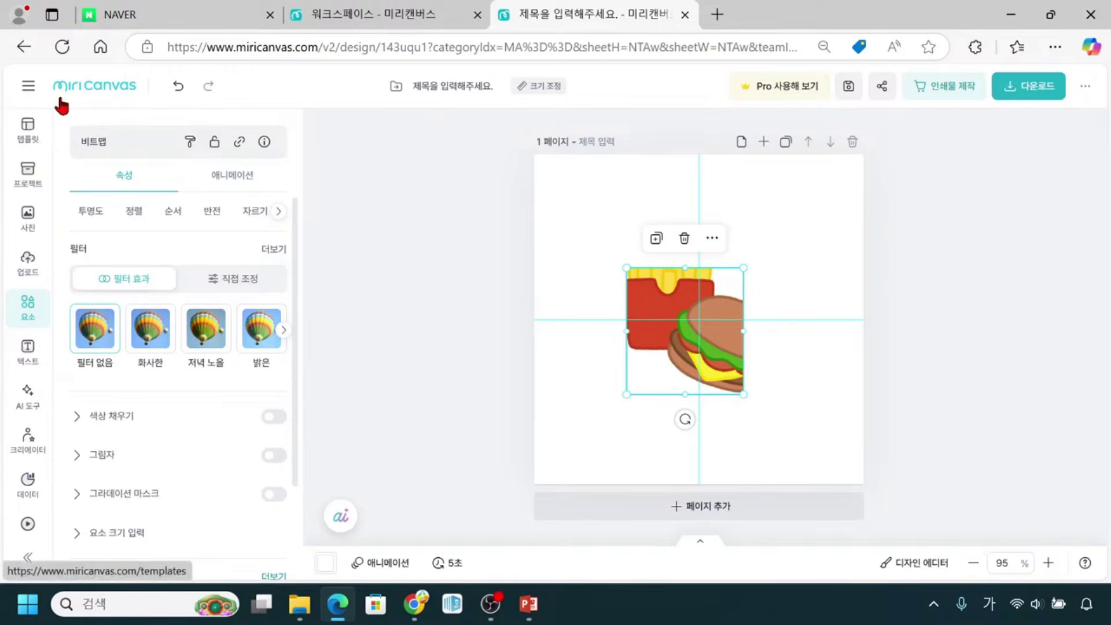
pyautogui.click(178, 92)
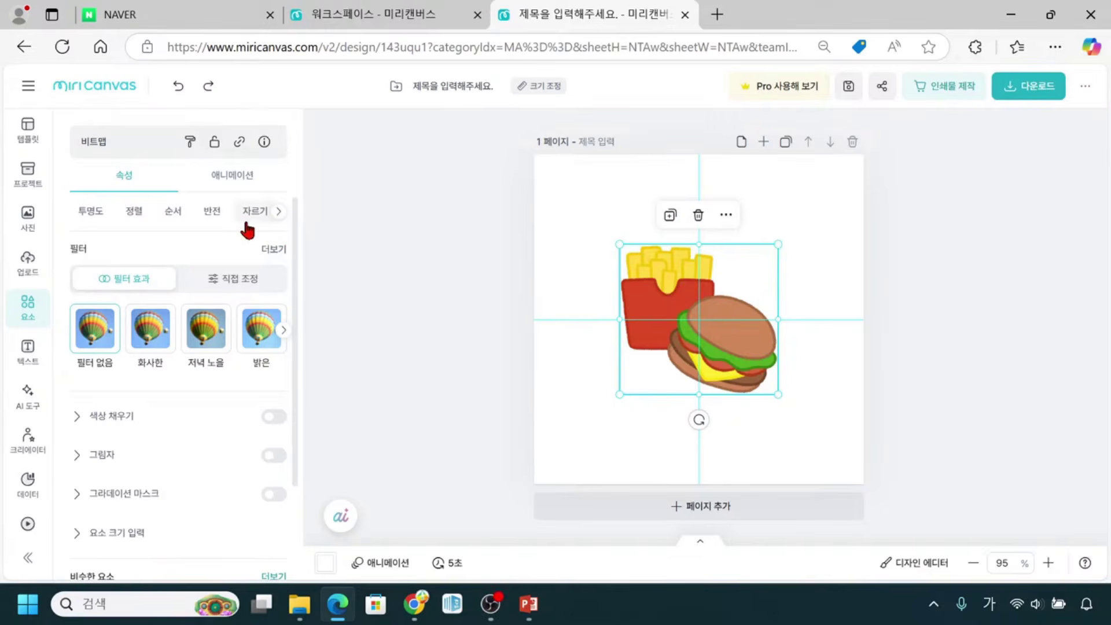
pyautogui.click(280, 212)
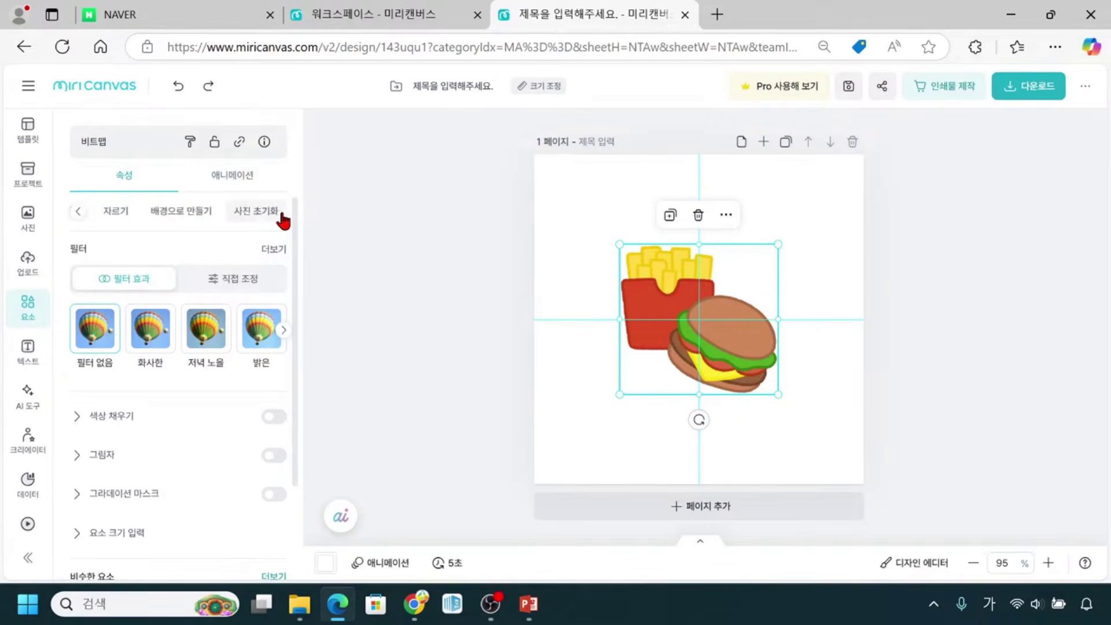
pyautogui.click(166, 223)
pyautogui.click(167, 226)
# Search the 사진 photo library for '해변' to list beach stock photos
pyautogui.click(27, 226)
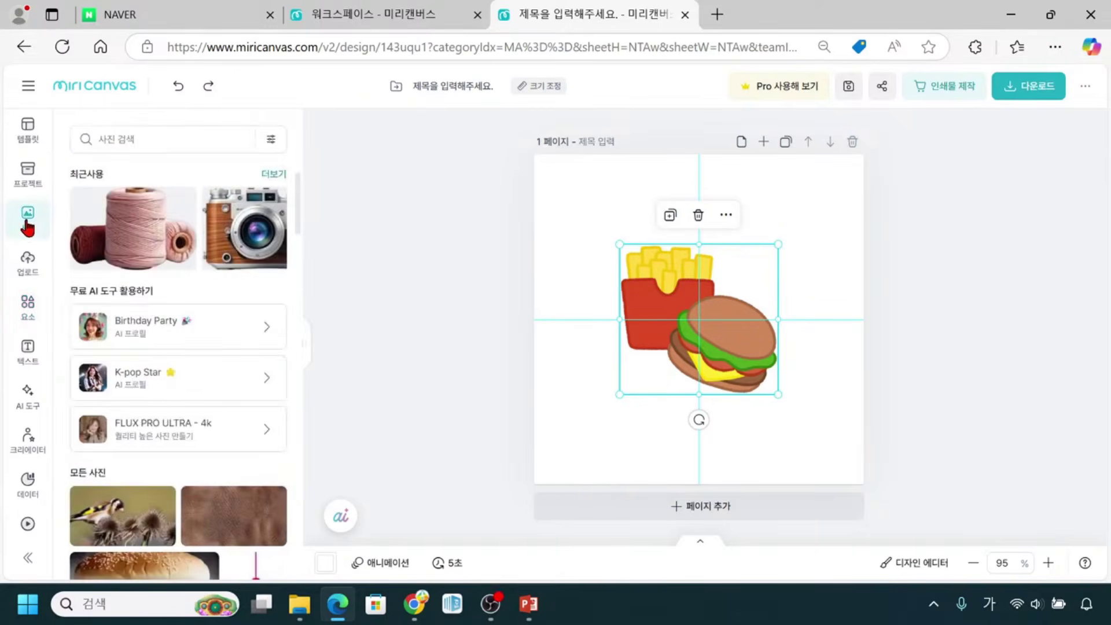
pyautogui.click(27, 225)
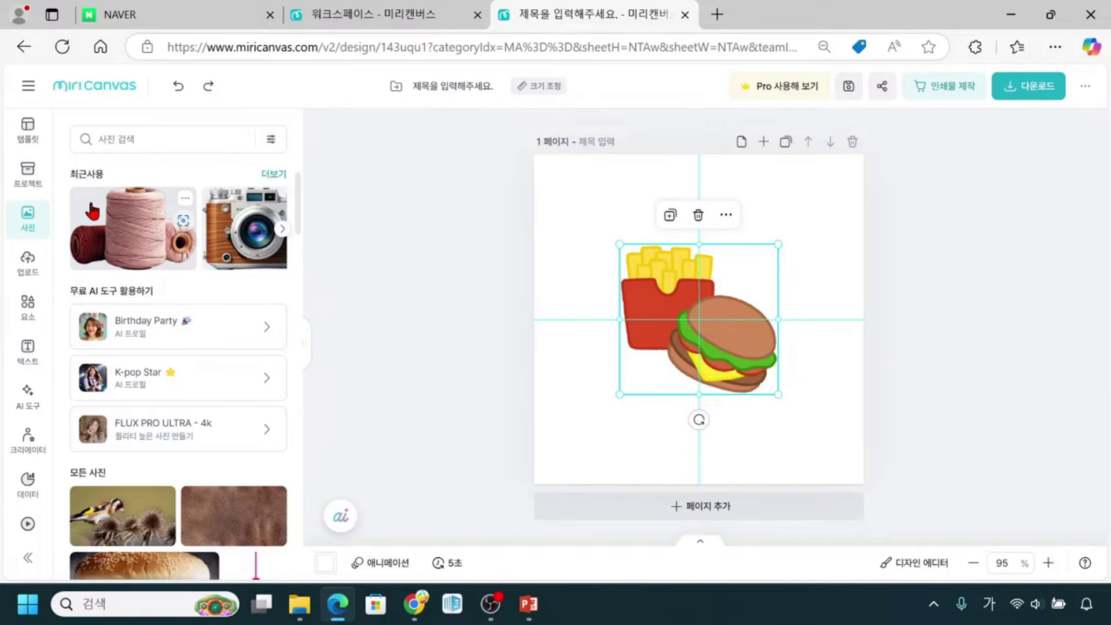
pyautogui.click(153, 256)
pyautogui.click(27, 238)
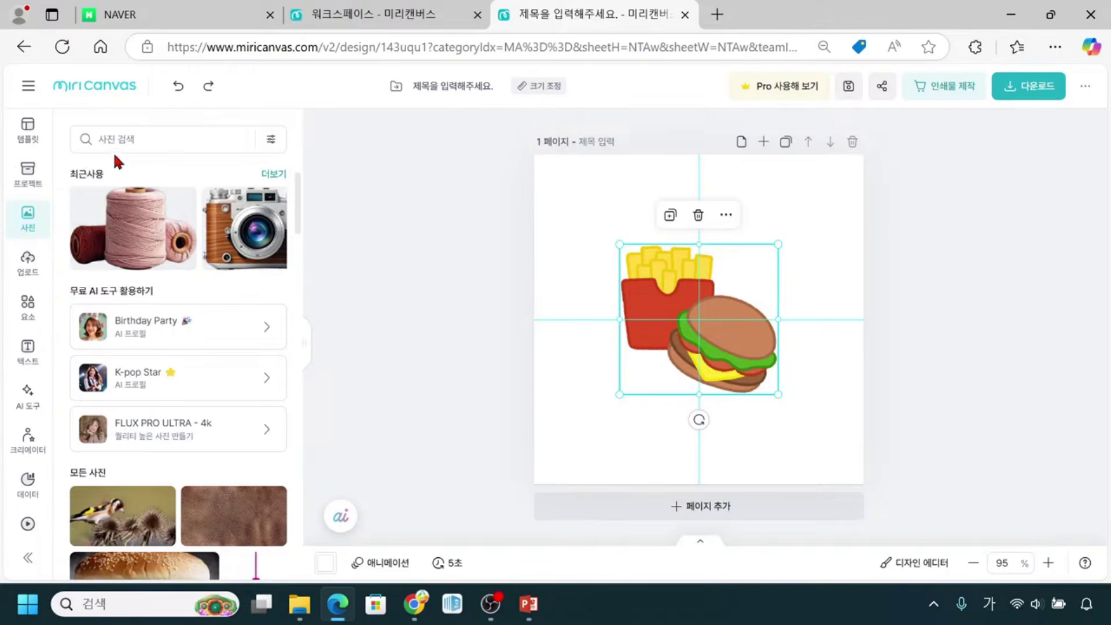
pyautogui.click(129, 137)
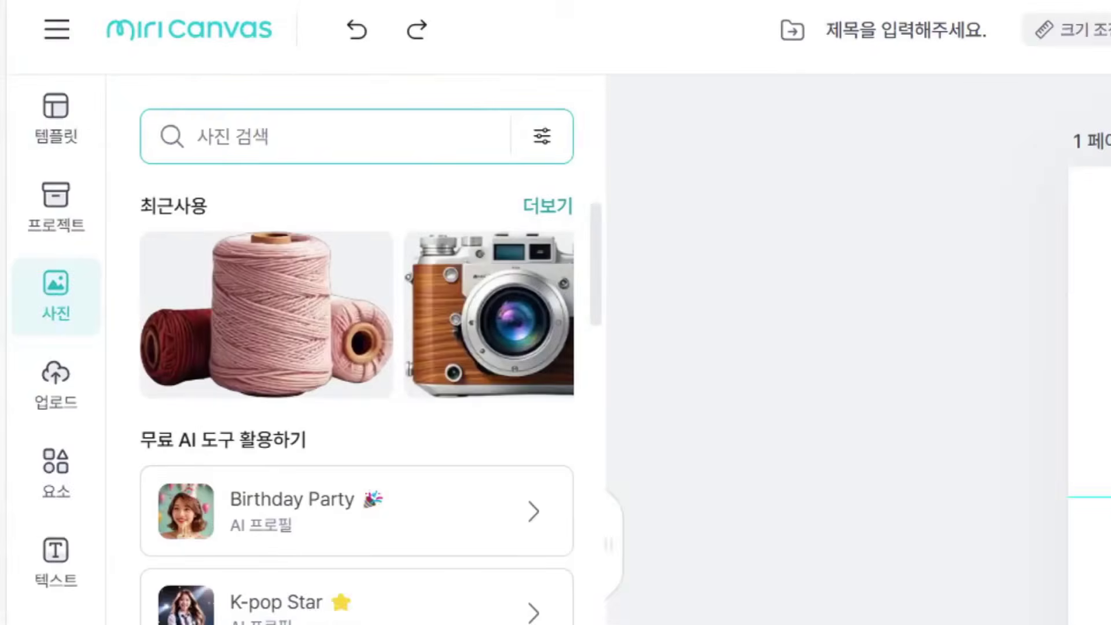
pyautogui.moveTo(122, 92)
pyautogui.mouseDown()
pyautogui.moveTo(465, 174)
pyautogui.moveTo(591, 179)
pyautogui.mouseUp()
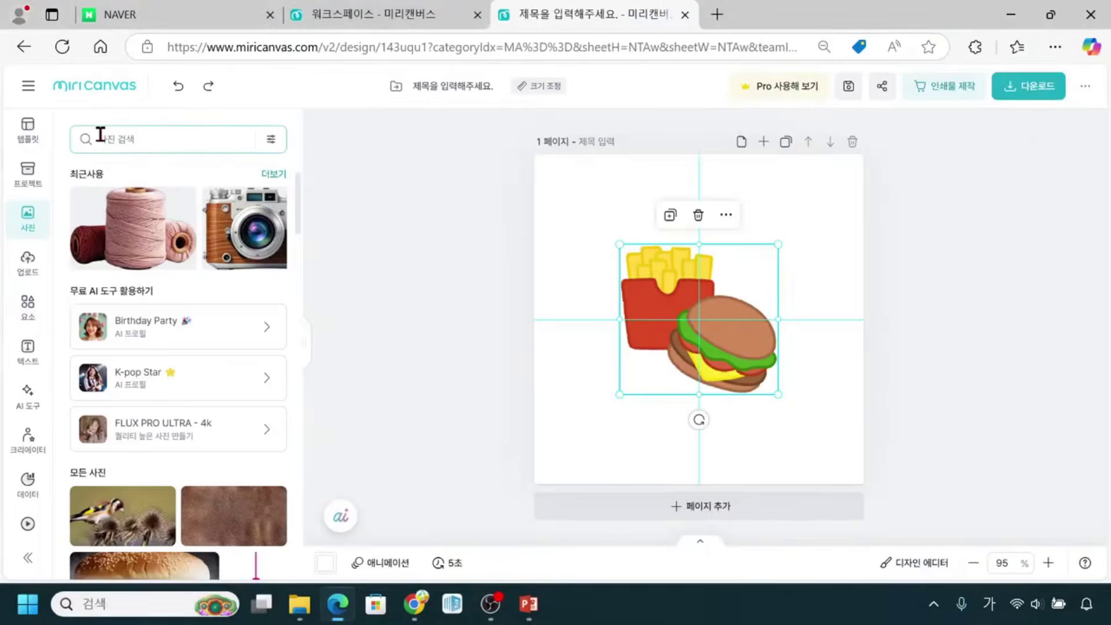
pyautogui.click(100, 137)
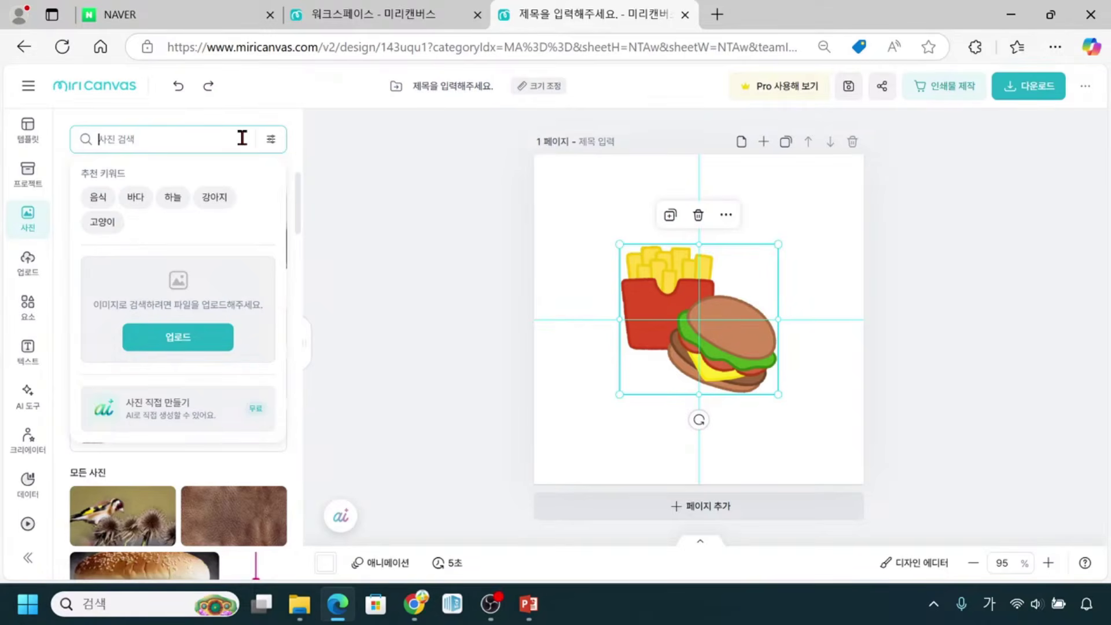
pyautogui.write('해변')
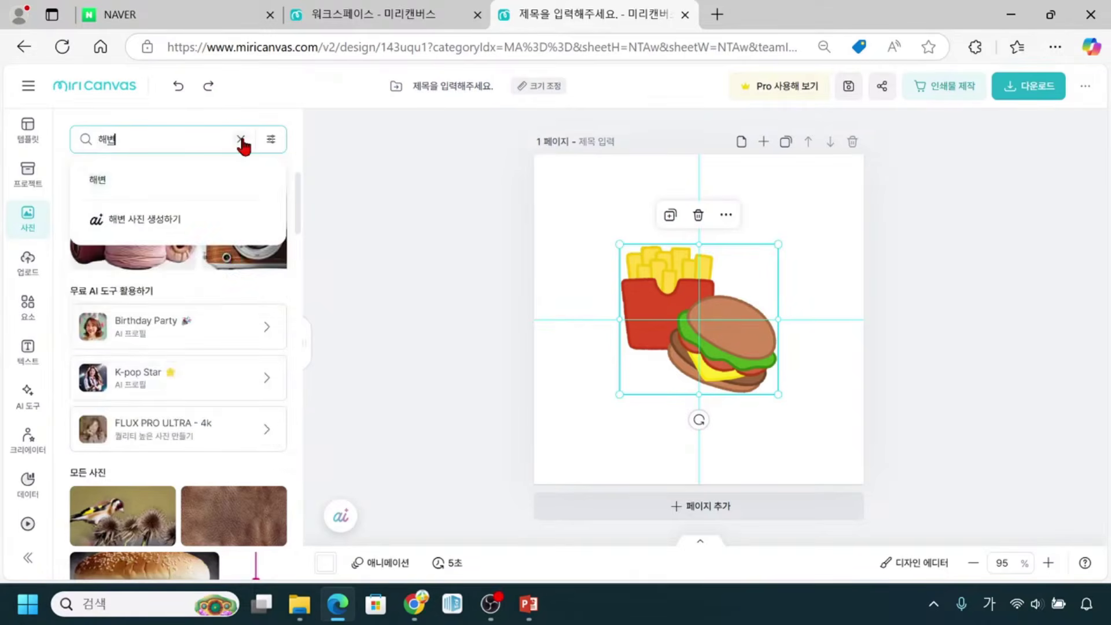
pyautogui.press('Return')
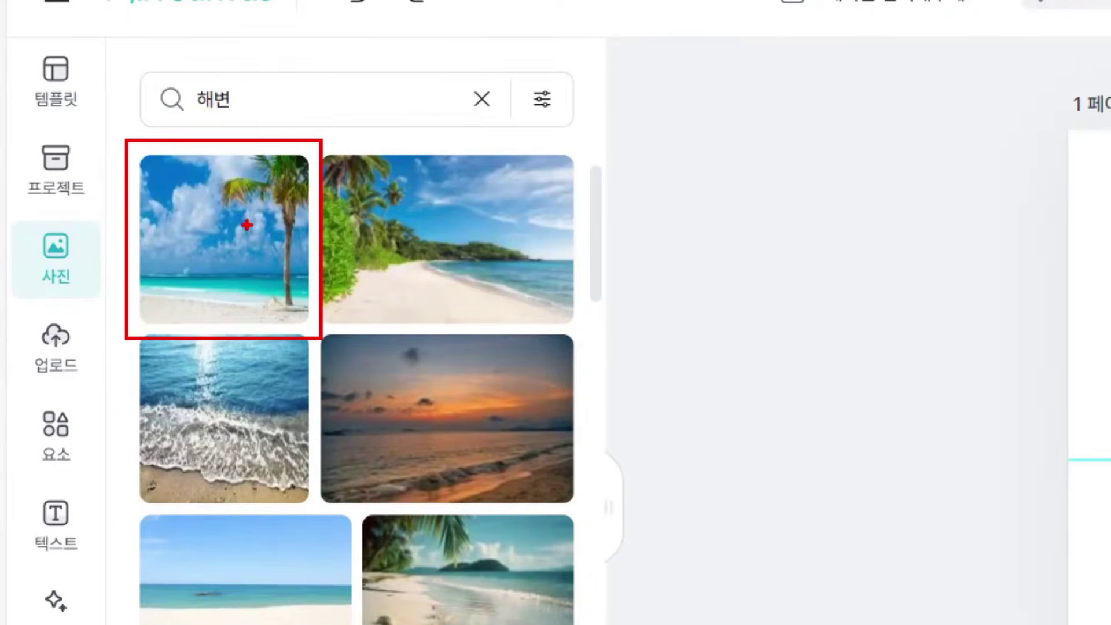
pyautogui.moveTo(216, 216)
pyautogui.mouseDown()
pyautogui.moveTo(215, 246)
pyautogui.moveTo(243, 221)
pyautogui.mouseUp()
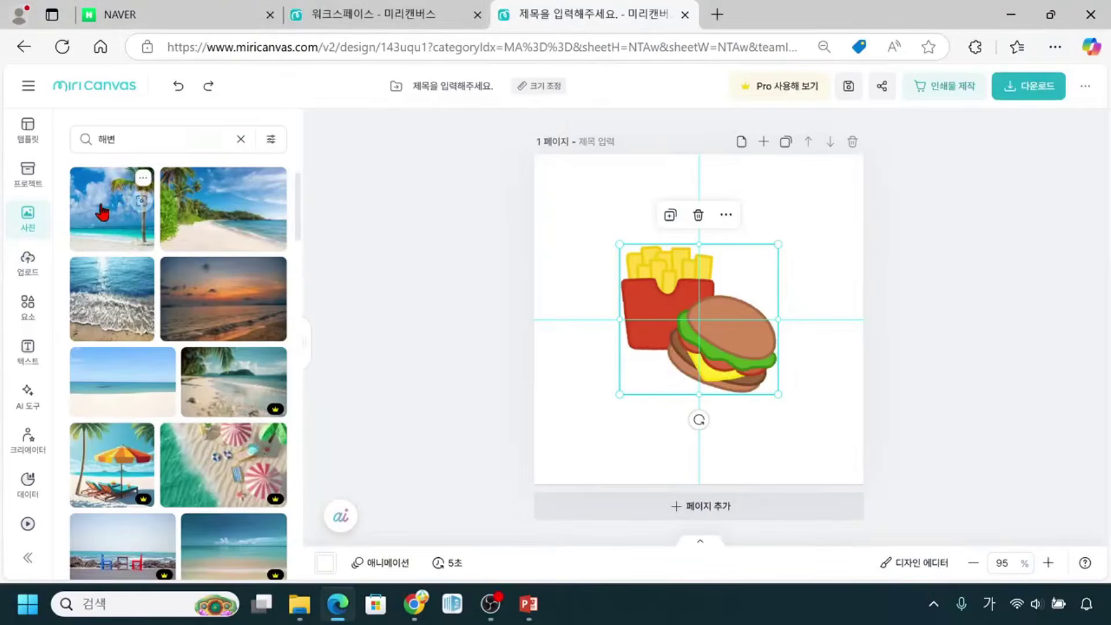
pyautogui.click(198, 247)
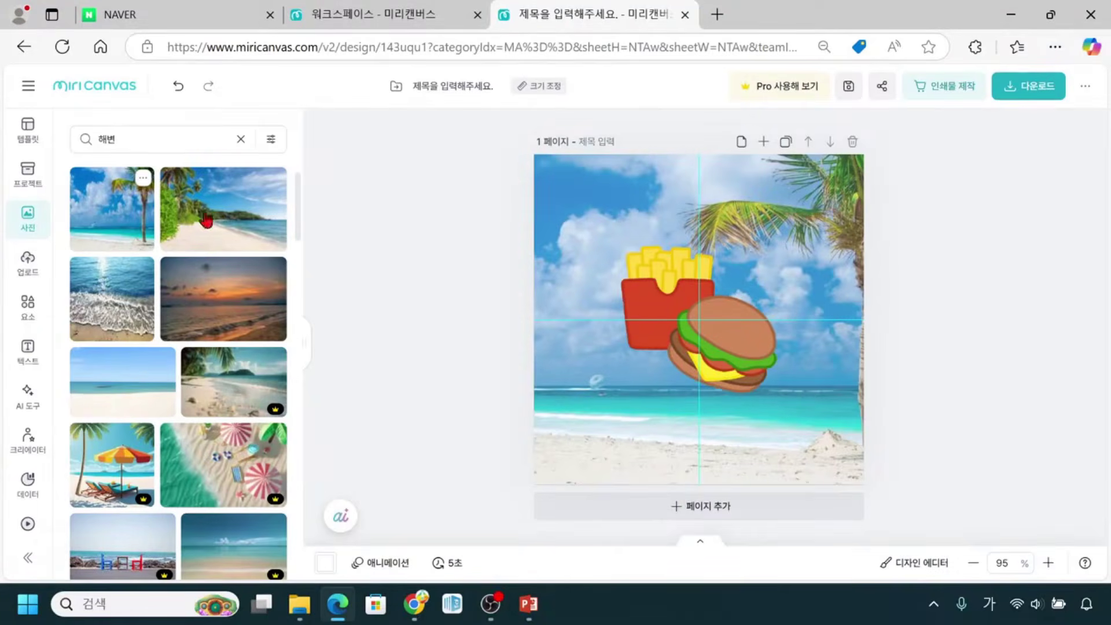
pyautogui.click(761, 220)
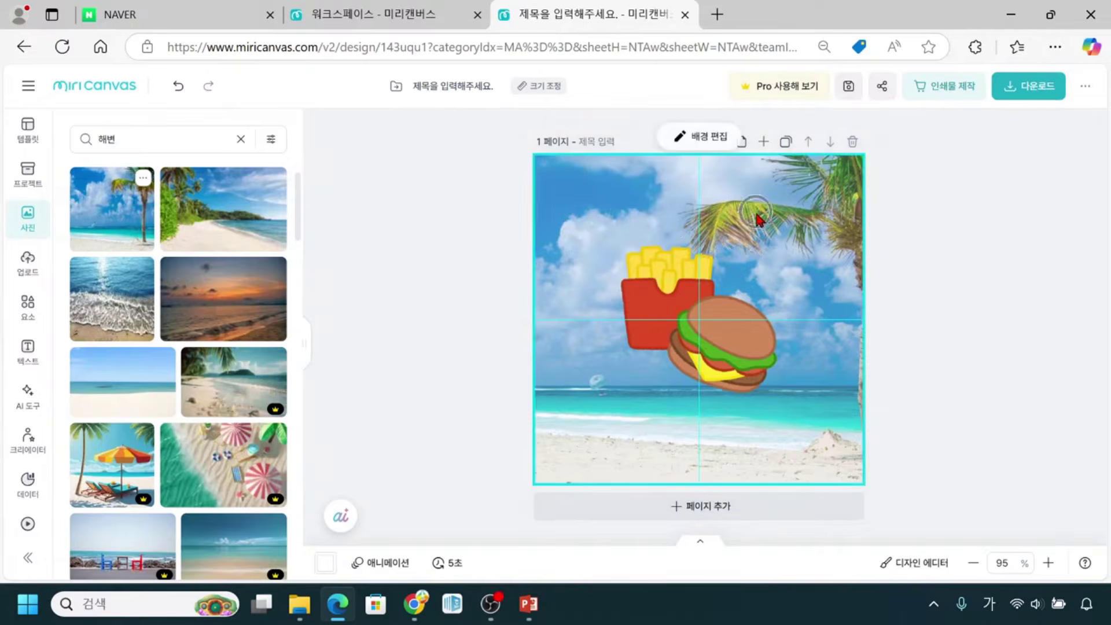
pyautogui.doubleClick(681, 204)
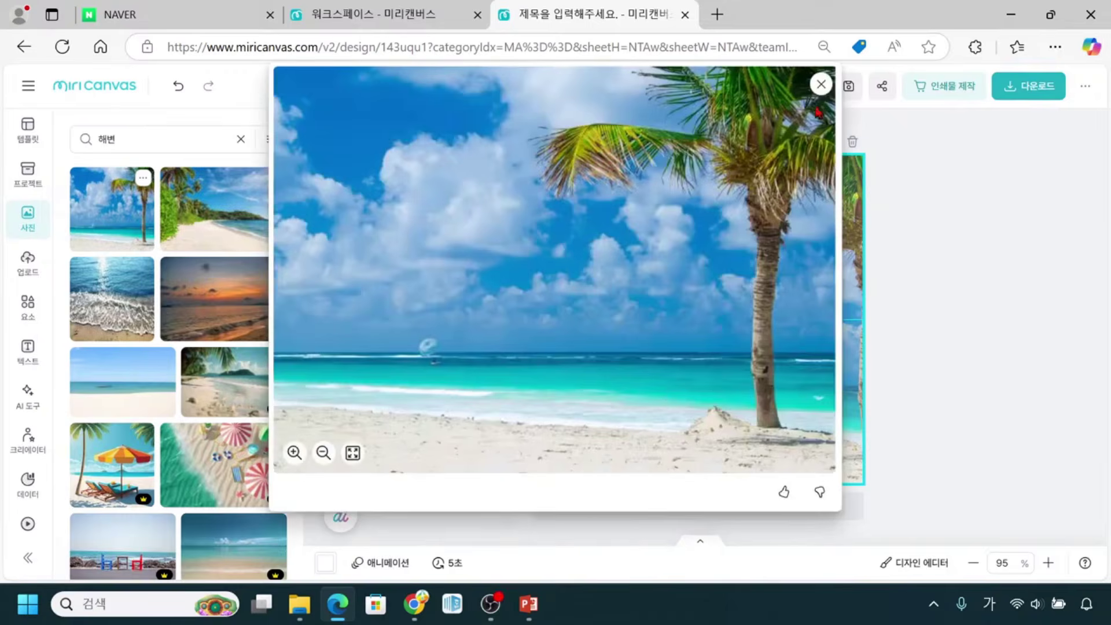
pyautogui.click(819, 89)
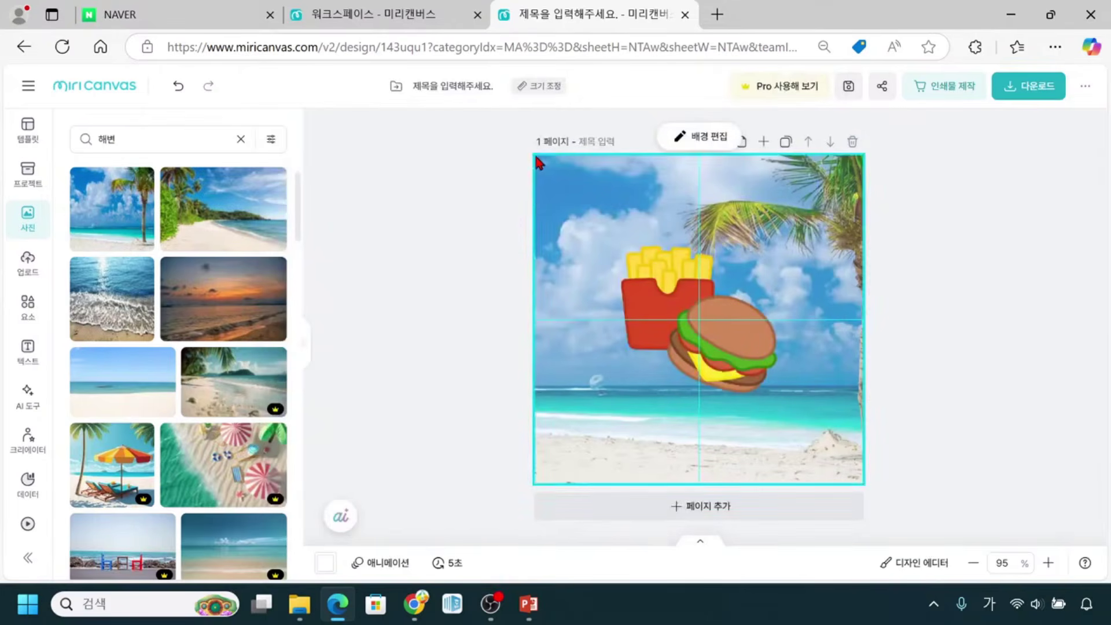
pyautogui.click(776, 288)
pyautogui.click(769, 189)
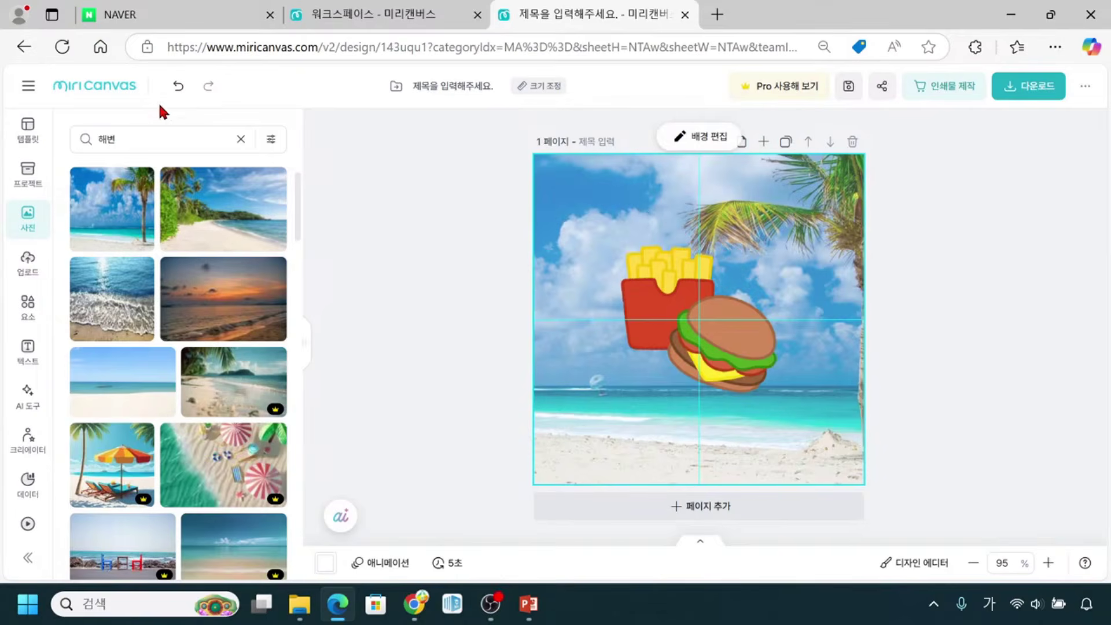
pyautogui.click(178, 96)
pyautogui.click(571, 232)
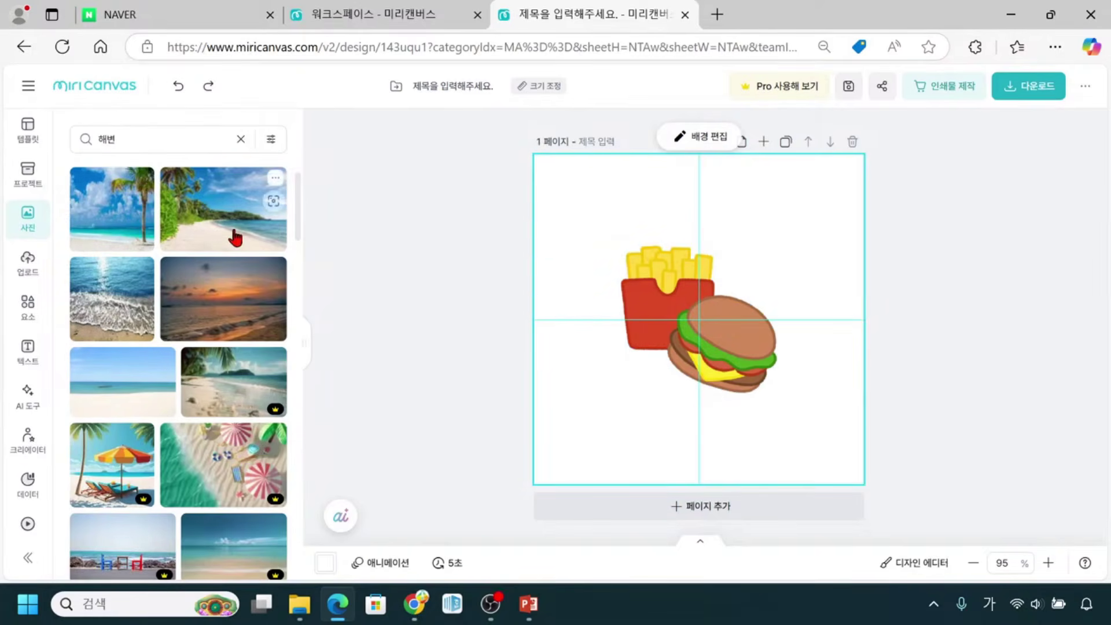
# Select the fries-and-burger illustration's extra options and close the beach photo preview
pyautogui.click(714, 328)
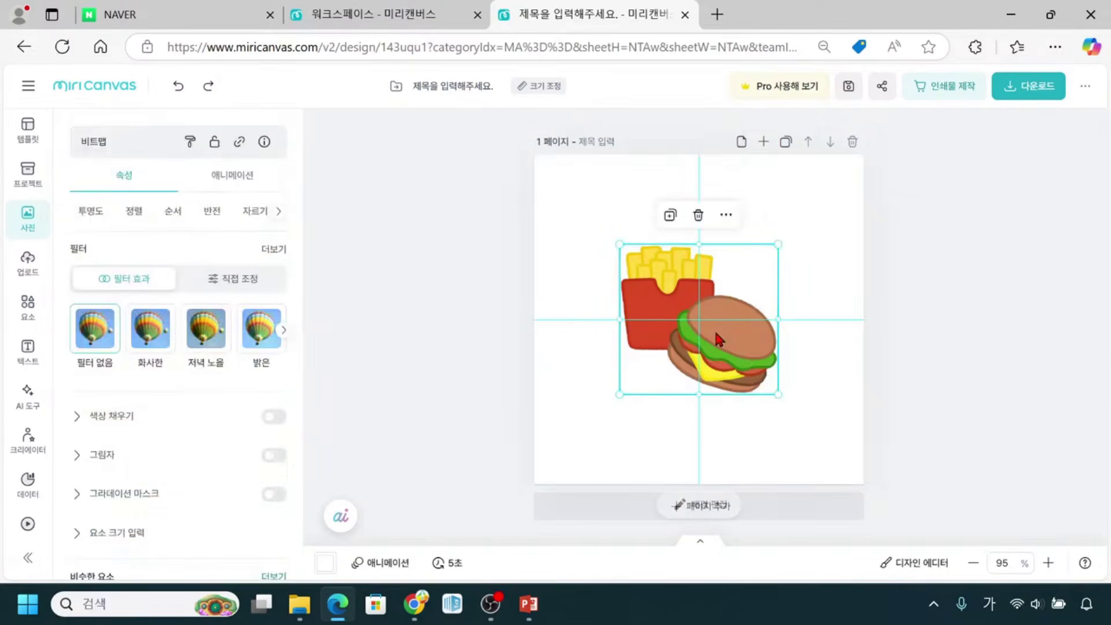
pyautogui.click(278, 213)
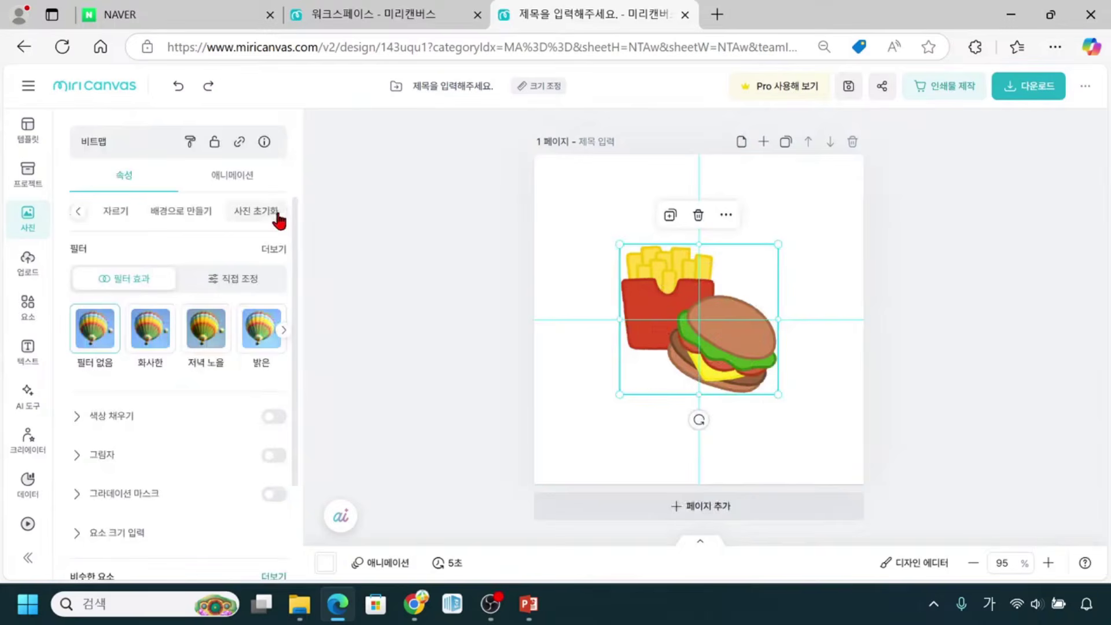
pyautogui.click(171, 229)
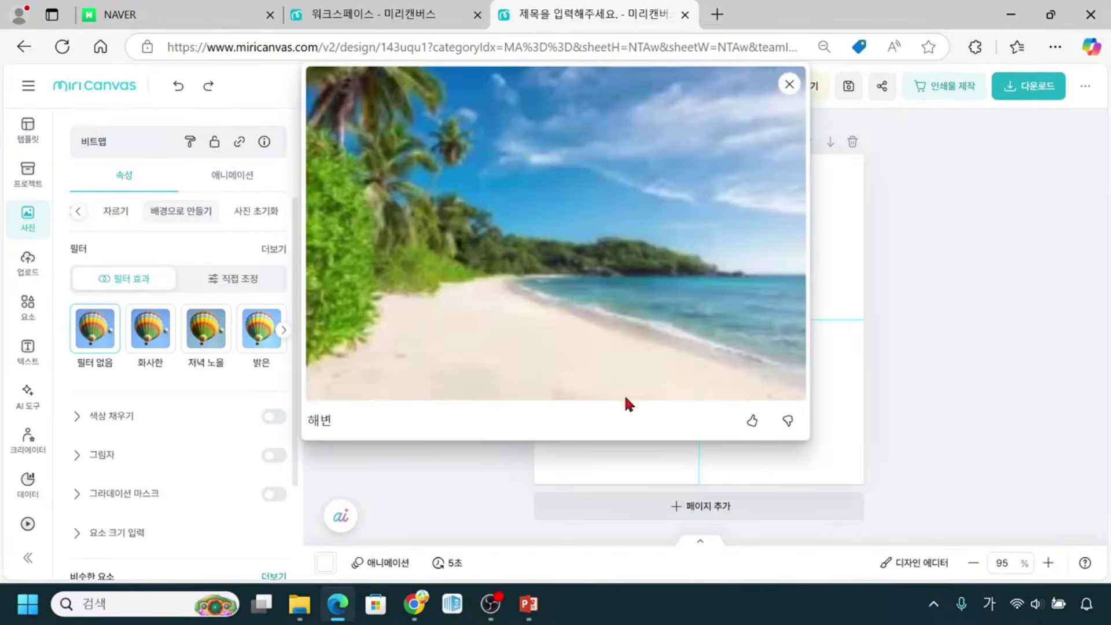
pyautogui.click(1013, 389)
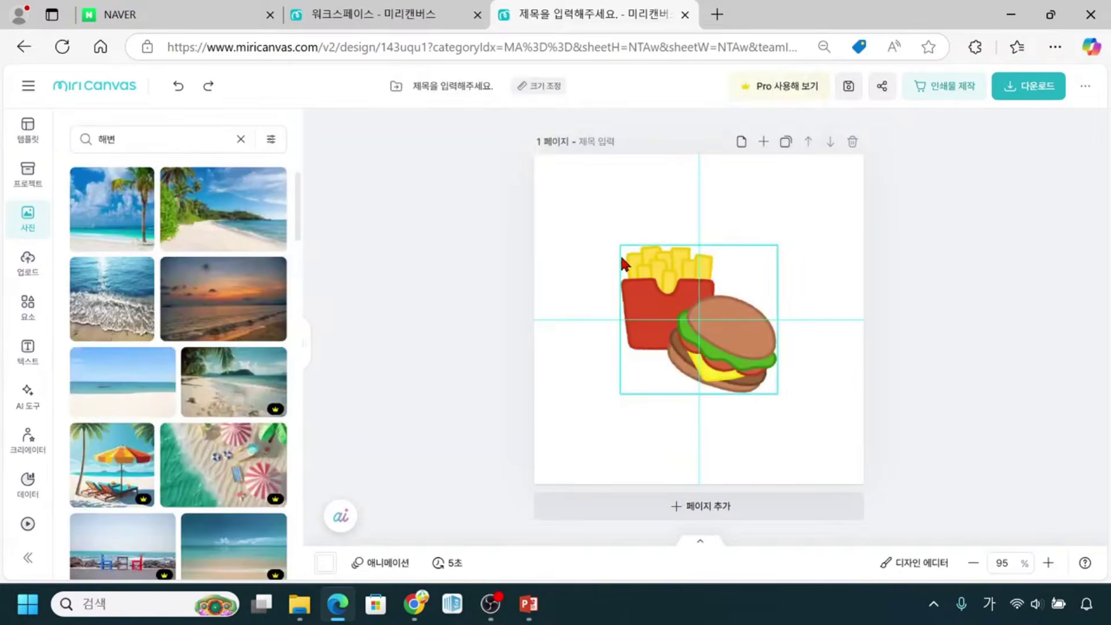
pyautogui.moveTo(536, 155); pyautogui.dragTo(864, 482)
pyautogui.moveTo(683, 246)
pyautogui.mouseDown()
pyautogui.moveTo(616, 300)
pyautogui.moveTo(684, 382)
pyautogui.moveTo(730, 396)
pyautogui.moveTo(781, 327)
pyautogui.moveTo(765, 276)
pyautogui.moveTo(685, 246)
pyautogui.mouseUp()
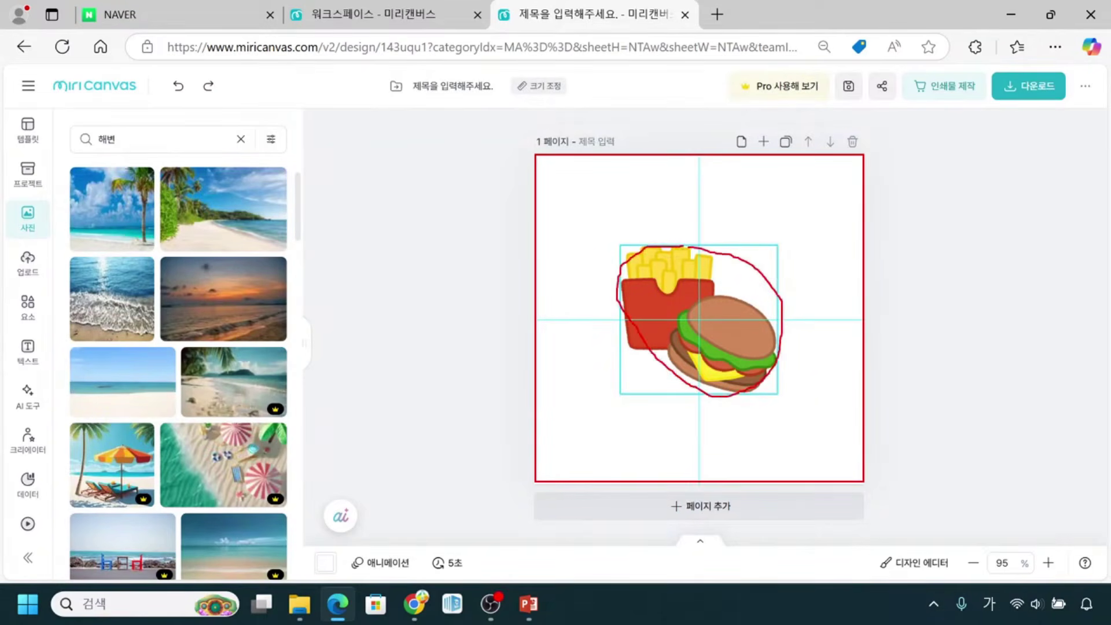
pyautogui.moveTo(537, 155)
pyautogui.mouseDown()
pyautogui.moveTo(603, 353)
pyautogui.moveTo(868, 488)
pyautogui.mouseUp()
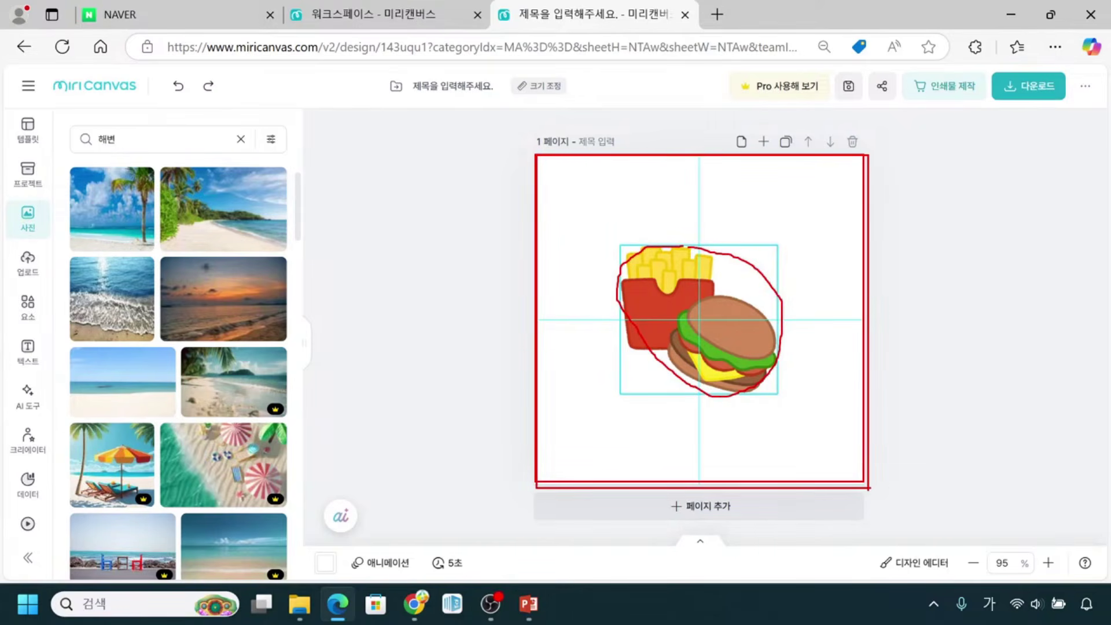
pyautogui.press('Escape')
# Reselect the illustration and apply 배경으로 만들기 so it fills the page
pyautogui.click(732, 344)
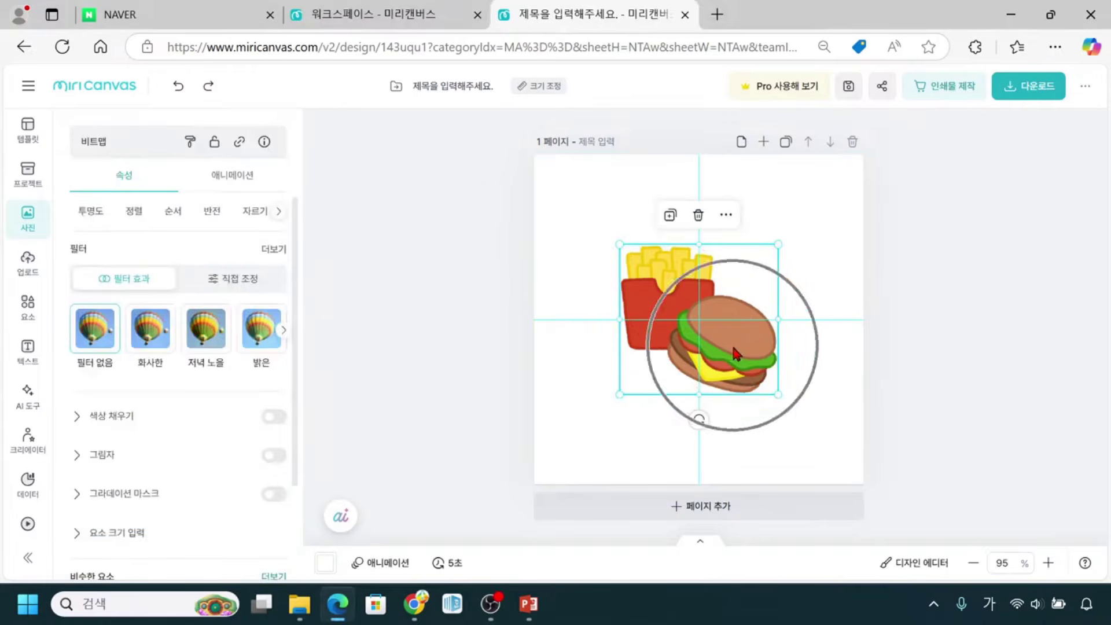
pyautogui.click(279, 213)
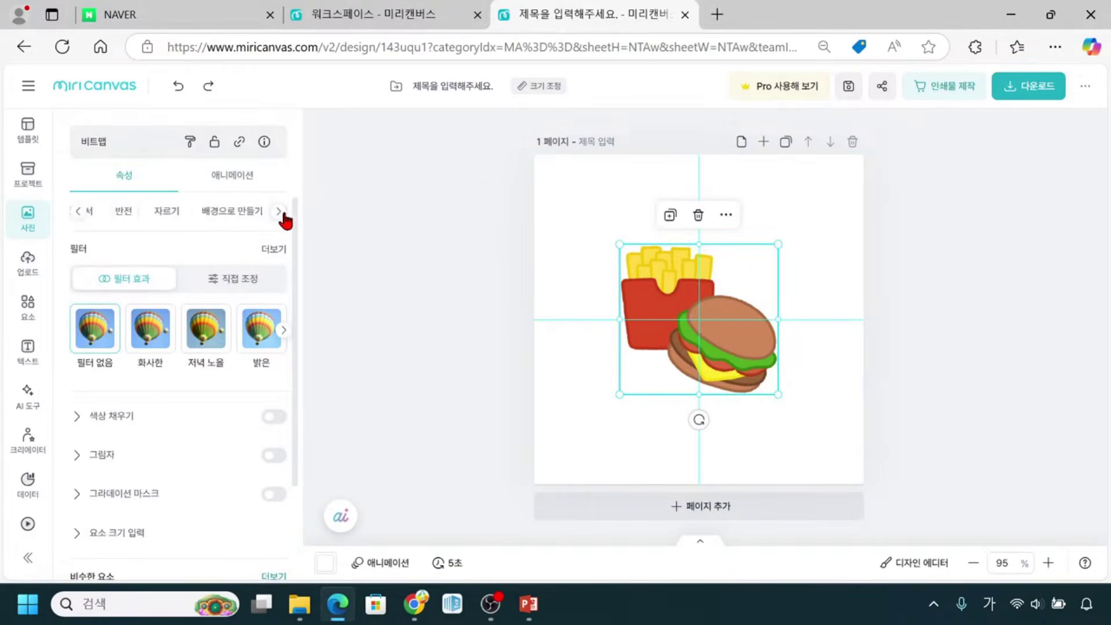
pyautogui.click(170, 222)
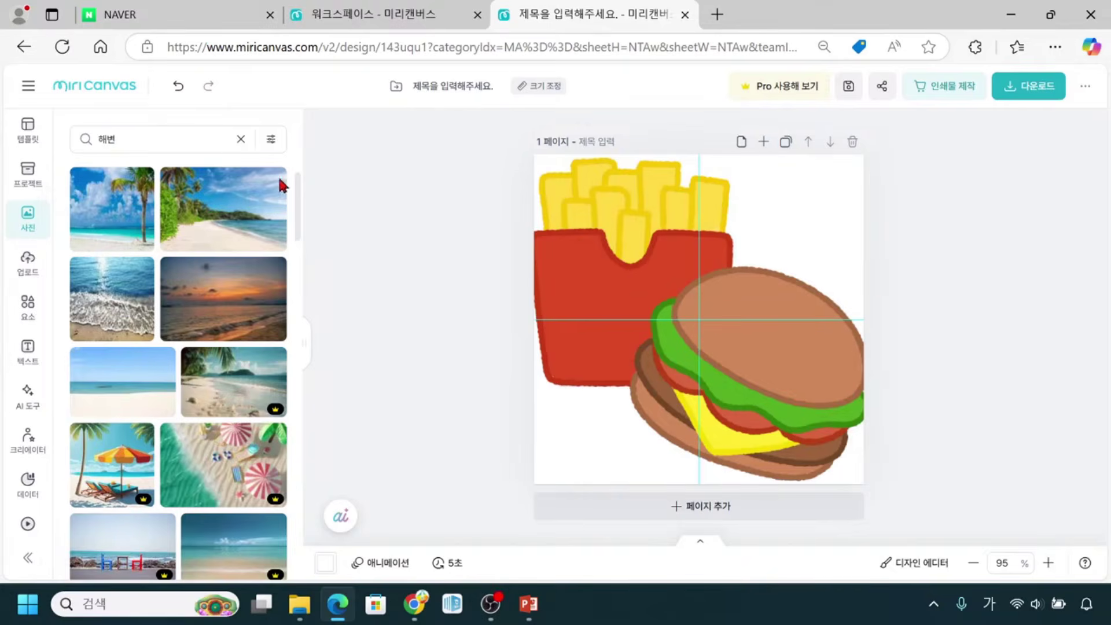
# Undo the background change so the burger-and-fries illustration is a normal centred image again
pyautogui.click(180, 88)
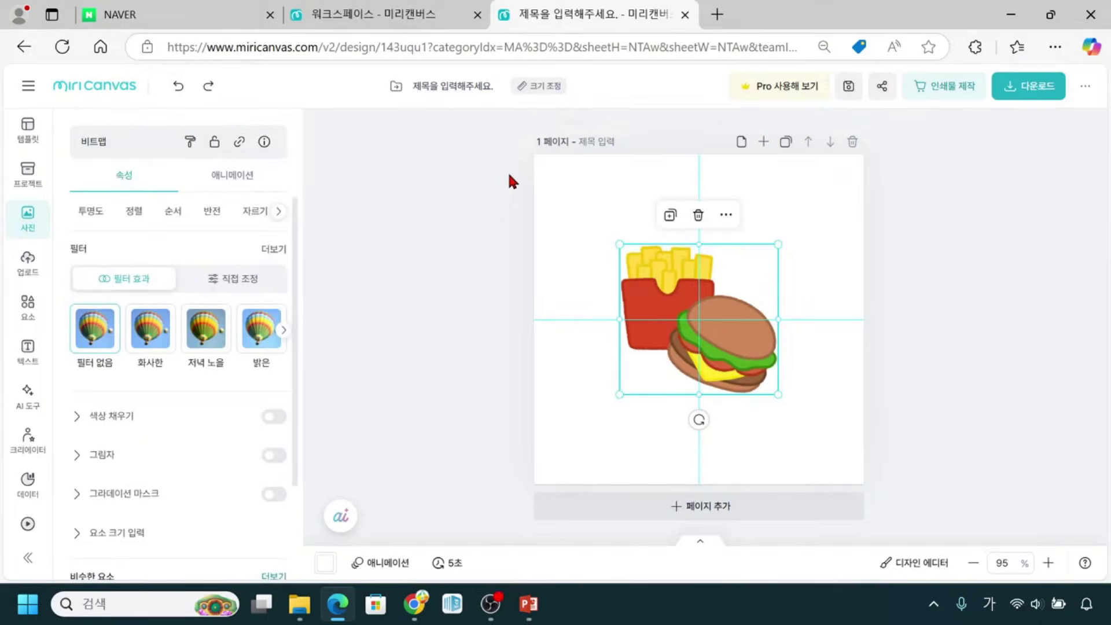
pyautogui.click(281, 215)
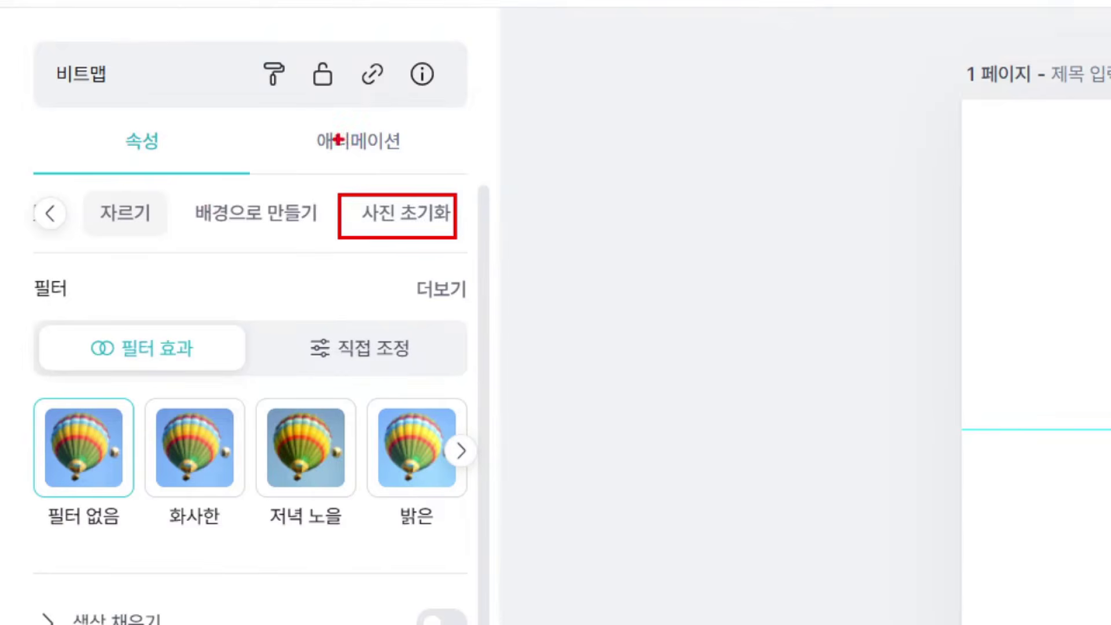
pyautogui.moveTo(435, 152); pyautogui.dragTo(426, 182)
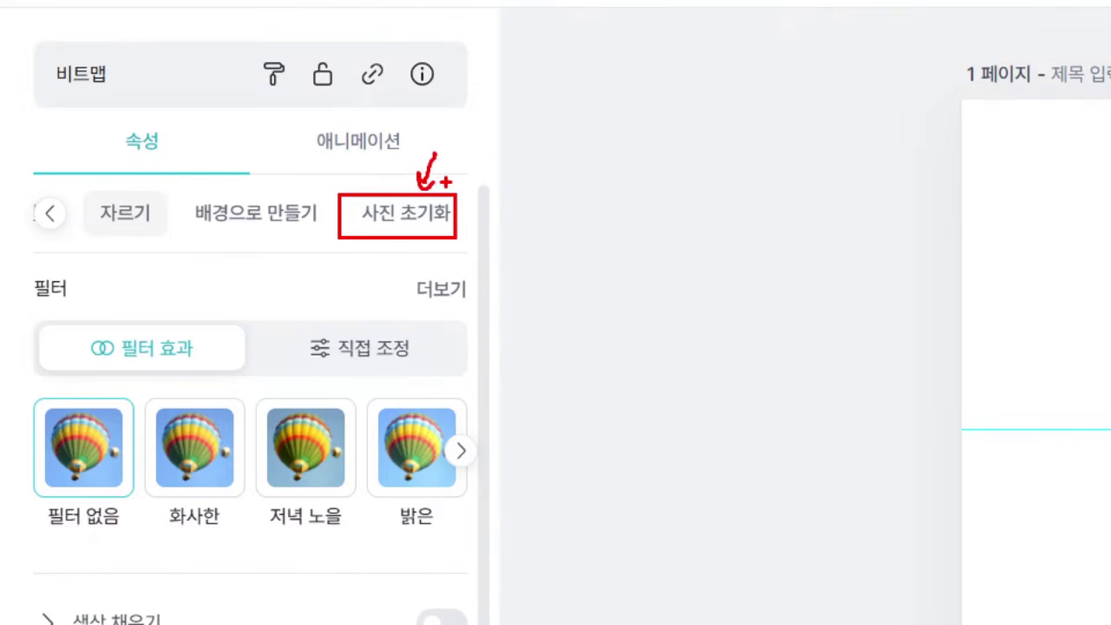
pyautogui.press('Escape')
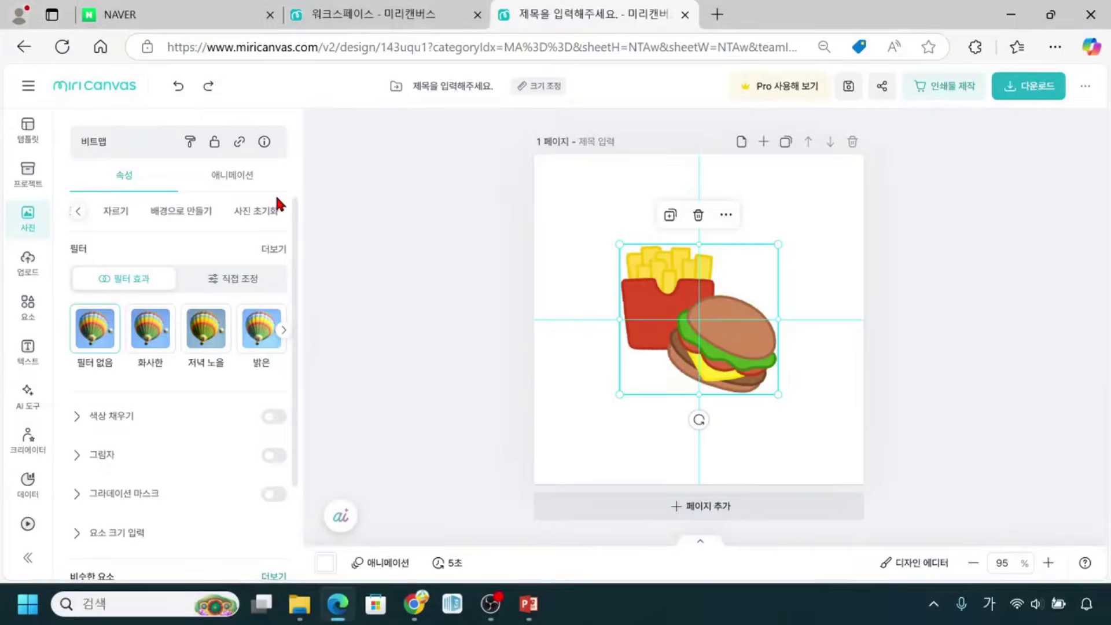
pyautogui.hotkey('ctrl', '1')
# Apply the 대비 contrast filter and show its manual adjustments: brightness 1, contrast 26, saturation 9
pyautogui.click(75, 253)
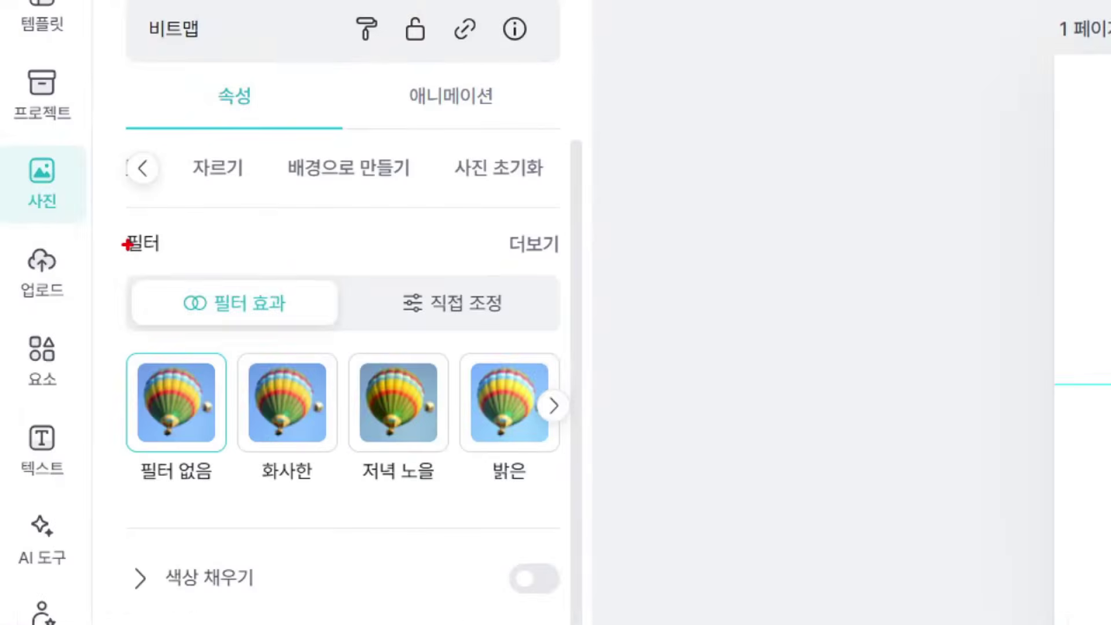
pyautogui.moveTo(120, 225); pyautogui.dragTo(168, 256)
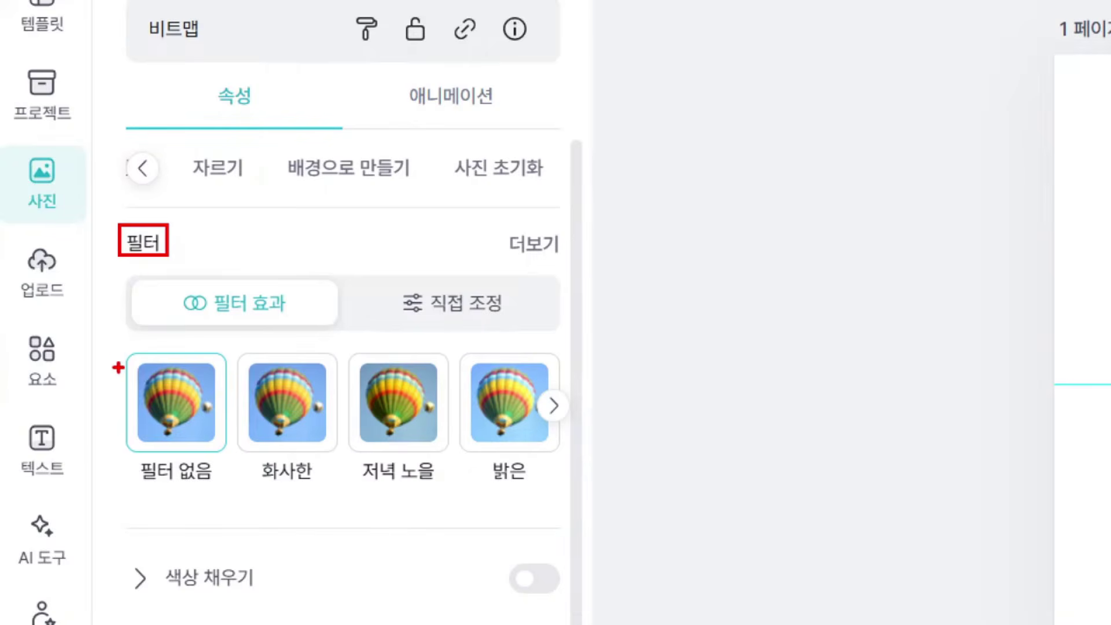
pyautogui.moveTo(112, 342)
pyautogui.mouseDown()
pyautogui.moveTo(174, 385)
pyautogui.moveTo(244, 470)
pyautogui.moveTo(236, 498)
pyautogui.mouseUp()
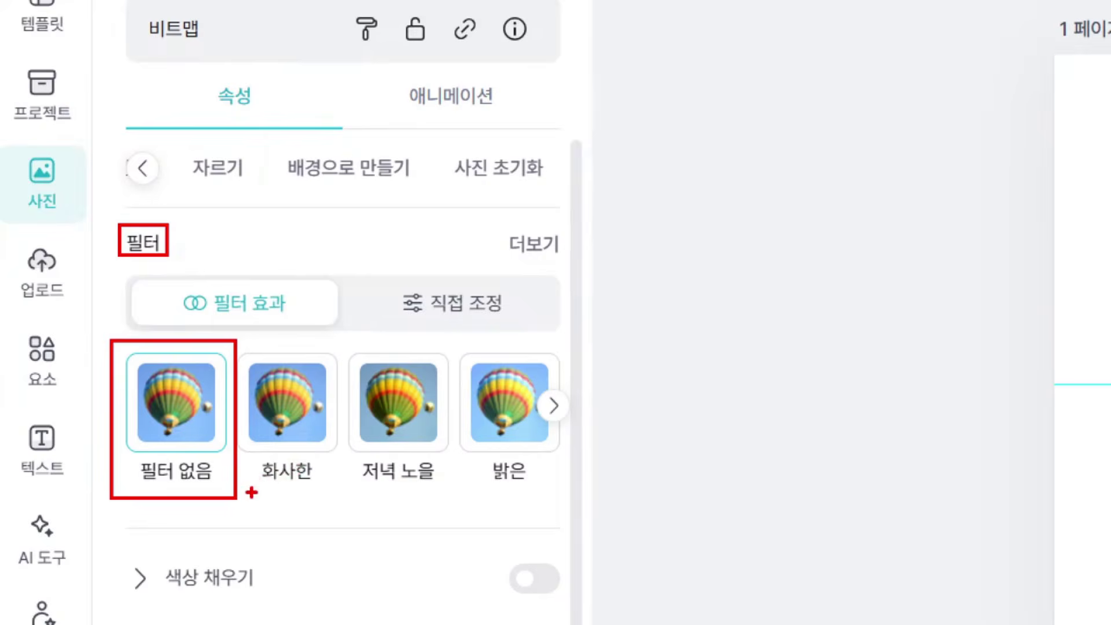
pyautogui.moveTo(260, 491)
pyautogui.mouseDown()
pyautogui.moveTo(320, 479)
pyautogui.moveTo(434, 488)
pyautogui.mouseUp()
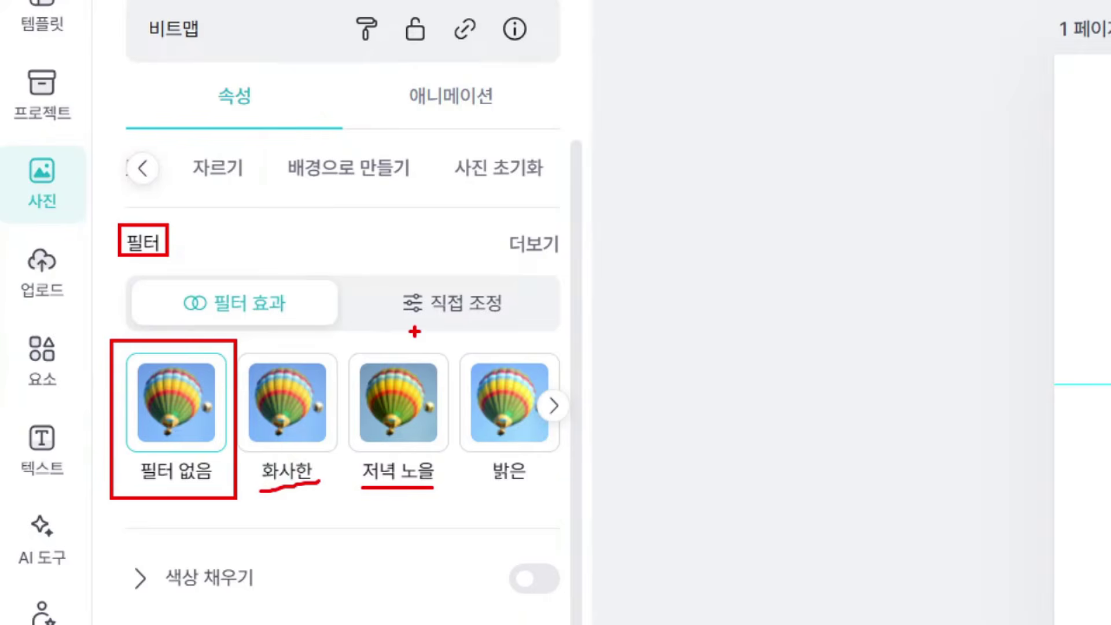
pyautogui.moveTo(531, 381); pyautogui.dragTo(578, 437)
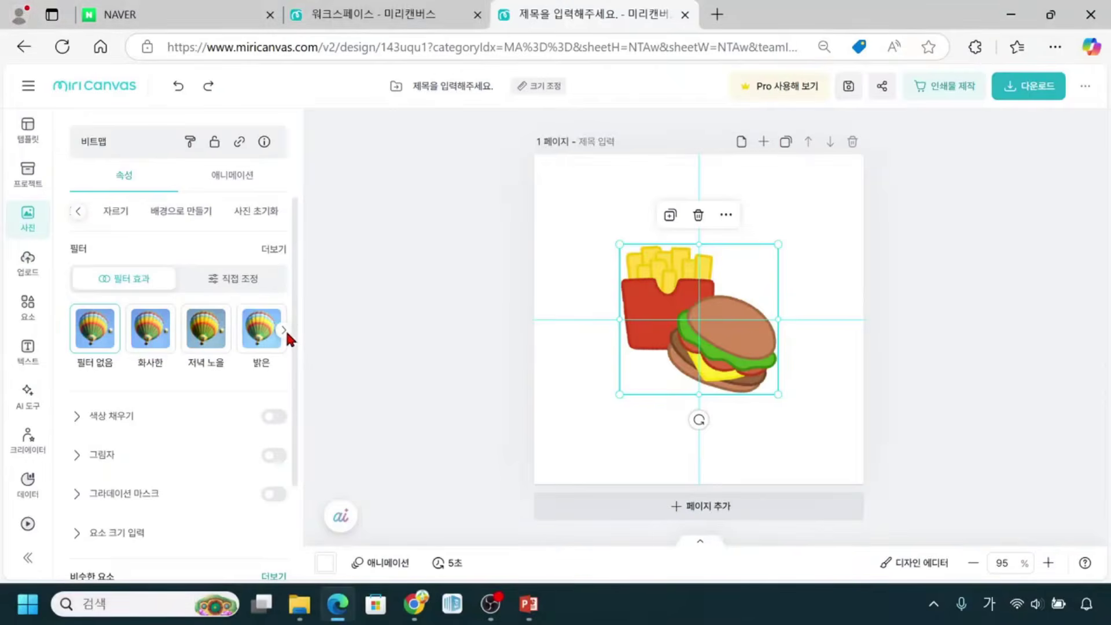
pyautogui.click(284, 330)
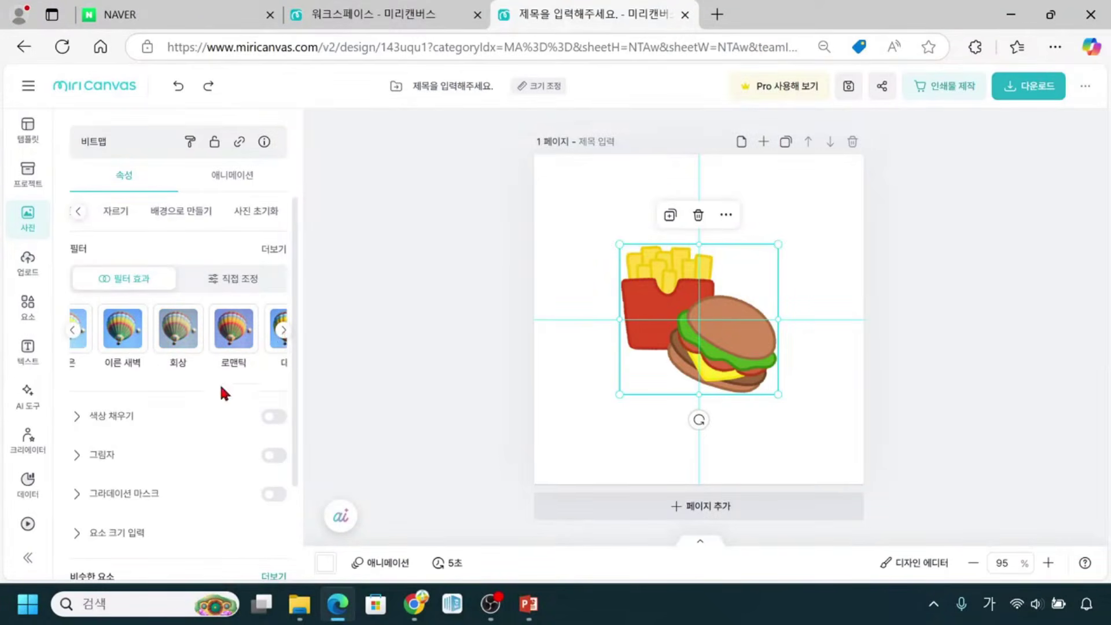
pyautogui.click(283, 332)
pyautogui.click(95, 330)
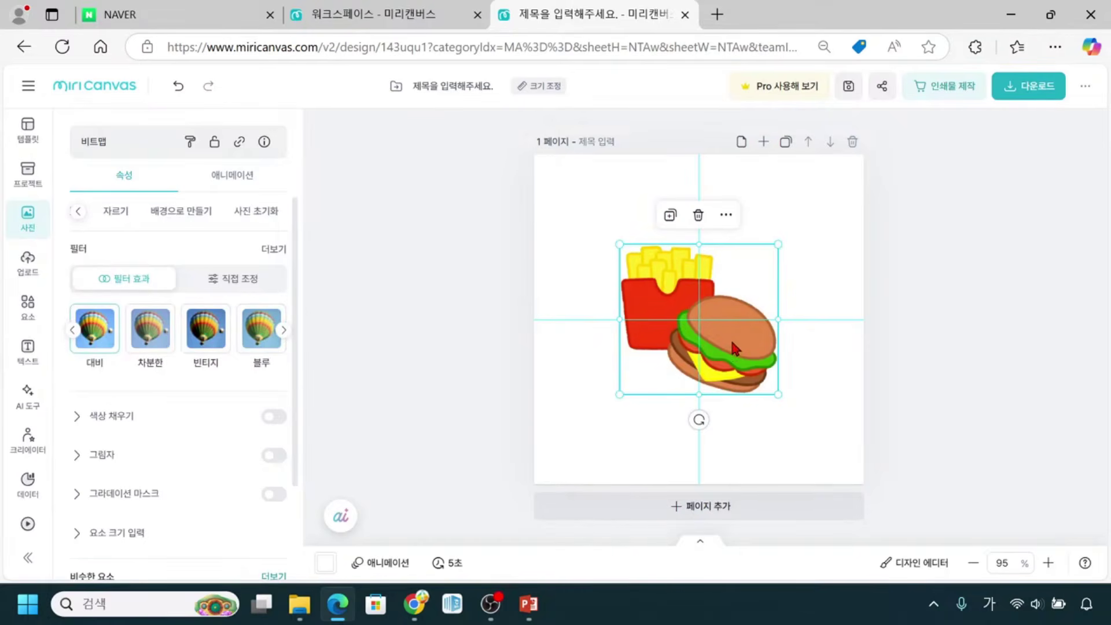
pyautogui.click(688, 338)
pyautogui.click(233, 282)
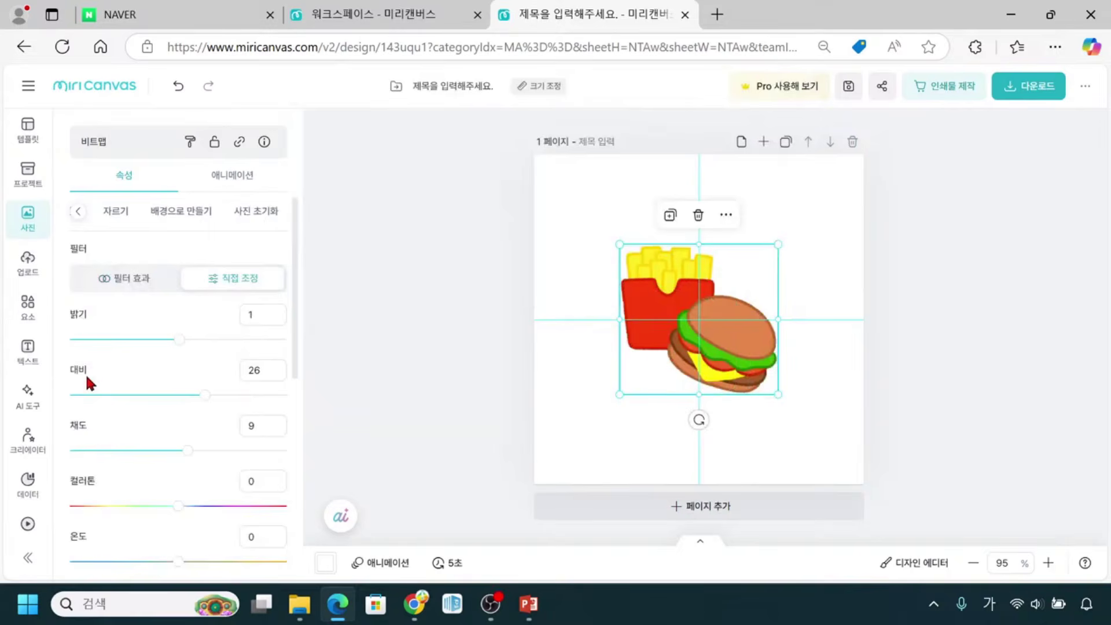
pyautogui.scroll(-3, 113, 490)
pyautogui.scroll(3, 114, 490)
pyautogui.press('ctrl')
pyautogui.press('ctrl')
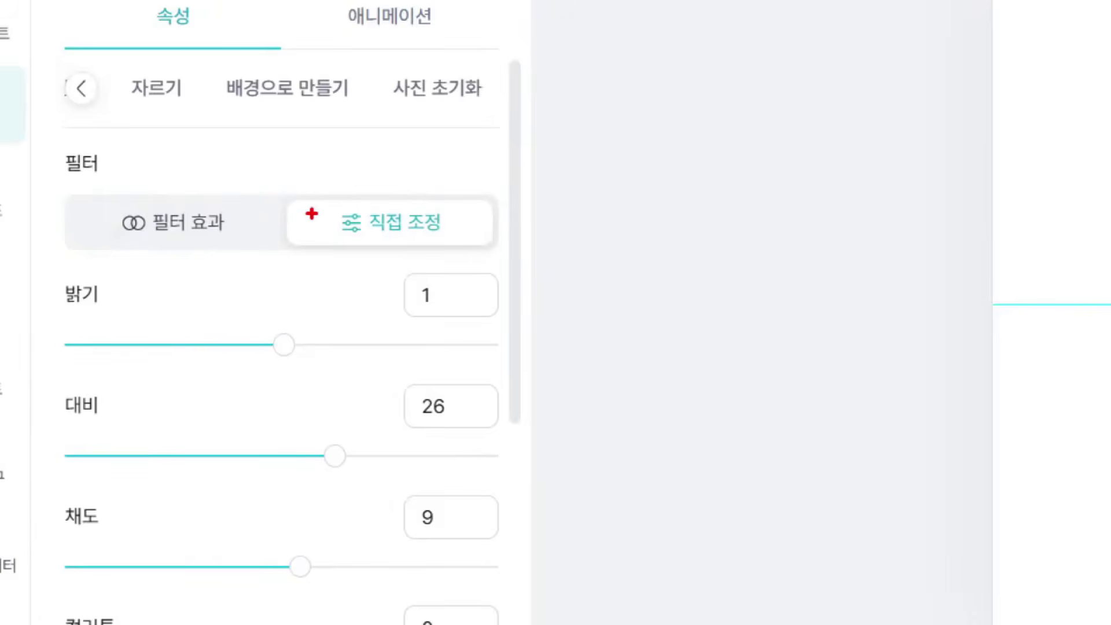
pyautogui.moveTo(286, 202); pyautogui.dragTo(487, 245)
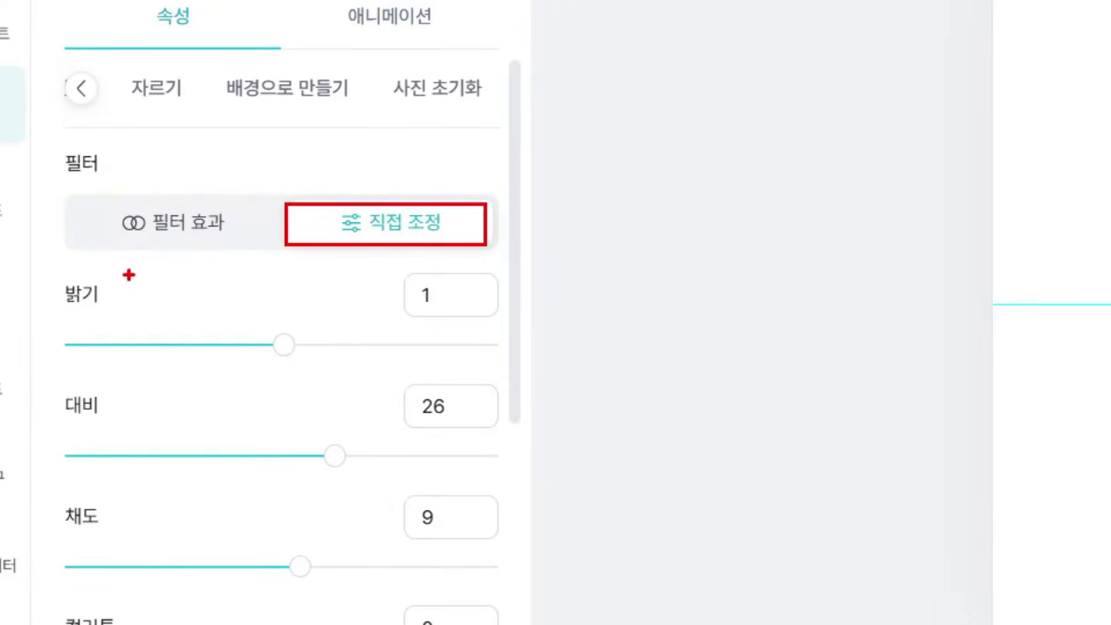
pyautogui.moveTo(60, 313); pyautogui.dragTo(117, 309)
pyautogui.moveTo(61, 425); pyautogui.dragTo(78, 427)
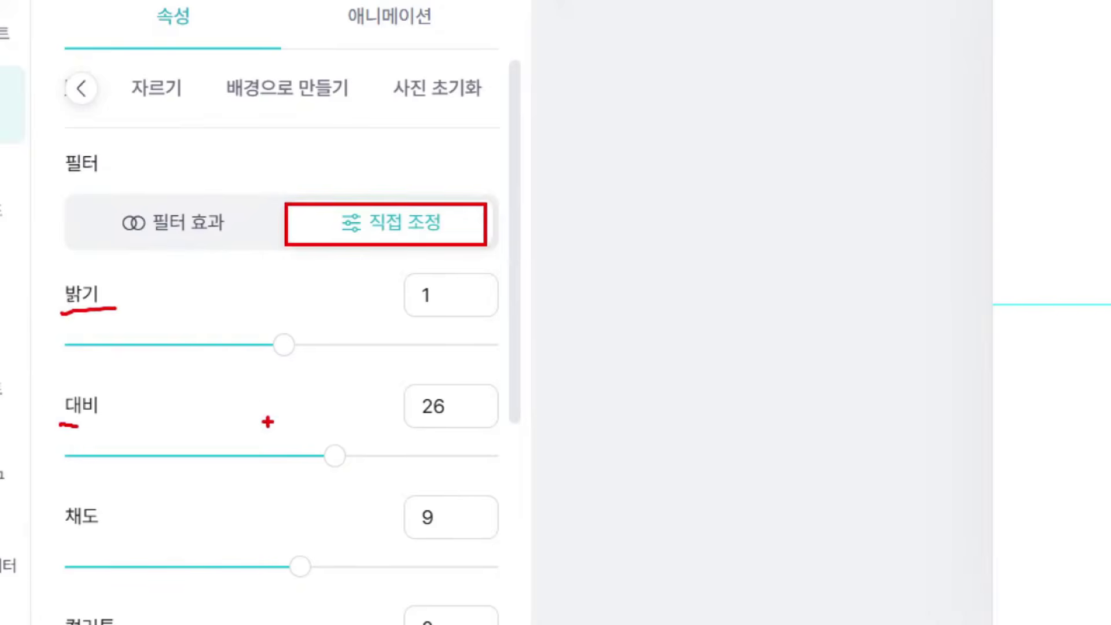
pyautogui.moveTo(267, 326); pyautogui.dragTo(302, 371)
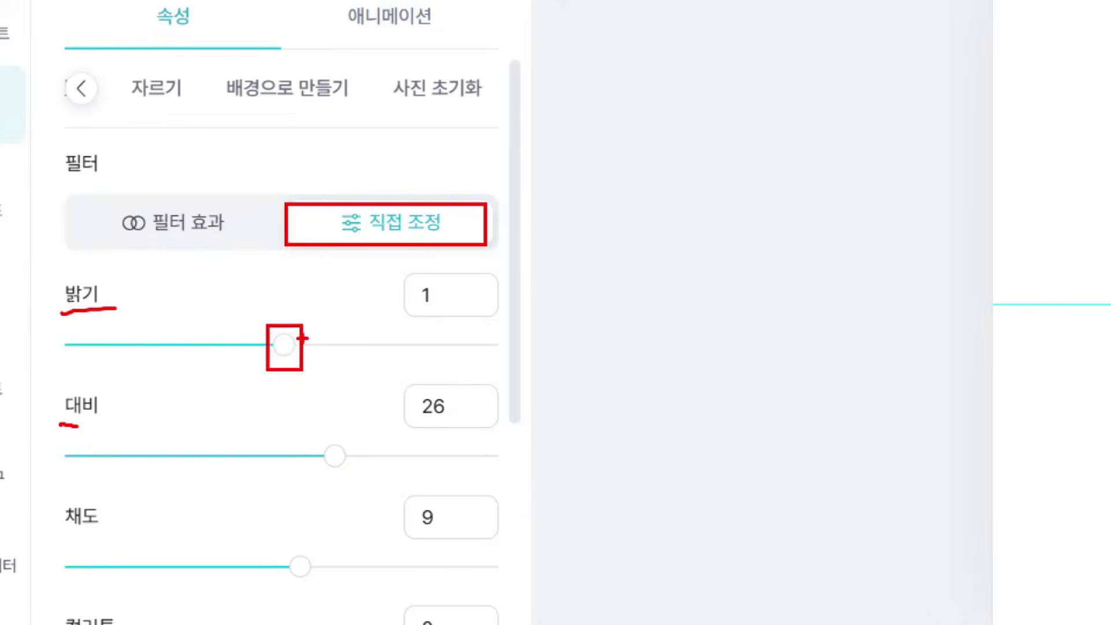
pyautogui.moveTo(288, 333)
pyautogui.mouseDown()
pyautogui.moveTo(400, 328)
pyautogui.moveTo(387, 319)
pyautogui.moveTo(399, 327)
pyautogui.moveTo(387, 354)
pyautogui.mouseUp()
pyautogui.moveTo(84, 275)
pyautogui.mouseDown()
pyautogui.moveTo(73, 312)
pyautogui.moveTo(106, 312)
pyautogui.moveTo(87, 279)
pyautogui.mouseUp()
pyautogui.moveTo(262, 347)
pyautogui.mouseDown()
pyautogui.moveTo(214, 346)
pyautogui.moveTo(216, 332)
pyautogui.mouseUp()
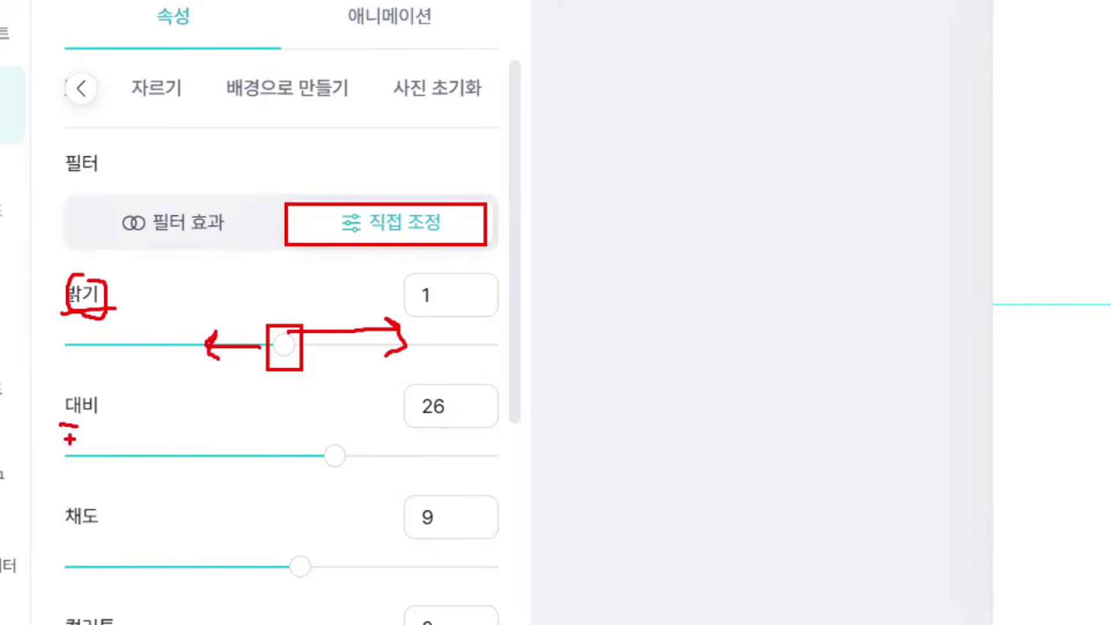
pyautogui.moveTo(59, 387)
pyautogui.mouseDown()
pyautogui.moveTo(80, 431)
pyautogui.moveTo(102, 433)
pyautogui.mouseUp()
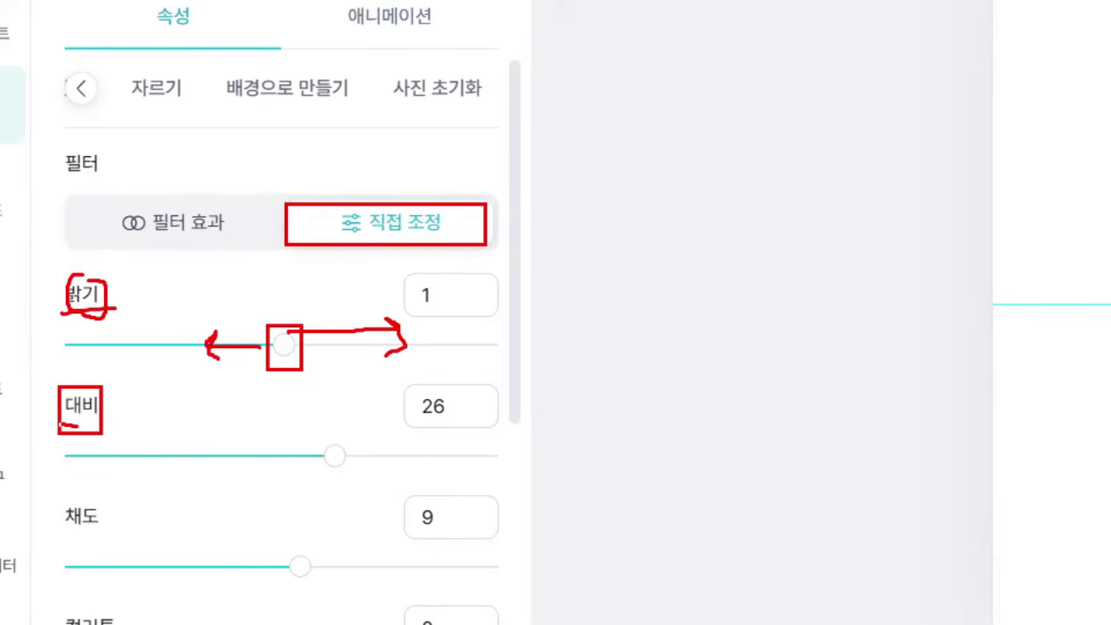
pyautogui.moveTo(61, 499); pyautogui.dragTo(110, 540)
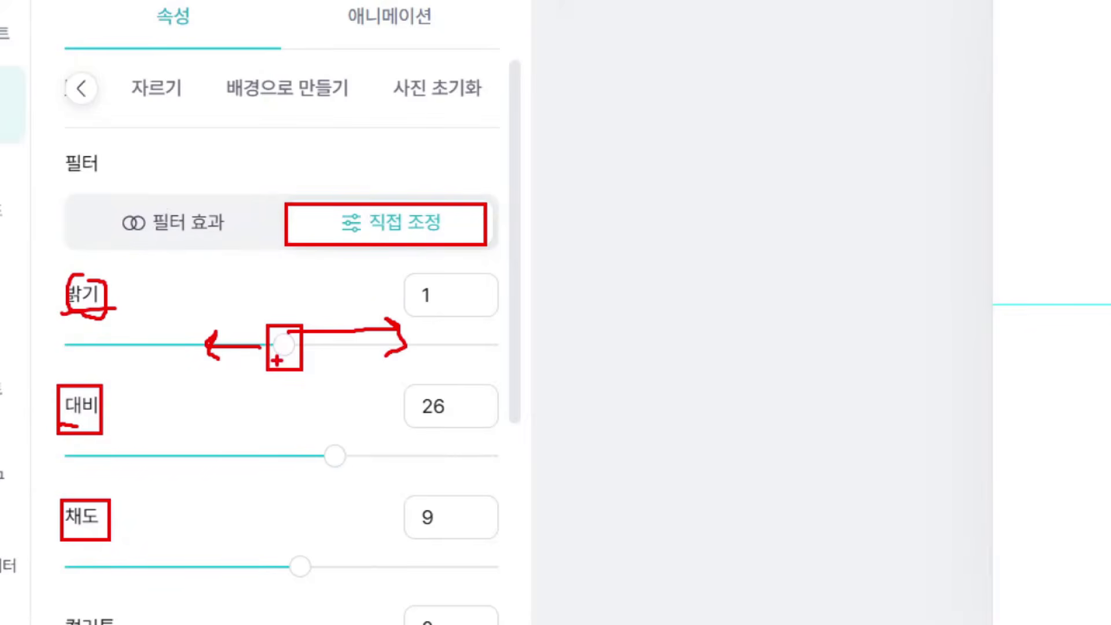
pyautogui.moveTo(118, 234); pyautogui.dragTo(215, 224)
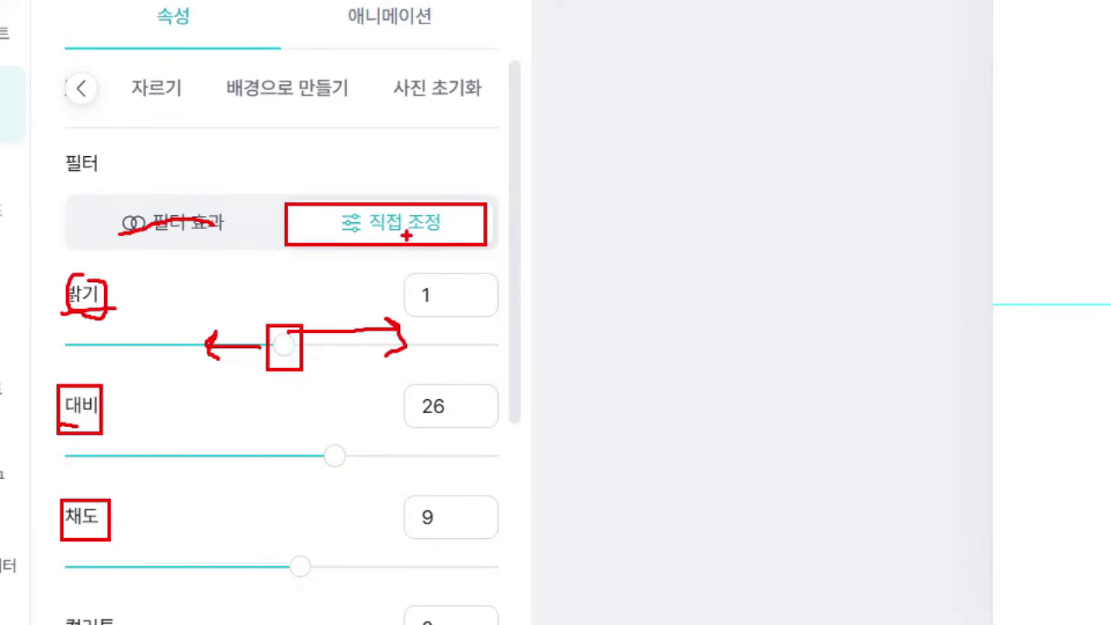
pyautogui.moveTo(62, 290)
pyautogui.mouseDown()
pyautogui.moveTo(39, 396)
pyautogui.moveTo(41, 454)
pyautogui.moveTo(65, 527)
pyautogui.mouseUp()
pyautogui.moveTo(206, 246)
pyautogui.mouseDown()
pyautogui.moveTo(93, 207)
pyautogui.moveTo(218, 230)
pyautogui.mouseUp()
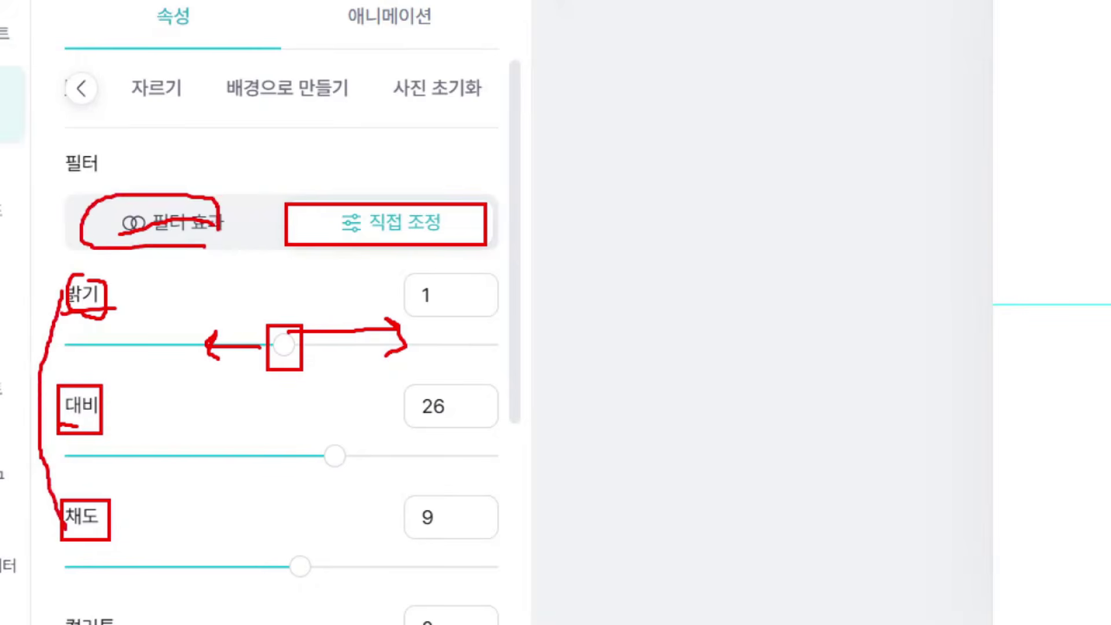
pyautogui.press('Escape')
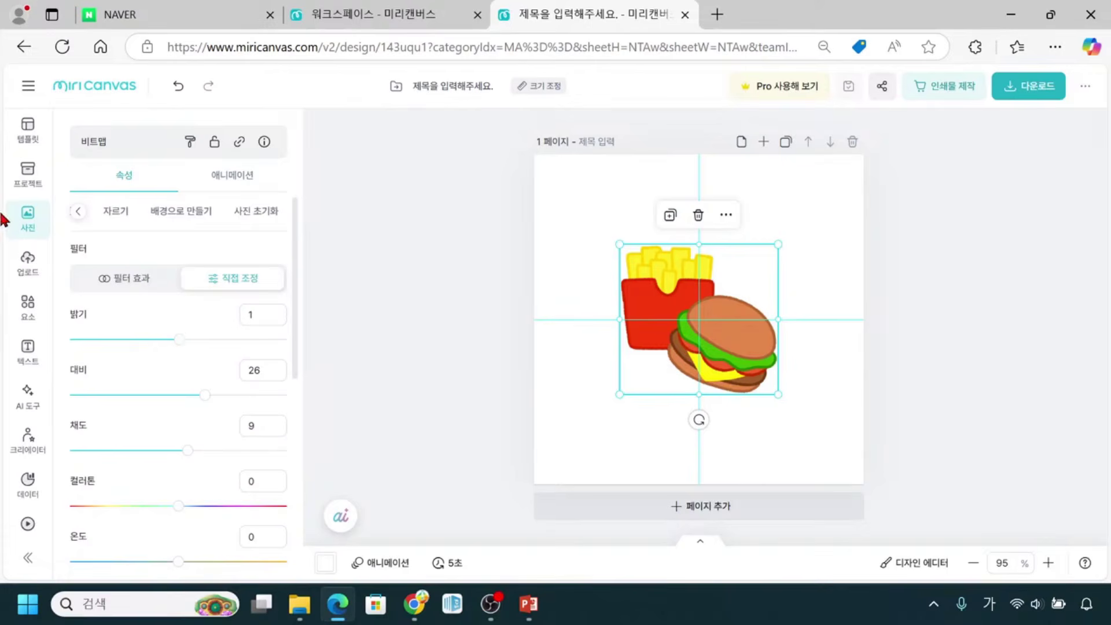
# Return to the filter presets and expand the size entries: width 239 px, height 227 px, rotation 0°
pyautogui.click(116, 285)
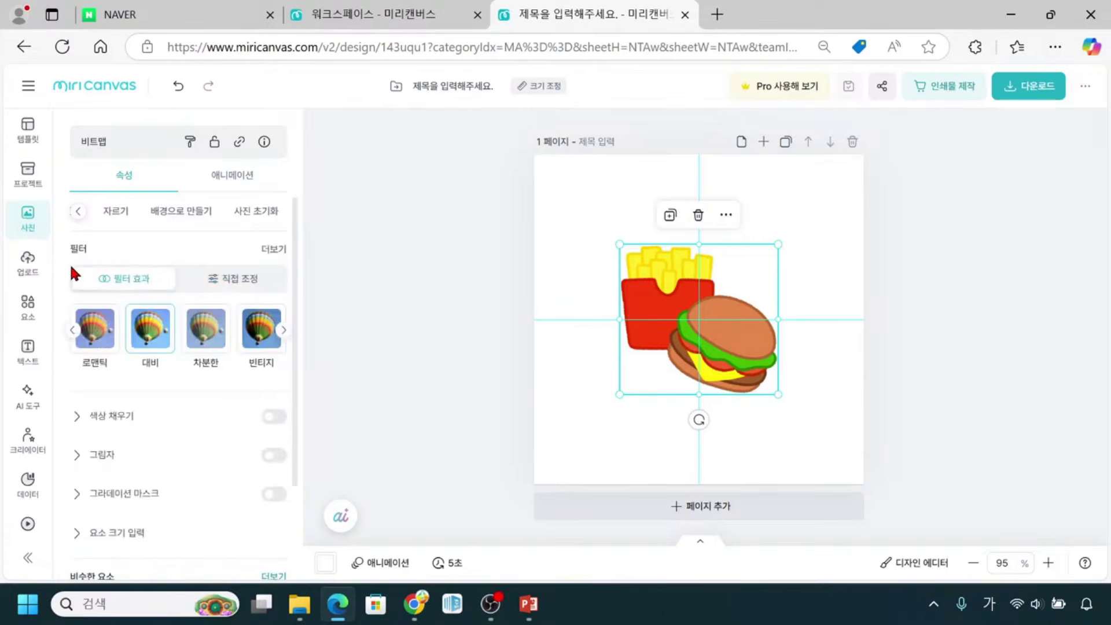
pyautogui.scroll(-2, 122, 423)
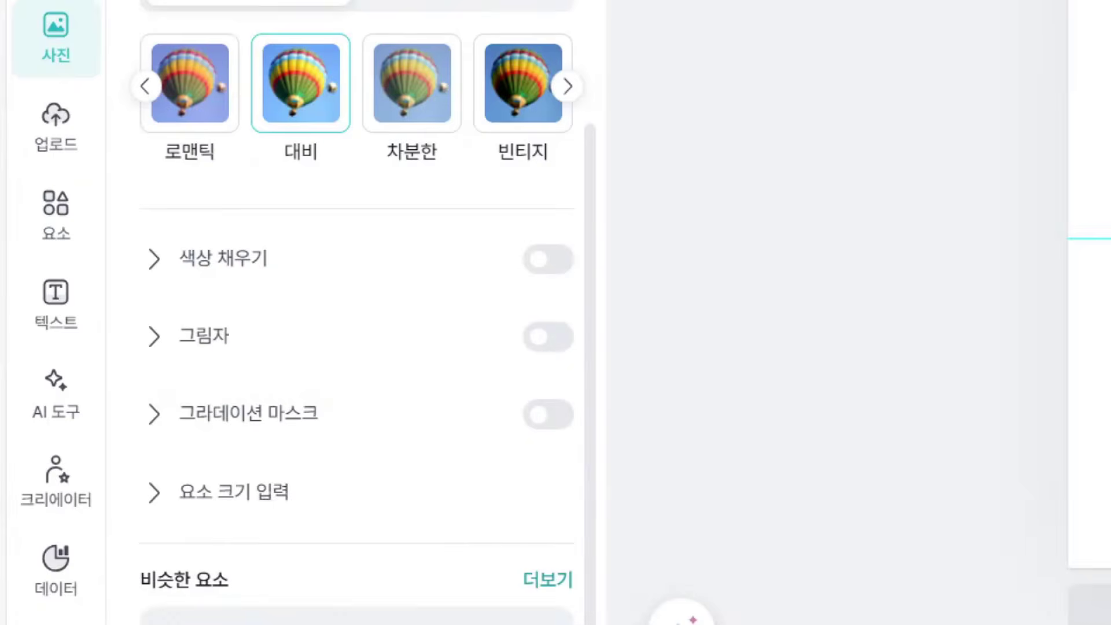
pyautogui.moveTo(96, 342)
pyautogui.mouseDown()
pyautogui.moveTo(135, 338)
pyautogui.moveTo(212, 362)
pyautogui.mouseUp()
pyautogui.moveTo(187, 433); pyautogui.dragTo(282, 427)
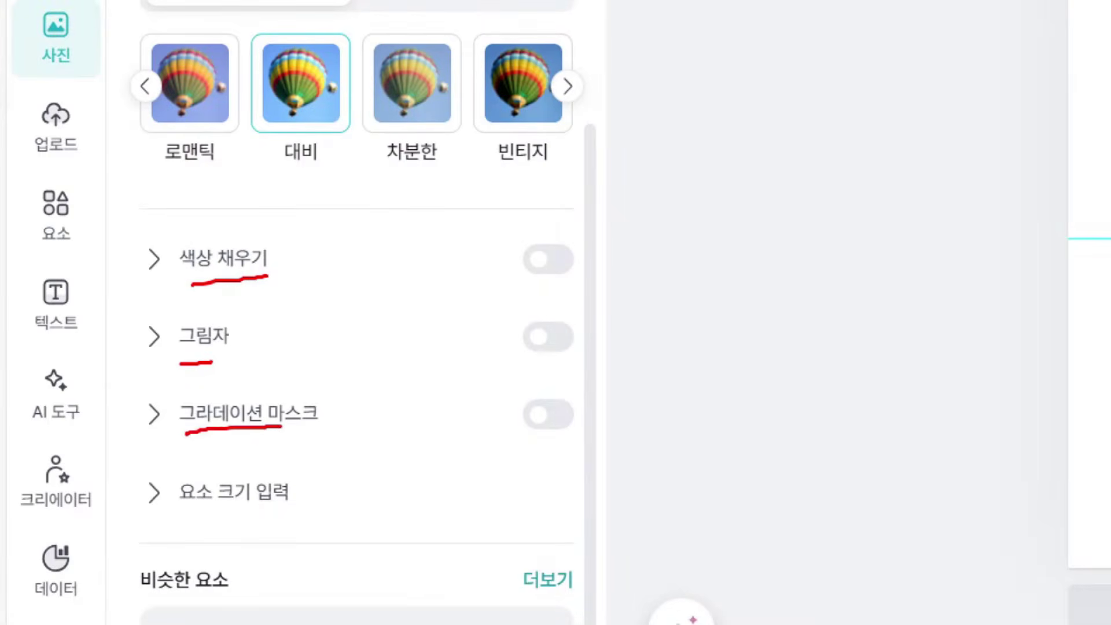
pyautogui.moveTo(187, 524); pyautogui.dragTo(293, 519)
pyautogui.moveTo(148, 256)
pyautogui.mouseDown()
pyautogui.moveTo(117, 358)
pyautogui.moveTo(157, 422)
pyautogui.mouseUp()
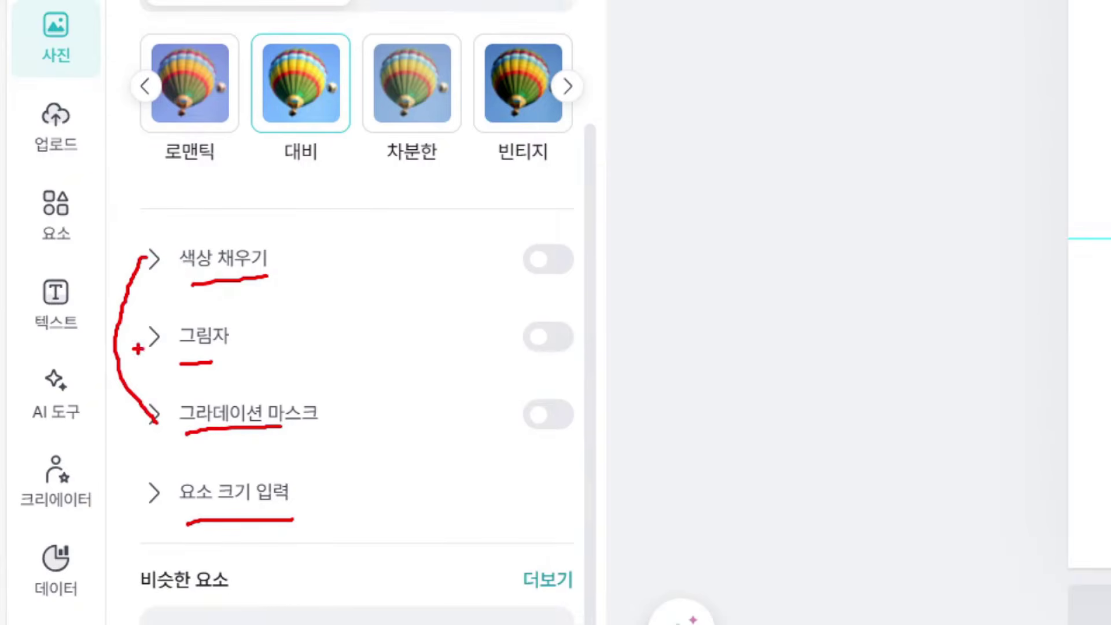
pyautogui.moveTo(139, 470); pyautogui.dragTo(307, 531)
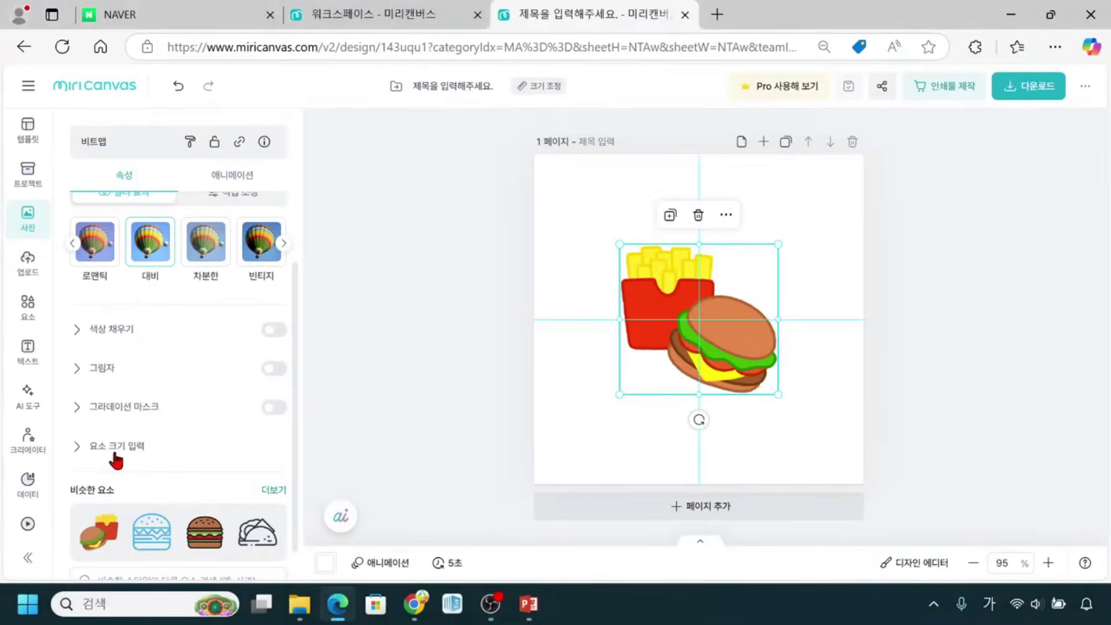
pyautogui.click(238, 513)
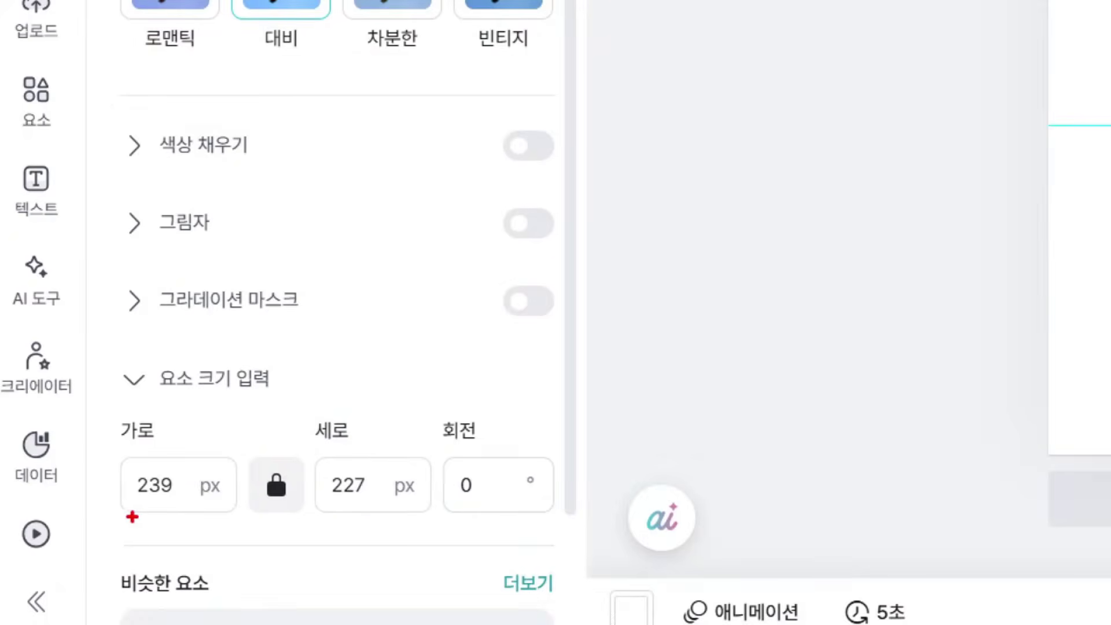
# Unlock the illustration's width-height proportion lock
pyautogui.moveTo(127, 510); pyautogui.dragTo(182, 503)
pyautogui.moveTo(325, 506); pyautogui.dragTo(396, 497)
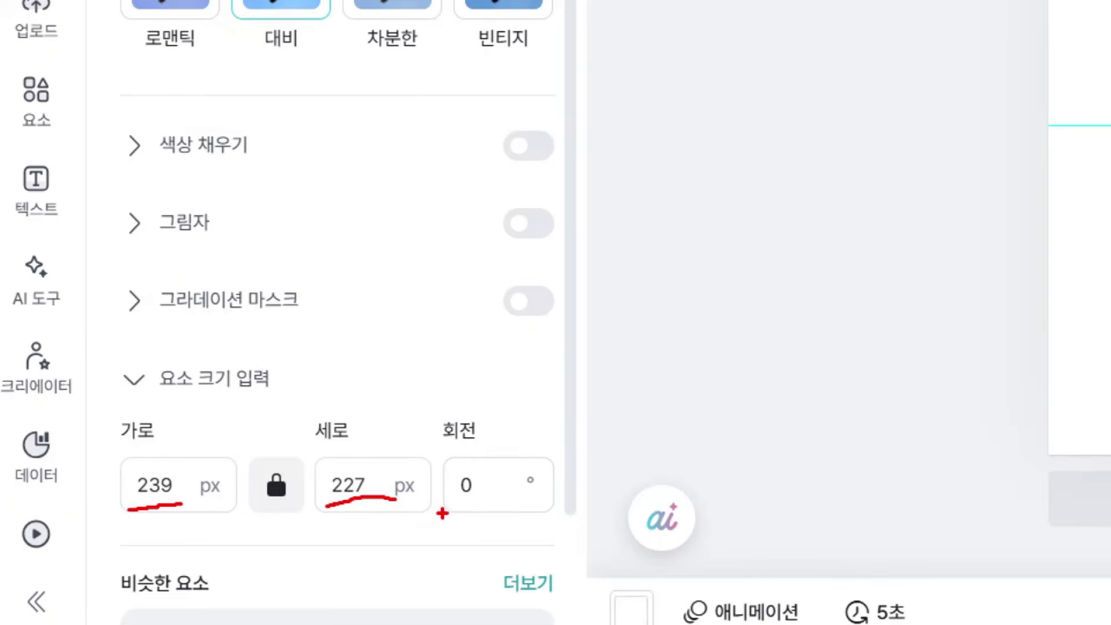
pyautogui.moveTo(244, 458)
pyautogui.mouseDown()
pyautogui.moveTo(244, 475)
pyautogui.moveTo(303, 515)
pyautogui.mouseUp()
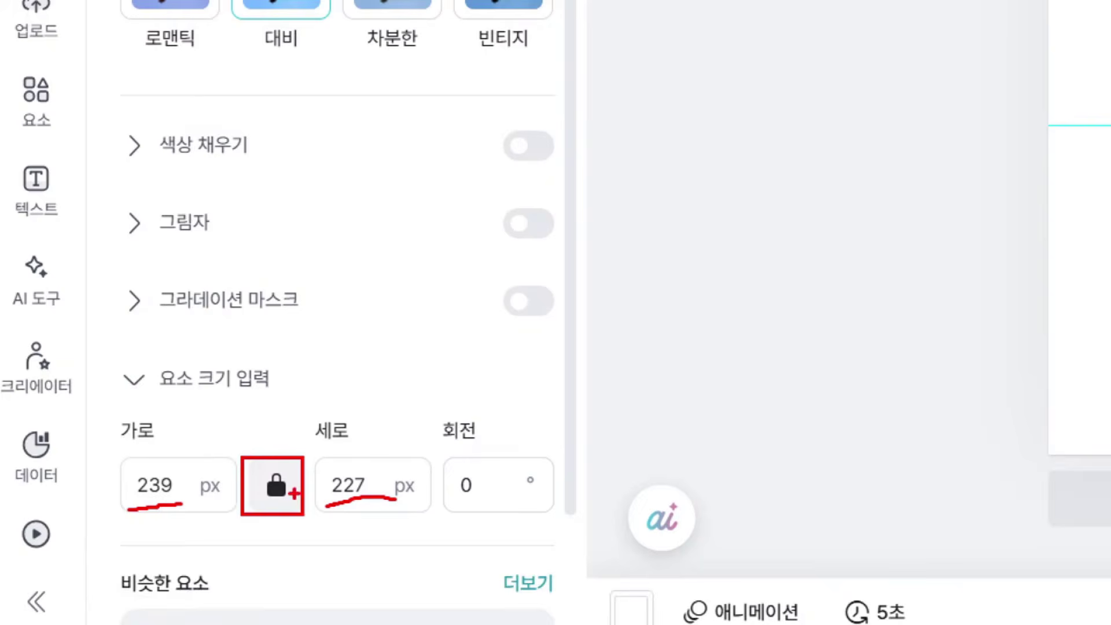
pyautogui.moveTo(273, 418); pyautogui.dragTo(272, 436)
pyautogui.click(276, 486)
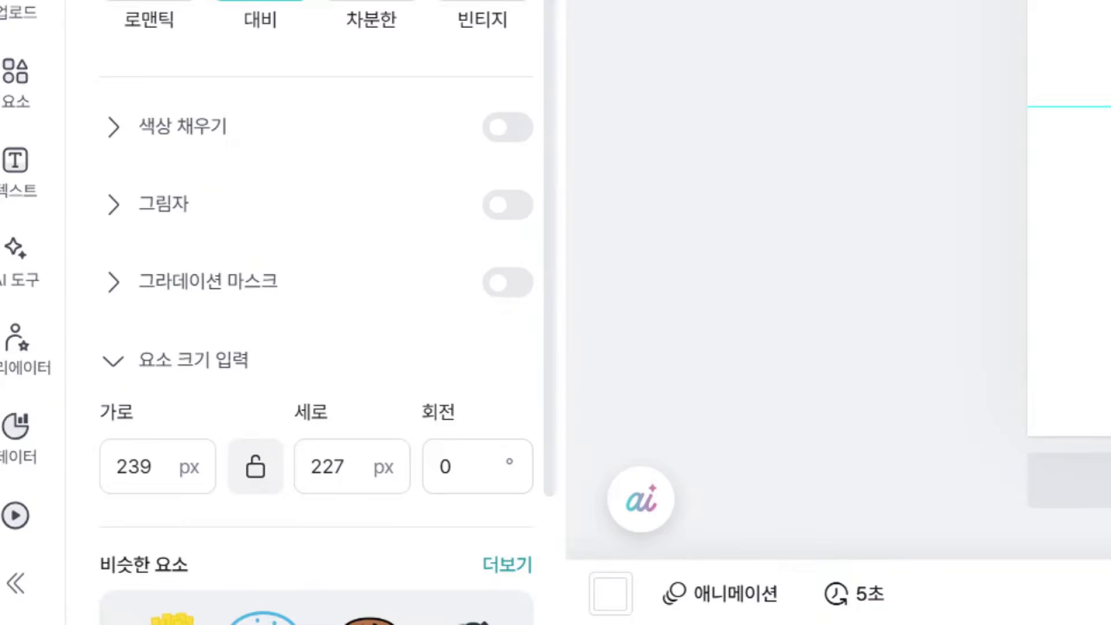
# Check the width and height fields, leaving the image at 239 × 227 px
pyautogui.moveTo(229, 499); pyautogui.dragTo(265, 494)
pyautogui.moveTo(102, 492); pyautogui.dragTo(142, 486)
pyautogui.moveTo(294, 484); pyautogui.dragTo(397, 483)
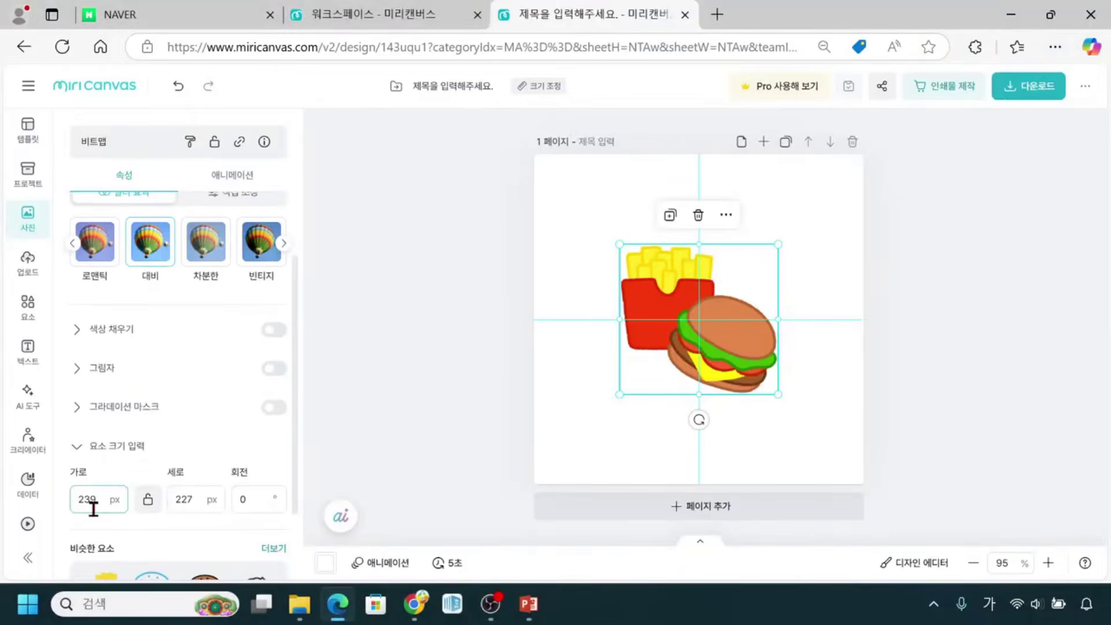
pyautogui.click(177, 501)
pyautogui.click(111, 508)
pyautogui.click(184, 498)
pyautogui.click(230, 505)
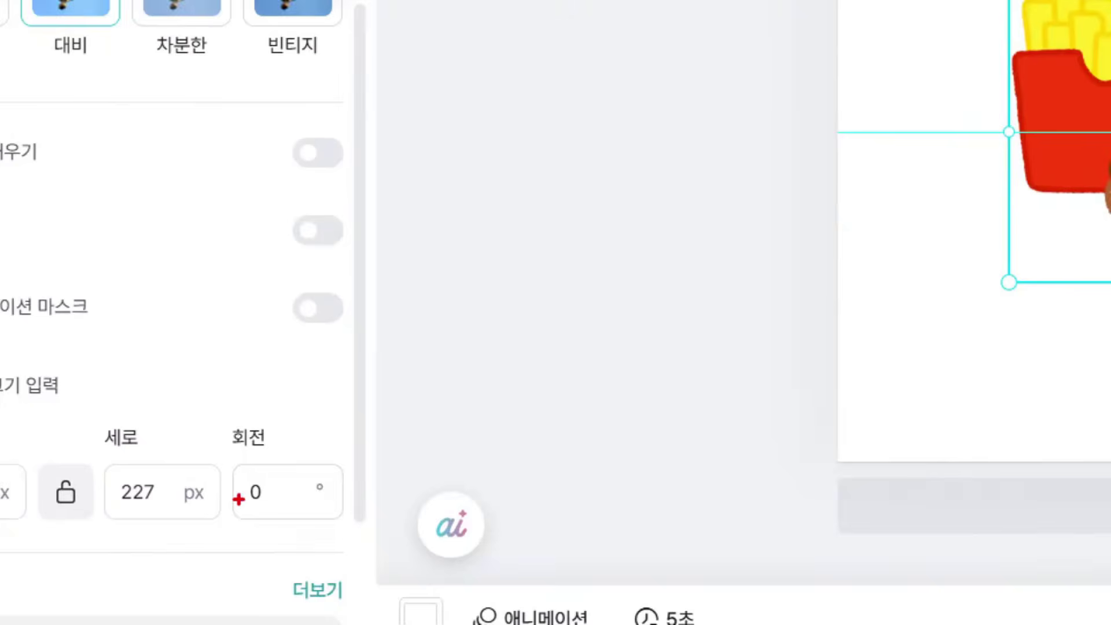
pyautogui.moveTo(228, 453)
pyautogui.mouseDown()
pyautogui.moveTo(246, 484)
pyautogui.moveTo(307, 514)
pyautogui.mouseUp()
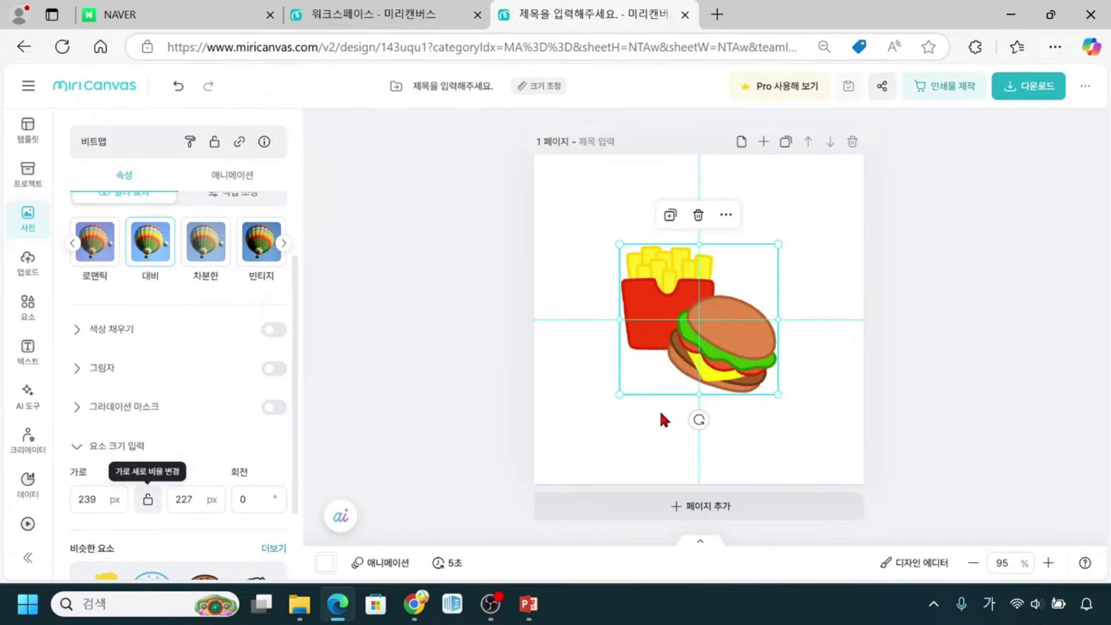
pyautogui.click(694, 398)
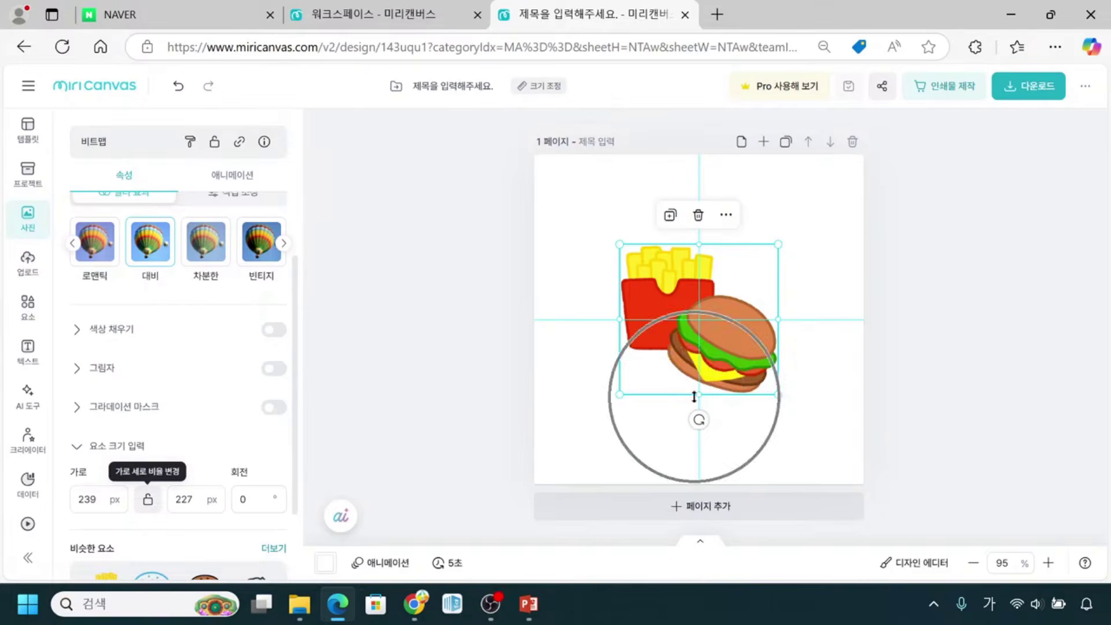
pyautogui.click(728, 333)
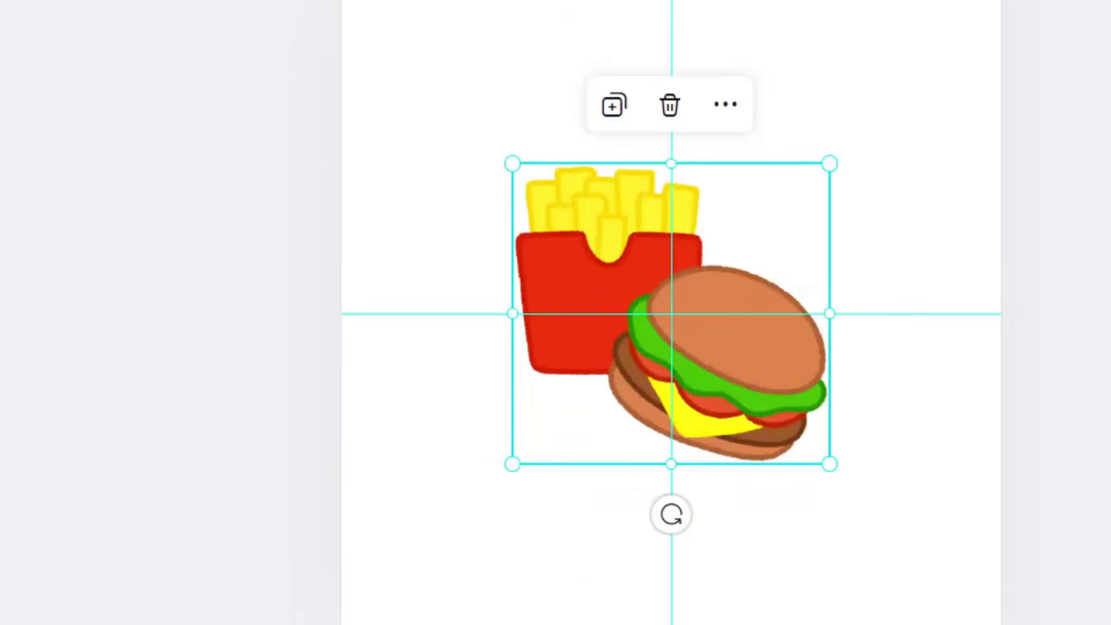
pyautogui.moveTo(638, 485)
pyautogui.mouseDown()
pyautogui.moveTo(686, 551)
pyautogui.moveTo(730, 560)
pyautogui.mouseUp()
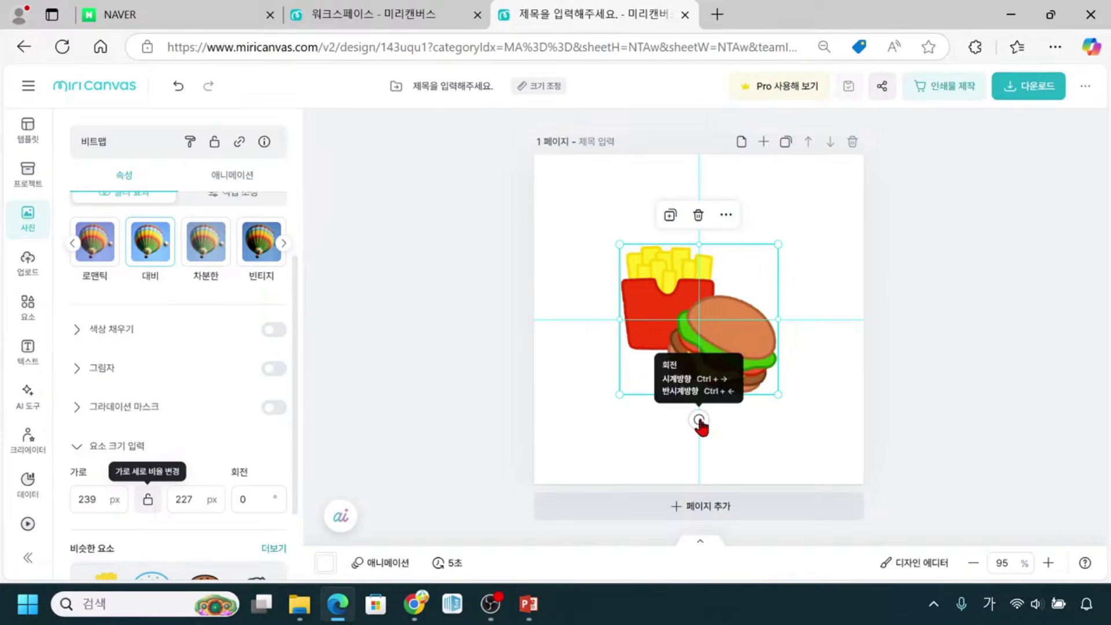
pyautogui.moveTo(700, 421); pyautogui.dragTo(730, 416)
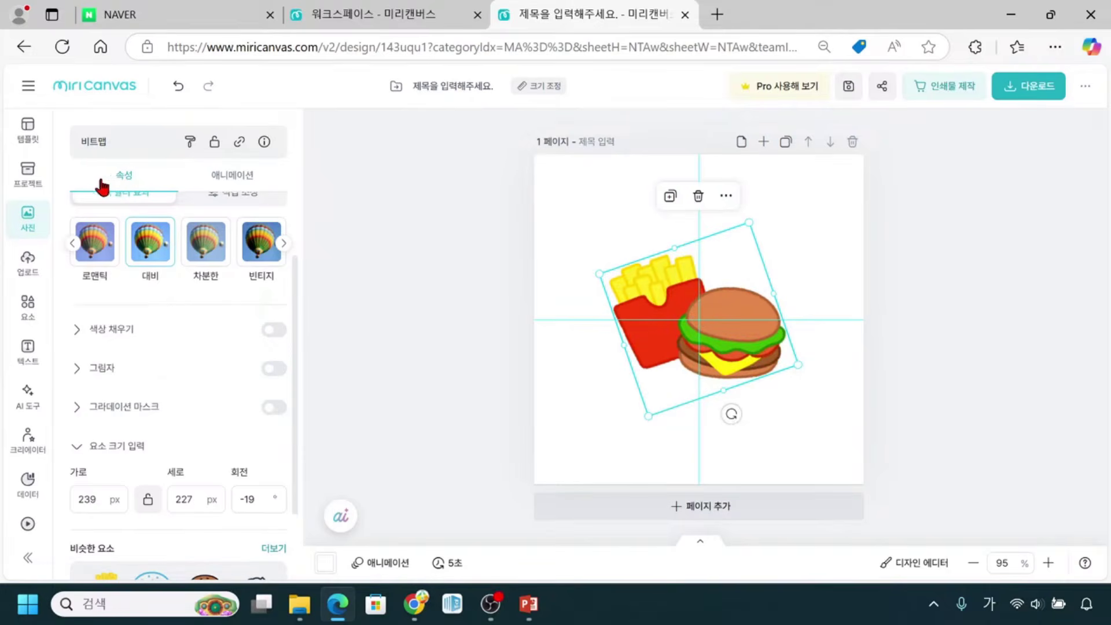
pyautogui.click(256, 507)
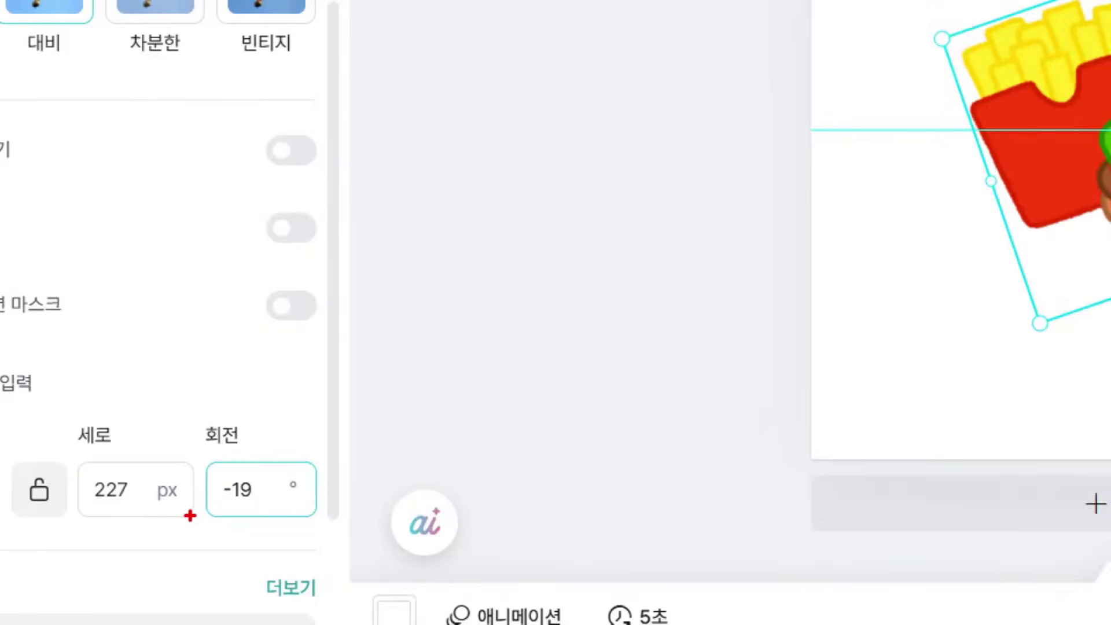
pyautogui.moveTo(204, 512); pyautogui.dragTo(266, 496)
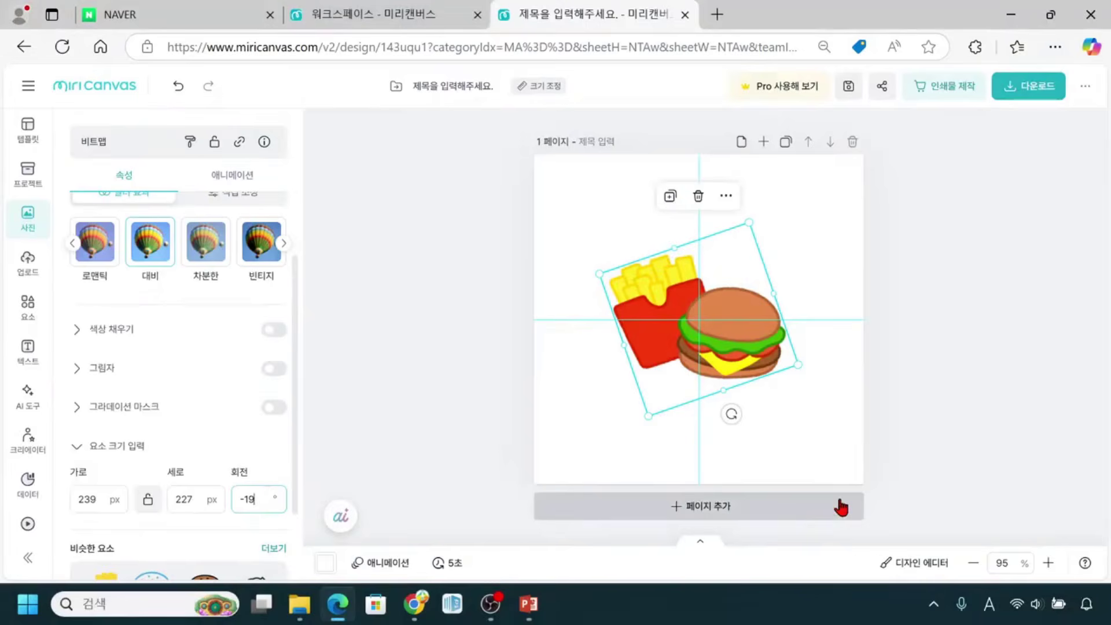
pyautogui.press('BackSpace')
pyautogui.press('BackSpace')
pyautogui.press('BackSpace')
pyautogui.write('0')
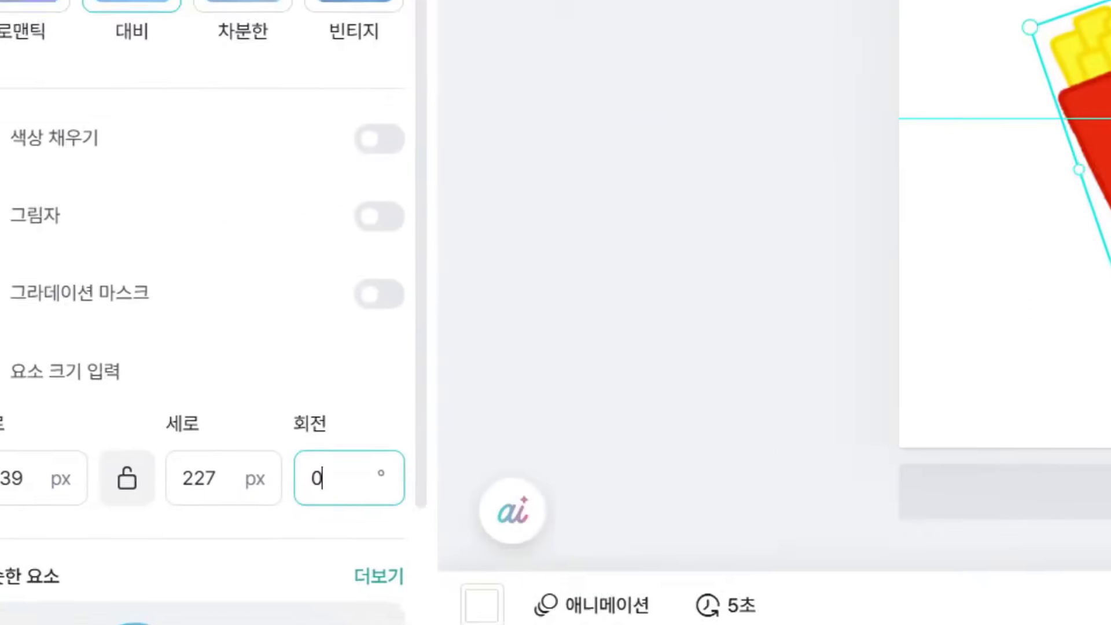
pyautogui.moveTo(404, 505); pyautogui.dragTo(521, 511)
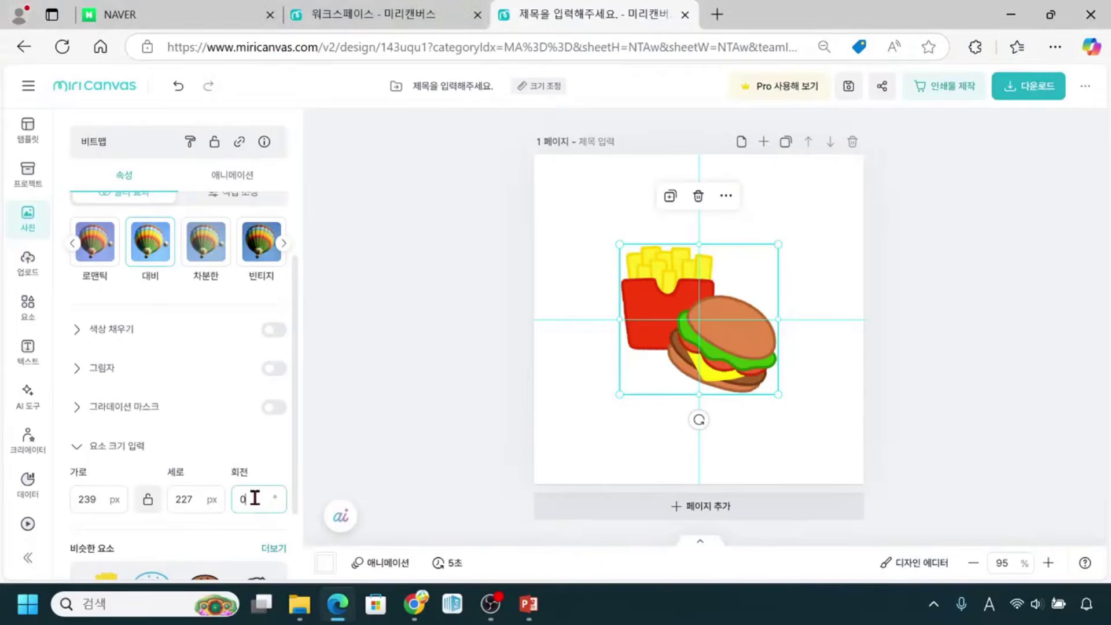
pyautogui.click(764, 381)
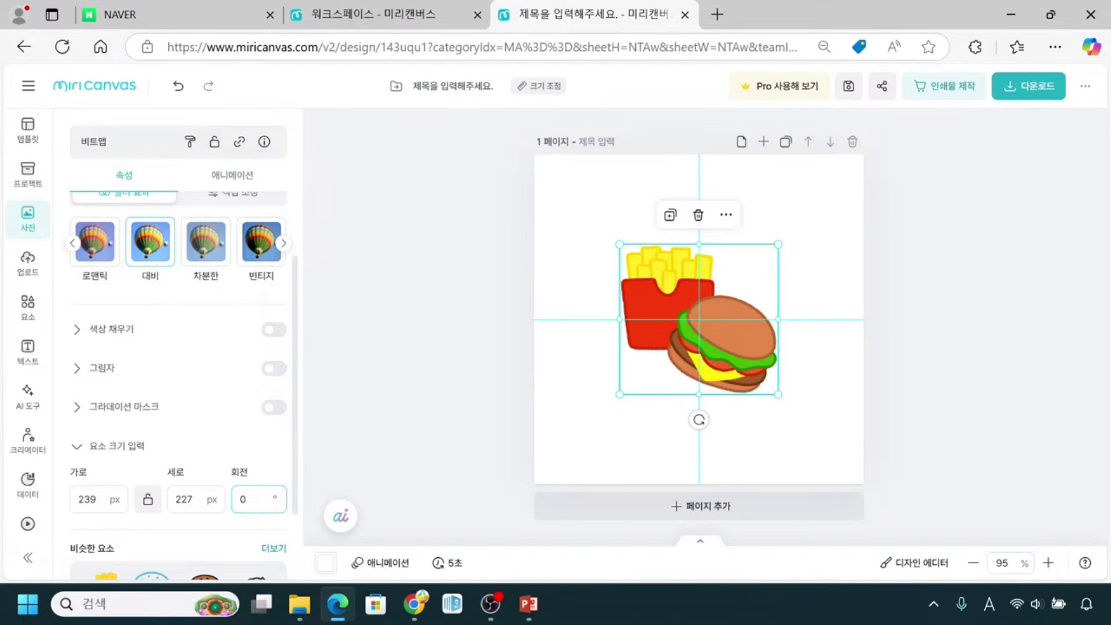
pyautogui.click(748, 329)
# Deselect the mirrored, 대비-filtered burger image so the 해변 photo results return
pyautogui.moveTo(291, 366); pyautogui.dragTo(313, 313)
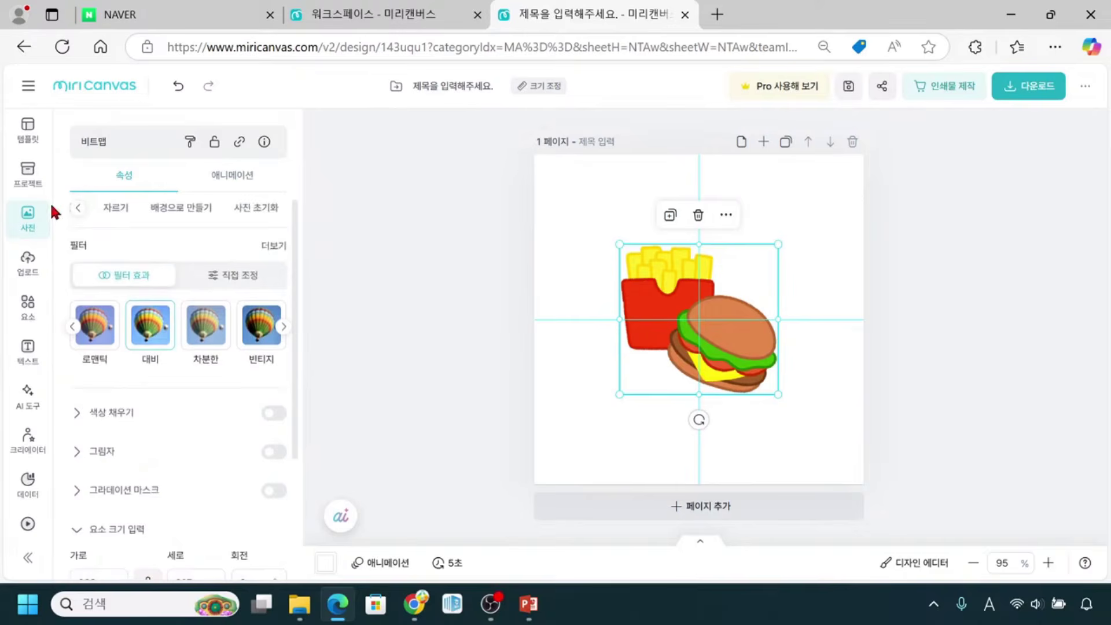
pyautogui.click(670, 299)
pyautogui.click(695, 330)
pyautogui.click(700, 329)
pyautogui.click(754, 368)
pyautogui.click(754, 371)
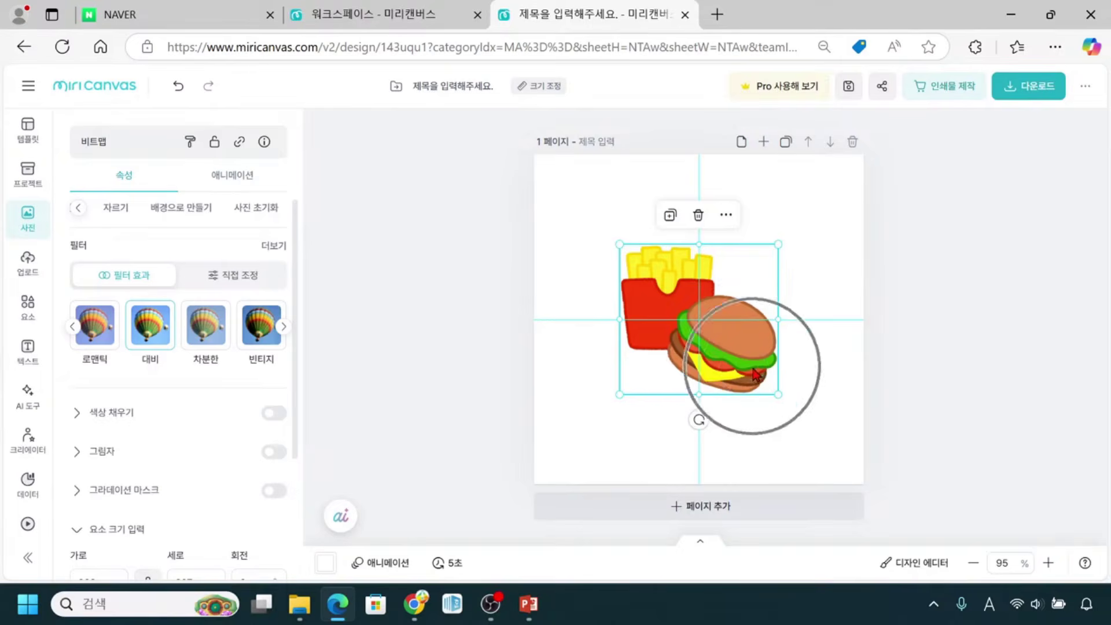
pyautogui.click(754, 371)
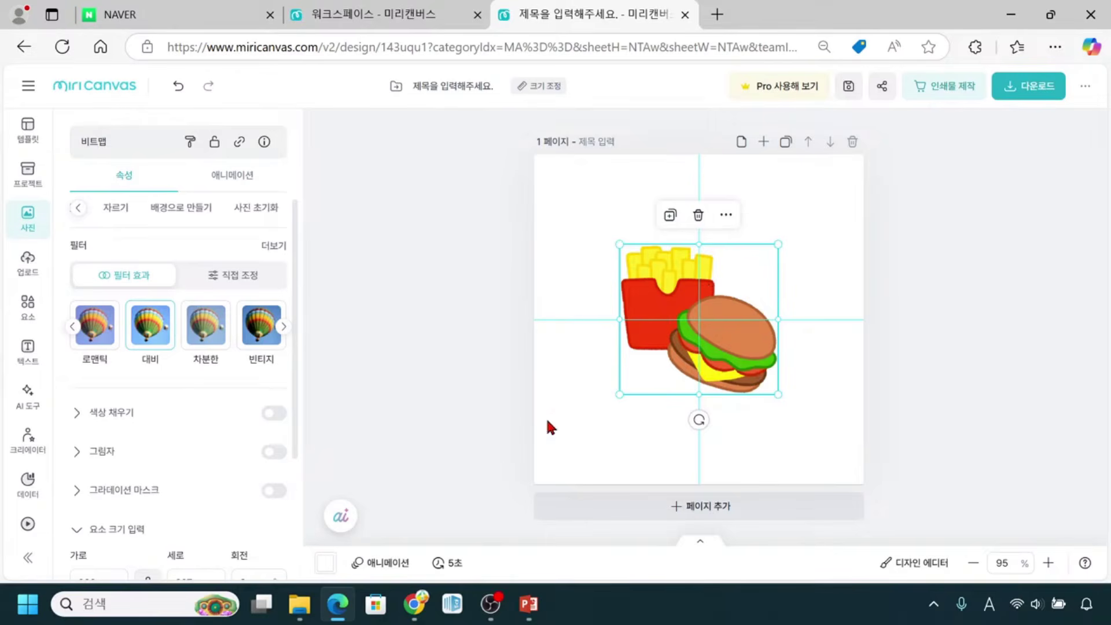
pyautogui.click(488, 407)
pyautogui.click(661, 427)
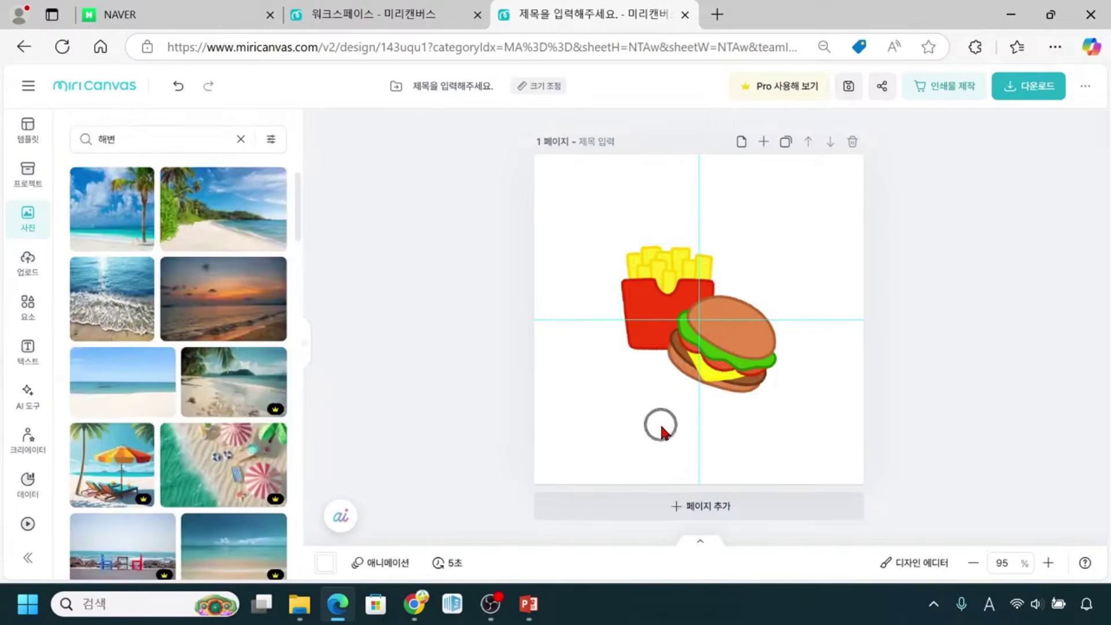
pyautogui.click(662, 423)
pyautogui.click(661, 426)
pyautogui.click(661, 433)
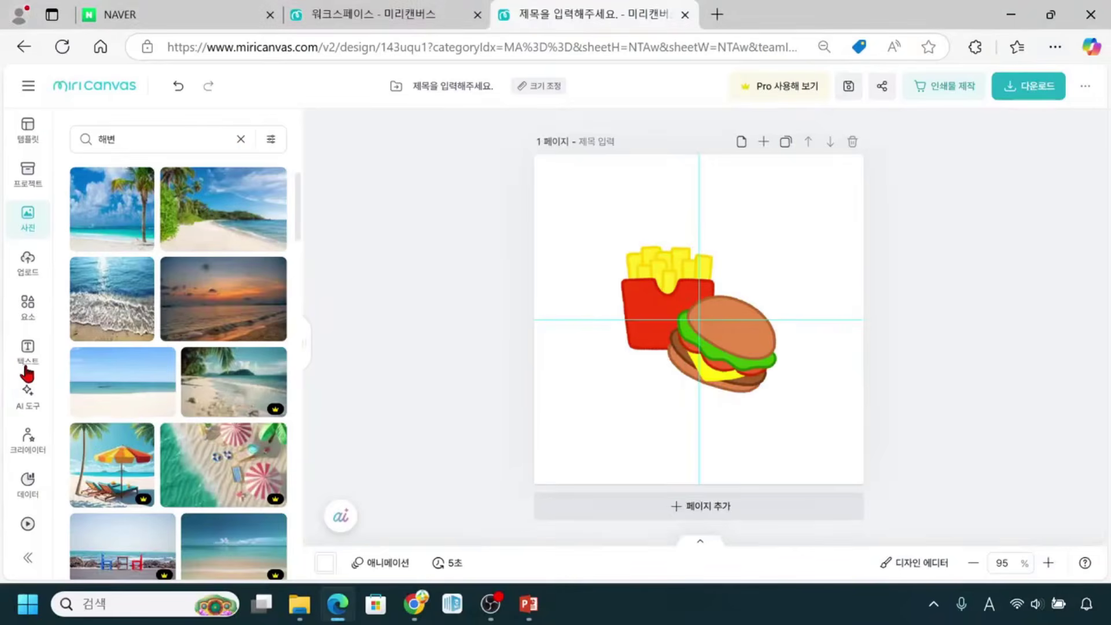
# Open the Text panel with its title, subtitle and body text presets
pyautogui.click(25, 368)
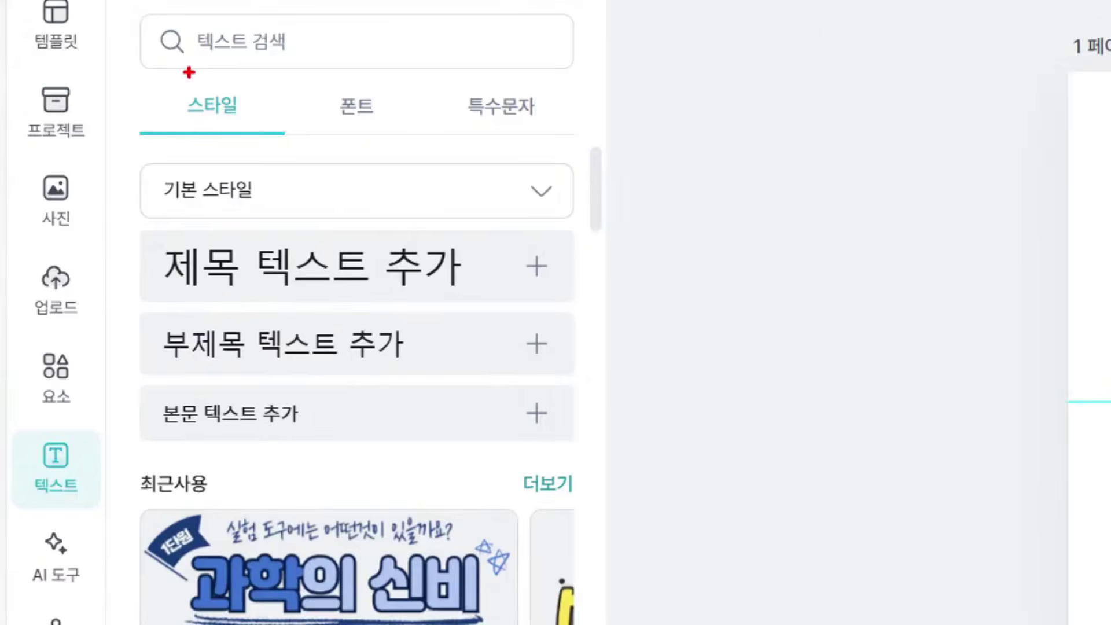
pyautogui.moveTo(149, 81); pyautogui.dragTo(272, 127)
pyautogui.moveTo(324, 81); pyautogui.dragTo(389, 133)
pyautogui.moveTo(445, 86)
pyautogui.mouseDown()
pyautogui.moveTo(467, 112)
pyautogui.moveTo(560, 141)
pyautogui.mouseUp()
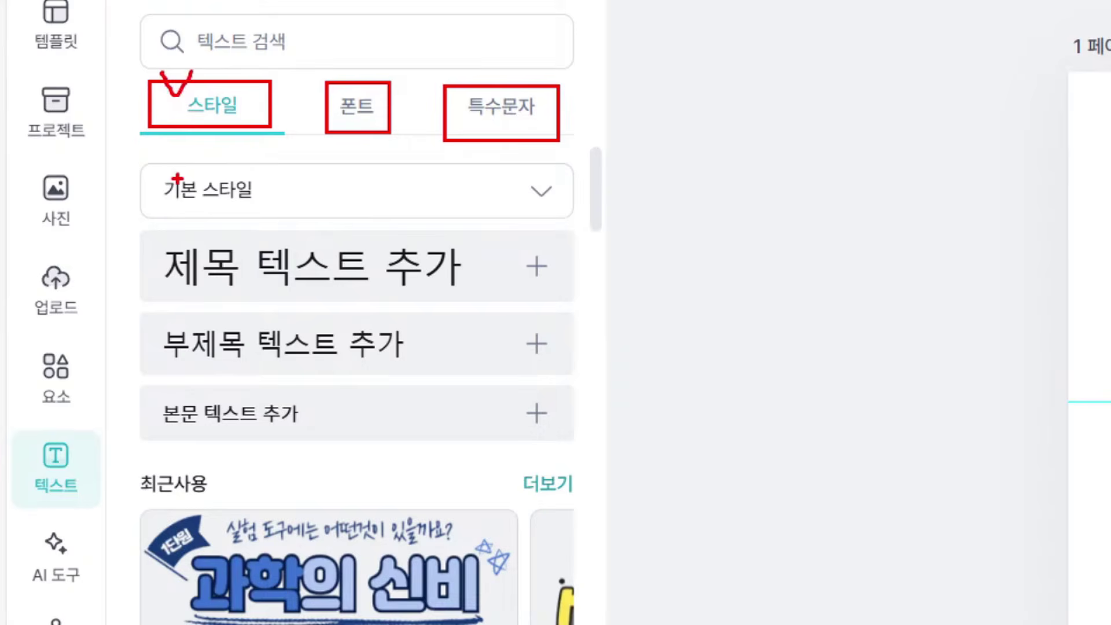
pyautogui.moveTo(132, 155)
pyautogui.mouseDown()
pyautogui.moveTo(347, 212)
pyautogui.moveTo(583, 232)
pyautogui.mouseUp()
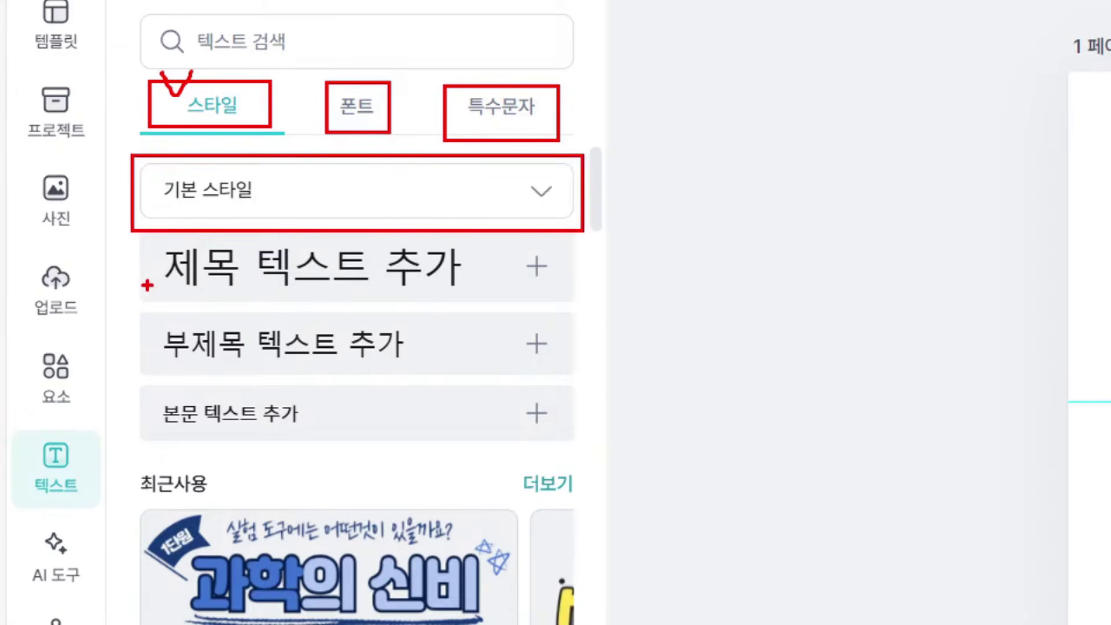
pyautogui.moveTo(154, 268); pyautogui.dragTo(120, 408)
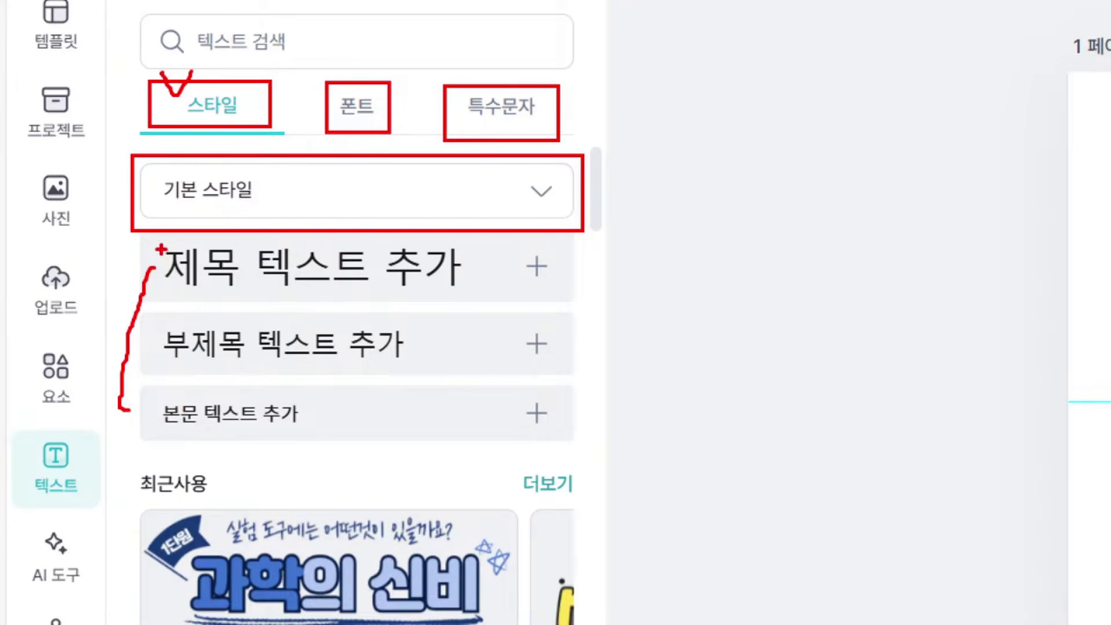
pyautogui.moveTo(153, 272)
pyautogui.mouseDown()
pyautogui.moveTo(118, 362)
pyautogui.moveTo(124, 408)
pyautogui.mouseUp()
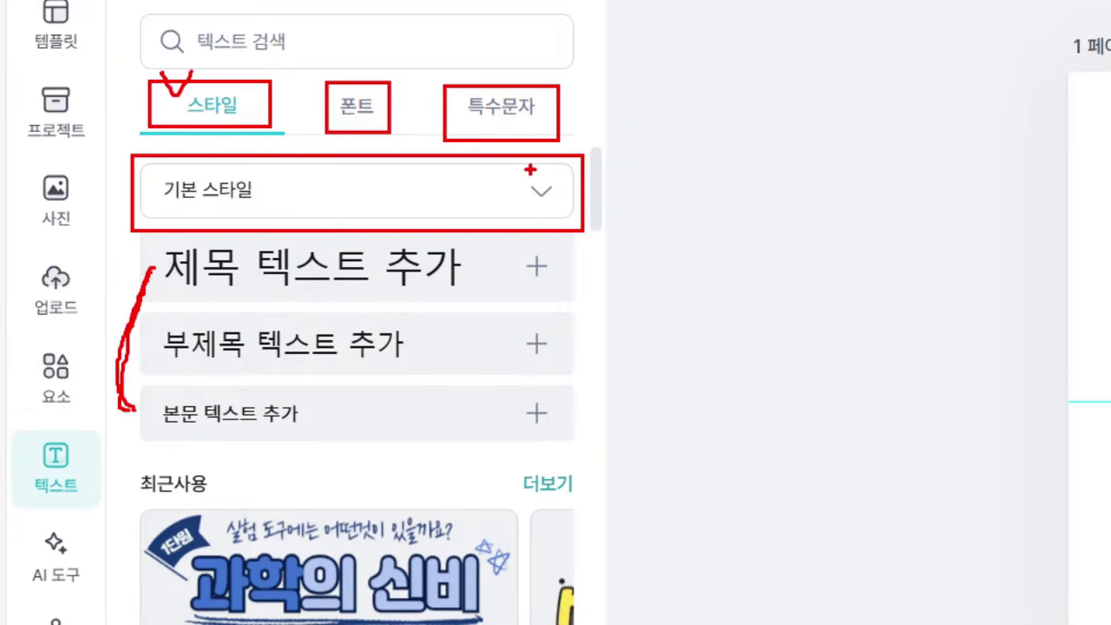
pyautogui.moveTo(520, 167); pyautogui.dragTo(564, 213)
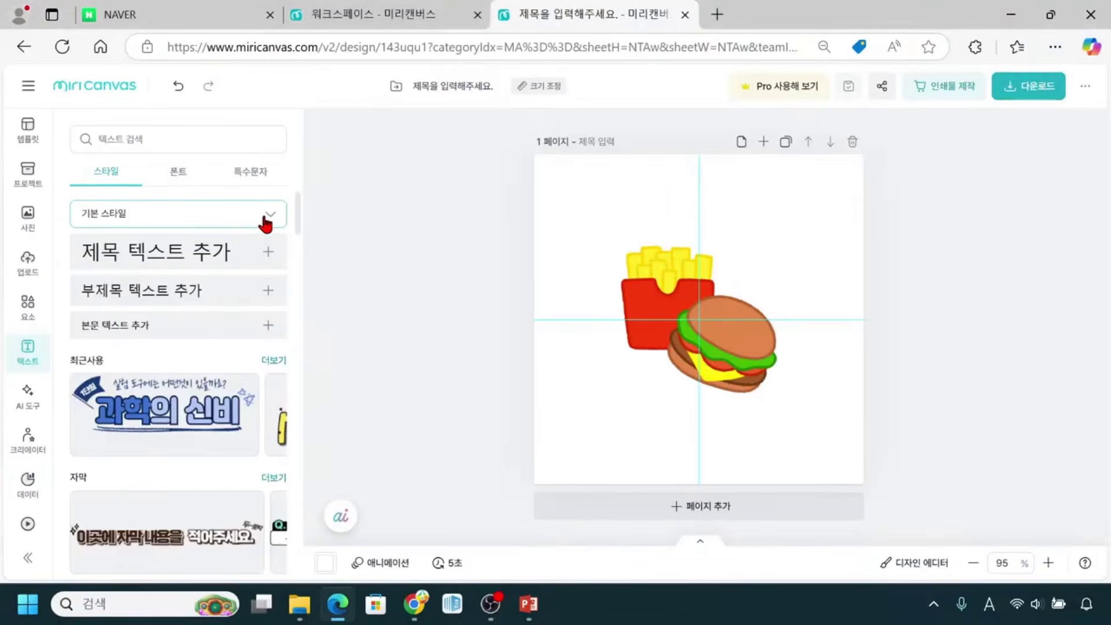
# Open and close the 기본 스타일 style preset list
pyautogui.click(265, 218)
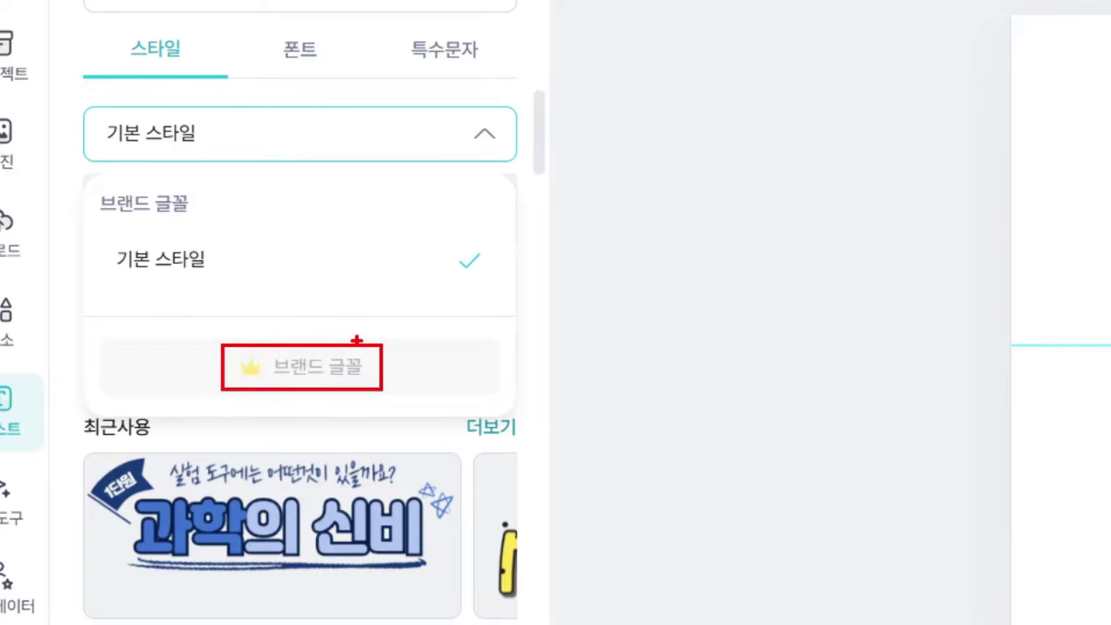
pyautogui.moveTo(378, 334)
pyautogui.mouseDown()
pyautogui.moveTo(331, 386)
pyautogui.moveTo(333, 356)
pyautogui.moveTo(368, 387)
pyautogui.mouseUp()
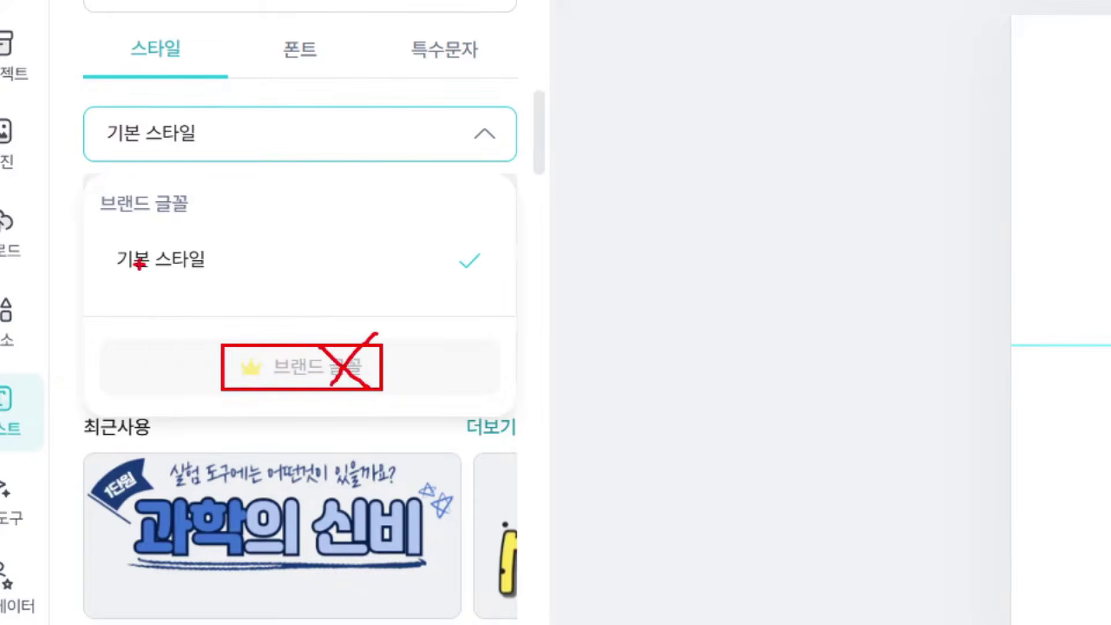
pyautogui.moveTo(108, 235)
pyautogui.mouseDown()
pyautogui.moveTo(243, 285)
pyautogui.moveTo(488, 297)
pyautogui.mouseUp()
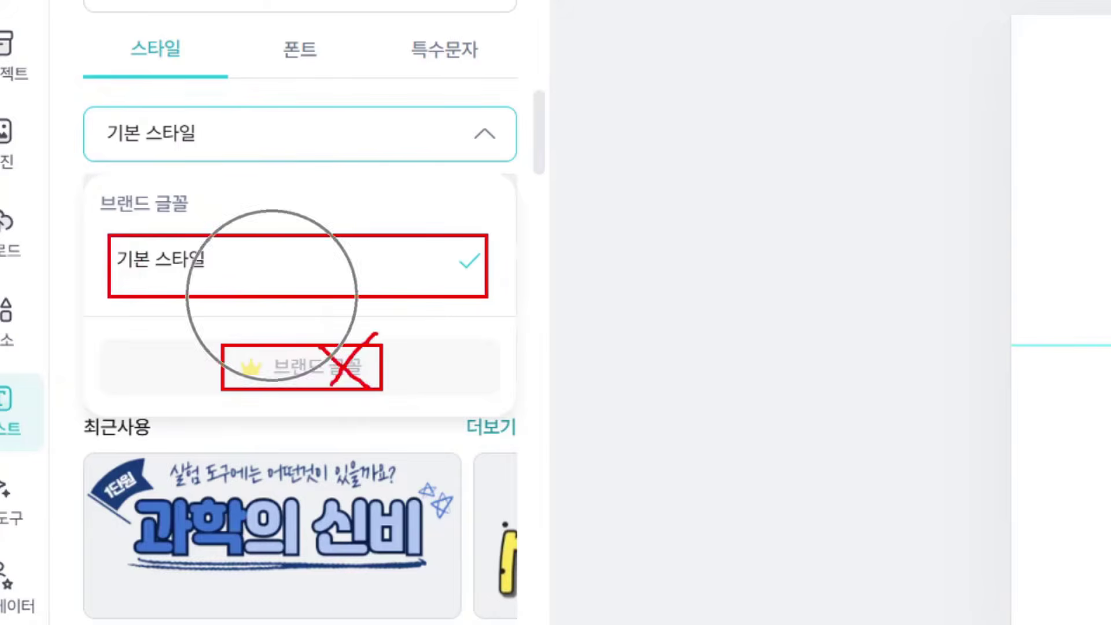
pyautogui.moveTo(464, 111); pyautogui.dragTo(507, 156)
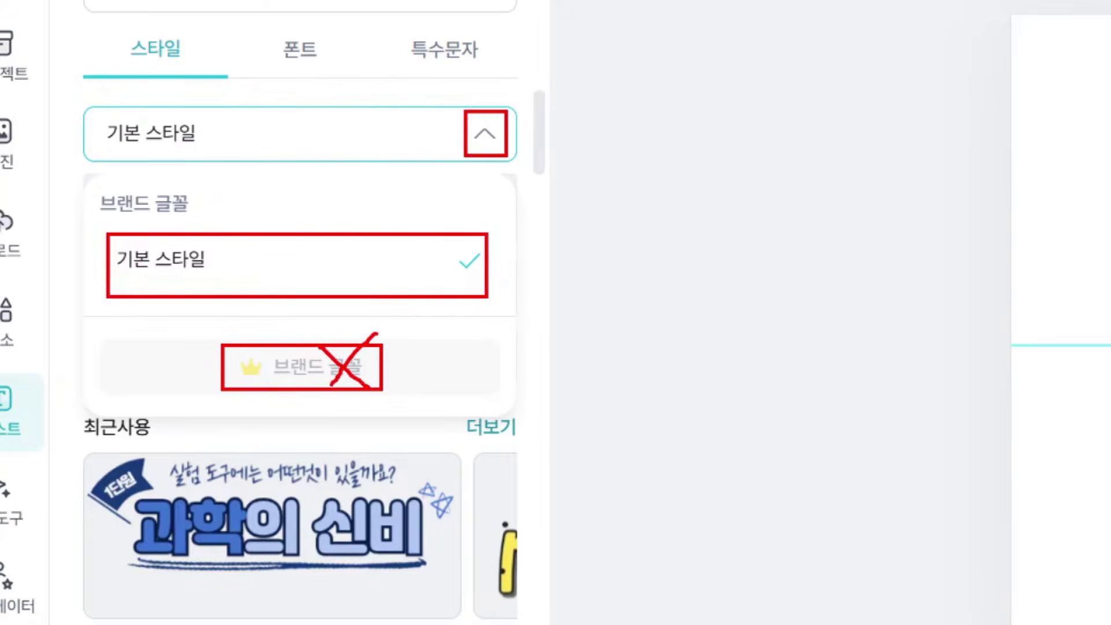
pyautogui.press('Escape')
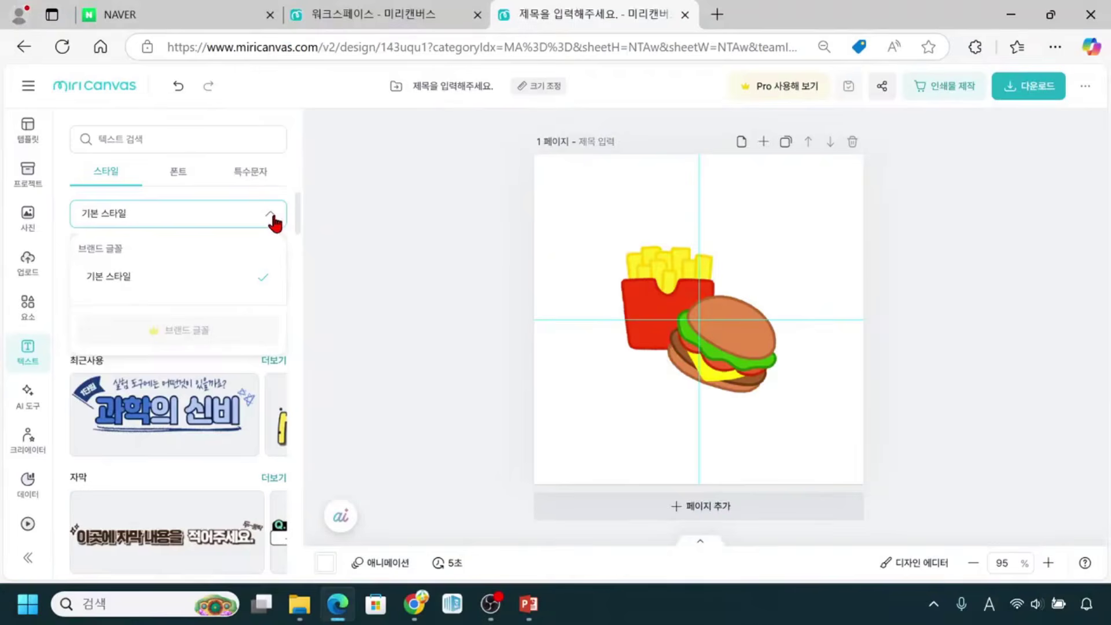
pyautogui.click(260, 276)
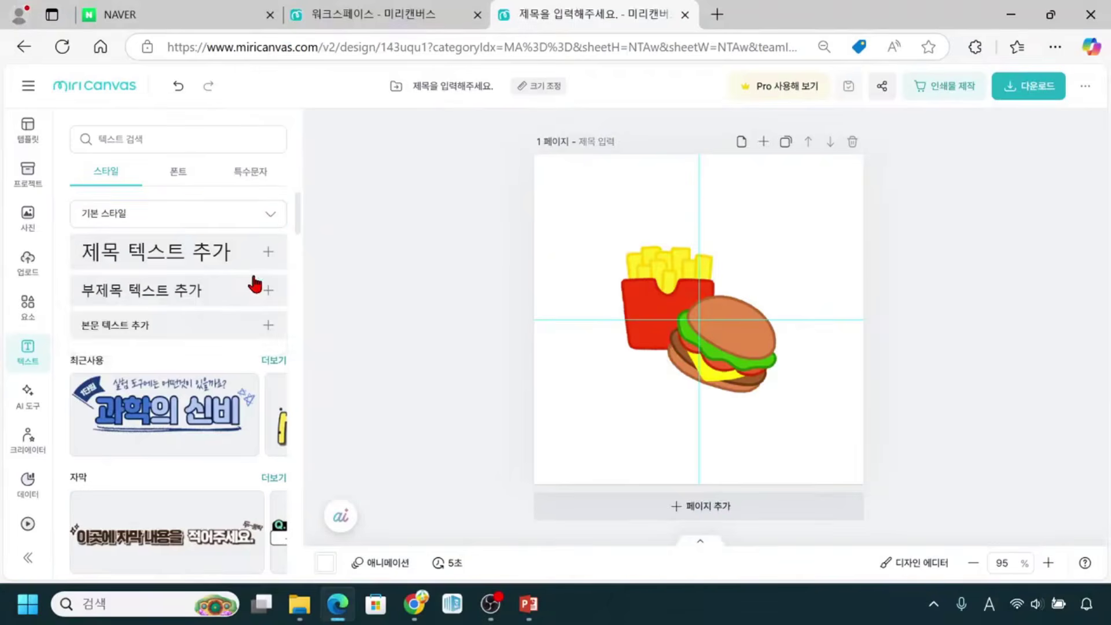
pyautogui.click(271, 222)
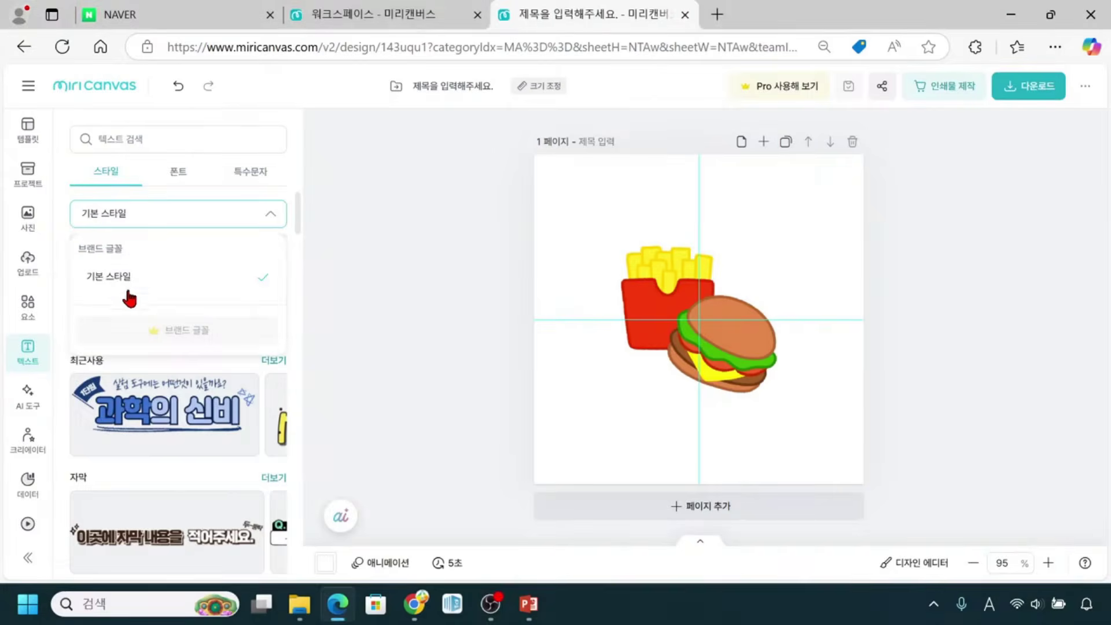
pyautogui.click(164, 286)
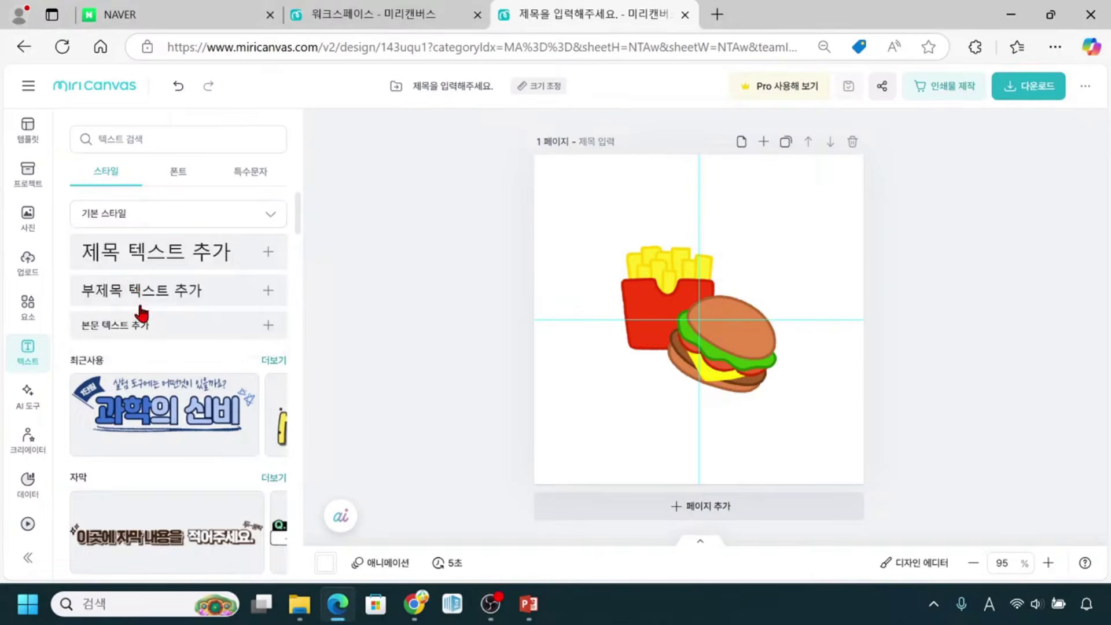
pyautogui.scroll(-2, 142, 310)
pyautogui.scroll(-2, 149, 302)
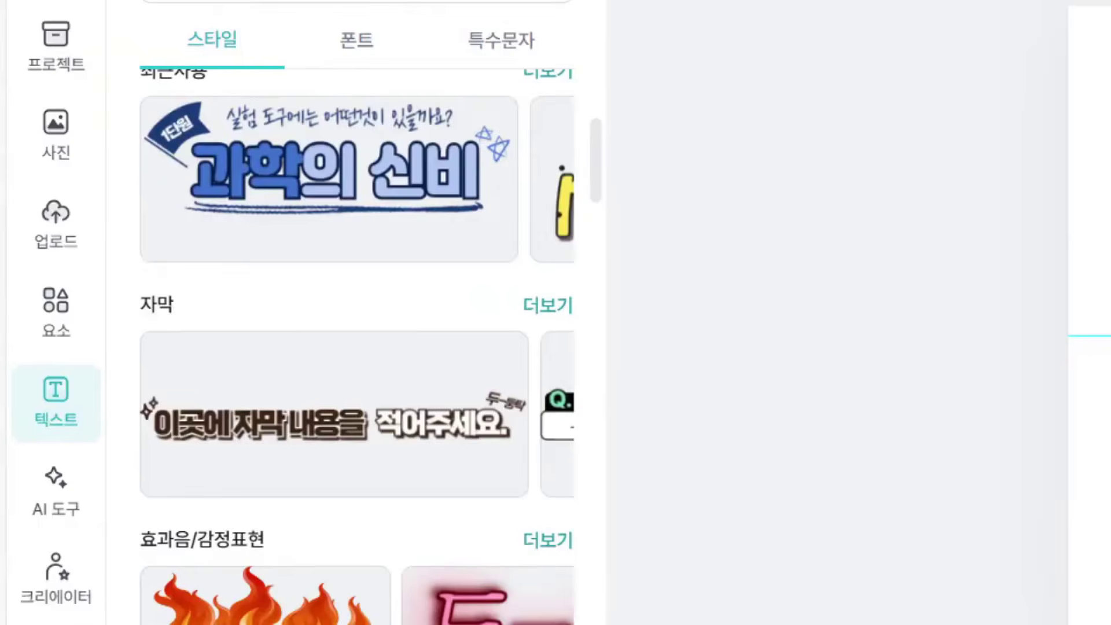
pyautogui.moveTo(135, 327)
pyautogui.mouseDown()
pyautogui.moveTo(250, 454)
pyautogui.moveTo(514, 467)
pyautogui.moveTo(533, 479)
pyautogui.mouseUp()
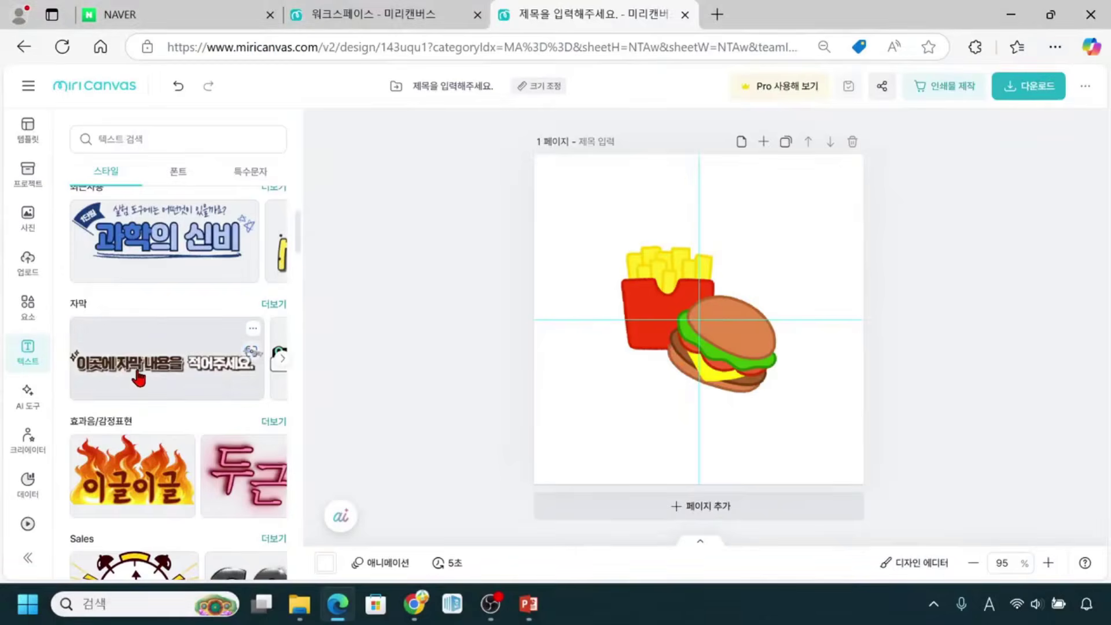
pyautogui.scroll(-2, 400, 441)
pyautogui.scroll(-2, 197, 382)
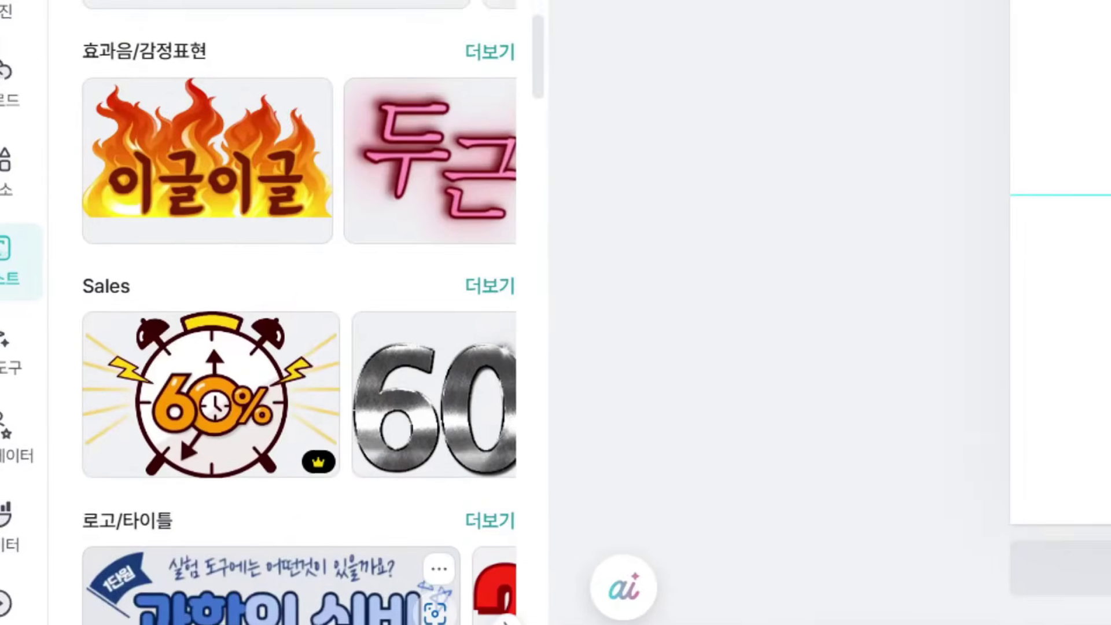
pyautogui.moveTo(82, 63); pyautogui.dragTo(211, 65)
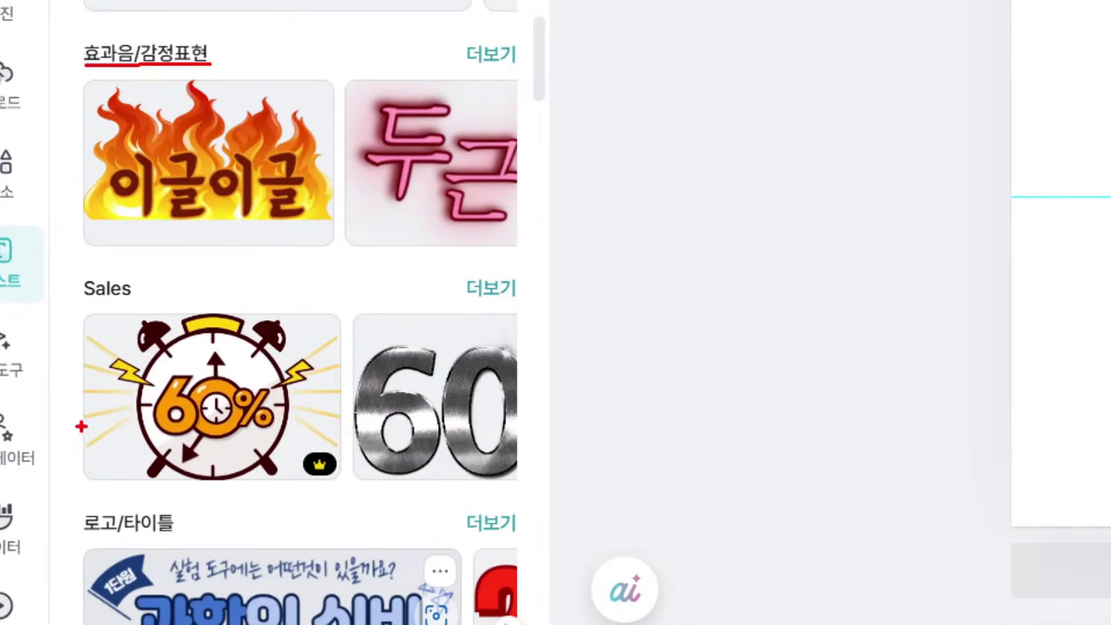
pyautogui.moveTo(87, 315); pyautogui.dragTo(351, 495)
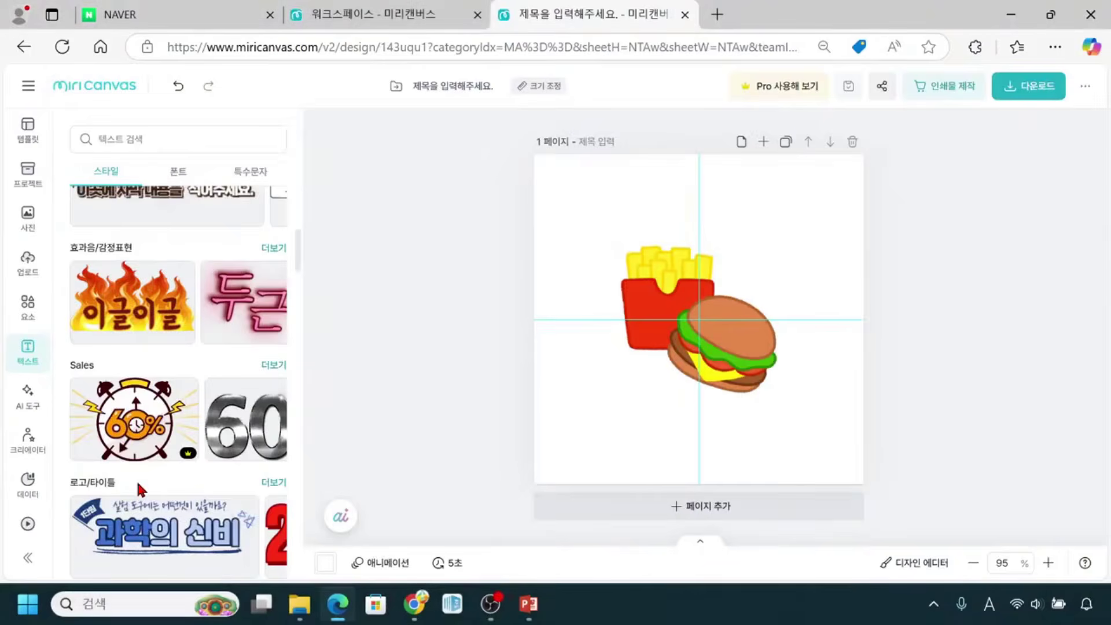
pyautogui.scroll(-3, 217, 524)
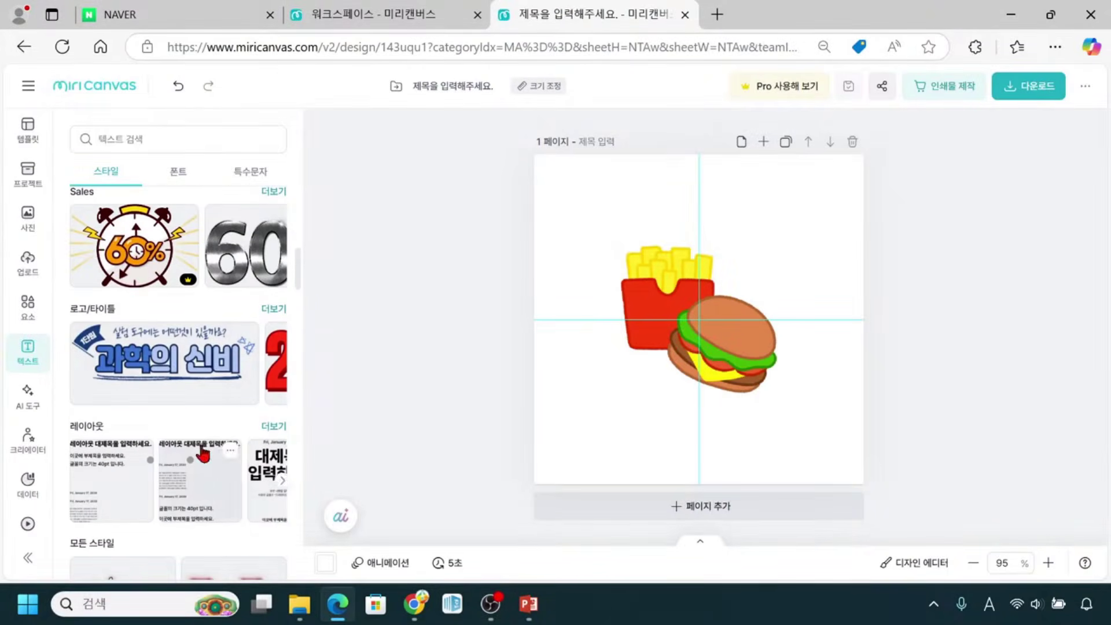
pyautogui.moveTo(285, 370)
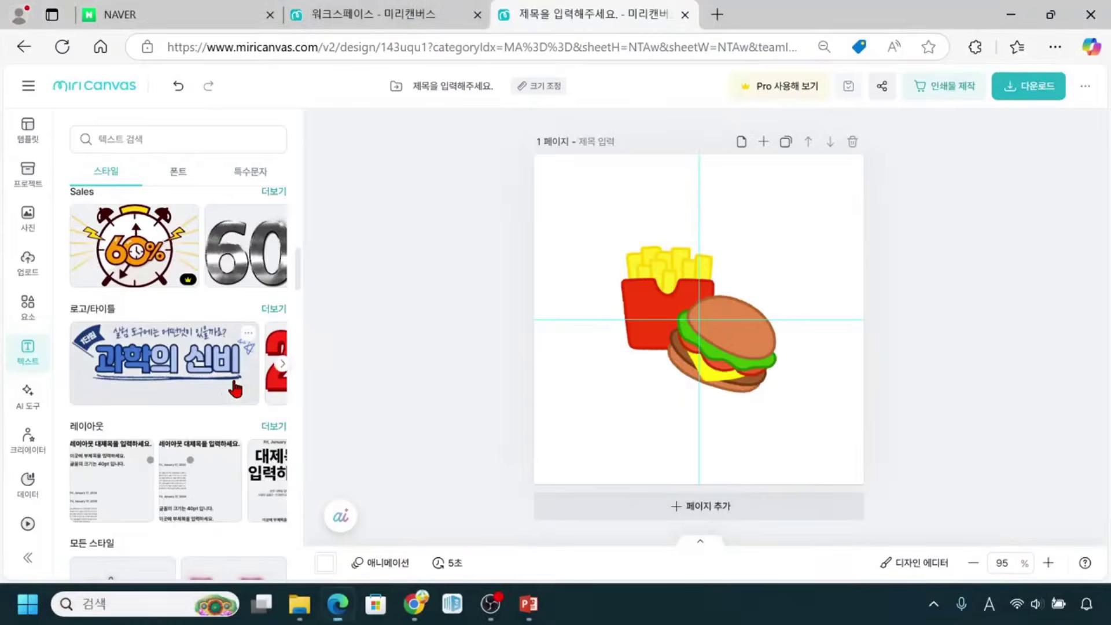
pyautogui.scroll(5, 348, 373)
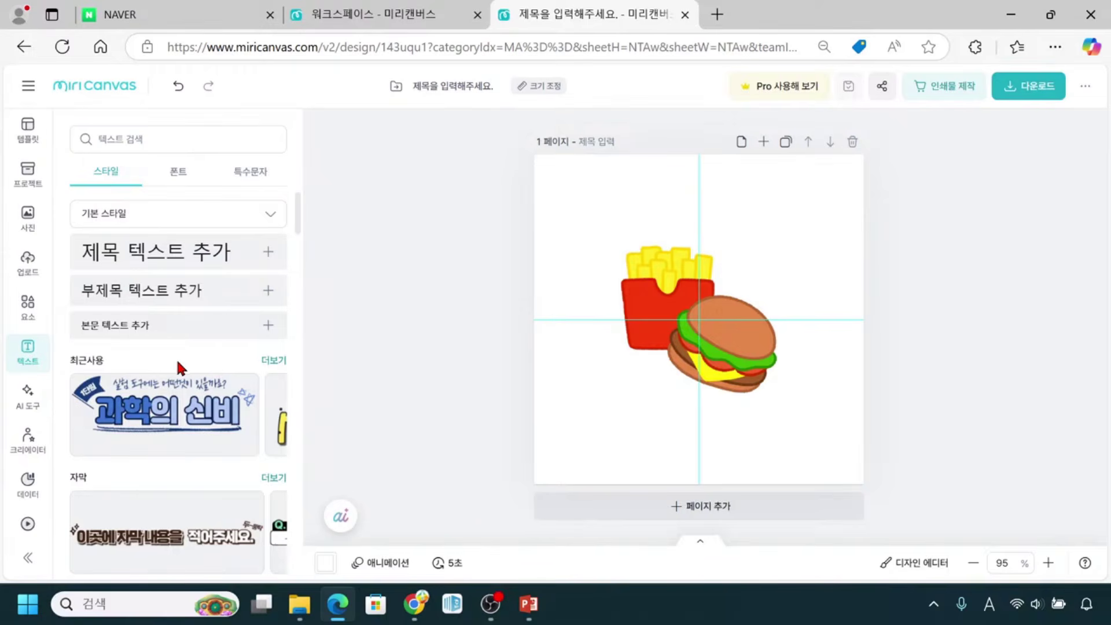
# Add a new title text box in Noto Sans CJK KR Bold, size 33.8
pyautogui.click(122, 185)
pyautogui.click(266, 267)
pyautogui.click(269, 264)
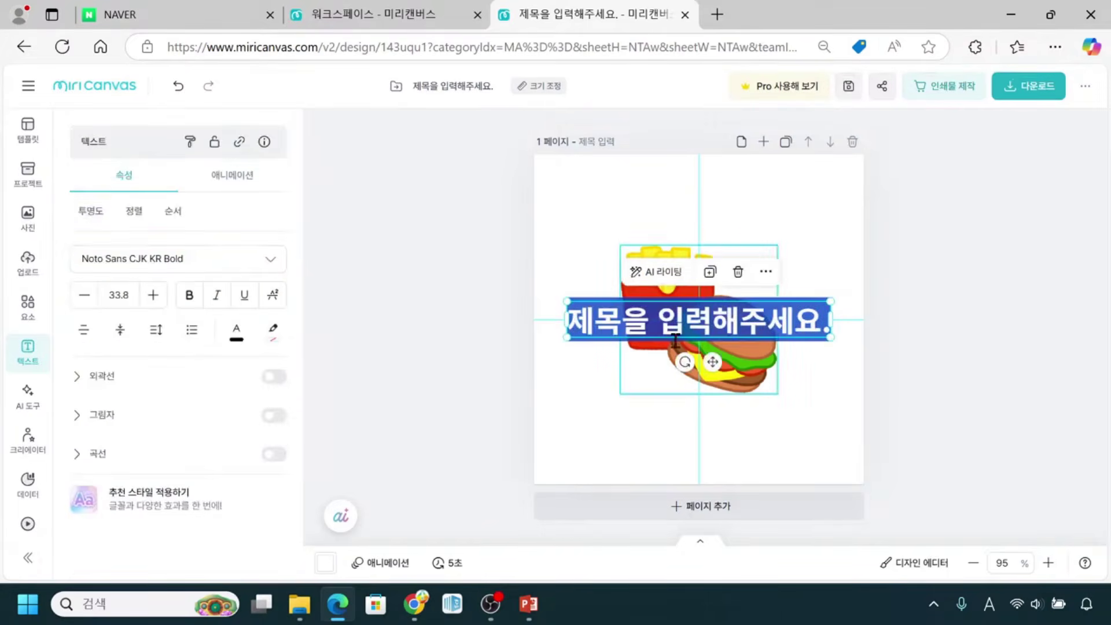
pyautogui.click(806, 326)
pyautogui.click(806, 325)
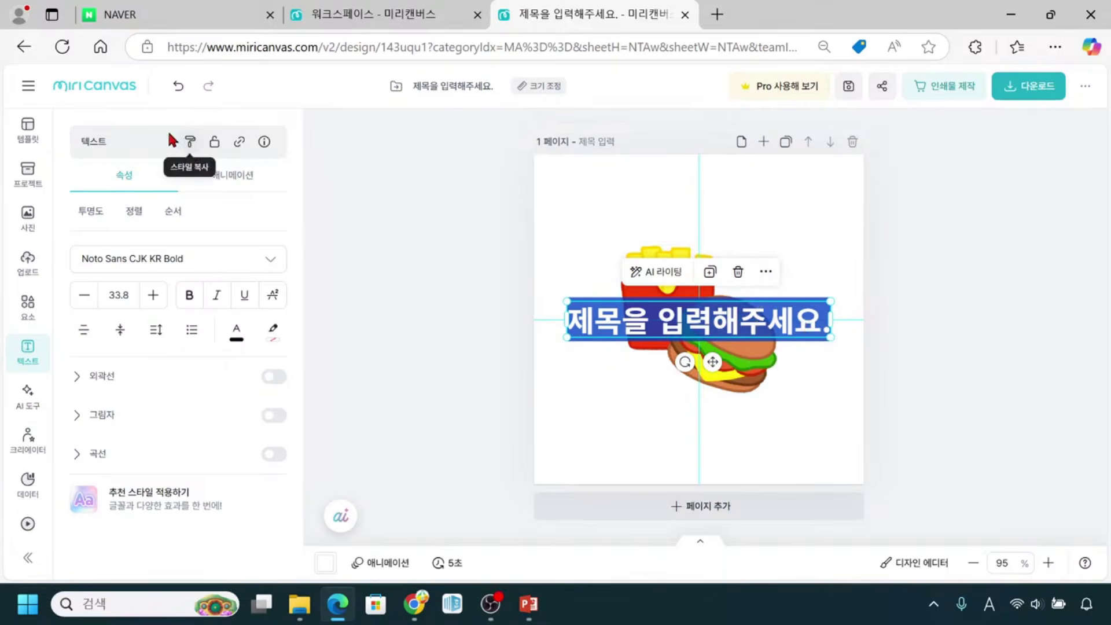
# Replace the placeholder title wording with 'Best Burger'
pyautogui.click(137, 375)
pyautogui.click(137, 376)
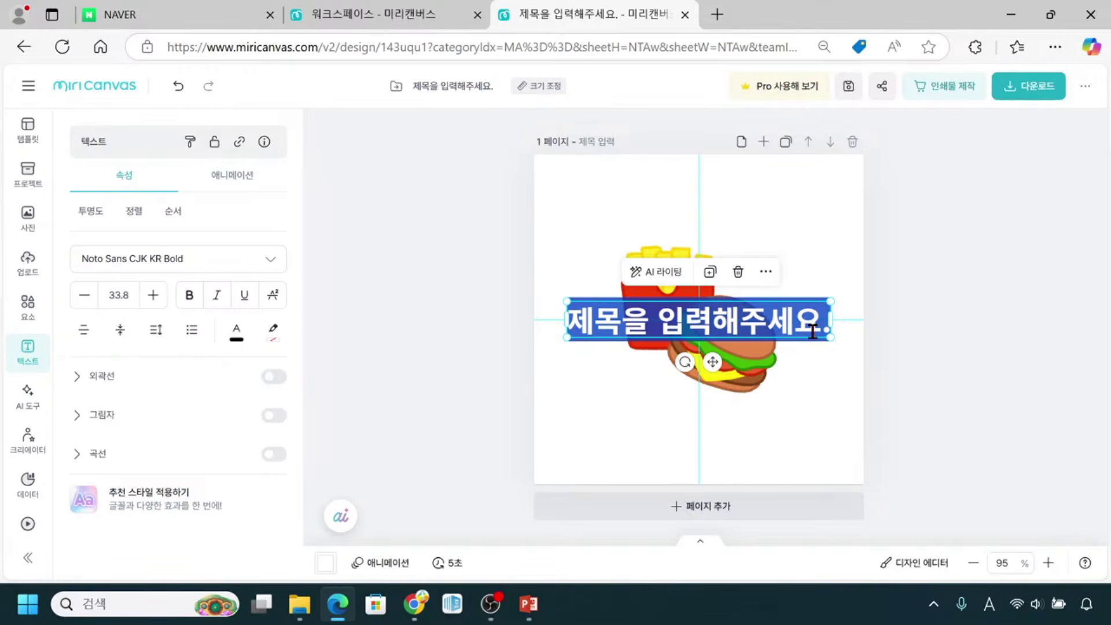
pyautogui.write('B')
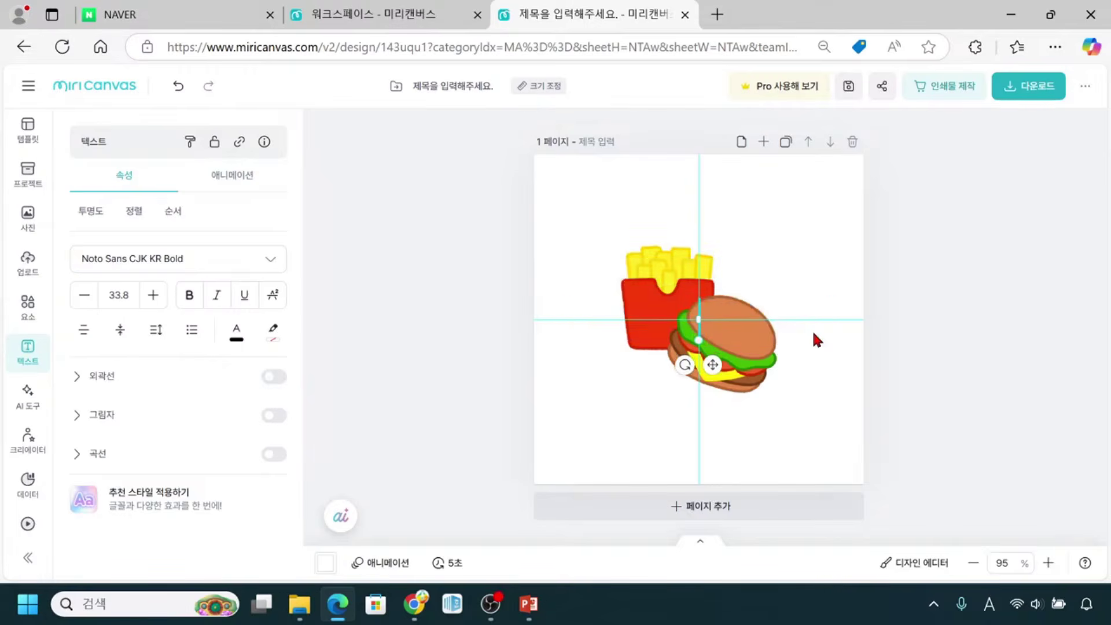
pyautogui.write('est')
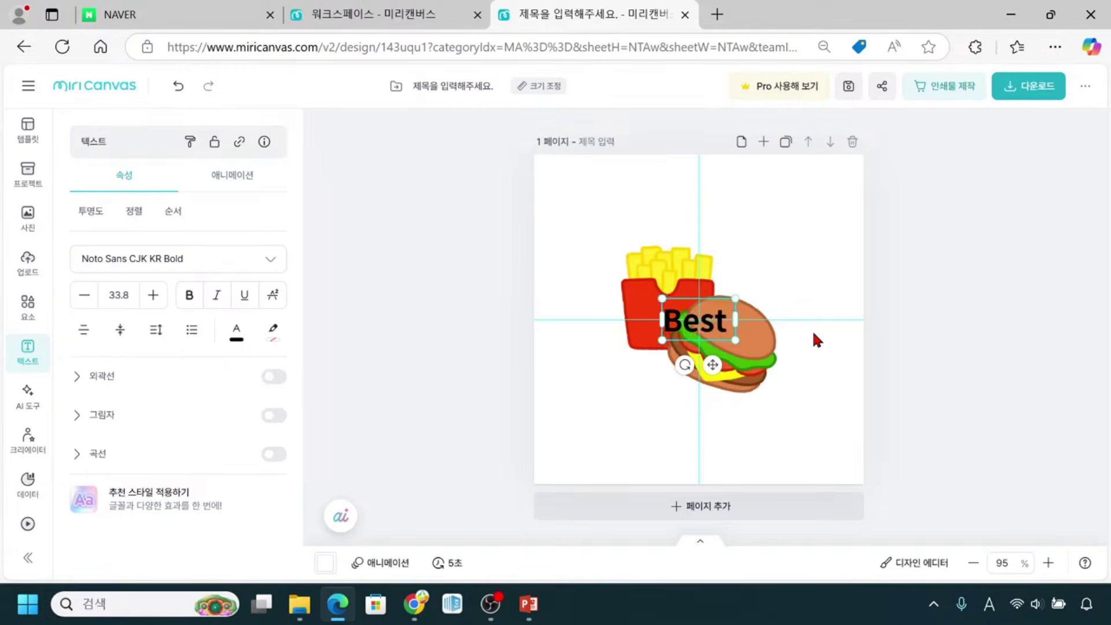
pyautogui.write(' Burg')
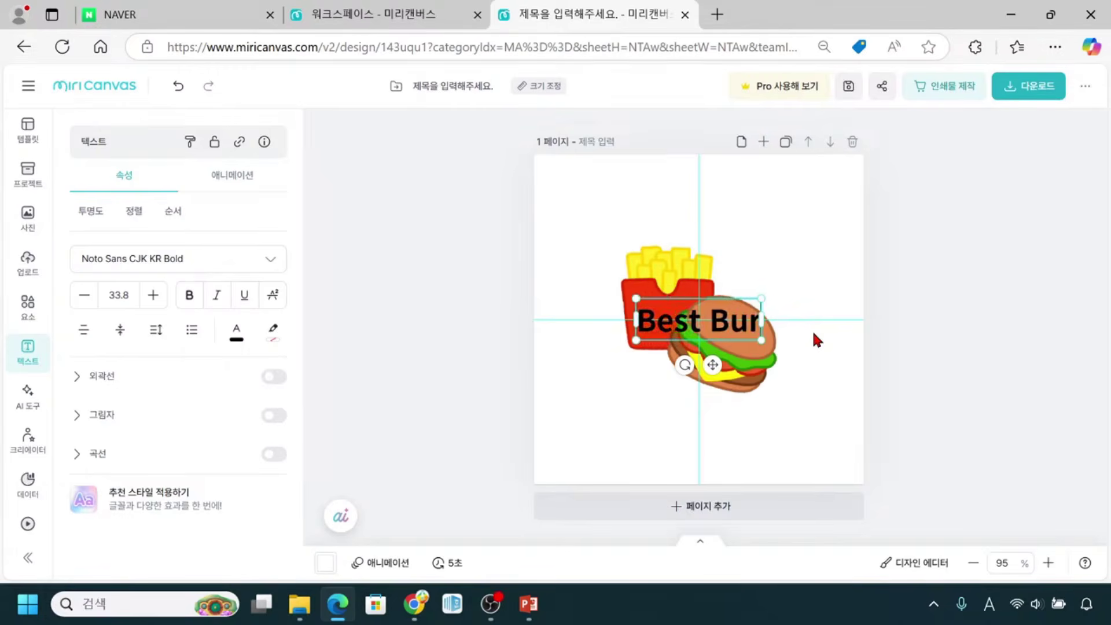
pyautogui.write('er')
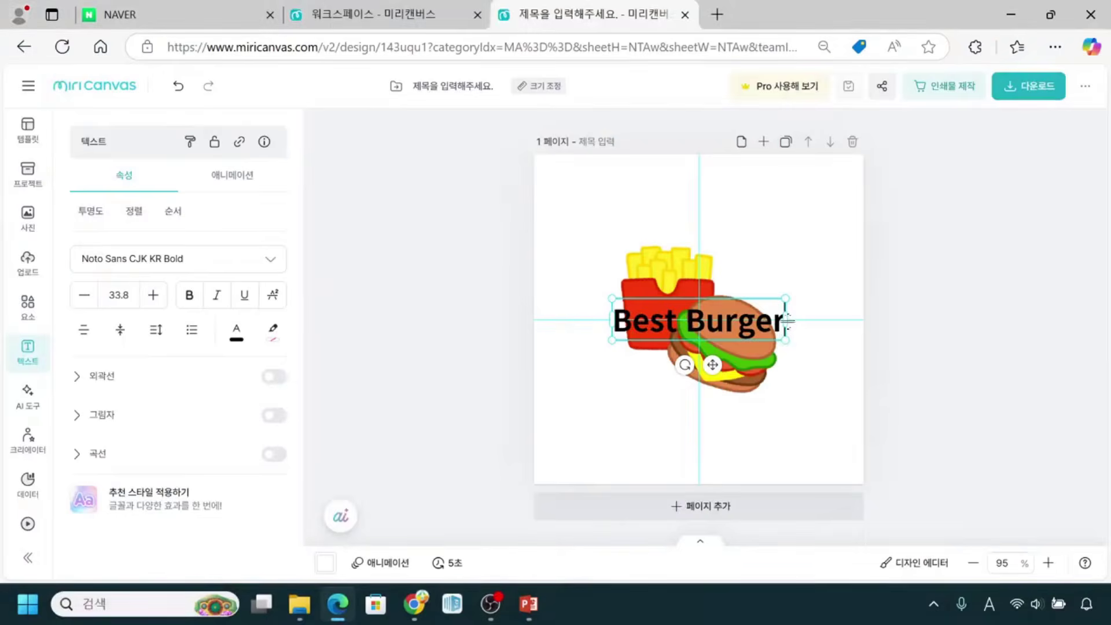
# Select the Best Burger text box and nudge it slightly lower
pyautogui.click(785, 302)
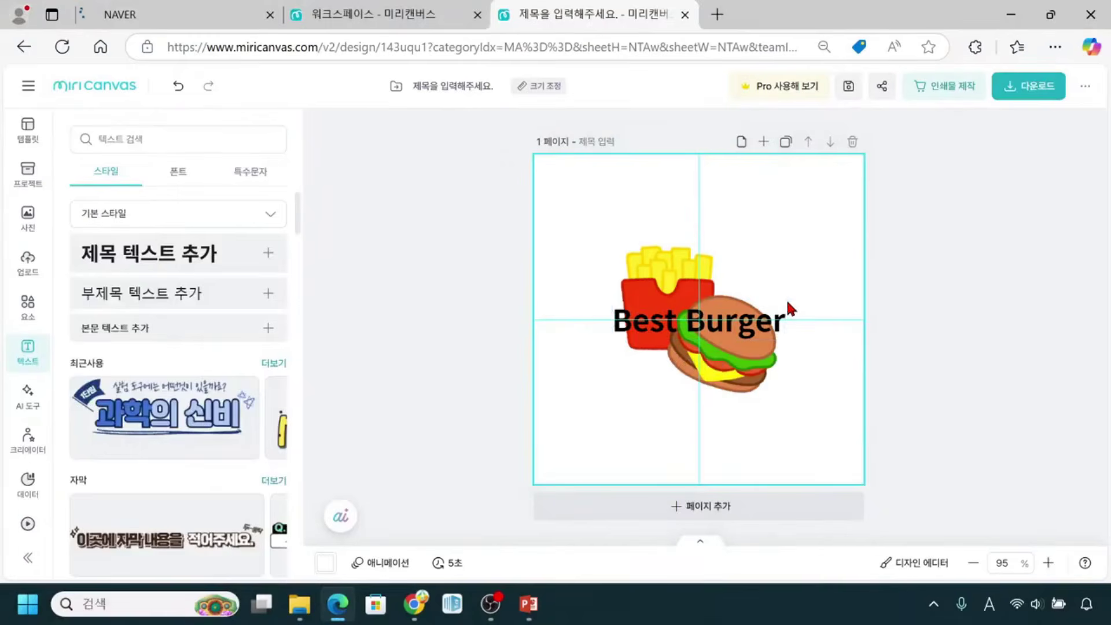
pyautogui.click(609, 322)
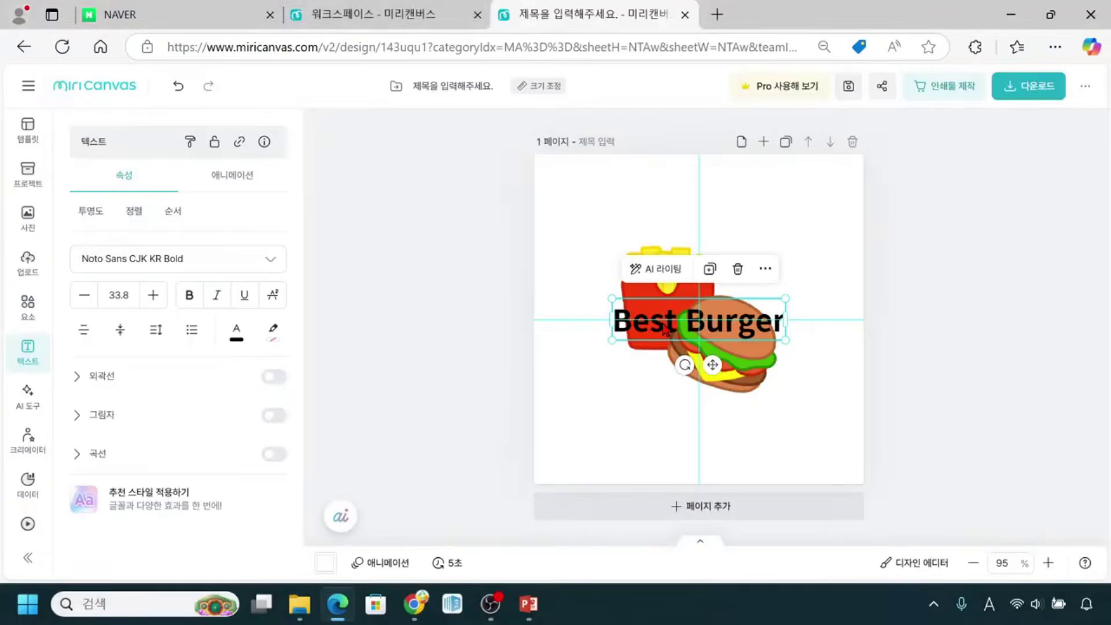
pyautogui.doubleClick(707, 321)
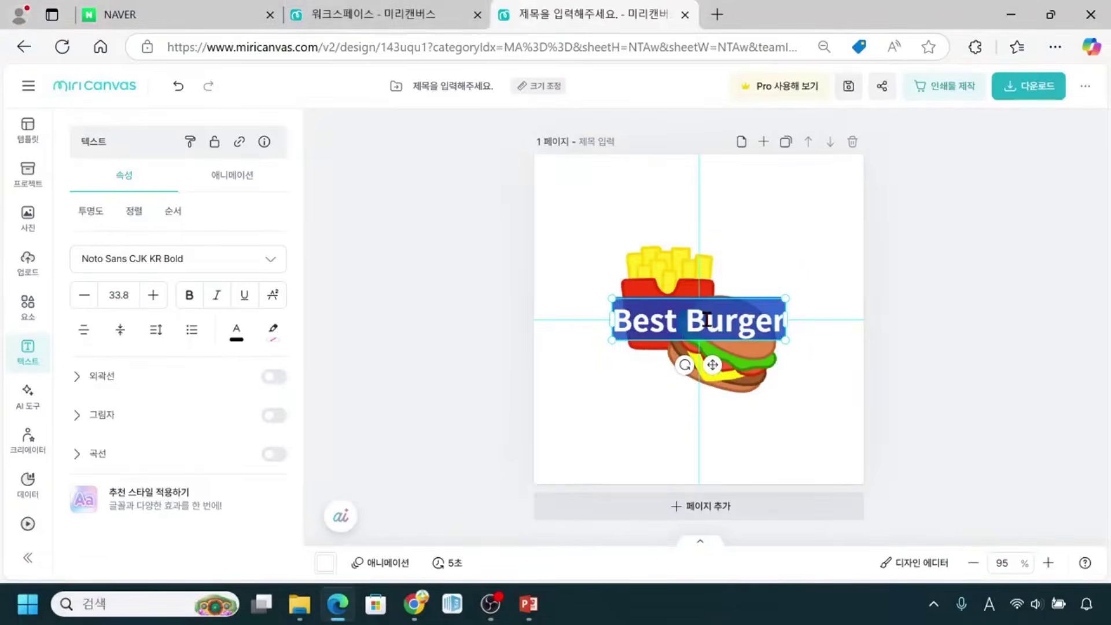
pyautogui.click(608, 343)
pyautogui.click(669, 328)
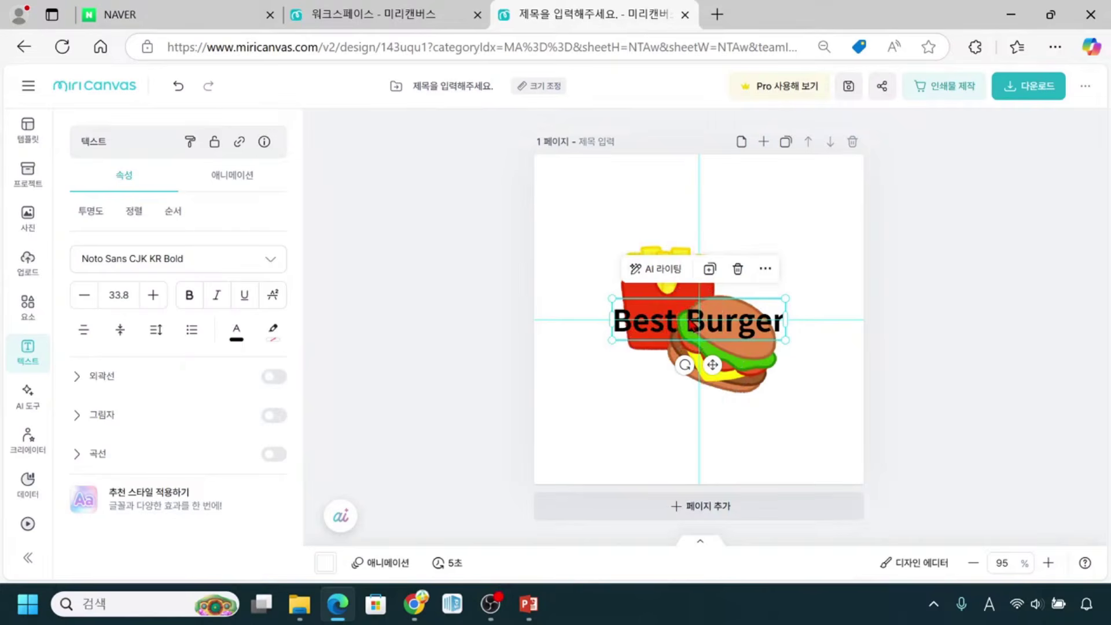
pyautogui.moveTo(691, 324); pyautogui.dragTo(679, 344)
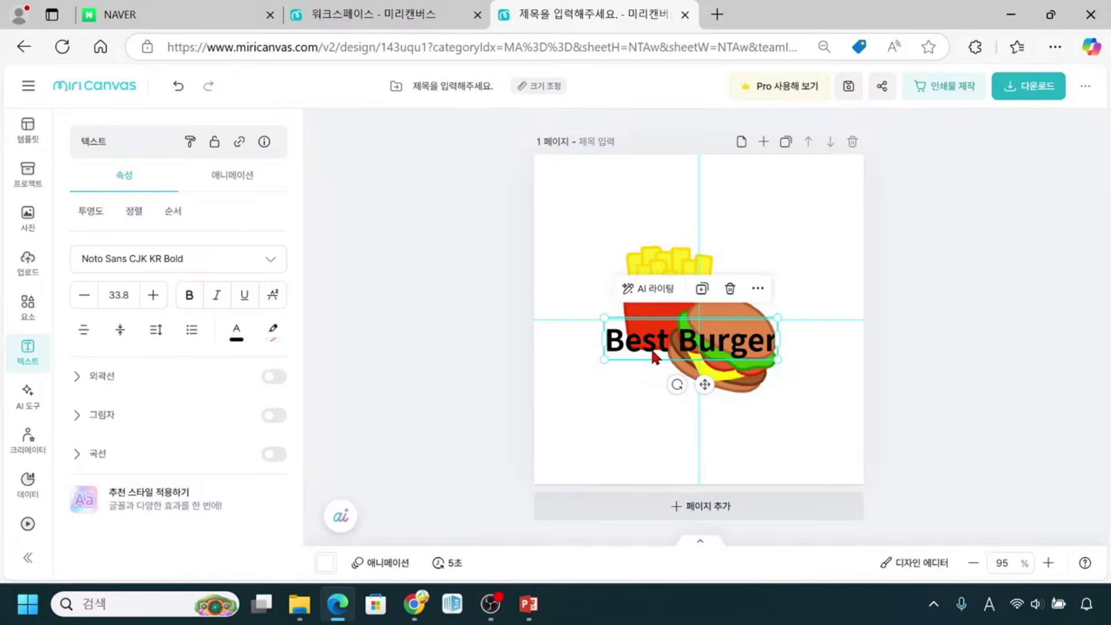
# Drag the Best Burger text down below the burger-and-fries illustration
pyautogui.doubleClick(653, 354)
pyautogui.click(651, 367)
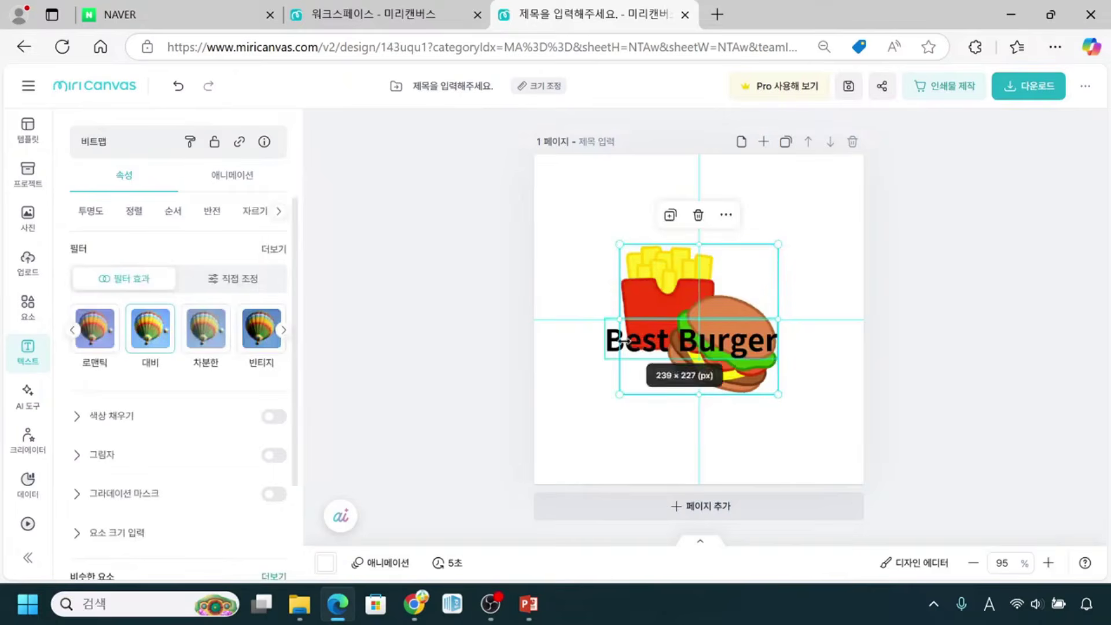
pyautogui.click(593, 351)
pyautogui.click(621, 354)
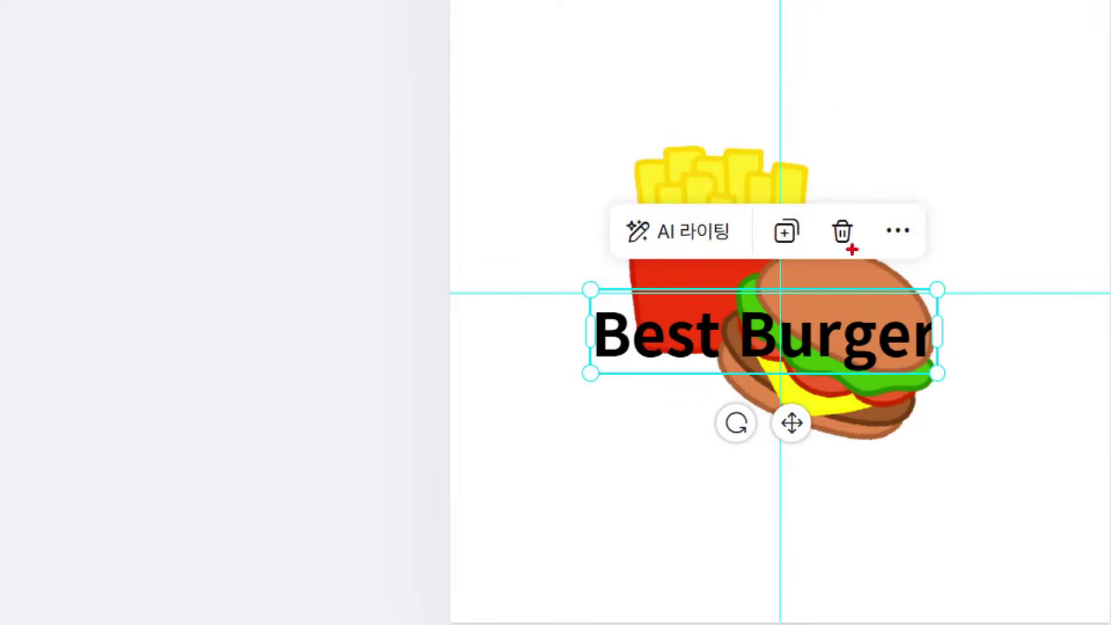
pyautogui.moveTo(596, 304)
pyautogui.mouseDown()
pyautogui.moveTo(605, 361)
pyautogui.moveTo(662, 367)
pyautogui.mouseUp()
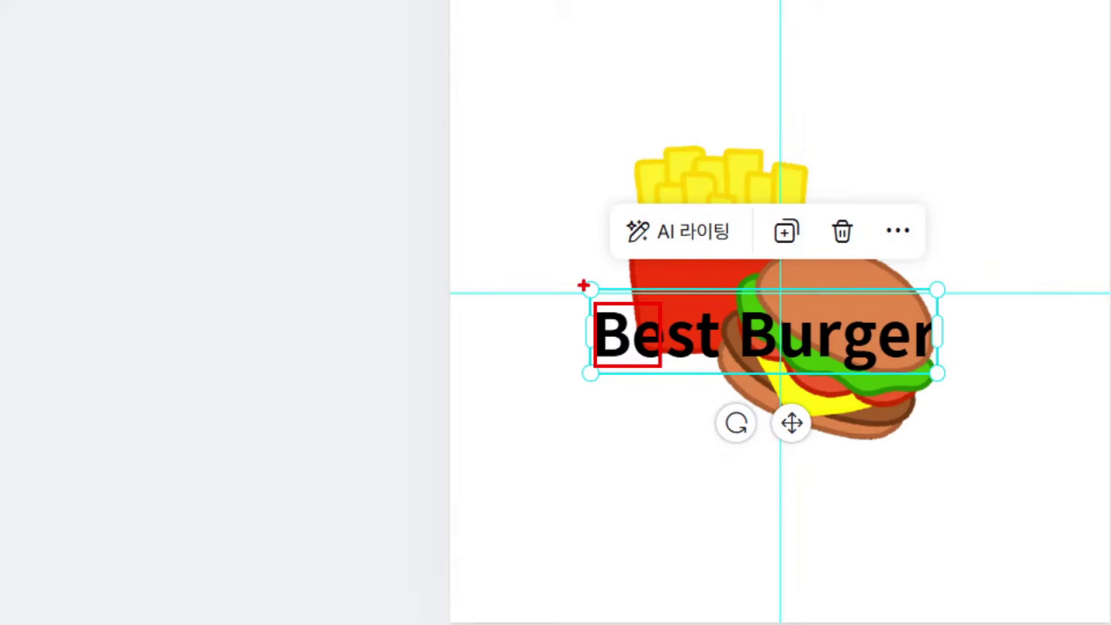
pyautogui.moveTo(574, 275); pyautogui.dragTo(606, 301)
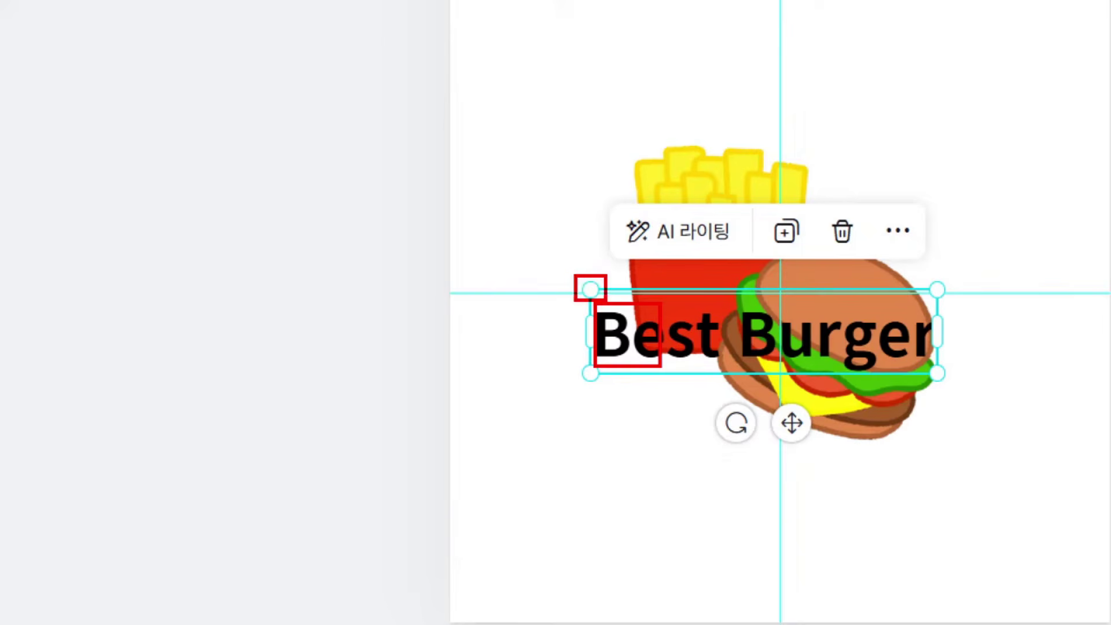
pyautogui.moveTo(571, 363); pyautogui.dragTo(593, 388)
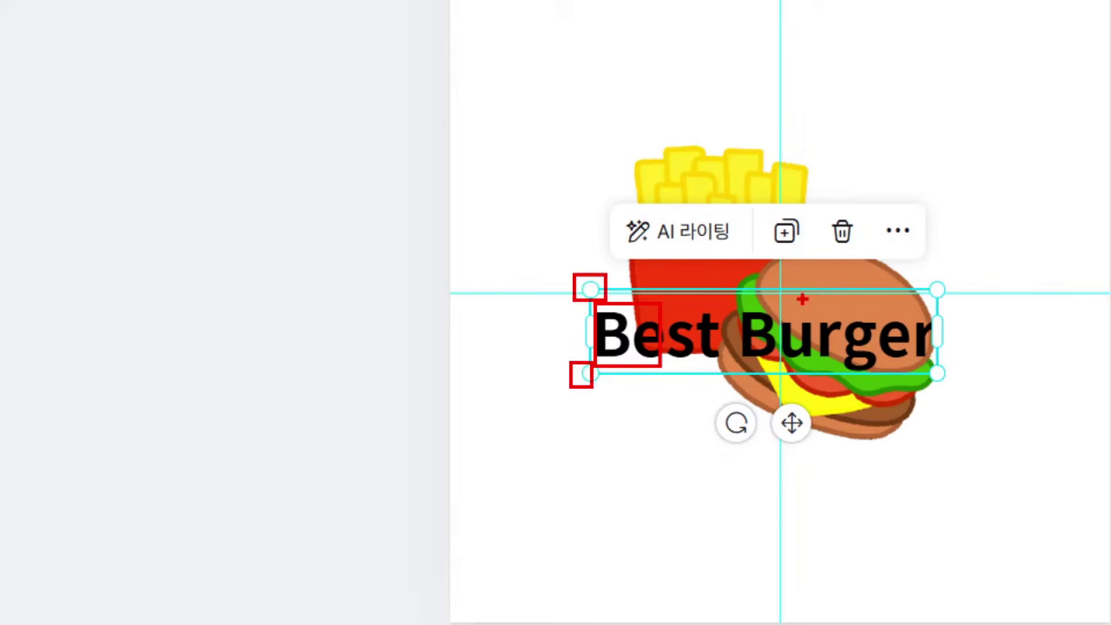
pyautogui.moveTo(755, 365)
pyautogui.mouseDown()
pyautogui.moveTo(717, 339)
pyautogui.moveTo(739, 324)
pyautogui.moveTo(771, 343)
pyautogui.moveTo(751, 365)
pyautogui.moveTo(721, 326)
pyautogui.moveTo(777, 332)
pyautogui.moveTo(777, 352)
pyautogui.moveTo(707, 335)
pyautogui.mouseUp()
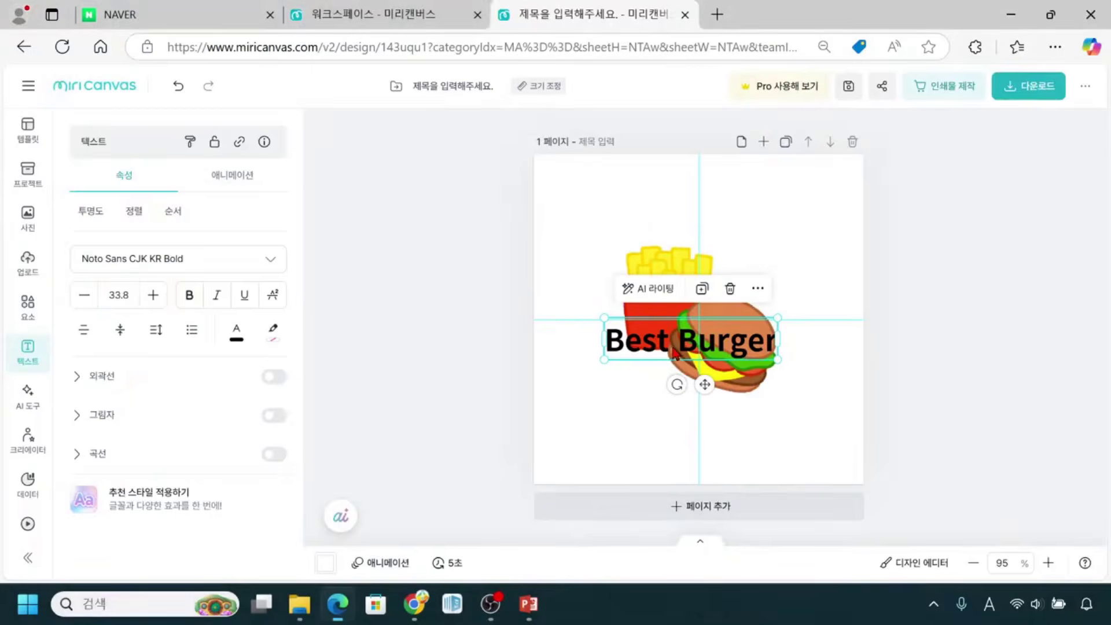
pyautogui.moveTo(690, 345); pyautogui.dragTo(706, 437)
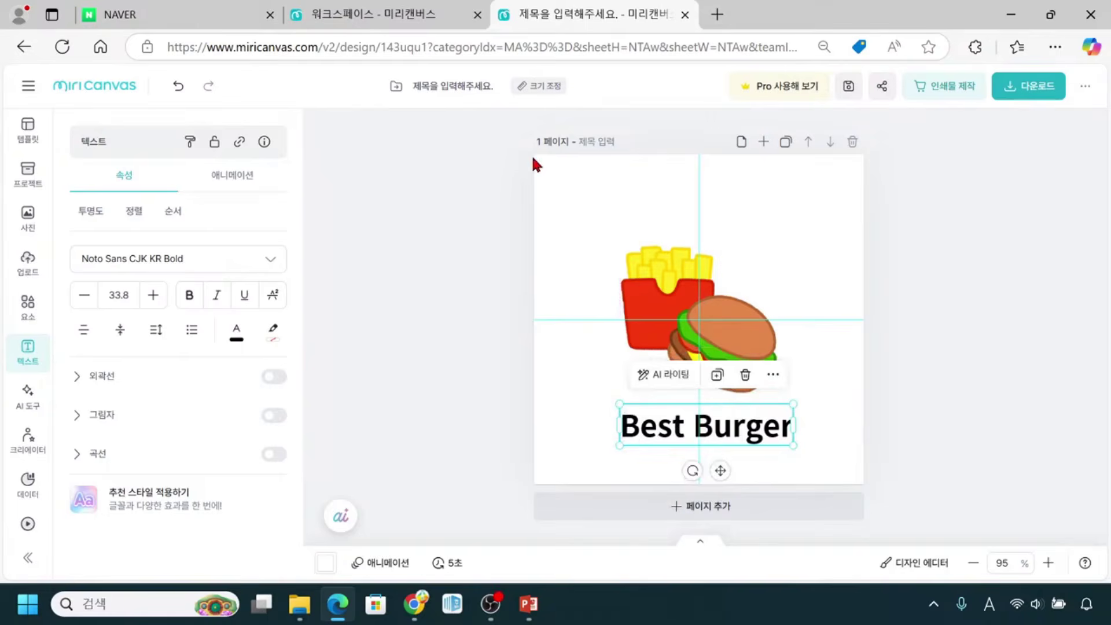
# Centre the Best Burger text horizontally on the page with 정렬 > 가운데
pyautogui.click(755, 439)
pyautogui.click(755, 438)
pyautogui.click(718, 431)
pyautogui.click(718, 431)
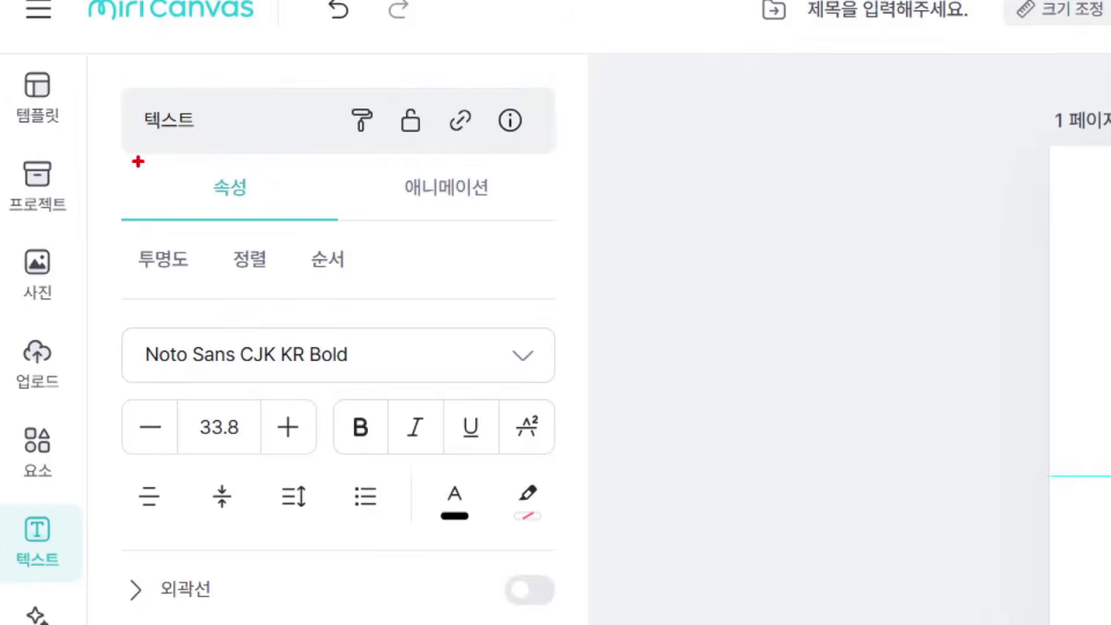
pyautogui.moveTo(126, 87)
pyautogui.mouseDown()
pyautogui.moveTo(144, 114)
pyautogui.moveTo(234, 149)
pyautogui.mouseUp()
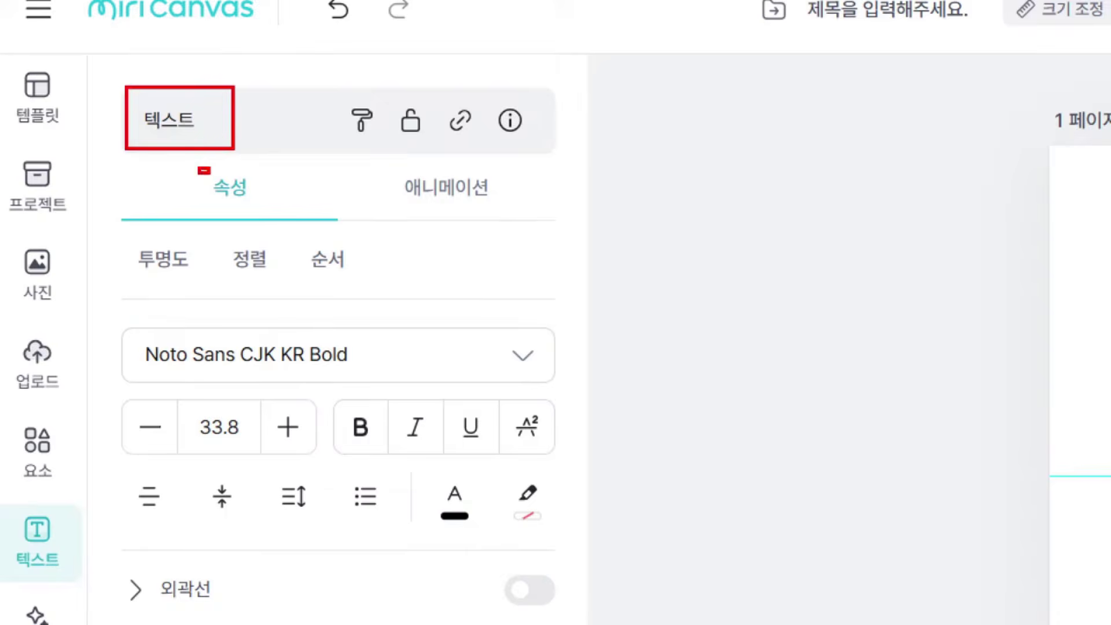
pyautogui.moveTo(198, 167); pyautogui.dragTo(279, 214)
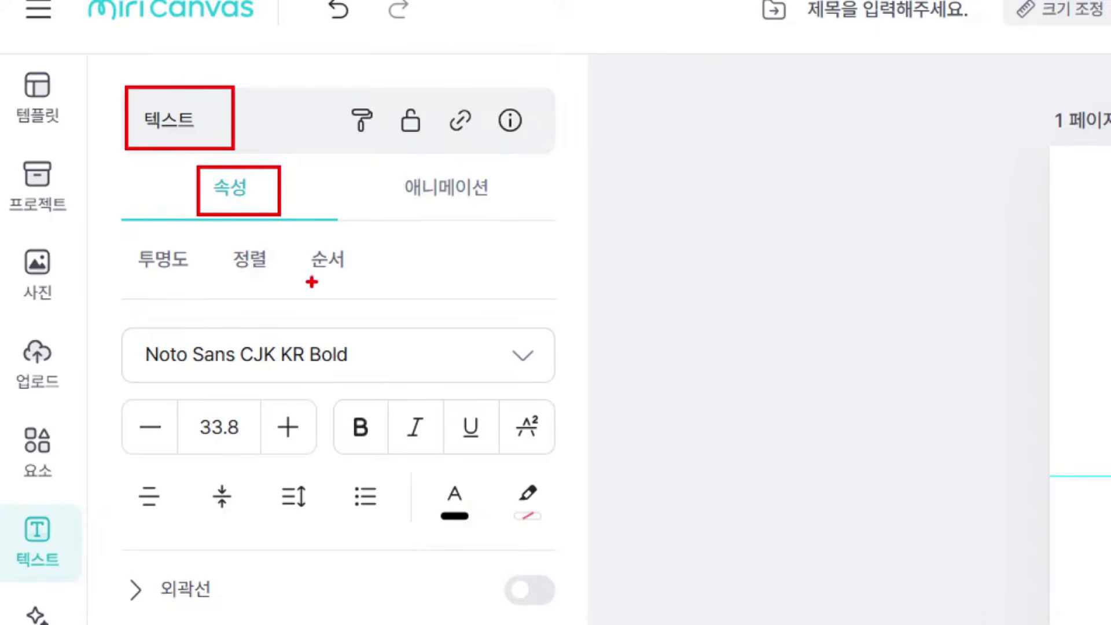
pyautogui.moveTo(375, 276); pyautogui.dragTo(499, 276)
pyautogui.moveTo(480, 226)
pyautogui.mouseDown()
pyautogui.moveTo(413, 263)
pyautogui.moveTo(444, 245)
pyautogui.moveTo(502, 274)
pyautogui.mouseUp()
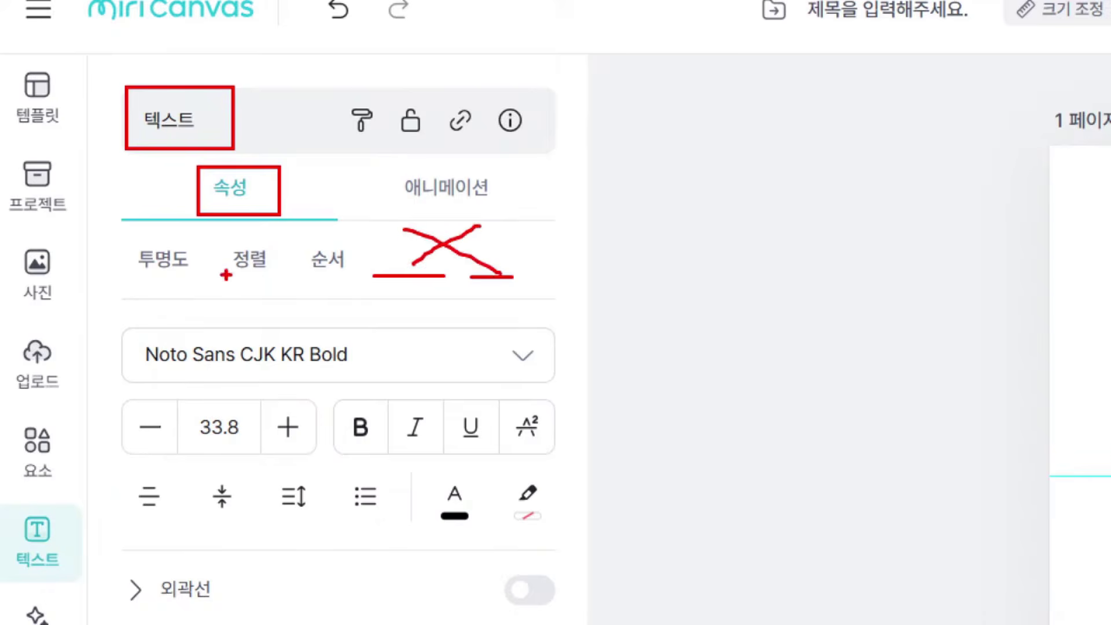
pyautogui.moveTo(132, 232); pyautogui.dragTo(193, 281)
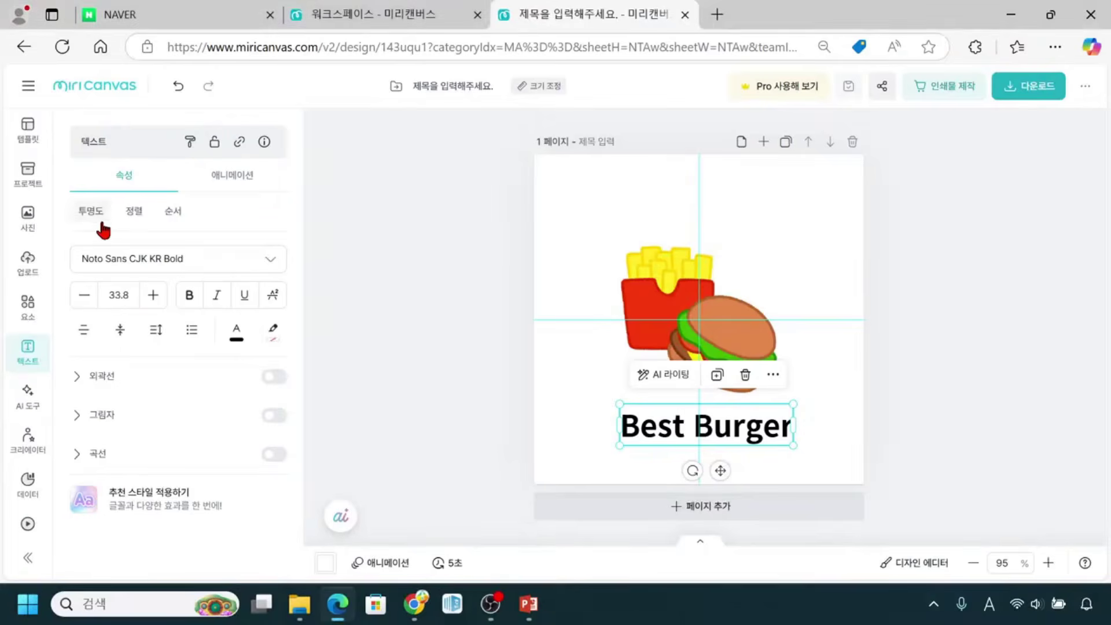
pyautogui.click(180, 272)
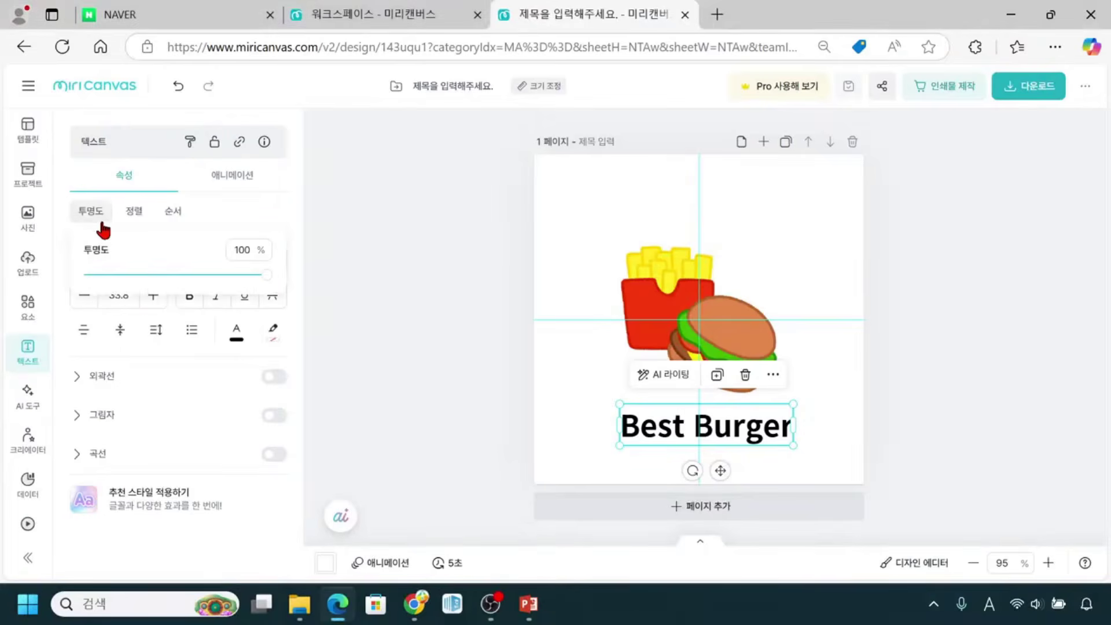
pyautogui.click(134, 220)
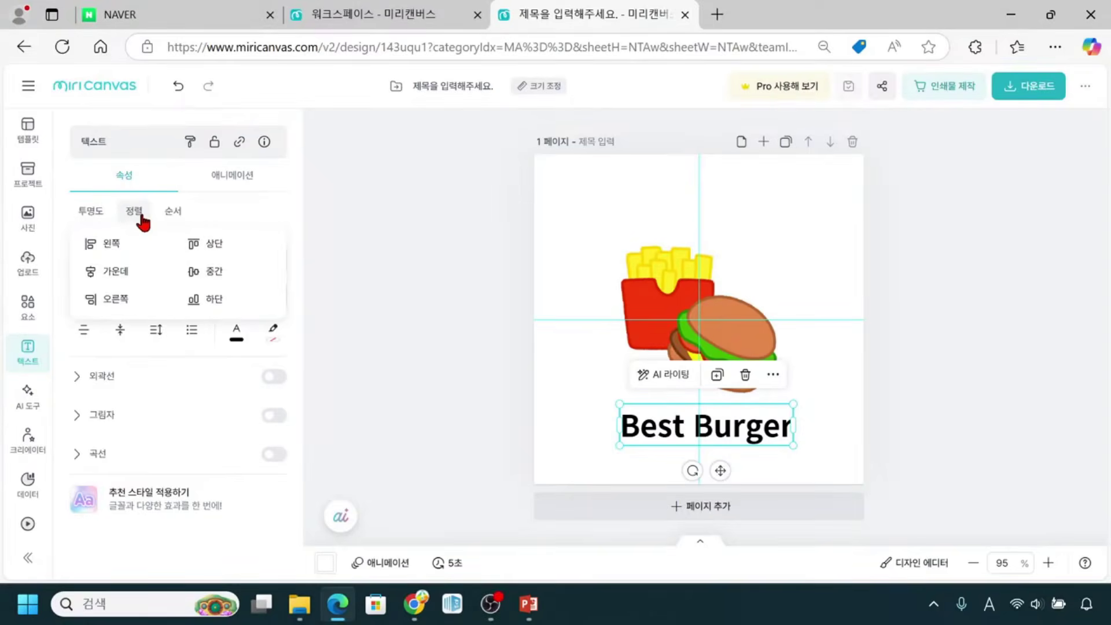
pyautogui.click(121, 277)
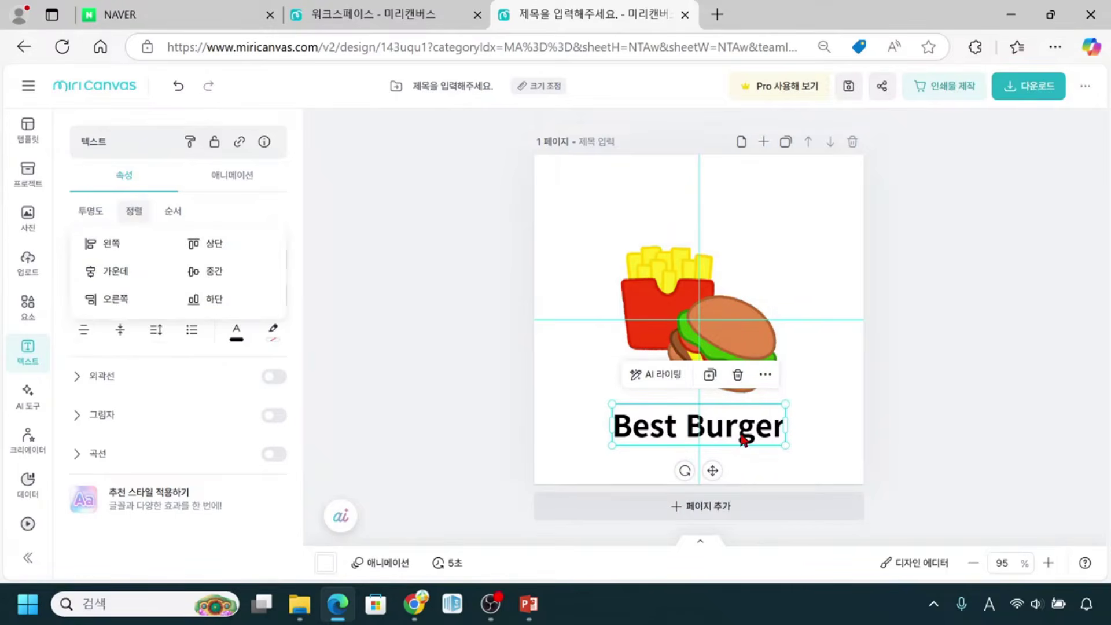
# Move the Best Burger text up to sit just beneath the burger
pyautogui.click(175, 214)
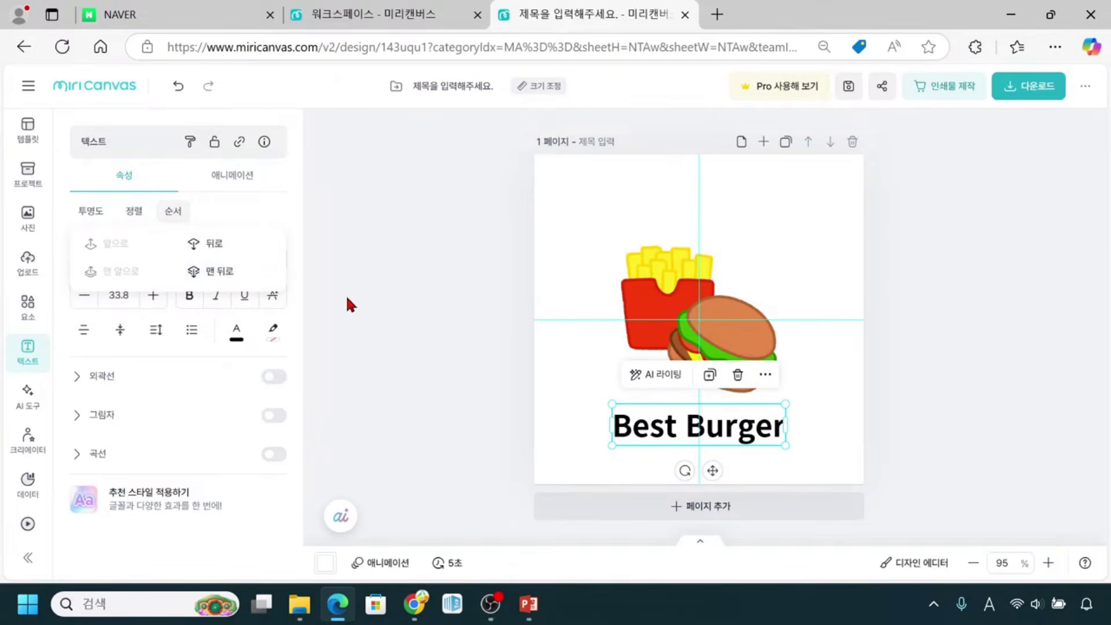
pyautogui.click(961, 530)
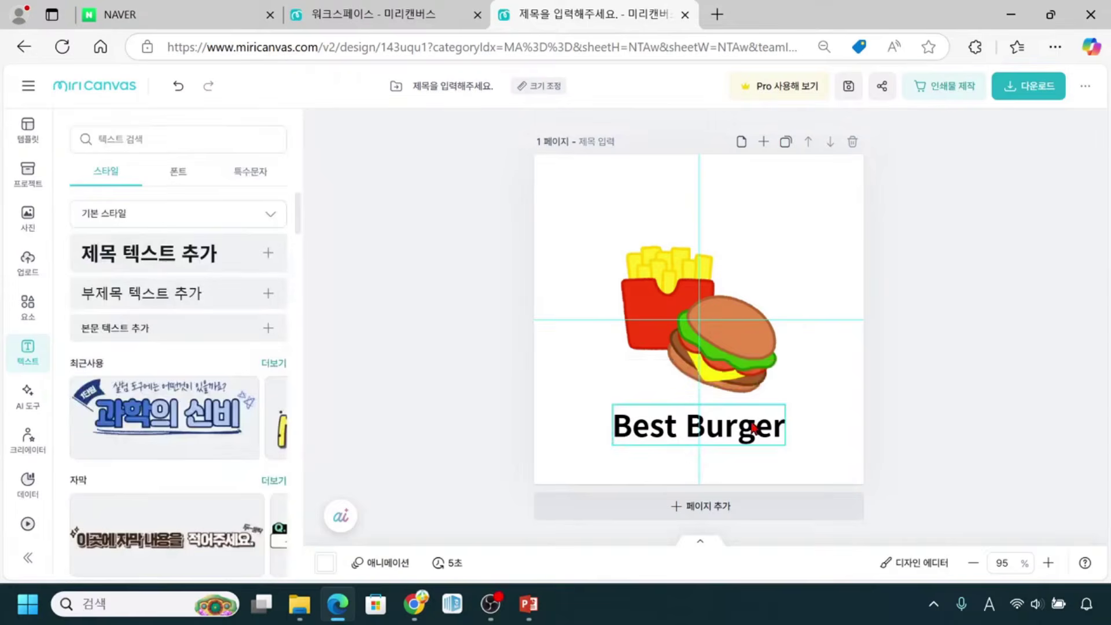
pyautogui.click(754, 429)
pyautogui.click(754, 430)
pyautogui.moveTo(744, 431); pyautogui.dragTo(748, 404)
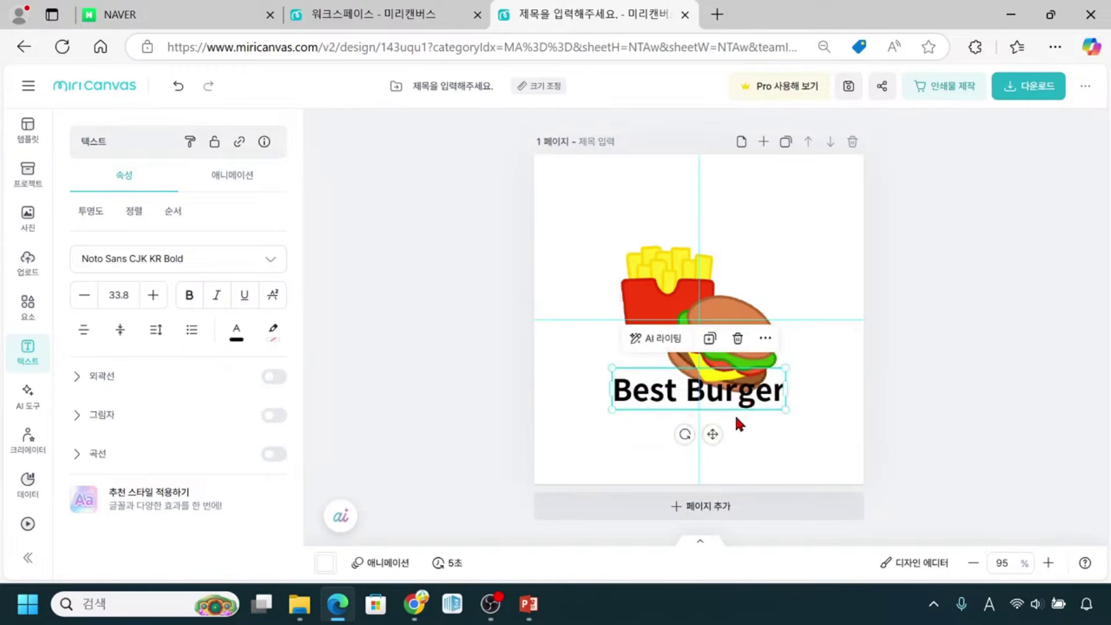
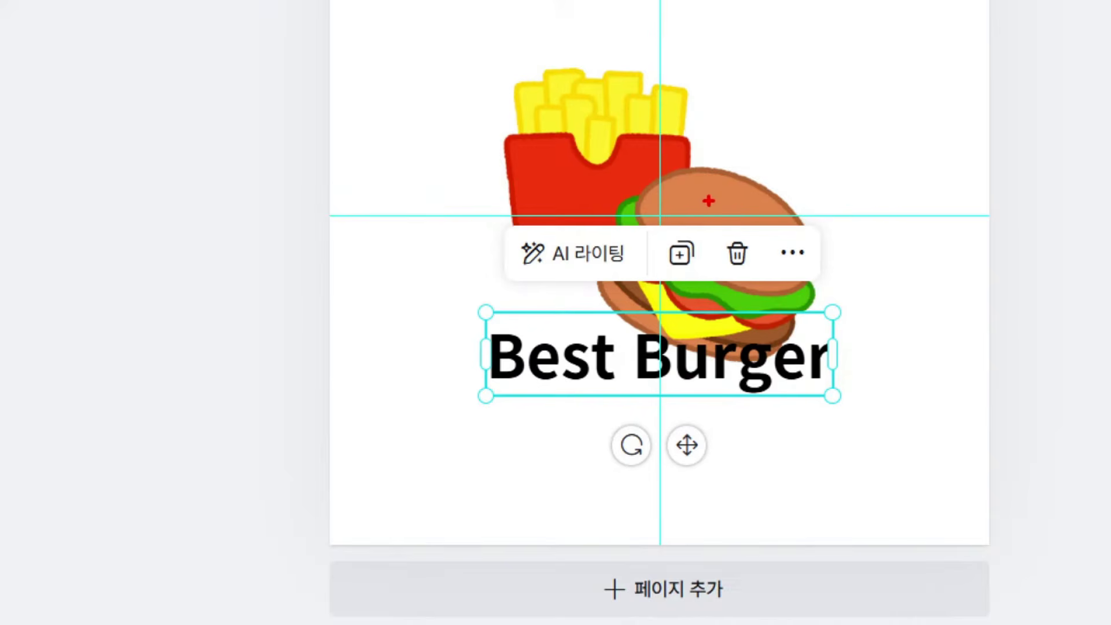
# Select the fries-and-burger illustration so its 비트맵 properties show in the left panel
pyautogui.click(731, 387)
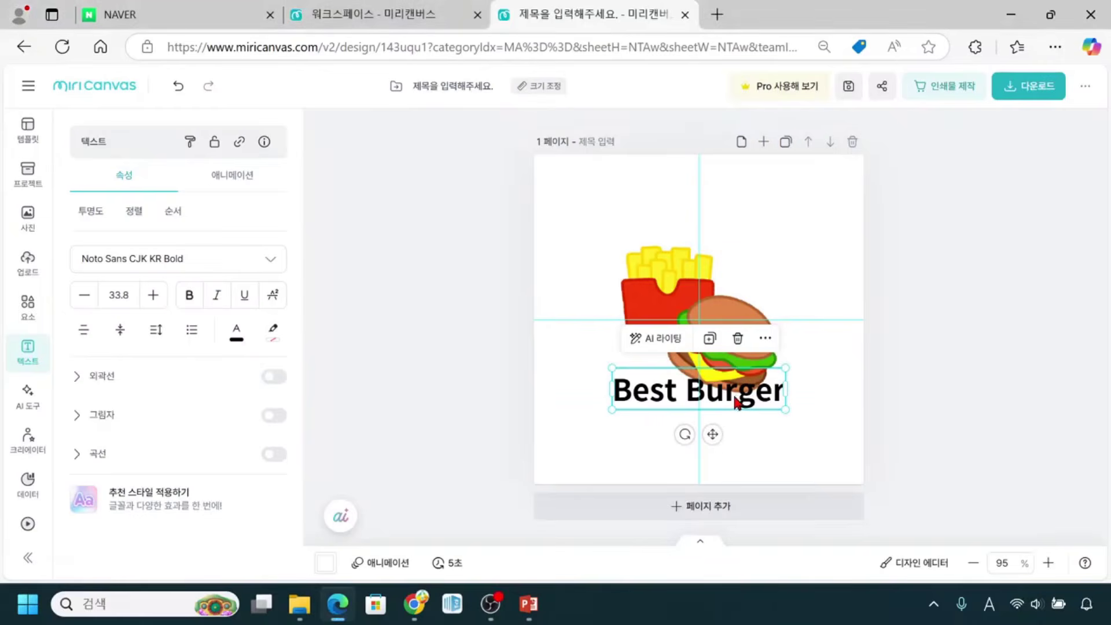
pyautogui.click(674, 283)
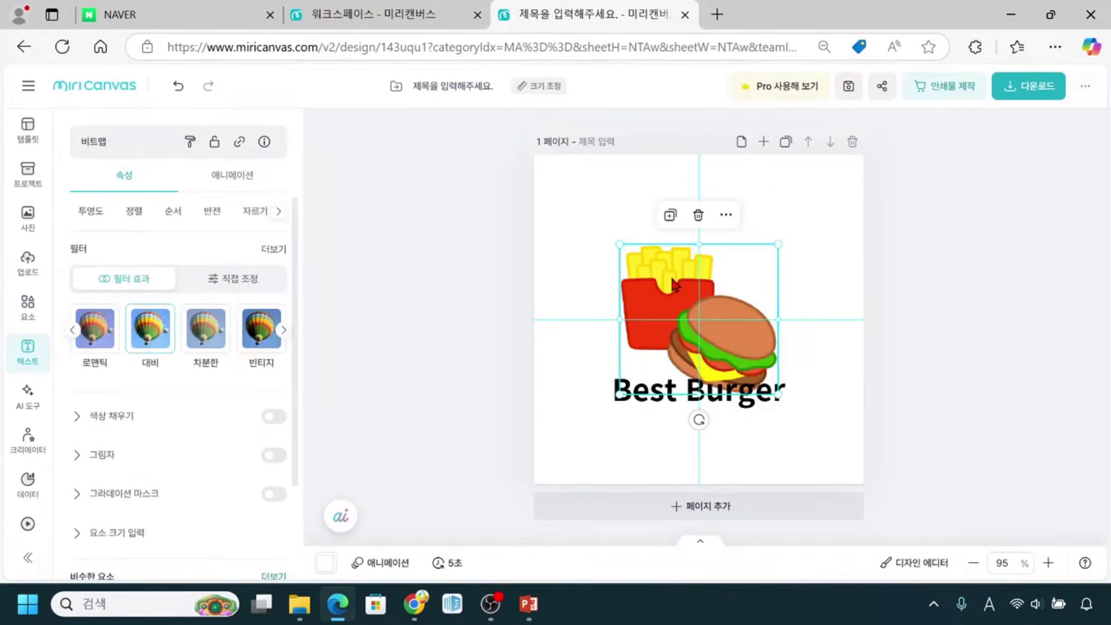
# Bring the illustration to the very front from the 순서 layer-order options
pyautogui.click(673, 284)
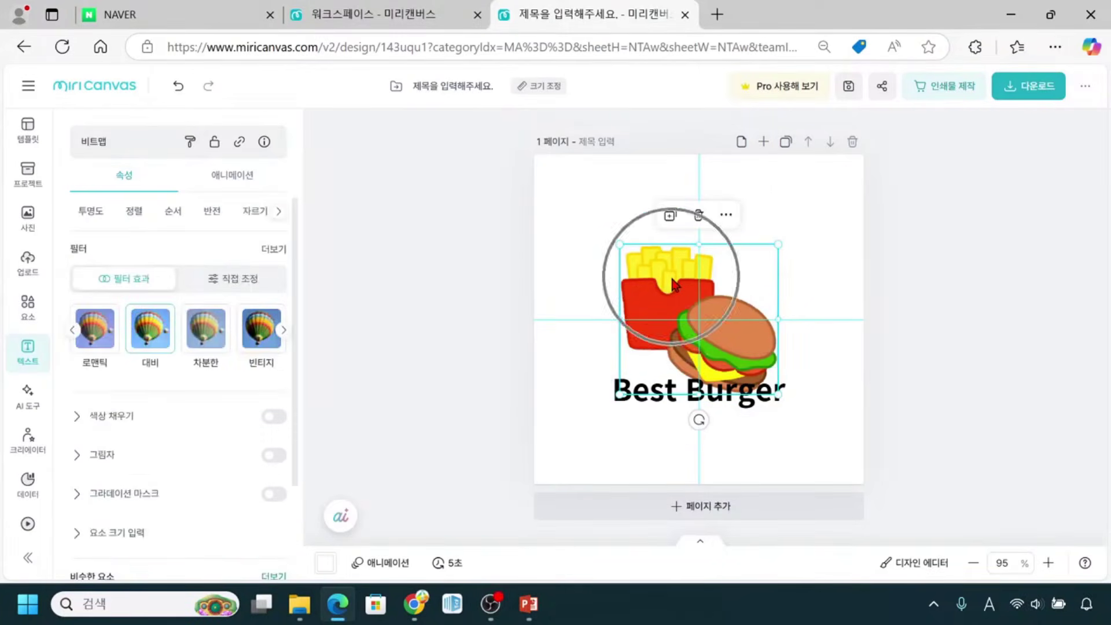
pyautogui.click(101, 174)
pyautogui.click(102, 168)
pyautogui.click(101, 168)
pyautogui.click(97, 158)
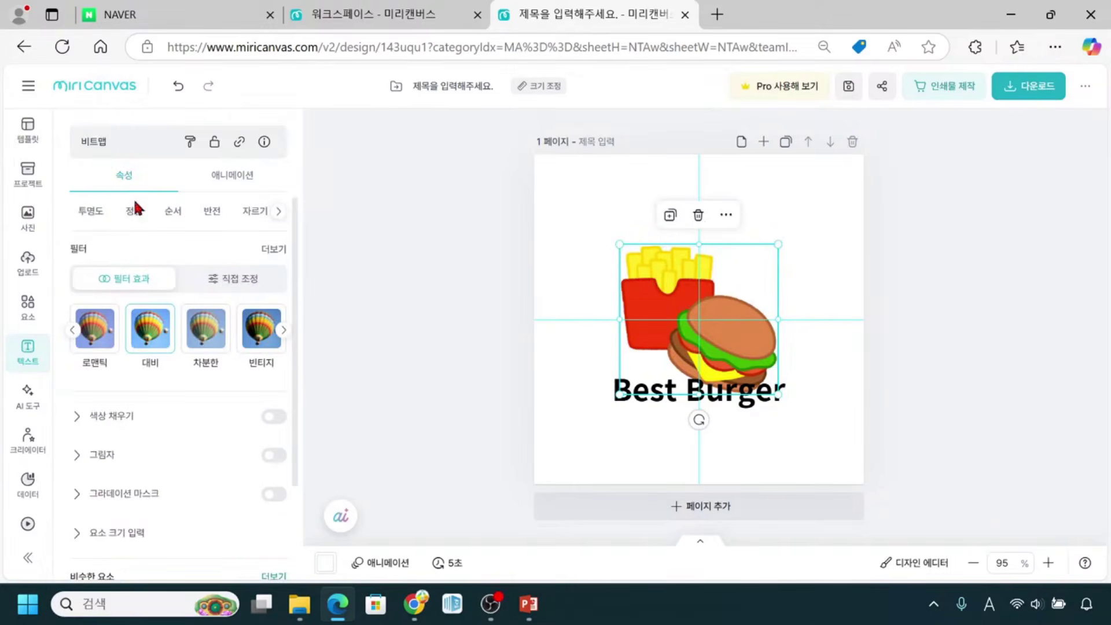
pyautogui.click(173, 212)
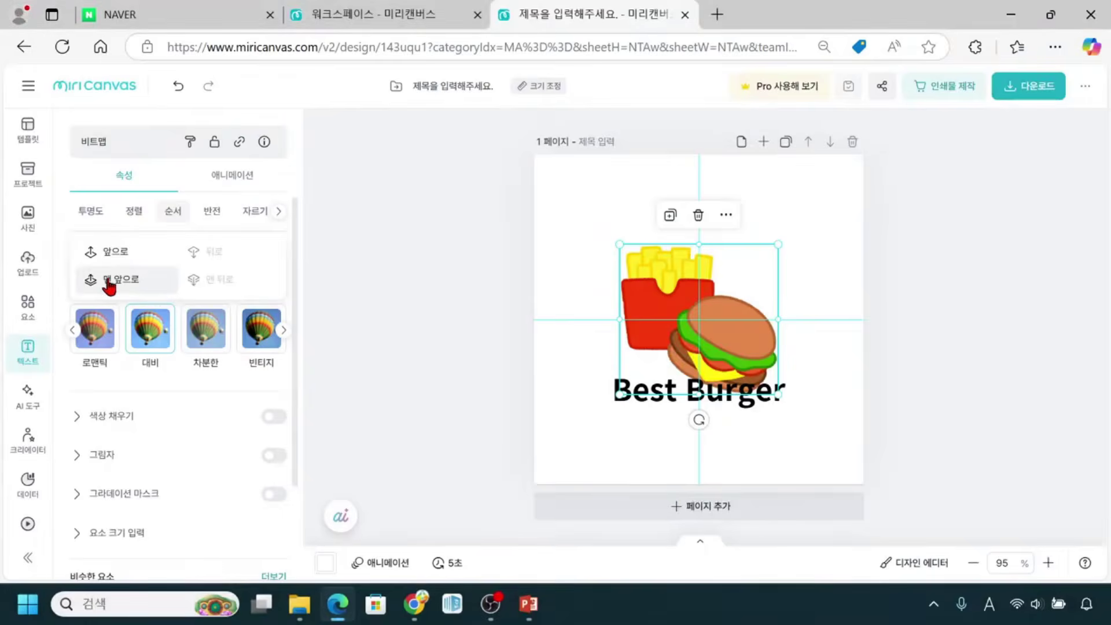
pyautogui.click(216, 352)
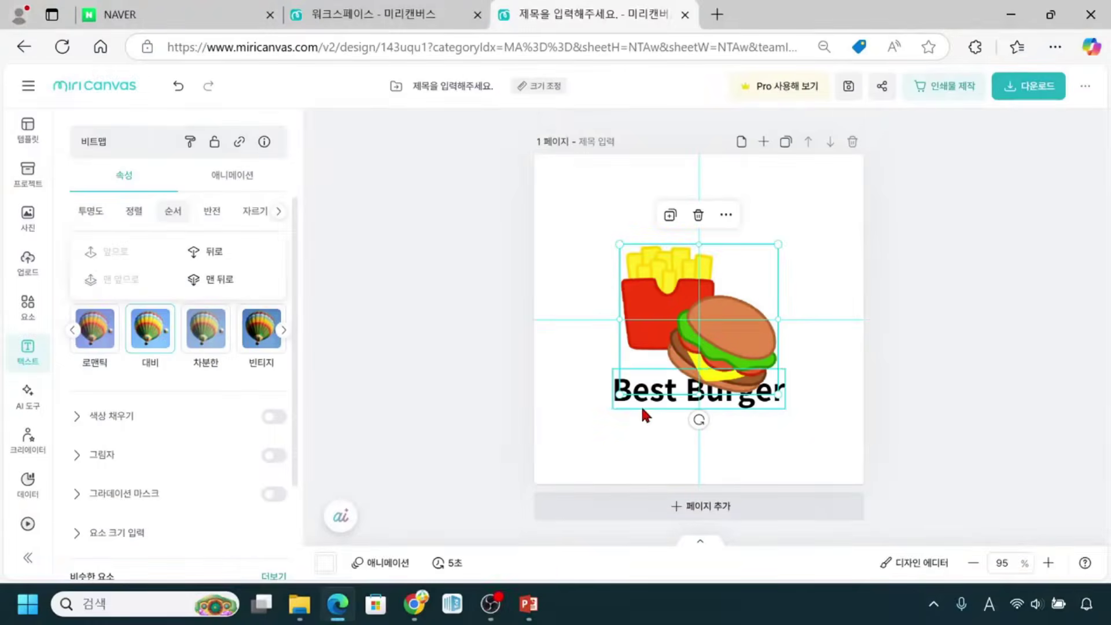
# Enlarge the fries-and-burger illustration very slightly
pyautogui.click(642, 406)
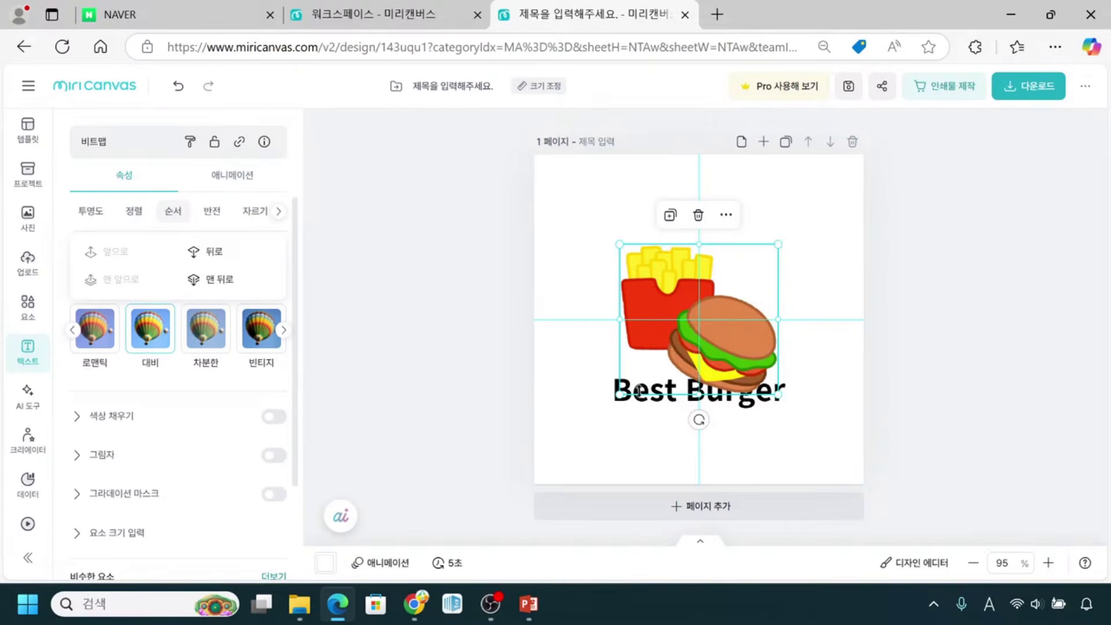
pyautogui.click(650, 401)
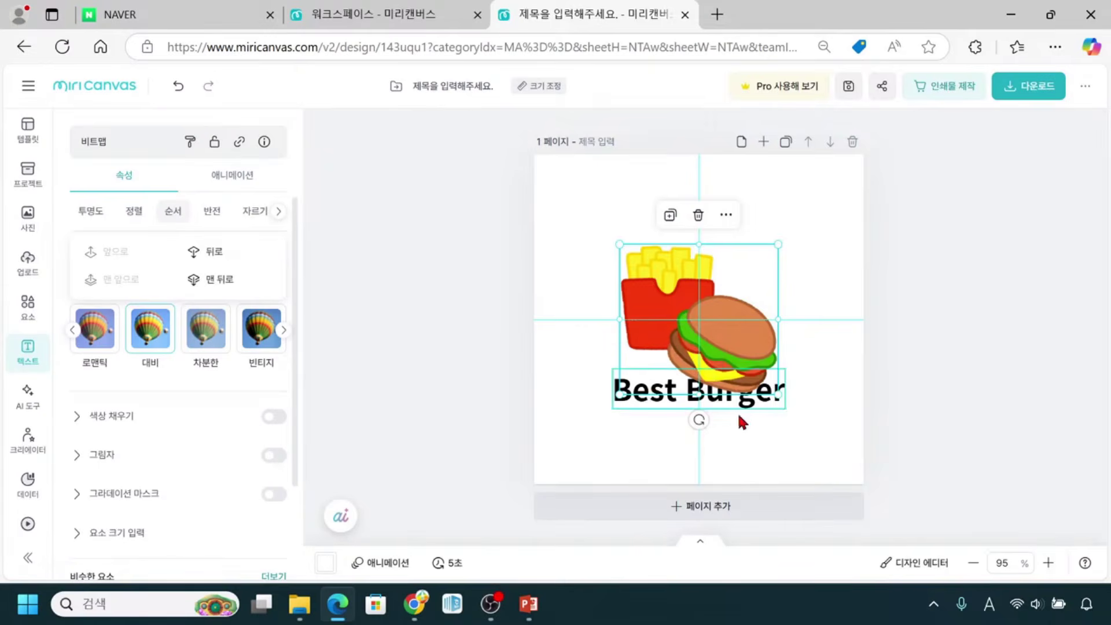
pyautogui.moveTo(779, 395); pyautogui.dragTo(781, 398)
pyautogui.click(780, 397)
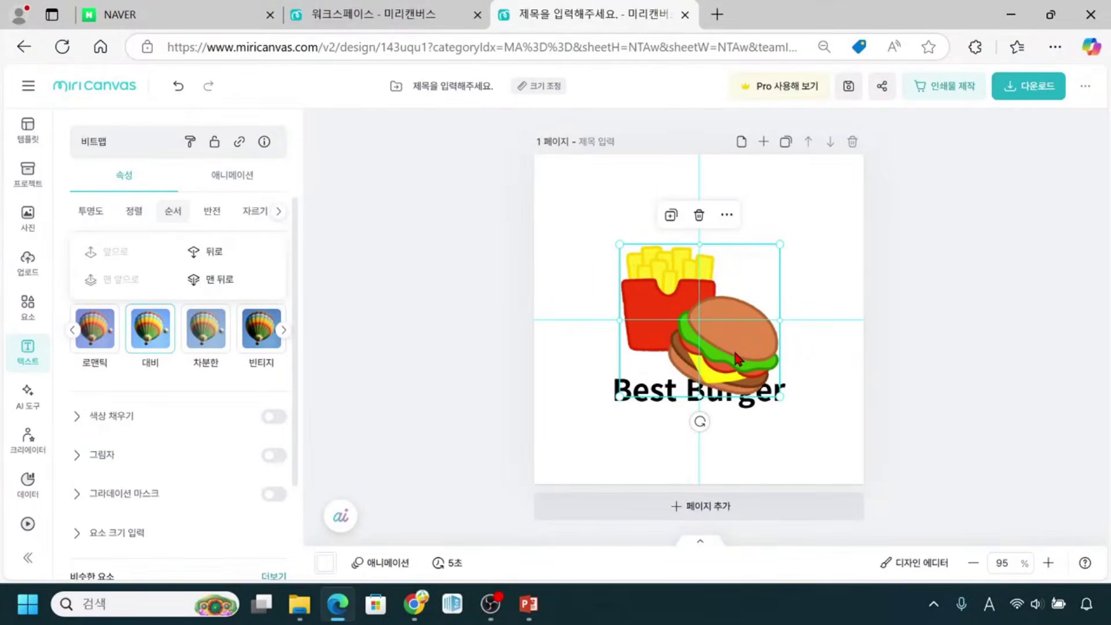
# Send the illustration to the back with 맨 뒤로 so the Best Burger title shows in front
pyautogui.press('ctrl')
pyautogui.press('ctrl')
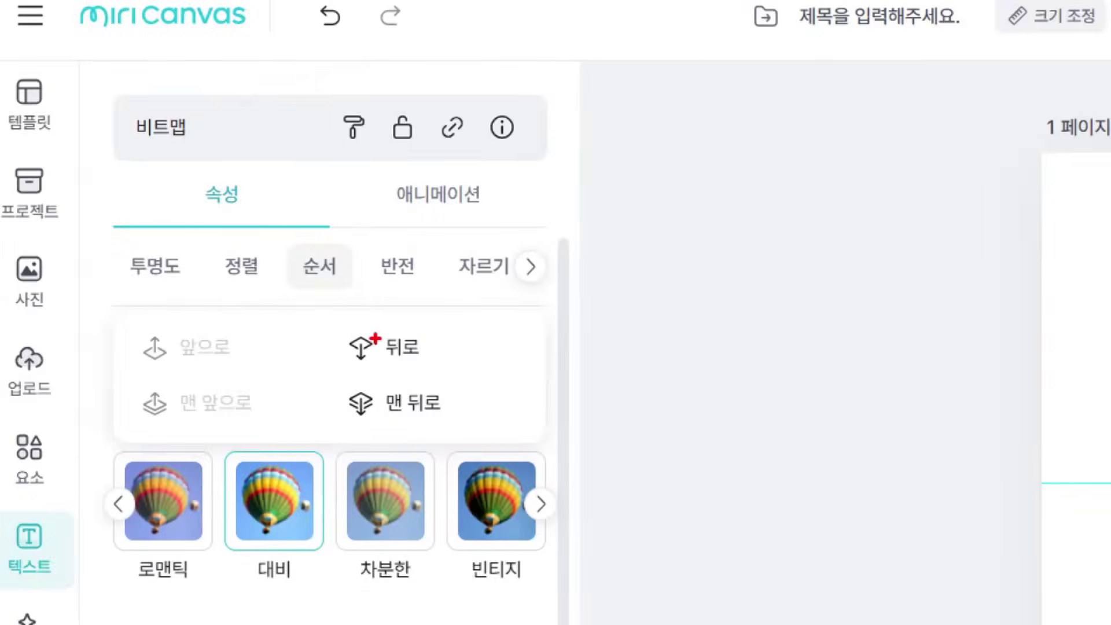
pyautogui.press('ctrl')
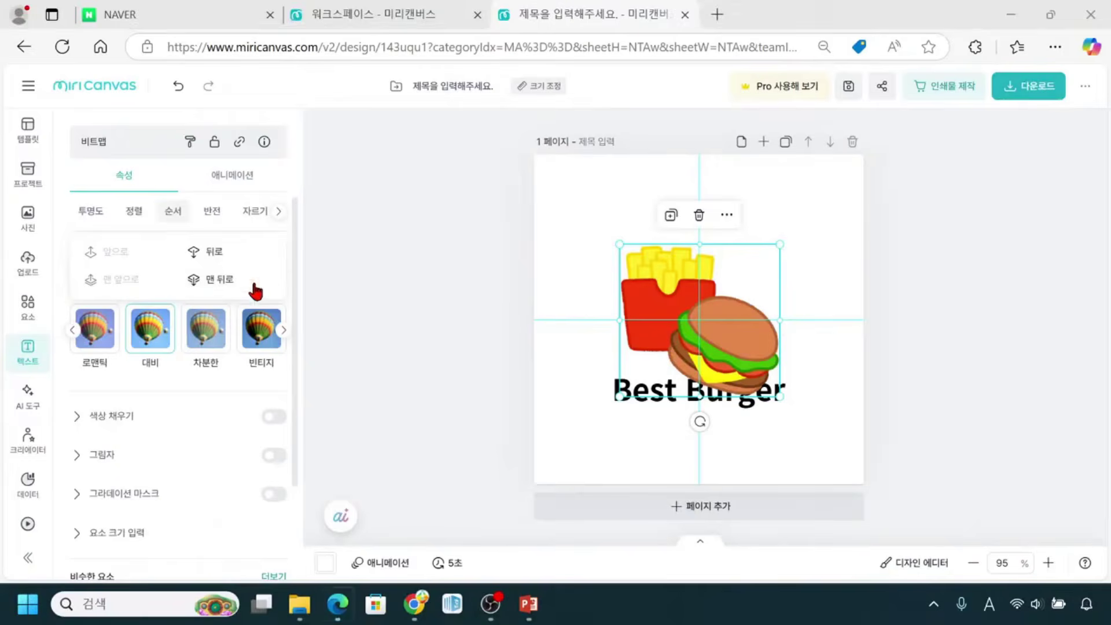
pyautogui.press('ctrl')
pyautogui.click(231, 289)
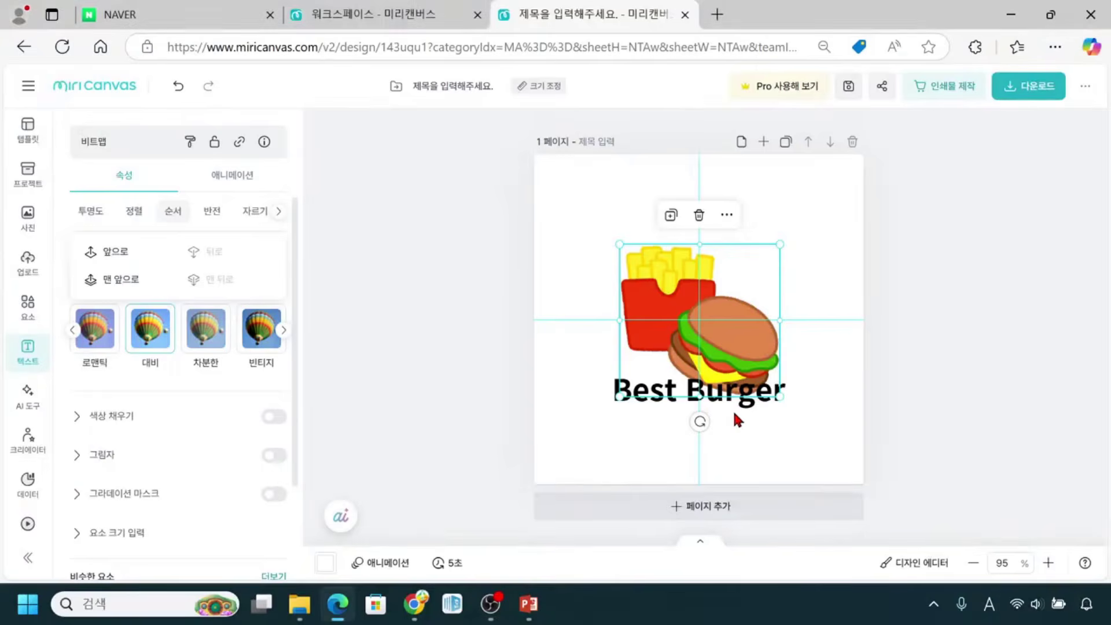
pyautogui.click(656, 437)
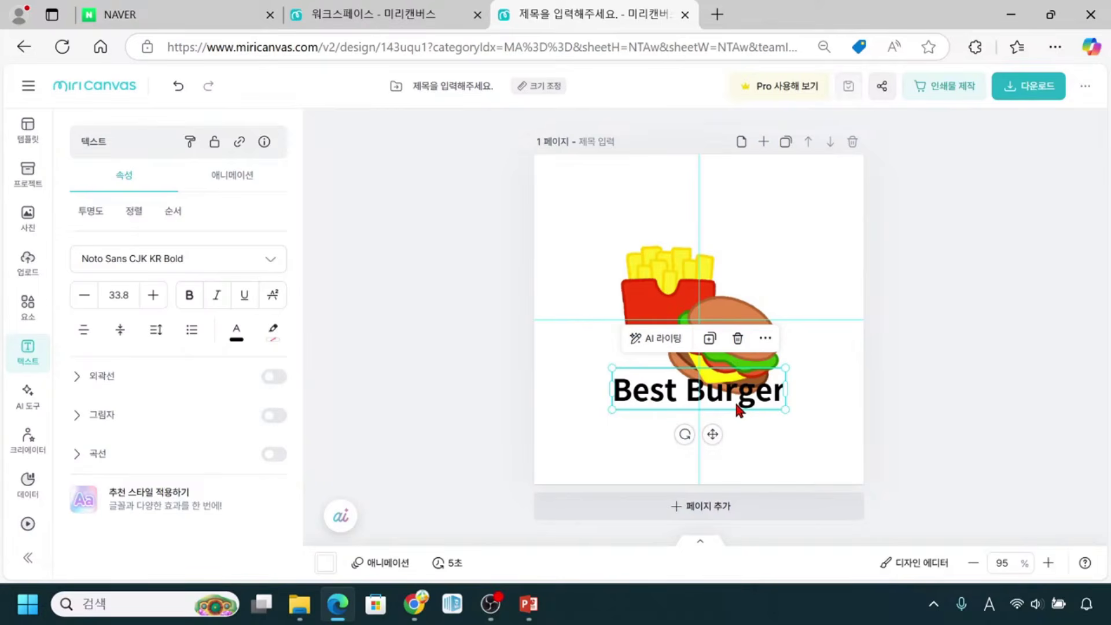
# Drag the Best Burger title down below the burger illustration
pyautogui.click(670, 405)
pyautogui.click(671, 405)
pyautogui.click(94, 146)
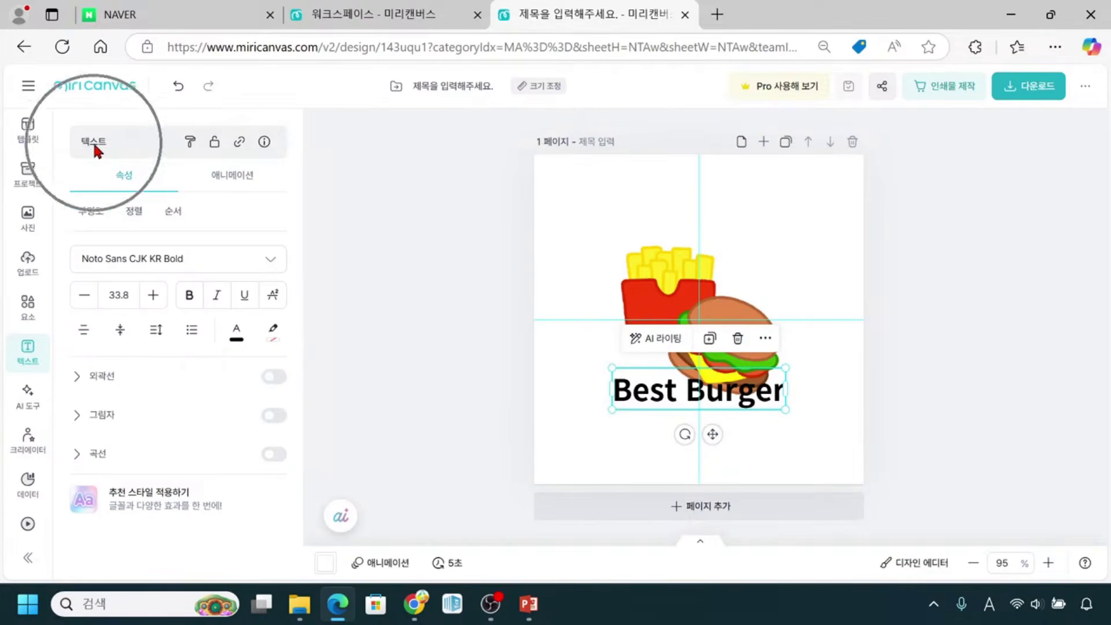
pyautogui.click(133, 223)
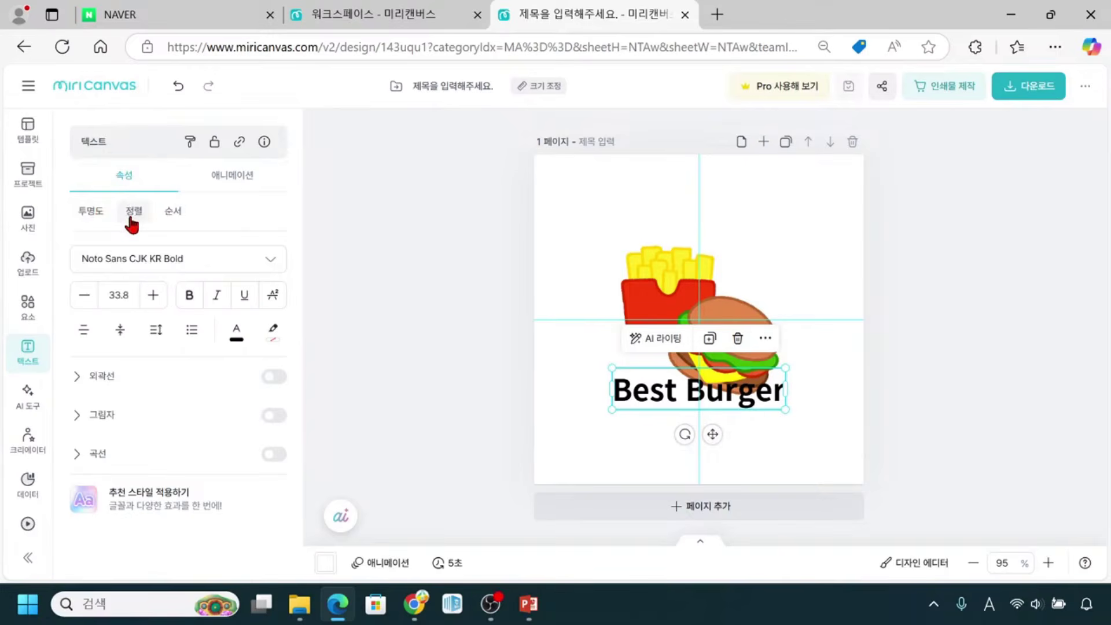
pyautogui.click(132, 223)
pyautogui.click(632, 405)
pyautogui.click(655, 400)
pyautogui.click(671, 396)
pyautogui.moveTo(673, 393); pyautogui.dragTo(671, 429)
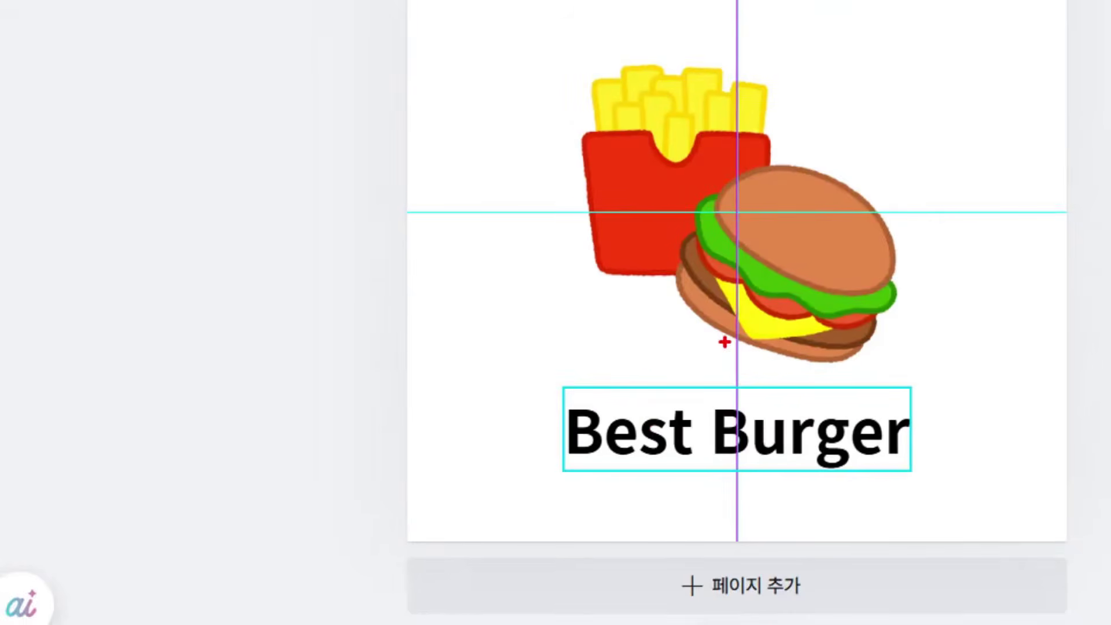
# Slide the title left to line up beneath the fries
pyautogui.moveTo(559, 386)
pyautogui.mouseDown()
pyautogui.moveTo(600, 434)
pyautogui.moveTo(914, 476)
pyautogui.mouseUp()
pyautogui.moveTo(737, 103); pyautogui.dragTo(731, 383)
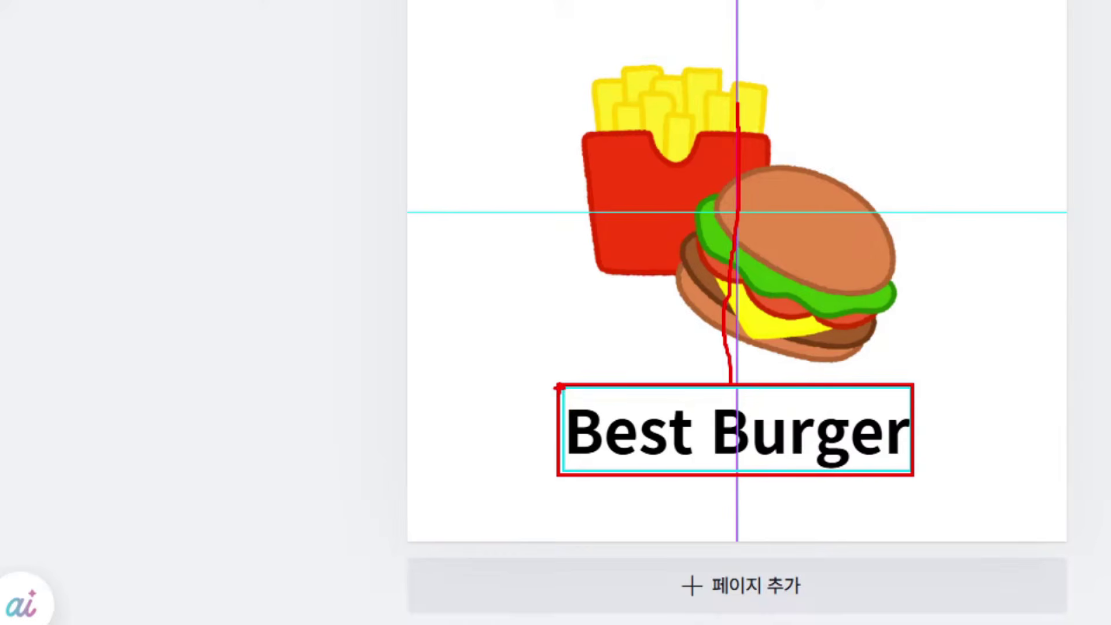
pyautogui.click(599, 457)
pyautogui.moveTo(735, 47)
pyautogui.mouseDown()
pyautogui.moveTo(728, 201)
pyautogui.moveTo(746, 518)
pyautogui.moveTo(745, 386)
pyautogui.moveTo(677, 379)
pyautogui.moveTo(584, 401)
pyautogui.mouseUp()
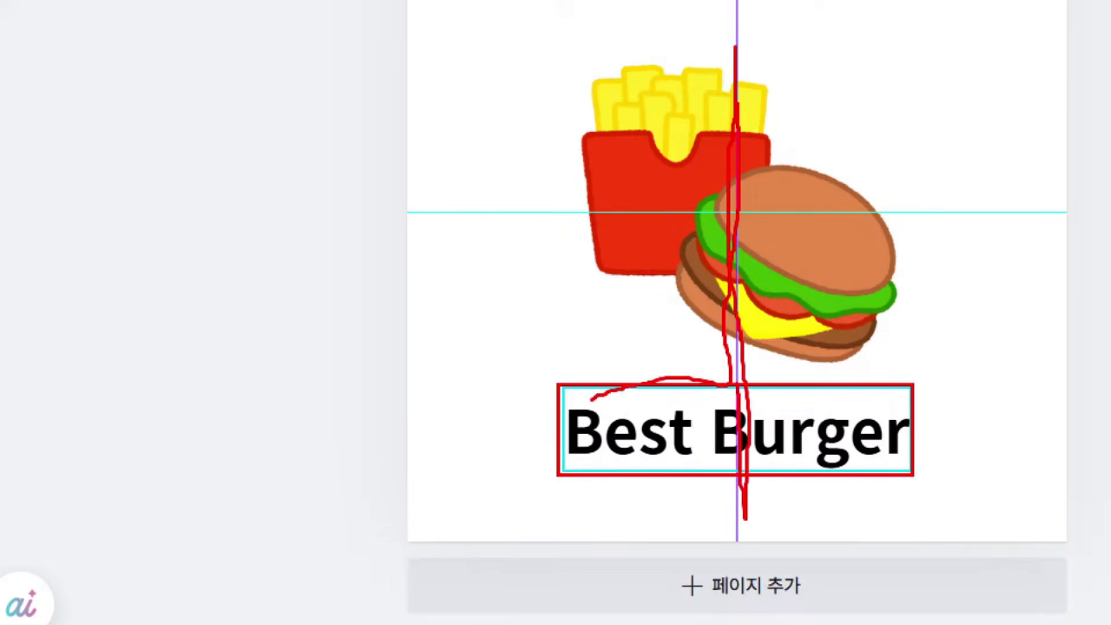
pyautogui.moveTo(745, 384)
pyautogui.mouseDown()
pyautogui.moveTo(863, 371)
pyautogui.moveTo(918, 399)
pyautogui.mouseUp()
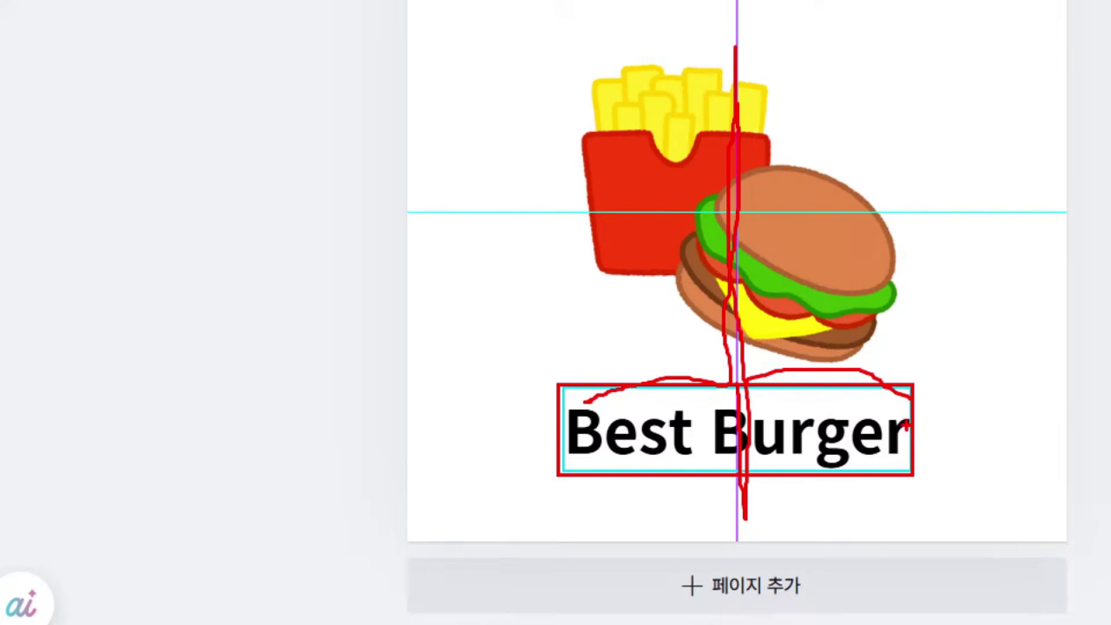
pyautogui.press('Escape')
pyautogui.moveTo(781, 433); pyautogui.dragTo(689, 435)
pyautogui.doubleClick(691, 435)
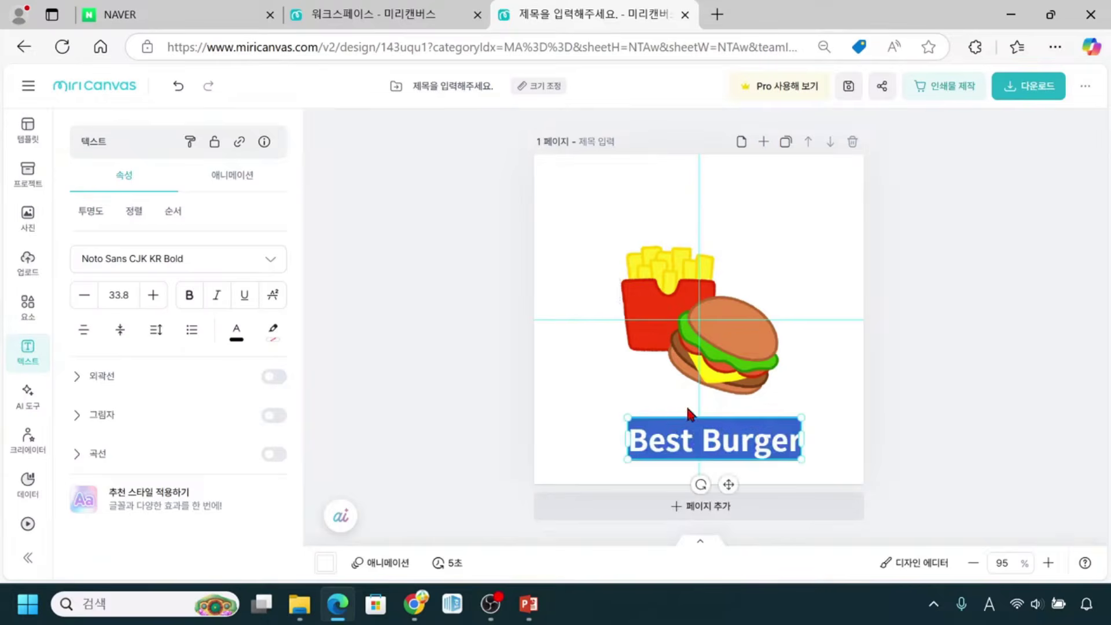
# Exit text editing and drag the title toward the page's horizontal centre
pyautogui.click(836, 425)
pyautogui.click(731, 446)
pyautogui.moveTo(732, 447); pyautogui.dragTo(720, 439)
pyautogui.click(702, 444)
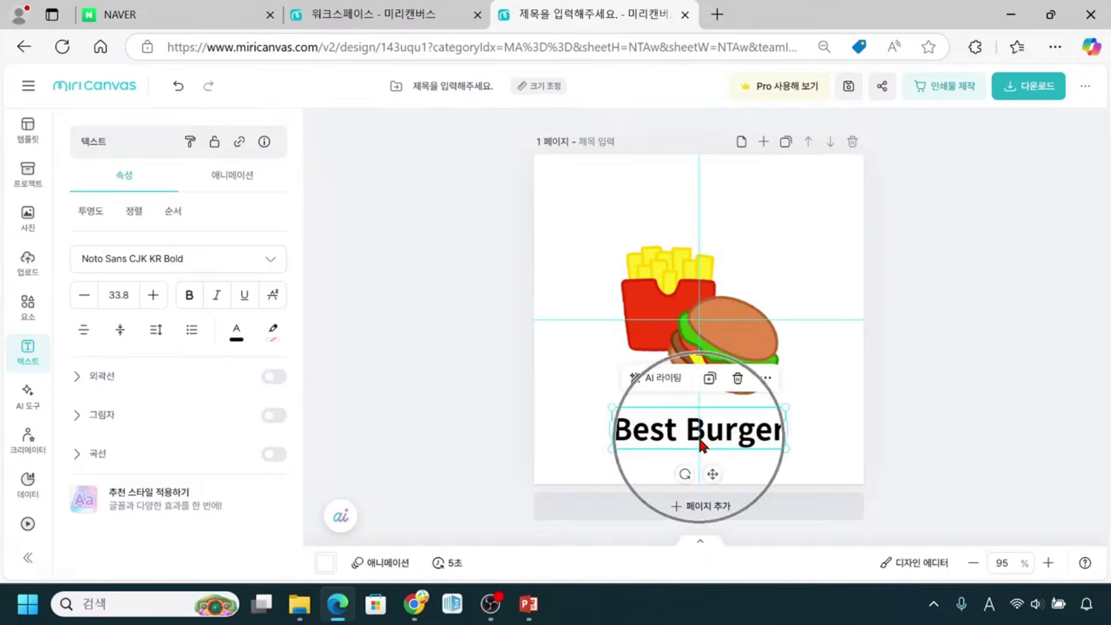
pyautogui.click(703, 445)
pyautogui.click(702, 445)
pyautogui.click(702, 445)
pyautogui.click(702, 445)
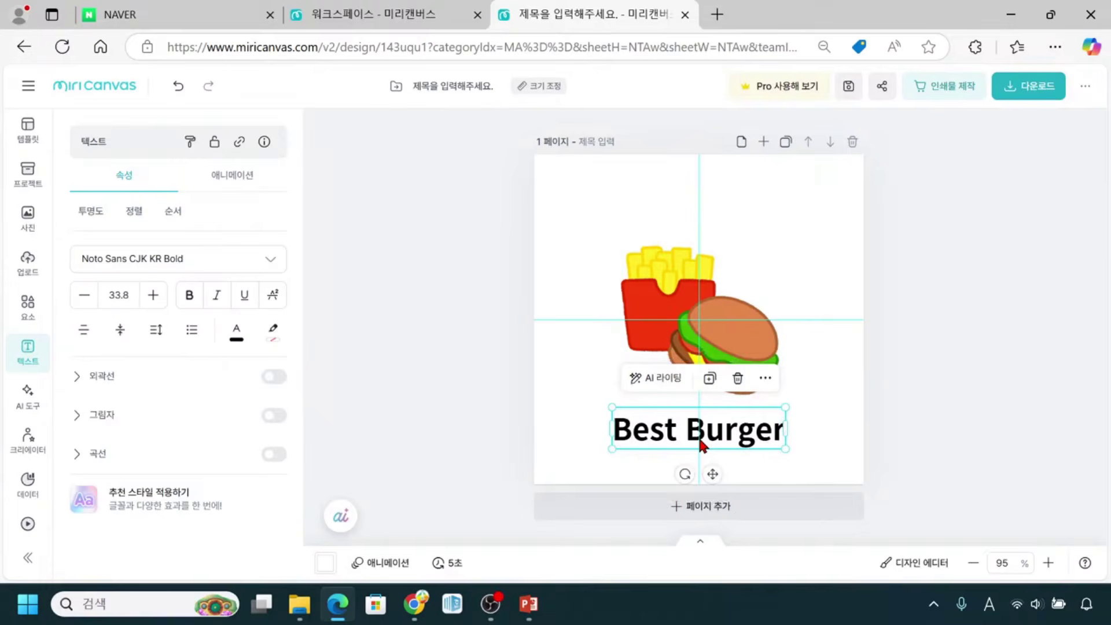
pyautogui.click(702, 446)
pyautogui.click(642, 446)
pyautogui.click(642, 446)
# Snap the title onto the page's vertical centre guide, then deselect it
pyautogui.click(132, 213)
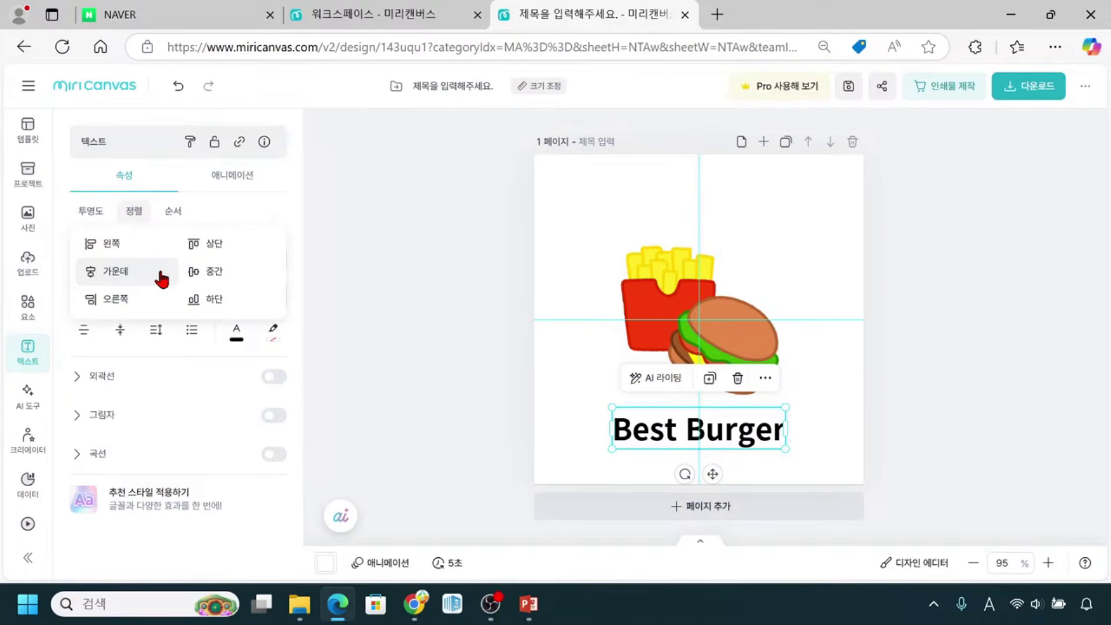
pyautogui.click(961, 364)
pyautogui.click(745, 435)
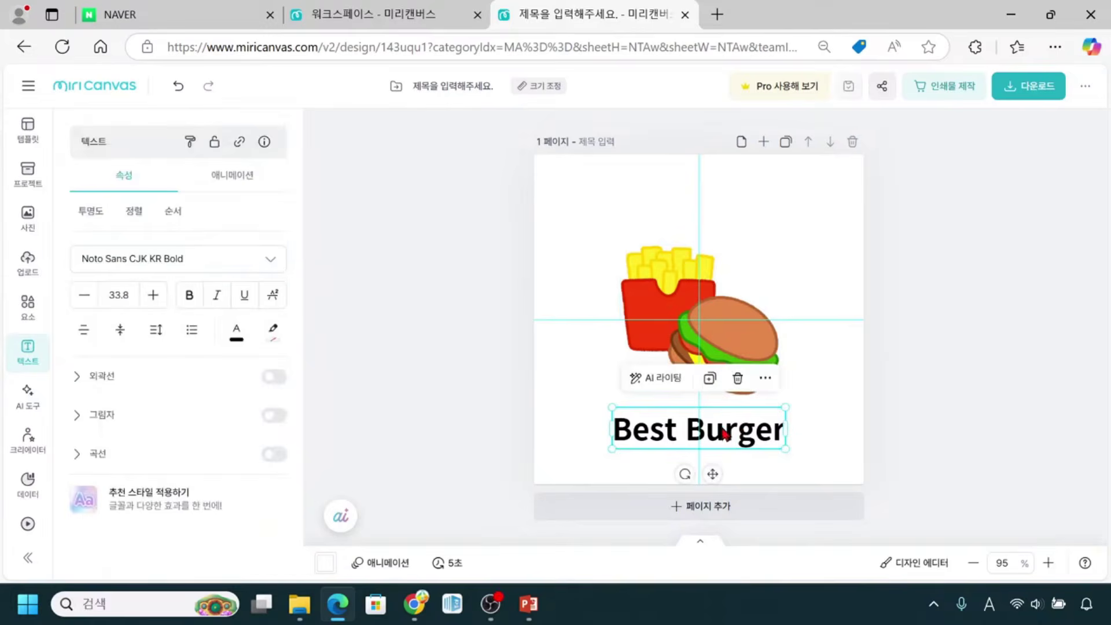
pyautogui.moveTo(722, 432)
pyautogui.mouseDown()
pyautogui.moveTo(735, 431)
pyautogui.moveTo(721, 431)
pyautogui.mouseUp()
pyautogui.click(957, 440)
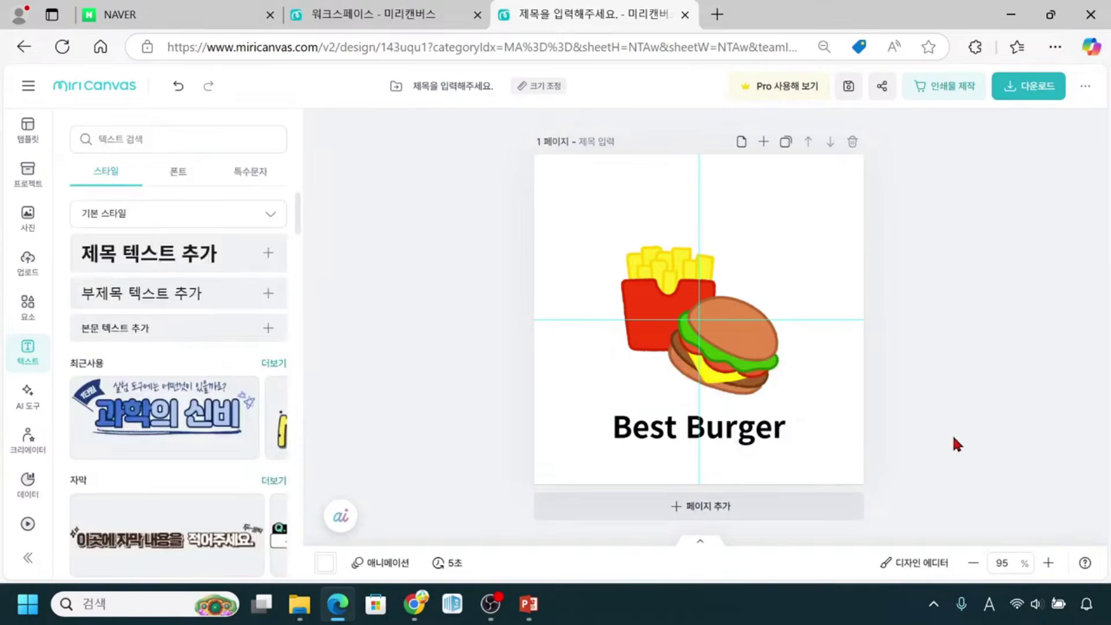
# Select the Best Burger title and open its font list
pyautogui.click(669, 435)
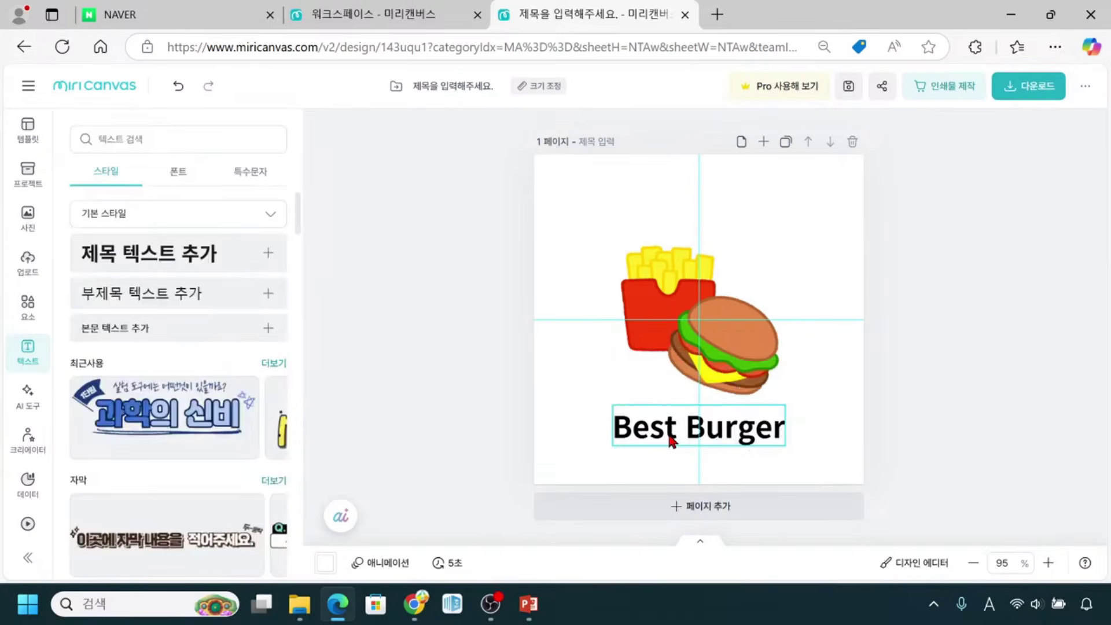
pyautogui.click(671, 438)
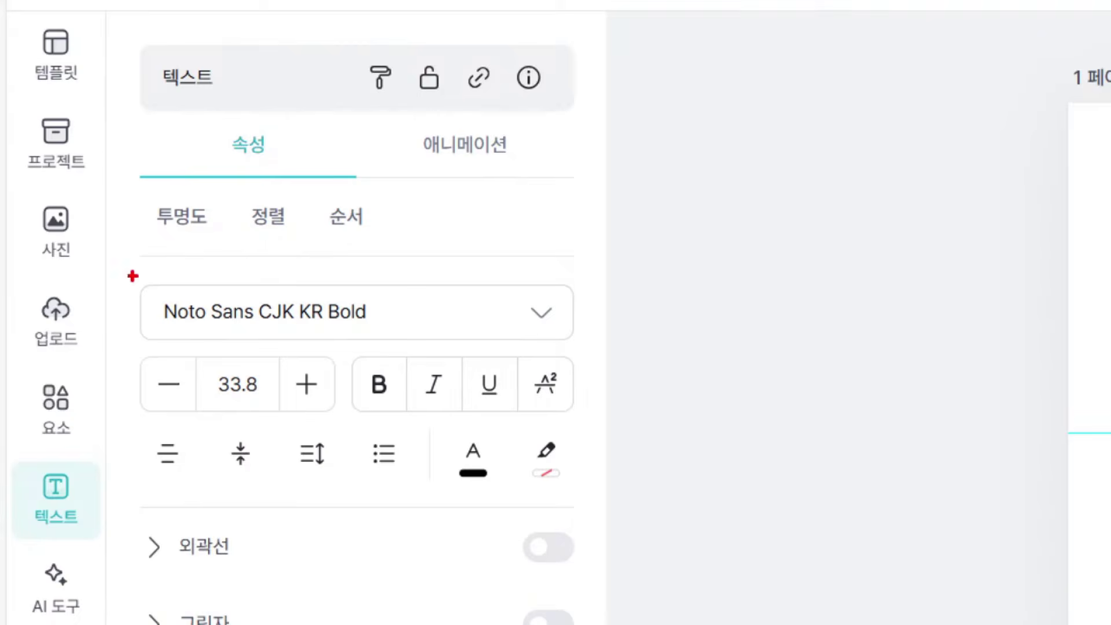
pyautogui.moveTo(132, 275)
pyautogui.mouseDown()
pyautogui.moveTo(179, 341)
pyautogui.moveTo(380, 354)
pyautogui.moveTo(604, 346)
pyautogui.mouseUp()
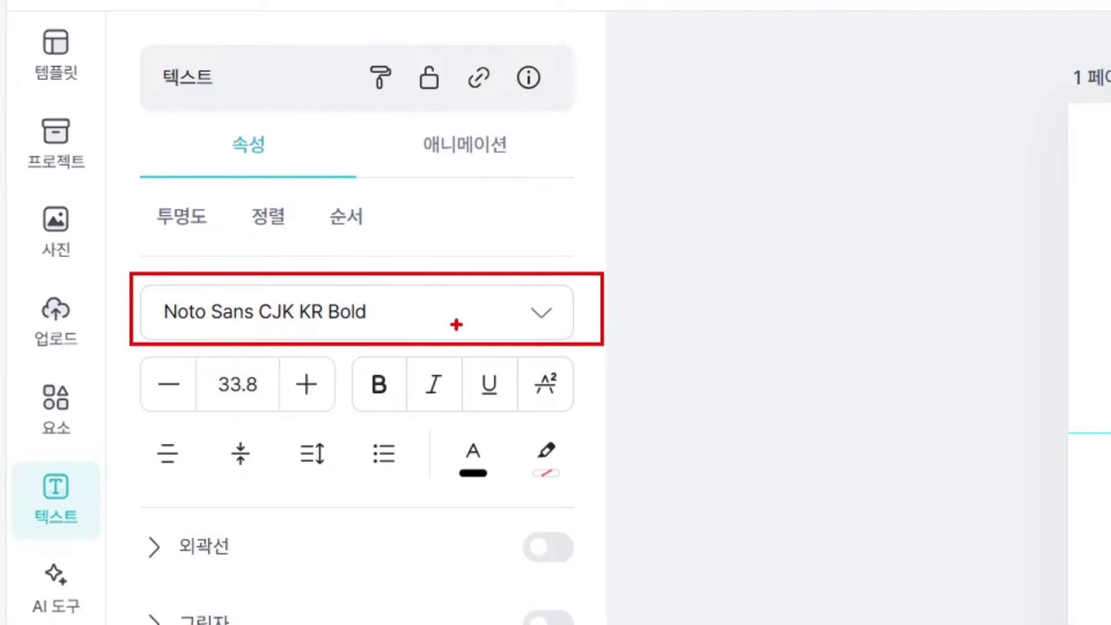
pyautogui.moveTo(388, 294)
pyautogui.mouseDown()
pyautogui.moveTo(397, 320)
pyautogui.moveTo(416, 296)
pyautogui.mouseUp()
pyautogui.moveTo(522, 295)
pyautogui.mouseDown()
pyautogui.moveTo(524, 318)
pyautogui.moveTo(566, 339)
pyautogui.mouseUp()
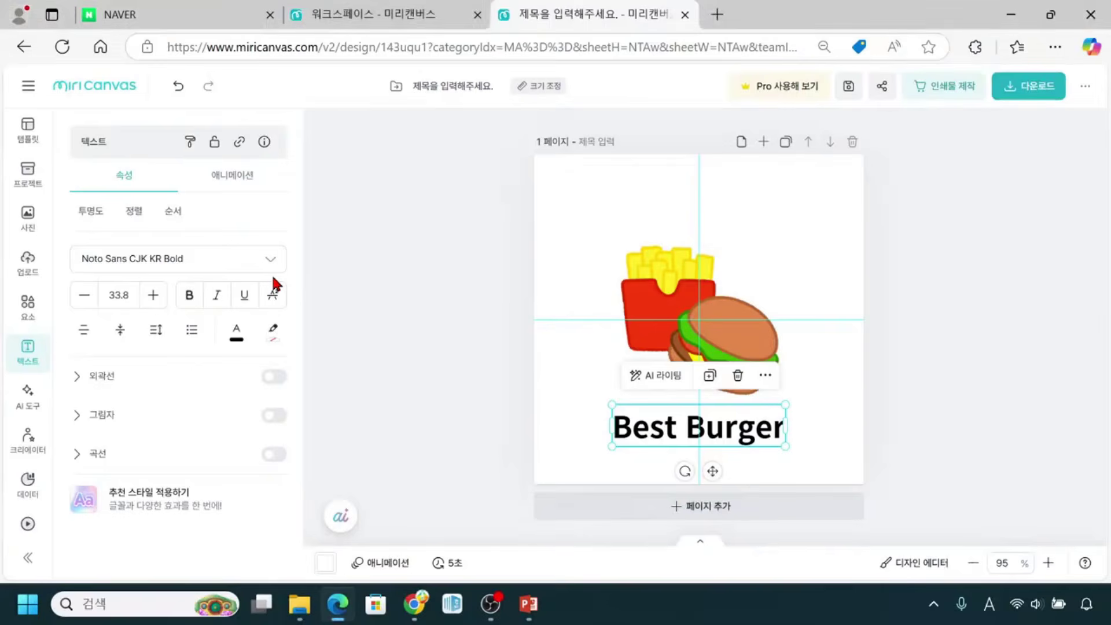
pyautogui.click(543, 318)
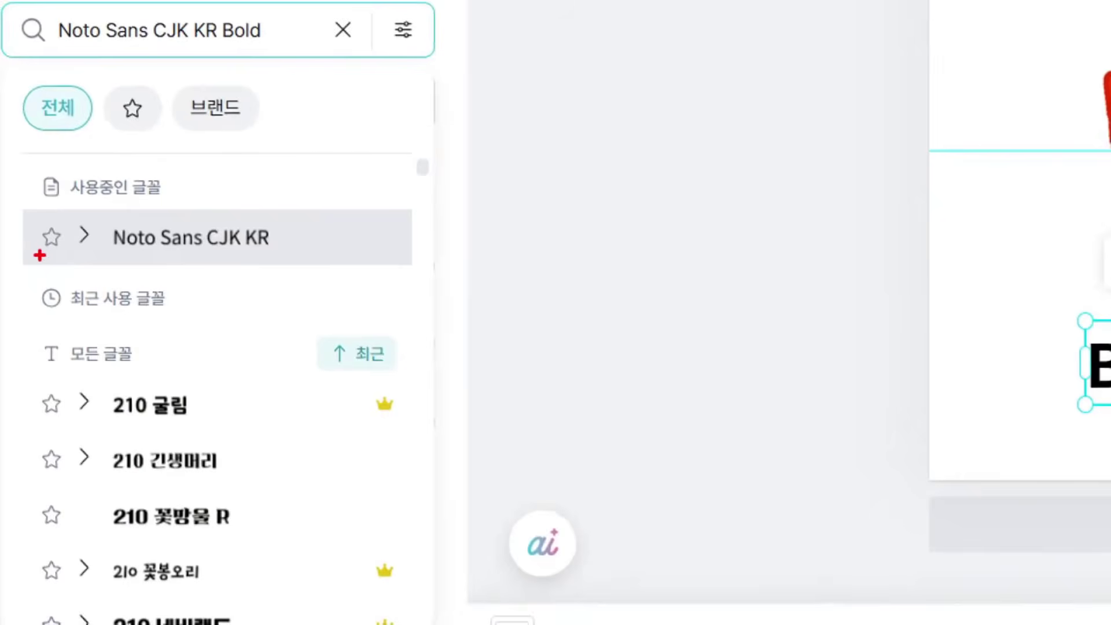
# Browse the font list, then close it keeping Noto Sans CJK KR Bold
pyautogui.moveTo(118, 251); pyautogui.dragTo(232, 251)
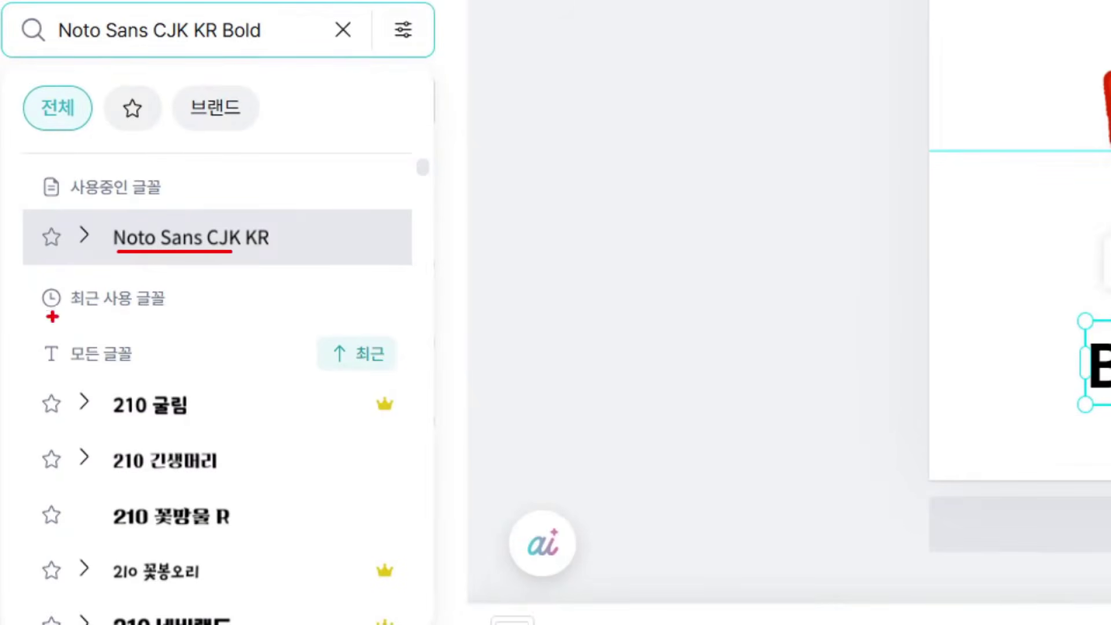
pyautogui.moveTo(36, 333); pyautogui.dragTo(151, 368)
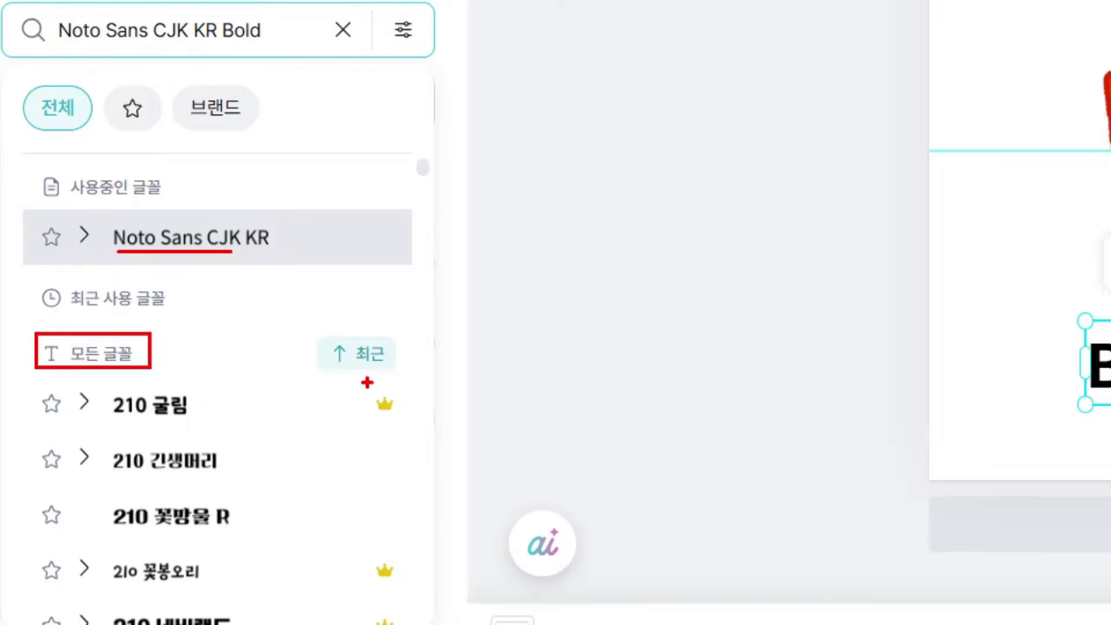
pyautogui.moveTo(363, 380); pyautogui.dragTo(402, 421)
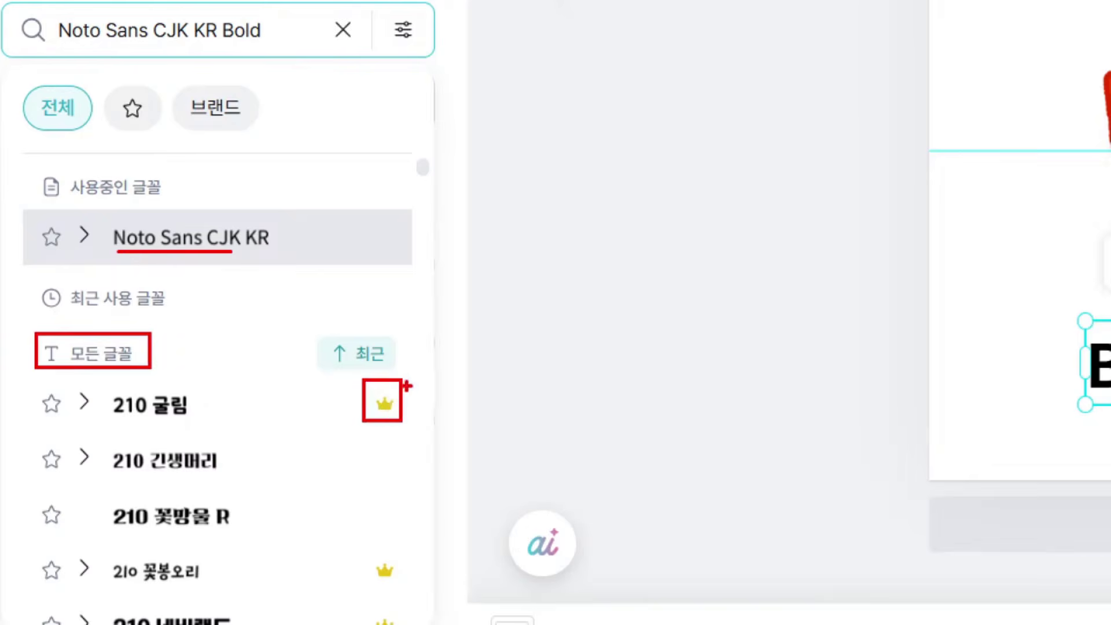
pyautogui.moveTo(108, 425); pyautogui.dragTo(207, 424)
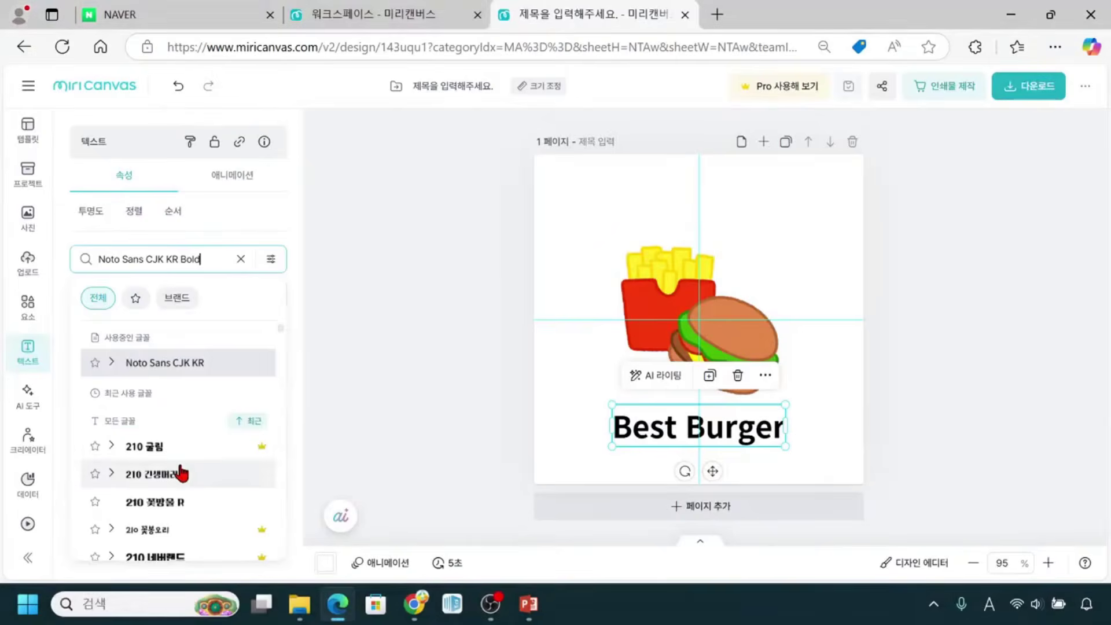
pyautogui.scroll(-2, 214, 461)
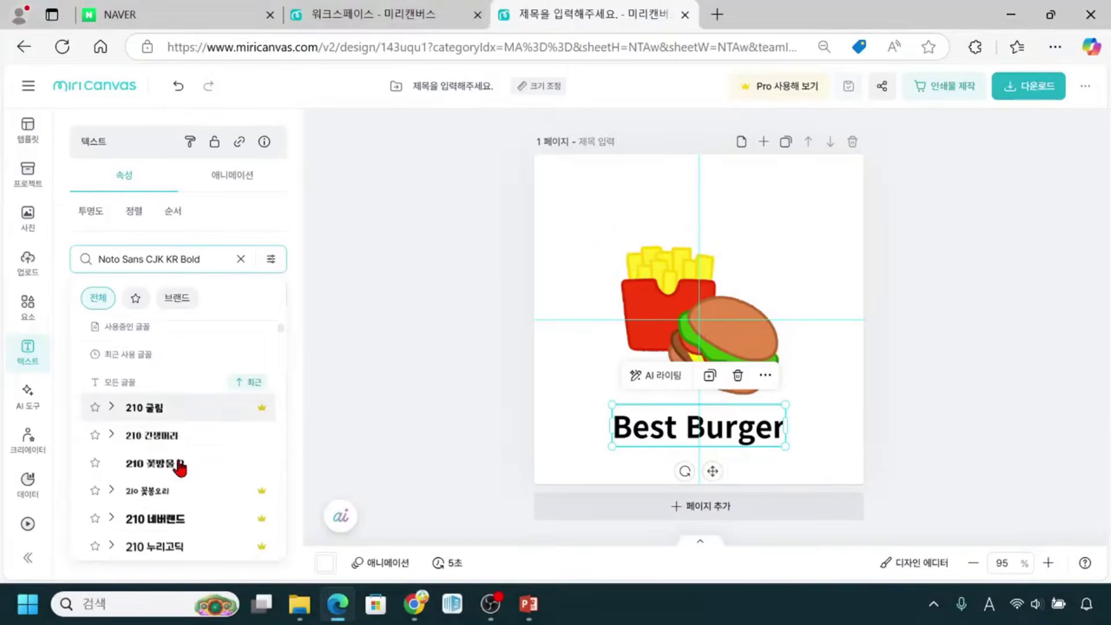
pyautogui.scroll(-5, 181, 469)
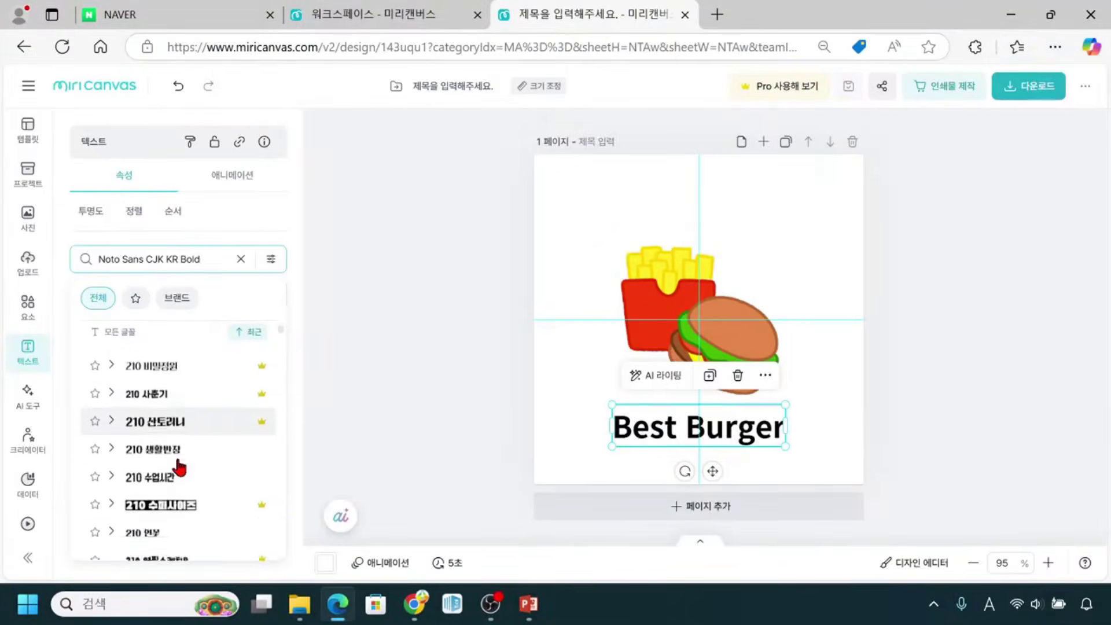
pyautogui.scroll(-3, 173, 471)
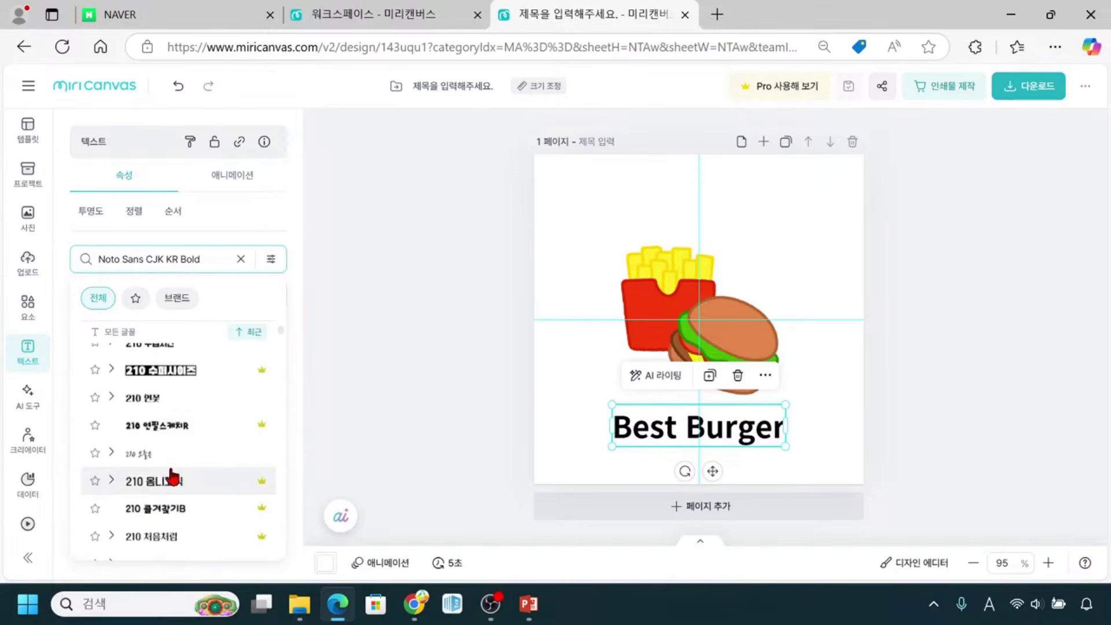
pyautogui.click(684, 439)
pyautogui.click(683, 437)
pyautogui.click(683, 437)
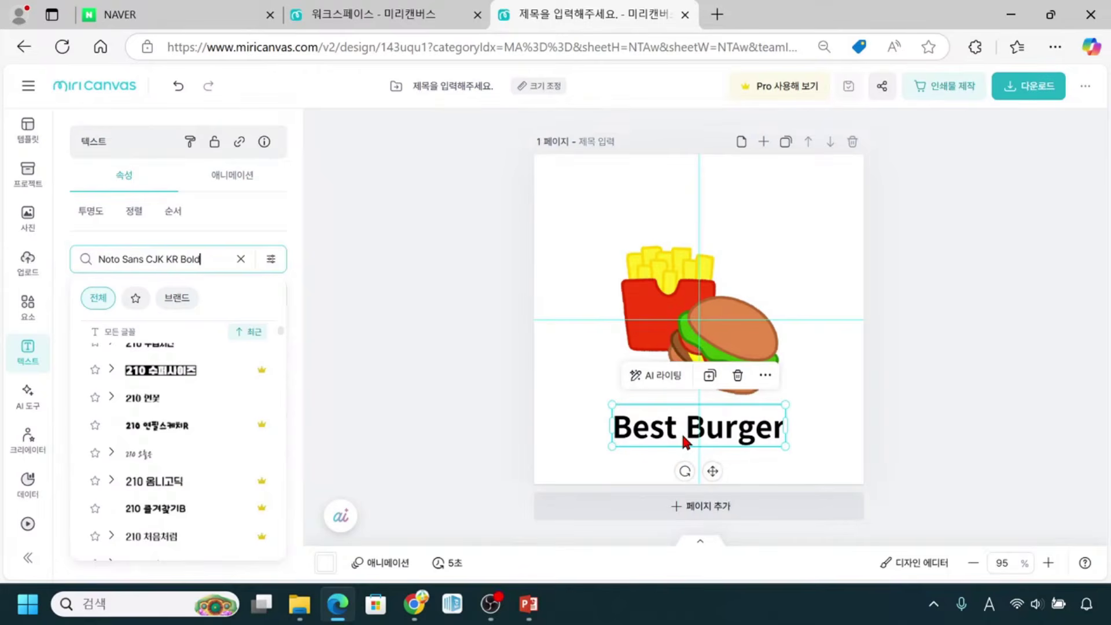
pyautogui.click(683, 437)
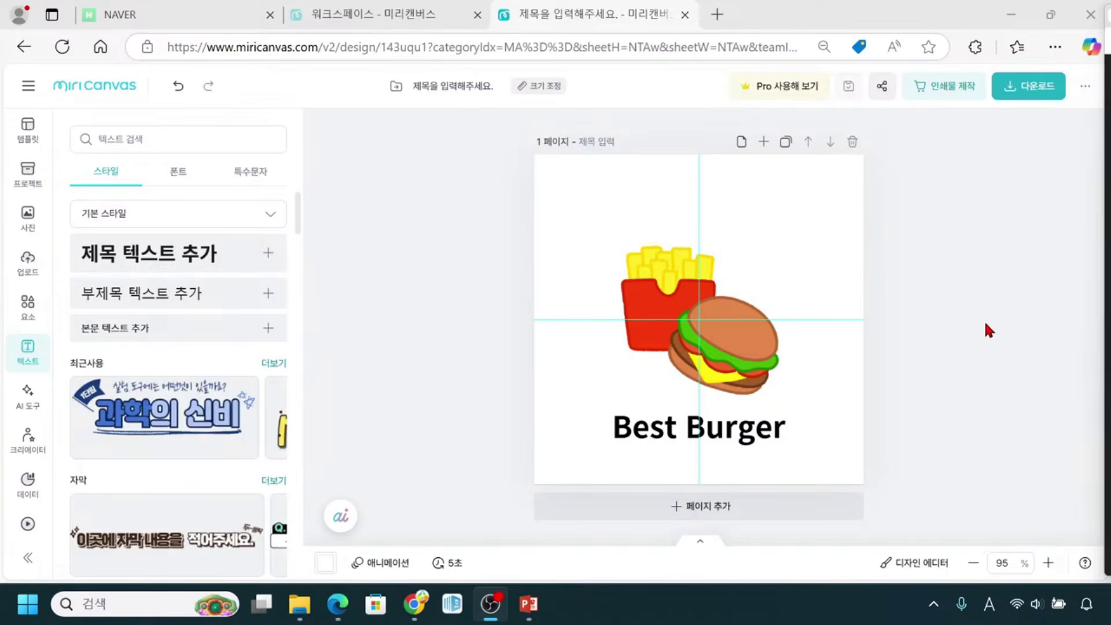
# Select the Best Burger text and open its font dropdown
pyautogui.click(648, 438)
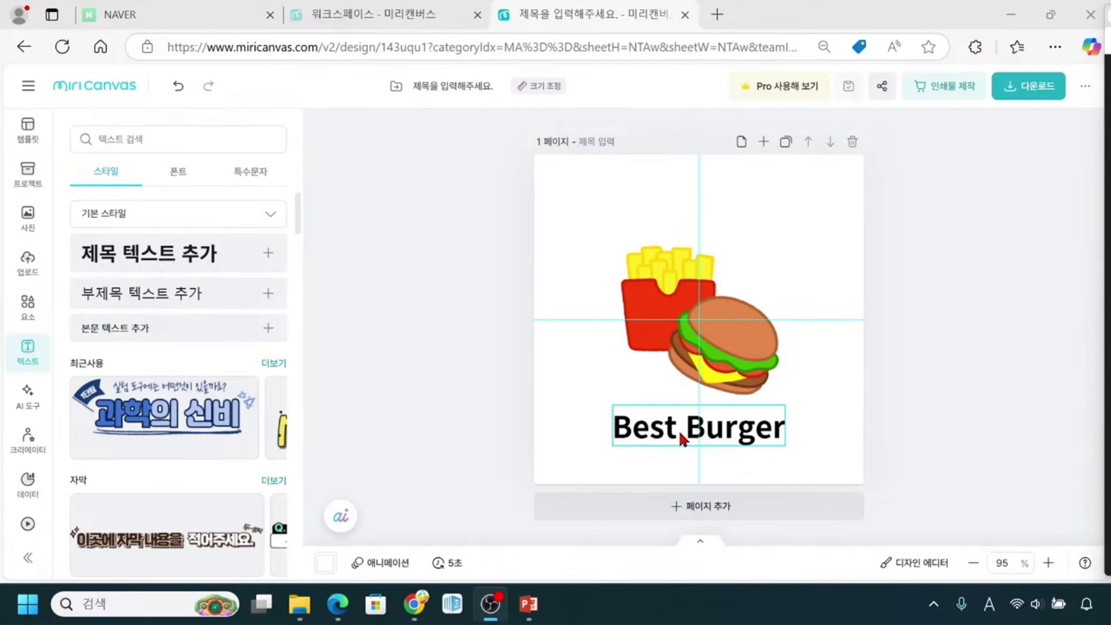
pyautogui.click(652, 438)
pyautogui.click(648, 442)
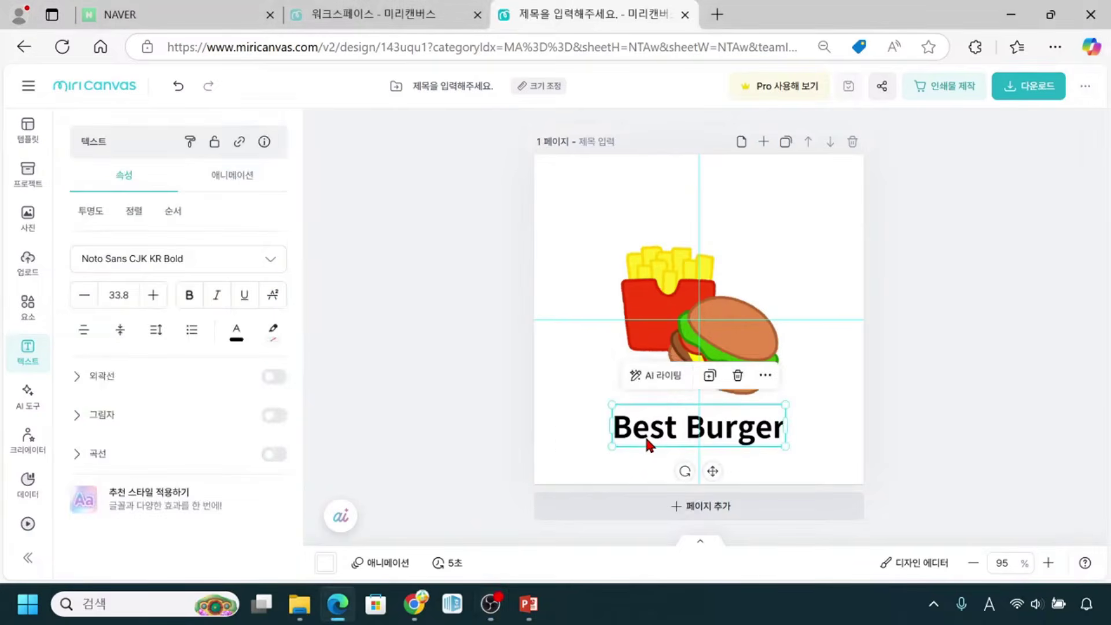
pyautogui.click(114, 151)
pyautogui.click(114, 151)
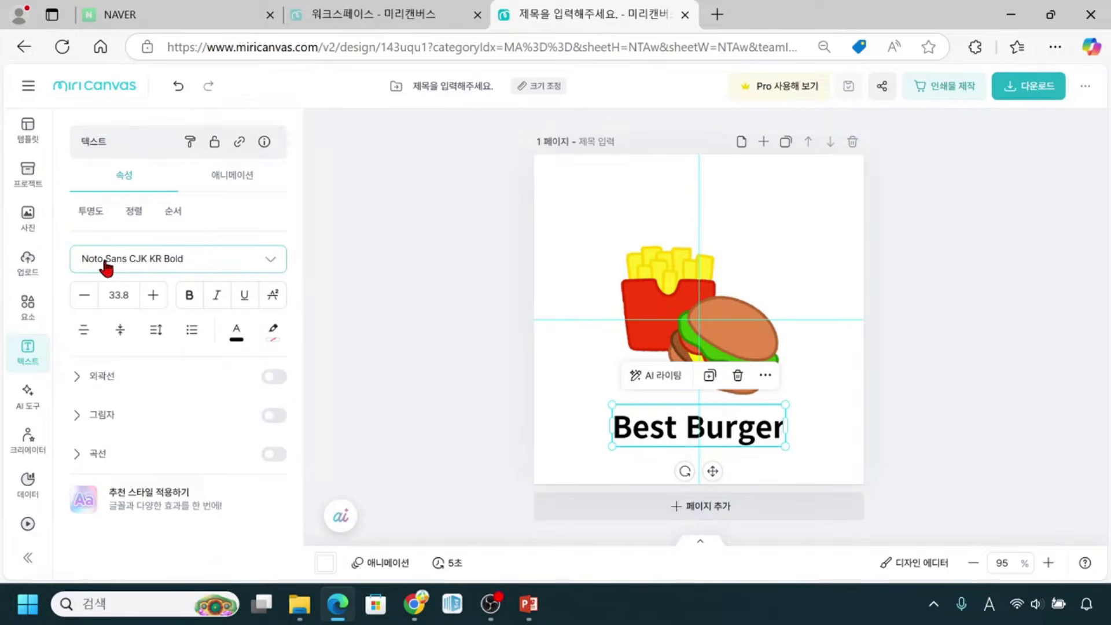
pyautogui.click(190, 261)
pyautogui.click(192, 264)
pyautogui.click(272, 266)
pyautogui.click(271, 266)
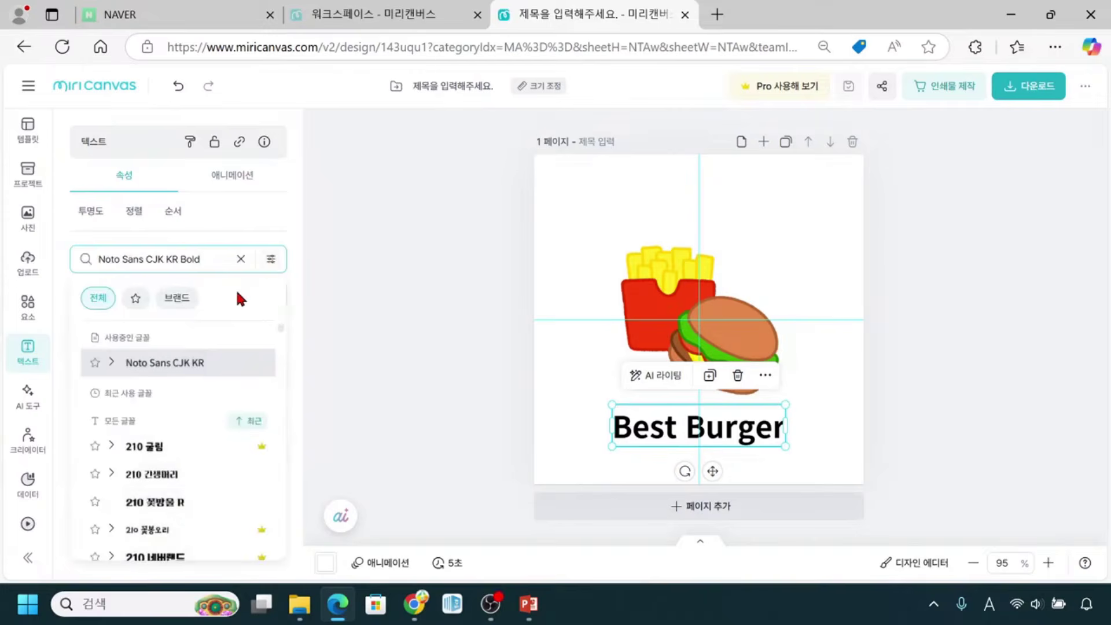
# Scroll through the font list and focus the font search field
pyautogui.scroll(-2, 189, 461)
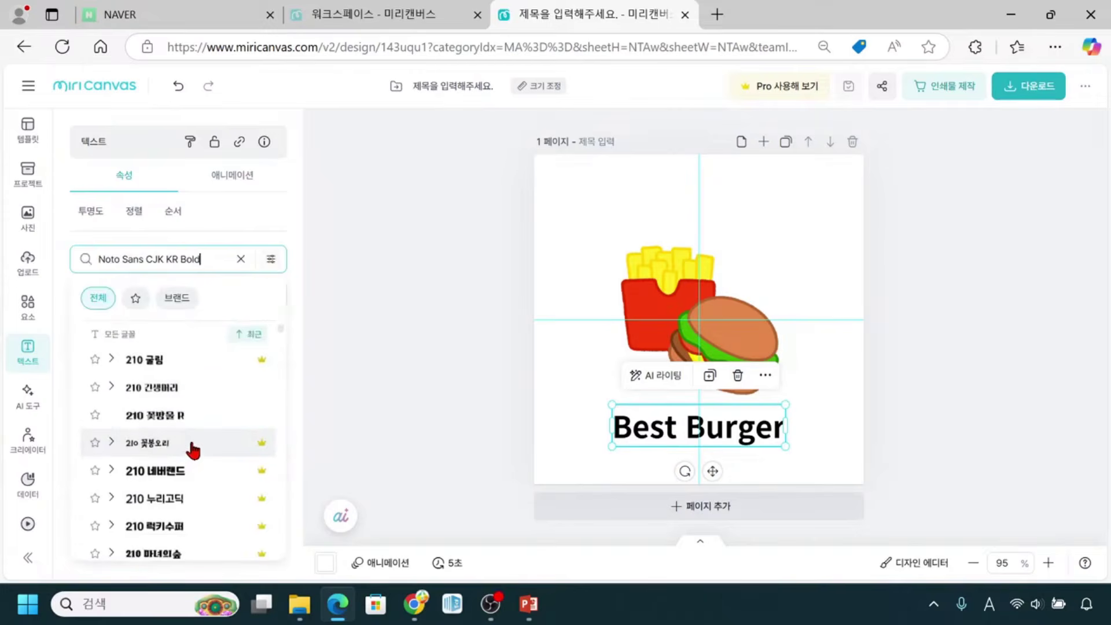
pyautogui.scroll(-4, 185, 426)
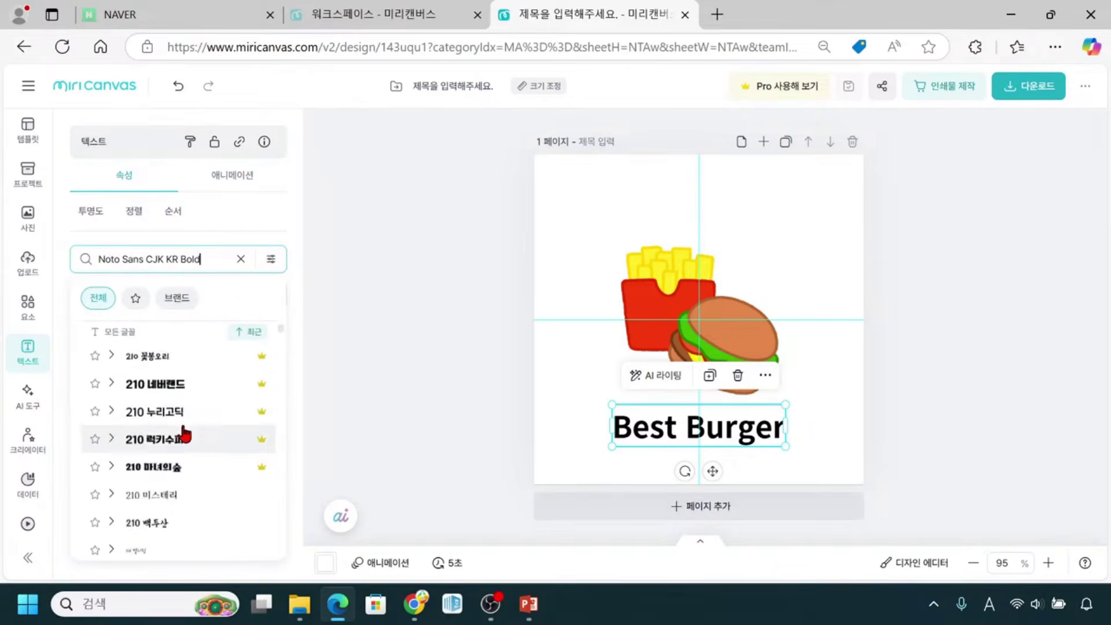
pyautogui.scroll(-2, 184, 435)
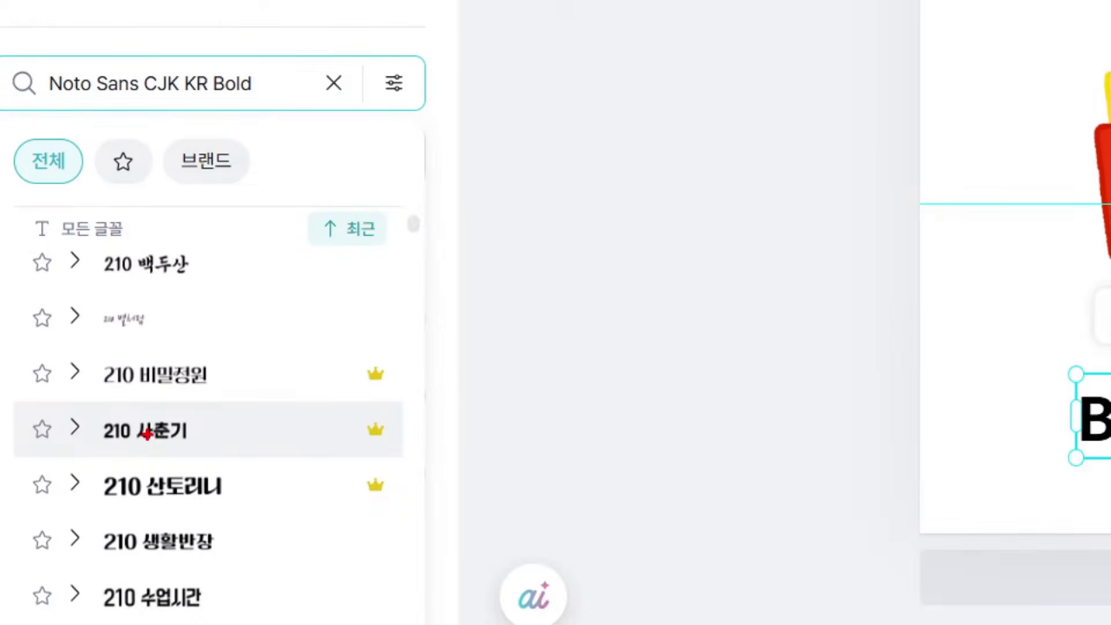
pyautogui.moveTo(388, 357)
pyautogui.mouseDown()
pyautogui.moveTo(360, 387)
pyautogui.moveTo(393, 392)
pyautogui.mouseUp()
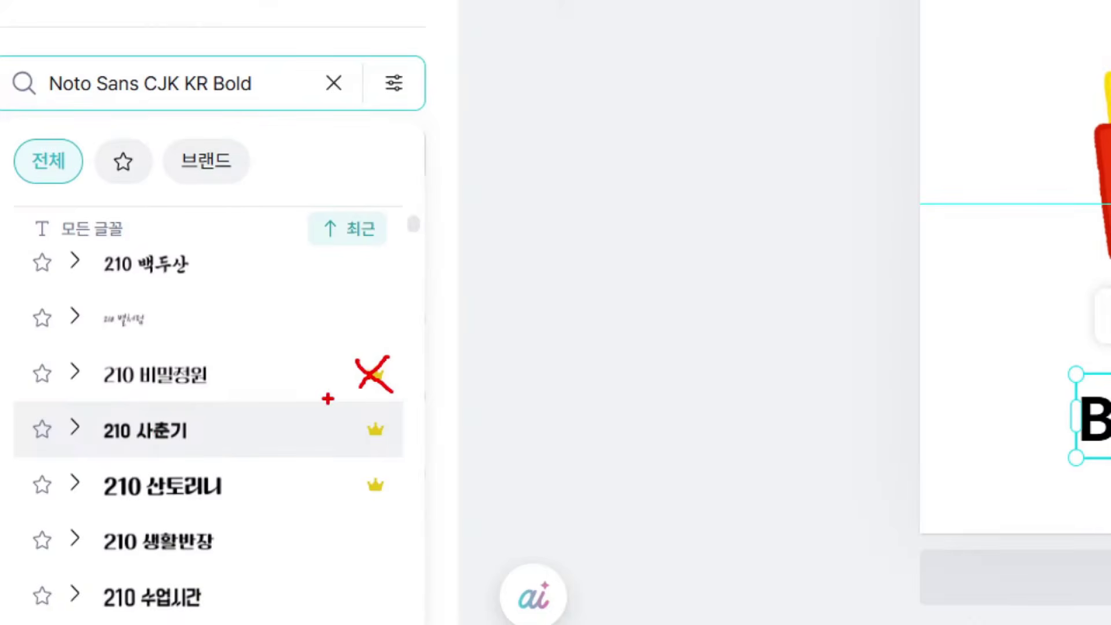
pyautogui.scroll(-3, 172, 413)
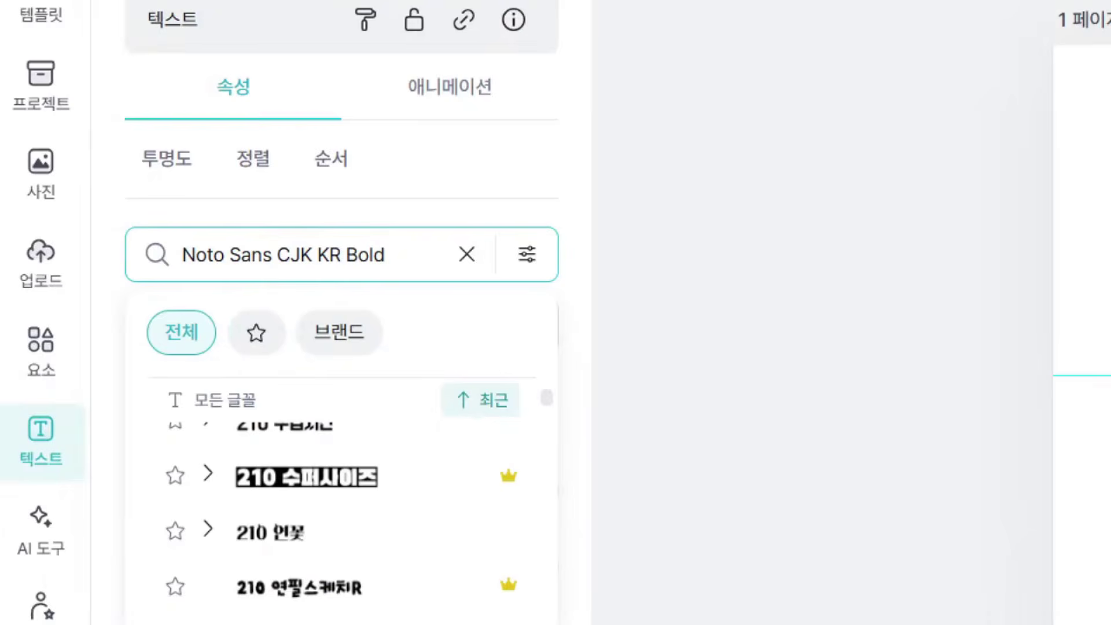
pyautogui.click(80, 262)
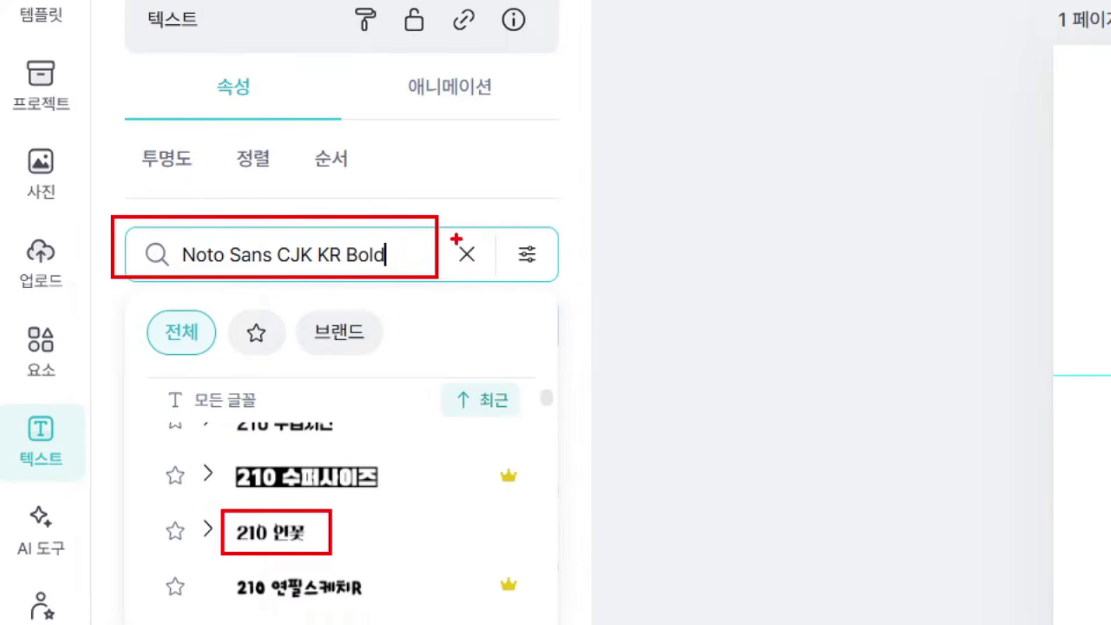
pyautogui.moveTo(446, 231); pyautogui.dragTo(496, 273)
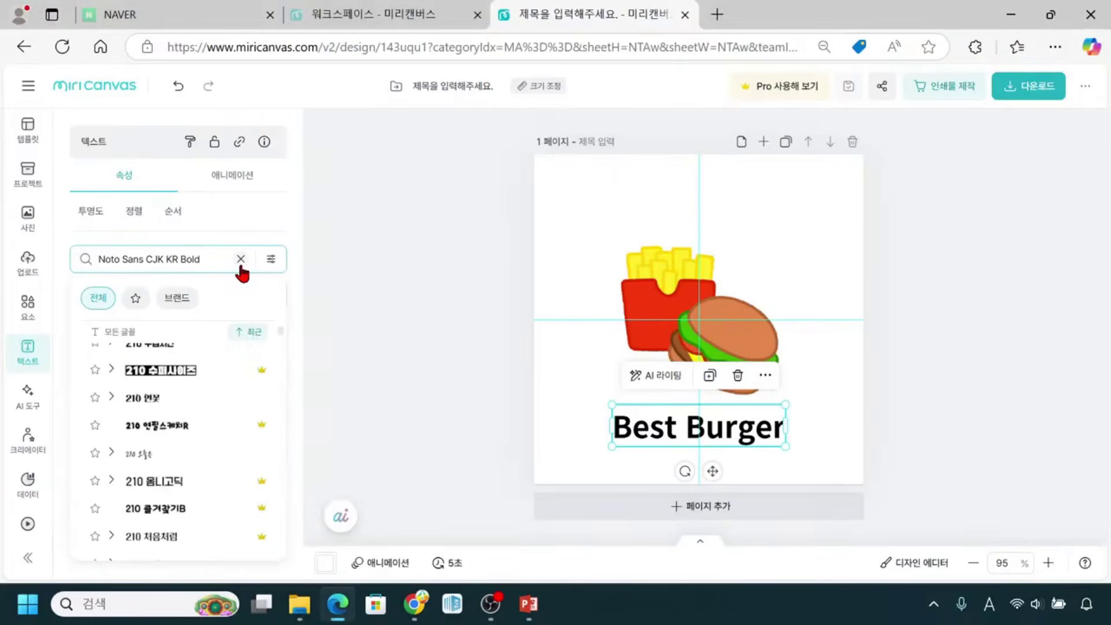
# Clear the font search and enter 'gen' to list GenEiPOPle, GenShinGothic and other Gen fonts
pyautogui.click(468, 255)
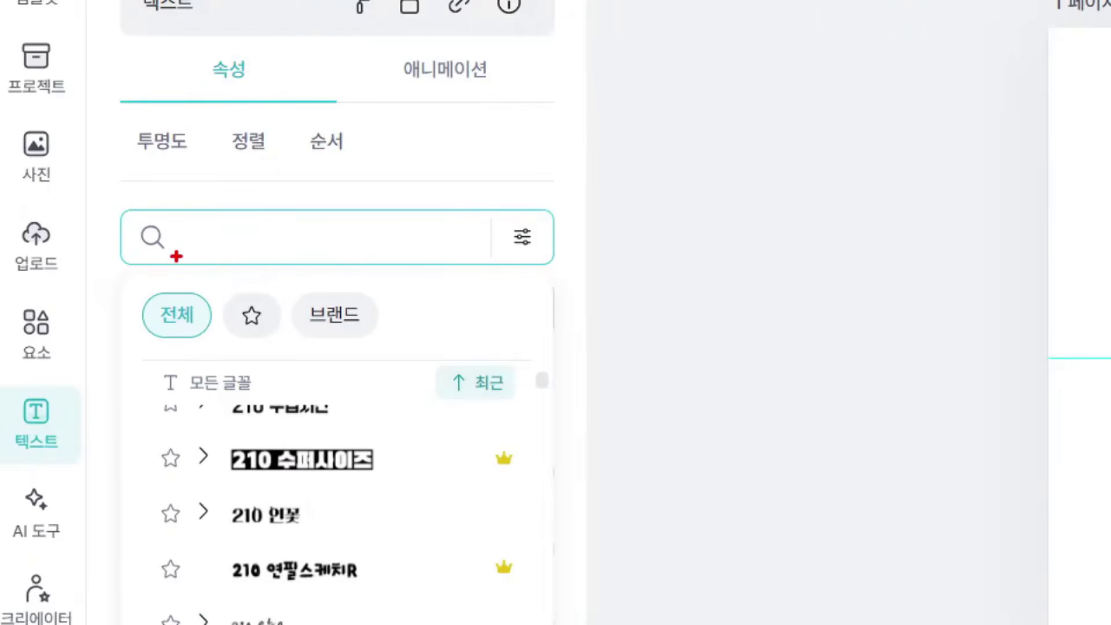
pyautogui.moveTo(184, 253); pyautogui.dragTo(399, 251)
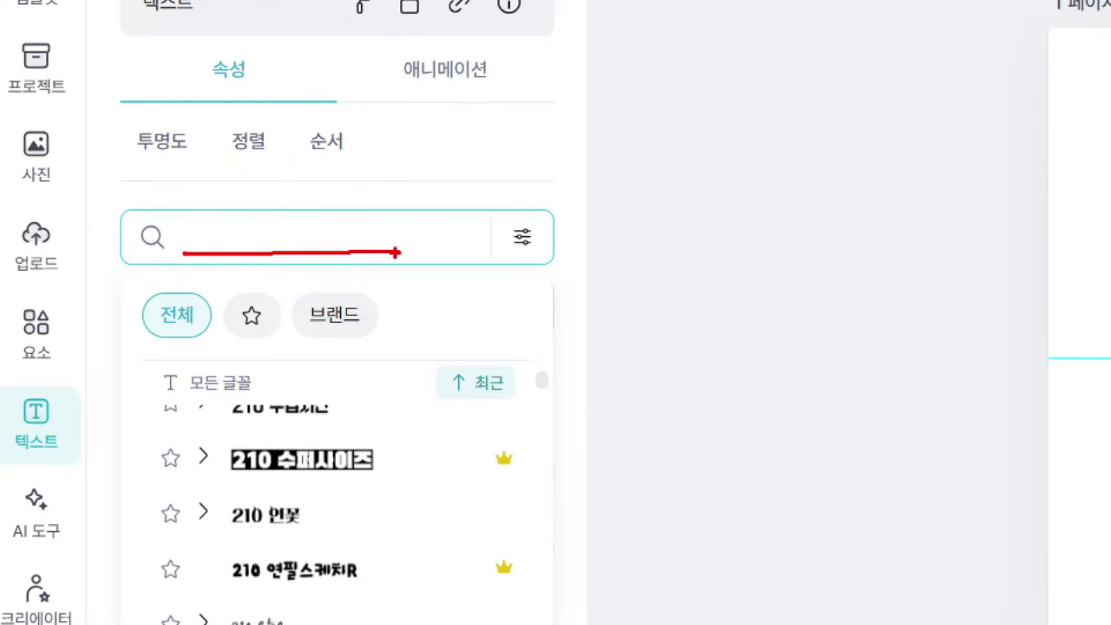
pyautogui.moveTo(135, 219); pyautogui.dragTo(186, 253)
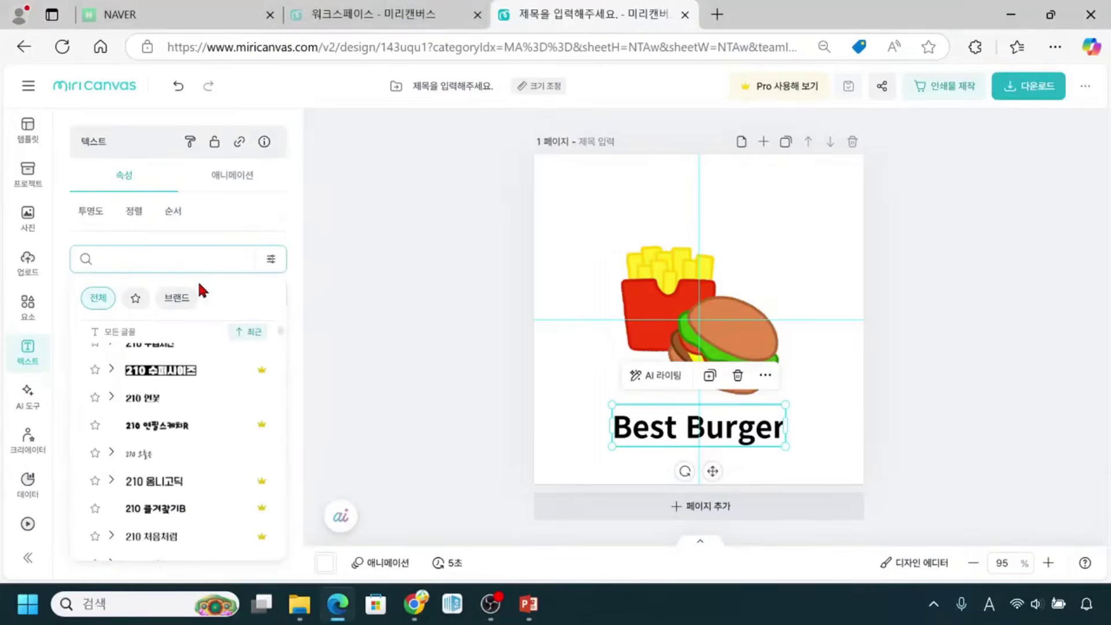
pyautogui.write('gen')
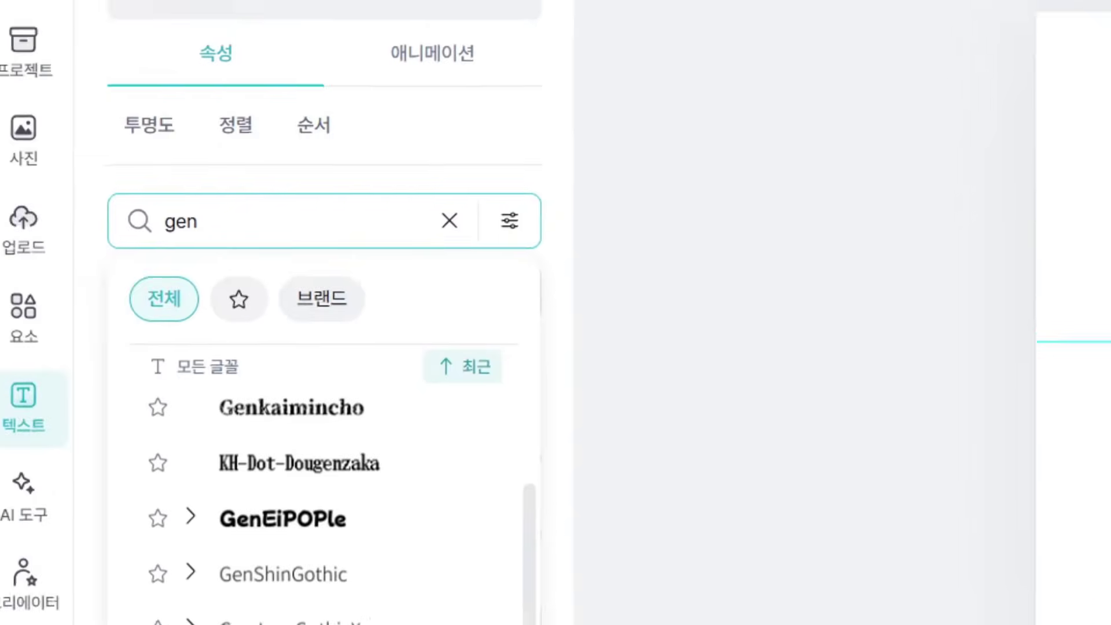
pyautogui.moveTo(172, 199); pyautogui.dragTo(215, 199)
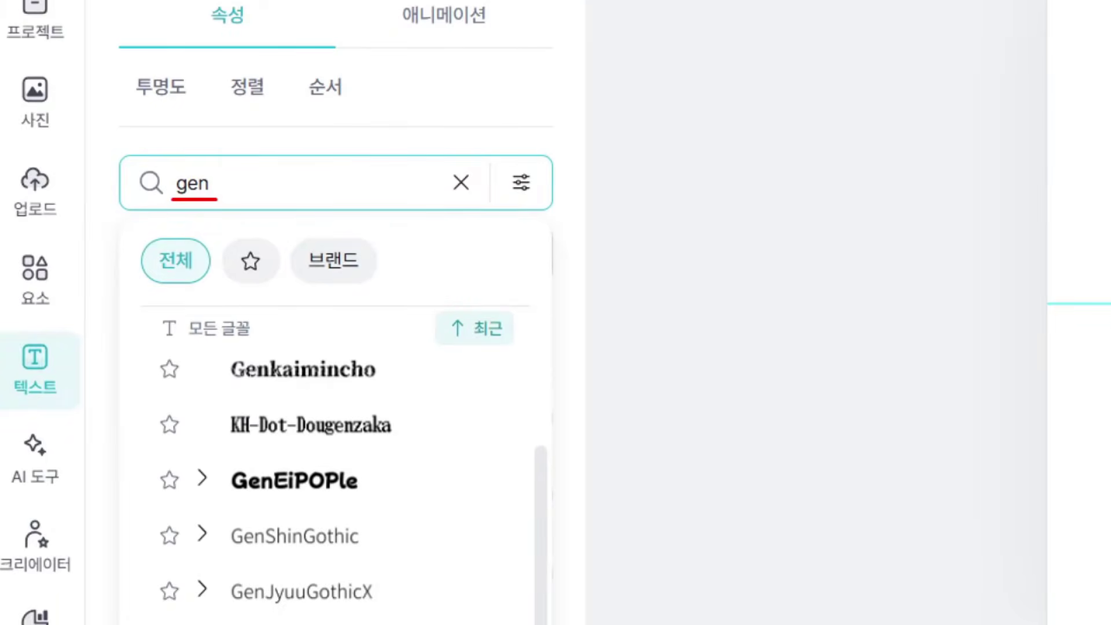
pyautogui.moveTo(155, 367)
pyautogui.mouseDown()
pyautogui.moveTo(143, 546)
pyautogui.moveTo(156, 587)
pyautogui.mouseUp()
pyautogui.moveTo(232, 555); pyautogui.dragTo(240, 555)
pyautogui.moveTo(235, 612); pyautogui.dragTo(256, 608)
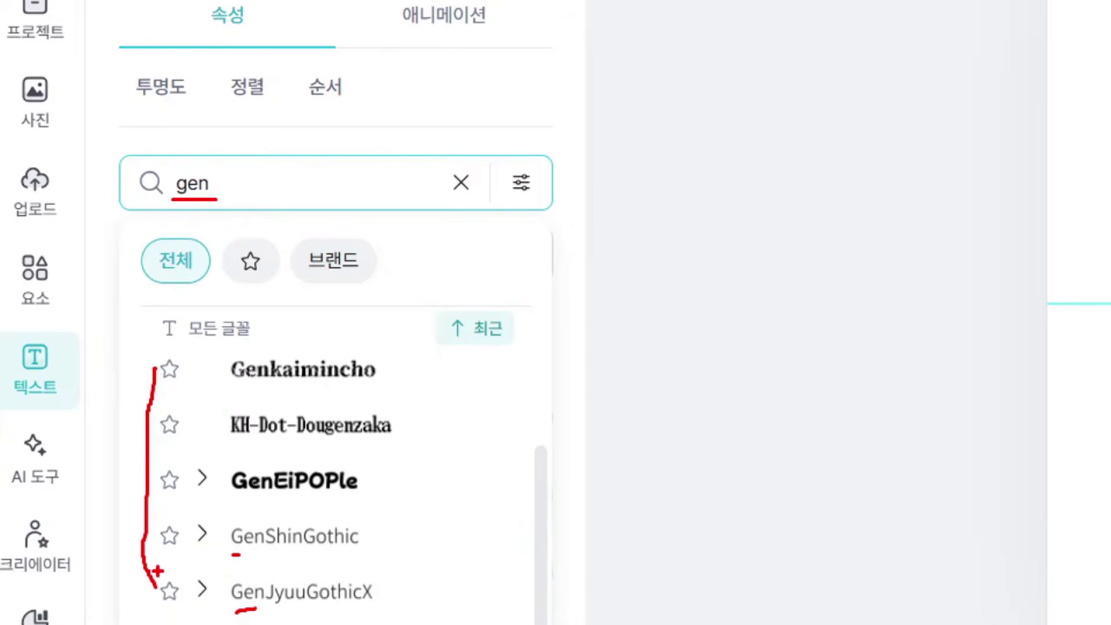
pyautogui.moveTo(221, 456)
pyautogui.mouseDown()
pyautogui.moveTo(259, 508)
pyautogui.moveTo(389, 501)
pyautogui.mouseUp()
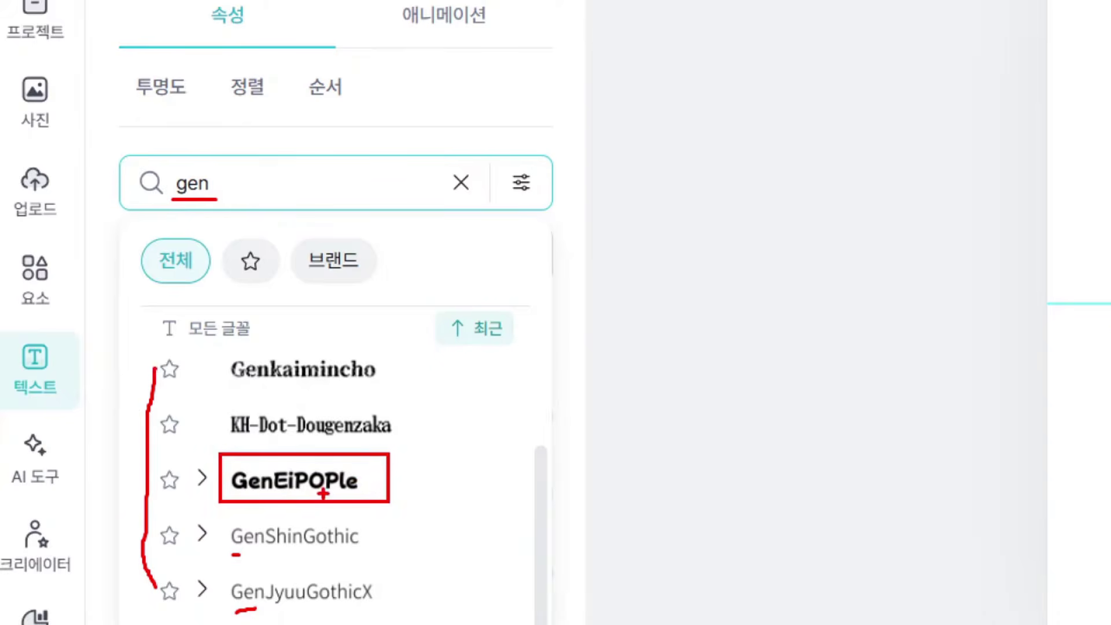
pyautogui.moveTo(443, 445); pyautogui.dragTo(406, 470)
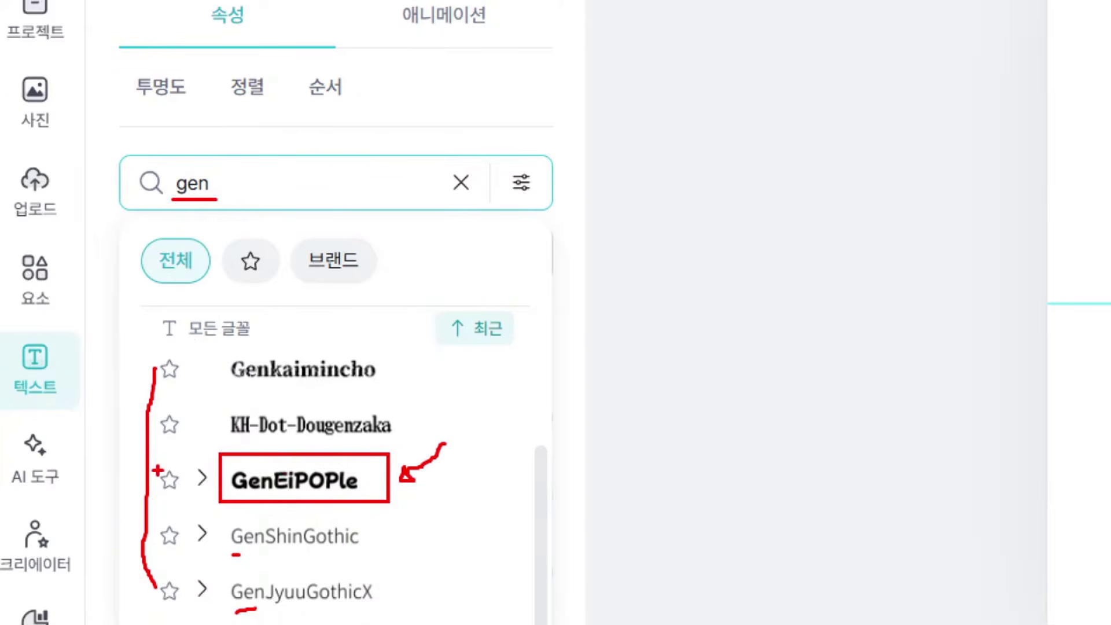
pyautogui.moveTo(152, 461)
pyautogui.mouseDown()
pyautogui.moveTo(162, 506)
pyautogui.moveTo(187, 510)
pyautogui.mouseUp()
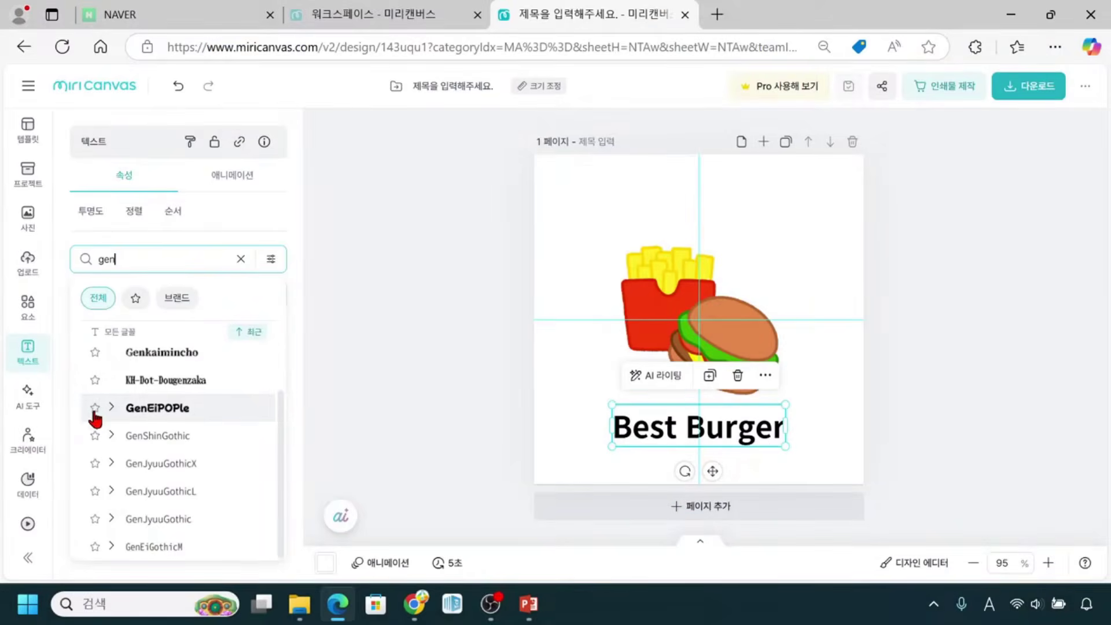
# Star GenEiPOPle as a favourite font
pyautogui.click(95, 408)
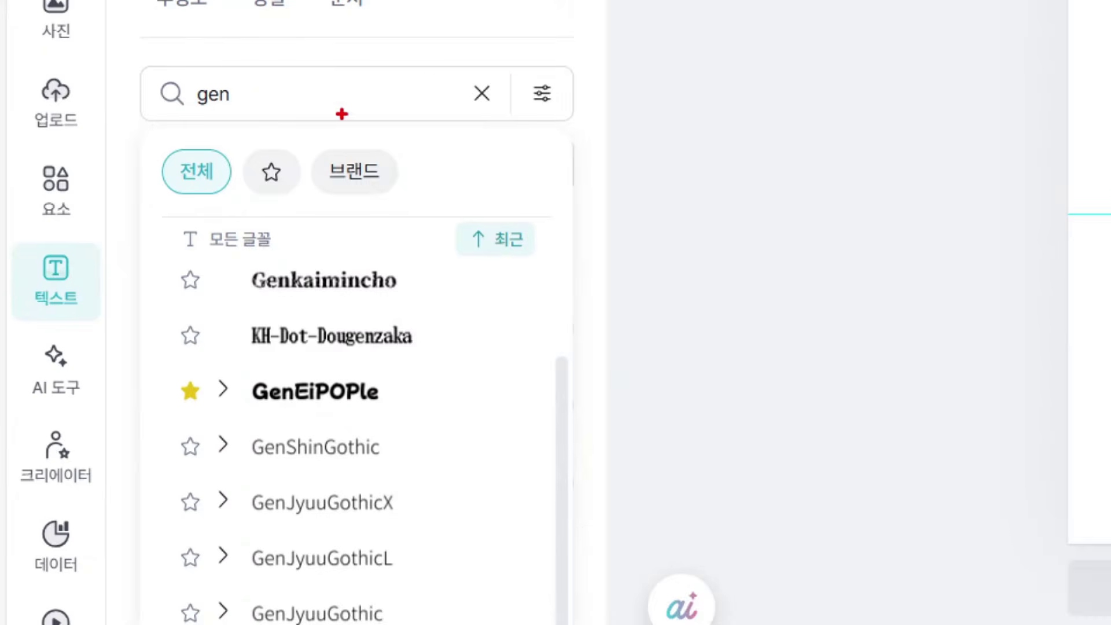
pyautogui.moveTo(242, 147); pyautogui.dragTo(302, 202)
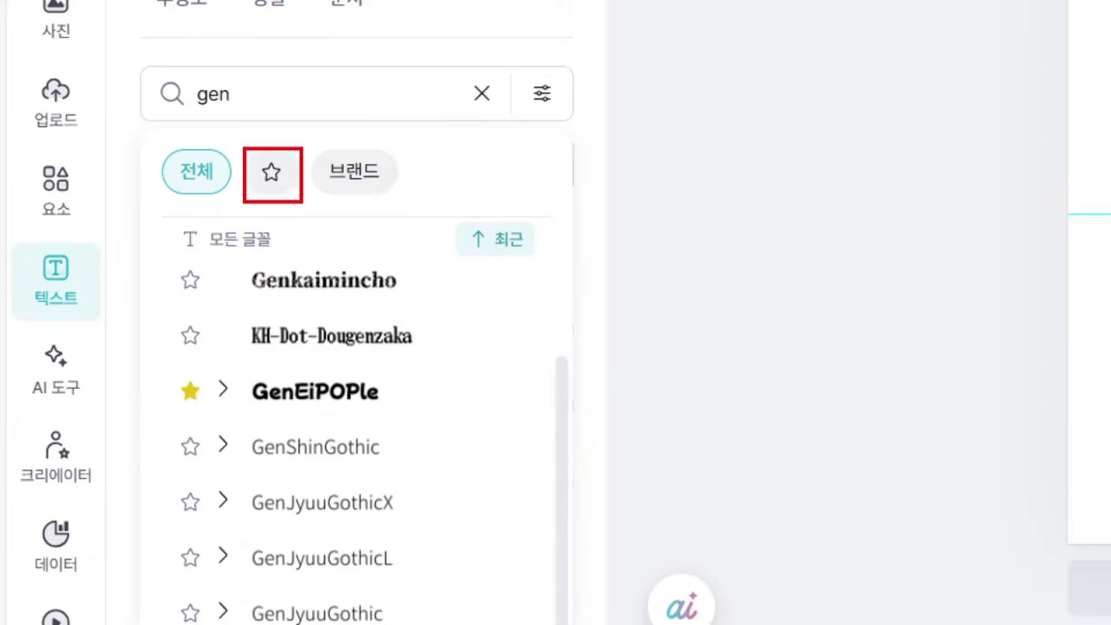
pyautogui.moveTo(260, 134); pyautogui.dragTo(284, 139)
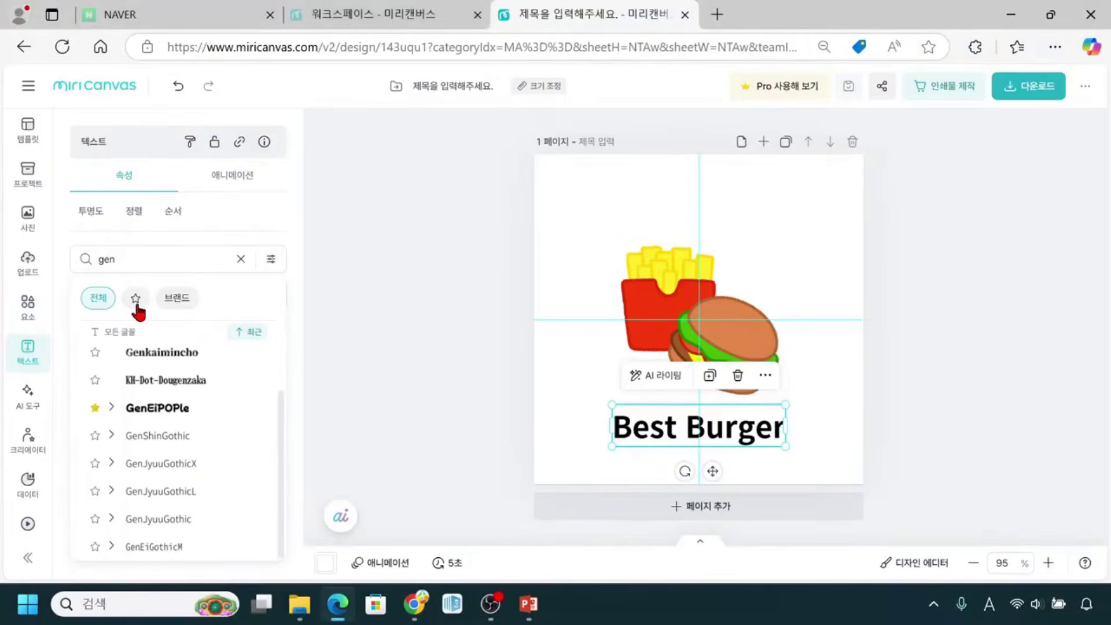
# Filter the font list to starred favourites, highlighting GenEiPOPle among them
pyautogui.click(135, 302)
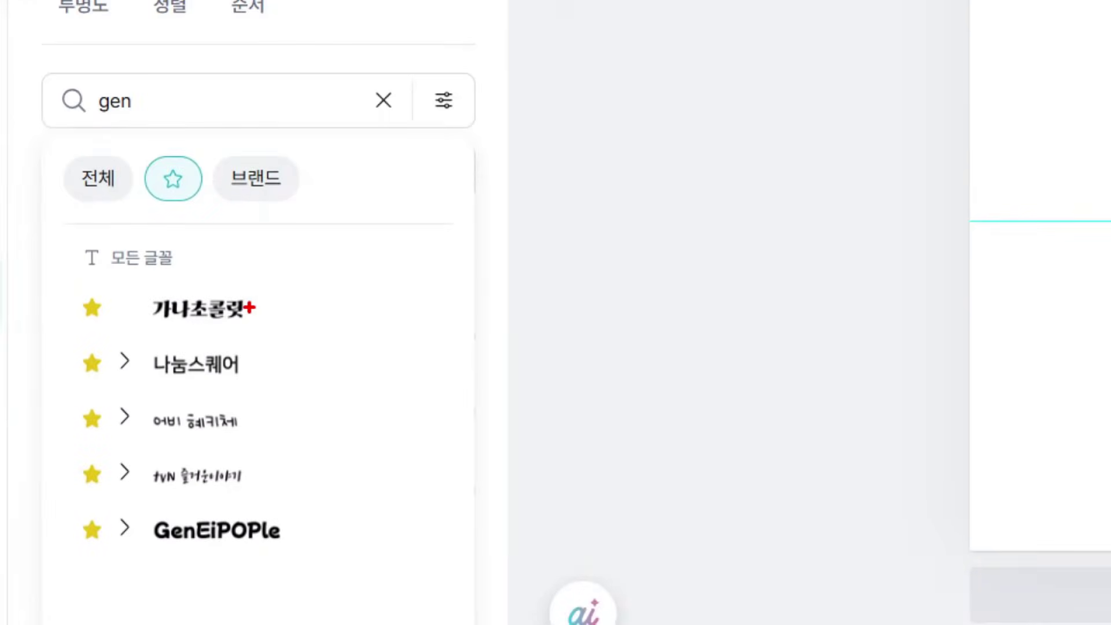
pyautogui.moveTo(261, 305)
pyautogui.mouseDown()
pyautogui.moveTo(285, 333)
pyautogui.moveTo(289, 434)
pyautogui.moveTo(274, 472)
pyautogui.mouseUp()
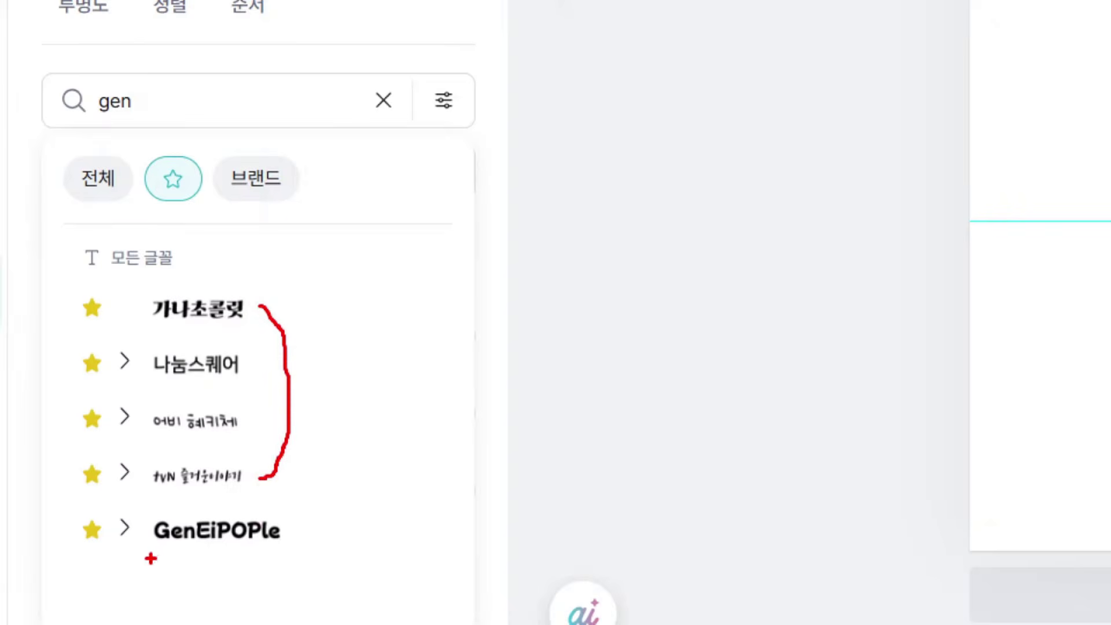
pyautogui.moveTo(153, 553); pyautogui.dragTo(296, 540)
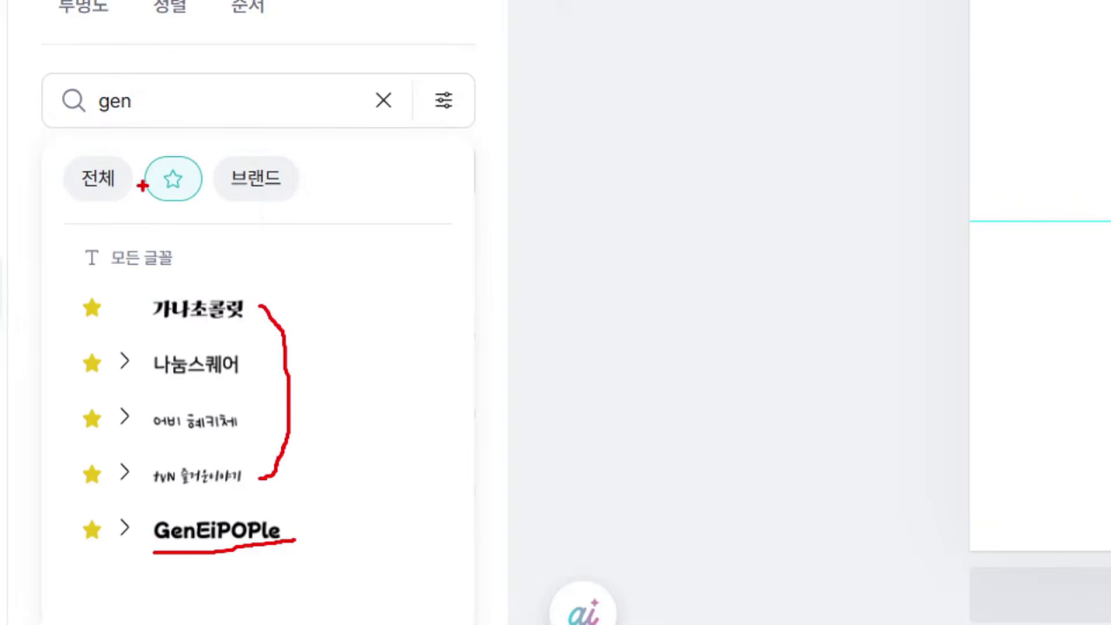
pyautogui.moveTo(147, 155)
pyautogui.mouseDown()
pyautogui.moveTo(149, 188)
pyautogui.moveTo(204, 210)
pyautogui.mouseUp()
pyautogui.moveTo(143, 504)
pyautogui.mouseDown()
pyautogui.moveTo(152, 538)
pyautogui.moveTo(308, 566)
pyautogui.mouseUp()
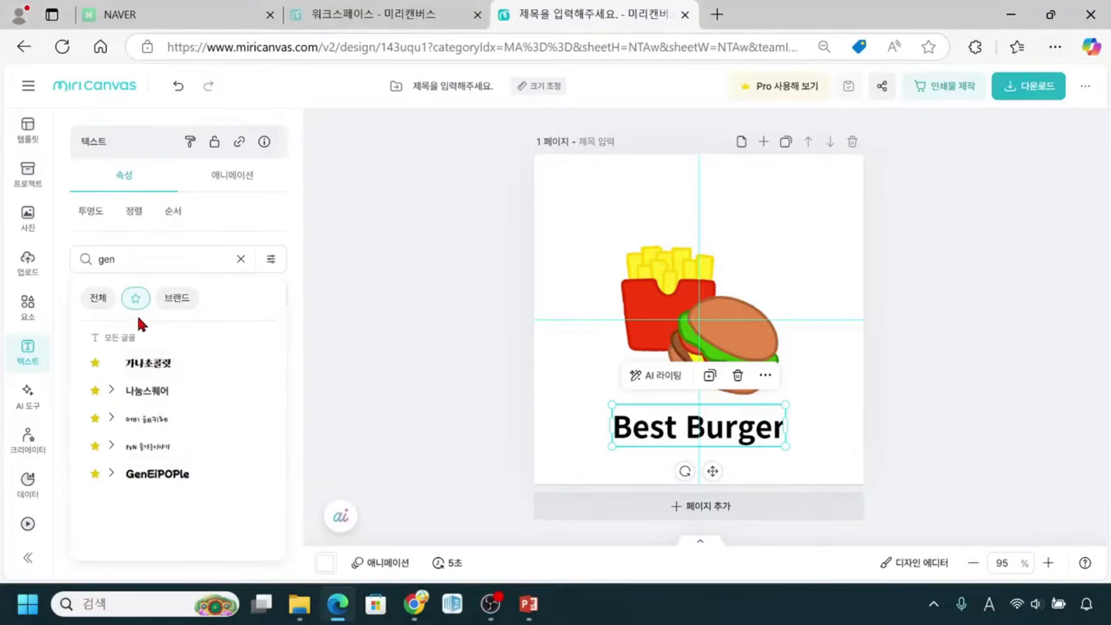
# Expand the GenEiPOPle family to reveal its GenEiPOPle-Bk and GenEiPOPlePw-Bk weights
pyautogui.click(162, 489)
pyautogui.click(162, 488)
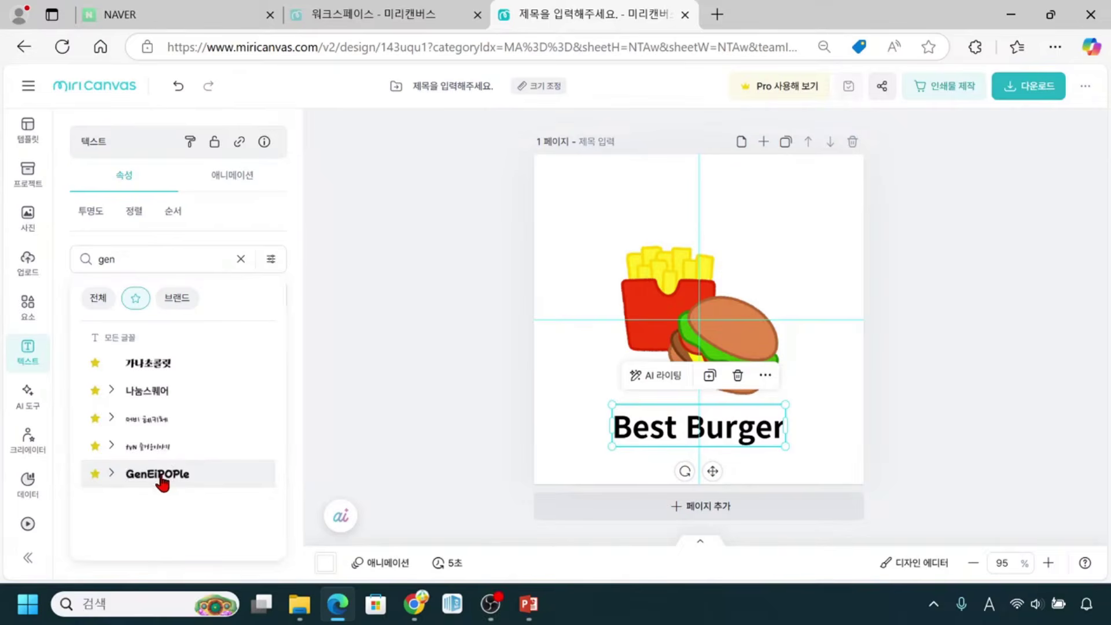
pyautogui.click(160, 476)
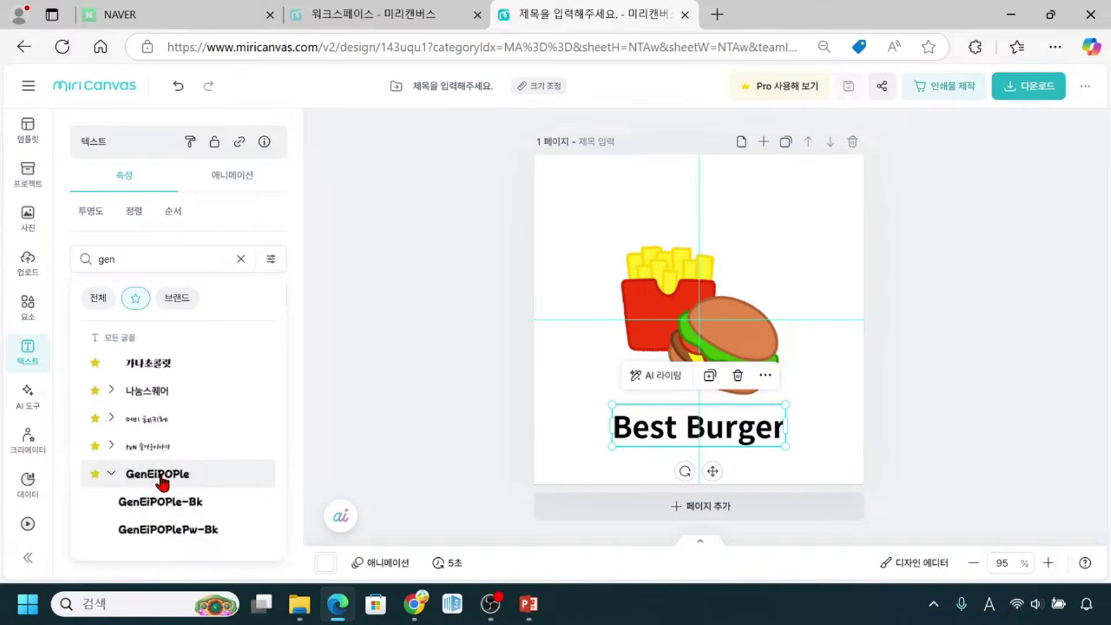
pyautogui.click(163, 477)
pyautogui.click(162, 477)
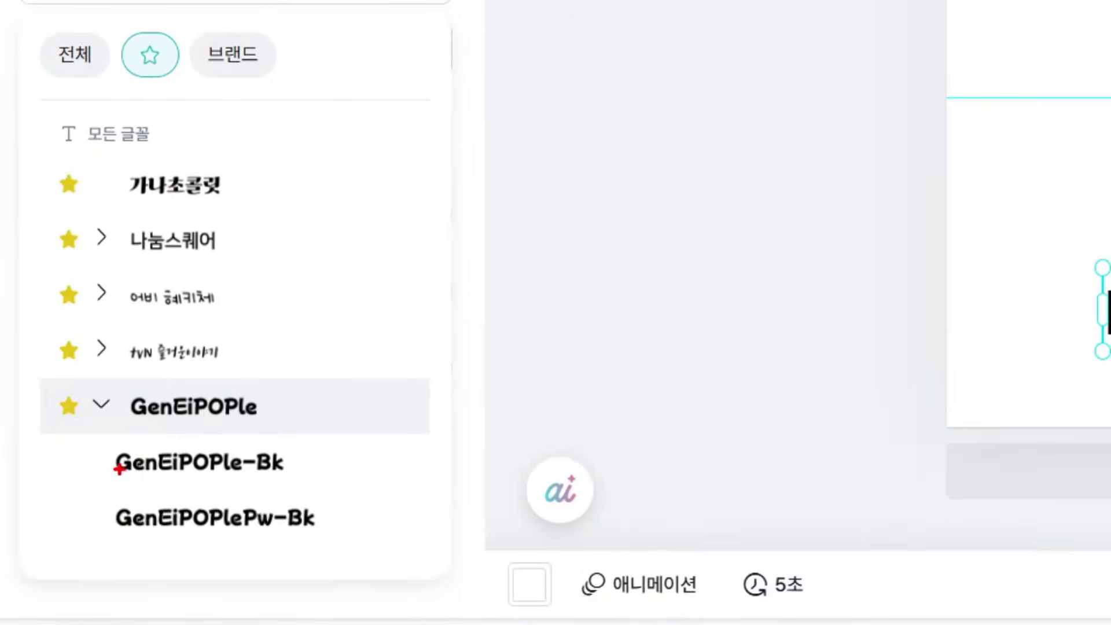
pyautogui.moveTo(110, 465); pyautogui.dragTo(116, 514)
pyautogui.moveTo(302, 463)
pyautogui.mouseDown()
pyautogui.moveTo(362, 463)
pyautogui.moveTo(365, 501)
pyautogui.moveTo(333, 509)
pyautogui.mouseUp()
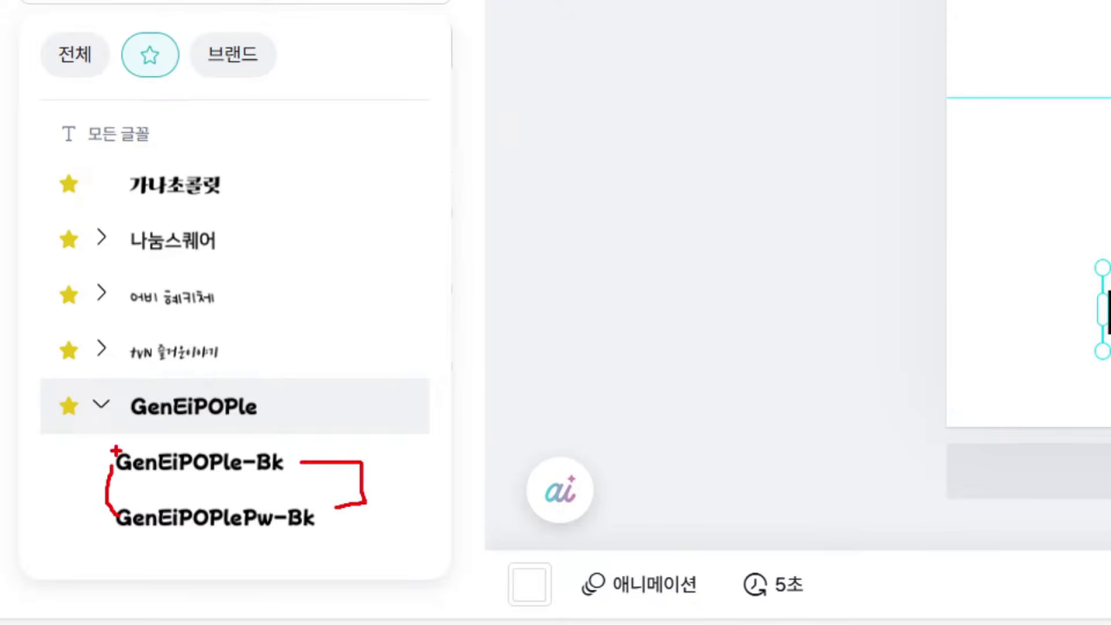
pyautogui.moveTo(111, 445); pyautogui.dragTo(289, 485)
pyautogui.press('Escape')
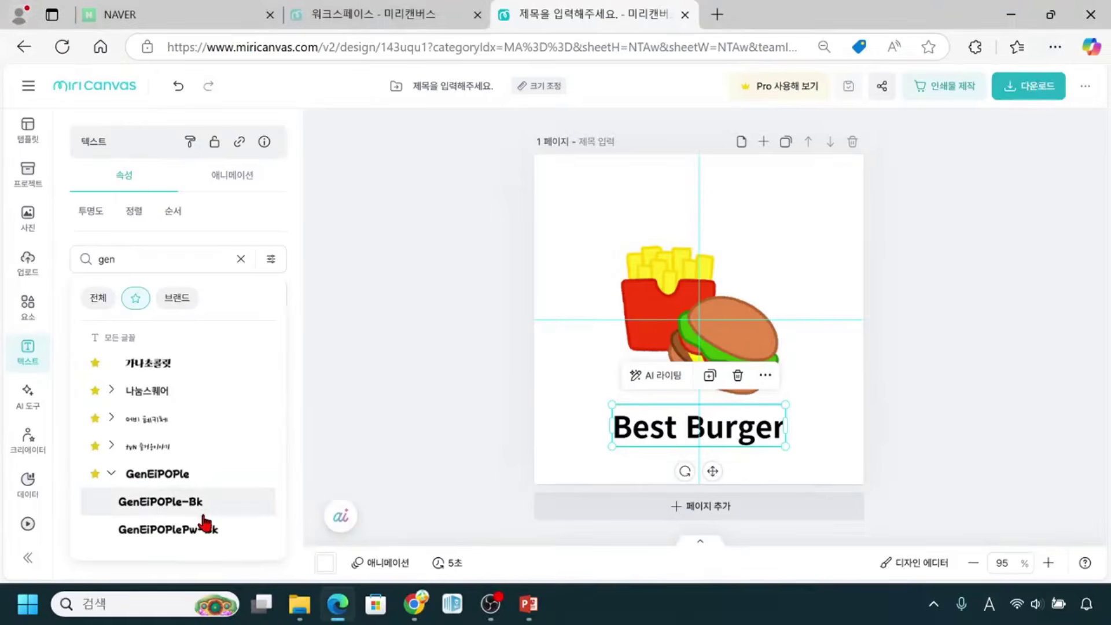
# Apply GenEiPOPle-Bk to the title after comparing GenEiPOPlePw-Bk, and close the sticker promo
pyautogui.click(187, 513)
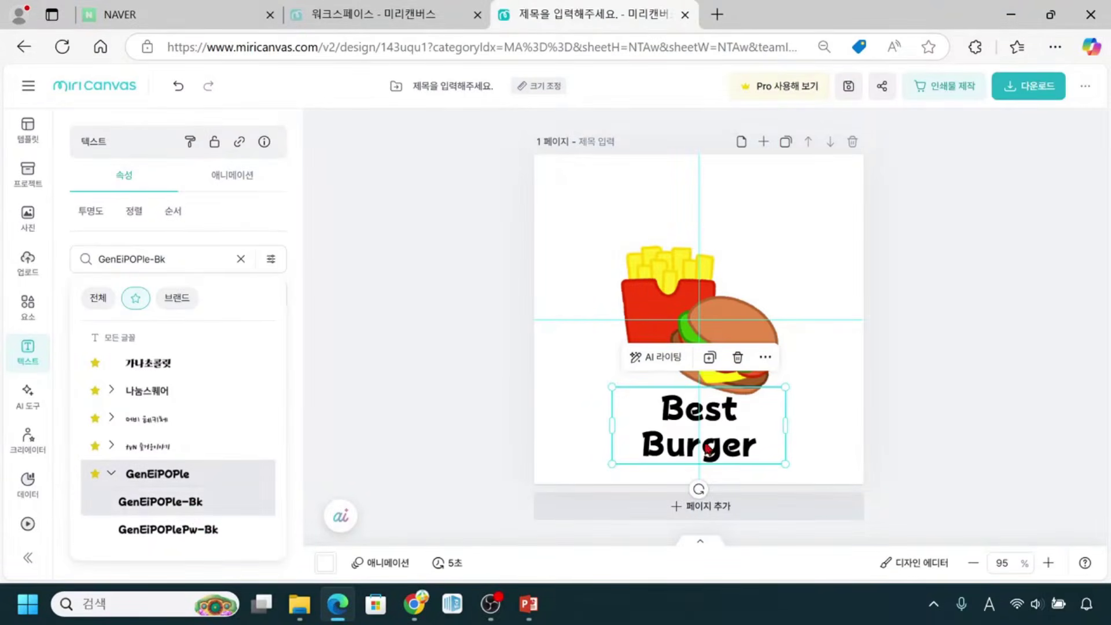
pyautogui.click(760, 463)
pyautogui.click(184, 530)
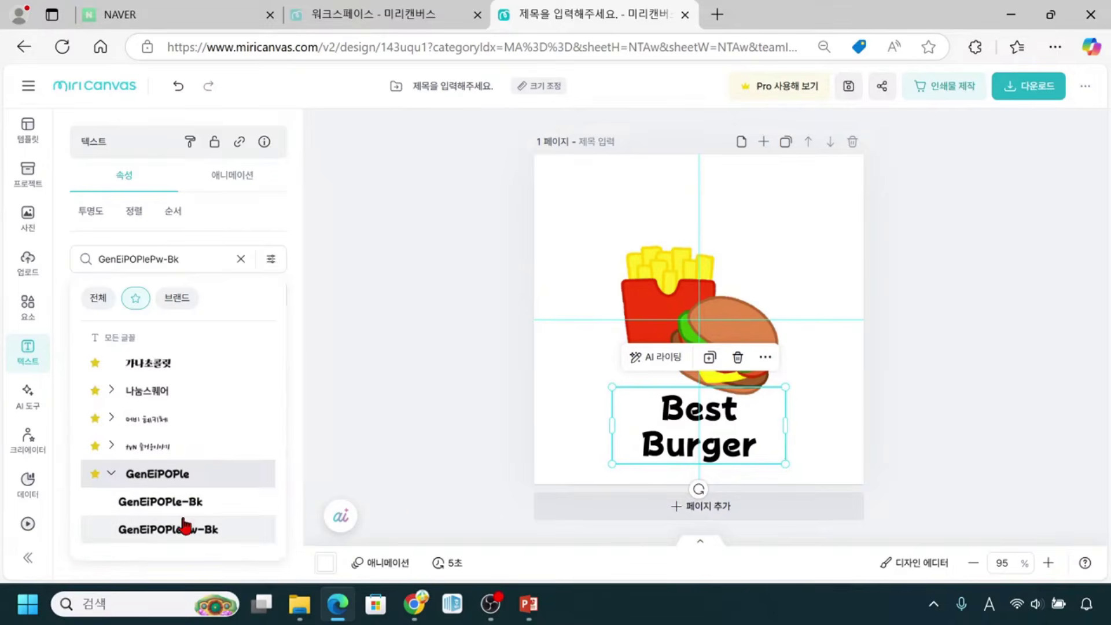
pyautogui.click(186, 503)
pyautogui.click(189, 532)
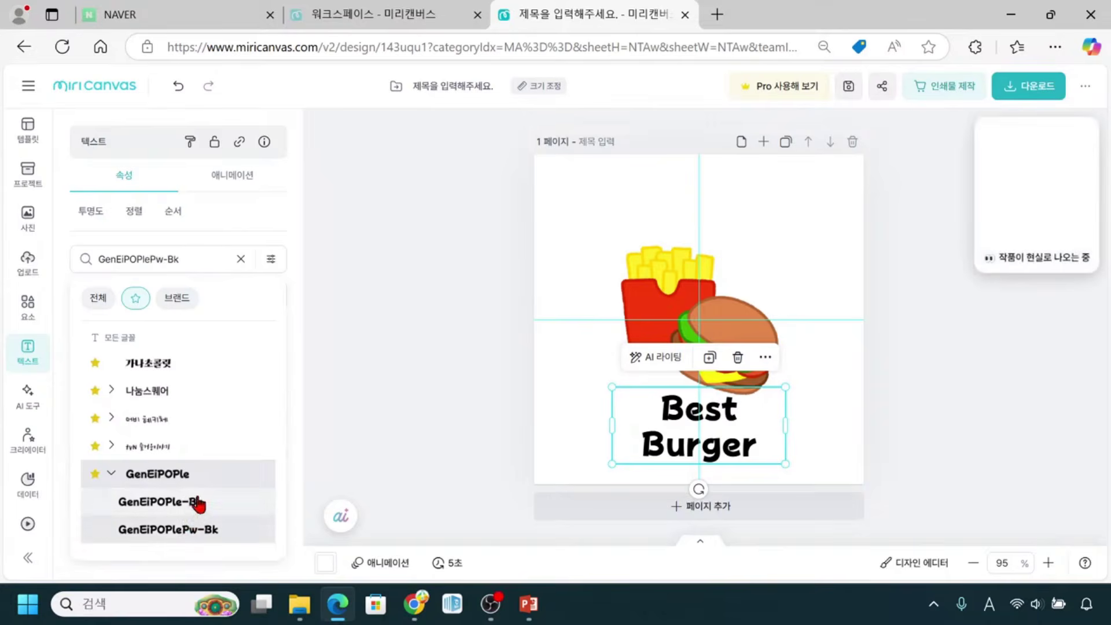
pyautogui.click(188, 504)
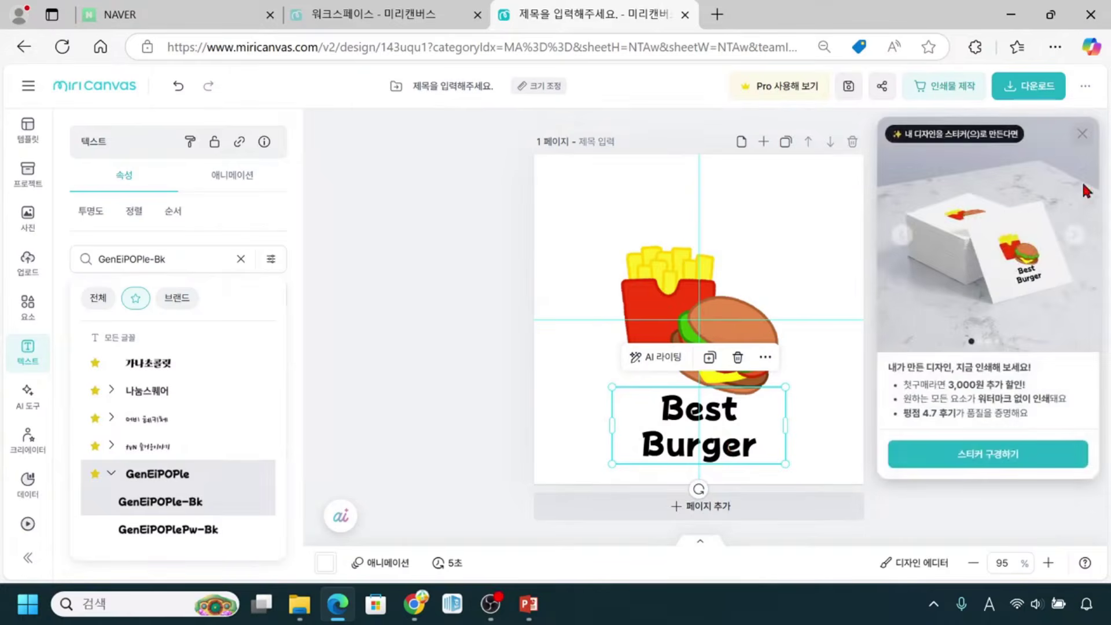
pyautogui.click(1082, 135)
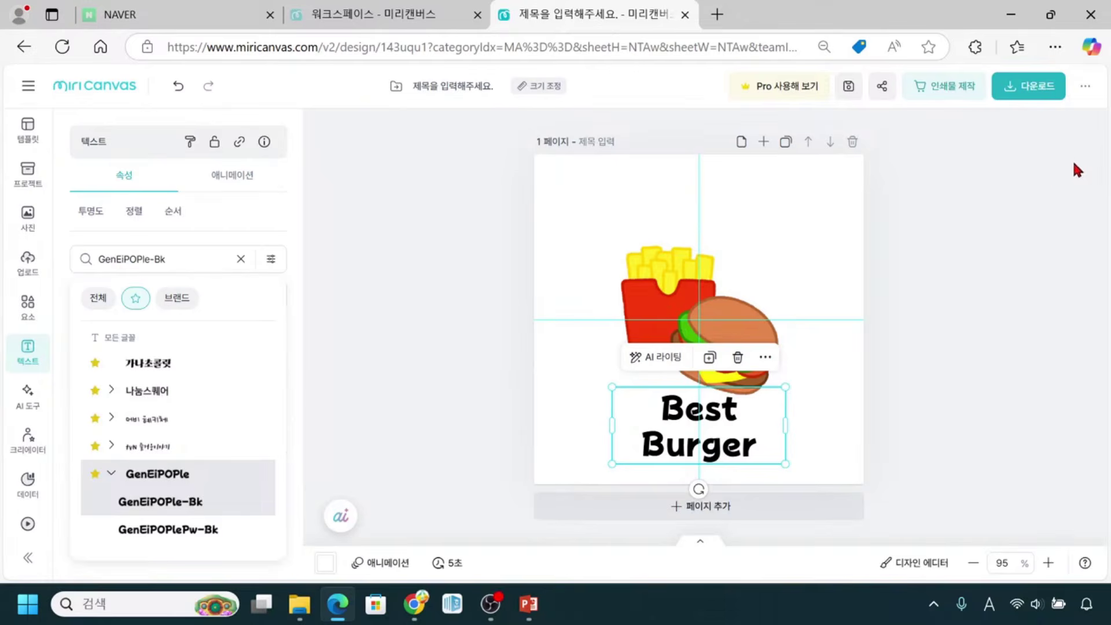
# Stretch the text box's right edge outward so 'Best Burger' fits on one line
pyautogui.click(709, 429)
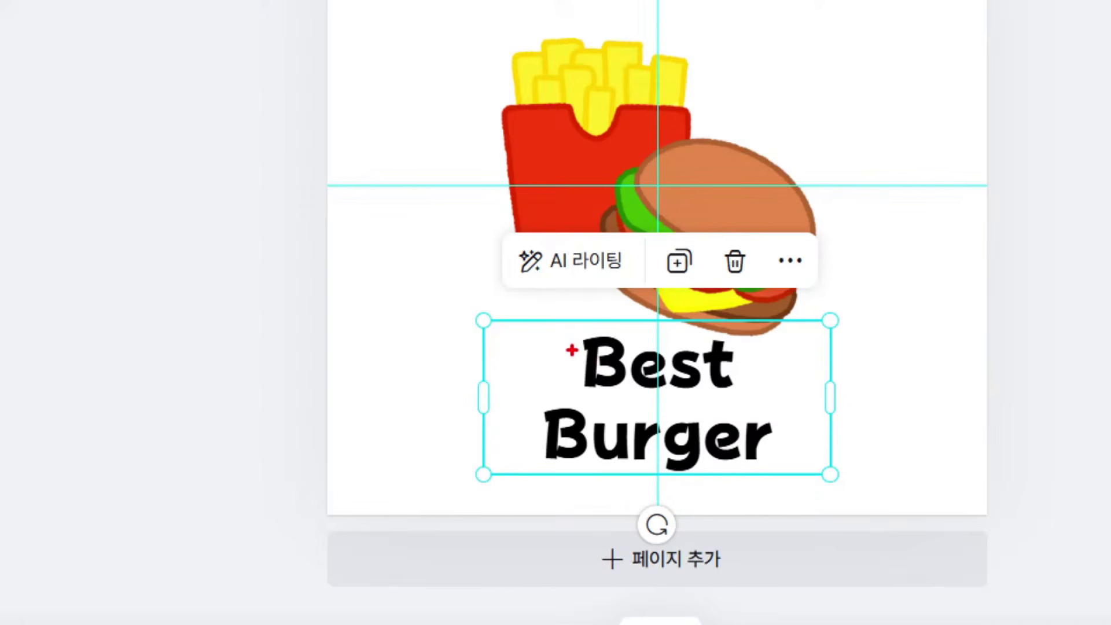
pyautogui.moveTo(475, 316)
pyautogui.mouseDown()
pyautogui.moveTo(715, 441)
pyautogui.moveTo(859, 467)
pyautogui.moveTo(837, 485)
pyautogui.mouseUp()
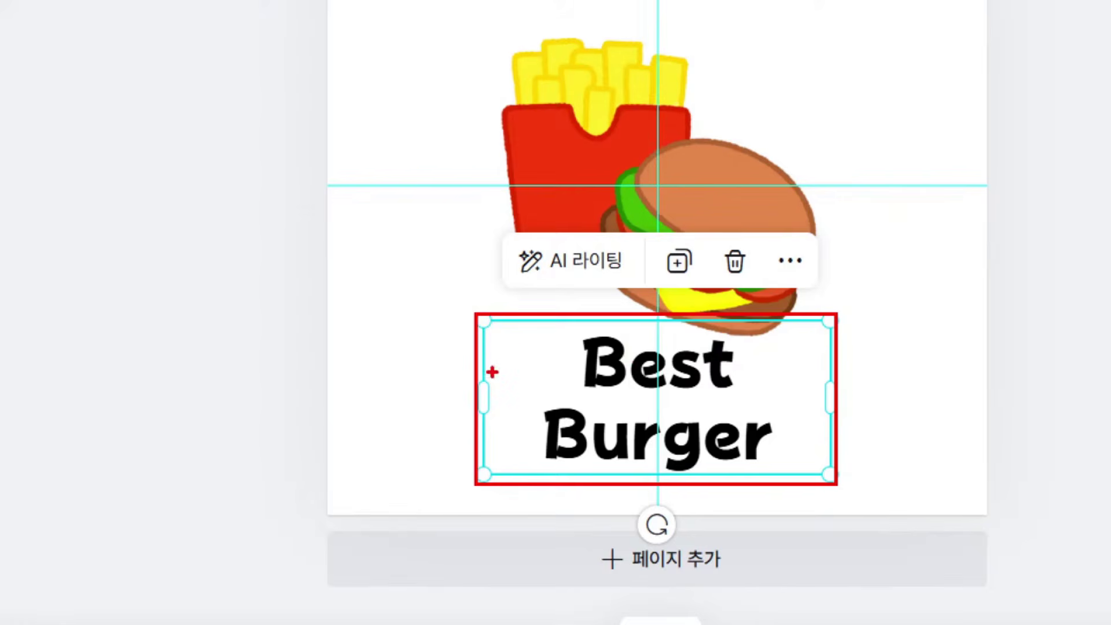
pyautogui.moveTo(479, 397)
pyautogui.mouseDown()
pyautogui.moveTo(406, 397)
pyautogui.moveTo(433, 384)
pyautogui.moveTo(406, 406)
pyautogui.moveTo(425, 425)
pyautogui.mouseUp()
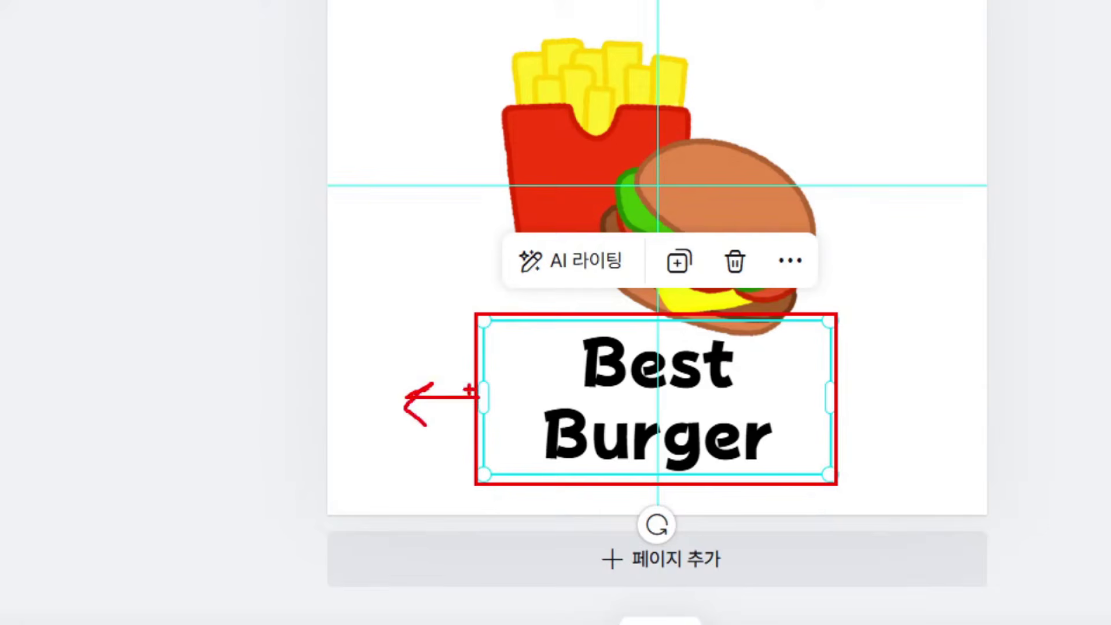
pyautogui.moveTo(465, 376); pyautogui.dragTo(511, 422)
pyautogui.moveTo(815, 372); pyautogui.dragTo(861, 440)
pyautogui.press('Escape')
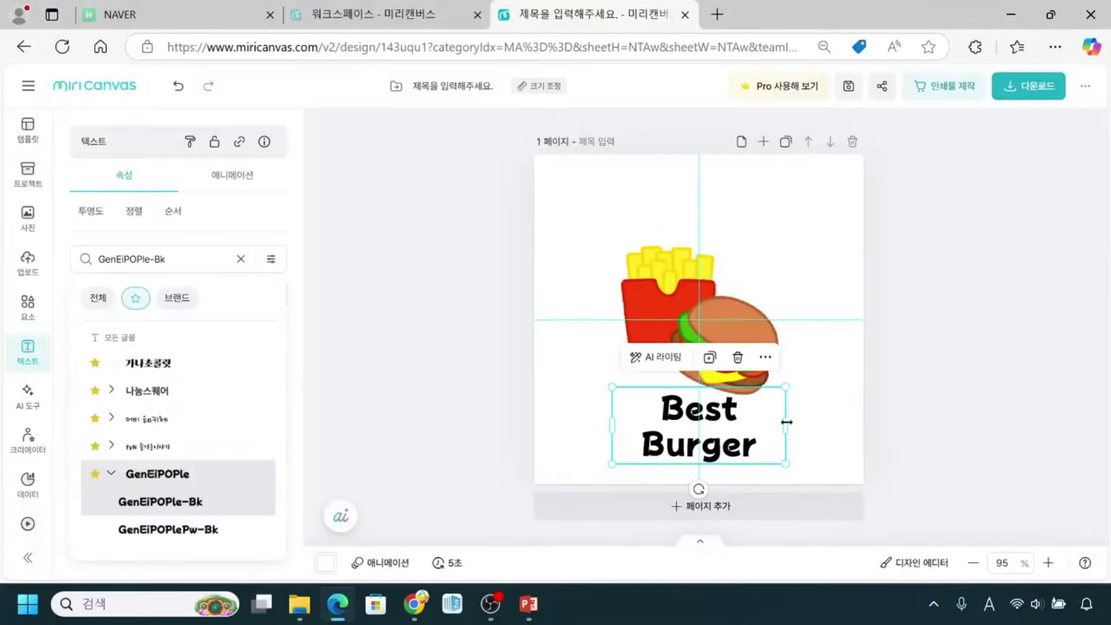
pyautogui.moveTo(786, 422); pyautogui.dragTo(835, 431)
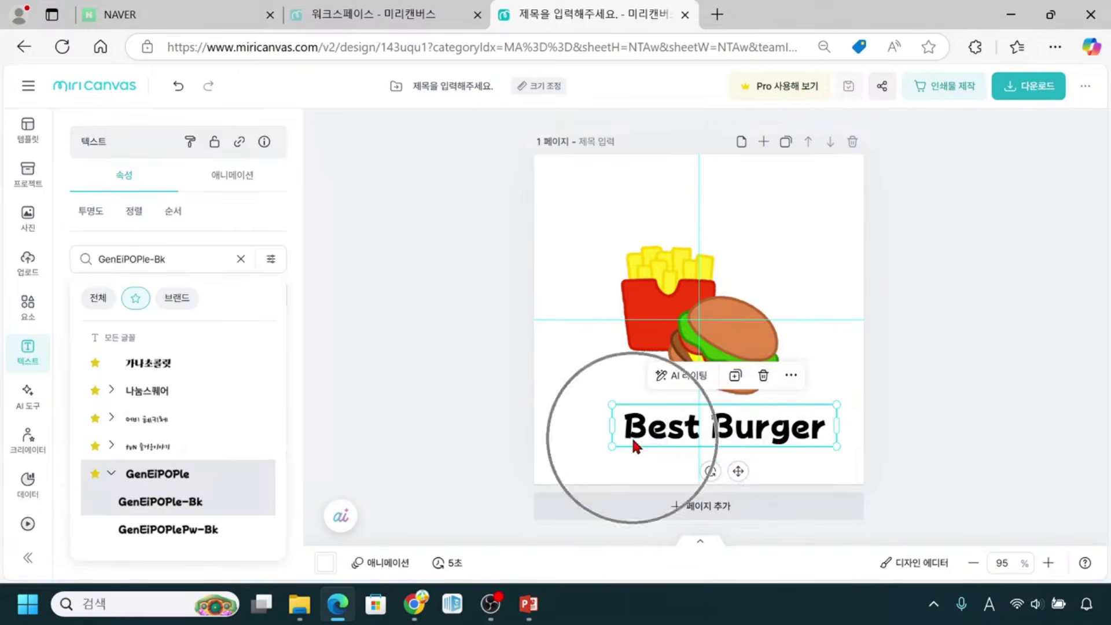
pyautogui.click(765, 429)
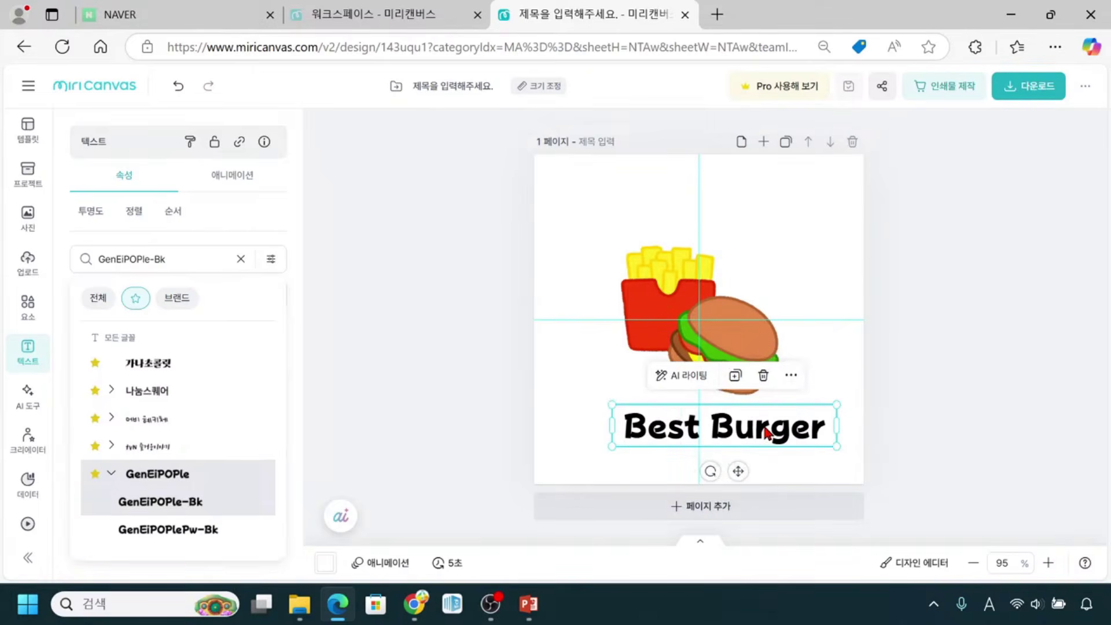
# Centre the Best Burger text horizontally on the page with the Align menu's Center option
pyautogui.click(134, 214)
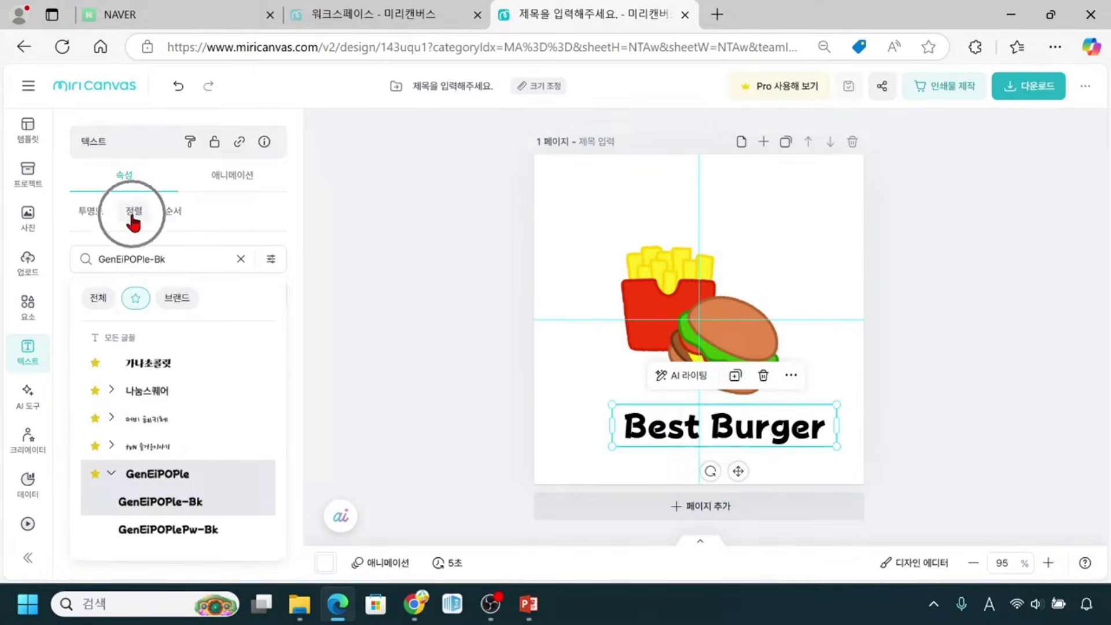
pyautogui.click(135, 225)
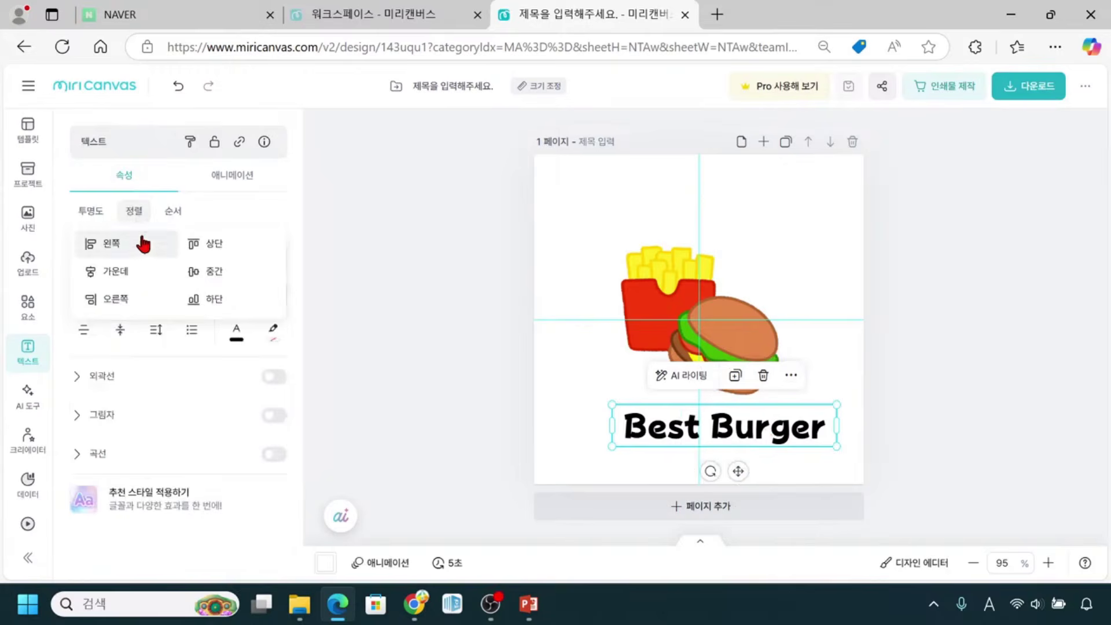
pyautogui.click(120, 281)
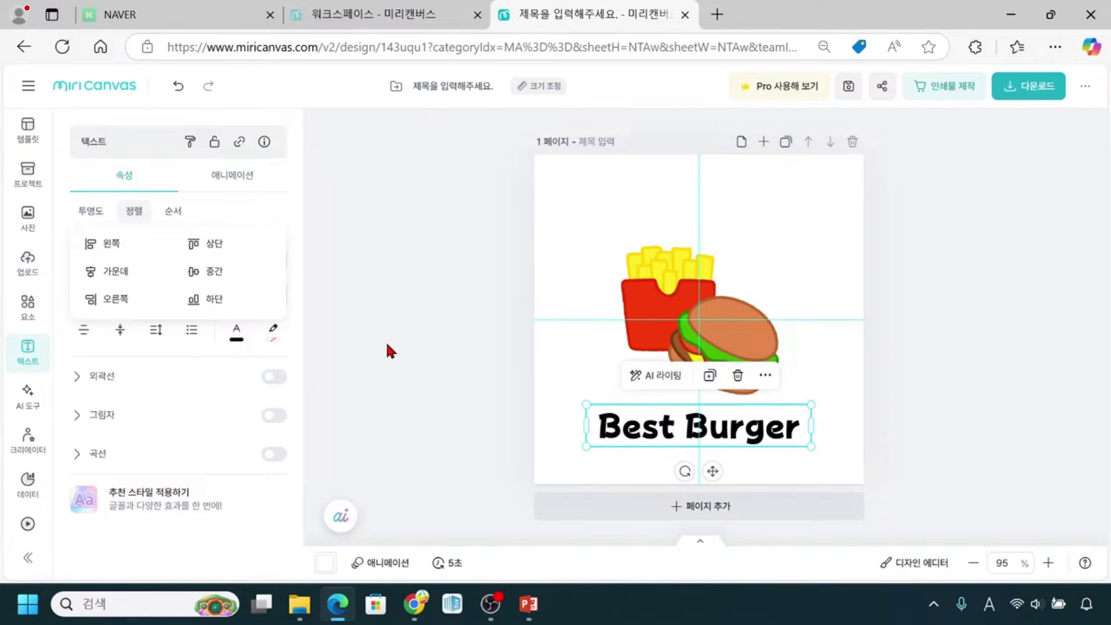
pyautogui.doubleClick(614, 422)
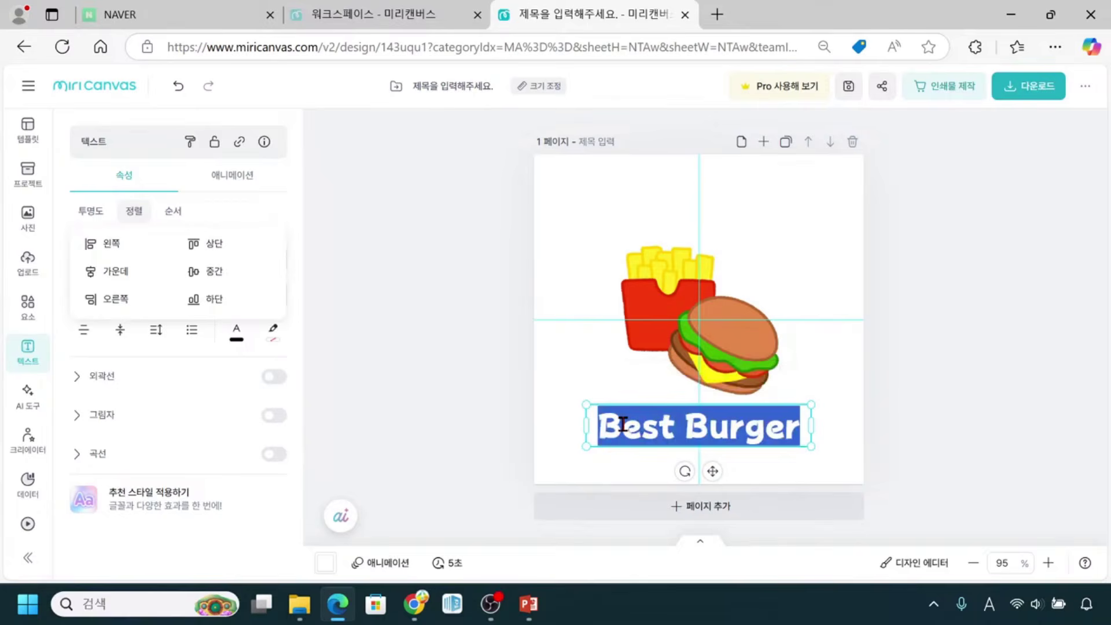
pyautogui.click(133, 220)
pyautogui.click(134, 220)
pyautogui.click(140, 221)
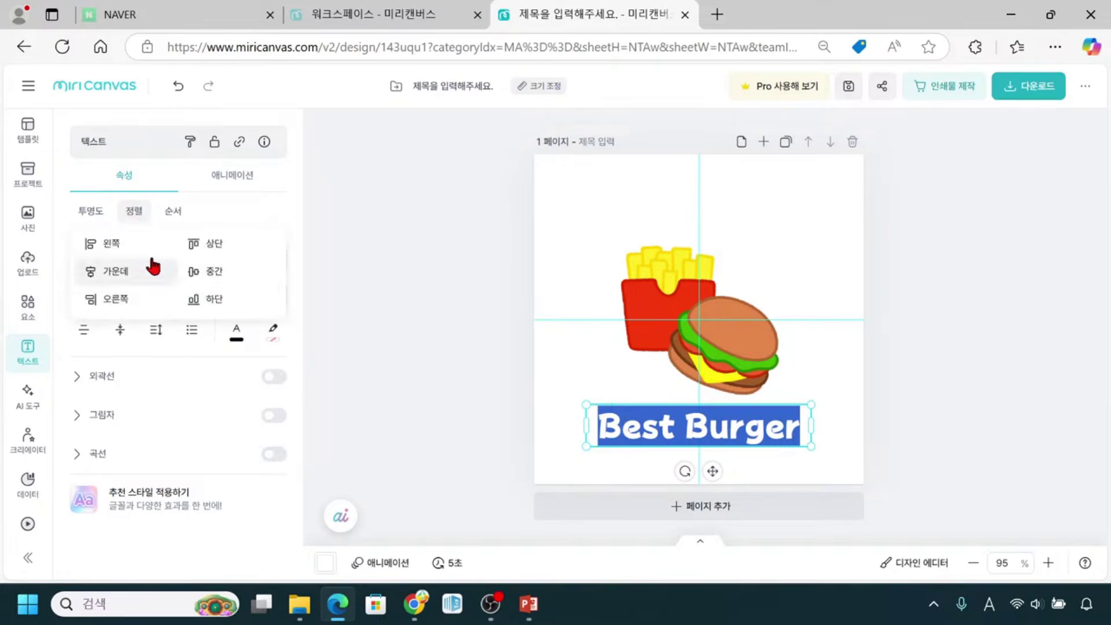
pyautogui.click(135, 216)
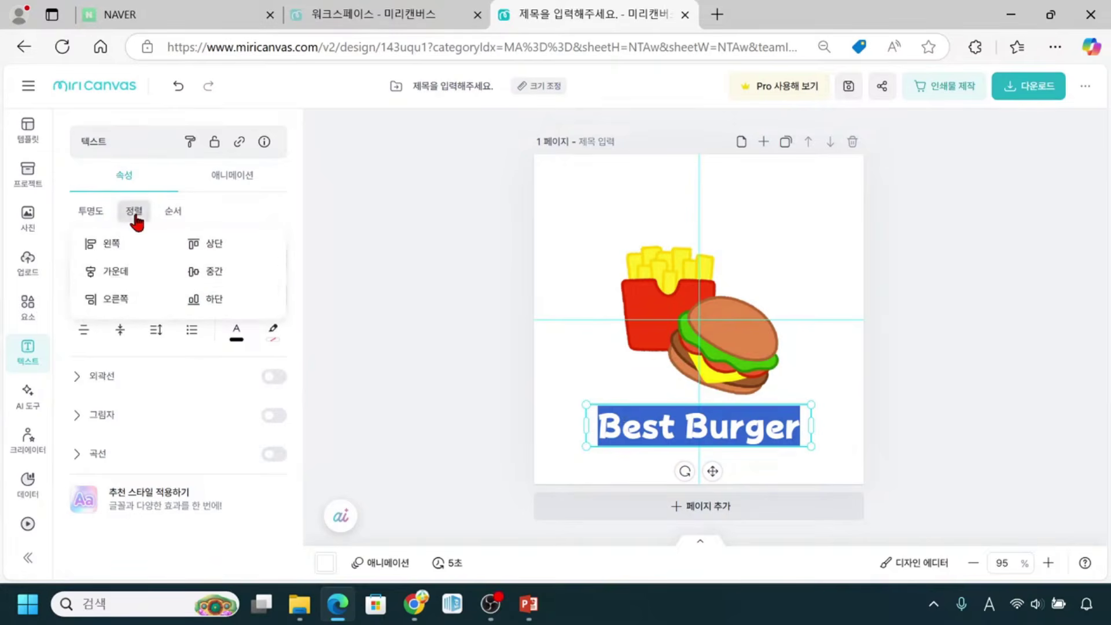
pyautogui.click(136, 219)
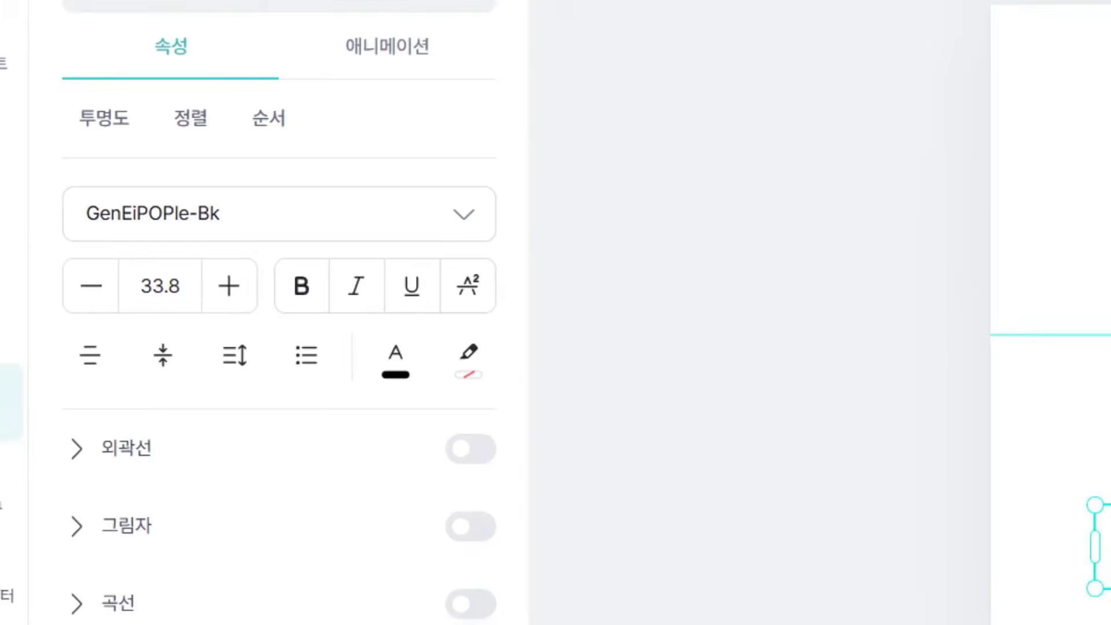
# Raise the Best Burger font size to 38, then drop it to 37 so it fits one line
pyautogui.moveTo(70, 318); pyautogui.dragTo(206, 320)
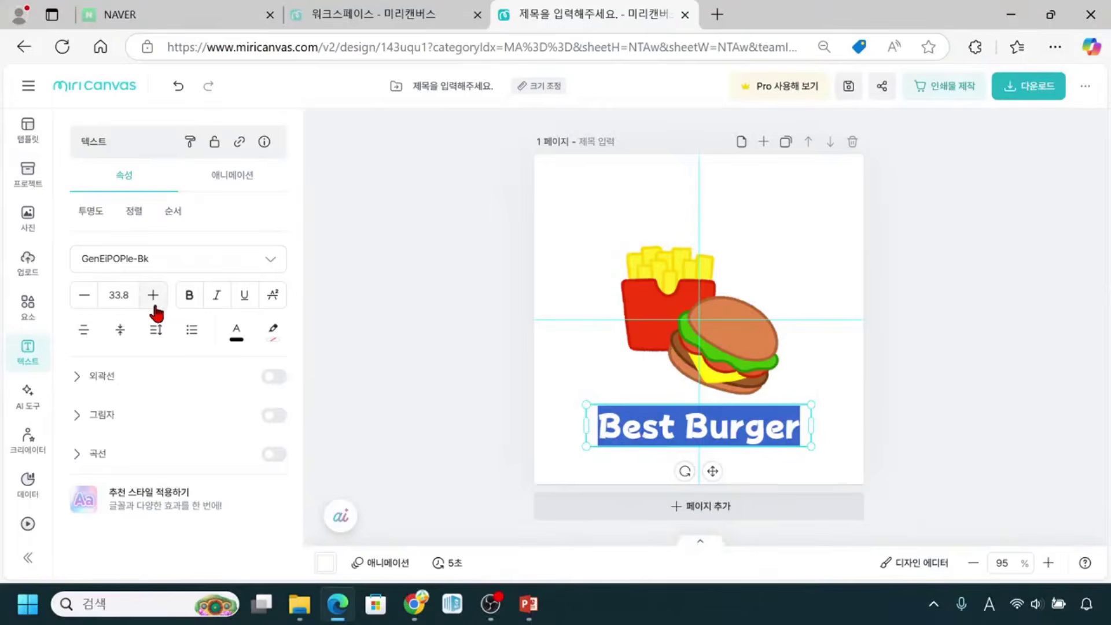
pyautogui.click(153, 306)
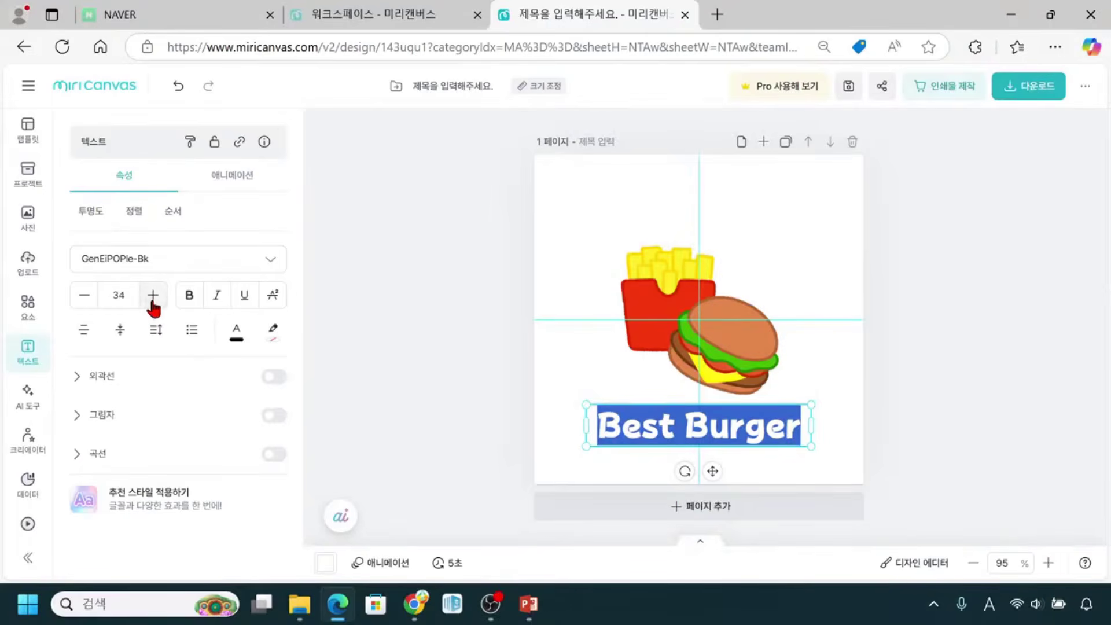
pyautogui.click(154, 306)
pyautogui.click(153, 305)
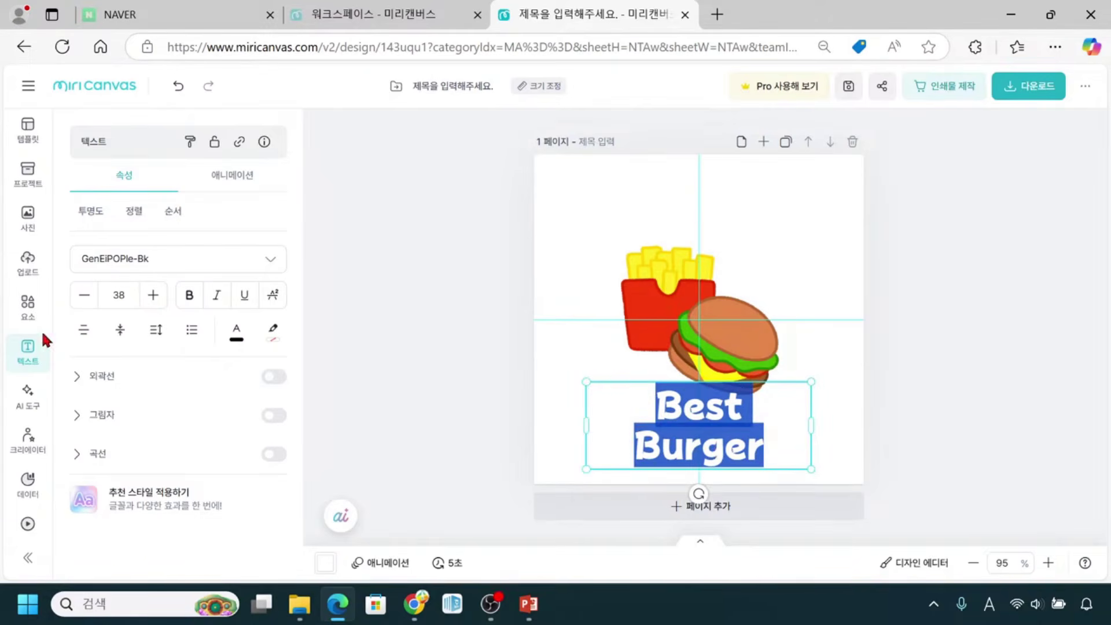
pyautogui.click(81, 301)
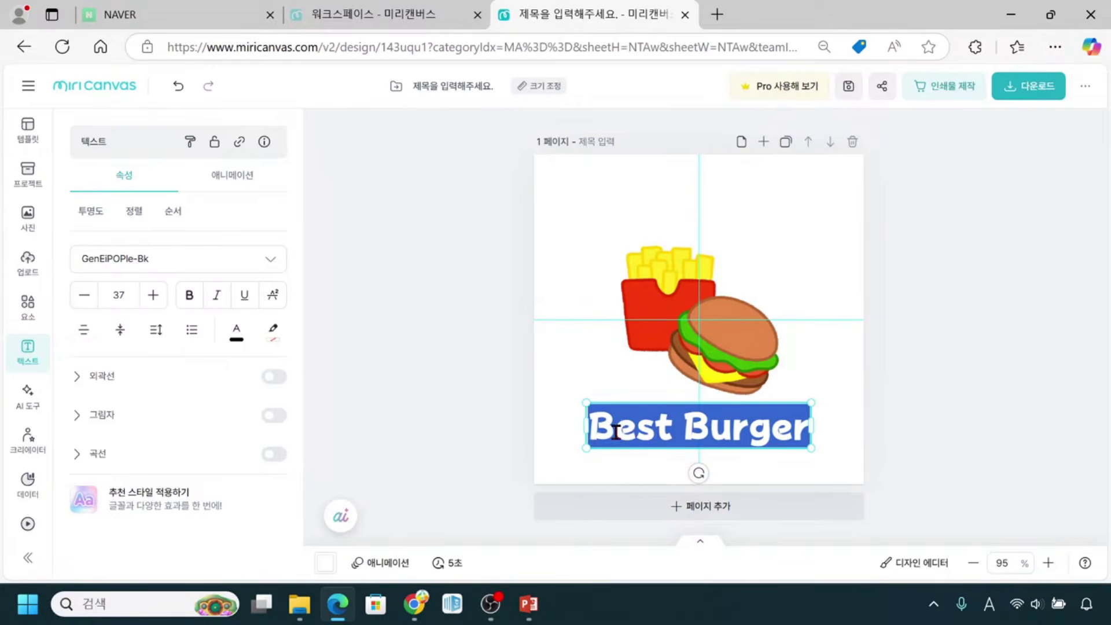
pyautogui.click(134, 210)
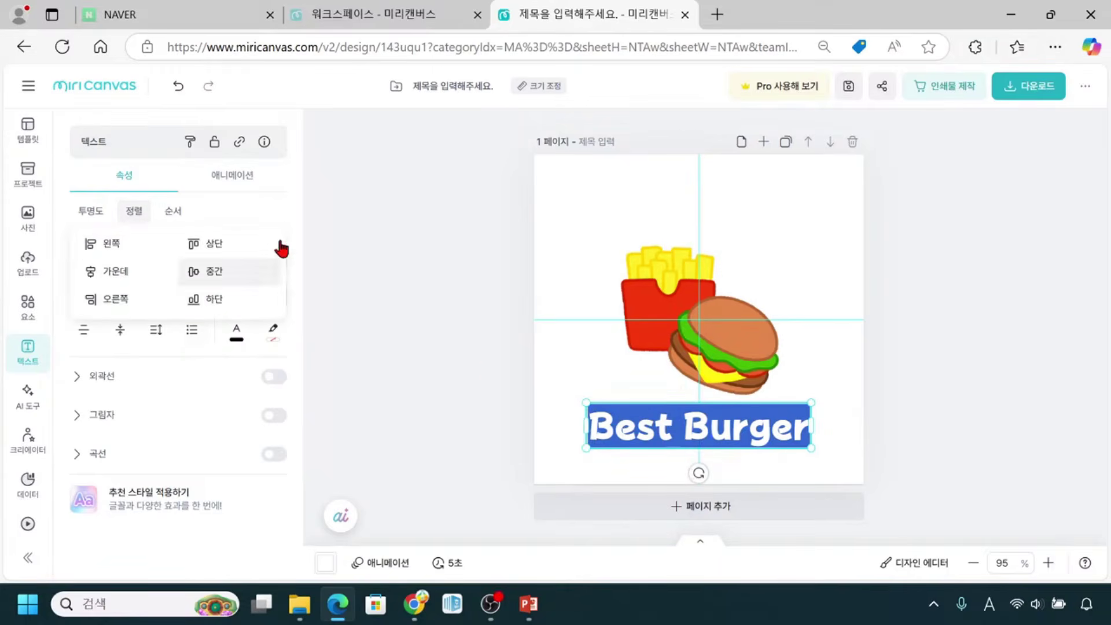
pyautogui.click(128, 213)
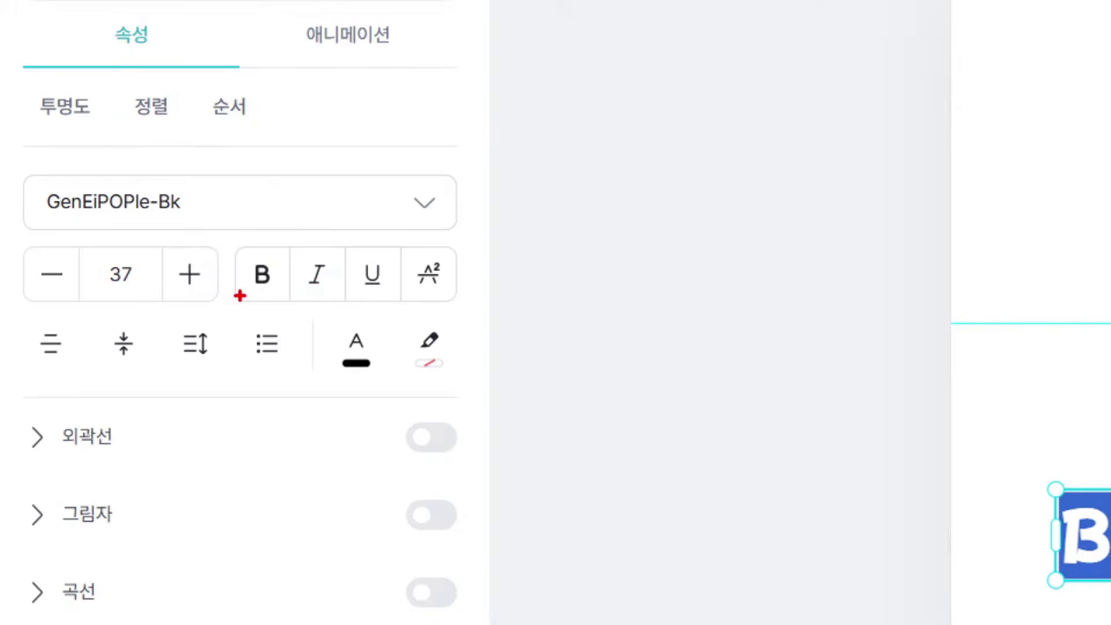
# Highlight the bold, italic and underline buttons, then toggle bold on the Best Burger text
pyautogui.moveTo(239, 295); pyautogui.dragTo(268, 298)
pyautogui.moveTo(293, 296); pyautogui.dragTo(305, 296)
pyautogui.moveTo(349, 296); pyautogui.dragTo(462, 301)
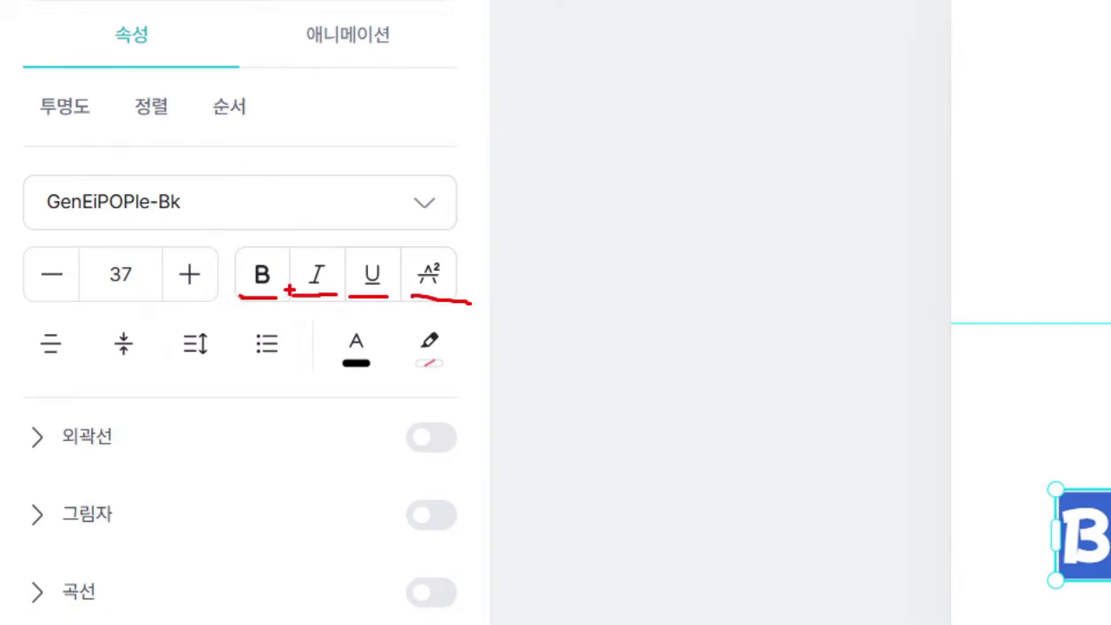
pyautogui.moveTo(236, 236)
pyautogui.mouseDown()
pyautogui.moveTo(278, 289)
pyautogui.moveTo(435, 291)
pyautogui.mouseUp()
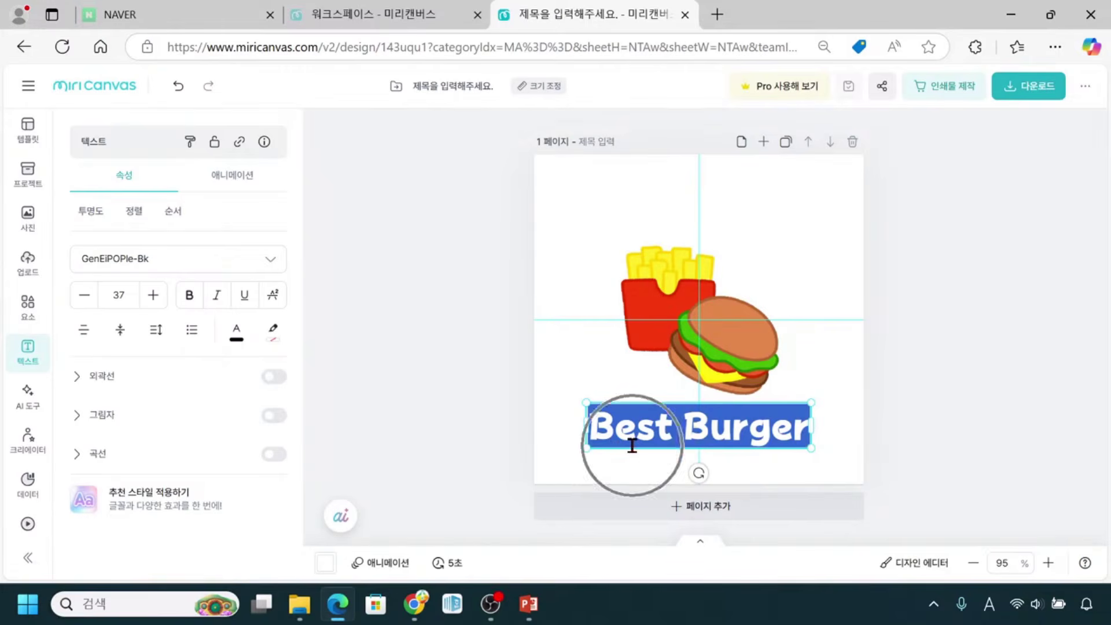
pyautogui.click(188, 302)
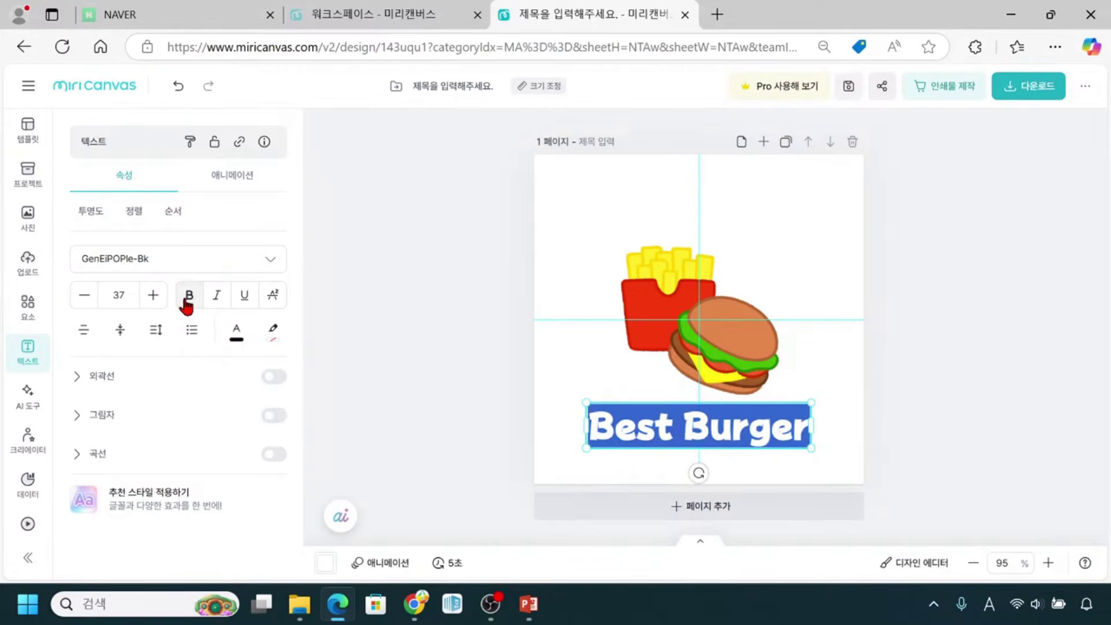
pyautogui.click(188, 304)
pyautogui.click(189, 306)
pyautogui.click(185, 309)
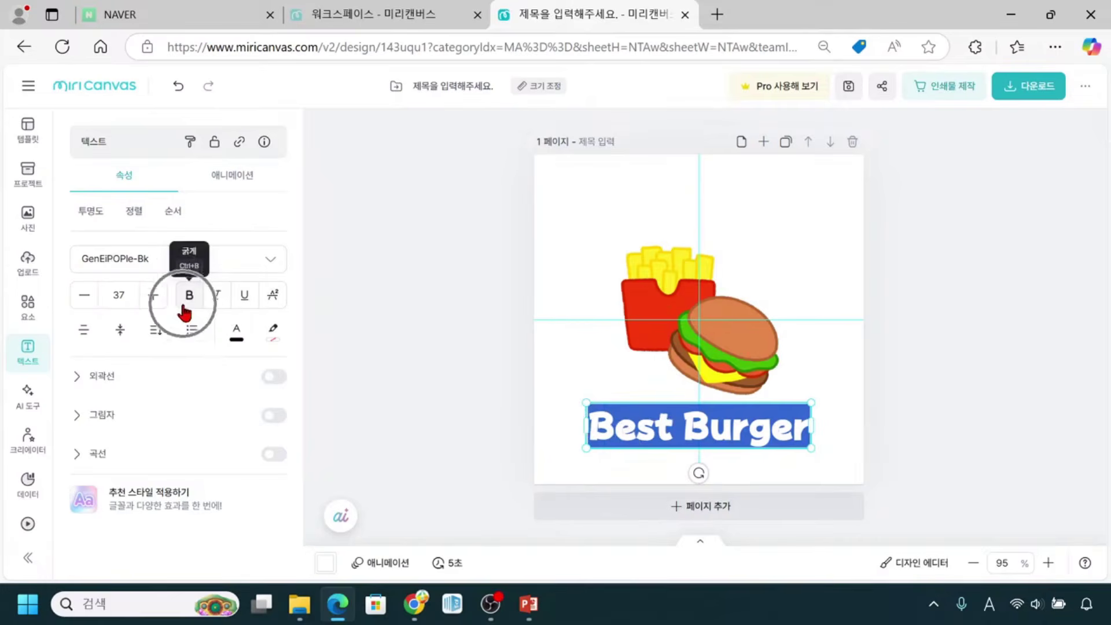
pyautogui.click(186, 309)
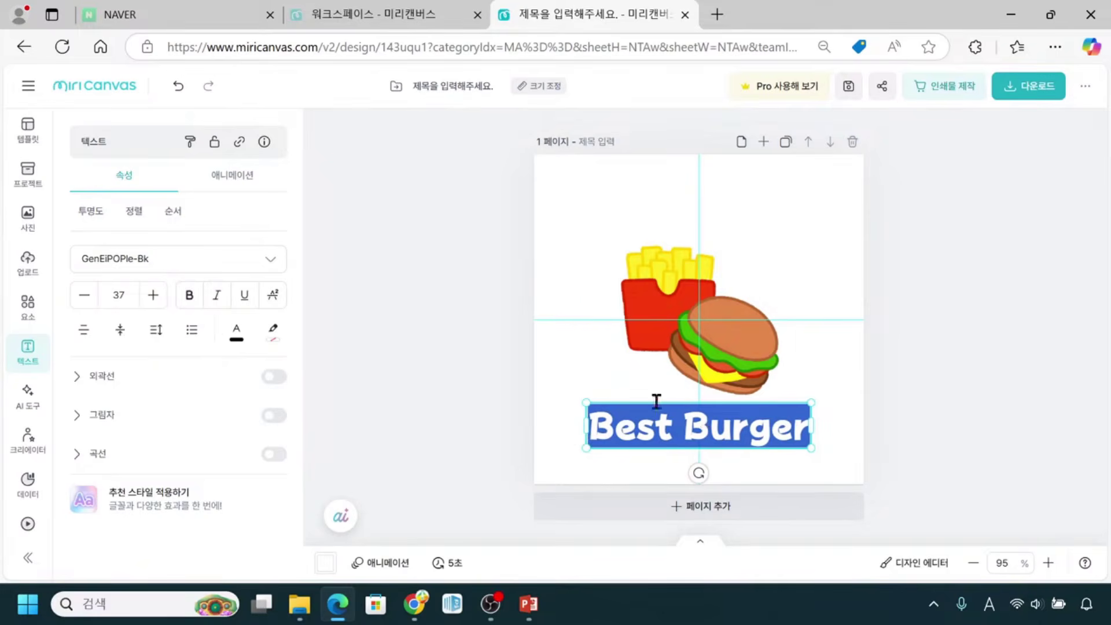
# Set the Best Burger text to italic
pyautogui.click(218, 298)
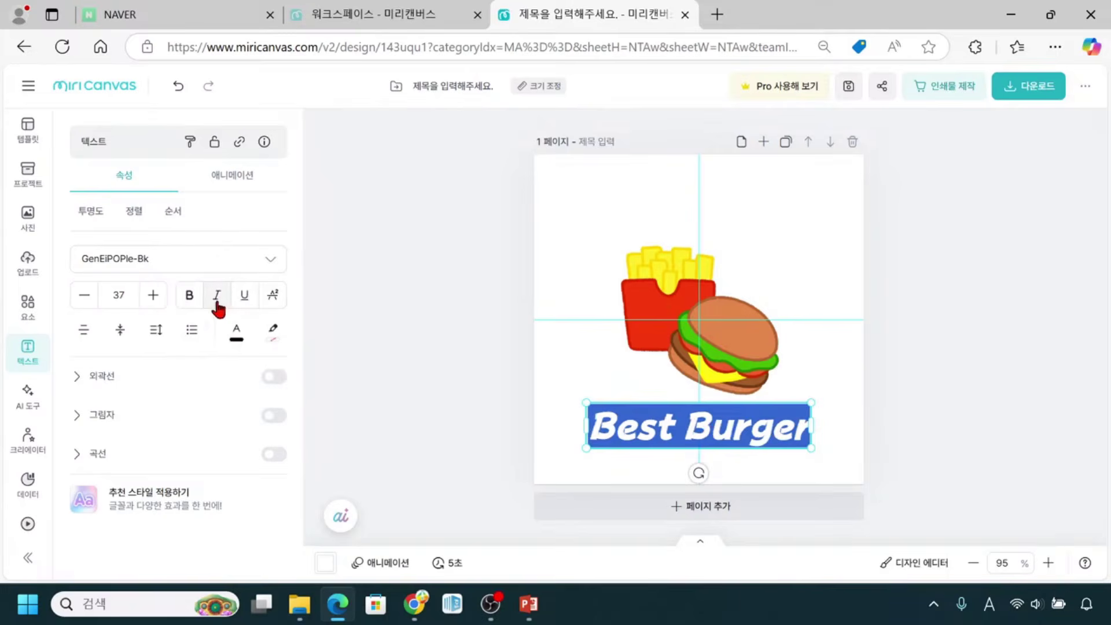
pyautogui.click(217, 298)
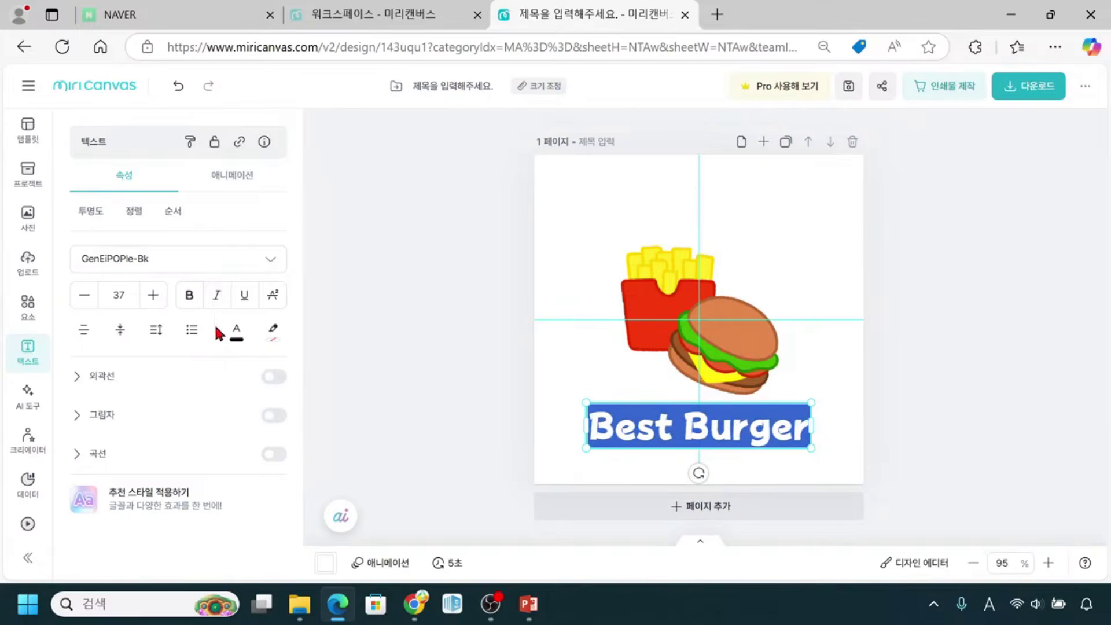
pyautogui.click(663, 451)
pyautogui.click(664, 451)
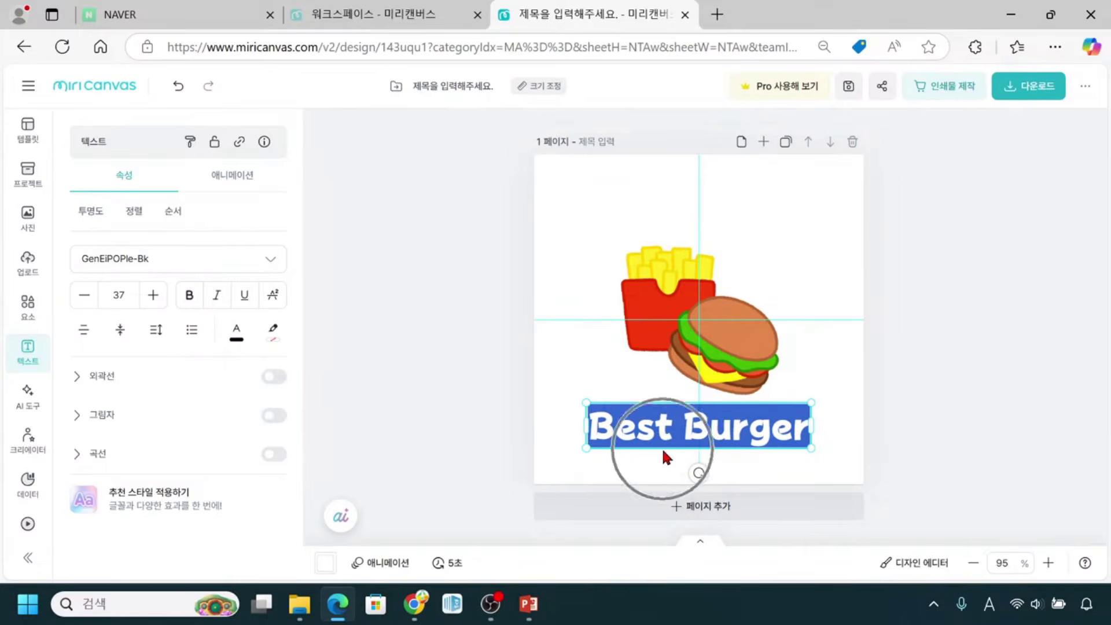
pyautogui.click(216, 307)
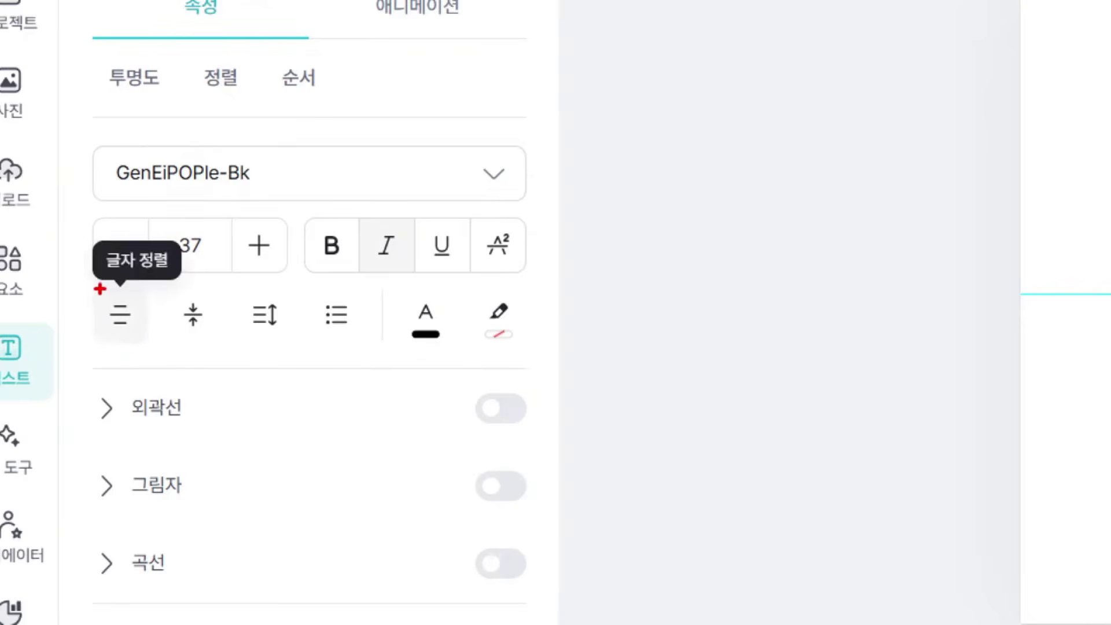
# Show the left, center, right and justify alignment choices, then deselect the Best Burger text and reselect its box
pyautogui.moveTo(96, 286); pyautogui.dragTo(152, 346)
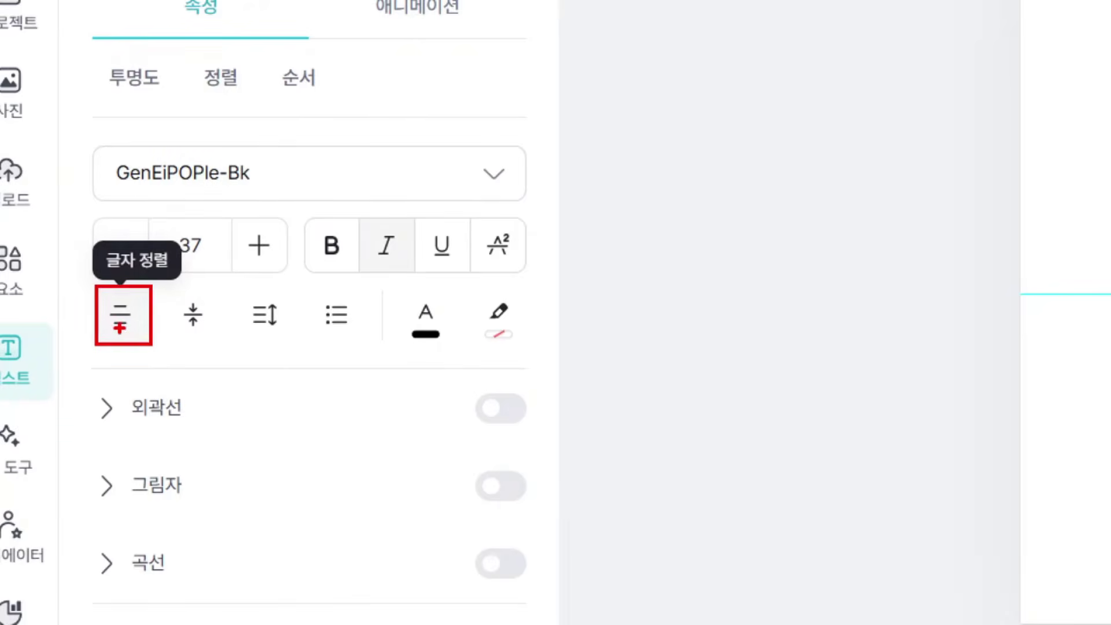
pyautogui.press('Escape')
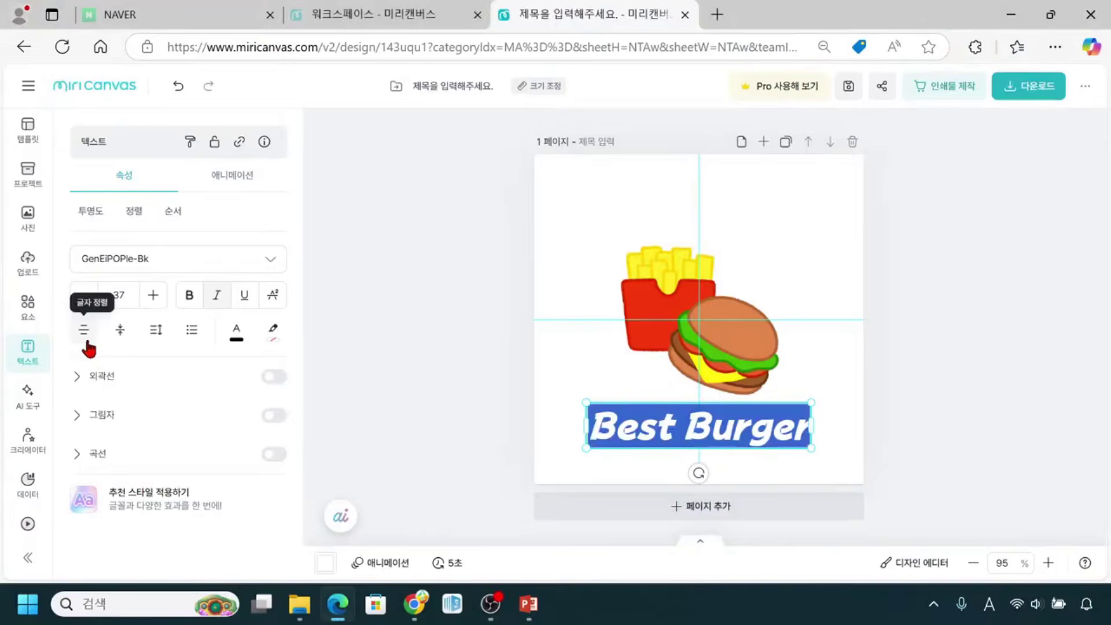
pyautogui.click(86, 340)
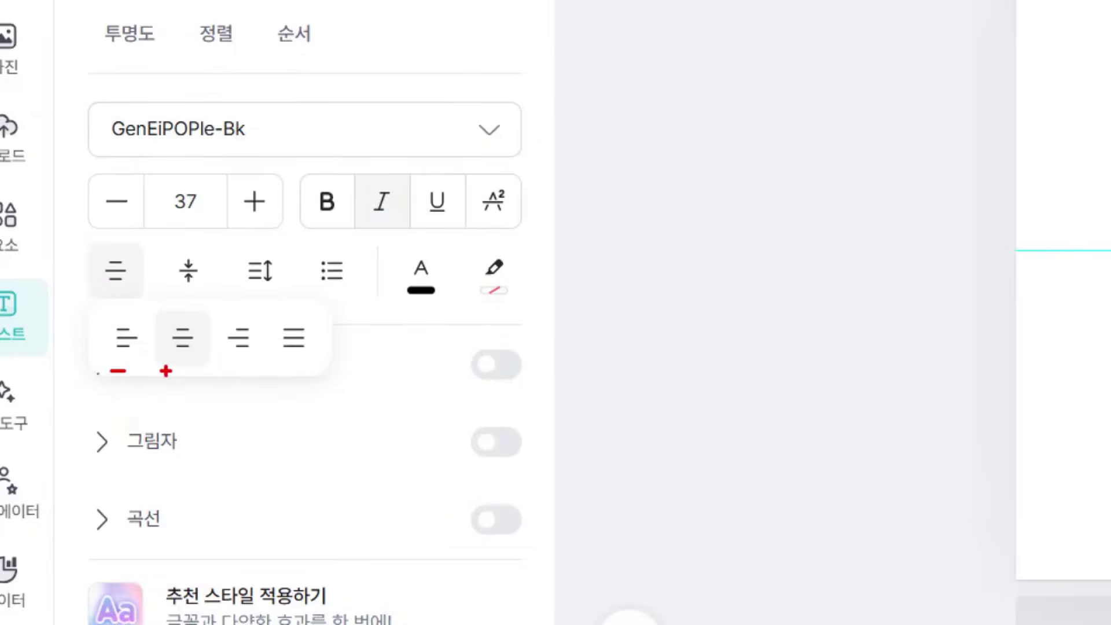
pyautogui.moveTo(166, 371); pyautogui.dragTo(250, 362)
pyautogui.moveTo(284, 358); pyautogui.dragTo(304, 360)
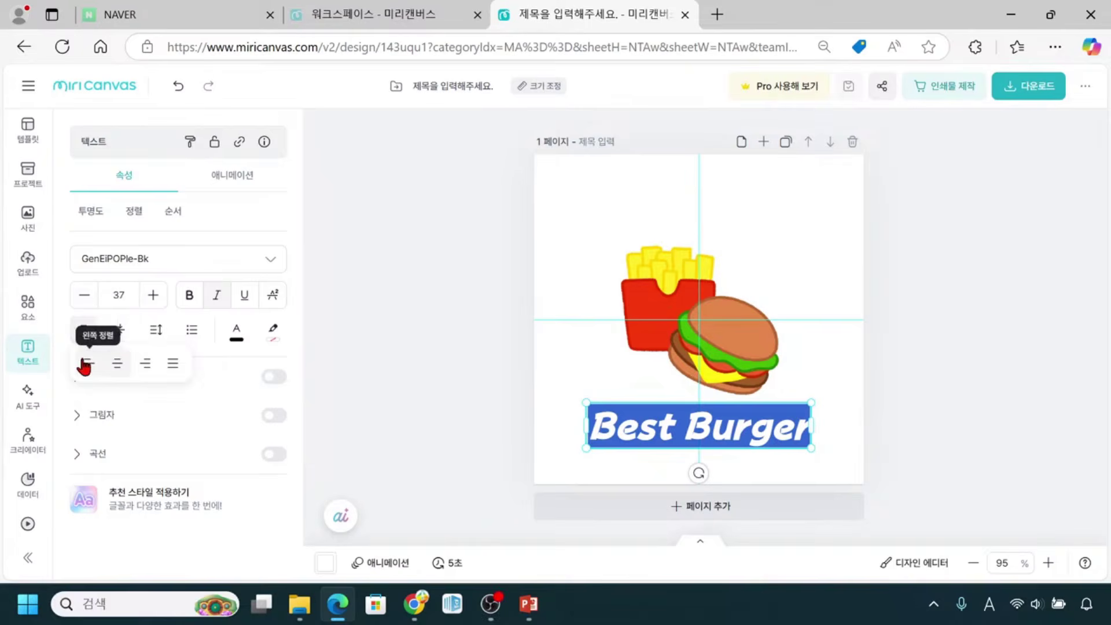
pyautogui.click(349, 380)
pyautogui.click(731, 443)
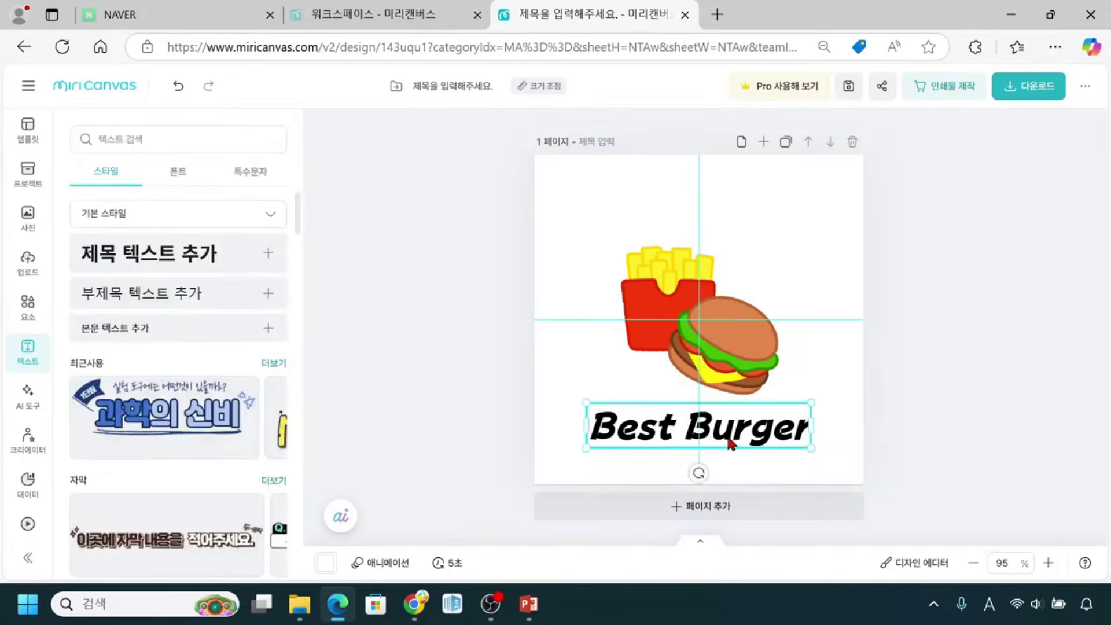
# Cycle the Best Burger text's vertical alignment through bottom and middle, ending on top align
pyautogui.click(122, 342)
pyautogui.click(121, 343)
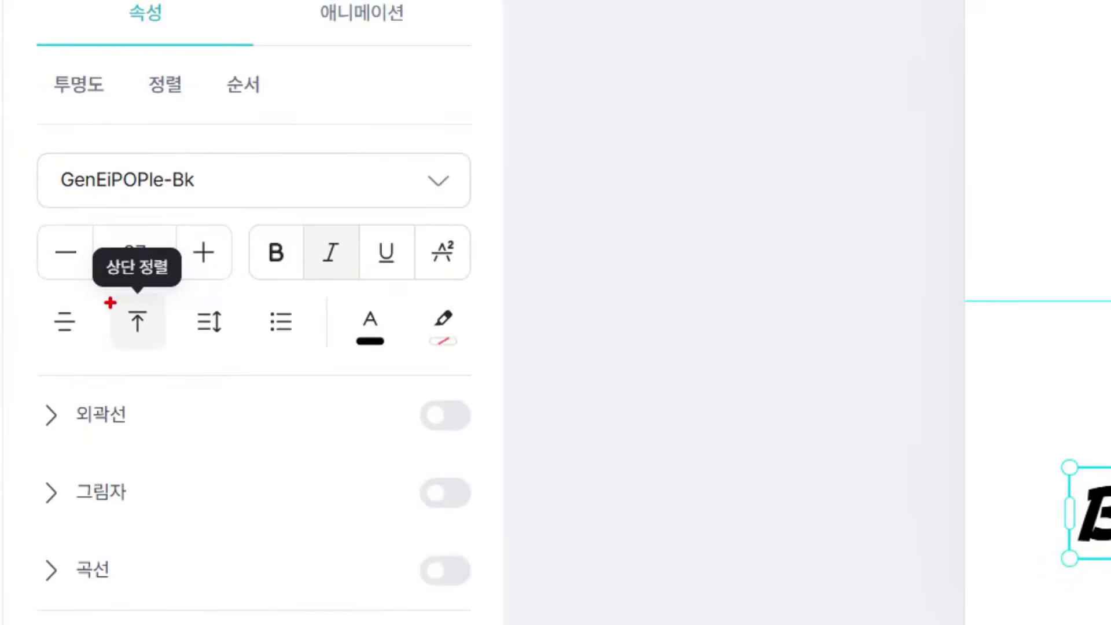
pyautogui.moveTo(110, 303)
pyautogui.mouseDown()
pyautogui.moveTo(139, 315)
pyautogui.moveTo(162, 348)
pyautogui.mouseUp()
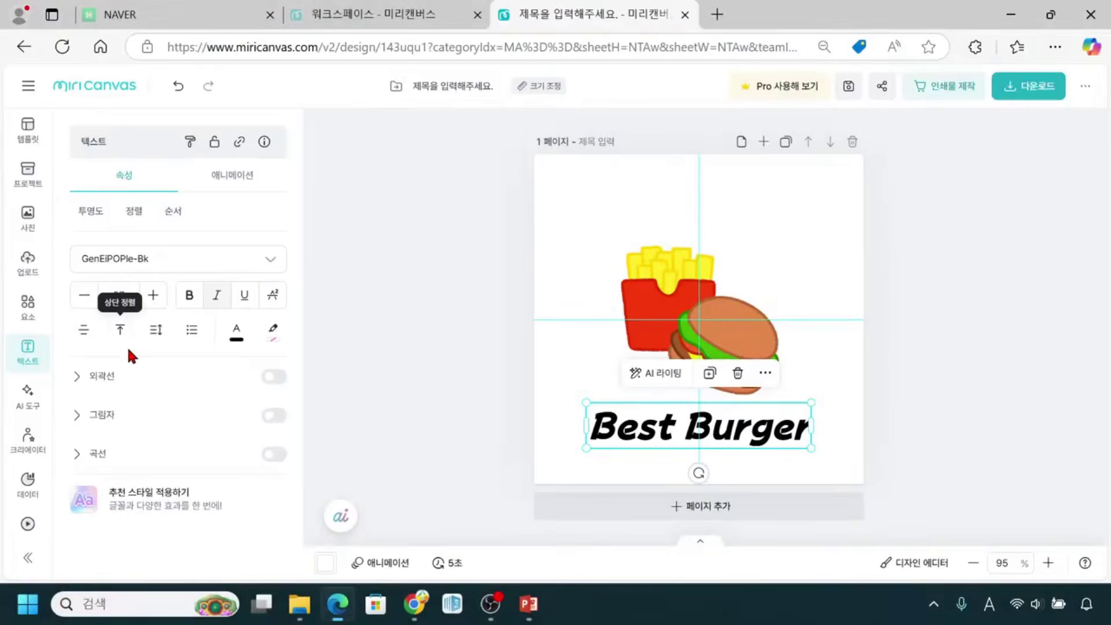
pyautogui.click(139, 335)
pyautogui.click(121, 332)
pyautogui.click(121, 341)
pyautogui.press('ctrl')
pyautogui.press('ctrl')
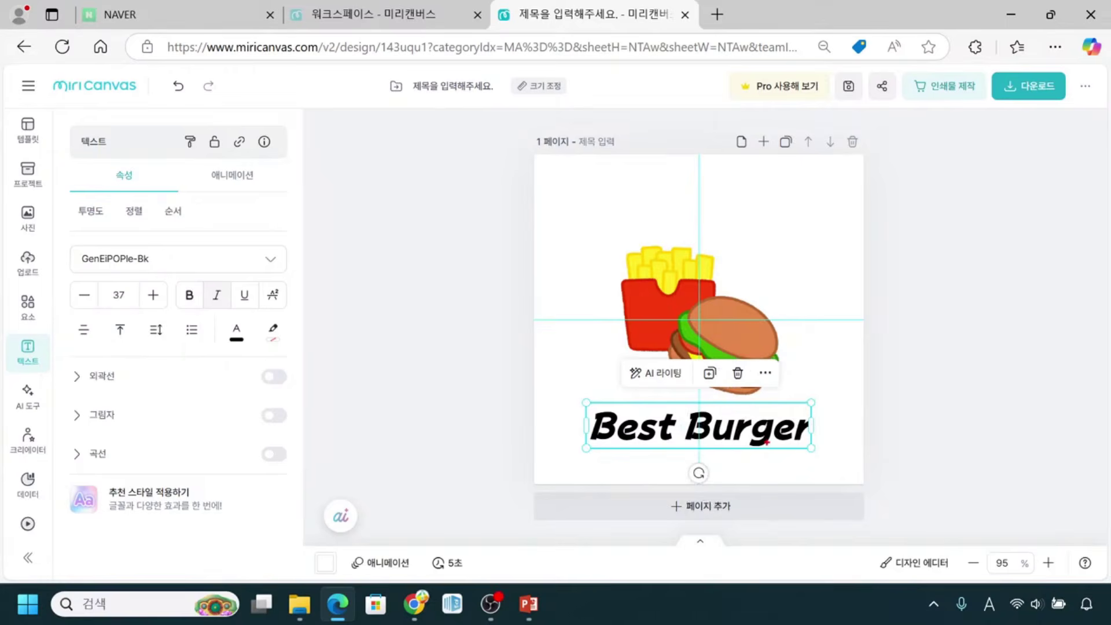
pyautogui.doubleClick(767, 441)
pyautogui.click(889, 425)
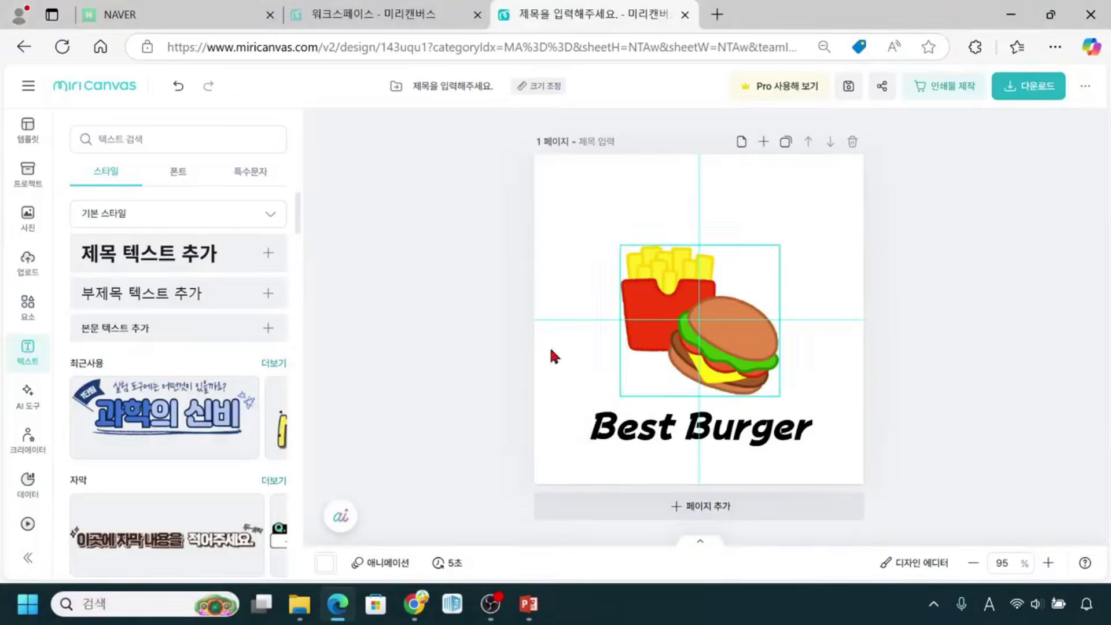
pyautogui.click(382, 418)
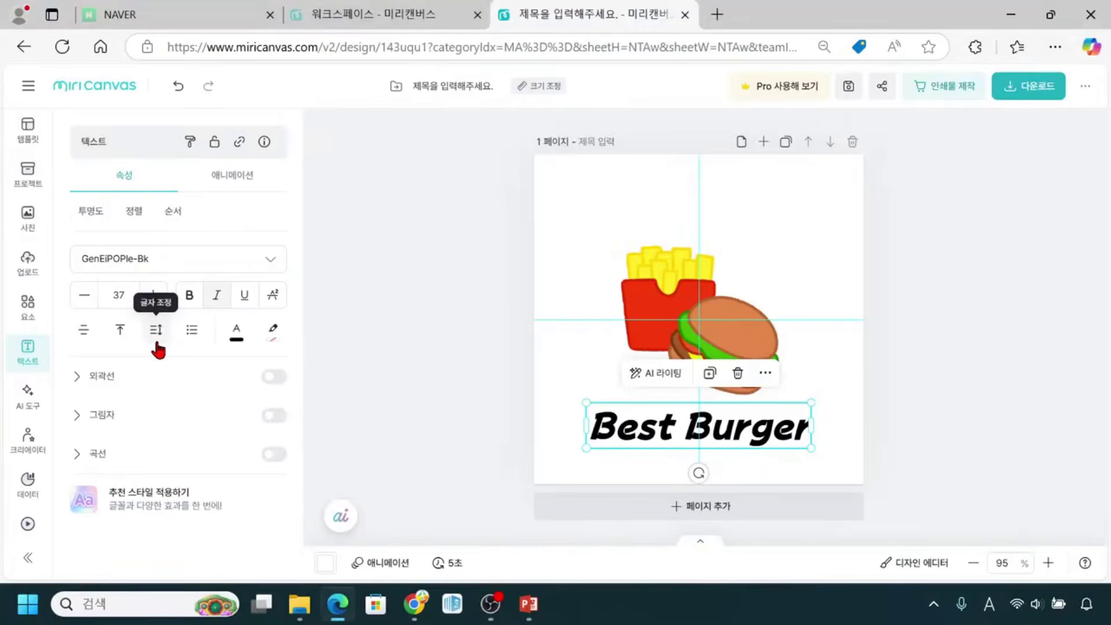
pyautogui.click(157, 324)
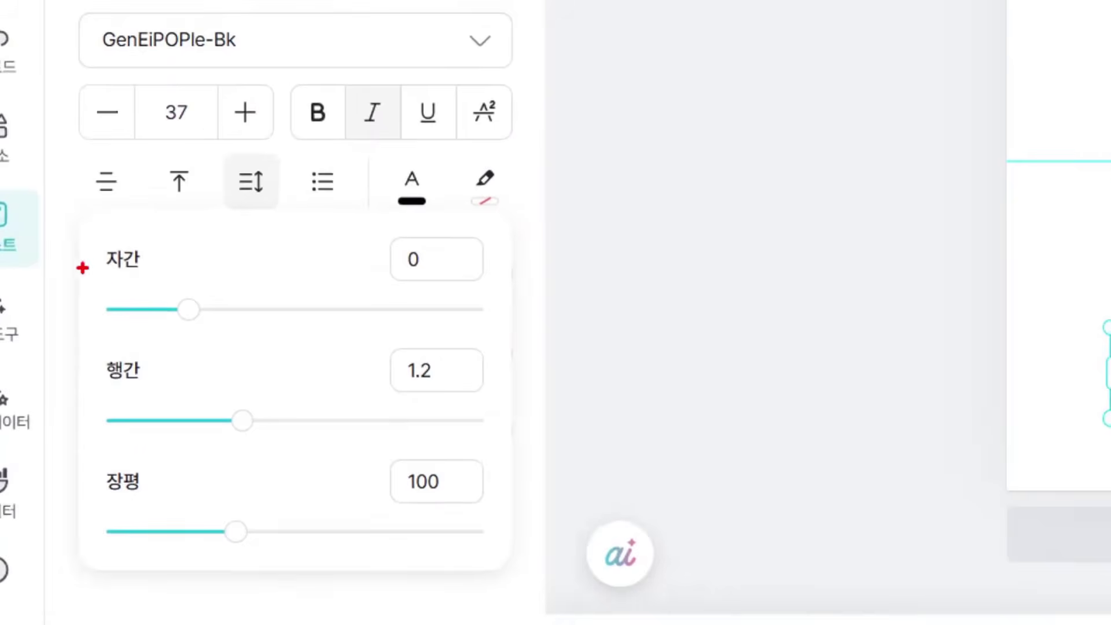
pyautogui.moveTo(105, 281); pyautogui.dragTo(143, 270)
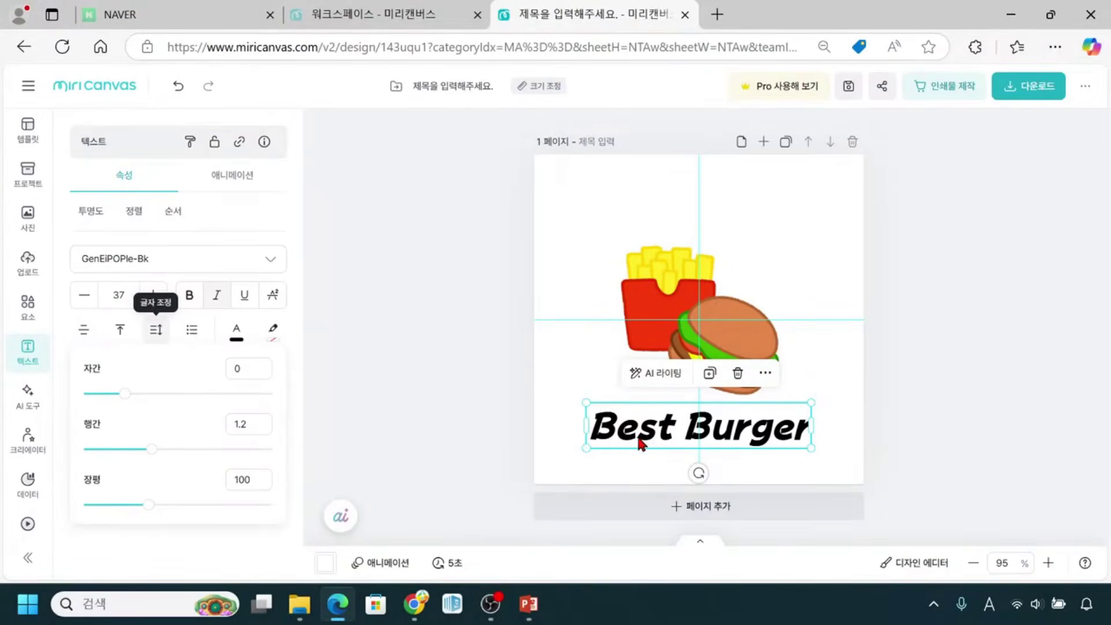
pyautogui.click(124, 398)
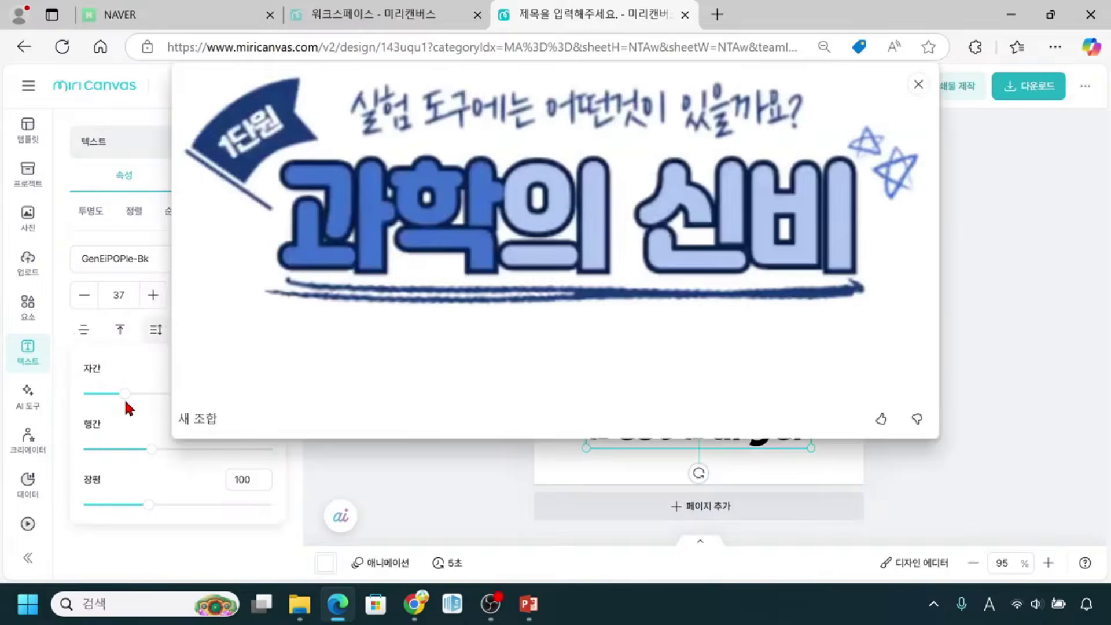
pyautogui.click(126, 400)
pyautogui.moveTo(124, 393); pyautogui.dragTo(145, 399)
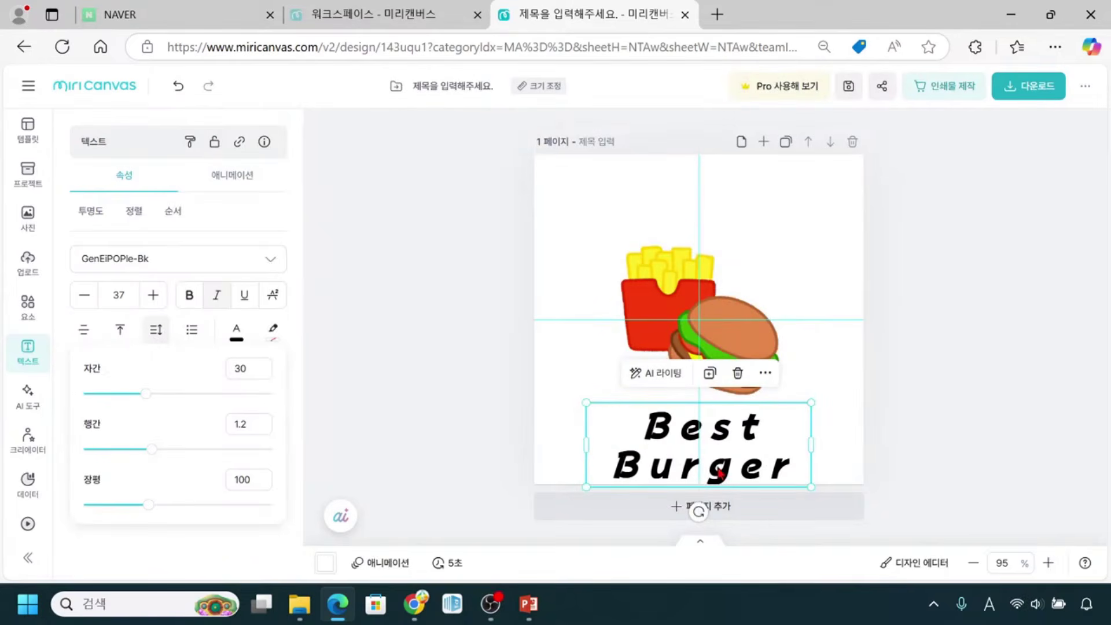
pyautogui.click(242, 371)
pyautogui.press('BackSpace')
pyautogui.press('BackSpace')
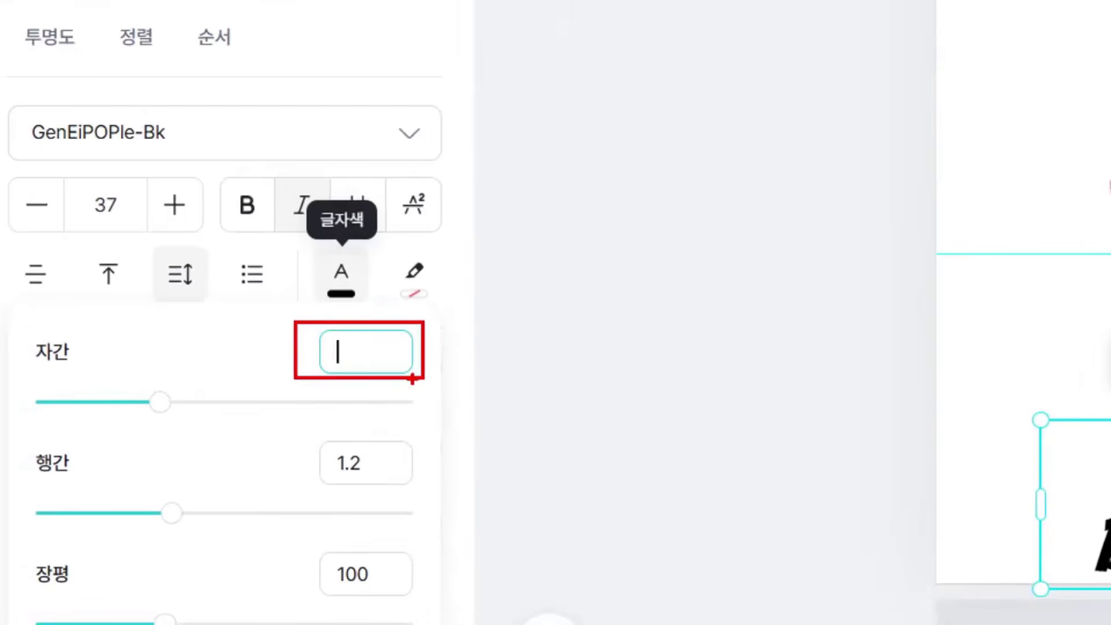
pyautogui.write('00')
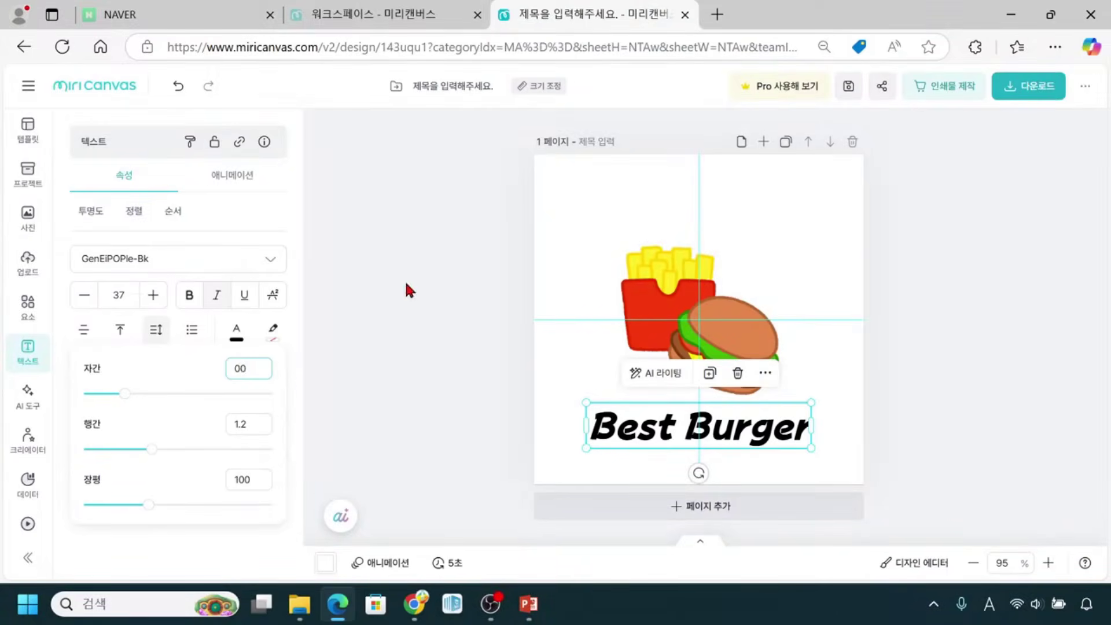
pyautogui.click(240, 368)
pyautogui.click(98, 436)
pyautogui.moveTo(421, 403); pyautogui.dragTo(490, 403)
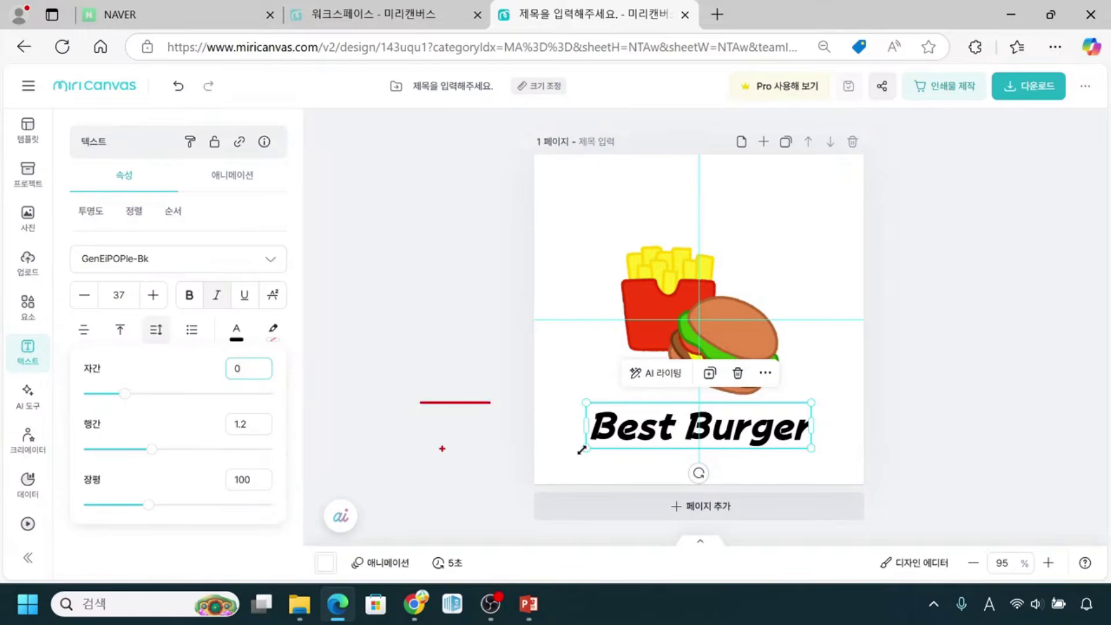
pyautogui.moveTo(429, 448); pyautogui.dragTo(503, 457)
pyautogui.moveTo(424, 405)
pyautogui.mouseDown()
pyautogui.moveTo(499, 414)
pyautogui.moveTo(492, 446)
pyautogui.mouseUp()
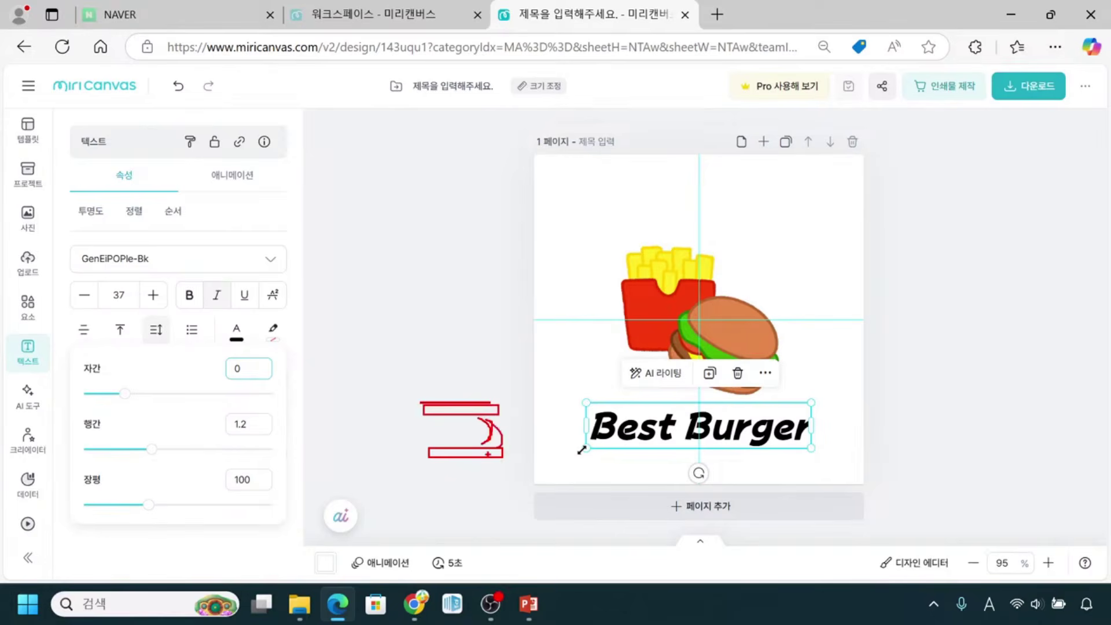
pyautogui.moveTo(76, 469); pyautogui.dragTo(108, 489)
pyautogui.moveTo(587, 404)
pyautogui.mouseDown()
pyautogui.moveTo(588, 435)
pyautogui.moveTo(615, 458)
pyautogui.mouseUp()
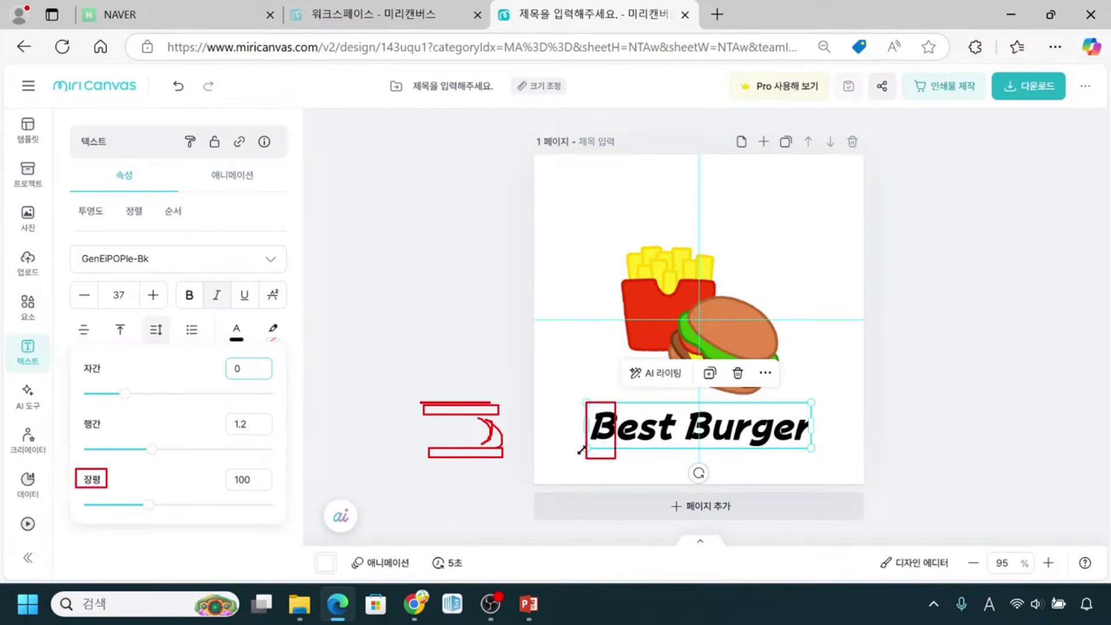
pyautogui.moveTo(83, 358); pyautogui.dragTo(108, 385)
pyautogui.moveTo(605, 408); pyautogui.dragTo(624, 414)
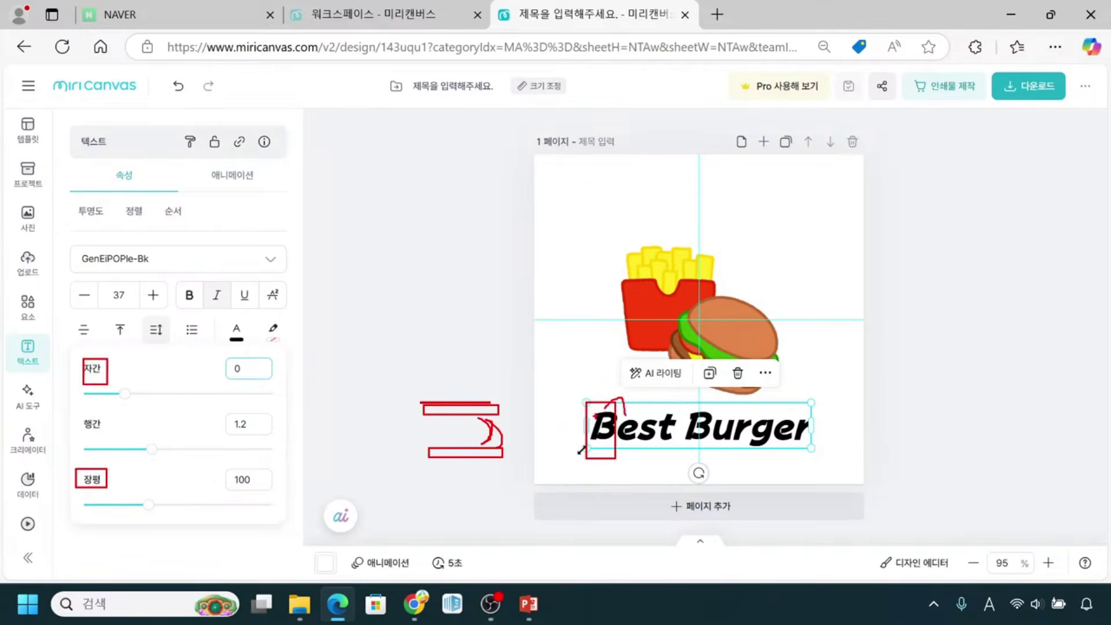
pyautogui.moveTo(585, 403)
pyautogui.mouseDown()
pyautogui.moveTo(587, 441)
pyautogui.moveTo(614, 461)
pyautogui.mouseUp()
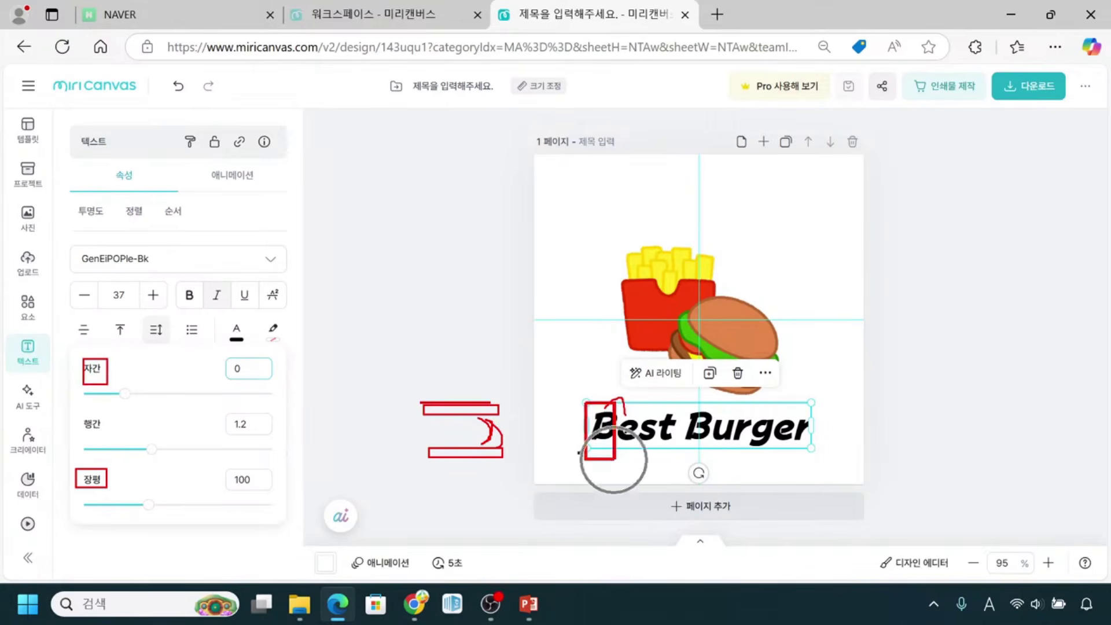
pyautogui.press('Escape')
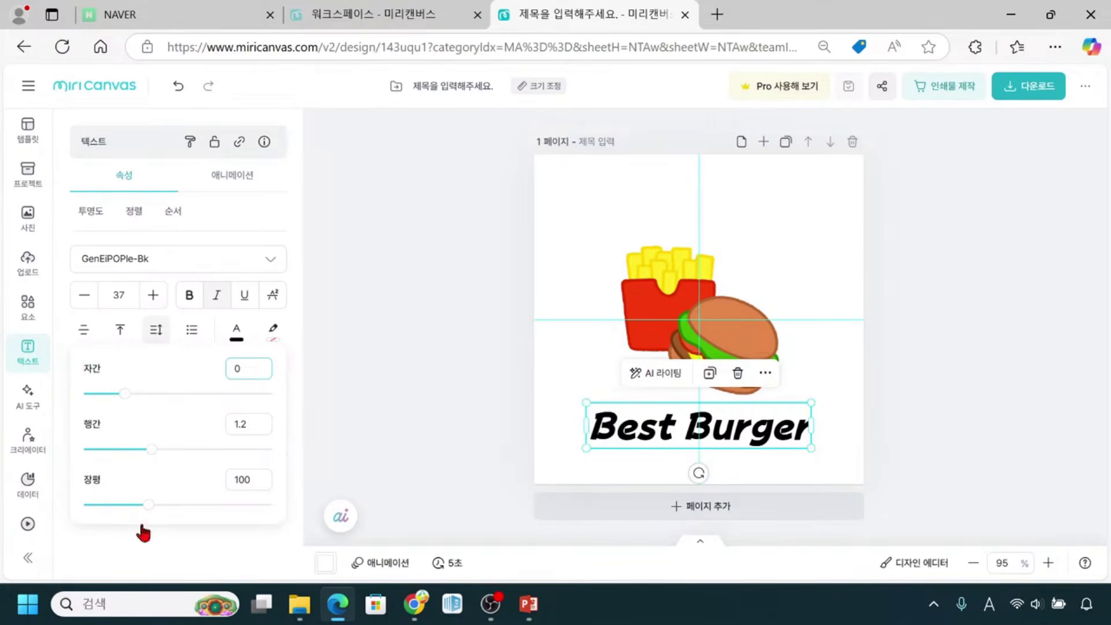
pyautogui.moveTo(149, 506); pyautogui.dragTo(201, 506)
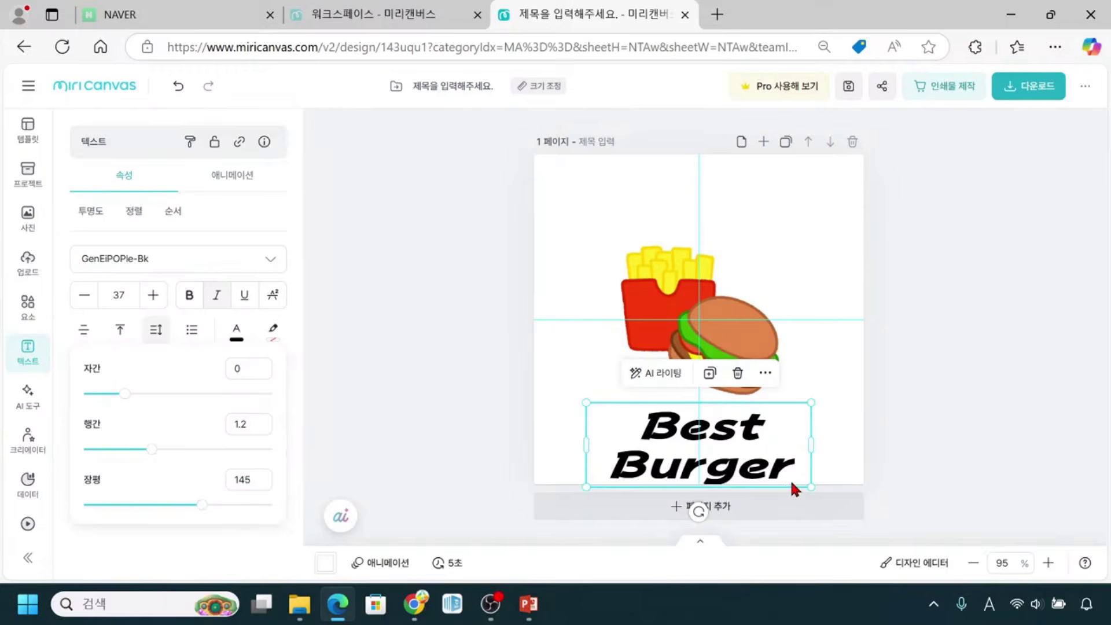
pyautogui.click(176, 88)
pyautogui.moveTo(201, 503); pyautogui.dragTo(155, 513)
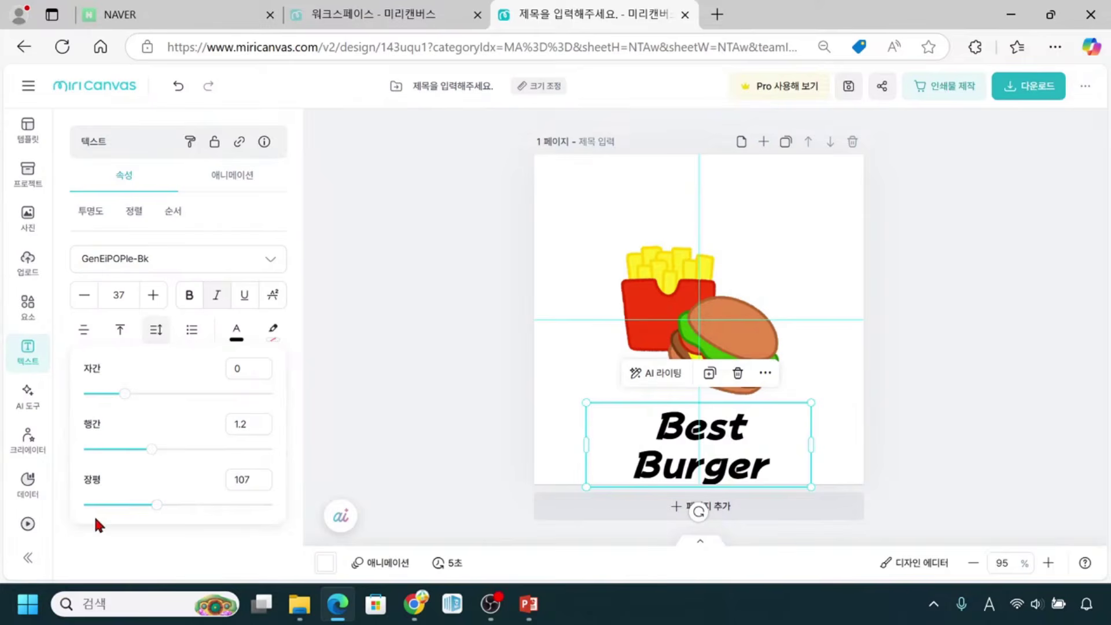
pyautogui.moveTo(154, 504); pyautogui.dragTo(147, 509)
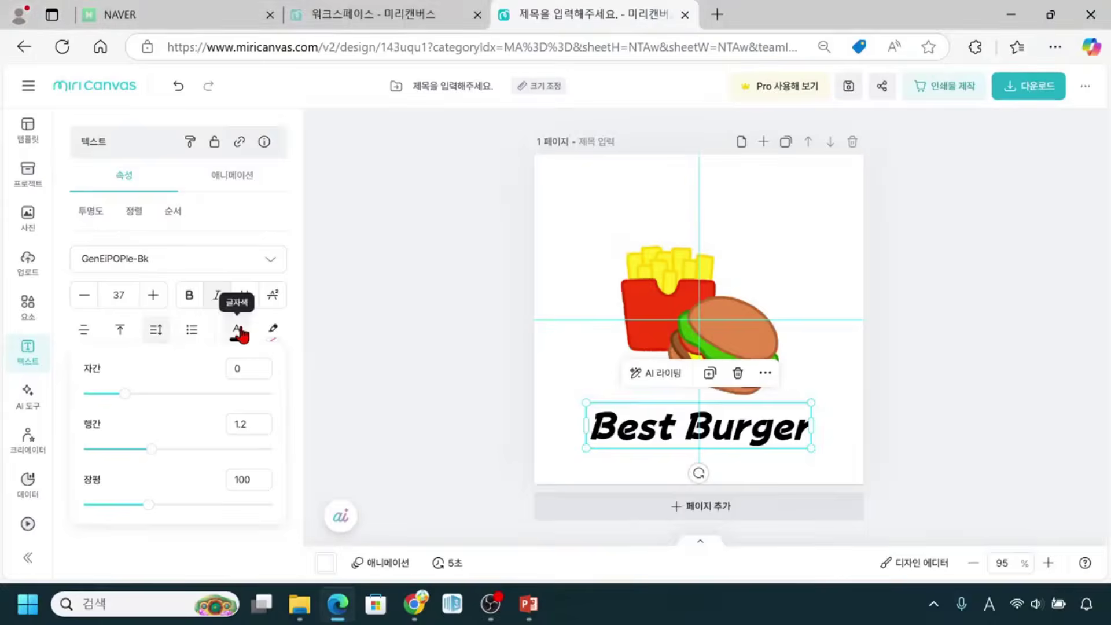
# Browse the gradient colours, then set the Best Burger text to solid red #FC5230
pyautogui.click(288, 306)
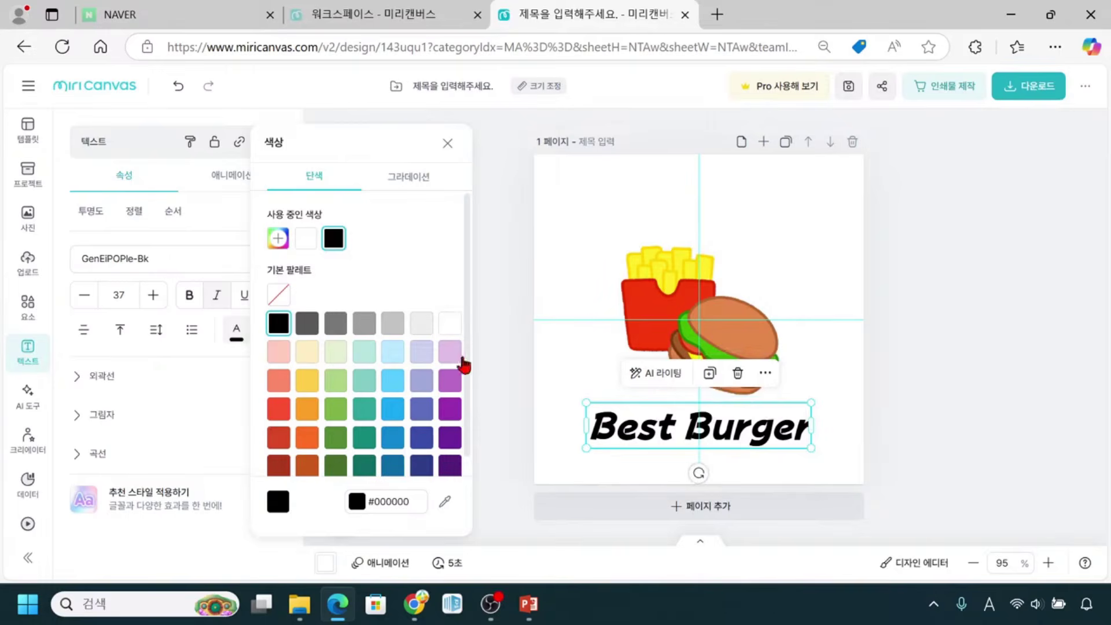
pyautogui.scroll(-1, 467, 395)
pyautogui.moveTo(467, 396); pyautogui.dragTo(469, 427)
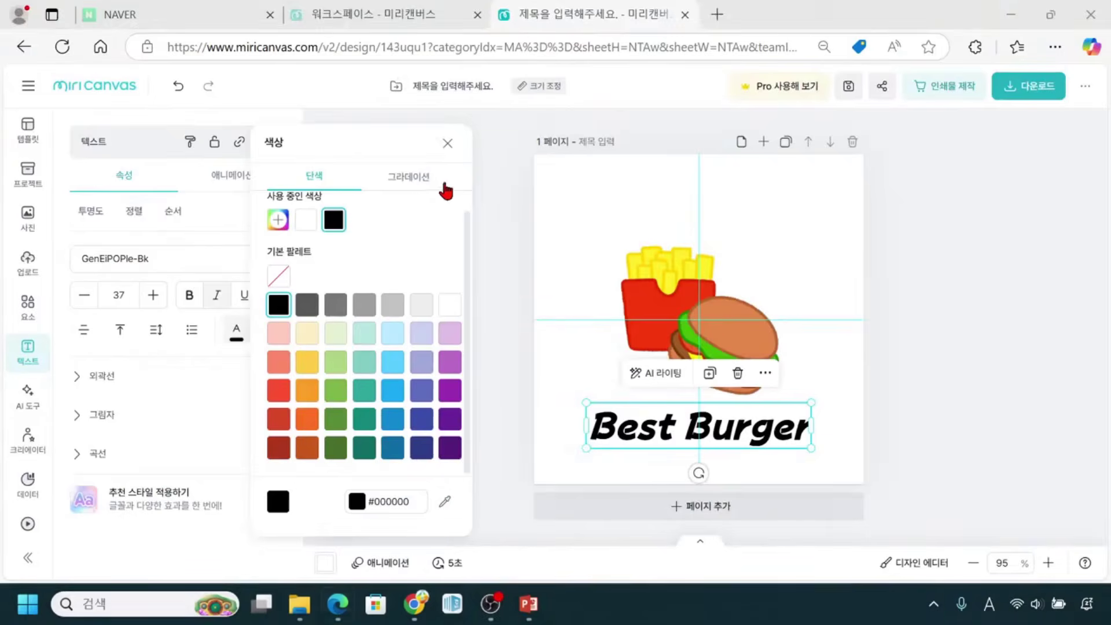
pyautogui.click(426, 191)
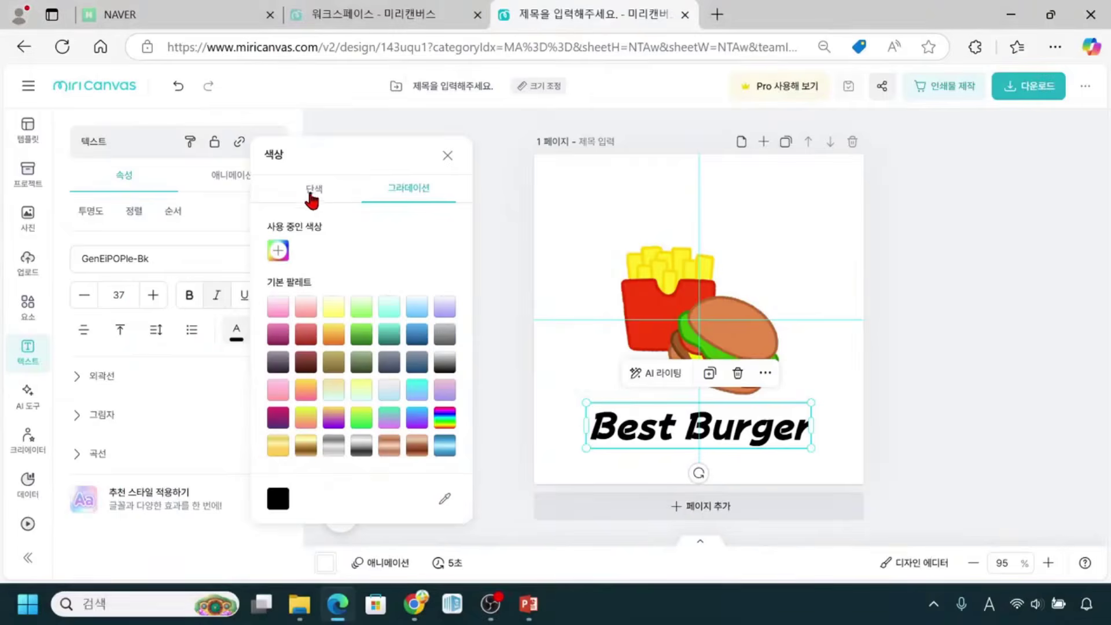
pyautogui.click(209, 86)
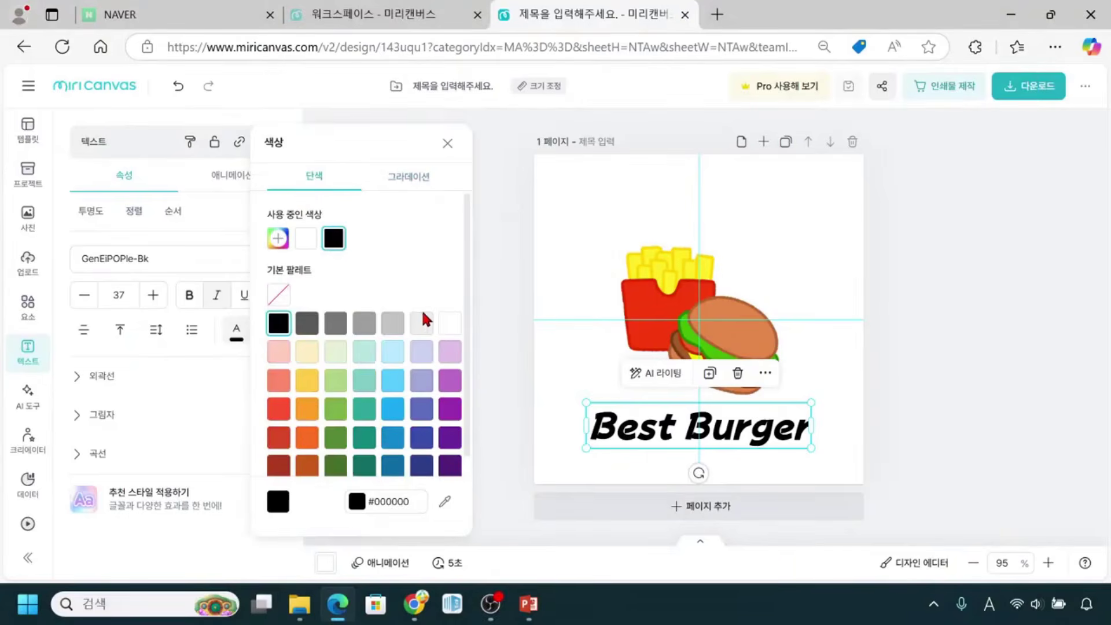
pyautogui.scroll(-1, 435, 322)
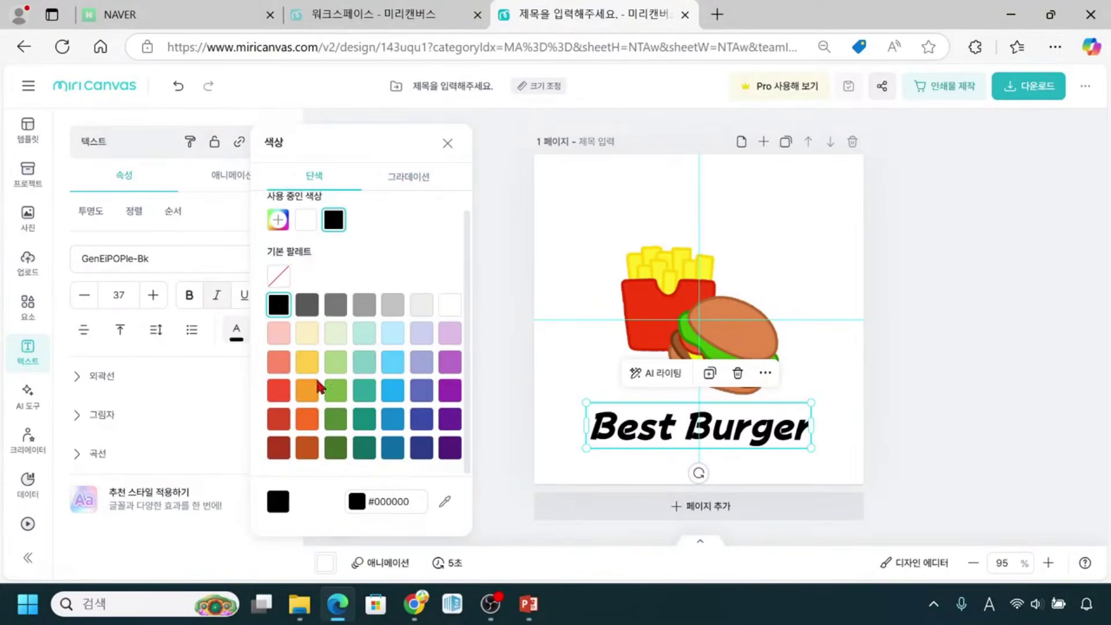
pyautogui.click(278, 392)
pyautogui.click(276, 399)
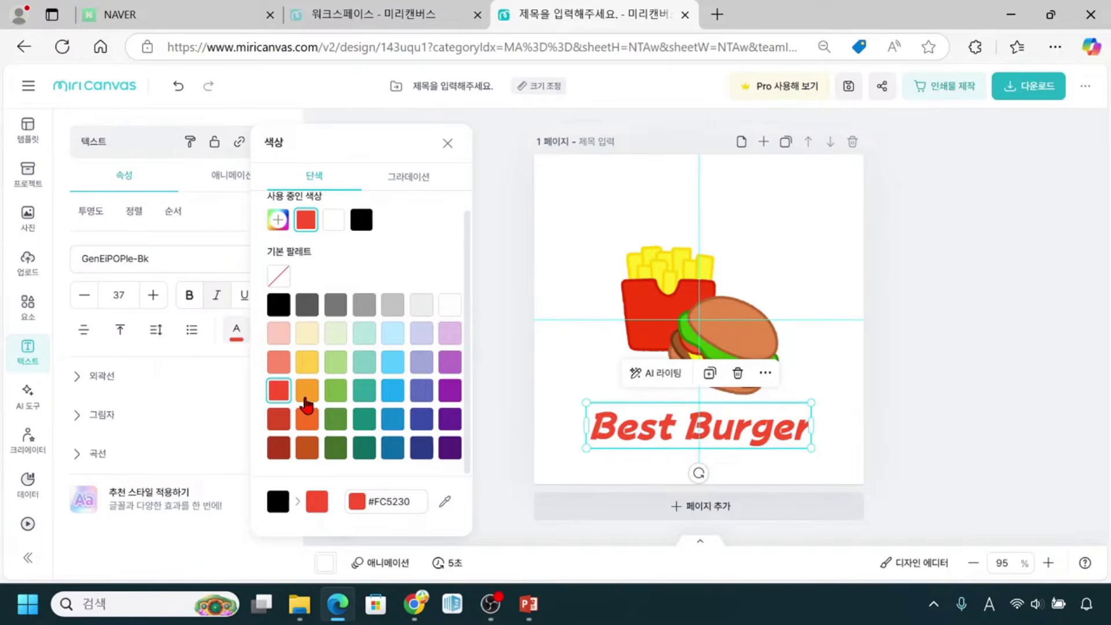
pyautogui.click(630, 434)
pyautogui.click(448, 145)
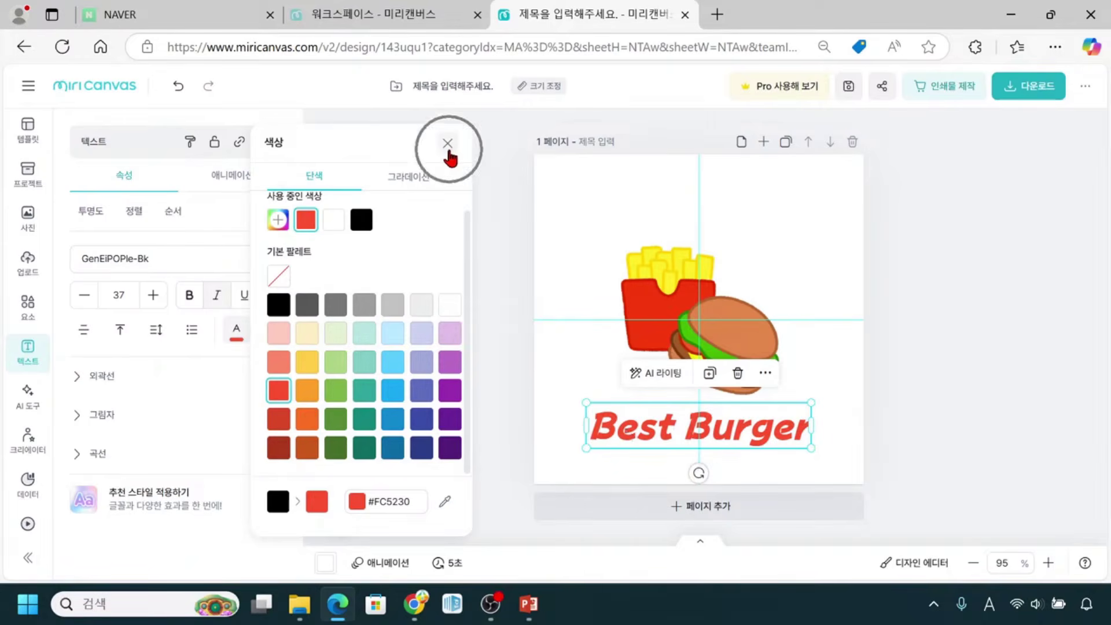
# Turn on a black outline around the Best Burger text at thickness 5
pyautogui.click(449, 150)
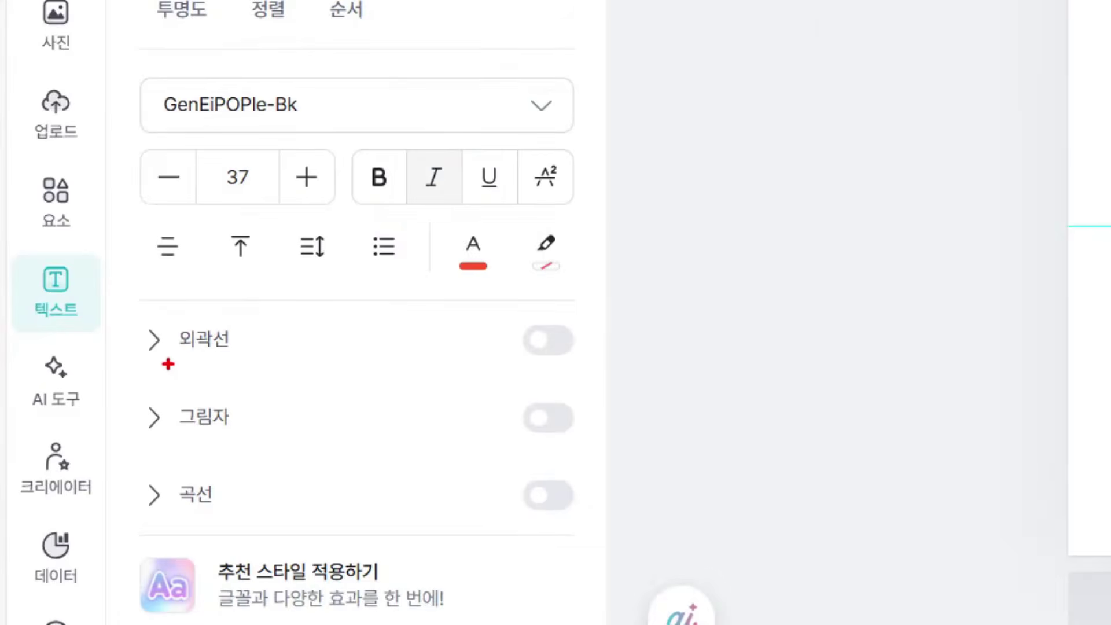
pyautogui.moveTo(142, 343); pyautogui.dragTo(139, 486)
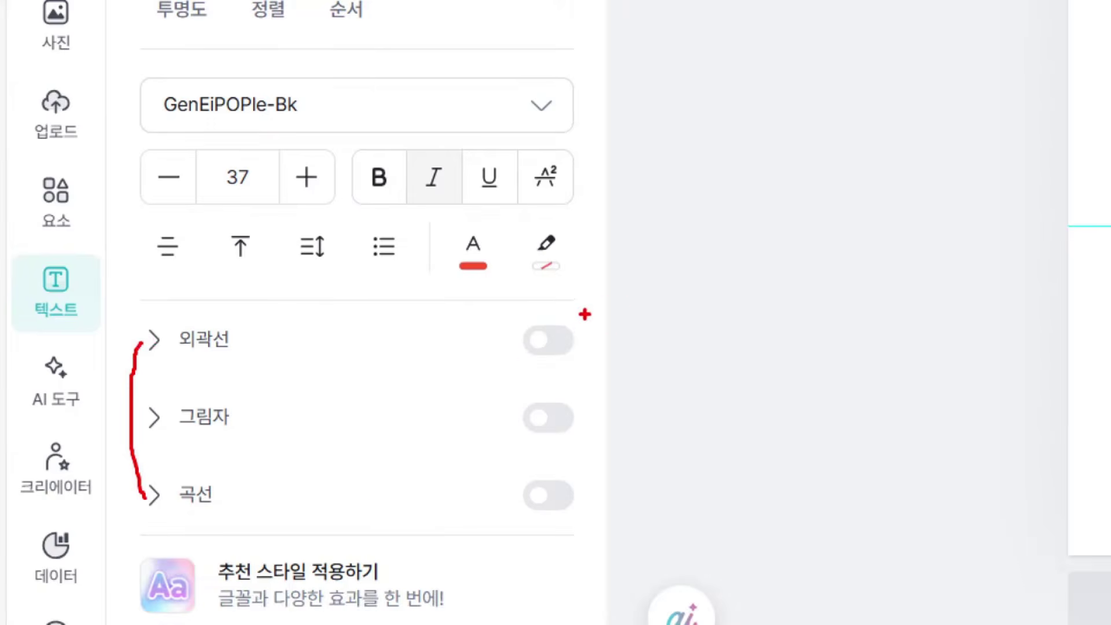
pyautogui.moveTo(517, 322); pyautogui.dragTo(586, 364)
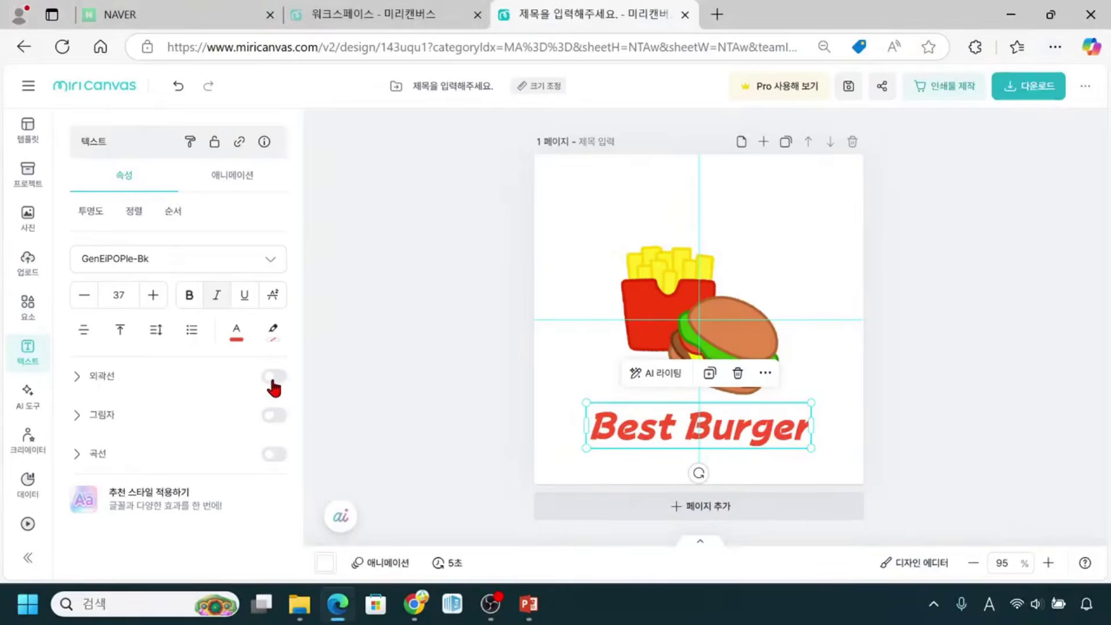
pyautogui.click(275, 379)
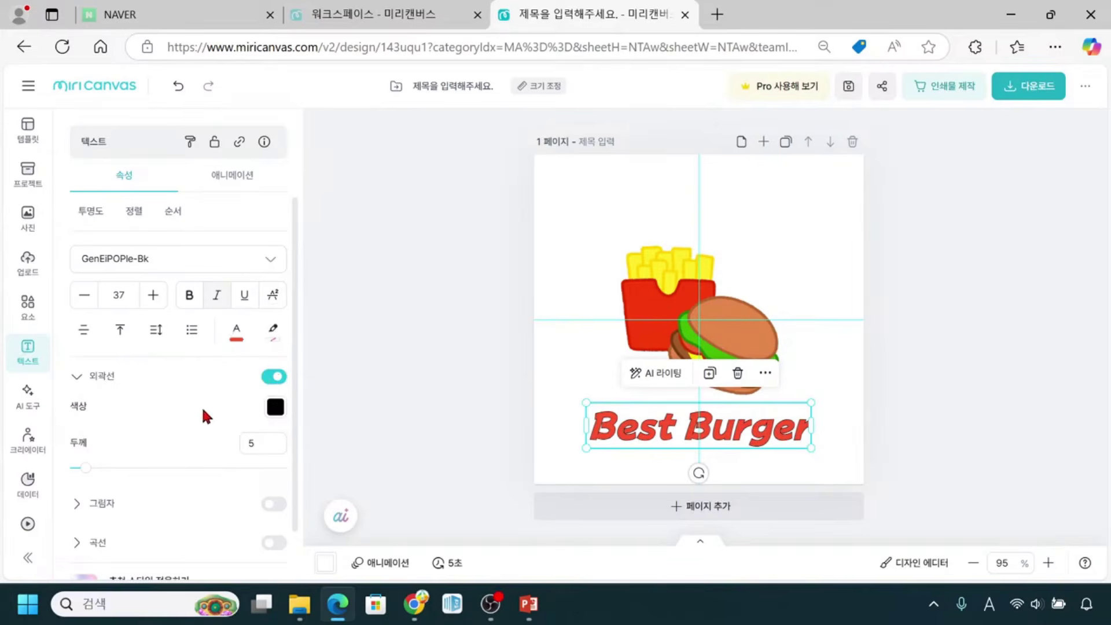
pyautogui.click(275, 449)
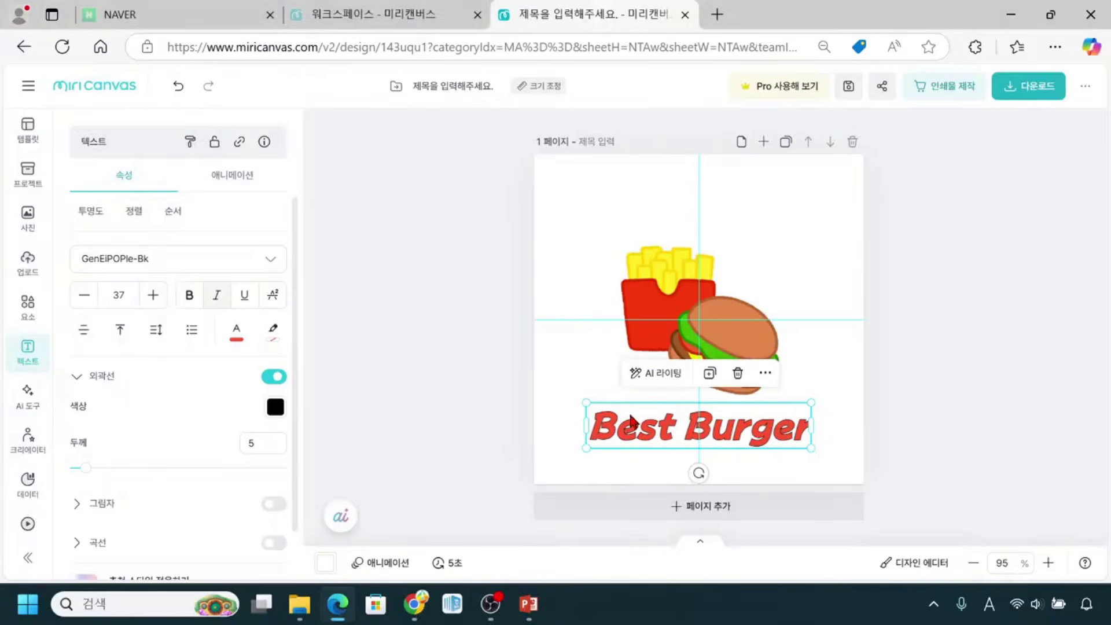
pyautogui.click(653, 433)
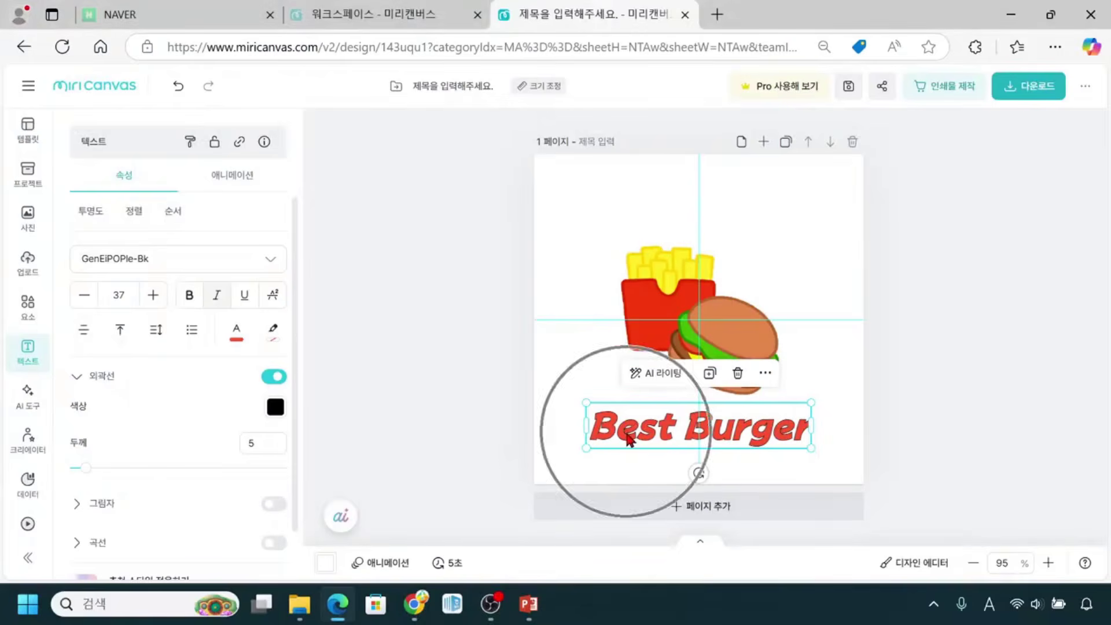
pyautogui.click(275, 413)
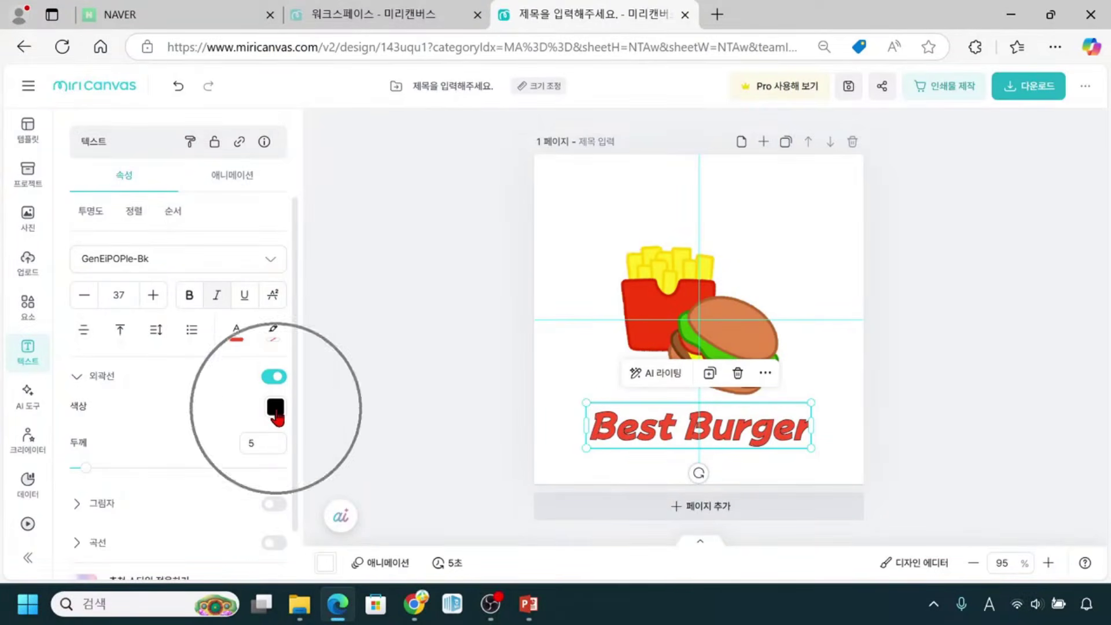
pyautogui.click(276, 412)
# Try orange and green outline colours, settling on yellow #FFCD4A
pyautogui.click(276, 413)
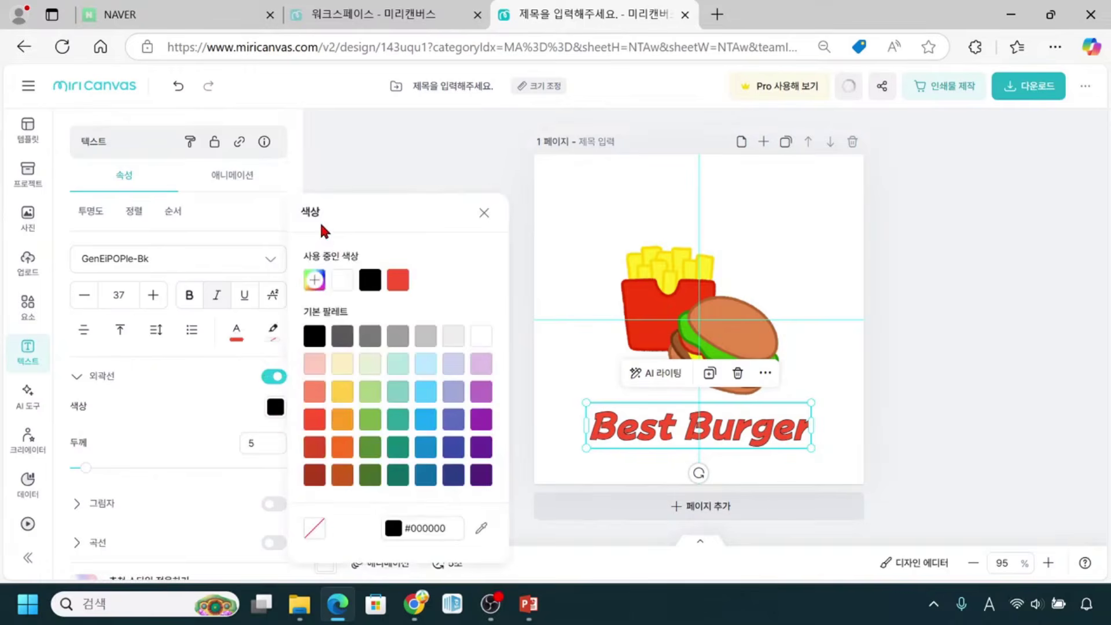
pyautogui.click(638, 438)
pyautogui.click(342, 392)
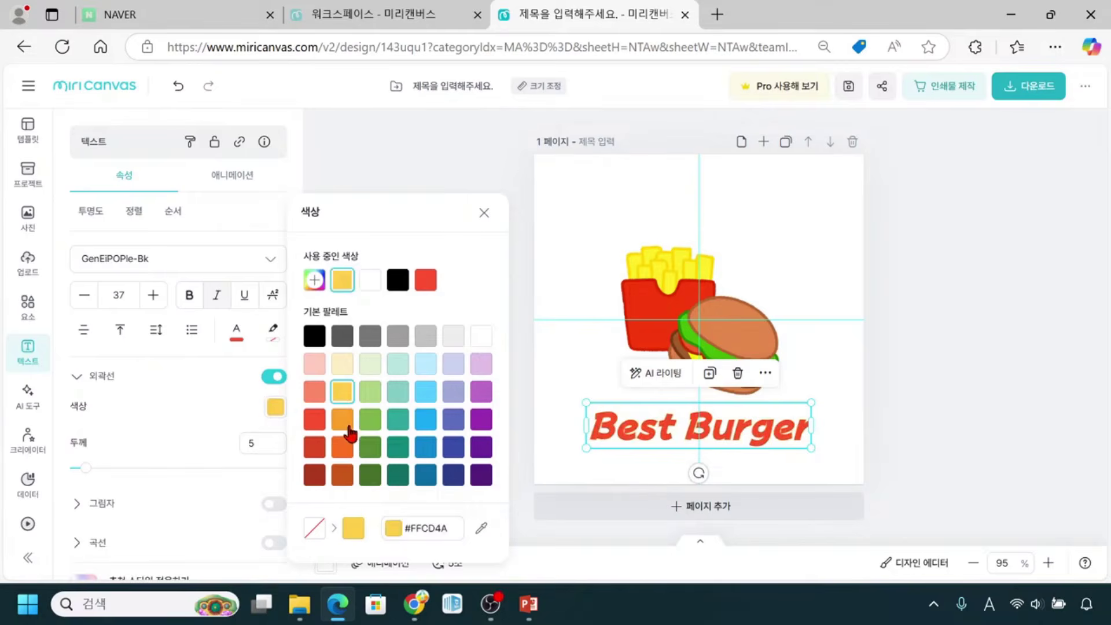
pyautogui.click(350, 428)
pyautogui.click(373, 480)
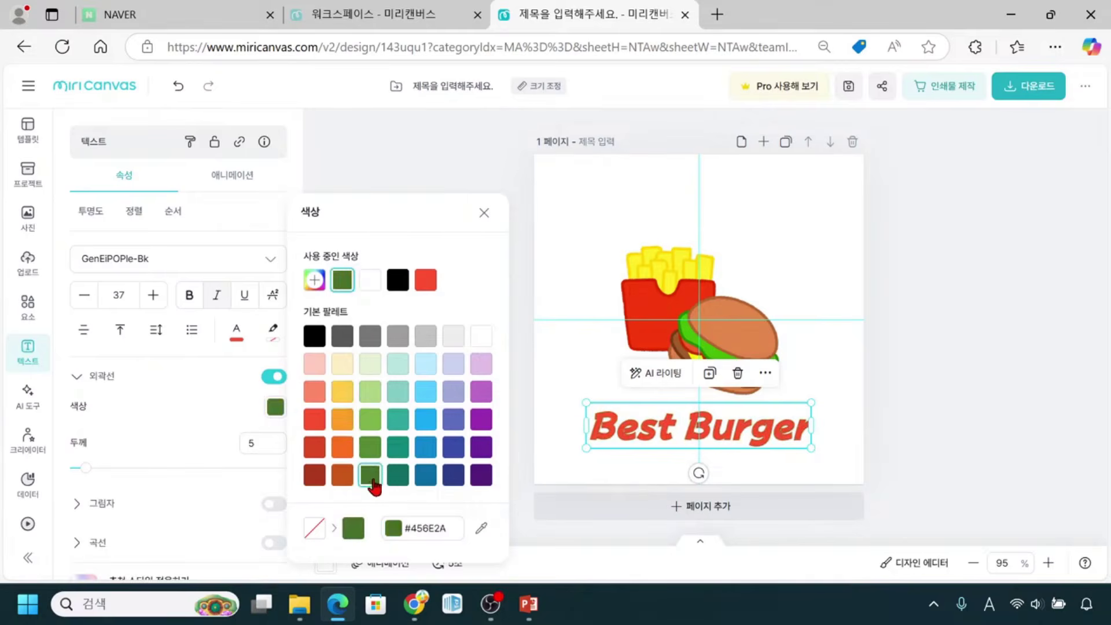
pyautogui.click(371, 452)
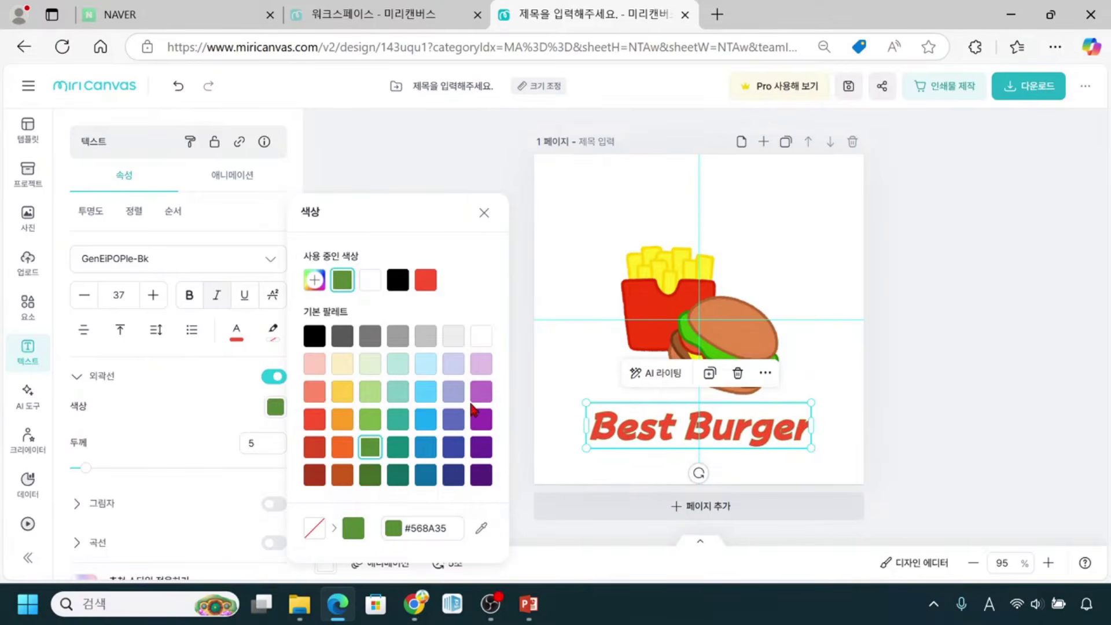
pyautogui.click(344, 395)
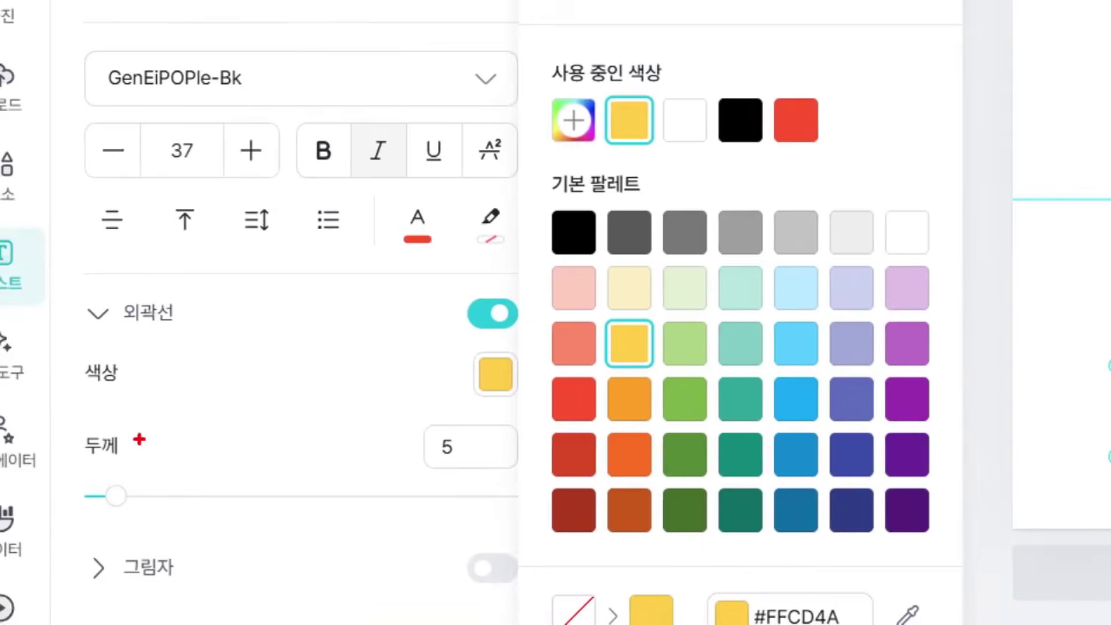
# Thicken the yellow outline from 5 to 18 and close the colour panel
pyautogui.moveTo(128, 342); pyautogui.dragTo(162, 336)
pyautogui.moveTo(476, 402); pyautogui.dragTo(519, 402)
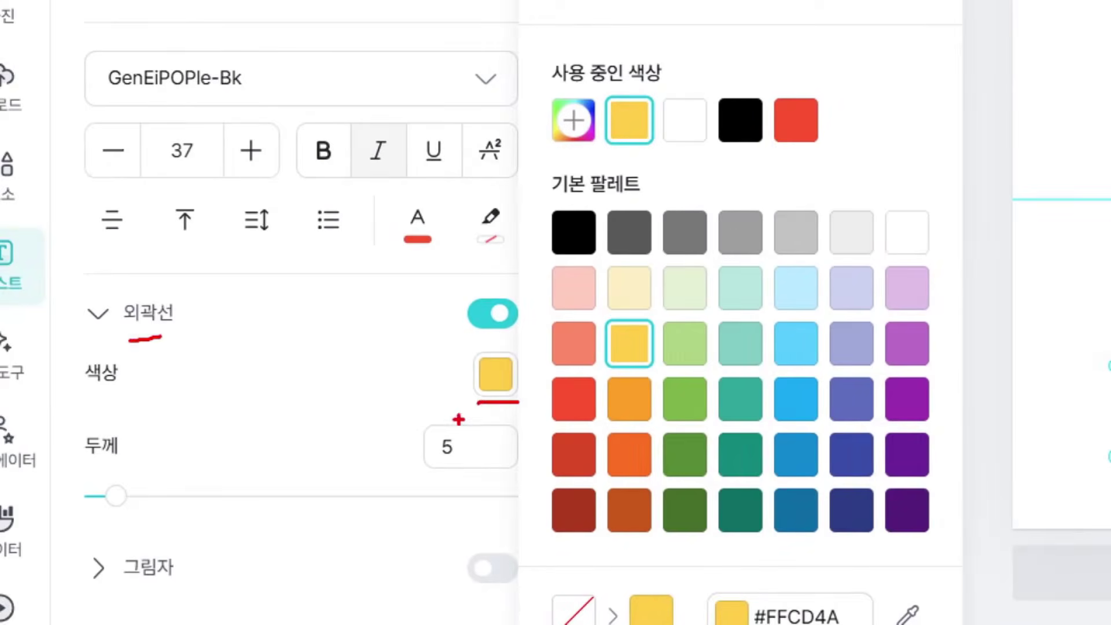
pyautogui.moveTo(437, 471); pyautogui.dragTo(455, 468)
pyautogui.moveTo(99, 485); pyautogui.dragTo(125, 503)
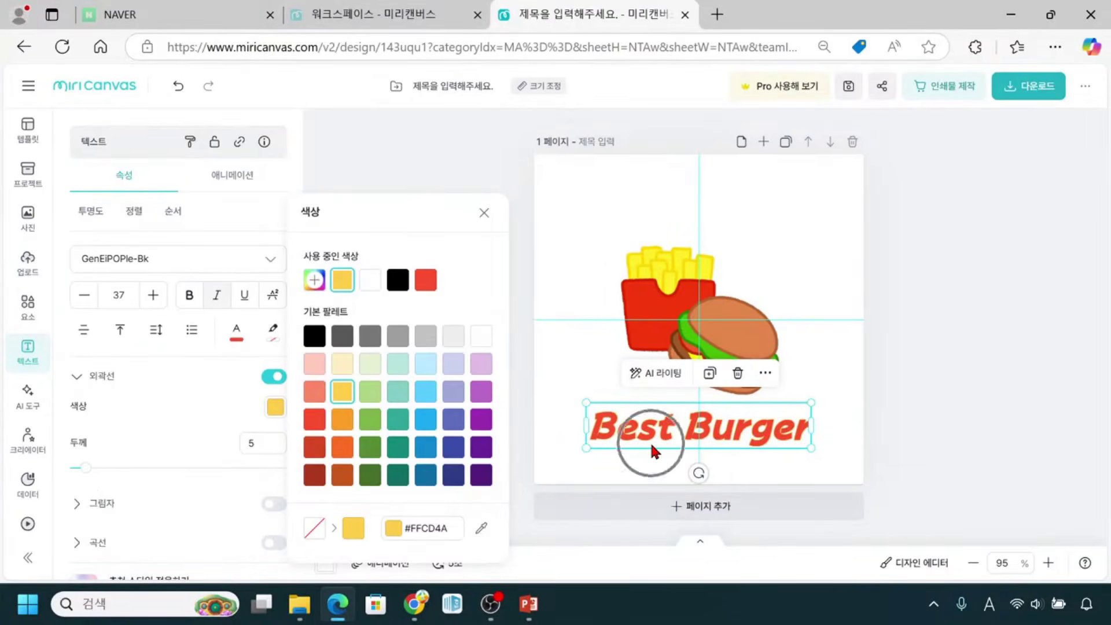
pyautogui.moveTo(84, 467); pyautogui.dragTo(110, 467)
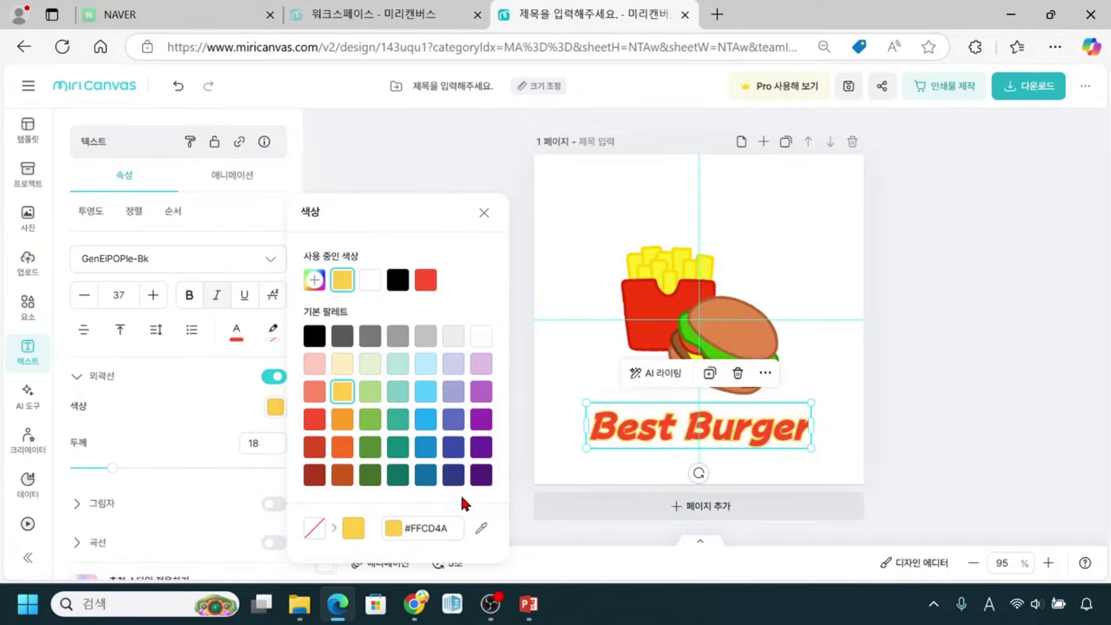
pyautogui.click(262, 459)
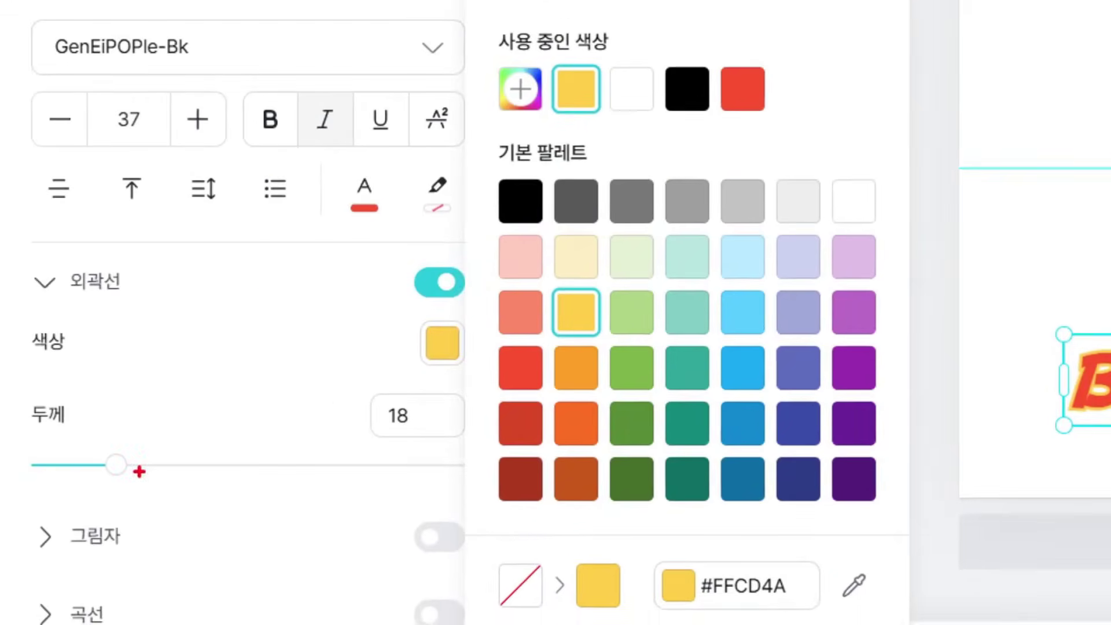
pyautogui.moveTo(20, 437); pyautogui.dragTo(45, 433)
pyautogui.moveTo(387, 435); pyautogui.dragTo(425, 429)
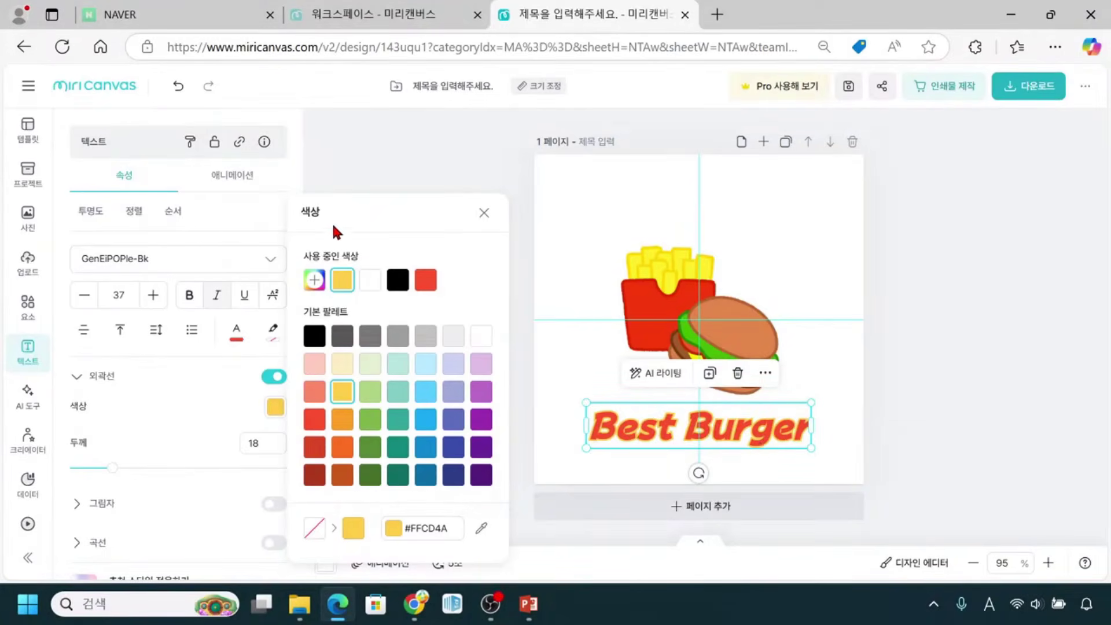
pyautogui.click(483, 217)
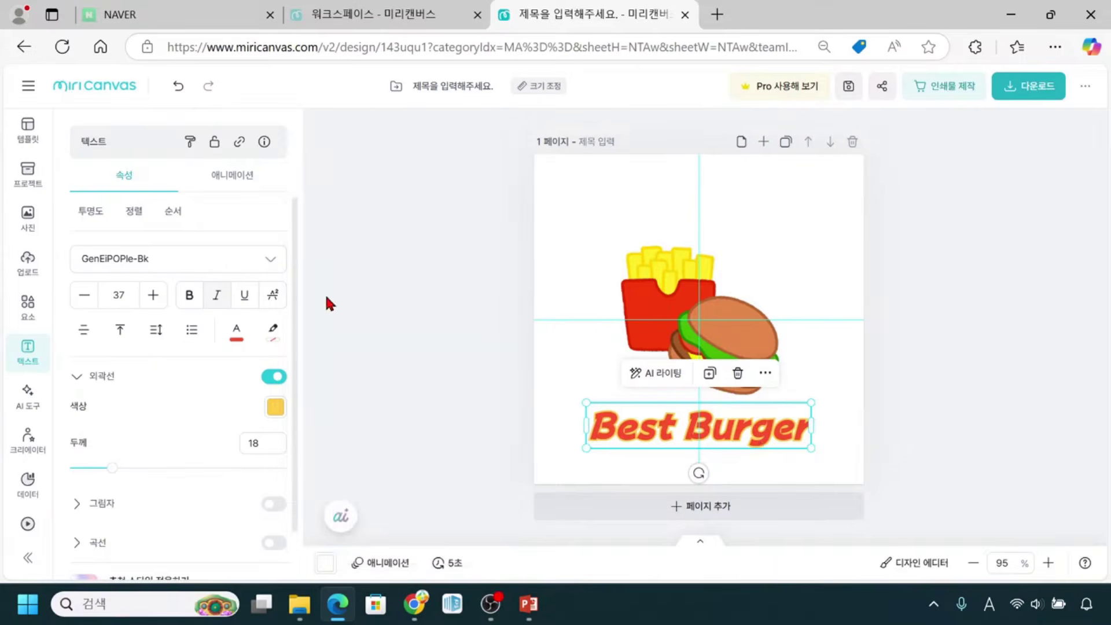
# Turn on the text shadow and colour it dark grey #595959 after trying cream and white
pyautogui.scroll(-1, 121, 429)
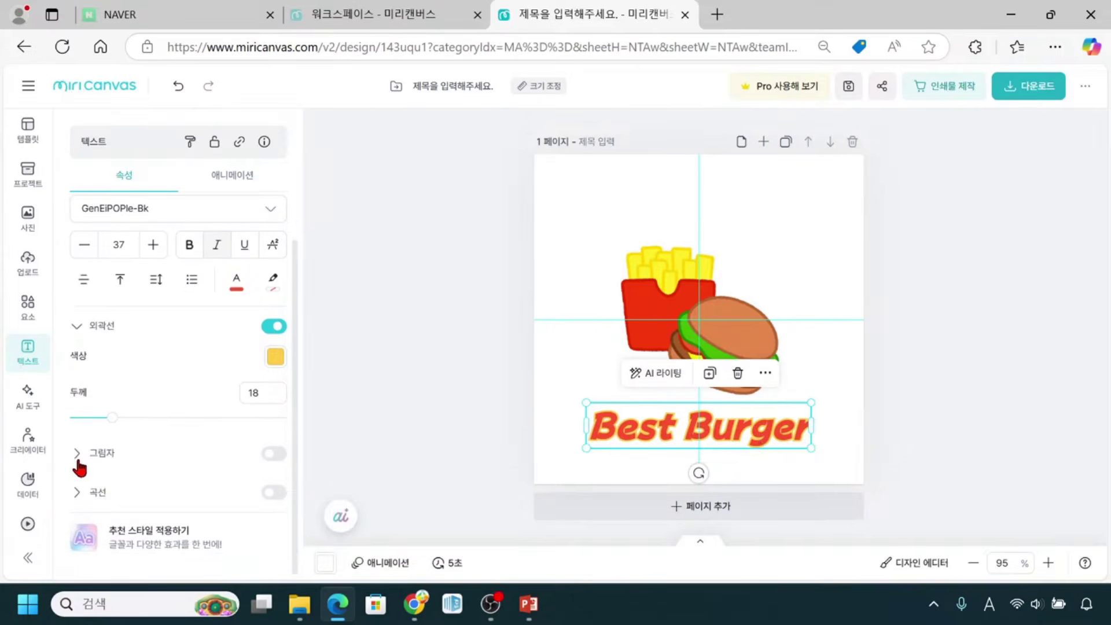
pyautogui.click(280, 459)
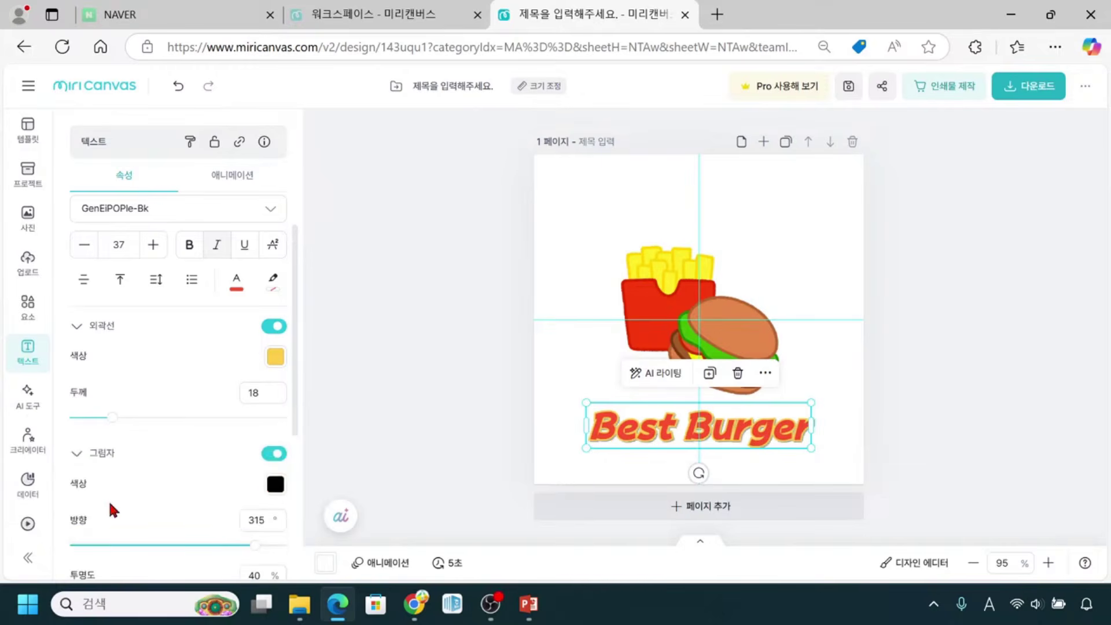
pyautogui.scroll(-2, 136, 478)
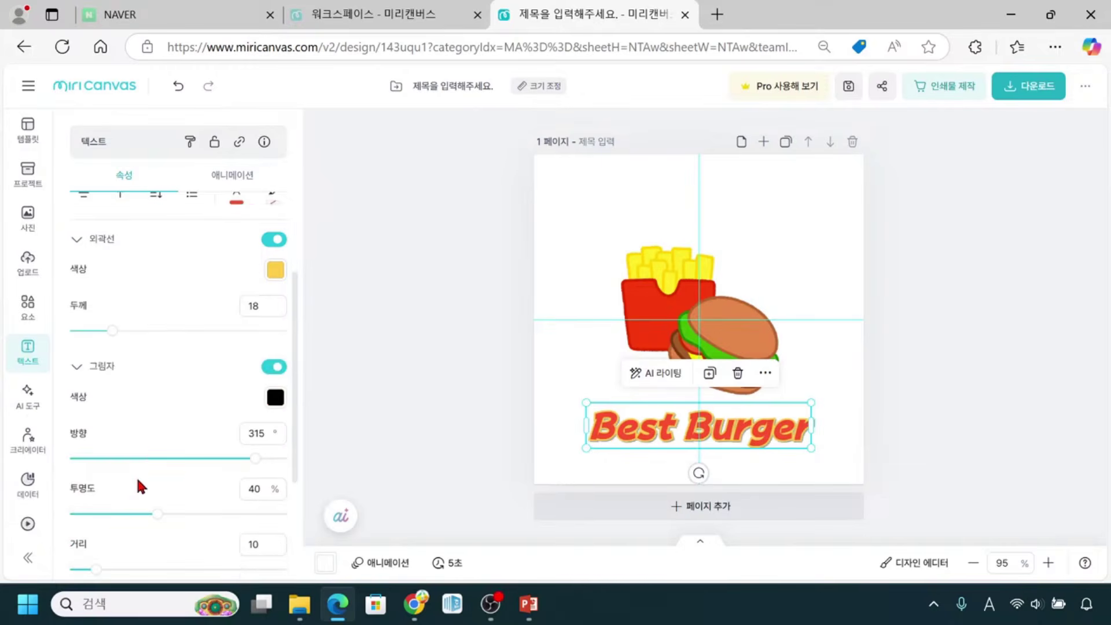
pyautogui.click(276, 405)
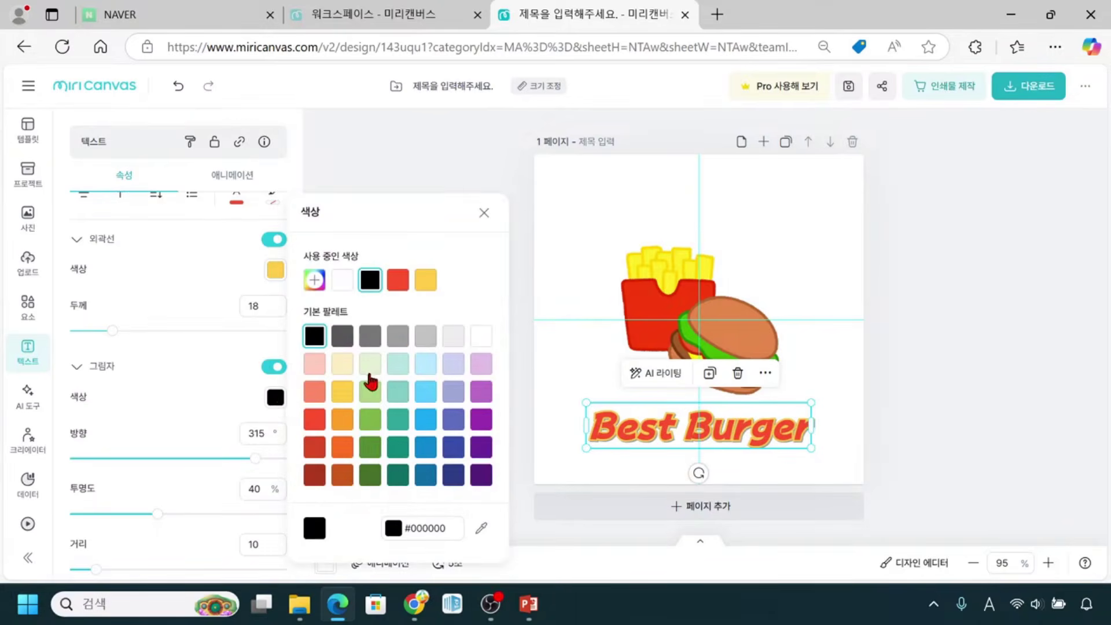
pyautogui.click(345, 372)
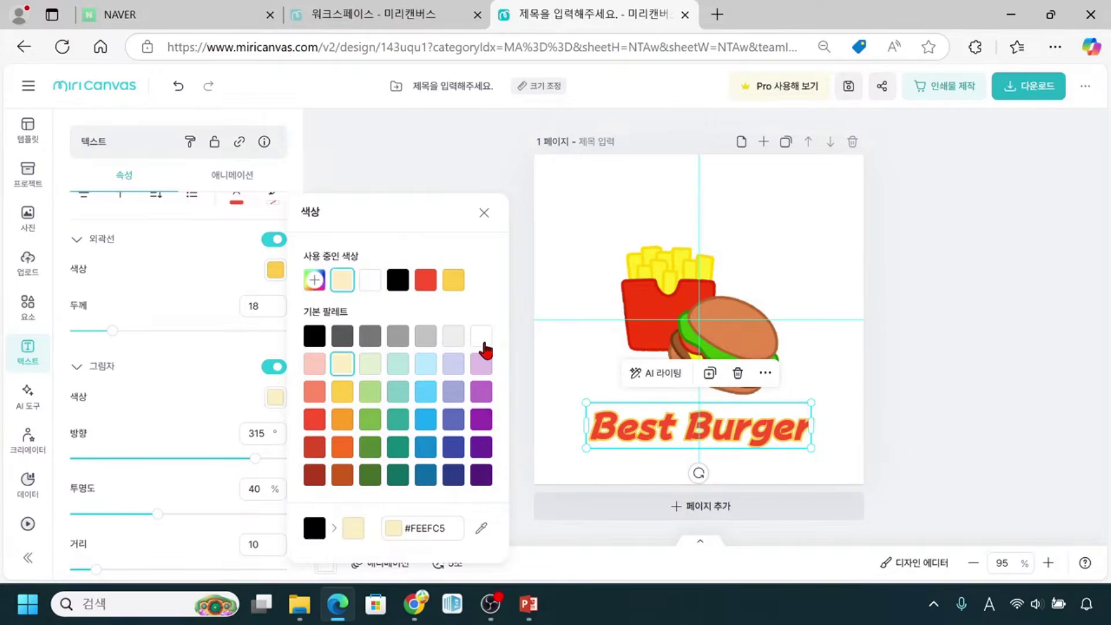
pyautogui.click(484, 343)
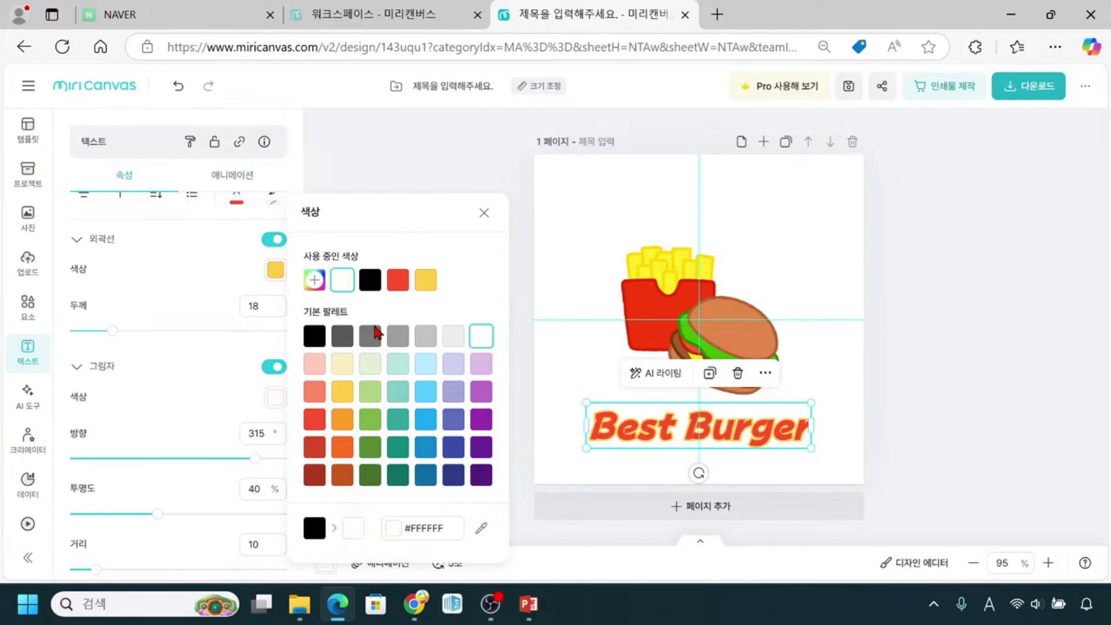
pyautogui.click(339, 341)
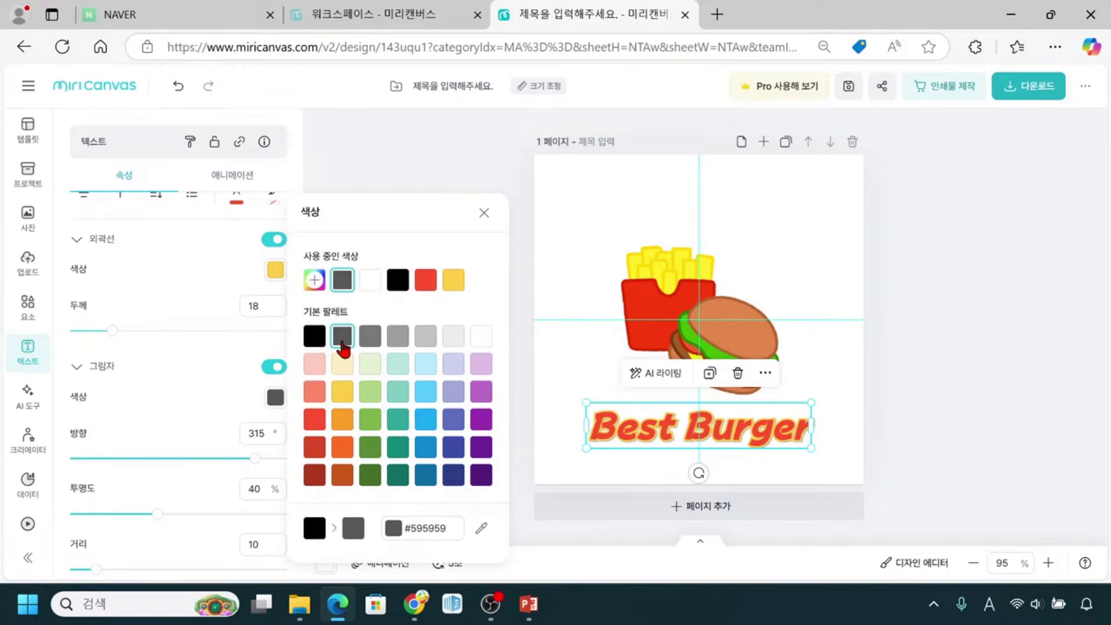
pyautogui.click(343, 346)
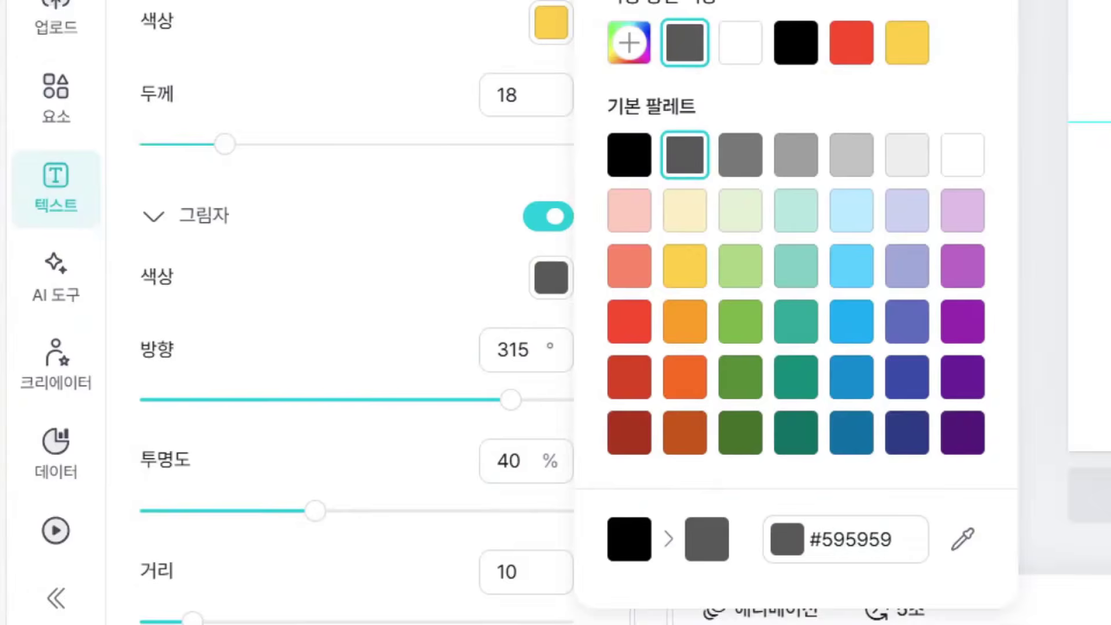
# Swing the shadow direction through several angles, ending at 343°
pyautogui.moveTo(132, 362); pyautogui.dragTo(216, 360)
pyautogui.moveTo(139, 466); pyautogui.dragTo(211, 467)
pyautogui.moveTo(139, 570); pyautogui.dragTo(194, 573)
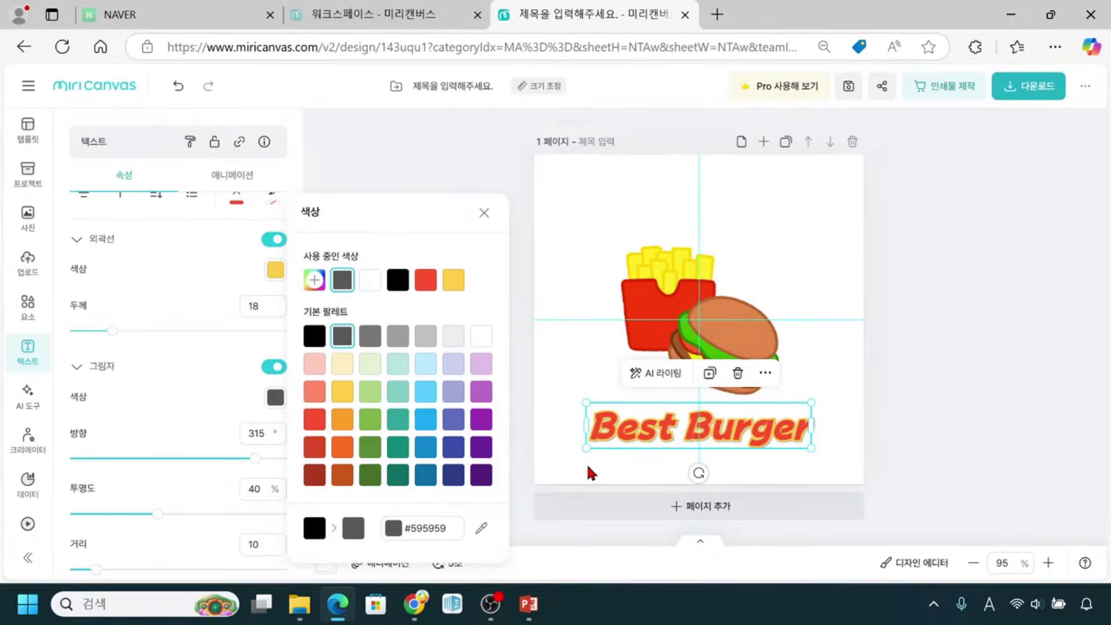
pyautogui.moveTo(251, 461); pyautogui.dragTo(173, 460)
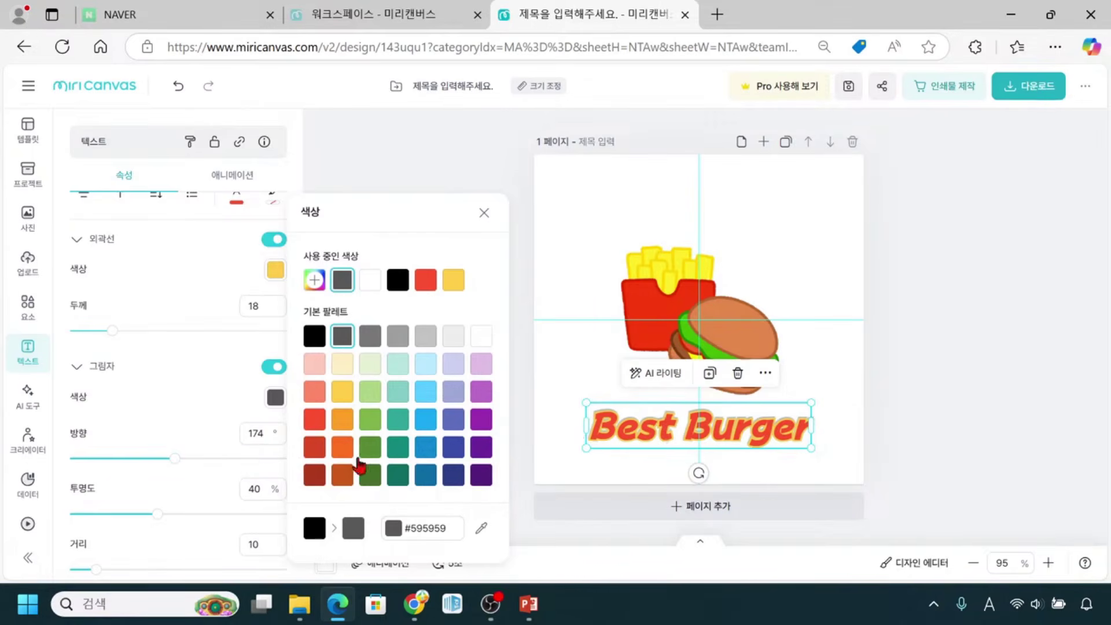
pyautogui.moveTo(174, 458); pyautogui.dragTo(282, 489)
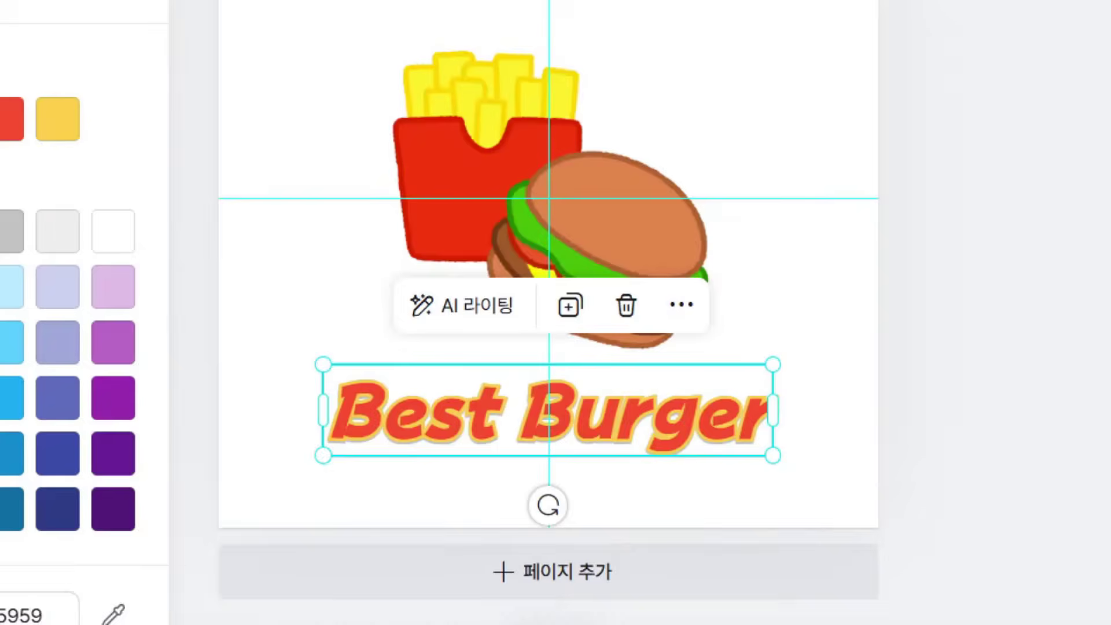
pyautogui.moveTo(352, 447)
pyautogui.mouseDown()
pyautogui.moveTo(358, 475)
pyautogui.moveTo(347, 474)
pyautogui.moveTo(375, 465)
pyautogui.mouseUp()
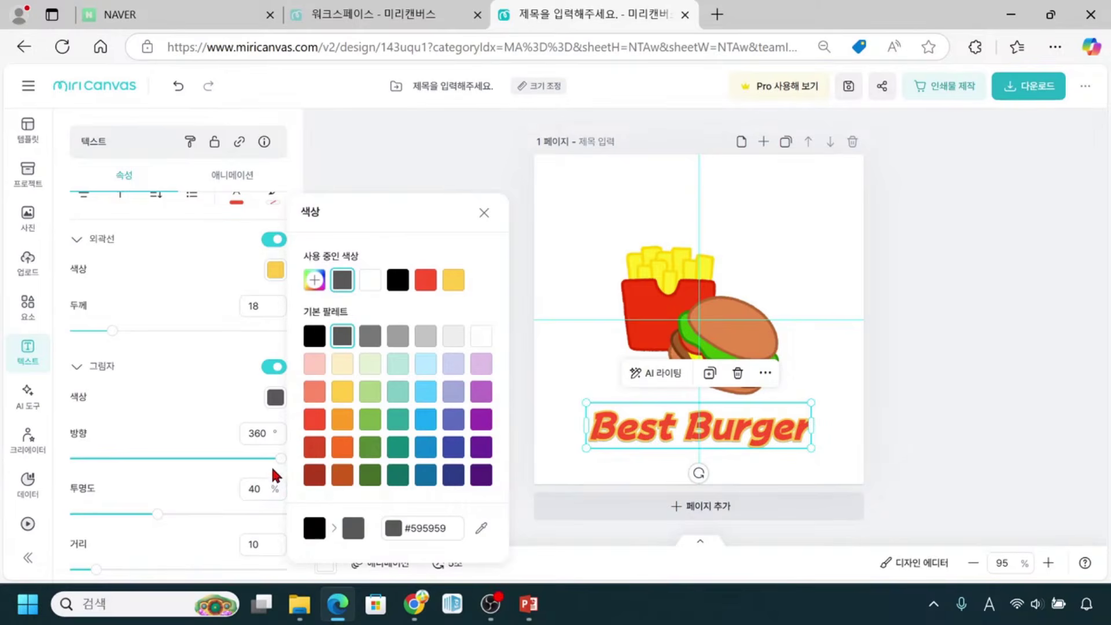
pyautogui.moveTo(275, 459); pyautogui.dragTo(164, 459)
pyautogui.click(729, 451)
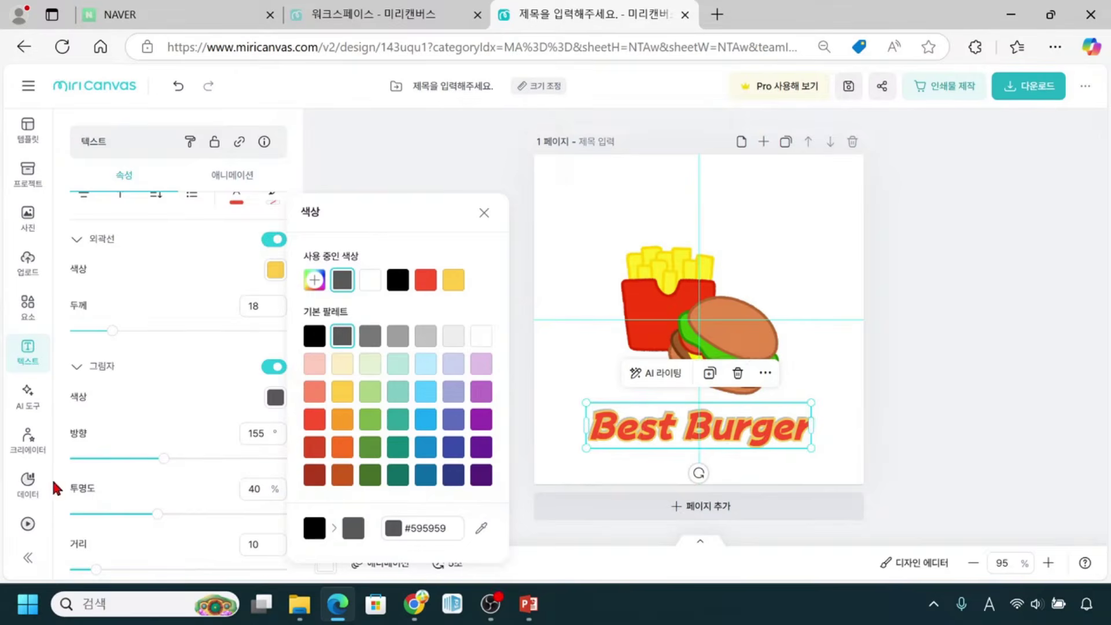
pyautogui.moveTo(163, 459); pyautogui.dragTo(271, 476)
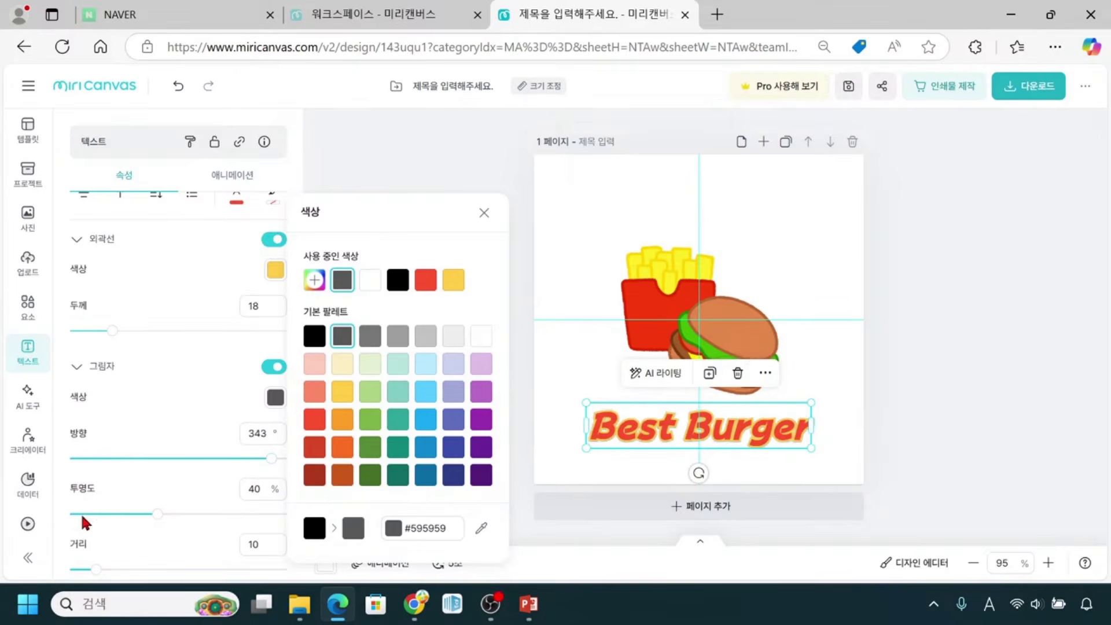
pyautogui.click(661, 449)
pyautogui.click(666, 451)
pyautogui.press('ctrl')
pyautogui.press('ctrl')
# Set the shadow distance to 38
pyautogui.click(484, 213)
pyautogui.scroll(-3, 105, 482)
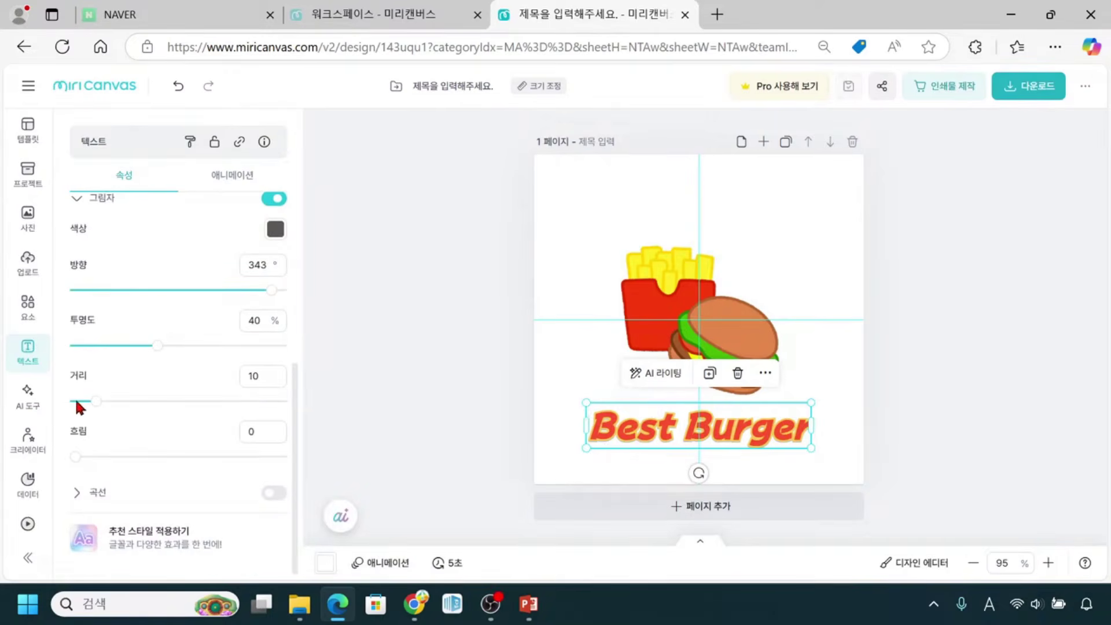
pyautogui.moveTo(94, 400); pyautogui.dragTo(188, 409)
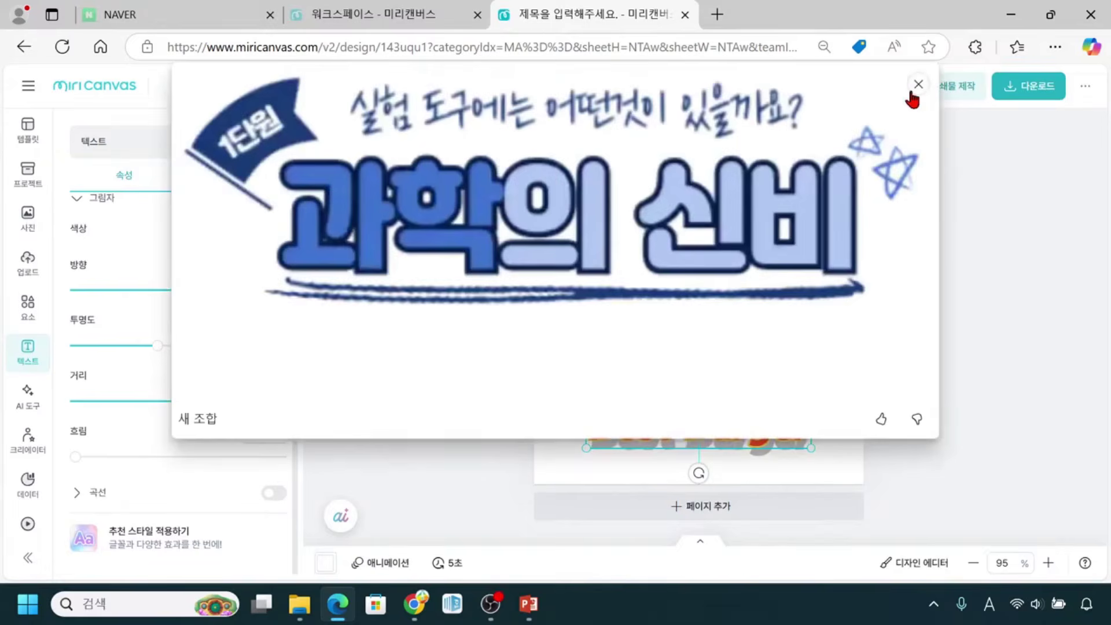
pyautogui.click(915, 90)
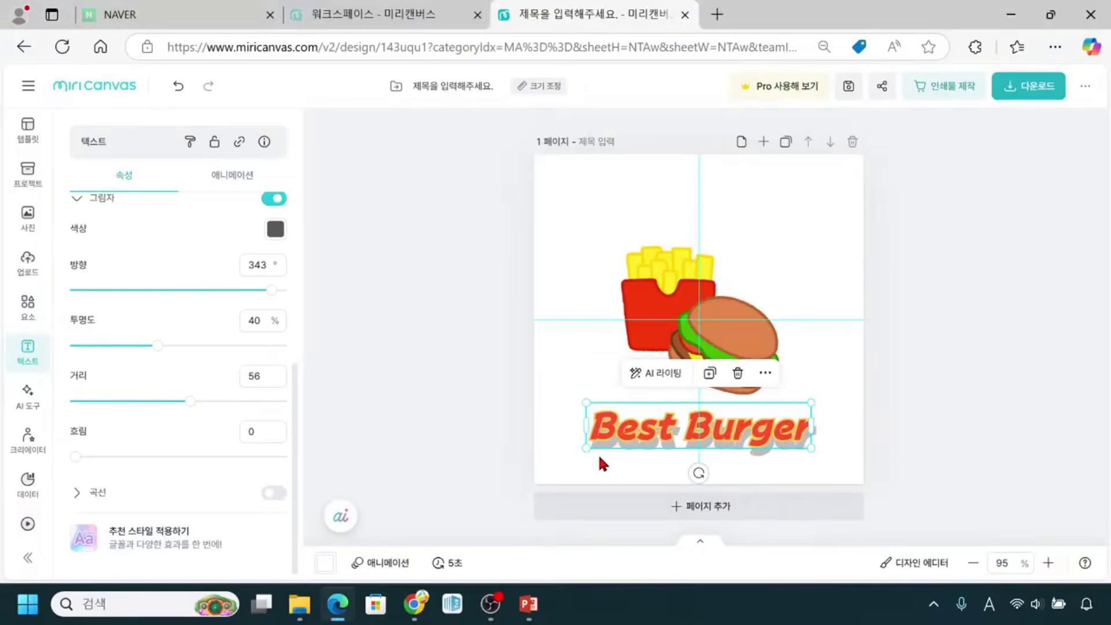
pyautogui.moveTo(188, 402); pyautogui.dragTo(152, 403)
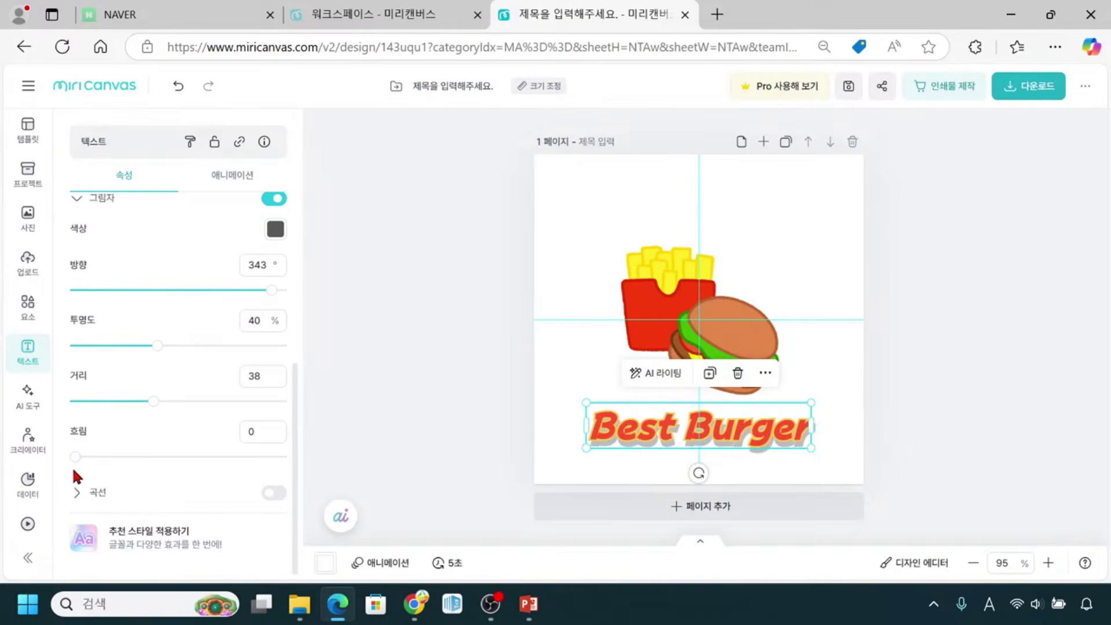
# Try a strong 66 blur on the shadow, then settle on a blur of 25
pyautogui.moveTo(72, 458)
pyautogui.mouseDown()
pyautogui.moveTo(129, 458)
pyautogui.moveTo(70, 458)
pyautogui.mouseUp()
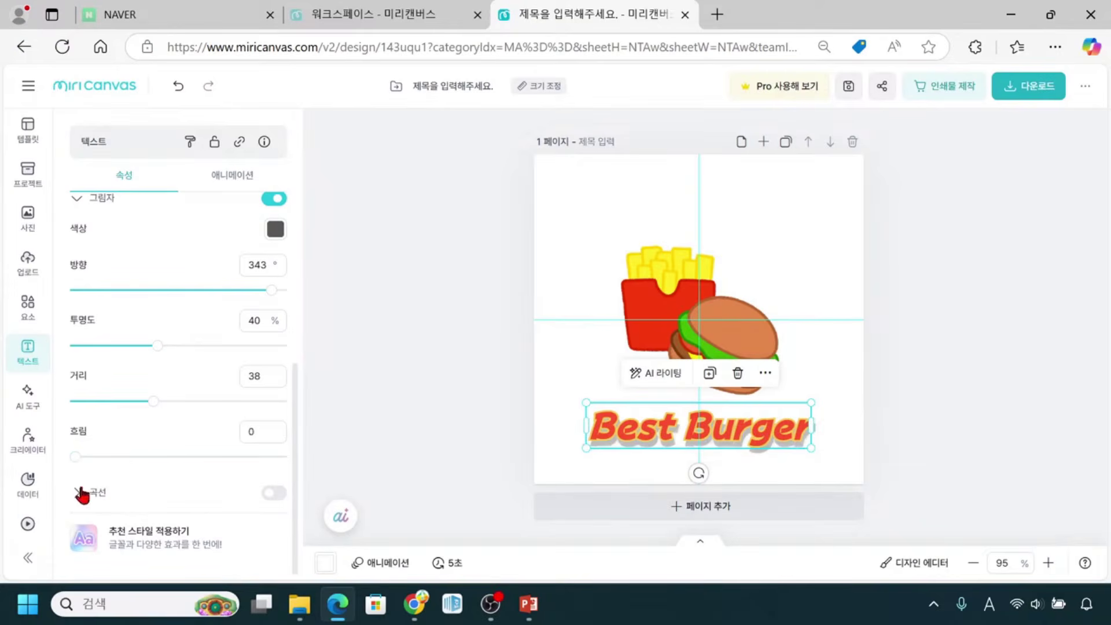
pyautogui.click(631, 449)
pyautogui.moveTo(72, 458); pyautogui.dragTo(212, 481)
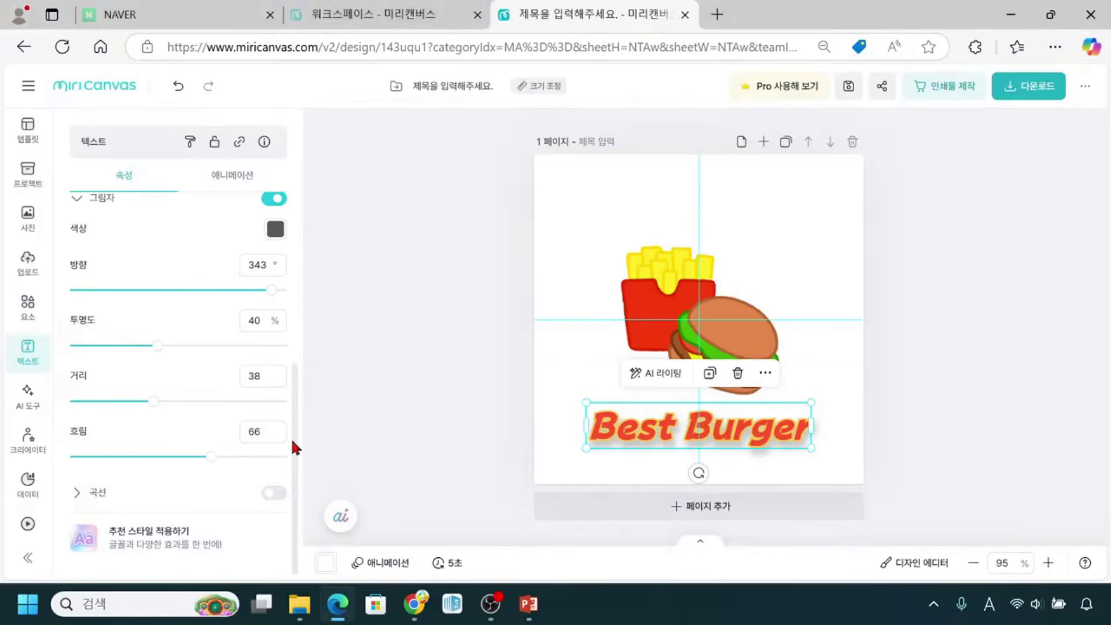
pyautogui.moveTo(212, 457); pyautogui.dragTo(125, 457)
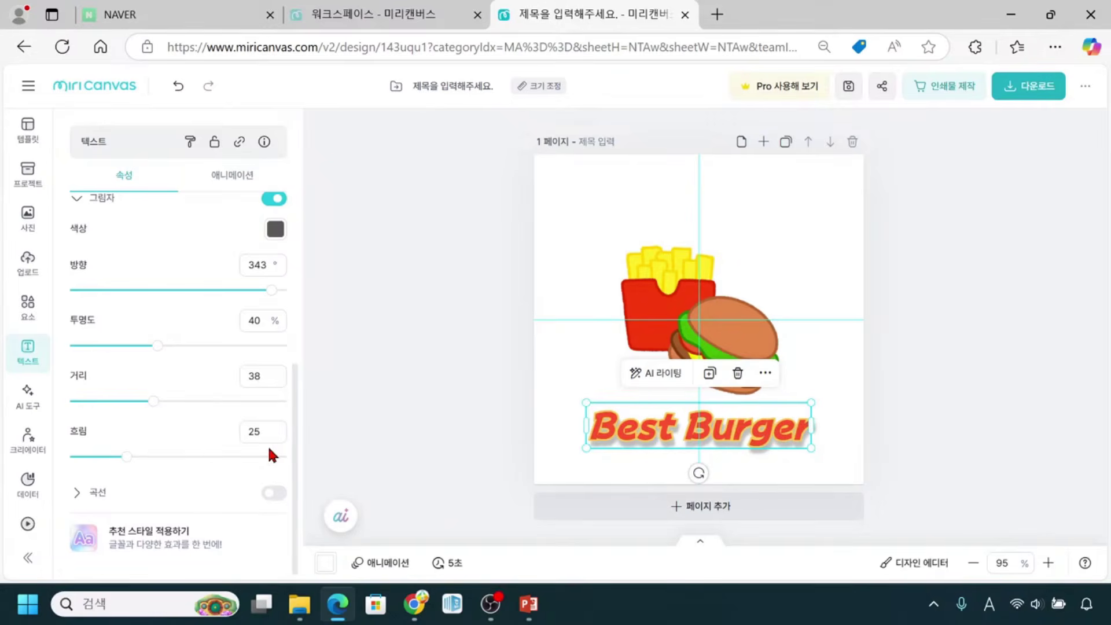
pyautogui.click(94, 493)
# Try both arch styles on 'Best Burger', then straighten it and move it back into the page
pyautogui.click(275, 499)
pyautogui.scroll(-1, 237, 411)
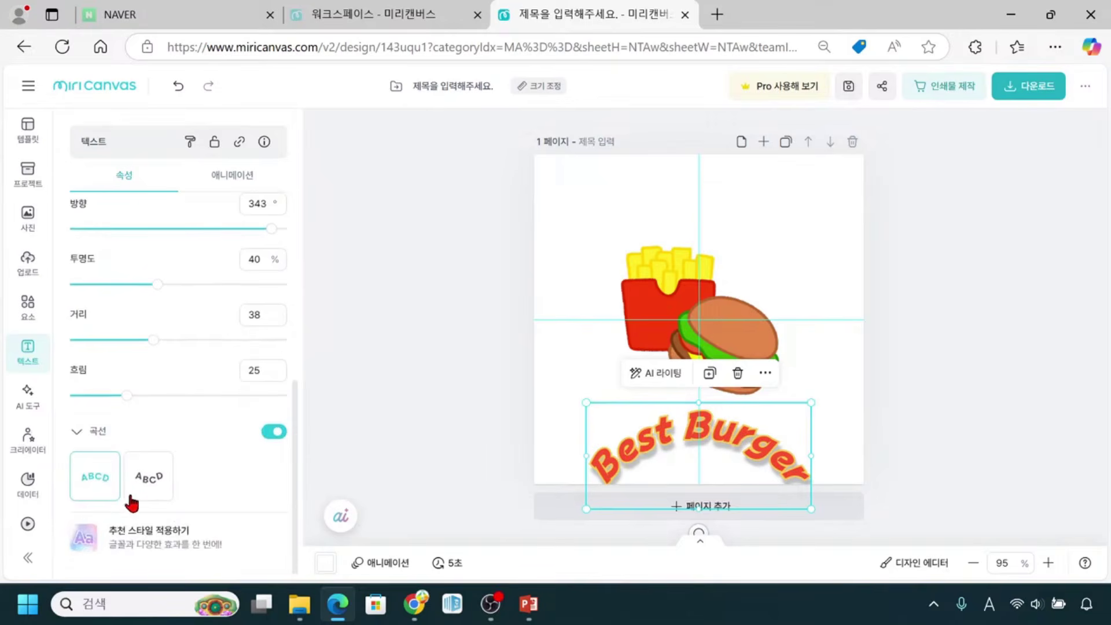
pyautogui.click(145, 490)
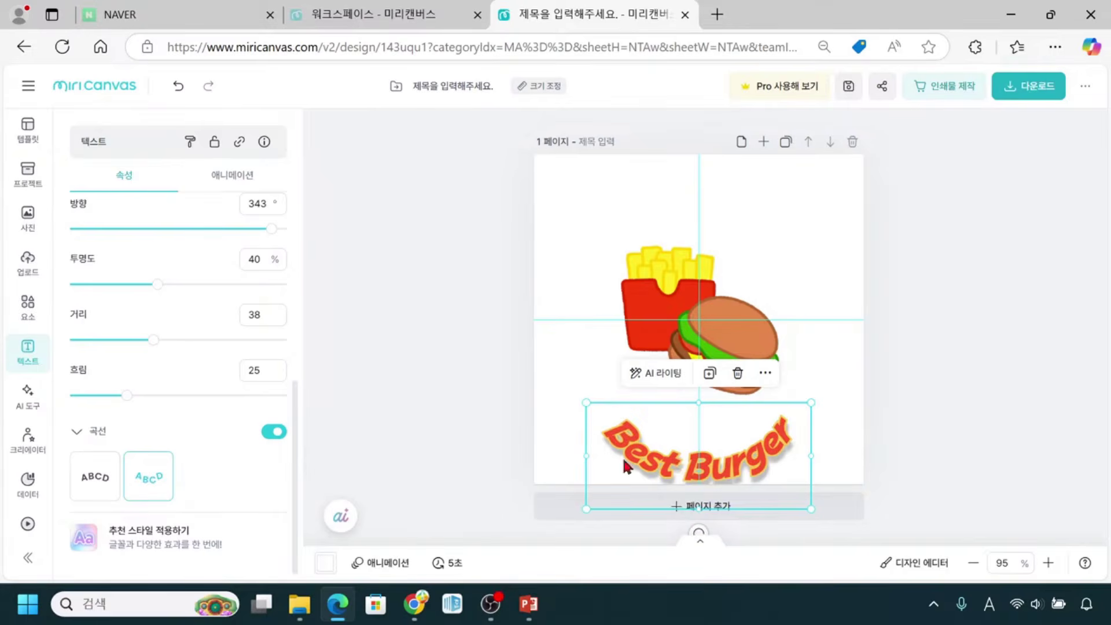
pyautogui.click(276, 439)
pyautogui.moveTo(686, 478); pyautogui.dragTo(694, 435)
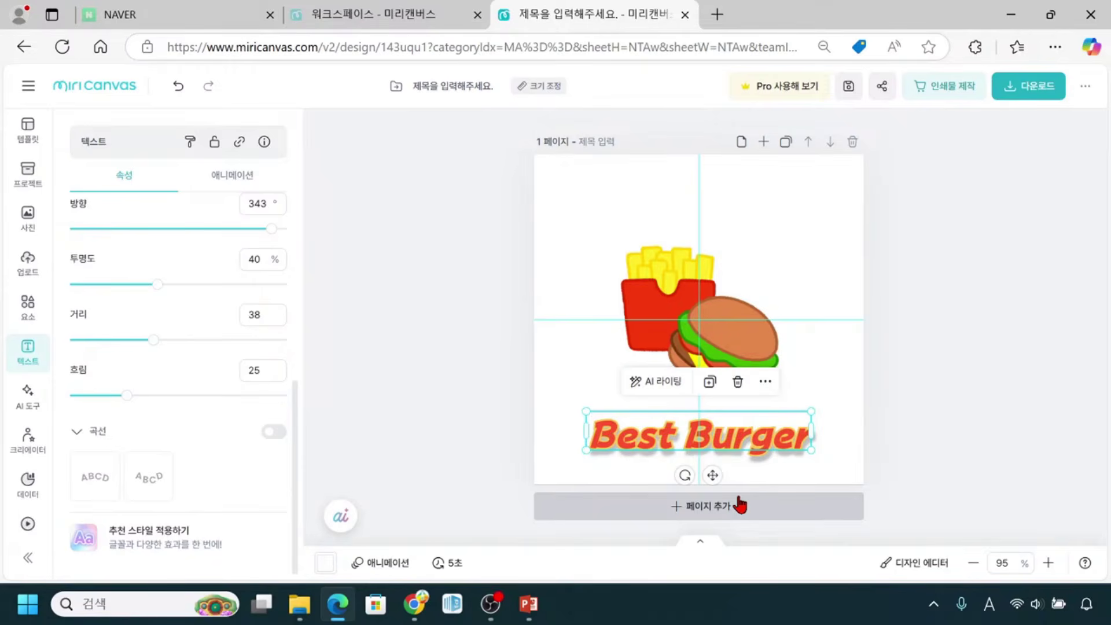
# Nudge the 'Best Burger' title up with Up and Shift+Up, checking its spacing below the illustration
pyautogui.click(889, 374)
pyautogui.click(769, 434)
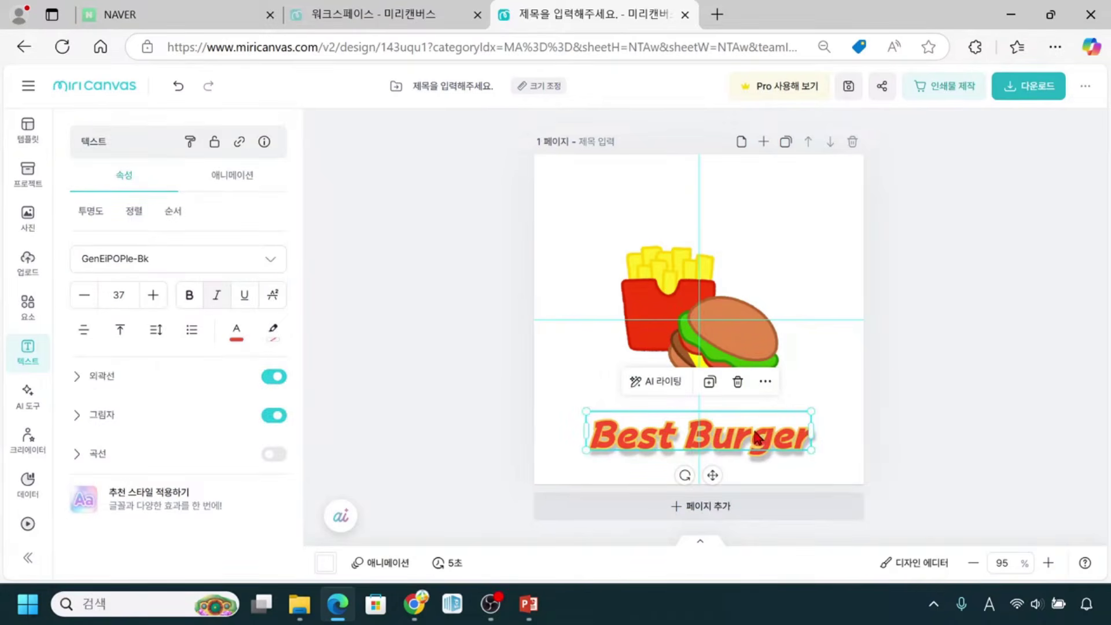
pyautogui.press('Up')
pyautogui.press('Up')
pyautogui.press('Up')
pyautogui.press('Up')
pyautogui.press('Up')
pyautogui.press('Up')
pyautogui.press('Up')
pyautogui.press('Up')
pyautogui.press('Up')
pyautogui.press('Up')
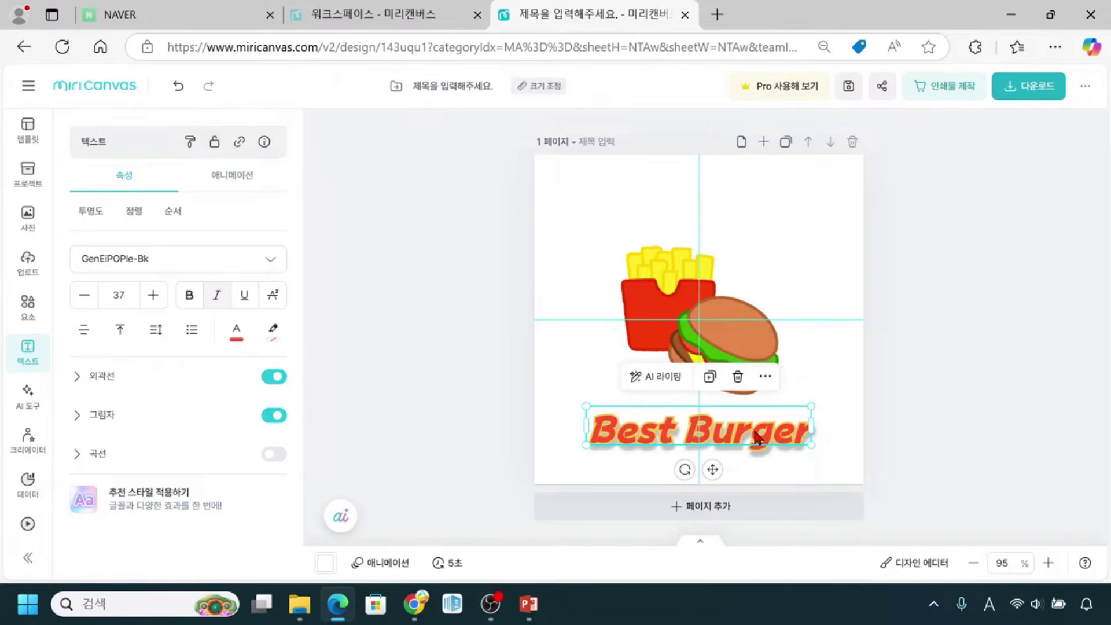
pyautogui.click(912, 388)
pyautogui.click(645, 442)
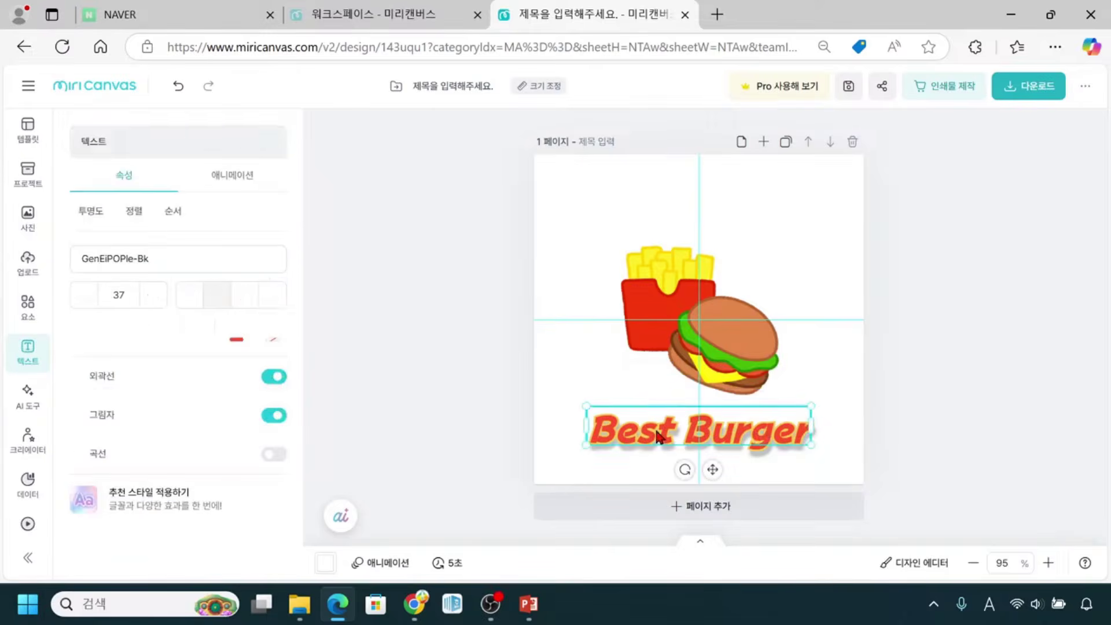
pyautogui.hotkey('shift', 'Up')
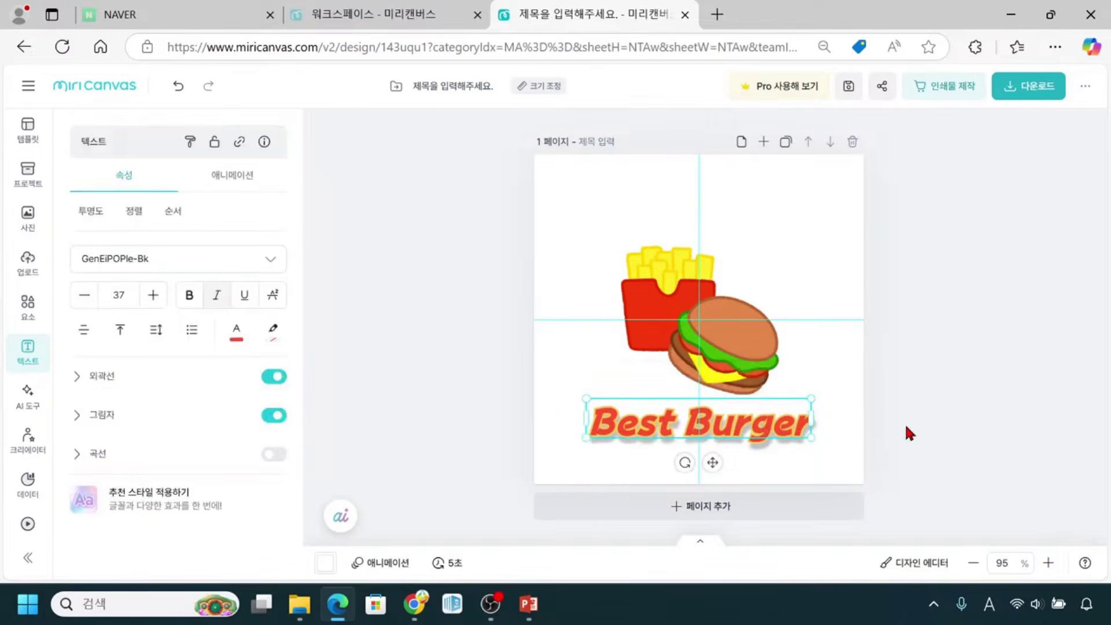
pyautogui.click(907, 433)
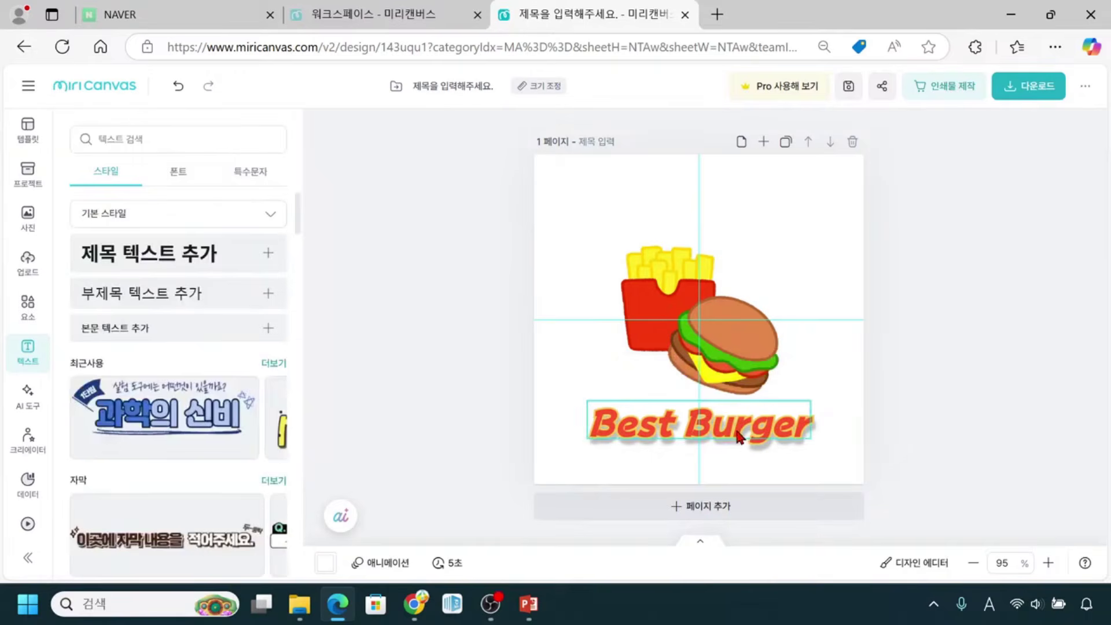
pyautogui.click(696, 336)
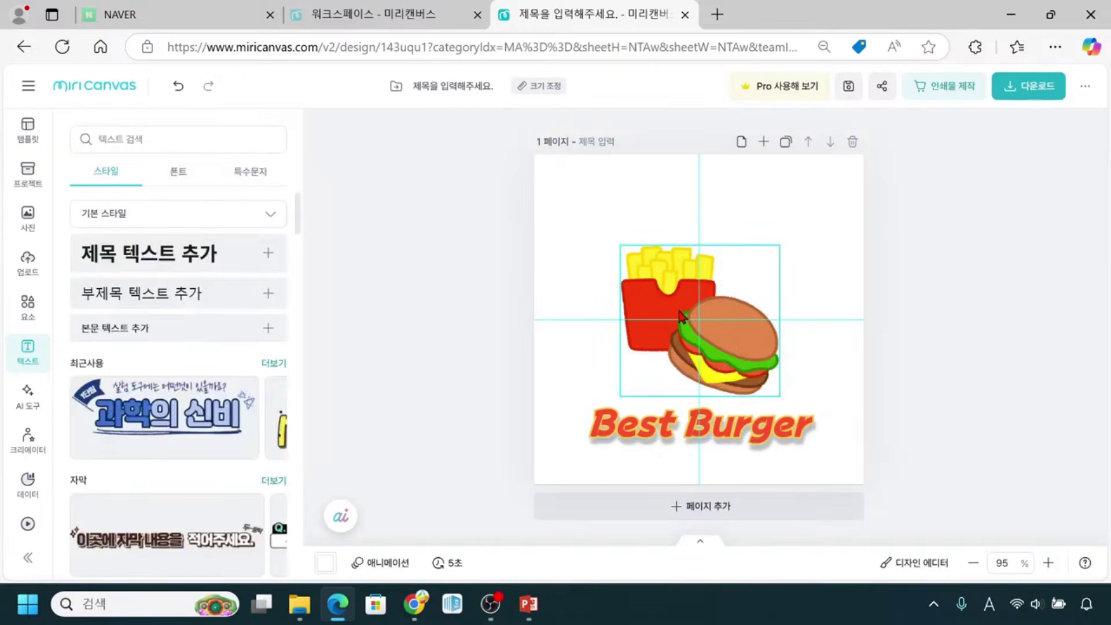
pyautogui.click(658, 440)
pyautogui.moveTo(597, 421)
pyautogui.mouseDown()
pyautogui.moveTo(567, 361)
pyautogui.moveTo(571, 263)
pyautogui.moveTo(623, 219)
pyautogui.moveTo(713, 207)
pyautogui.moveTo(762, 222)
pyautogui.moveTo(813, 265)
pyautogui.moveTo(852, 340)
pyautogui.moveTo(854, 410)
pyautogui.moveTo(794, 461)
pyautogui.moveTo(679, 488)
pyautogui.moveTo(599, 457)
pyautogui.moveTo(591, 435)
pyautogui.mouseUp()
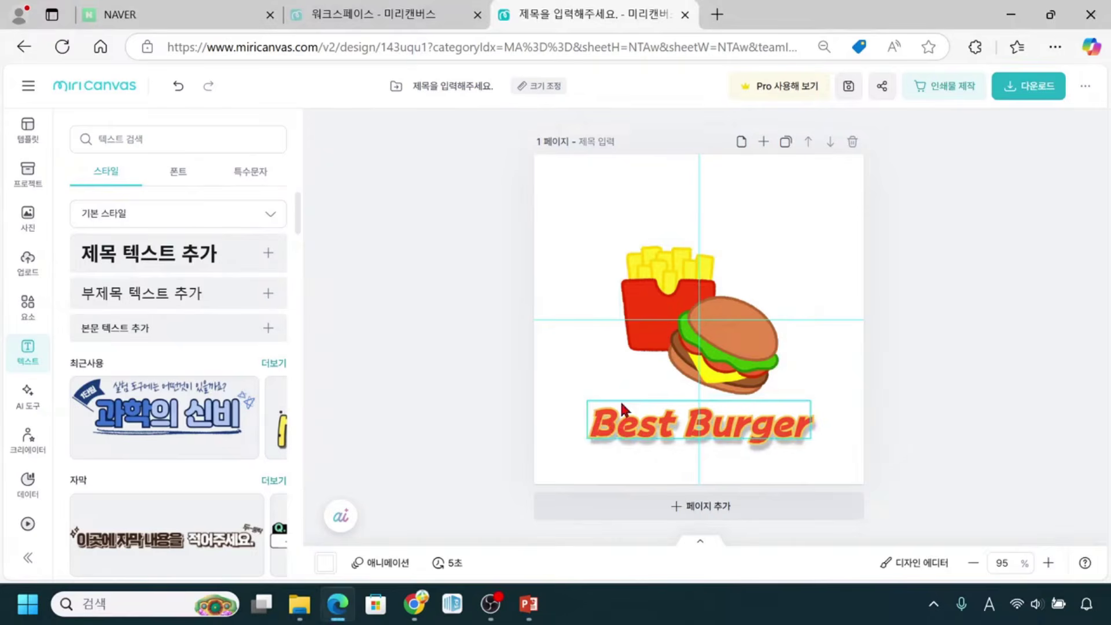
# Clear the hamburger search in the 요소 panel's 도형 tab to list all default shapes
pyautogui.click(24, 323)
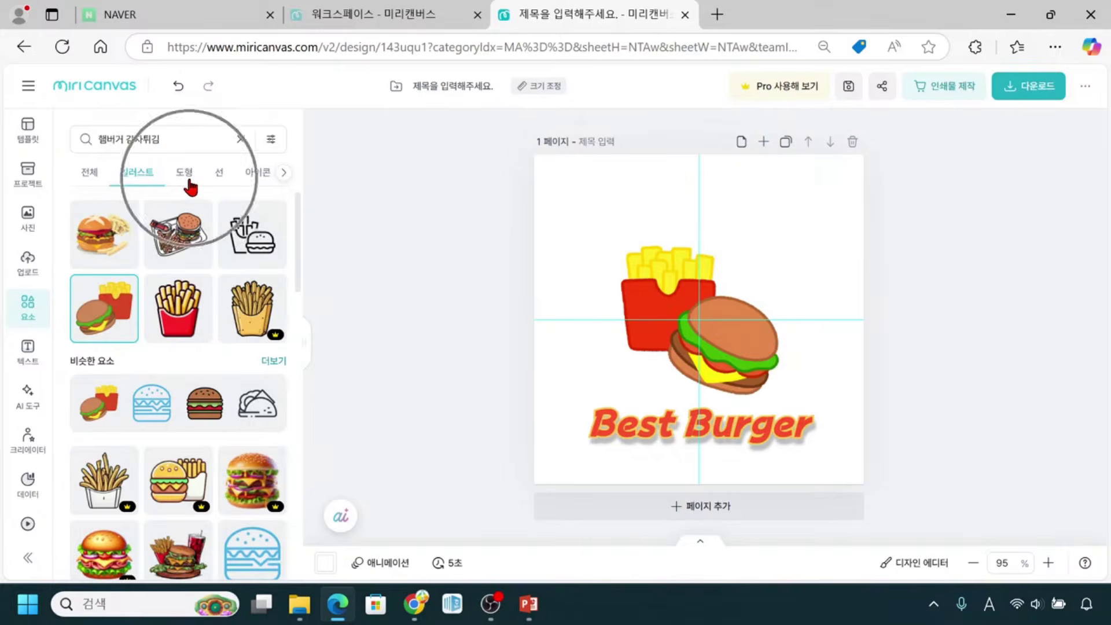
pyautogui.click(190, 184)
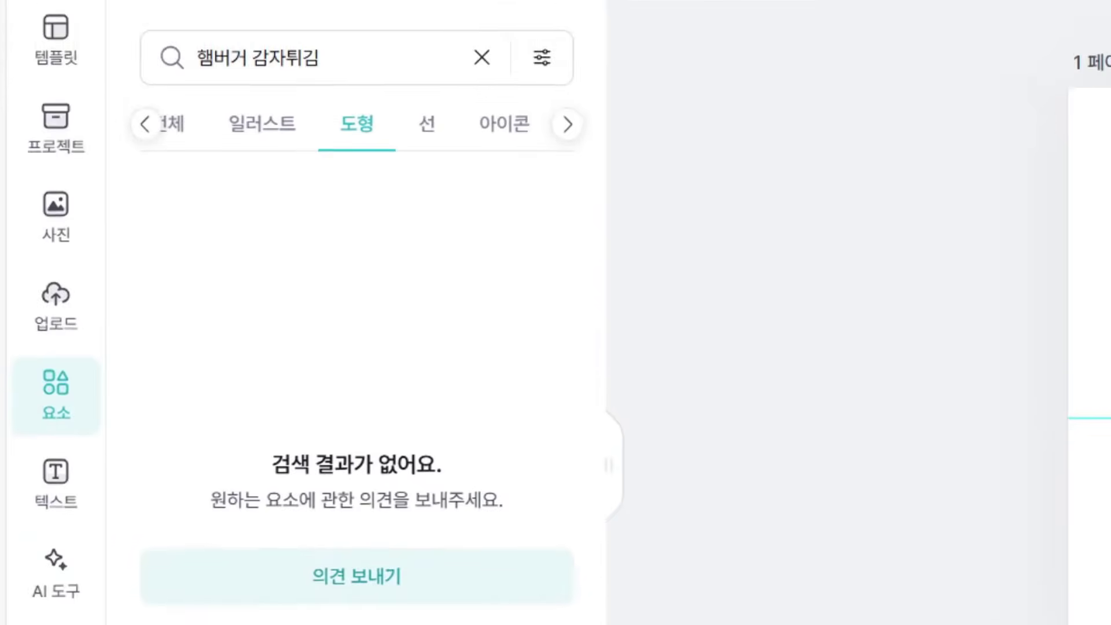
pyautogui.moveTo(193, 104)
pyautogui.mouseDown()
pyautogui.moveTo(310, 99)
pyautogui.moveTo(312, 82)
pyautogui.mouseUp()
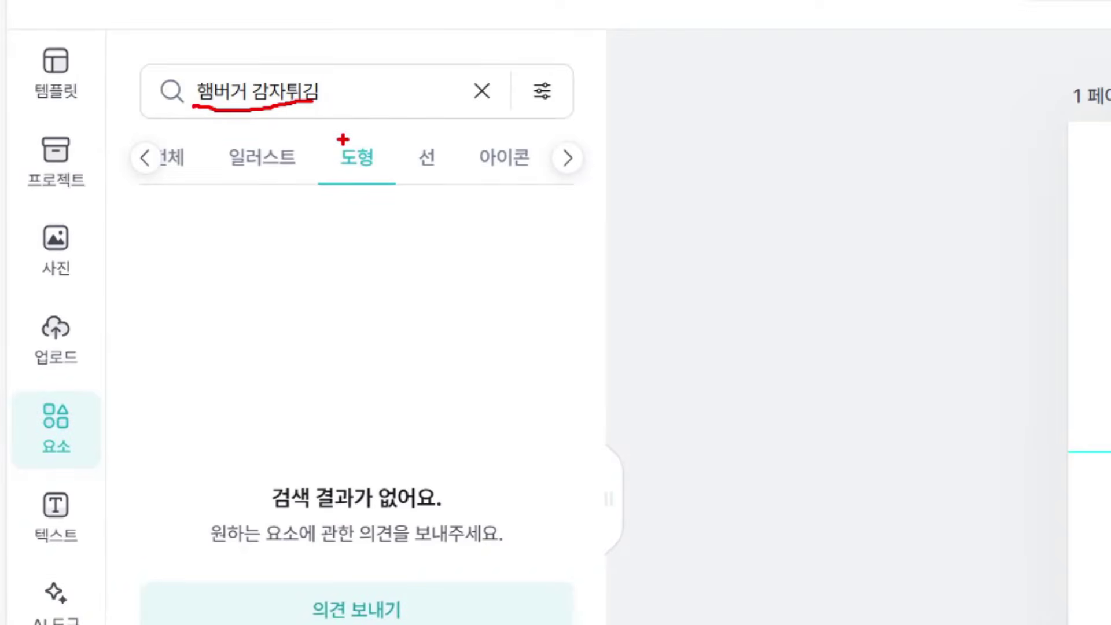
pyautogui.moveTo(463, 74); pyautogui.dragTo(507, 115)
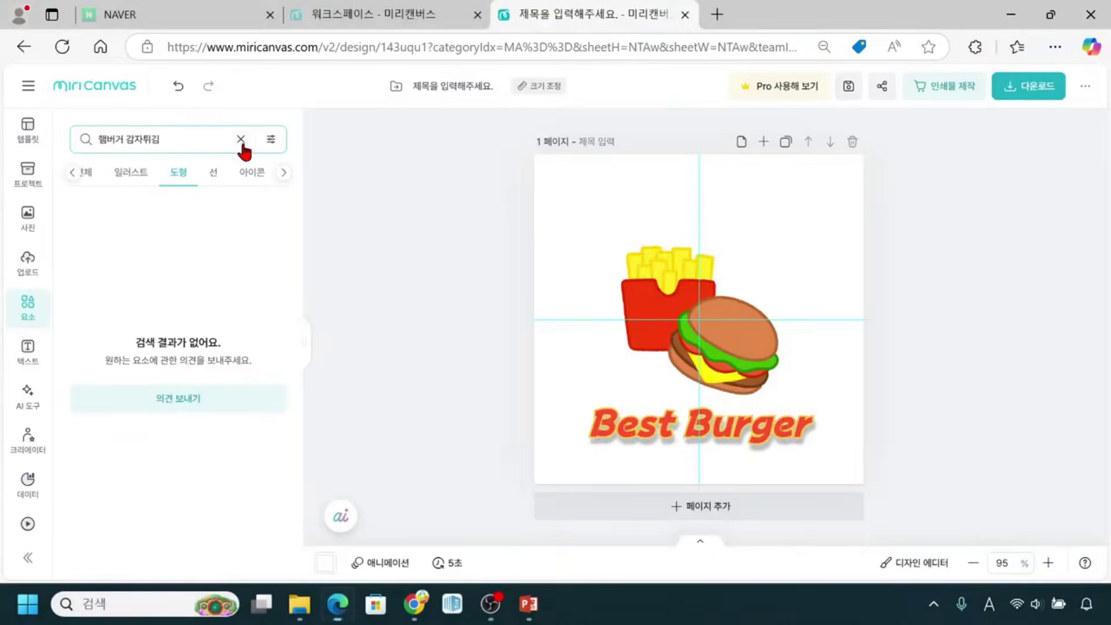
pyautogui.click(482, 91)
pyautogui.click(189, 182)
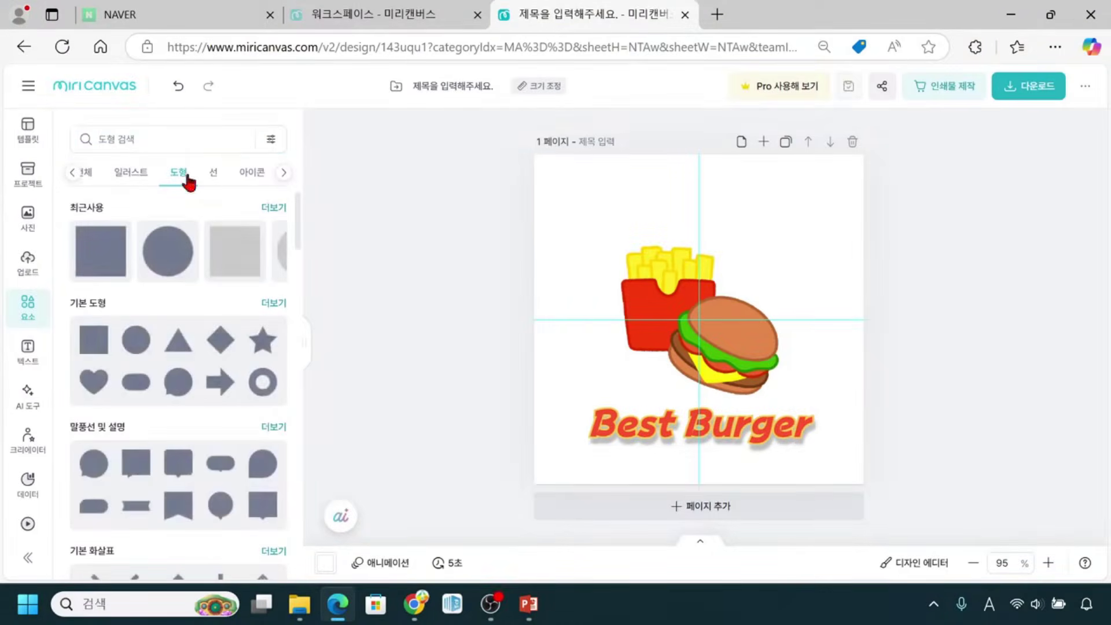
# Widen the elements panel and insert the 기본 도형 circle, centred on the page
pyautogui.moveTo(304, 344); pyautogui.dragTo(408, 414)
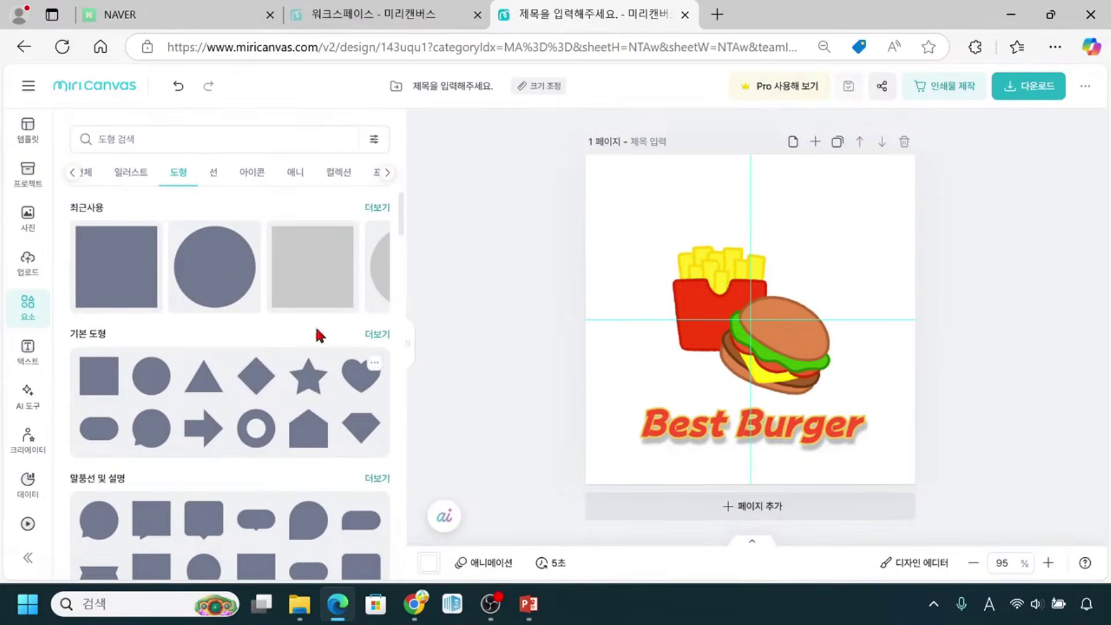
pyautogui.press('ctrl')
pyautogui.moveTo(89, 382)
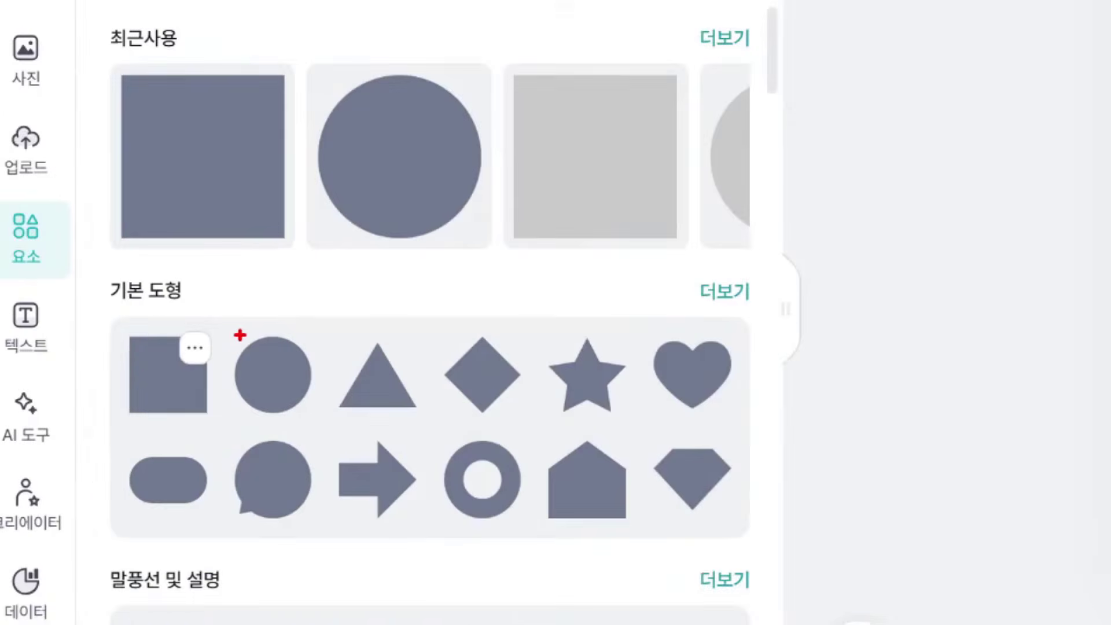
pyautogui.moveTo(228, 328)
pyautogui.mouseDown()
pyautogui.moveTo(263, 383)
pyautogui.moveTo(322, 418)
pyautogui.mouseUp()
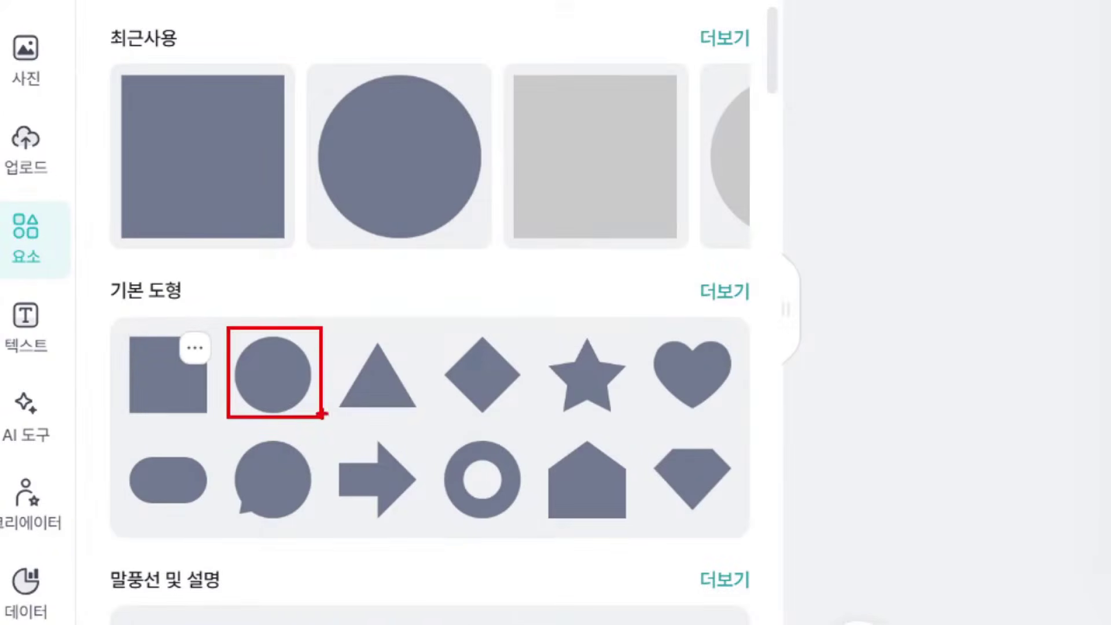
pyautogui.moveTo(333, 279); pyautogui.dragTo(291, 331)
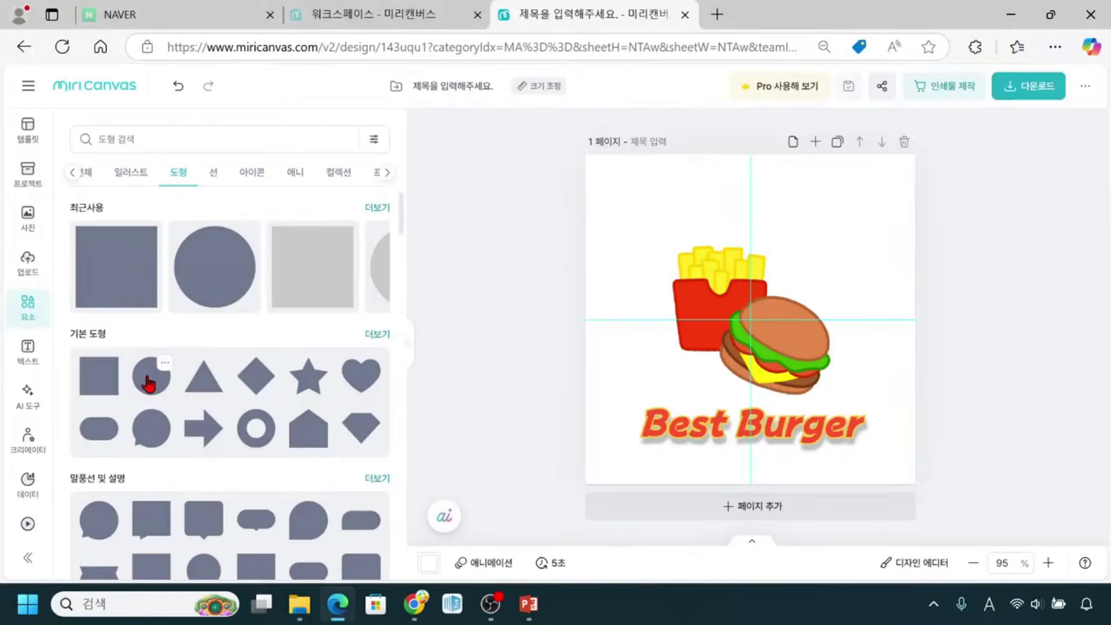
pyautogui.click(267, 391)
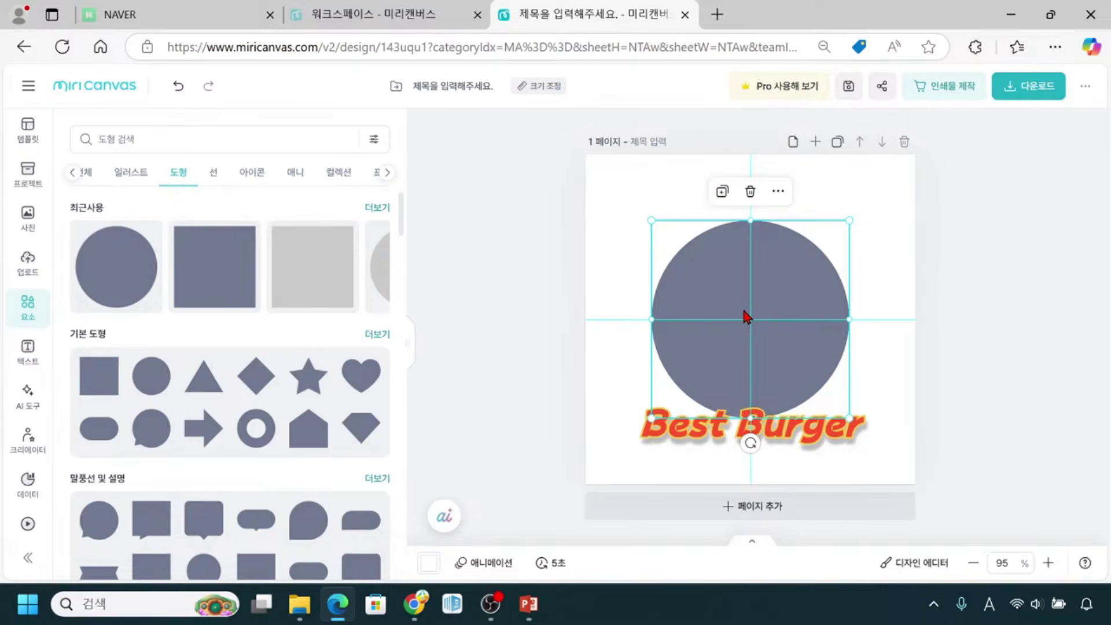
# Select the grey circle on the canvas to bring up its 속성 settings
pyautogui.click(754, 314)
pyautogui.click(725, 375)
pyautogui.click(771, 314)
pyautogui.click(770, 290)
pyautogui.click(770, 291)
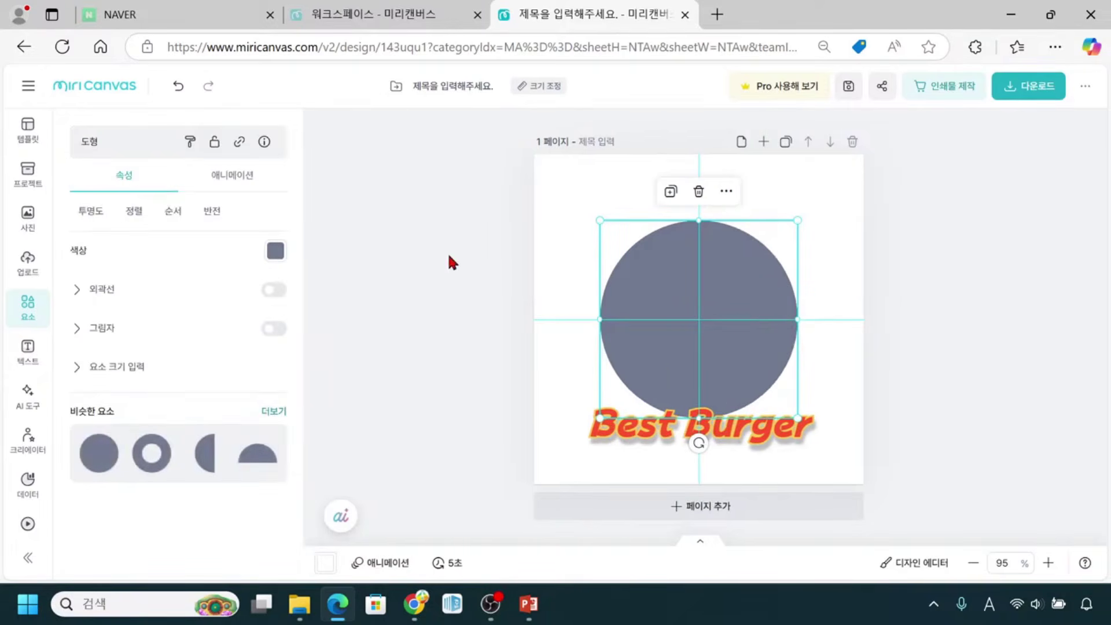
# Adjust the circle's property options, keeping a solid grey fill with outline and shadow off
pyautogui.click(74, 158)
pyautogui.click(74, 157)
pyautogui.click(74, 156)
pyautogui.click(74, 173)
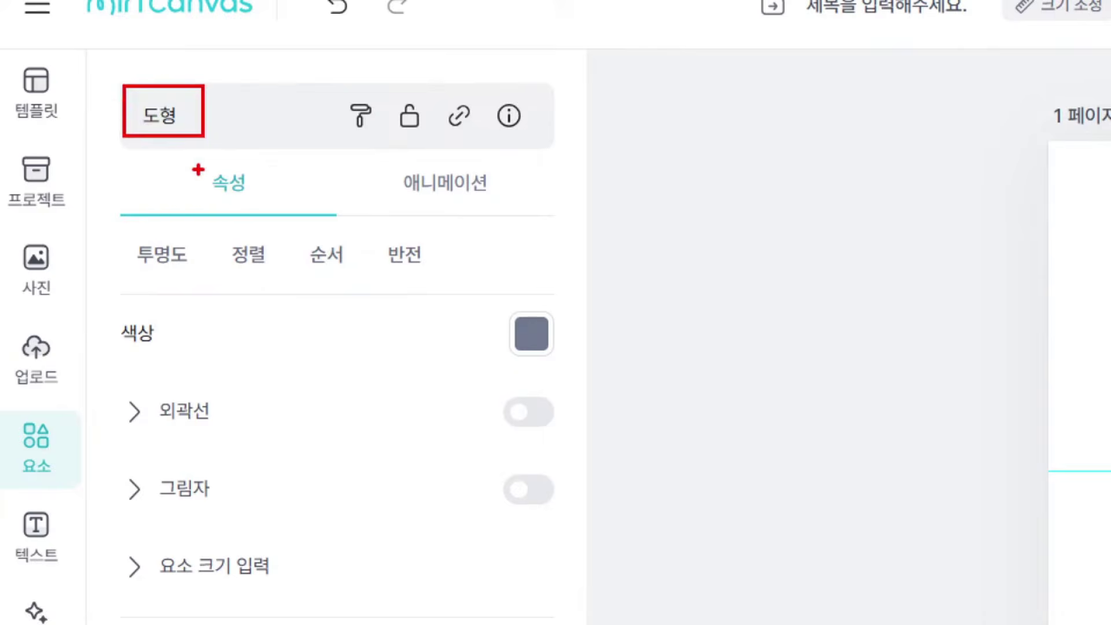
pyautogui.moveTo(226, 265)
pyautogui.mouseDown()
pyautogui.moveTo(296, 276)
pyautogui.moveTo(413, 267)
pyautogui.mouseUp()
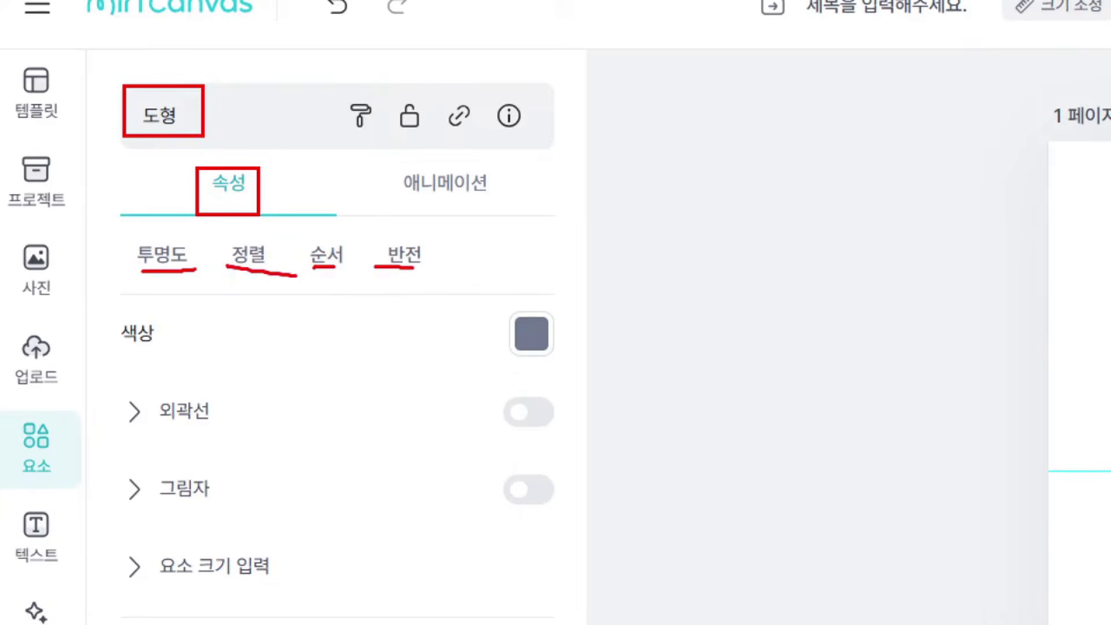
pyautogui.moveTo(128, 235); pyautogui.dragTo(196, 270)
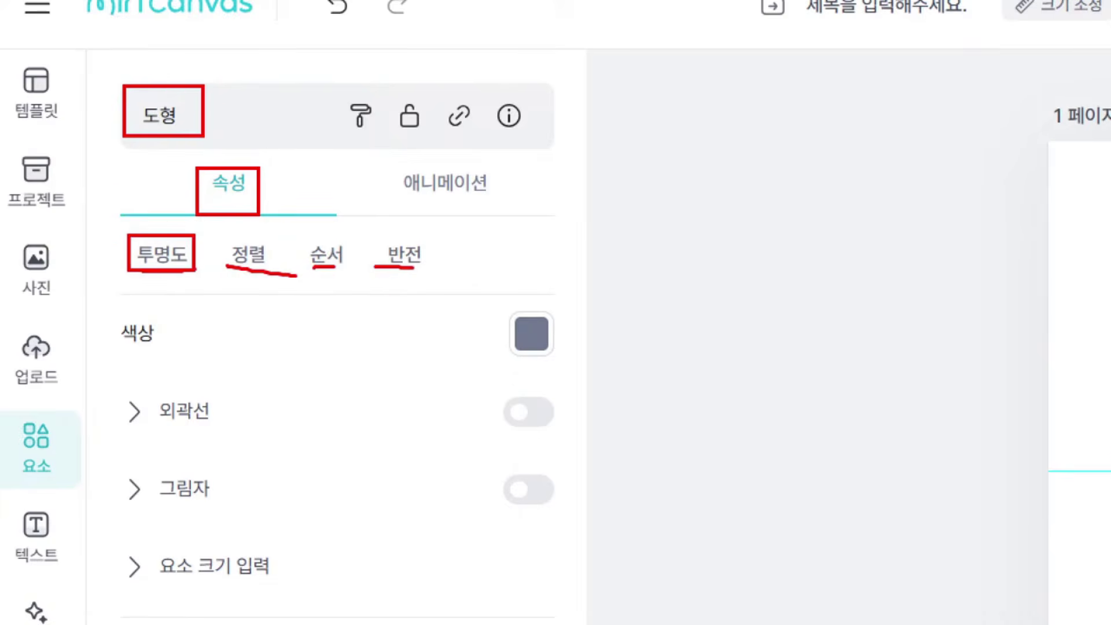
pyautogui.moveTo(222, 233); pyautogui.dragTo(281, 267)
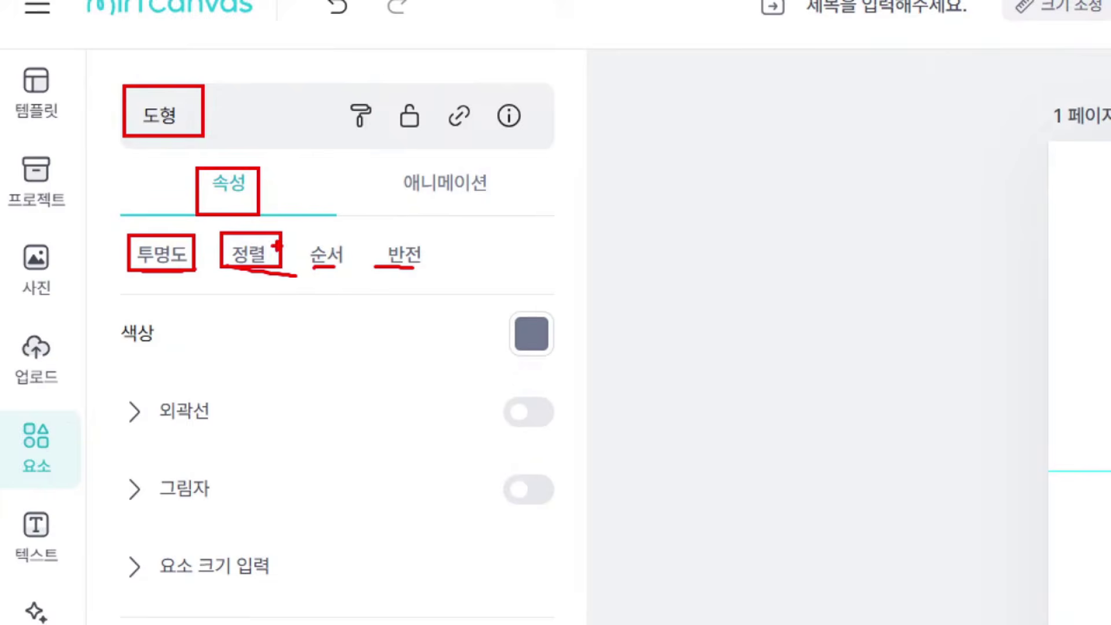
pyautogui.moveTo(307, 233)
pyautogui.mouseDown()
pyautogui.moveTo(346, 231)
pyautogui.moveTo(307, 269)
pyautogui.mouseUp()
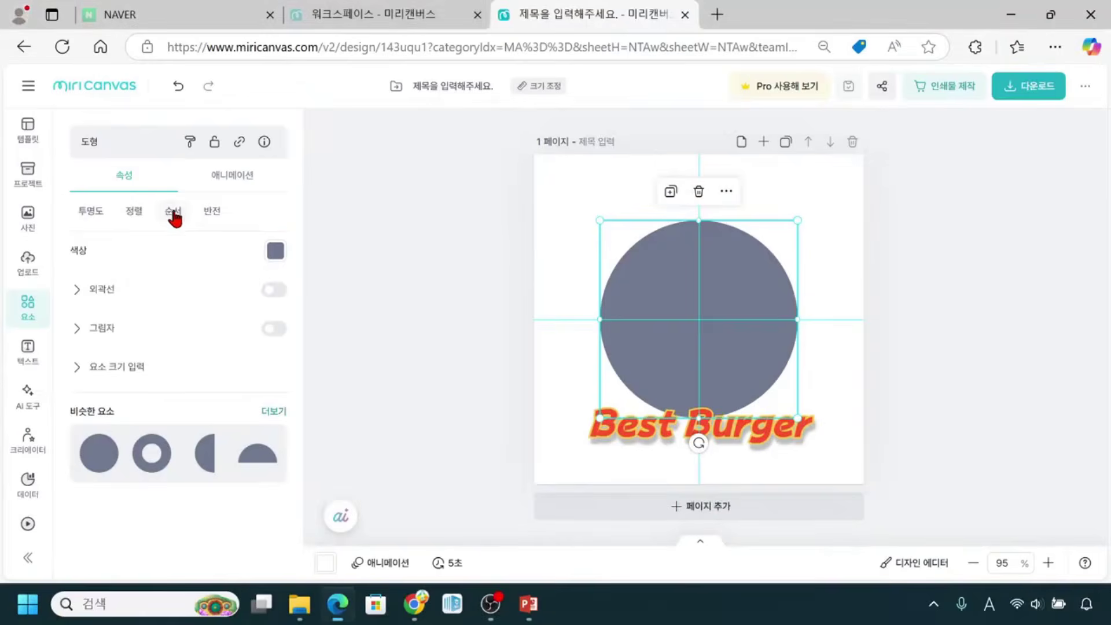
# Send the grey circle to the back with 순서 > 맨 뒤로, behind the illustration
pyautogui.click(173, 216)
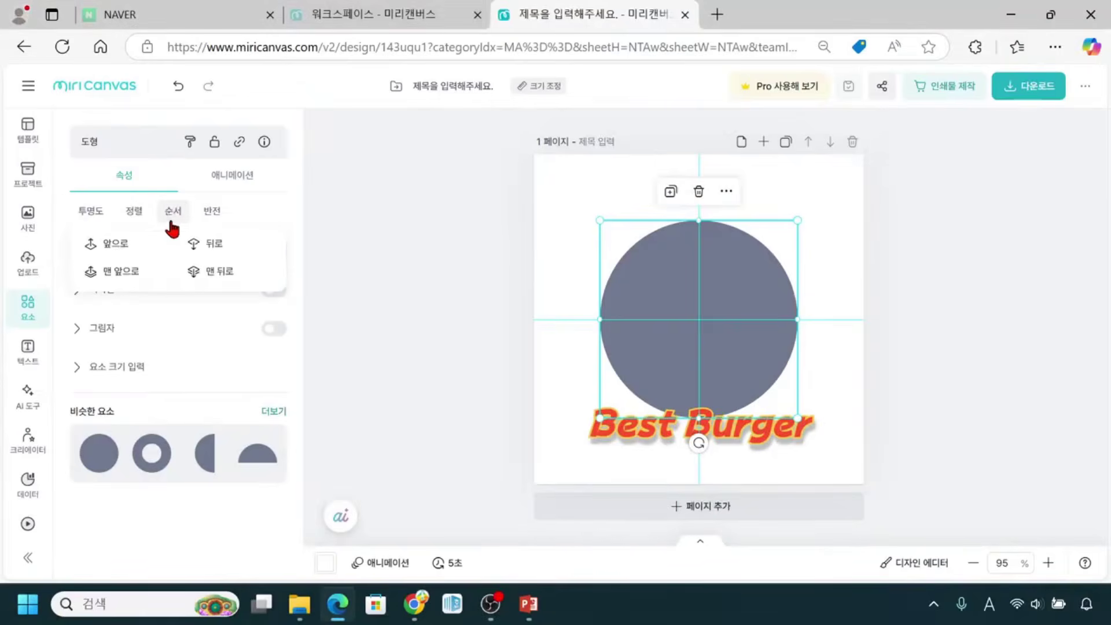
pyautogui.click(727, 323)
pyautogui.click(206, 280)
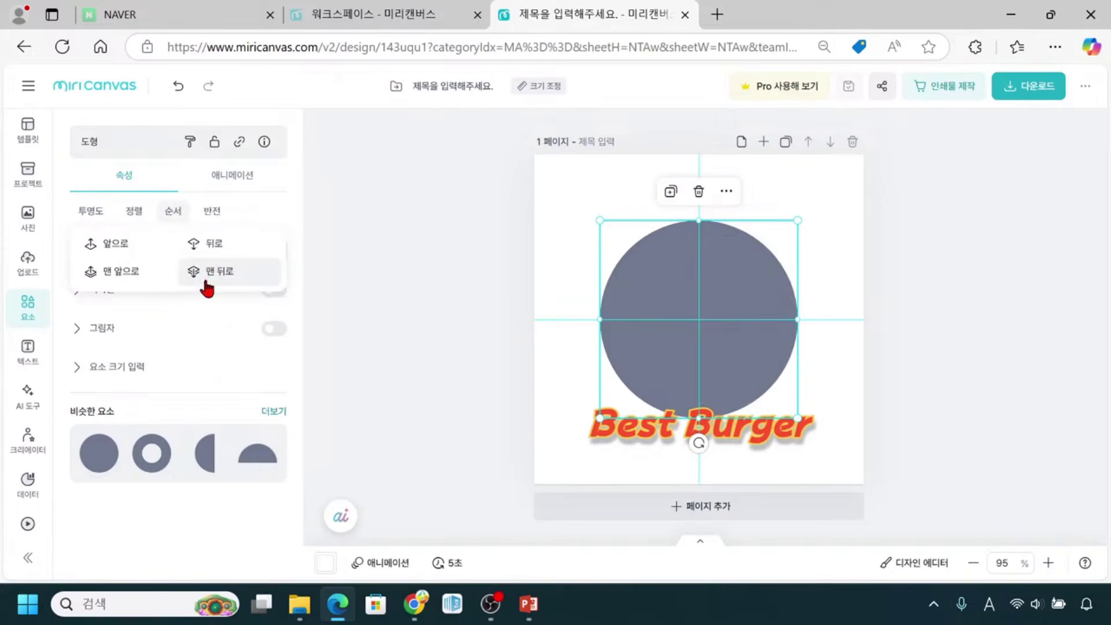
pyautogui.click(206, 281)
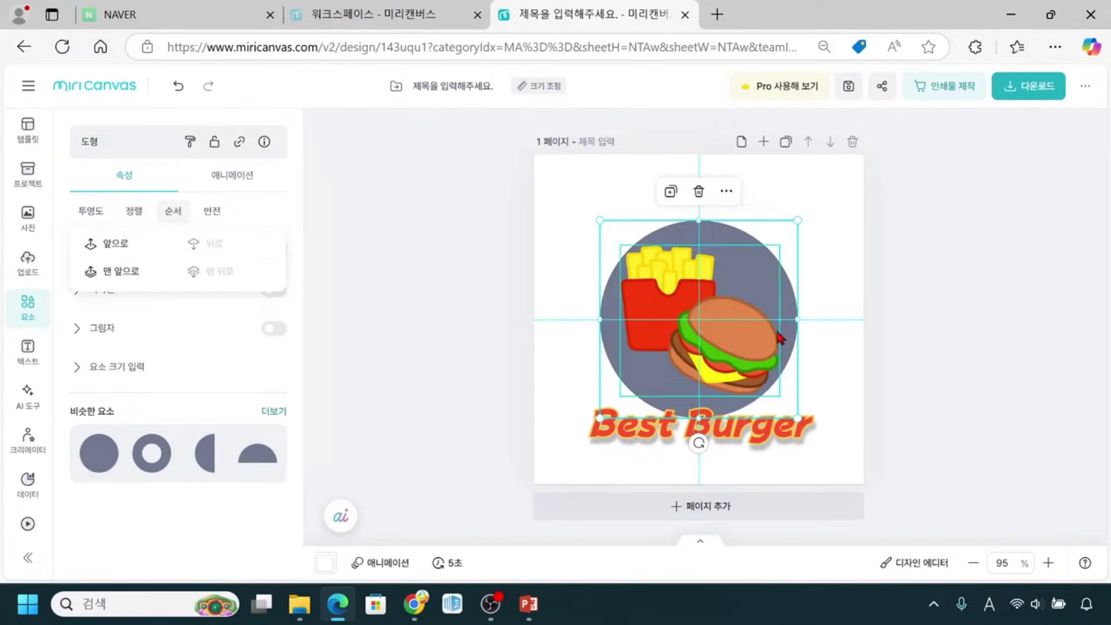
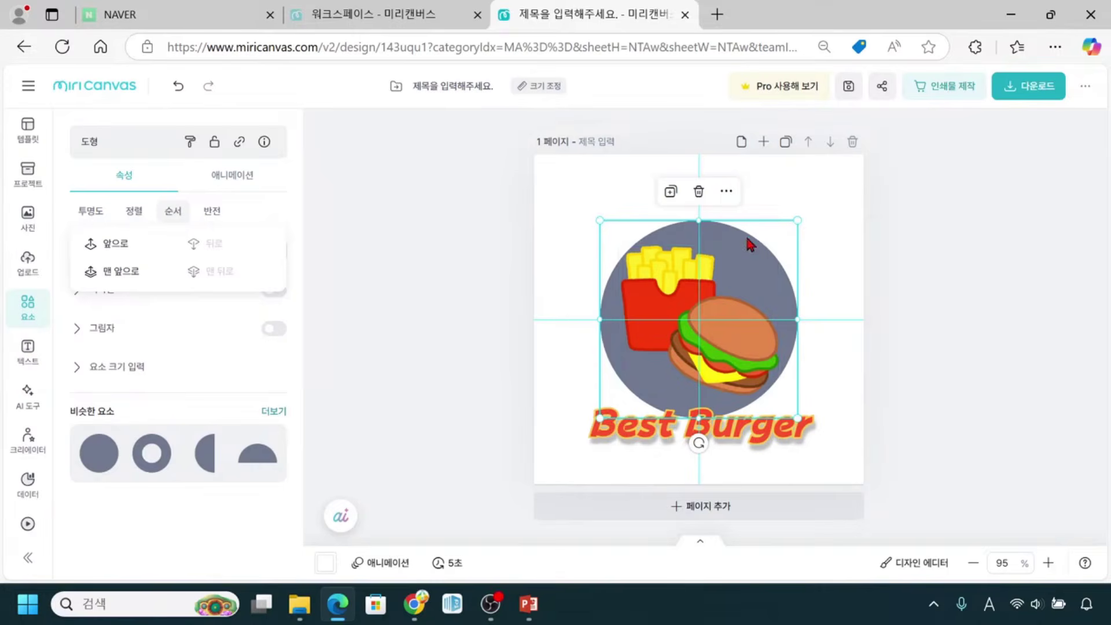
# Drag the grey circle's top-right handle outward until it measures 344 × 344 px
pyautogui.click(730, 240)
pyautogui.press('ctrl')
pyautogui.press('ctrl')
pyautogui.press('ctrl')
pyautogui.moveTo(798, 222); pyautogui.dragTo(832, 198)
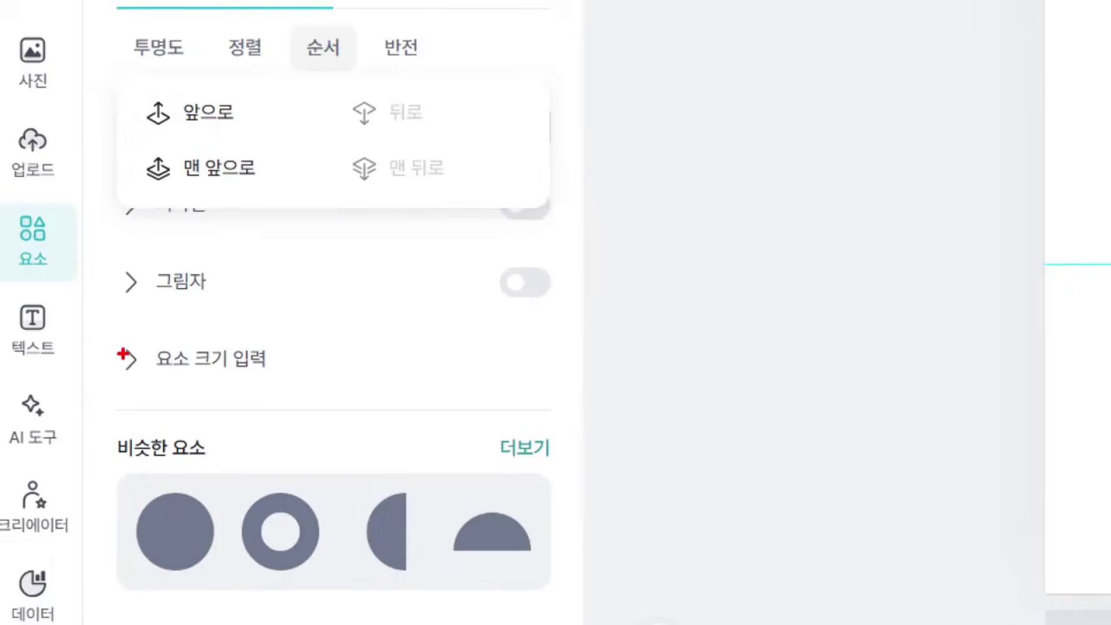
pyautogui.moveTo(128, 368); pyautogui.dragTo(294, 394)
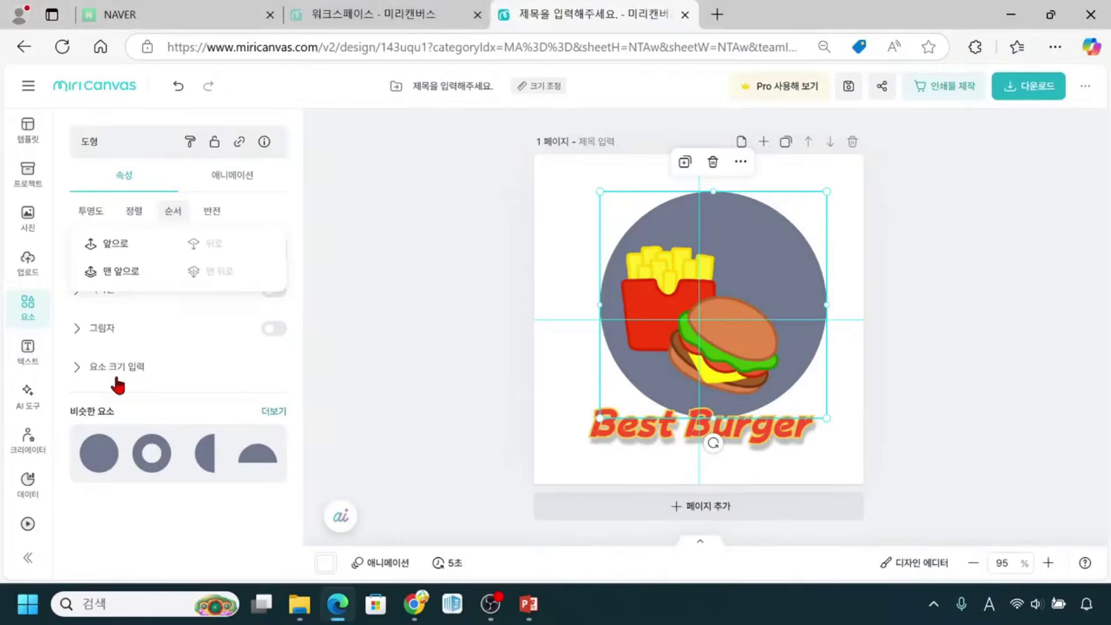
# In 요소 크기 입력, unlock proportions and set the circle's width and height to 350 px
pyautogui.click(93, 368)
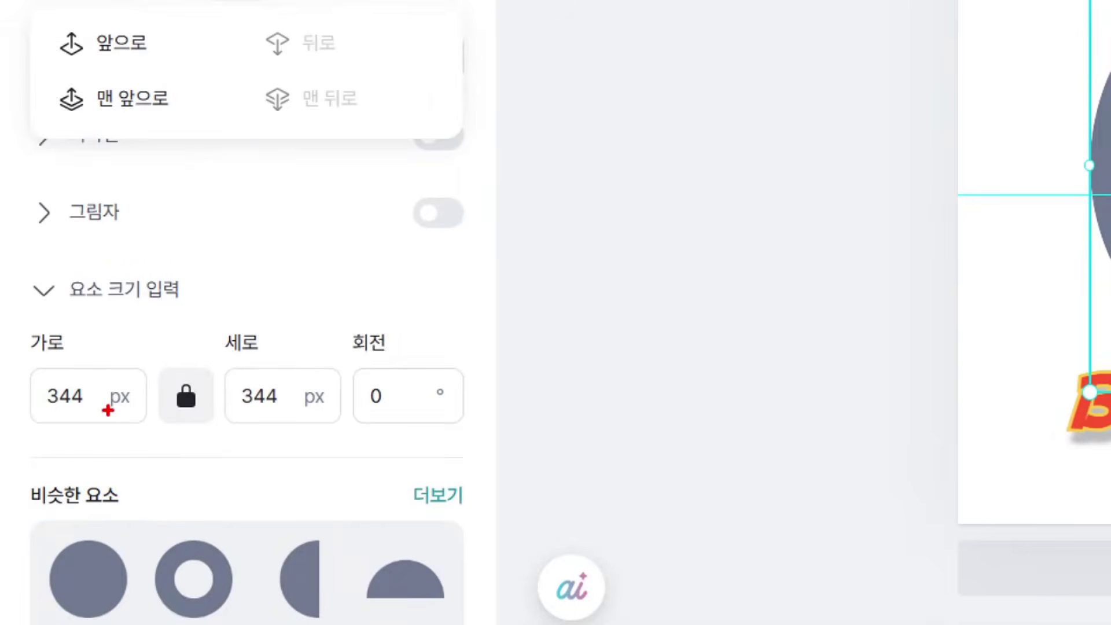
pyautogui.moveTo(162, 356)
pyautogui.mouseDown()
pyautogui.moveTo(162, 390)
pyautogui.moveTo(211, 432)
pyautogui.mouseUp()
pyautogui.moveTo(186, 346)
pyautogui.mouseDown()
pyautogui.moveTo(207, 384)
pyautogui.moveTo(228, 355)
pyautogui.mouseUp()
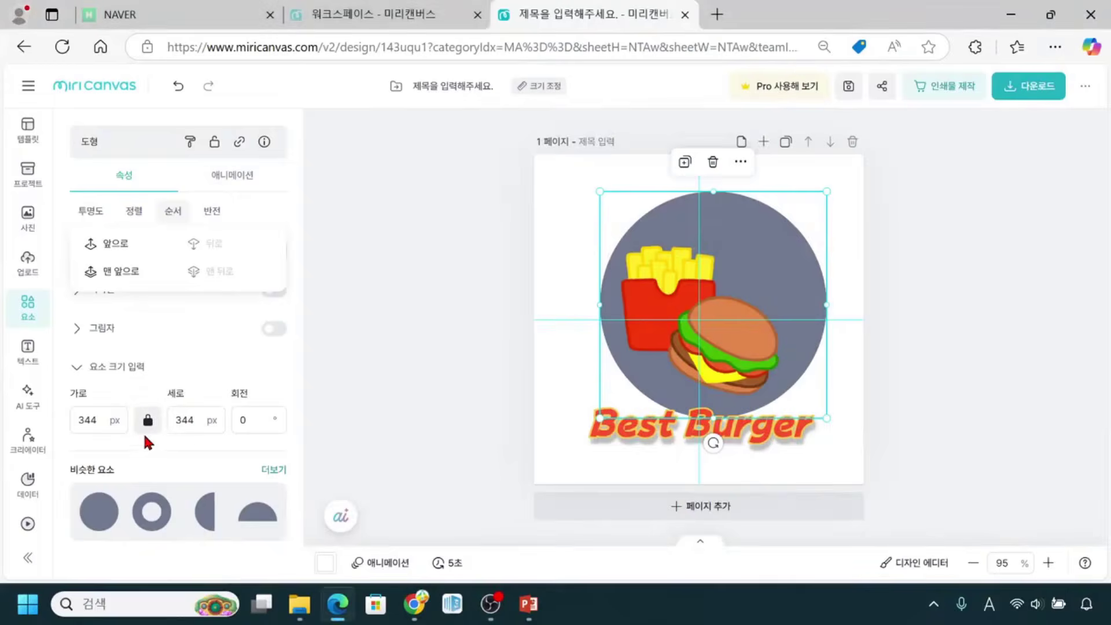
pyautogui.click(185, 396)
pyautogui.click(97, 421)
pyautogui.press('BackSpace')
pyautogui.press('BackSpace')
pyautogui.write('5')
pyautogui.click(183, 424)
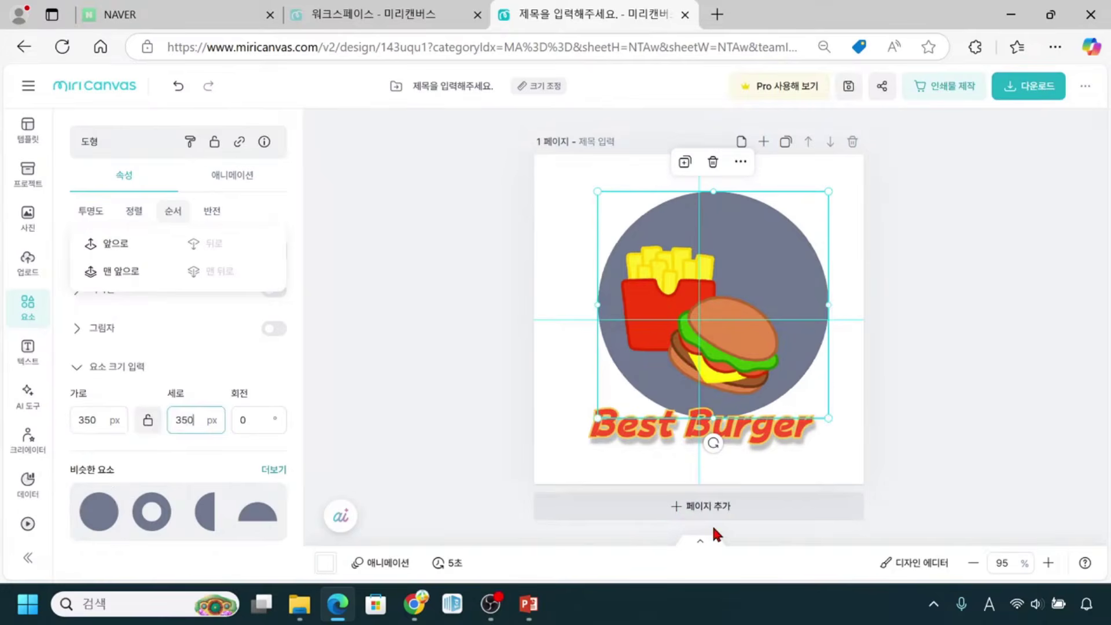
# Deselect the circle, then select the grey circle again
pyautogui.click(432, 414)
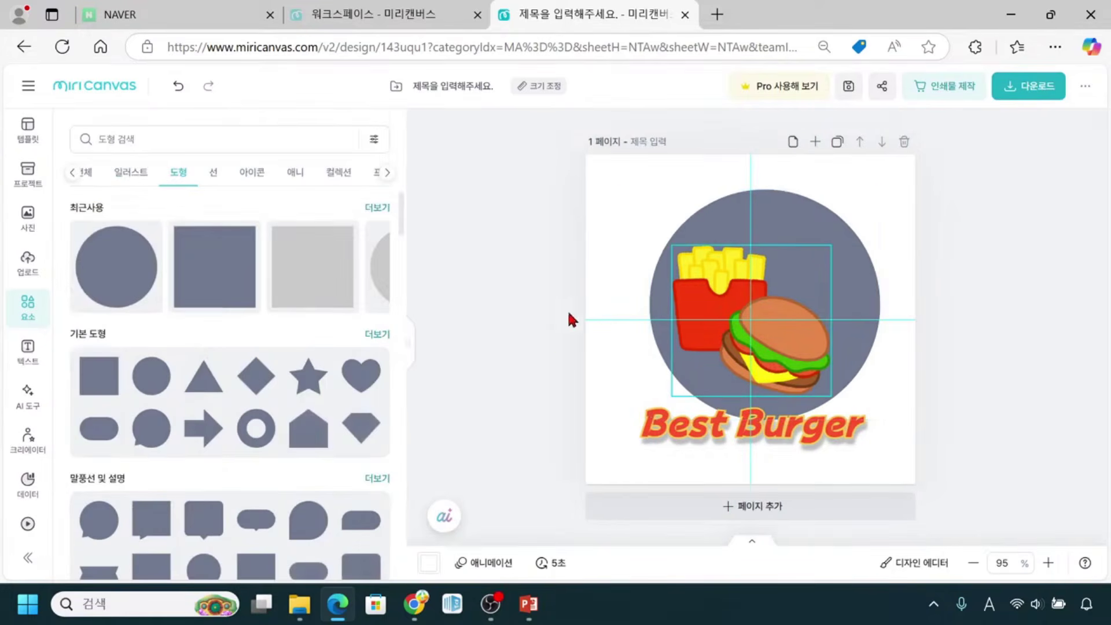
pyautogui.click(835, 247)
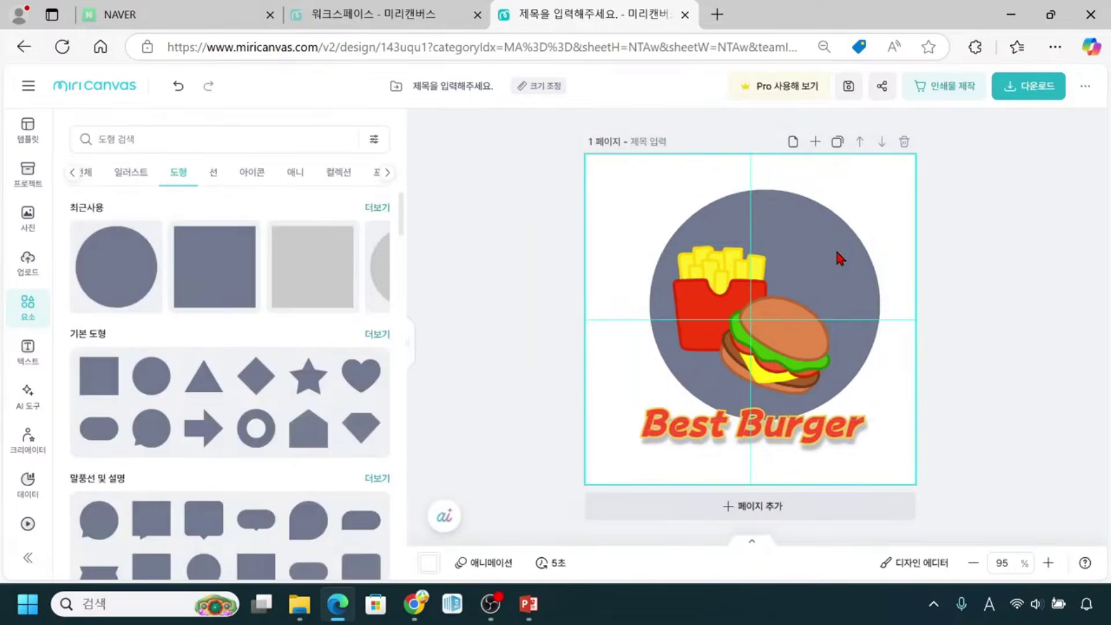
pyautogui.click(817, 281)
pyautogui.click(816, 282)
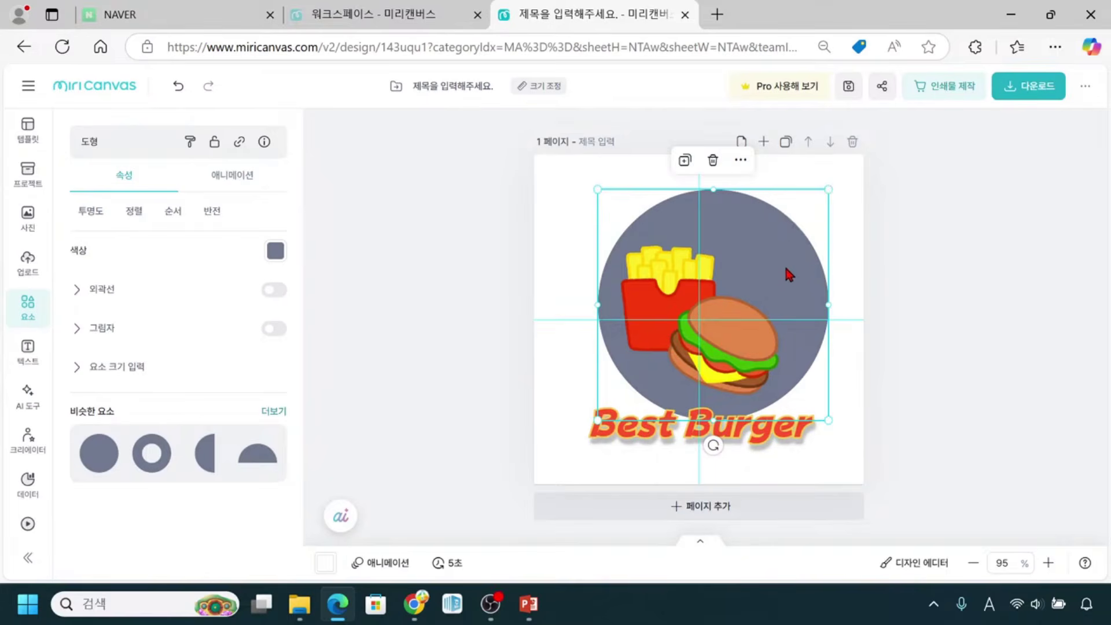
# Drag the 350 px circle left and slightly down until snap guides centre it on the page
pyautogui.click(789, 281)
pyautogui.click(788, 283)
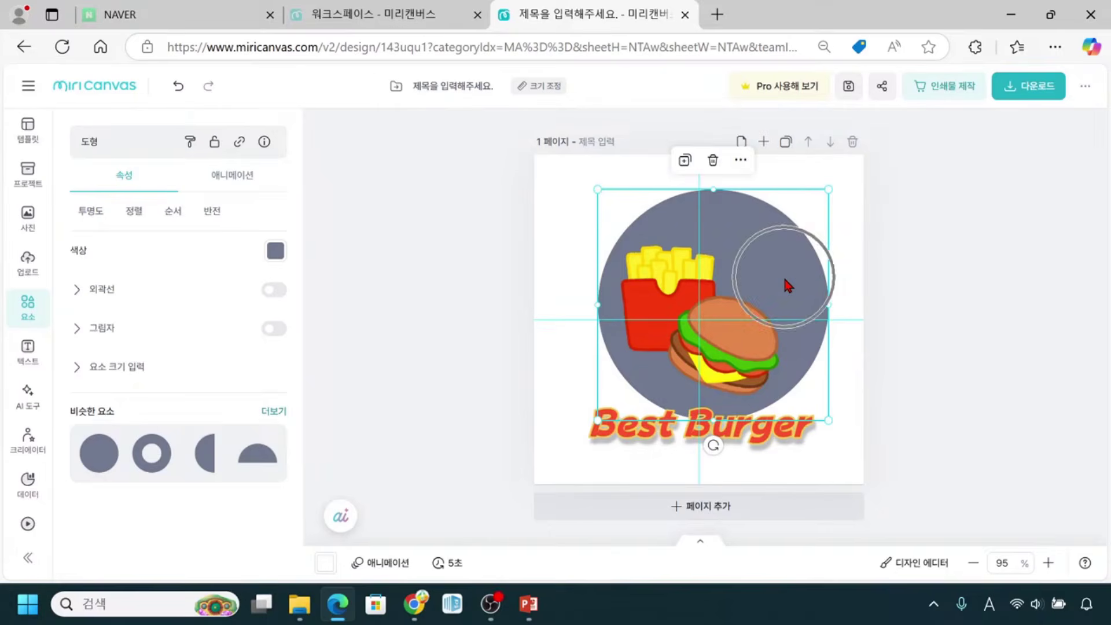
pyautogui.click(812, 200)
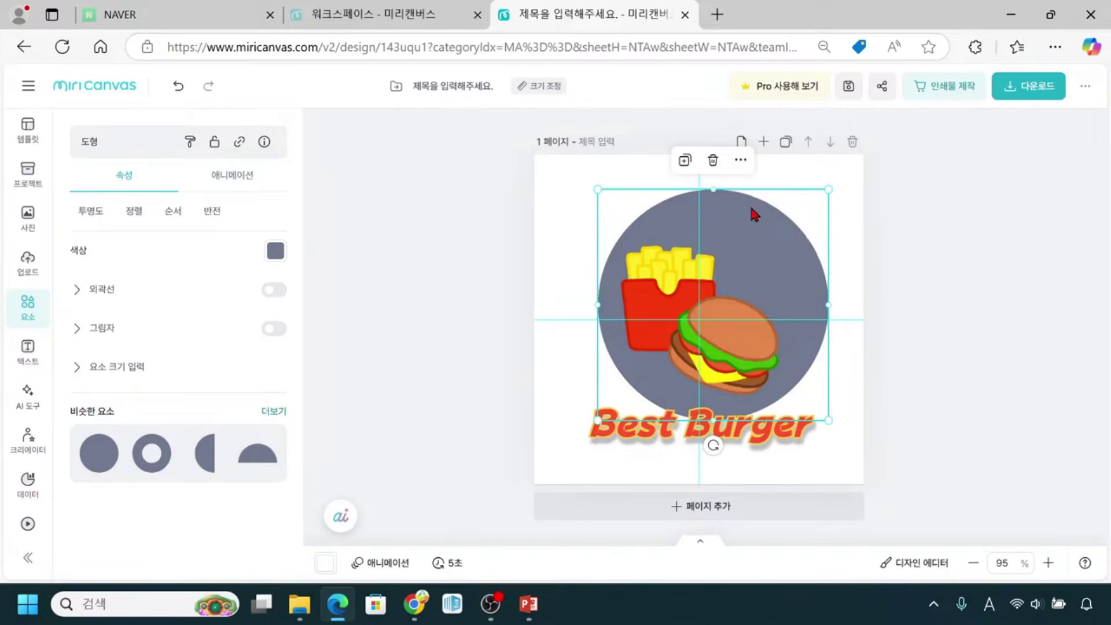
pyautogui.click(787, 264)
pyautogui.moveTo(786, 265); pyautogui.dragTo(775, 272)
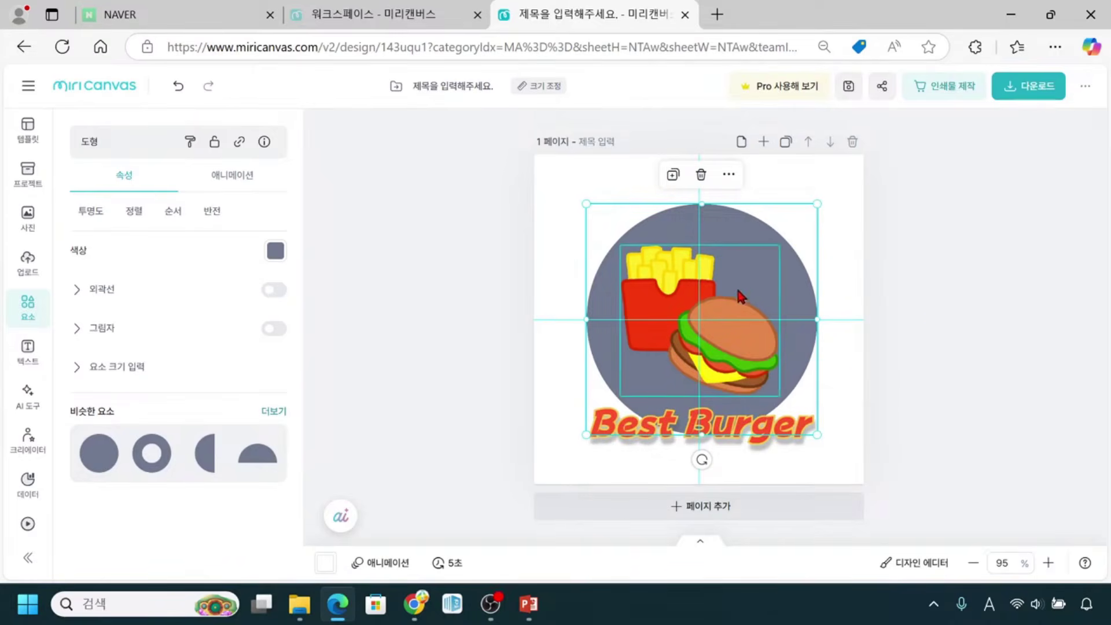
pyautogui.press('ctrl')
pyautogui.press('ctrl')
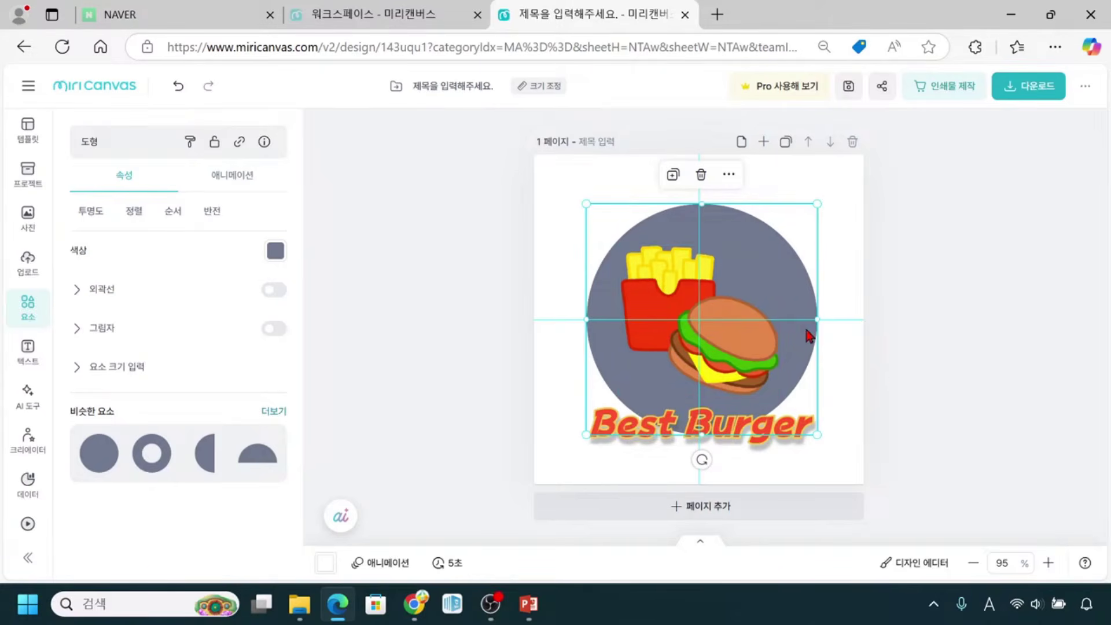
pyautogui.press('ctrl')
pyautogui.press('ctrl')
pyautogui.press('ctrl')
pyautogui.press('ctrl')
pyautogui.press('ctrl')
pyautogui.press('ctrl')
pyautogui.press('ctrl')
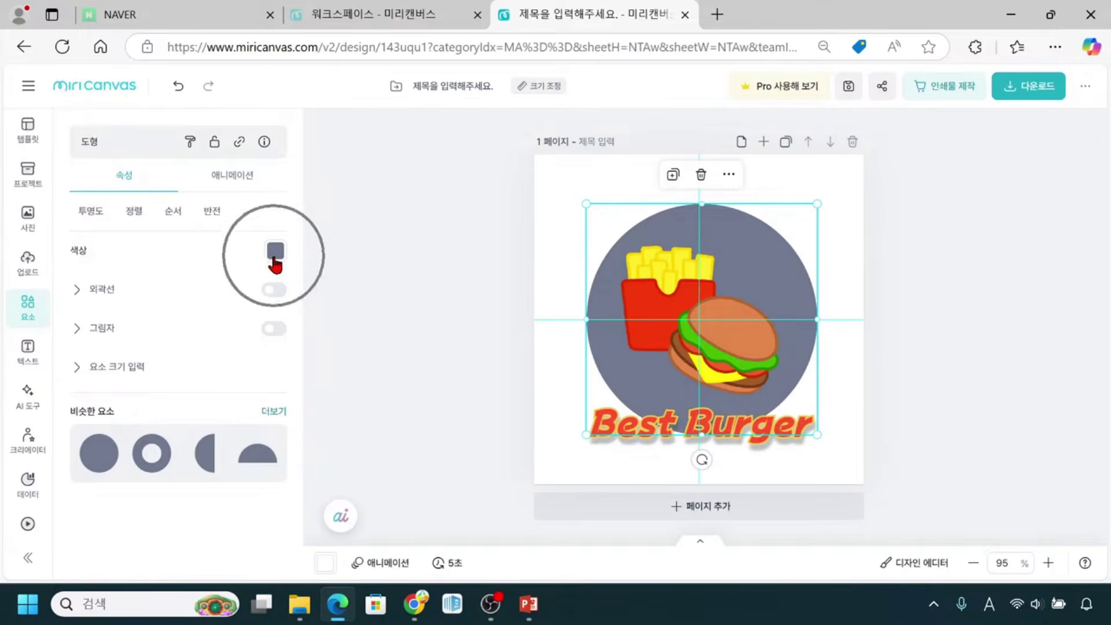
# Try yellow, then fill the circle with pastel green #E4F0D5 from 기본 팔레트 and close the colour panel
pyautogui.click(276, 253)
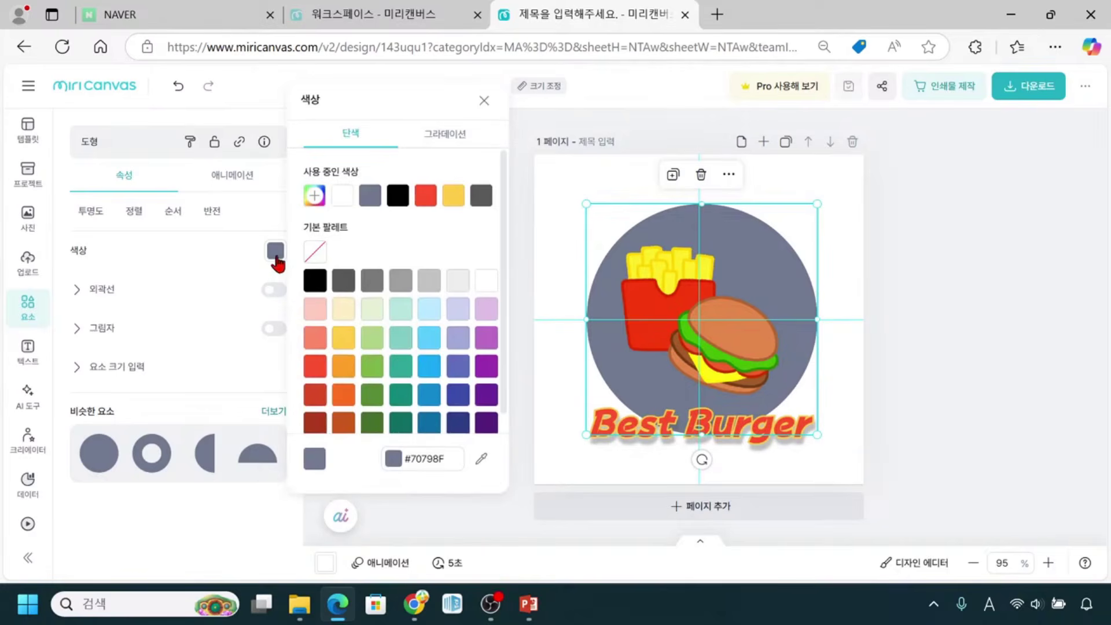
pyautogui.click(344, 345)
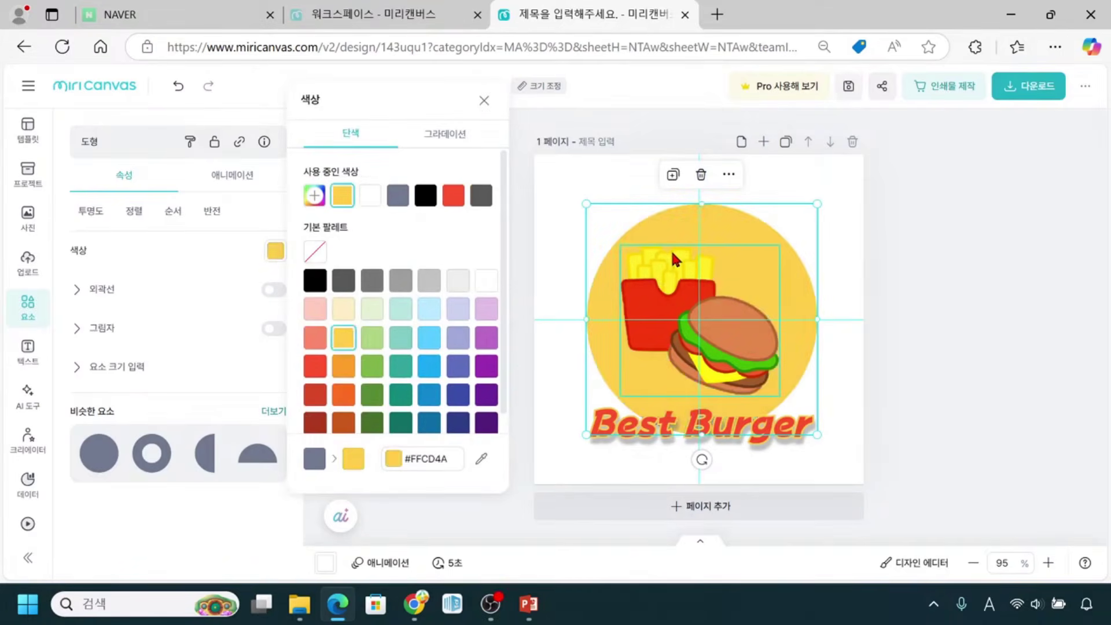
pyautogui.click(372, 308)
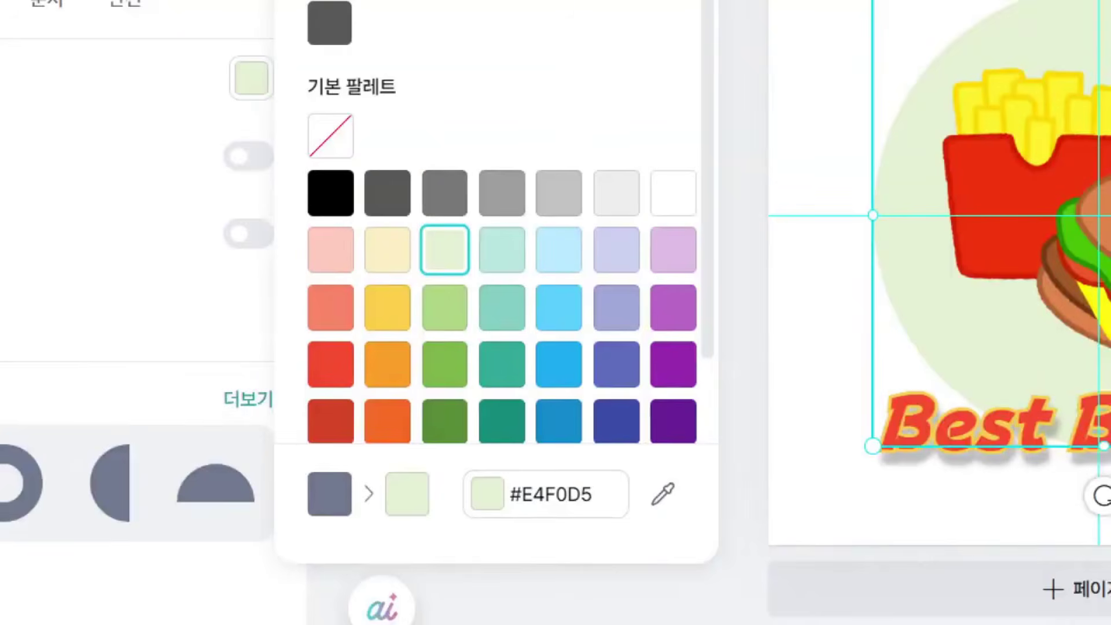
pyautogui.moveTo(423, 221); pyautogui.dragTo(475, 285)
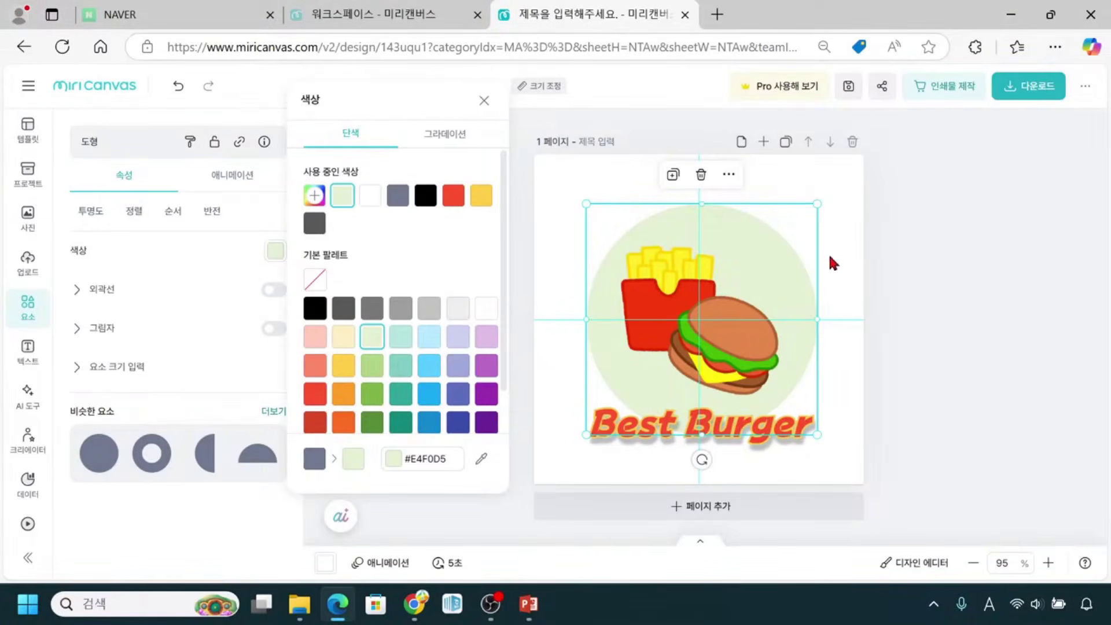
pyautogui.click(790, 265)
pyautogui.click(480, 108)
pyautogui.click(480, 102)
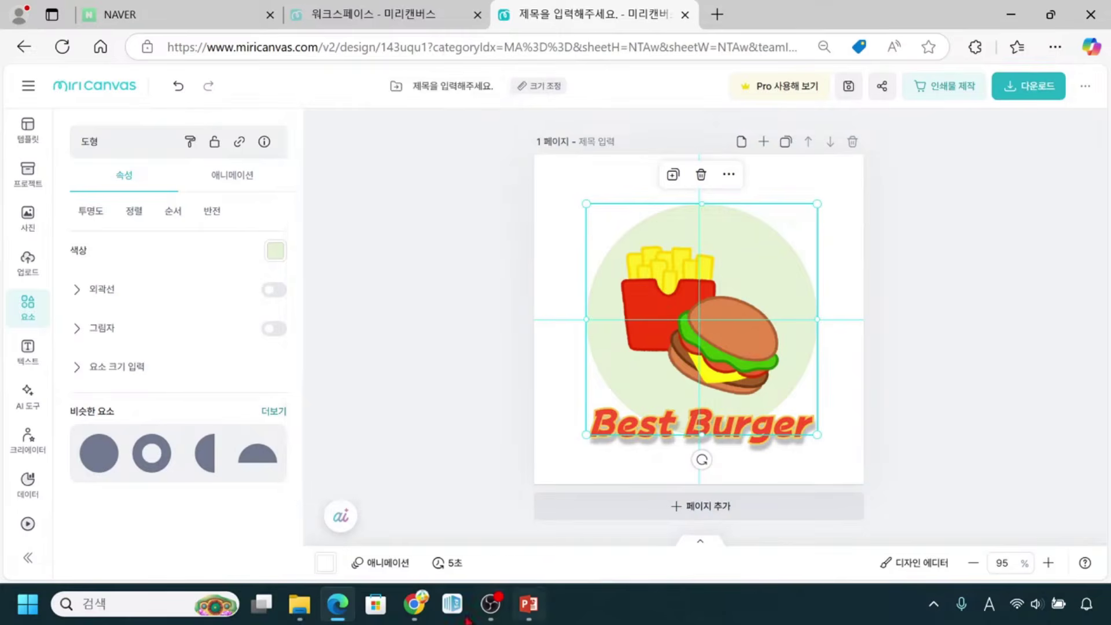
pyautogui.hotkey('alt', 'Tab')
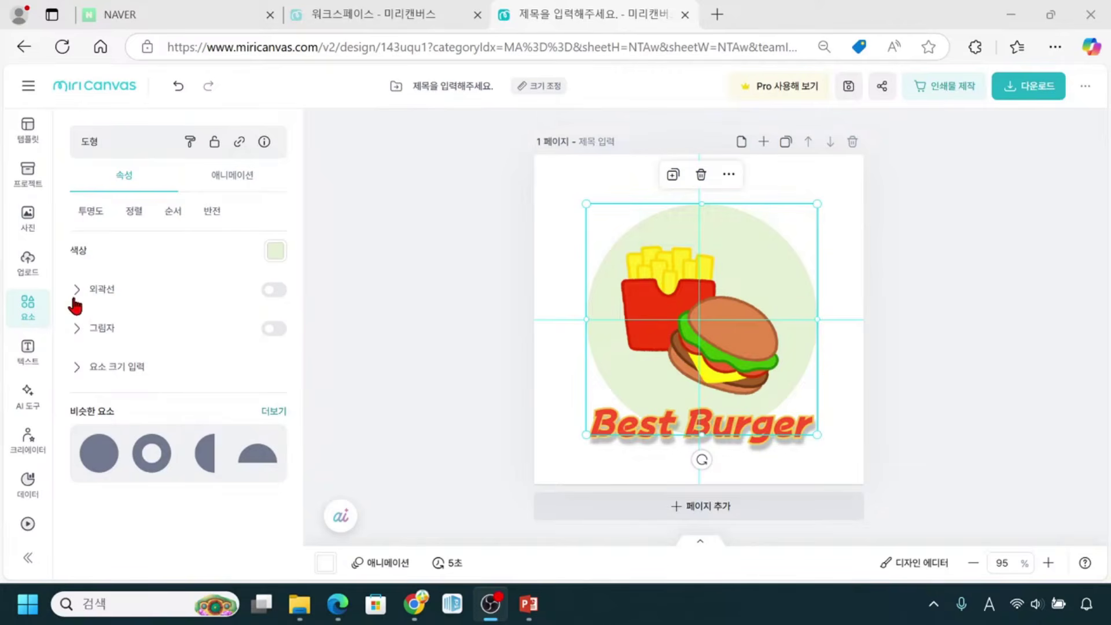
pyautogui.click(278, 296)
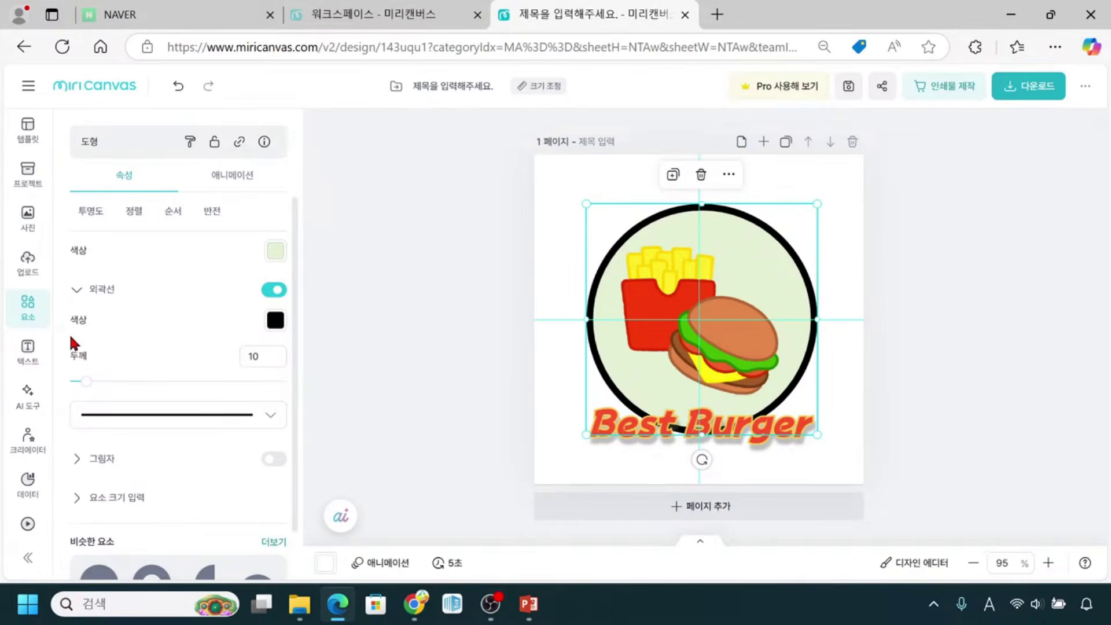
pyautogui.click(279, 330)
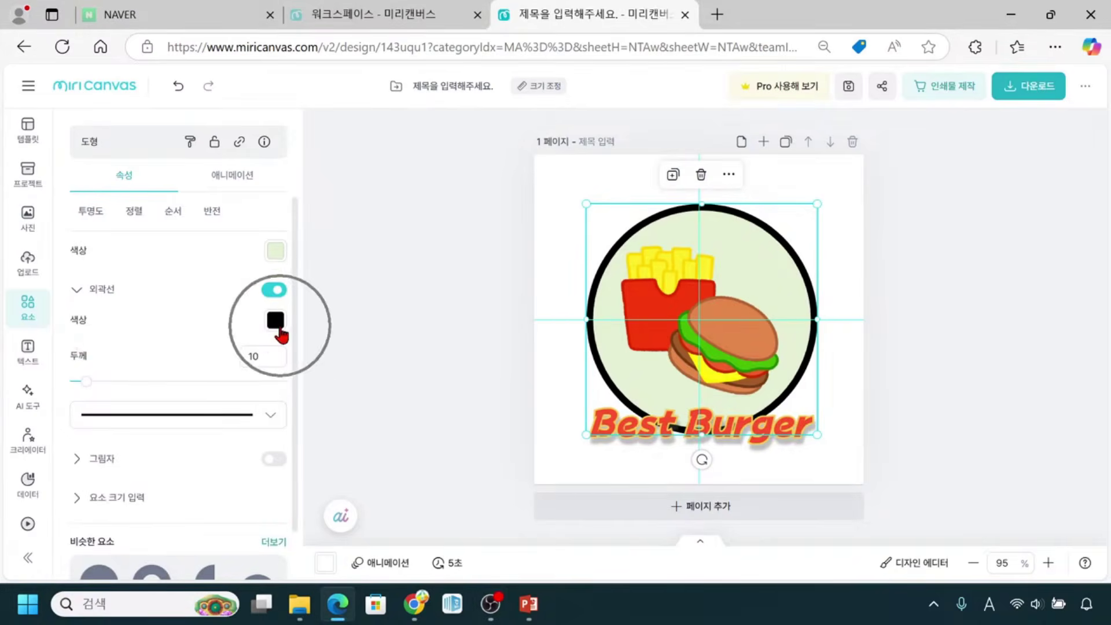
pyautogui.click(278, 331)
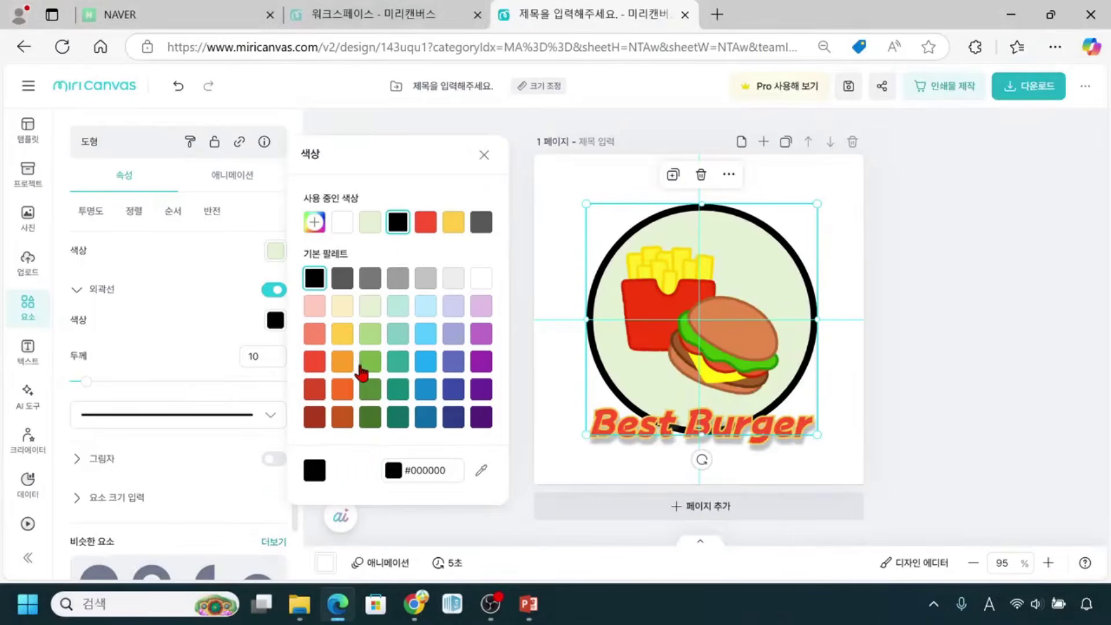
pyautogui.click(361, 366)
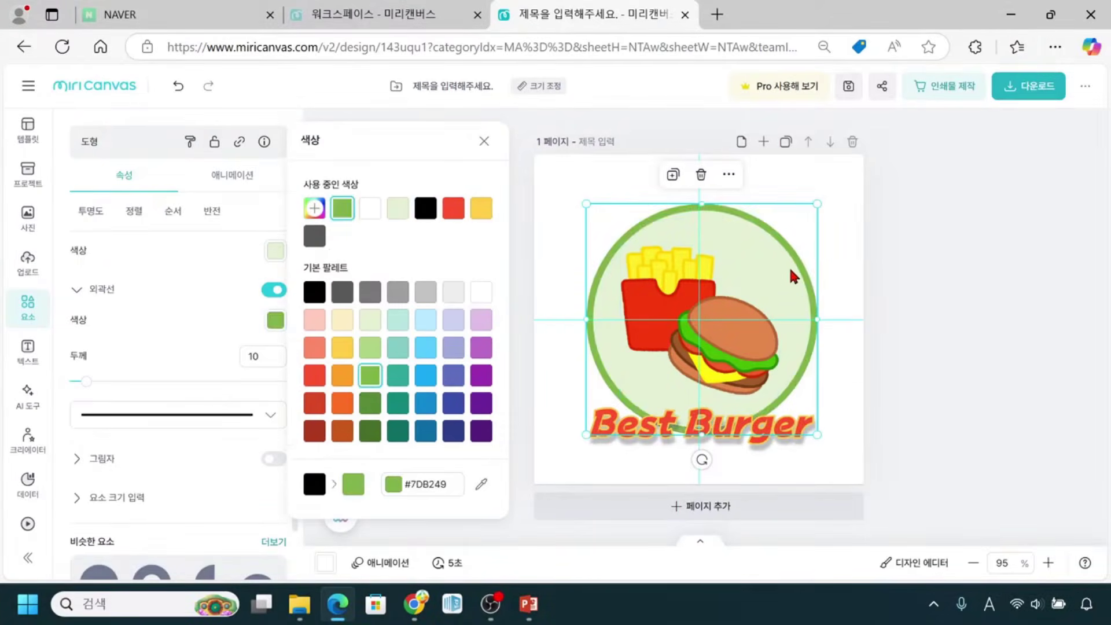
pyautogui.click(804, 319)
pyautogui.click(88, 387)
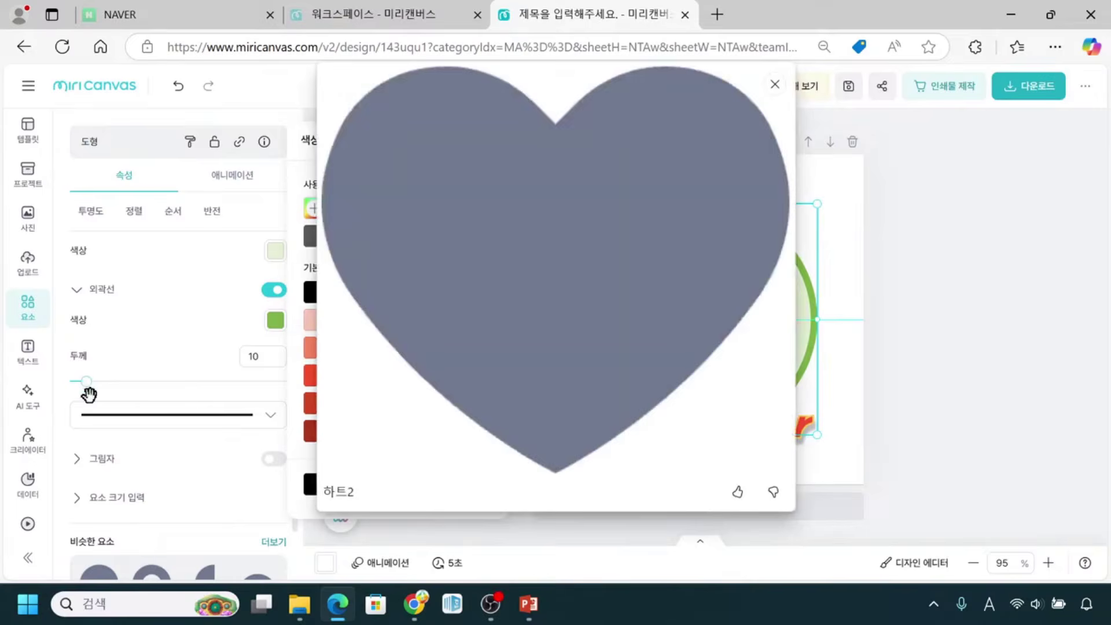
pyautogui.click(775, 84)
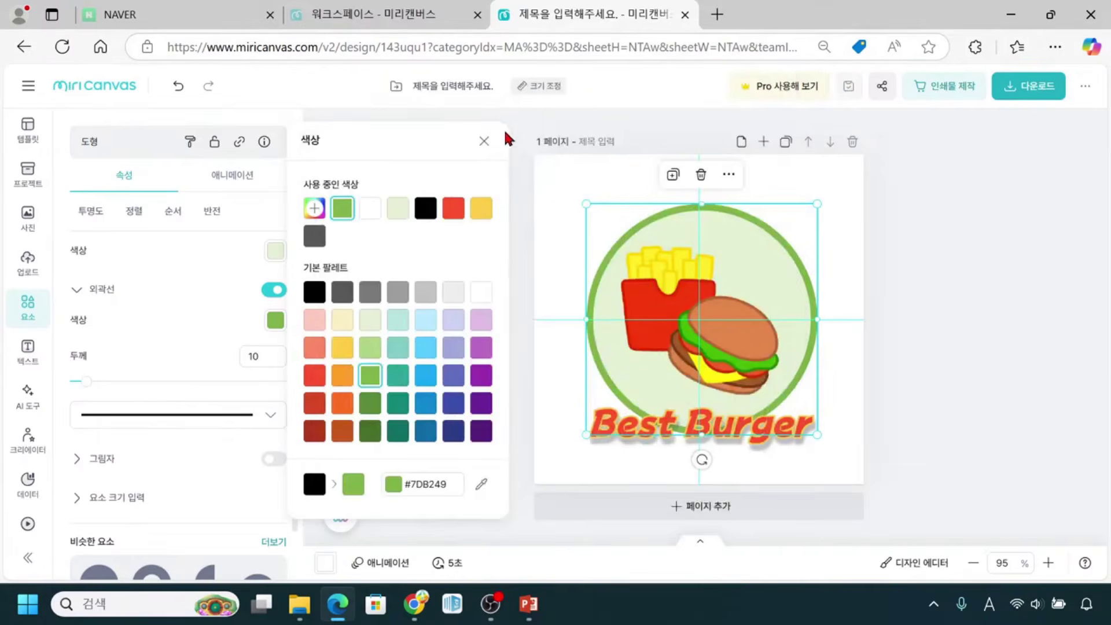
pyautogui.click(484, 141)
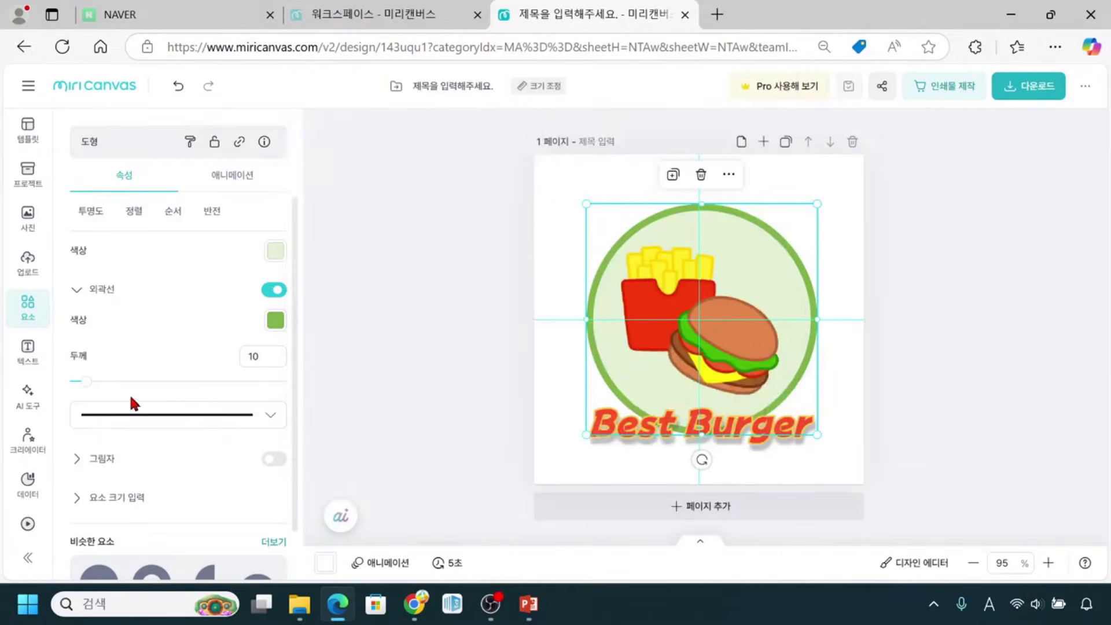
pyautogui.click(81, 383)
pyautogui.moveTo(80, 383); pyautogui.dragTo(77, 383)
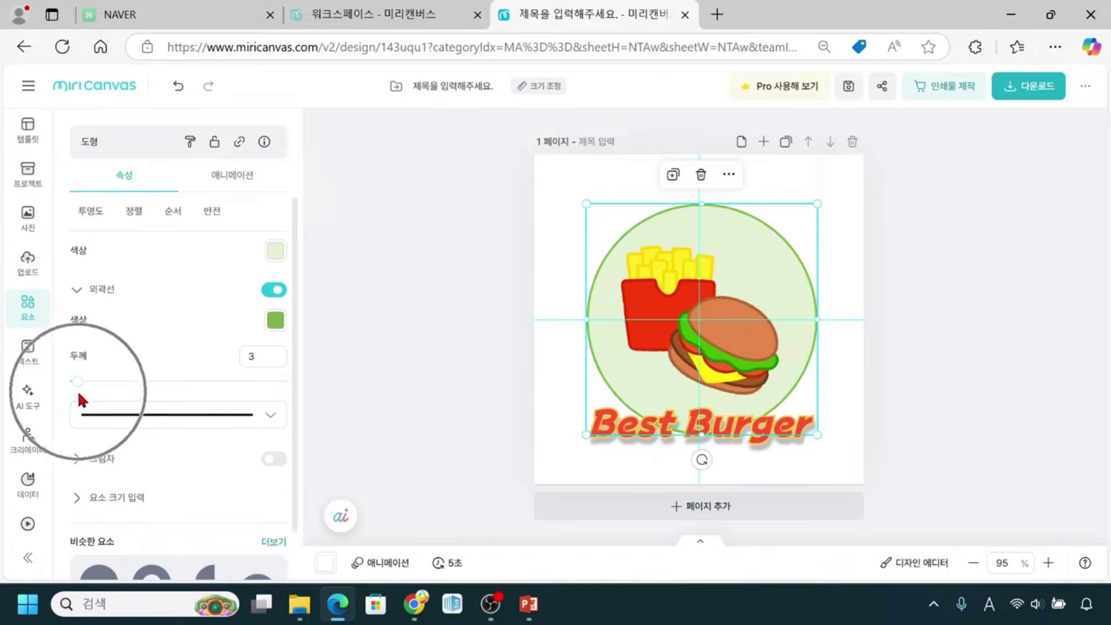
pyautogui.click(259, 359)
pyautogui.click(259, 359)
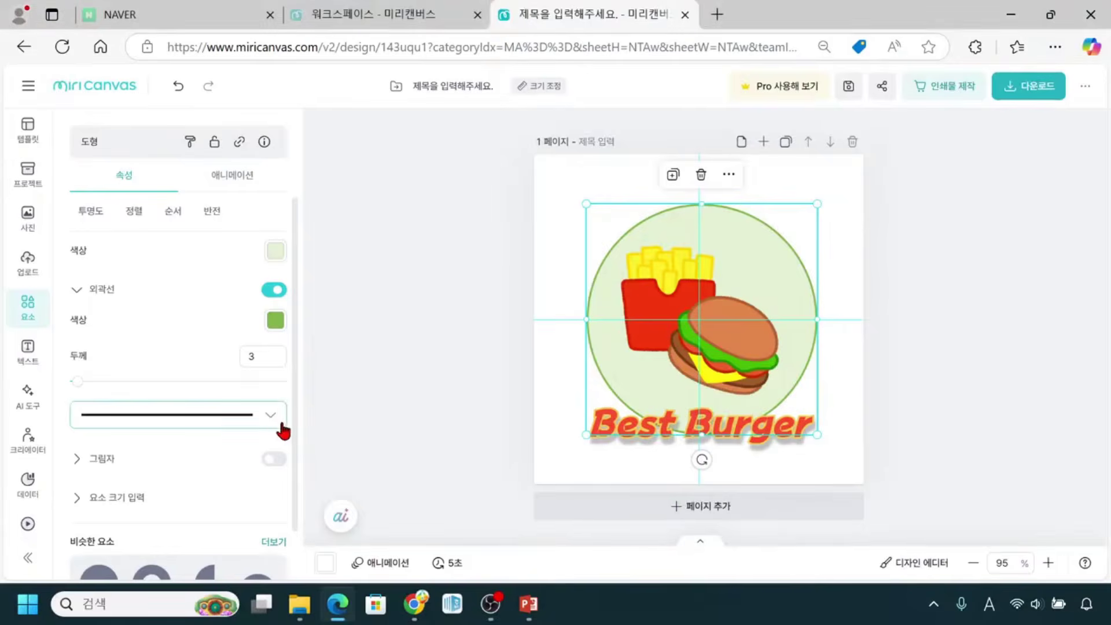
# Look over the outline line styles, then deselect and reselect the pale green circle
pyautogui.click(400, 399)
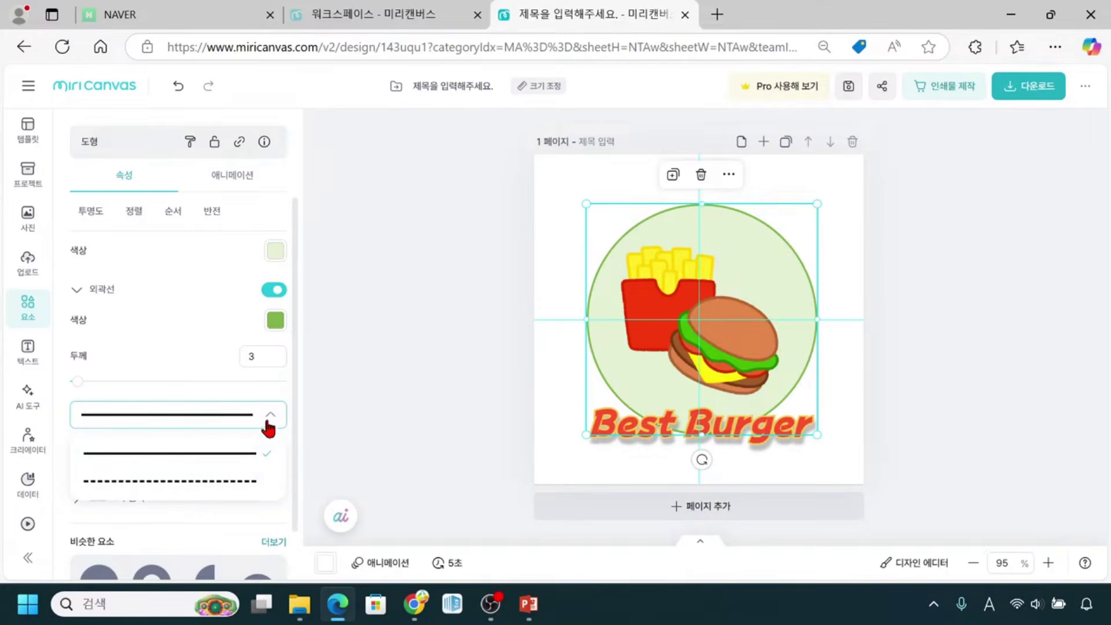
pyautogui.click(365, 415)
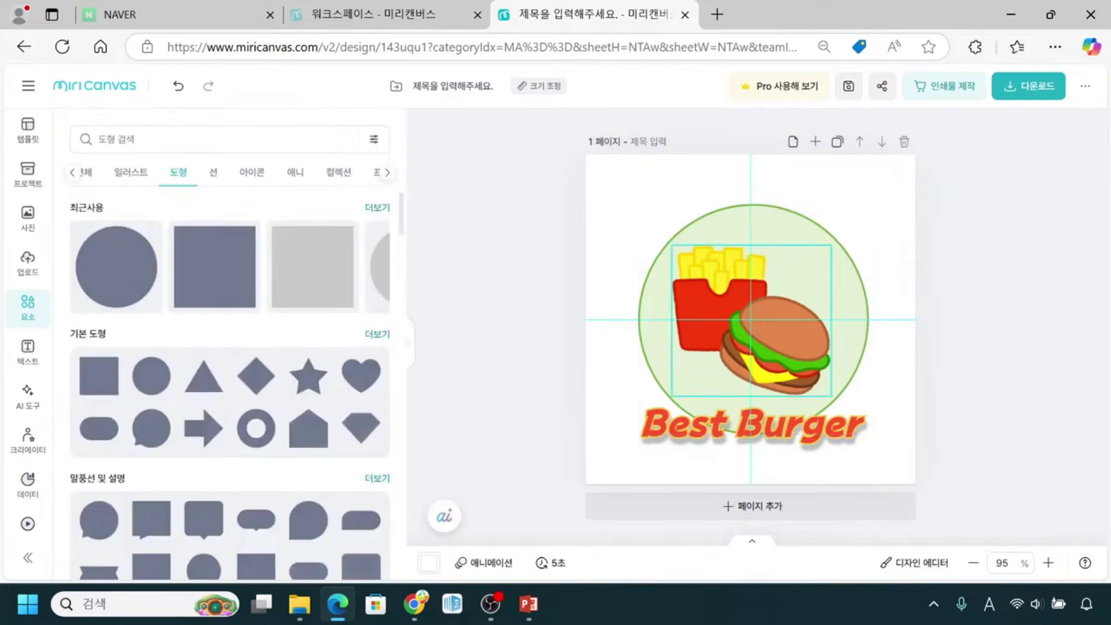
pyautogui.click(799, 242)
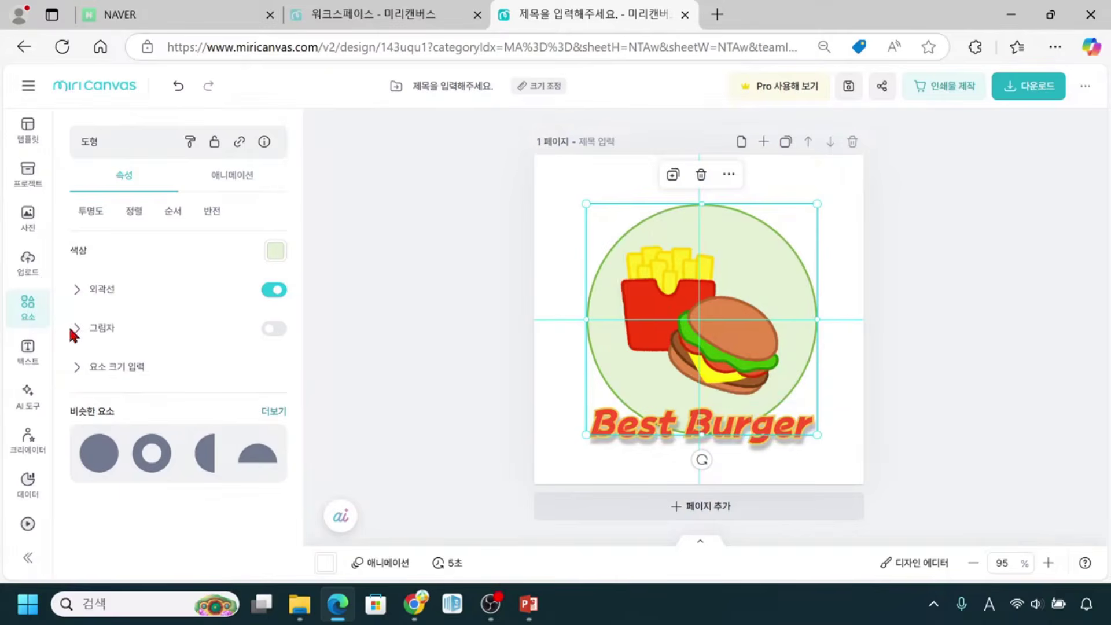
pyautogui.click(915, 377)
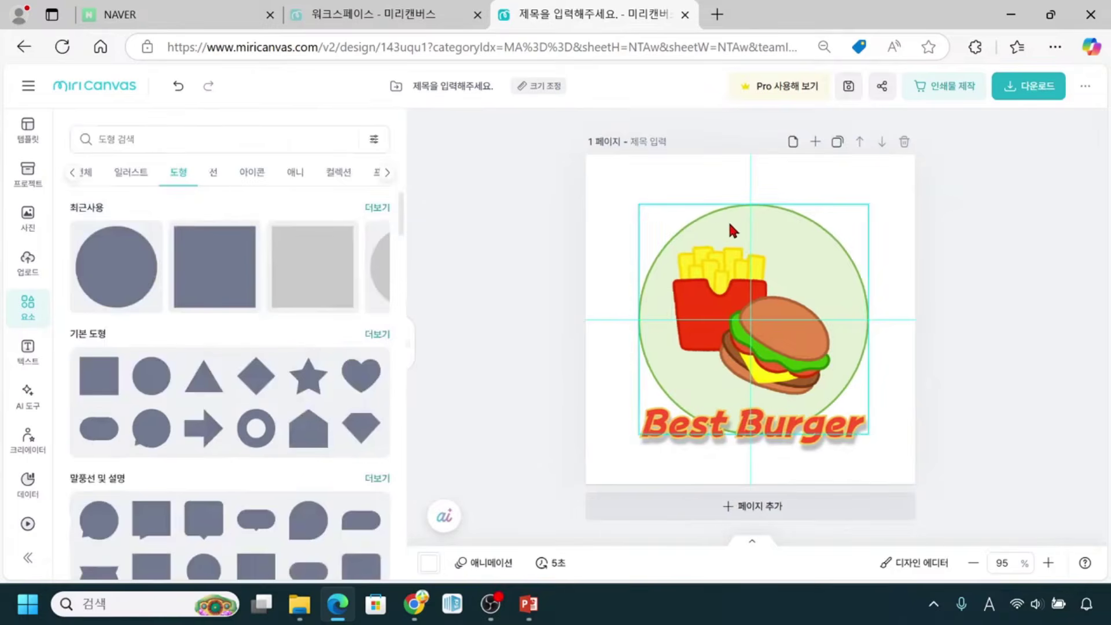
pyautogui.click(863, 301)
pyautogui.click(653, 290)
pyautogui.click(839, 249)
pyautogui.press('Escape')
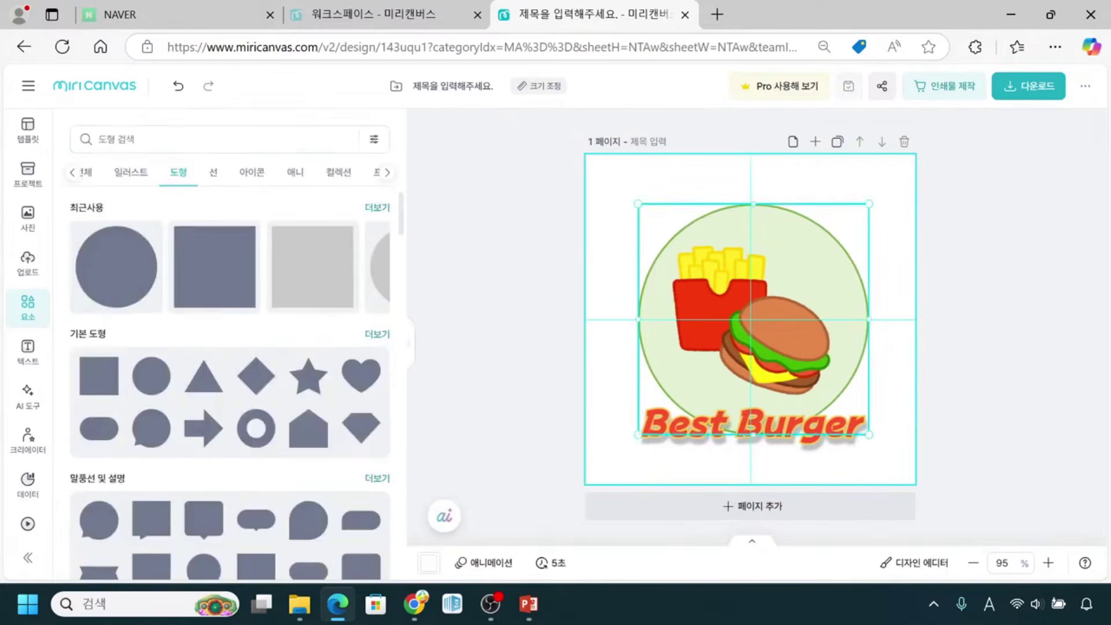
# Switch off the pale green circle's 외곽선 outline toggle and deselect it
pyautogui.click(774, 208)
pyautogui.click(90, 155)
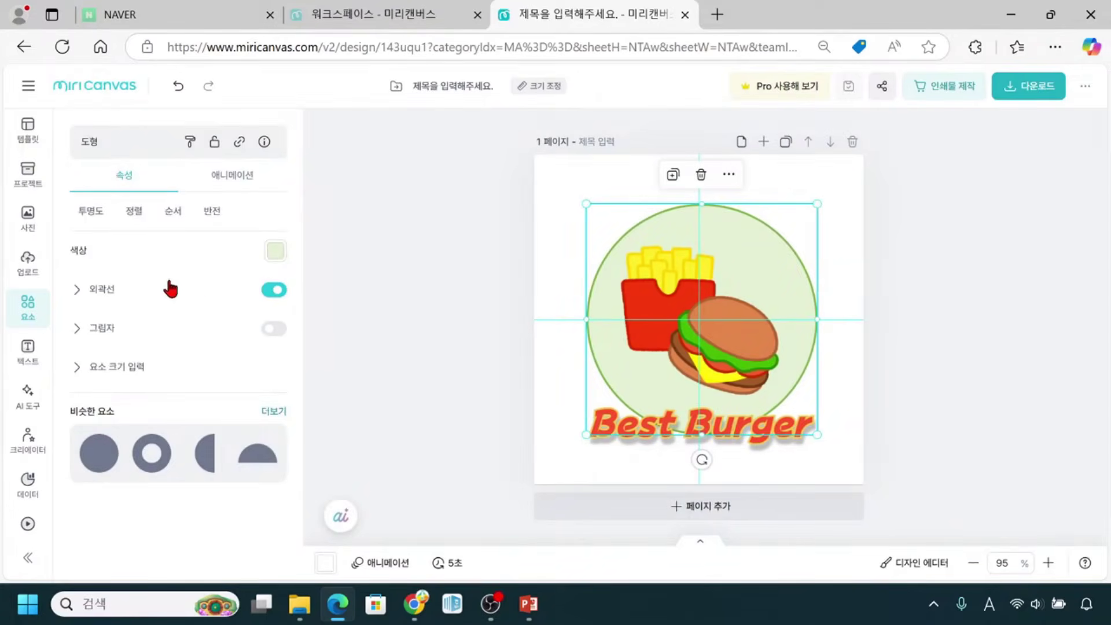
pyautogui.click(274, 300)
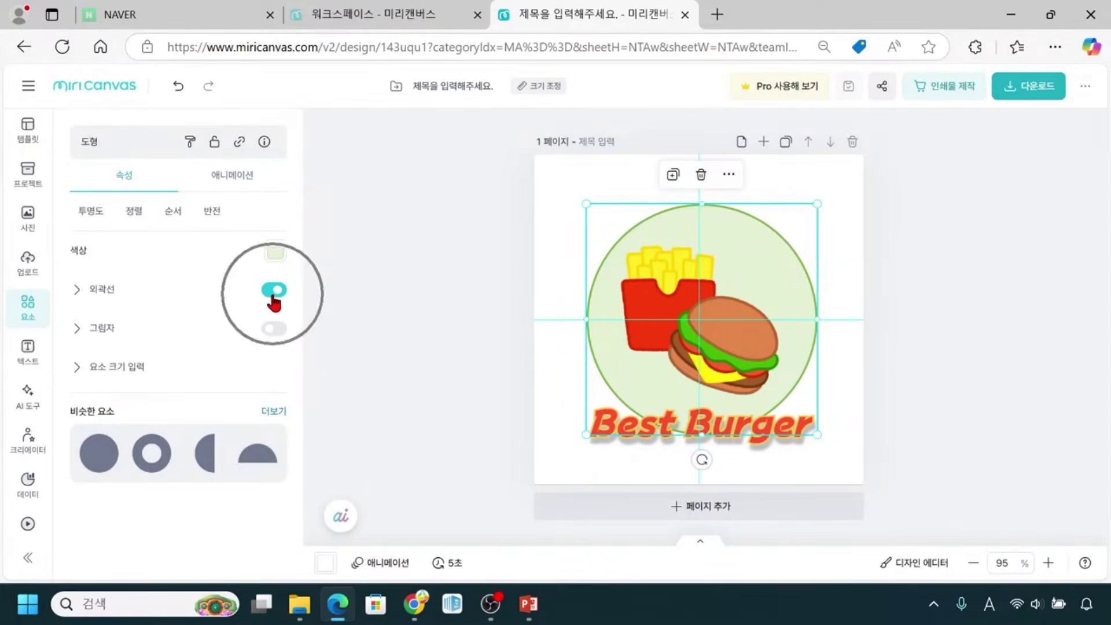
pyautogui.click(275, 299)
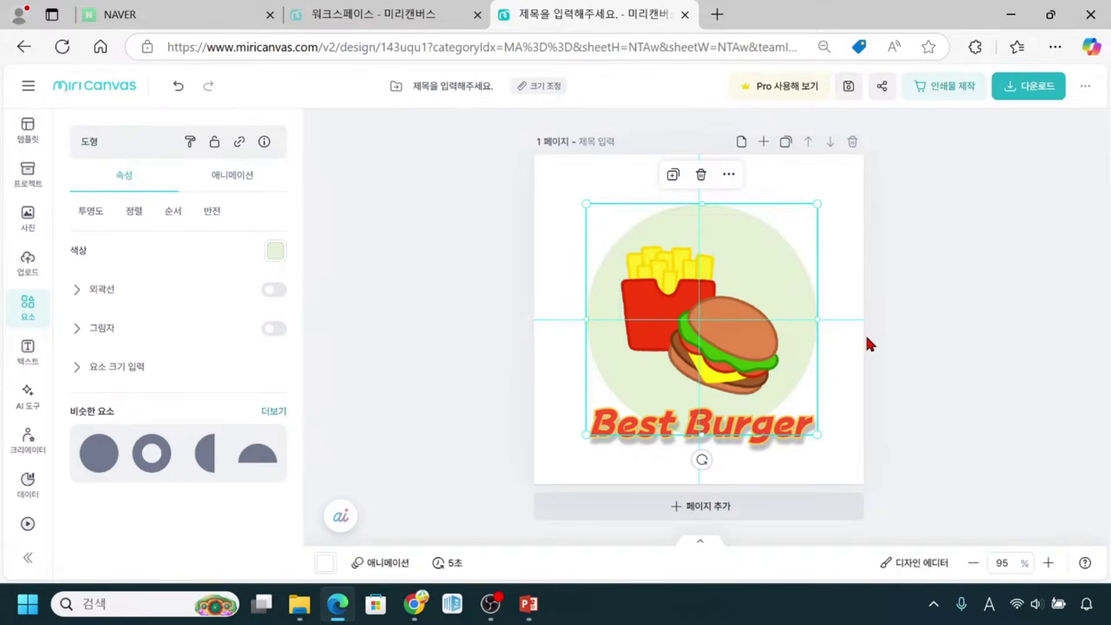
pyautogui.click(950, 346)
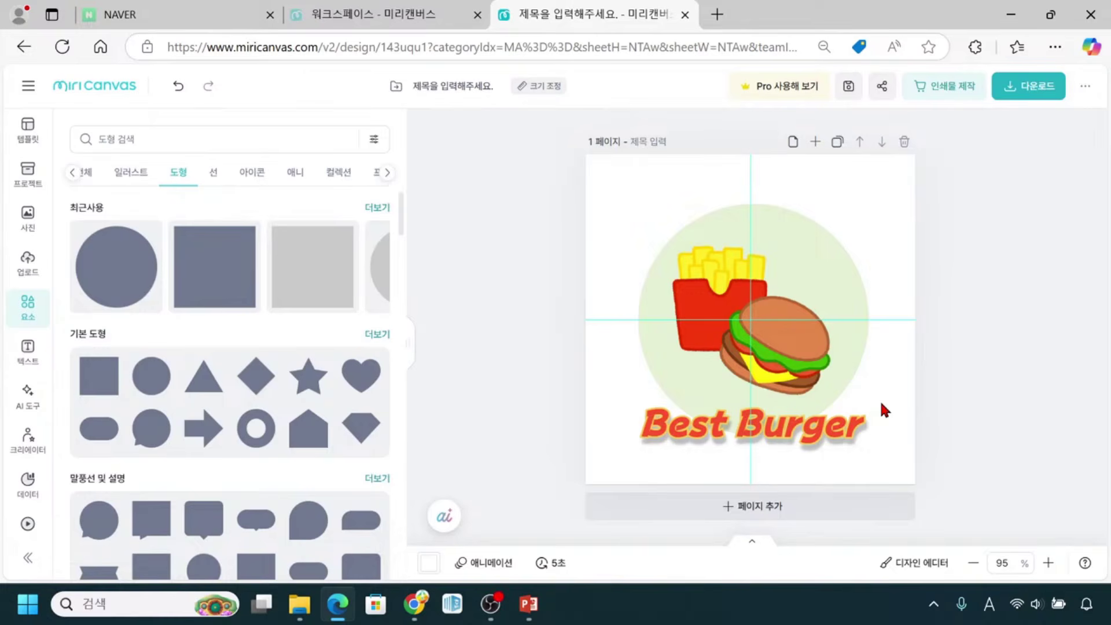
# Replace the text in the 제목을 입력해주세요 title field with 버거 로고
pyautogui.click(665, 186)
pyautogui.click(429, 91)
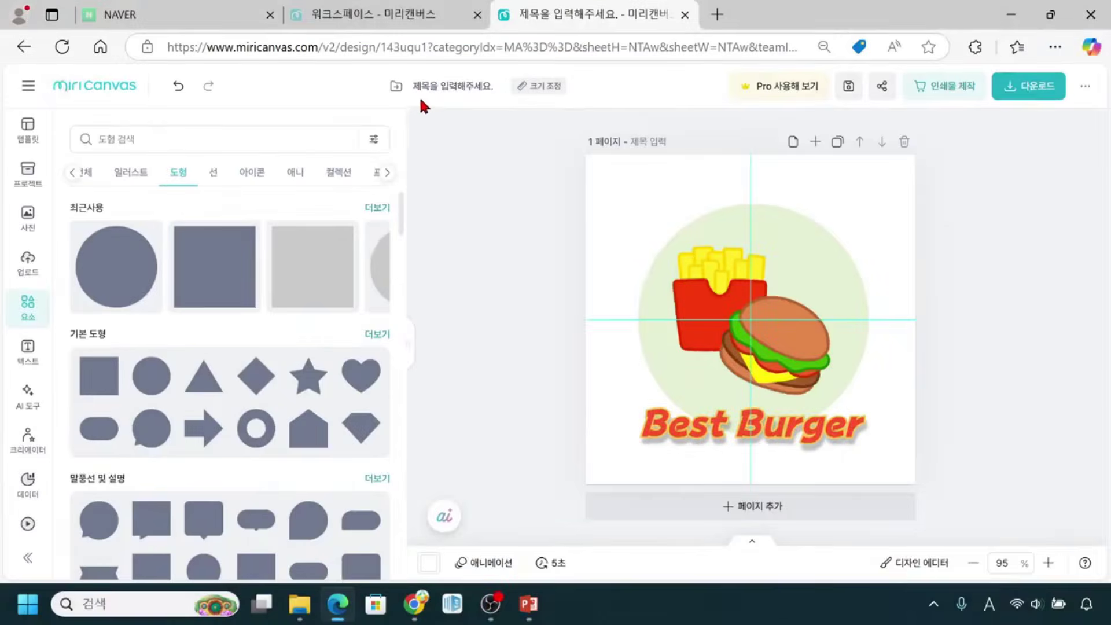
pyautogui.click(413, 99)
pyautogui.write('q')
pyautogui.press('BackSpace')
pyautogui.press('Hangul')
pyautogui.write('버거')
pyautogui.write(' 로고')
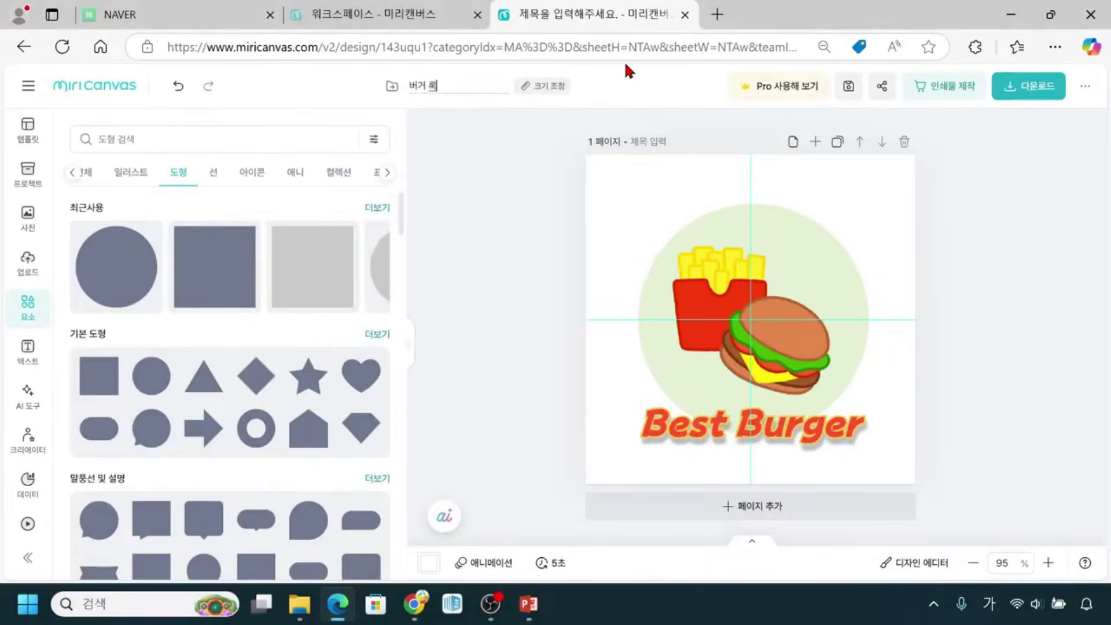
pyautogui.click(428, 106)
pyautogui.click(428, 106)
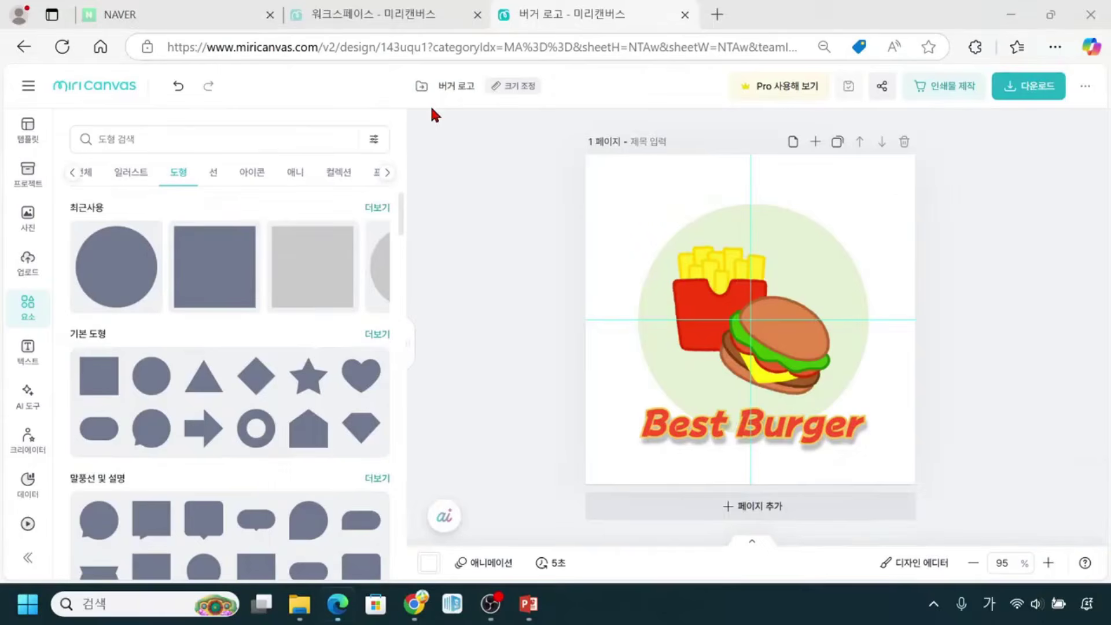
pyautogui.click(440, 92)
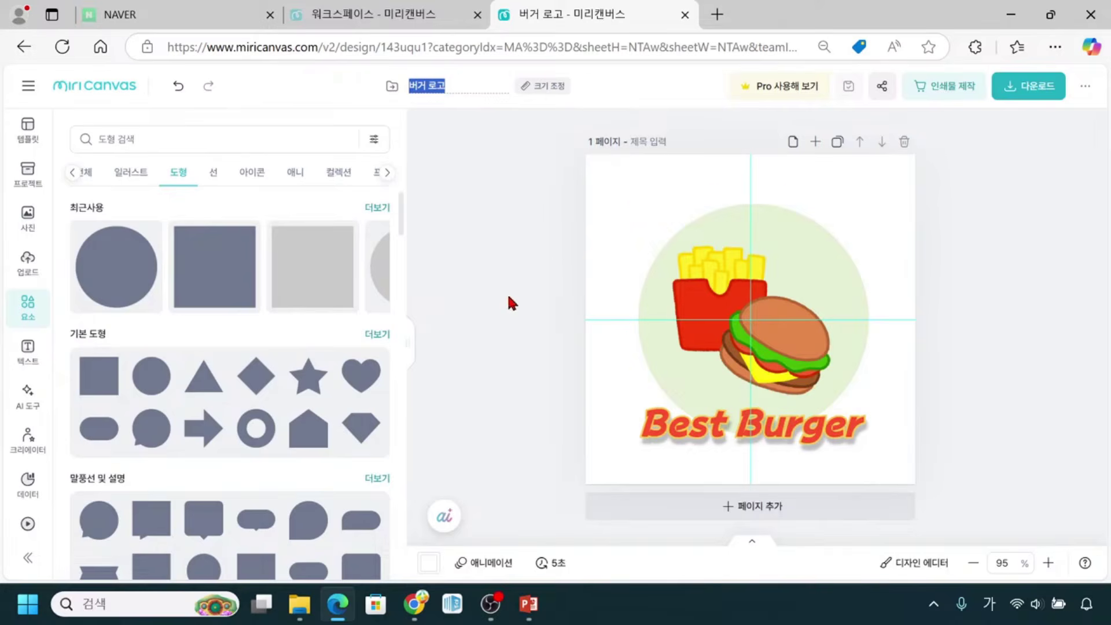
# View 바탕 화면 in File Explorer, then minimise Explorer, Edge and PowerPoint to reveal the desktop
pyautogui.click(301, 614)
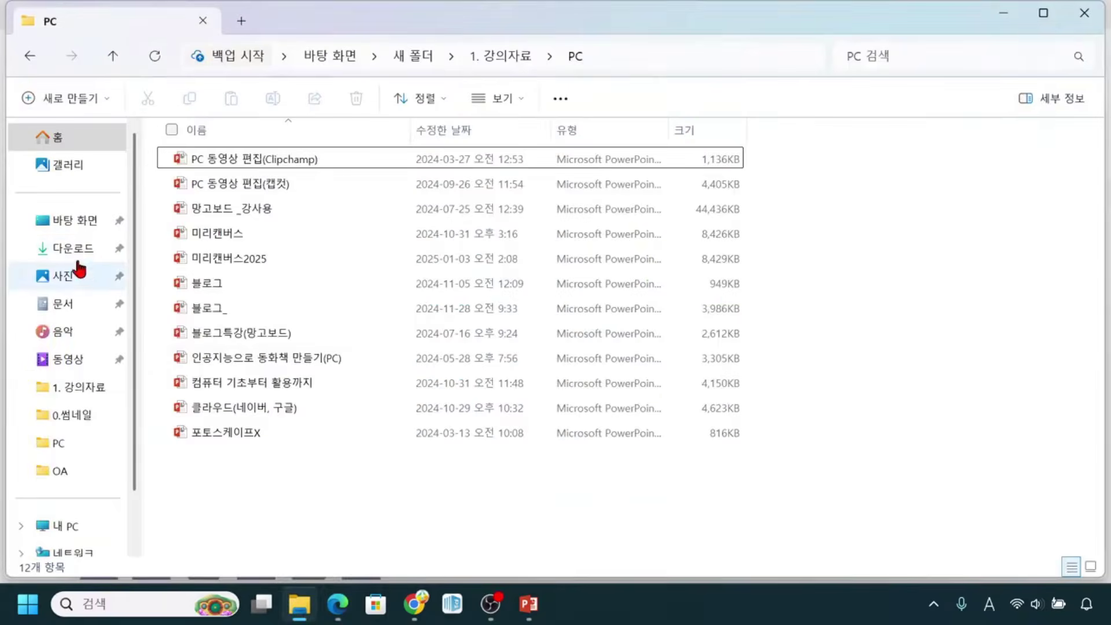
pyautogui.click(75, 220)
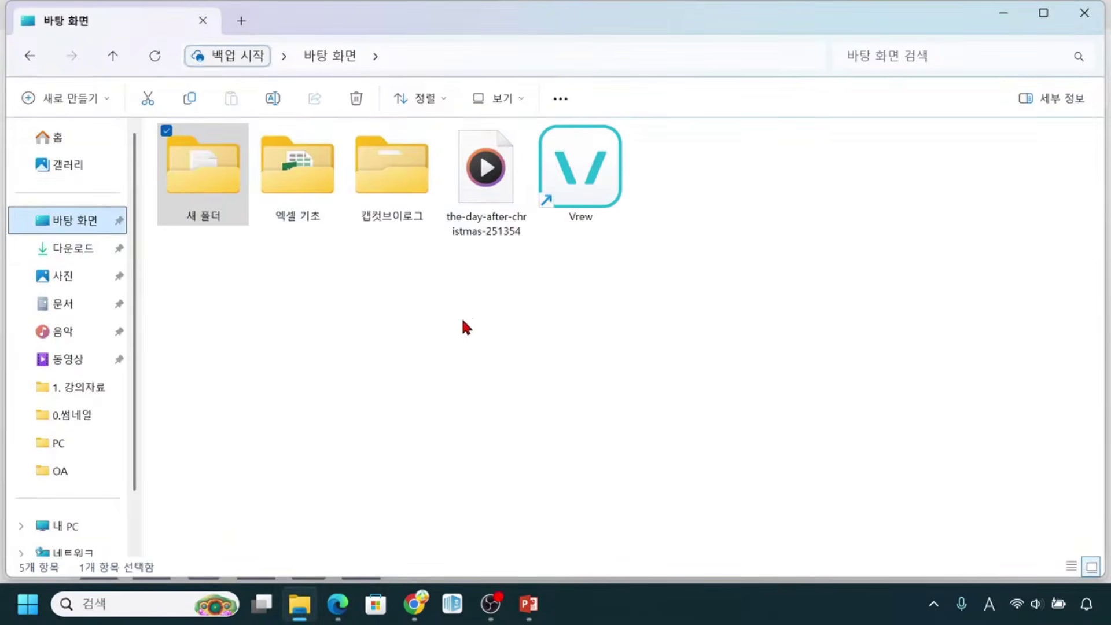
pyautogui.click(1012, 18)
pyautogui.click(1012, 18)
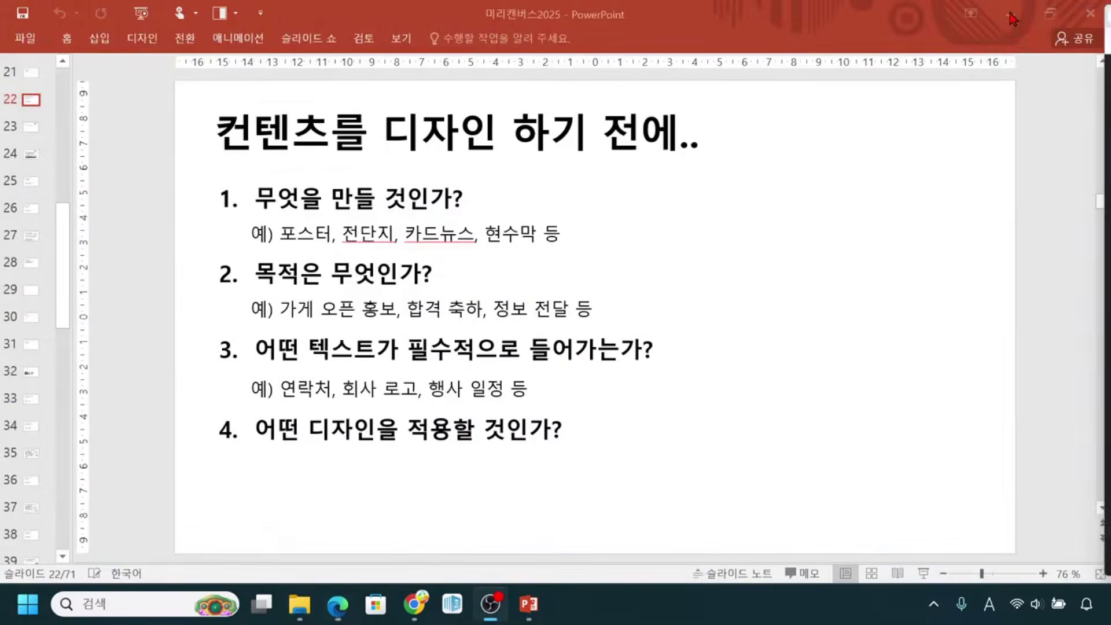
pyautogui.click(1012, 17)
pyautogui.click(466, 302)
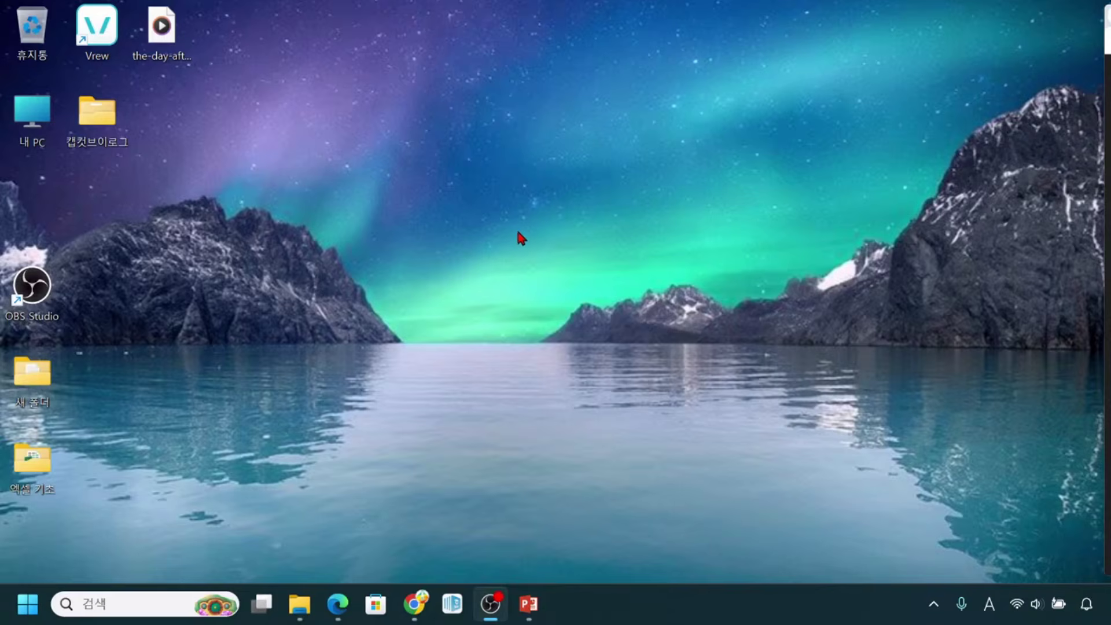
pyautogui.click(520, 203)
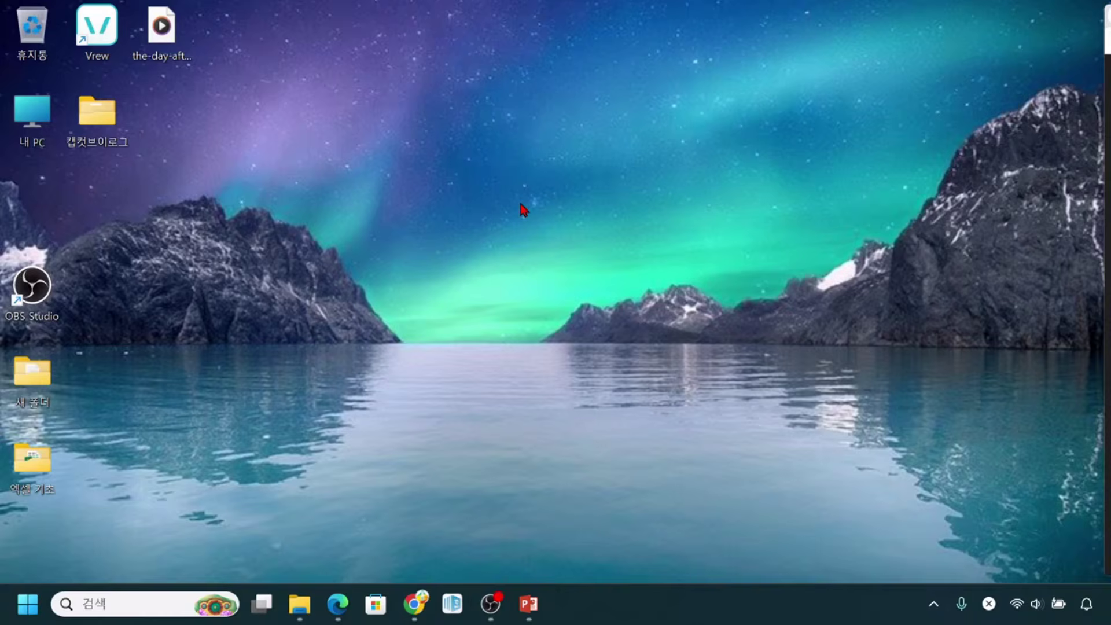
# Create a new folder on the desktop named 미리캔버스
pyautogui.rightClick(521, 204)
pyautogui.click(588, 312)
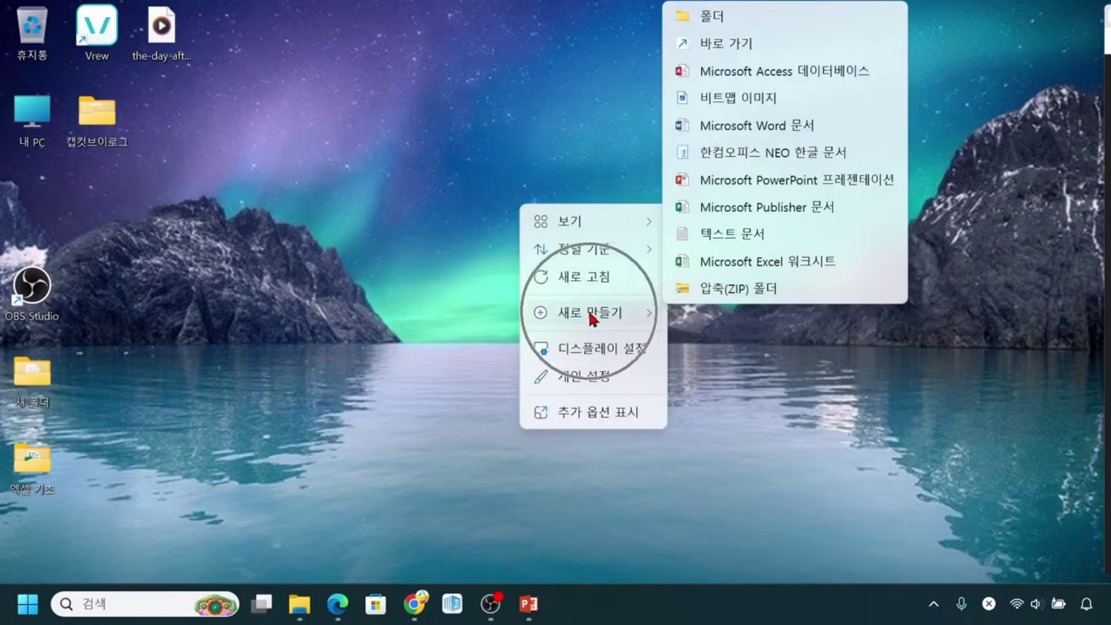
pyautogui.click(738, 17)
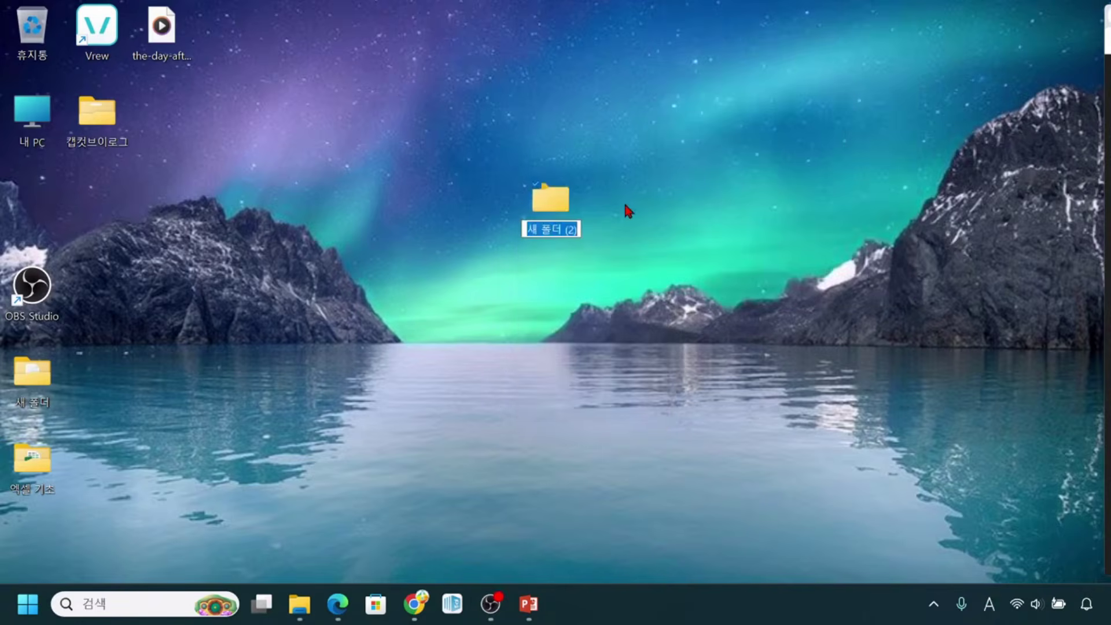
pyautogui.write('미림')
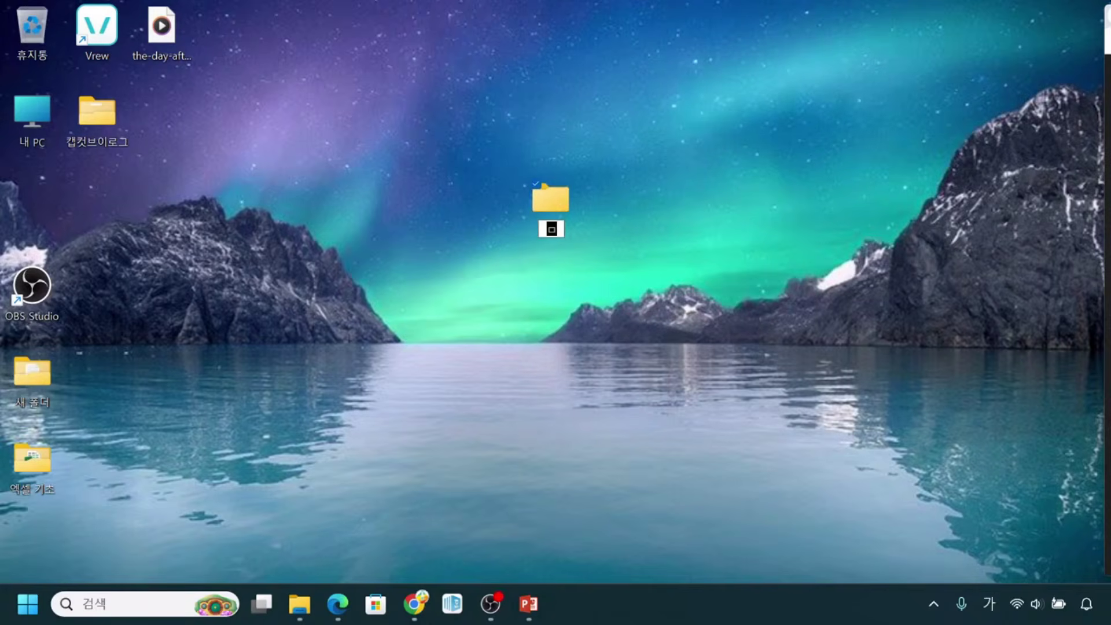
pyautogui.press('BackSpace')
pyautogui.write('캐너ㅅ')
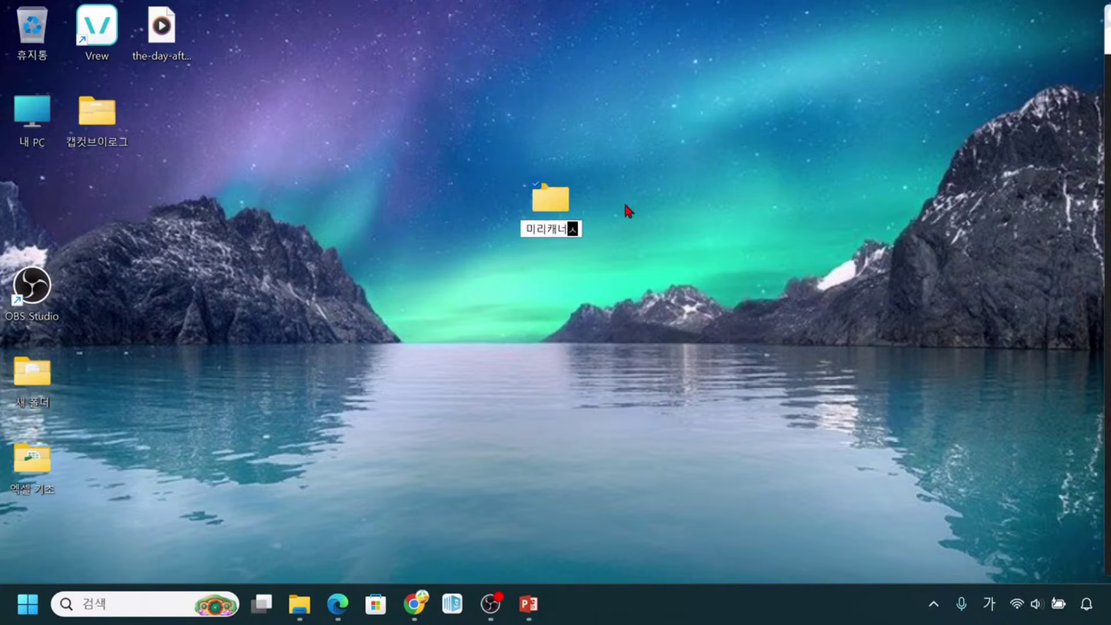
pyautogui.write('ㄴ버')
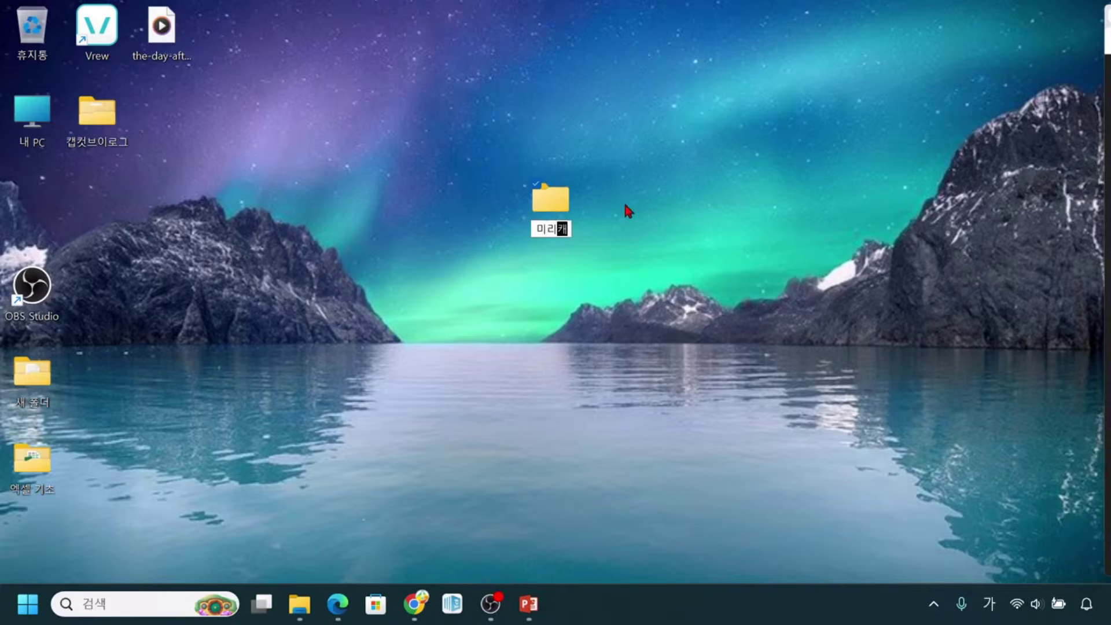
pyautogui.write('스')
pyautogui.press('Return')
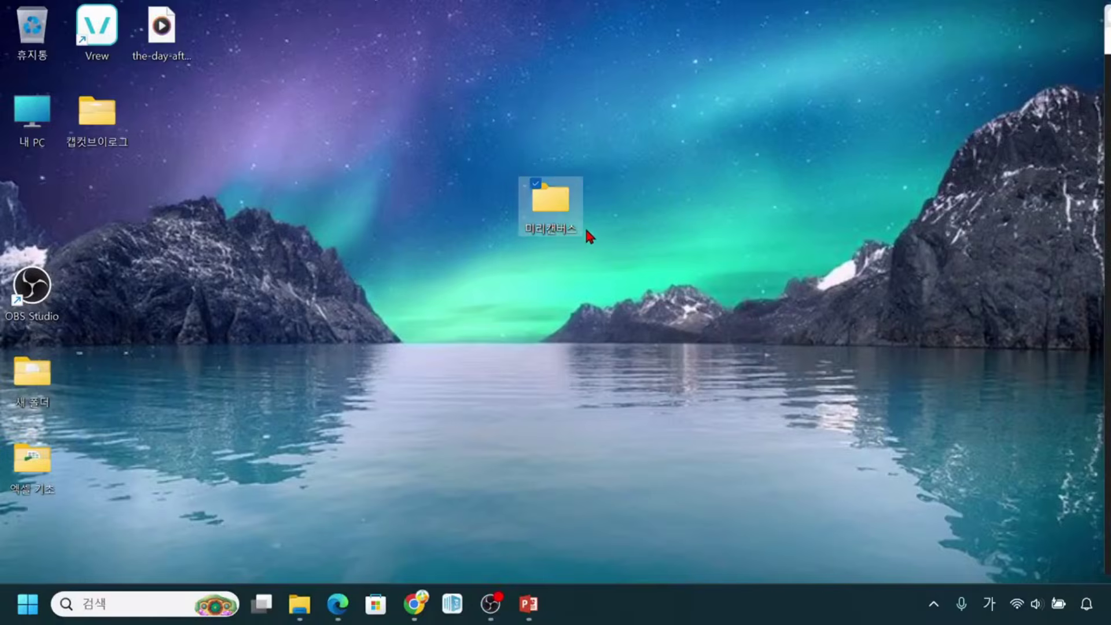
pyautogui.click(574, 230)
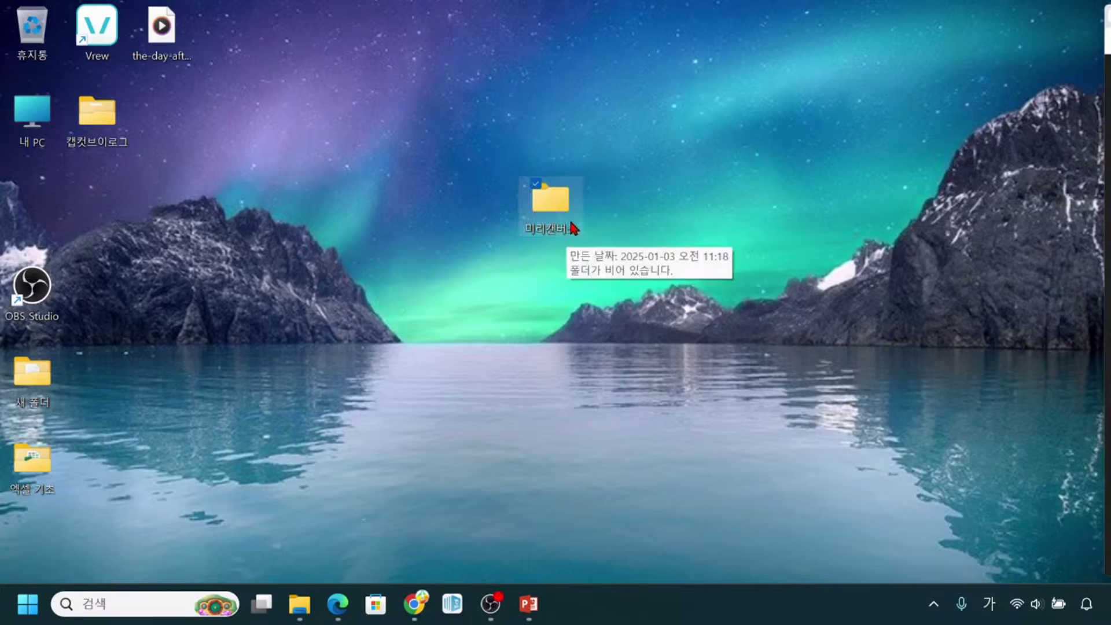
# Restore the MiriCanvas window, leave the title field, and bring up the 다운로드 panel
pyautogui.click(406, 516)
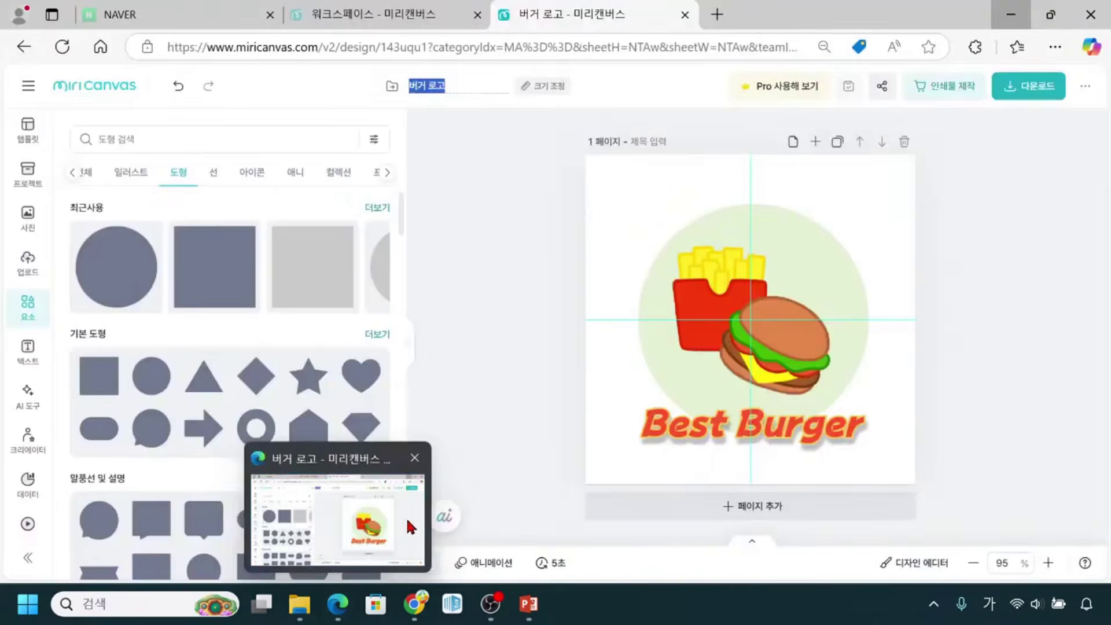
pyautogui.click(510, 237)
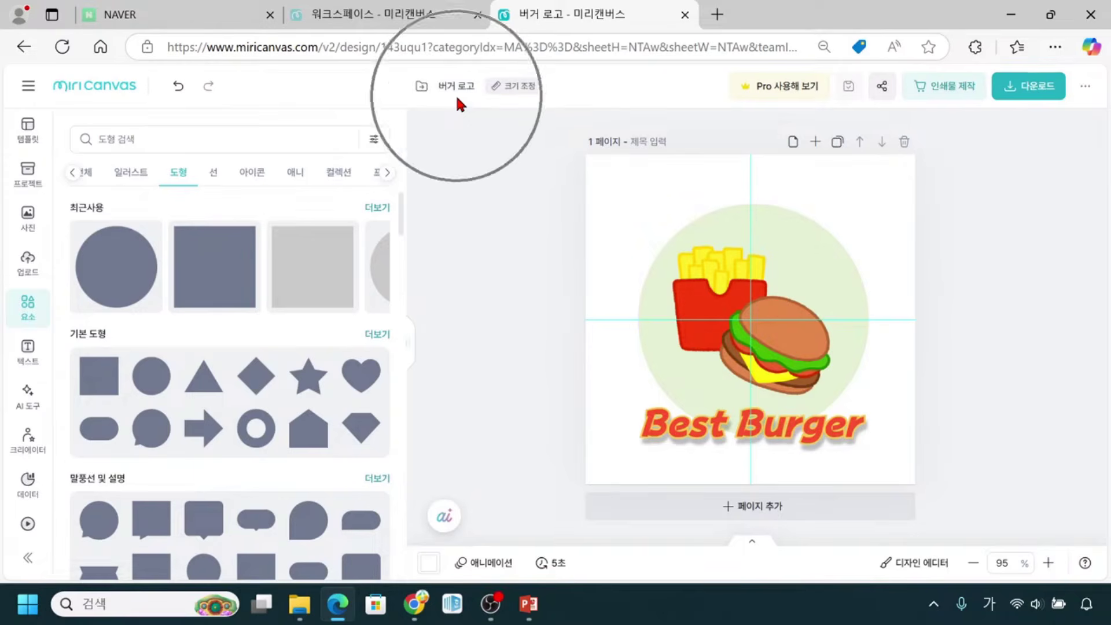
pyautogui.click(1052, 104)
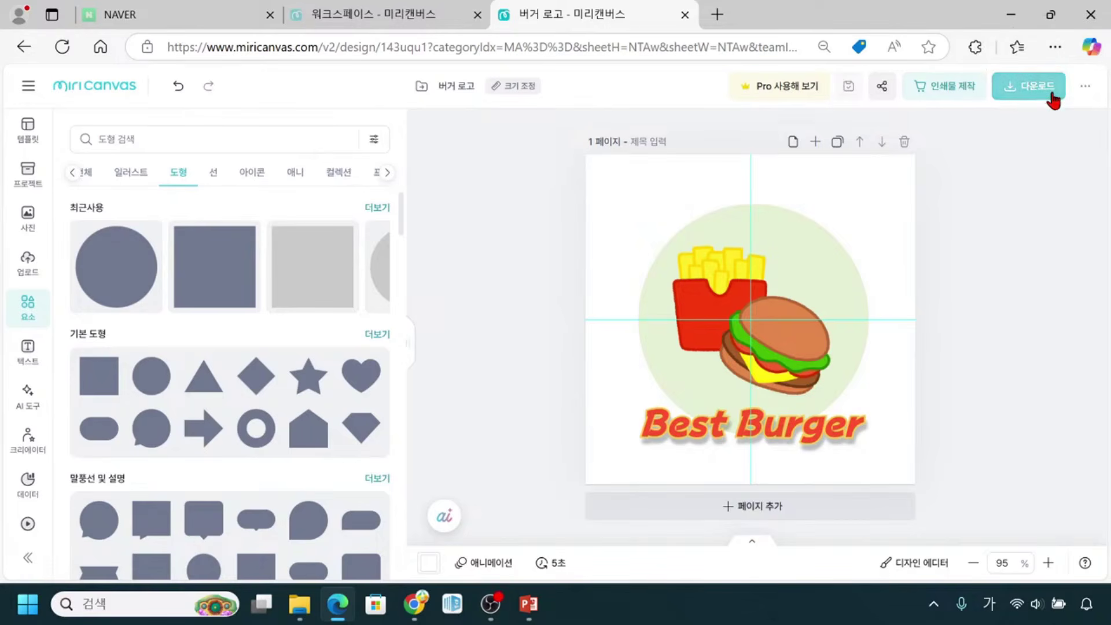
pyautogui.click(1053, 94)
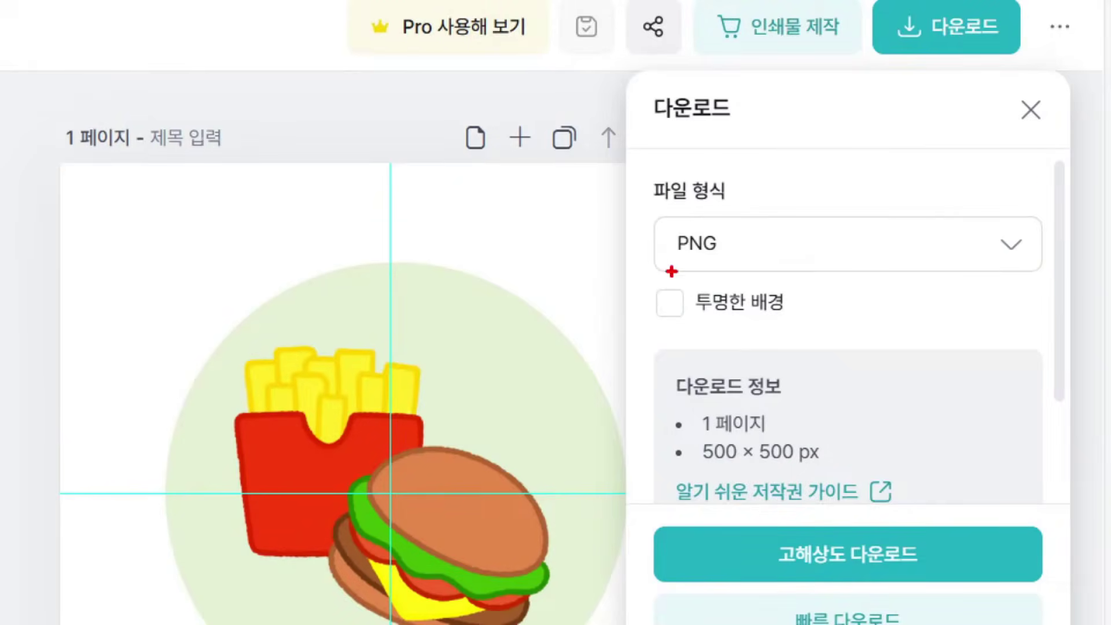
pyautogui.moveTo(645, 213)
pyautogui.mouseDown()
pyautogui.moveTo(664, 233)
pyautogui.moveTo(766, 257)
pyautogui.moveTo(1055, 288)
pyautogui.moveTo(995, 255)
pyautogui.moveTo(1002, 223)
pyautogui.moveTo(1022, 226)
pyautogui.moveTo(1030, 258)
pyautogui.moveTo(1032, 241)
pyautogui.moveTo(1022, 266)
pyautogui.mouseUp()
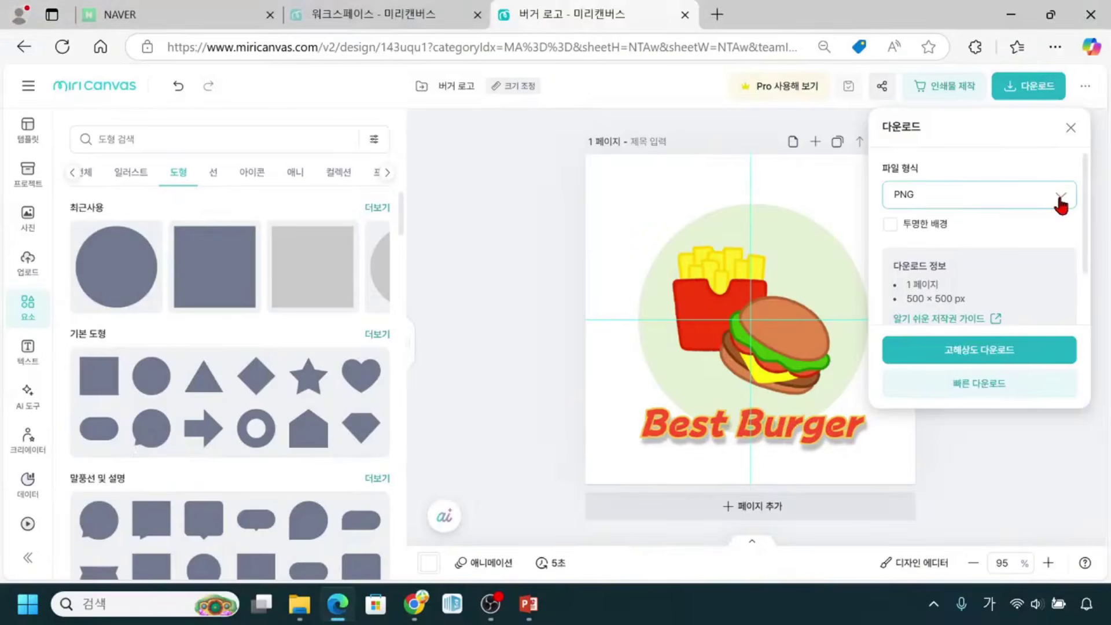
# Expand the 파일 형식 list showing PNG, JPG, PDF, PPTX, MP4 and GIF, leaving PNG selected
pyautogui.click(1011, 244)
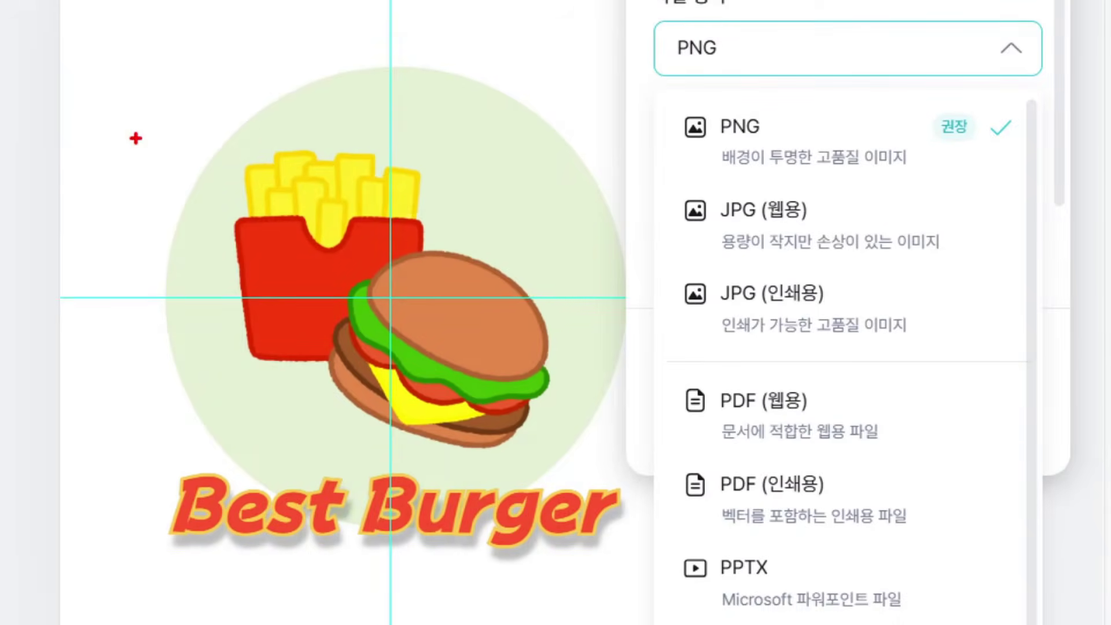
pyautogui.moveTo(751, 220); pyautogui.dragTo(785, 221)
pyautogui.moveTo(732, 312); pyautogui.dragTo(779, 309)
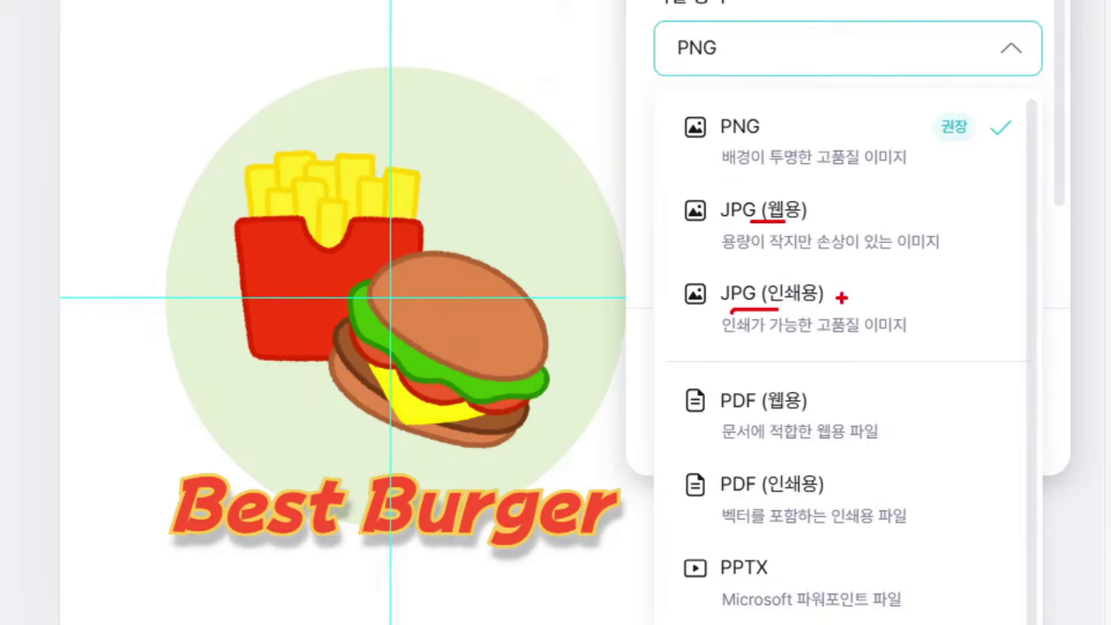
pyautogui.moveTo(717, 307); pyautogui.dragTo(832, 307)
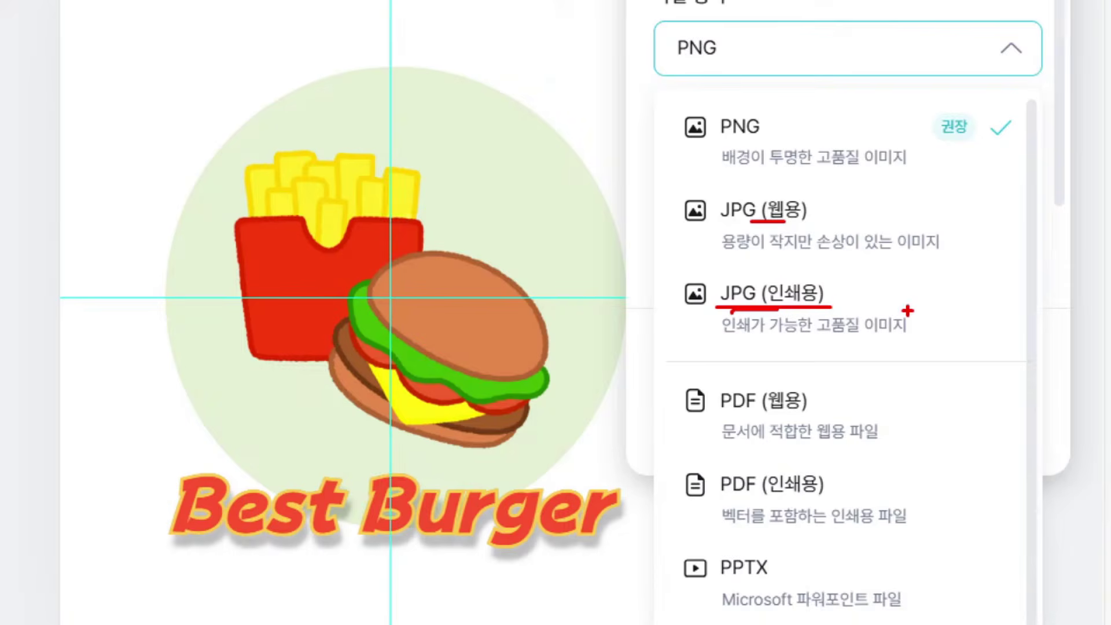
pyautogui.moveTo(719, 221); pyautogui.dragTo(787, 224)
pyautogui.moveTo(921, 113); pyautogui.dragTo(982, 144)
pyautogui.moveTo(711, 106)
pyautogui.mouseDown()
pyautogui.moveTo(766, 162)
pyautogui.moveTo(924, 184)
pyautogui.mouseUp()
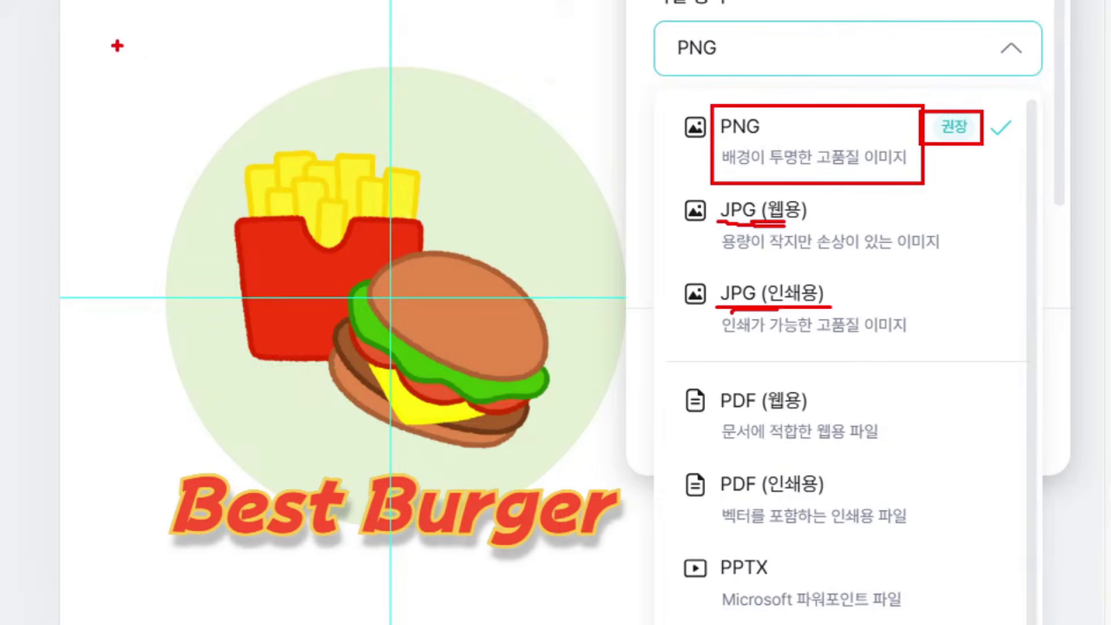
pyautogui.moveTo(124, 51)
pyautogui.mouseDown()
pyautogui.moveTo(112, 95)
pyautogui.moveTo(145, 55)
pyautogui.mouseUp()
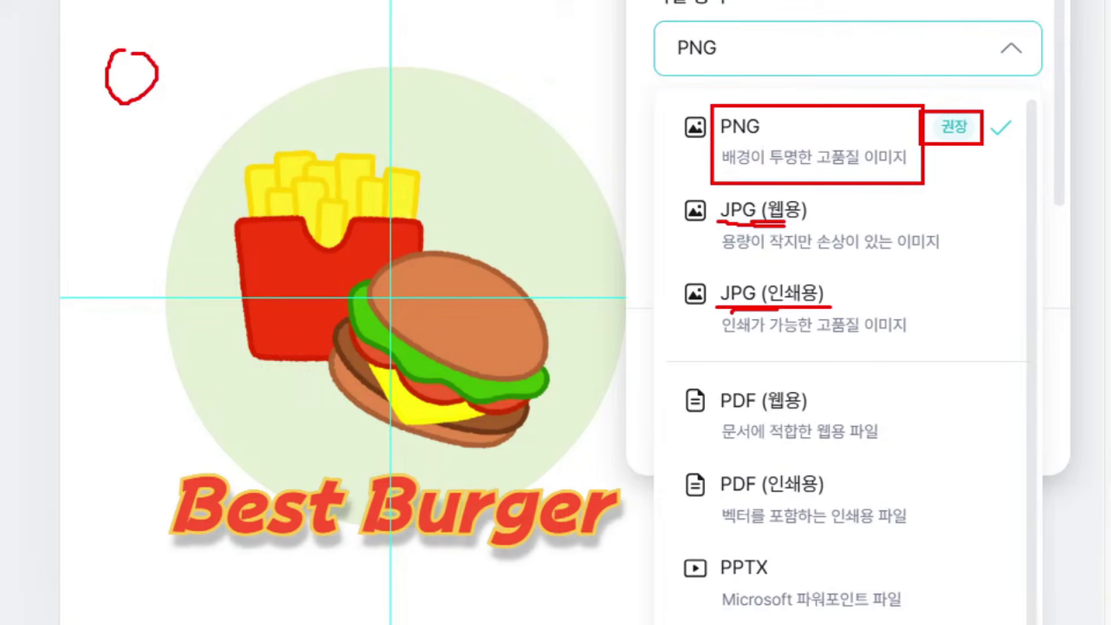
pyautogui.moveTo(145, 54)
pyautogui.mouseDown()
pyautogui.moveTo(139, 96)
pyautogui.moveTo(133, 55)
pyautogui.mouseUp()
pyautogui.moveTo(228, 13); pyautogui.dragTo(117, 63)
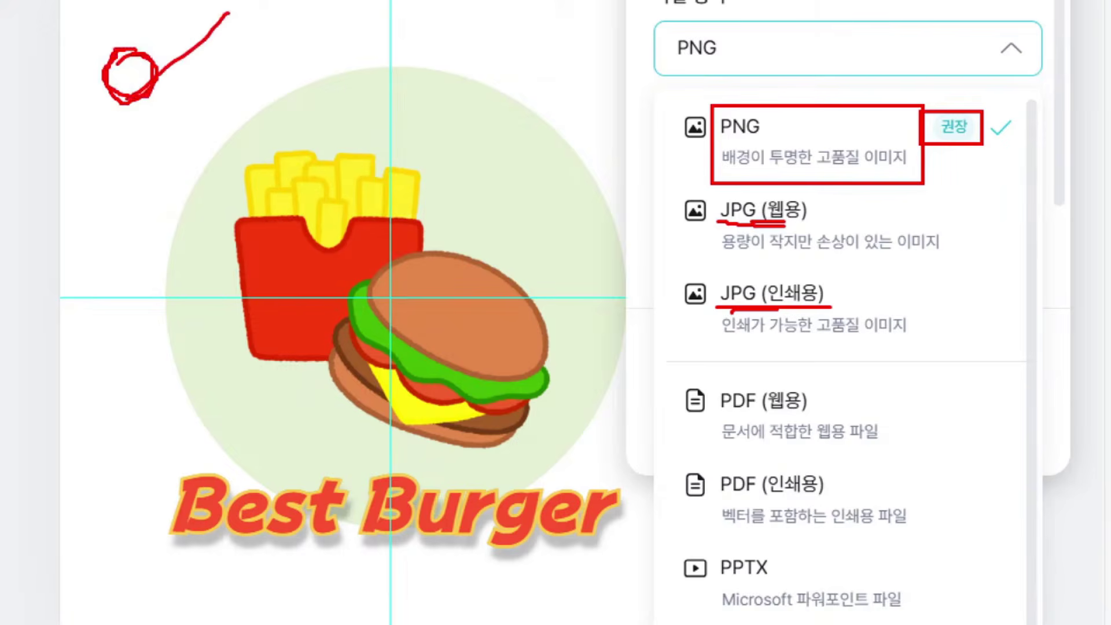
pyautogui.moveTo(113, 16); pyautogui.dragTo(197, 108)
pyautogui.moveTo(285, 98)
pyautogui.mouseDown()
pyautogui.moveTo(184, 179)
pyautogui.moveTo(150, 276)
pyautogui.moveTo(150, 356)
pyautogui.moveTo(184, 468)
pyautogui.moveTo(130, 524)
pyautogui.moveTo(213, 589)
pyautogui.moveTo(623, 588)
pyautogui.moveTo(669, 497)
pyautogui.moveTo(603, 460)
pyautogui.moveTo(637, 335)
pyautogui.moveTo(643, 181)
pyautogui.moveTo(495, 75)
pyautogui.moveTo(295, 58)
pyautogui.moveTo(246, 88)
pyautogui.mouseUp()
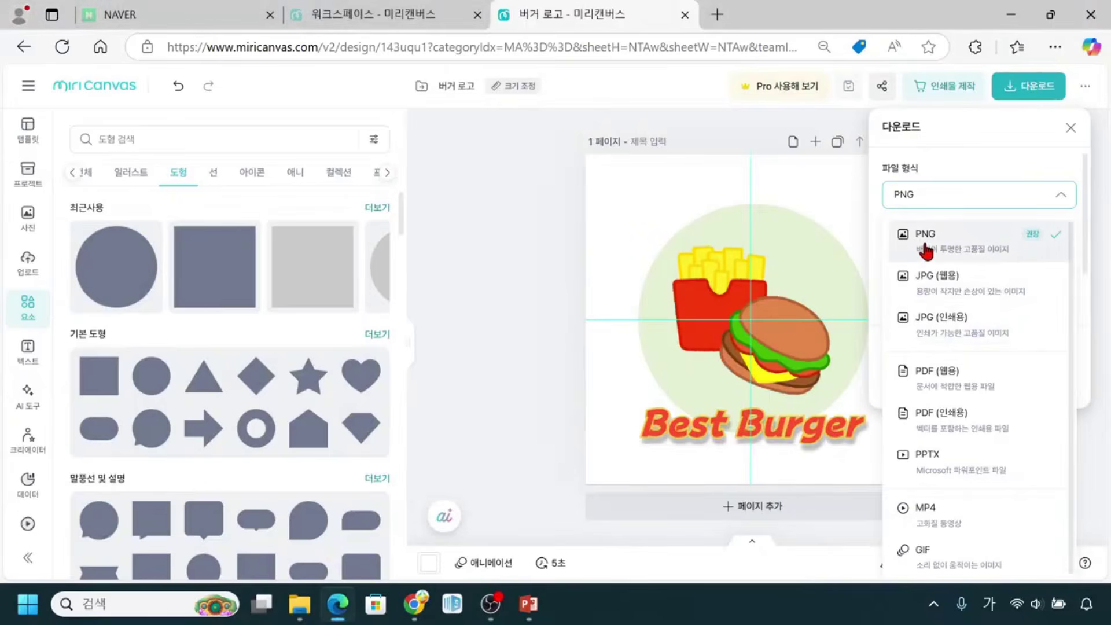
# Set the download format to PNG with a transparent background (투명한 배경)
pyautogui.click(738, 150)
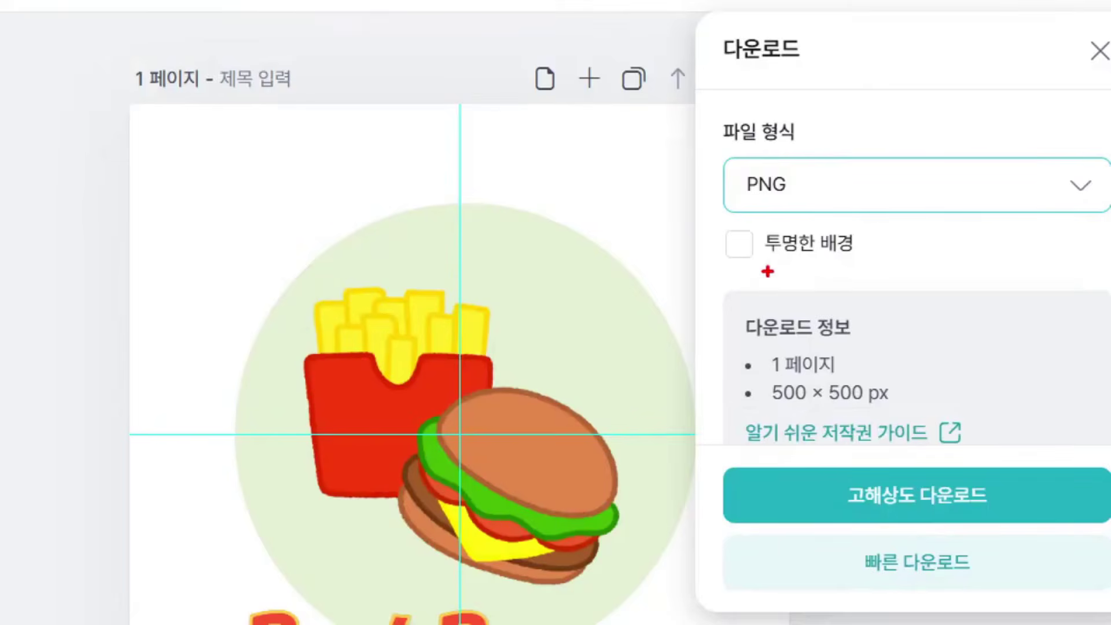
pyautogui.moveTo(757, 269); pyautogui.dragTo(801, 269)
pyautogui.moveTo(176, 122)
pyautogui.mouseDown()
pyautogui.moveTo(178, 215)
pyautogui.moveTo(238, 155)
pyautogui.moveTo(211, 151)
pyautogui.moveTo(242, 194)
pyautogui.moveTo(425, 156)
pyautogui.moveTo(396, 179)
pyautogui.moveTo(435, 145)
pyautogui.moveTo(473, 141)
pyautogui.mouseUp()
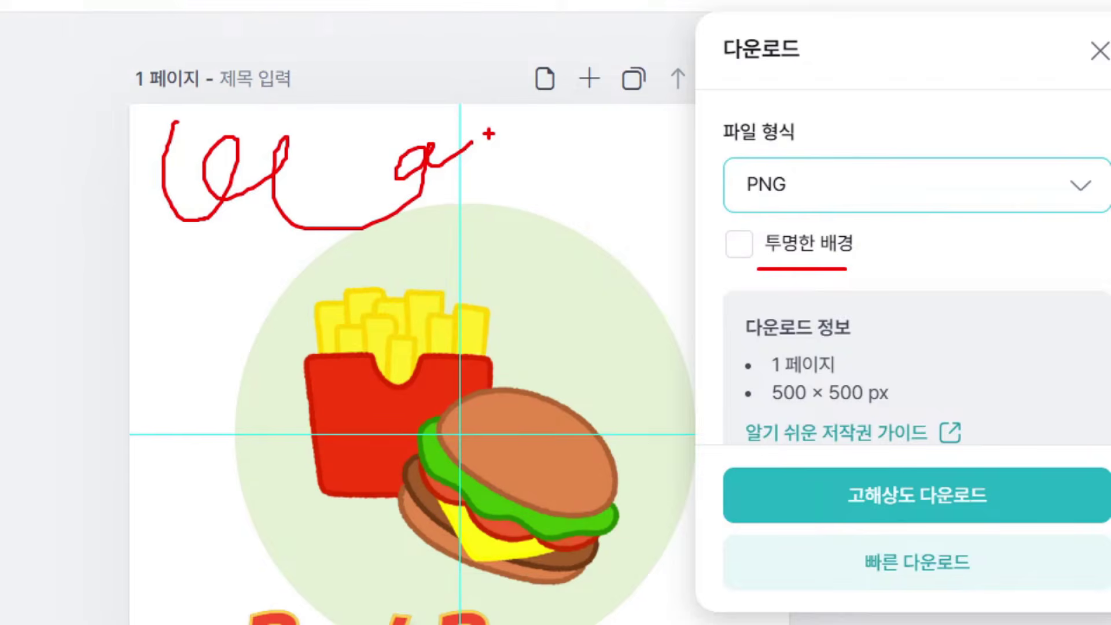
pyautogui.moveTo(399, 101); pyautogui.dragTo(216, 212)
pyautogui.moveTo(217, 123); pyautogui.dragTo(319, 205)
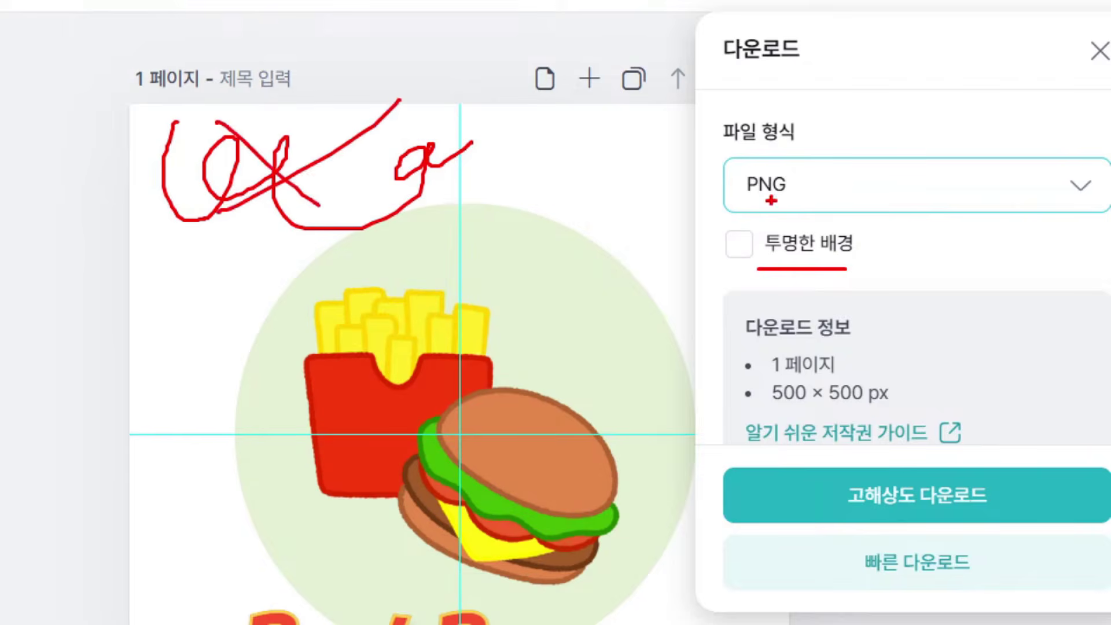
pyautogui.moveTo(723, 238)
pyautogui.mouseDown()
pyautogui.moveTo(738, 257)
pyautogui.moveTo(747, 234)
pyautogui.mouseUp()
pyautogui.press('Escape')
pyautogui.click(894, 232)
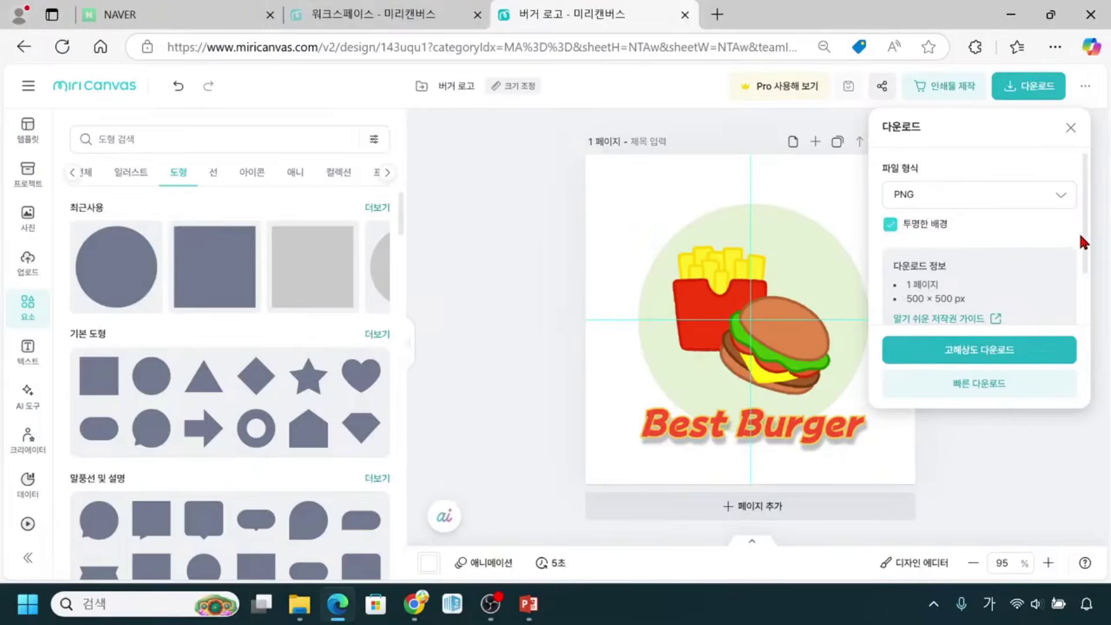
# Quick-download (빠른 다운로드) the 500 × 500 logo as 버거 로고-001.png
pyautogui.hotkey('ctrl', '1')
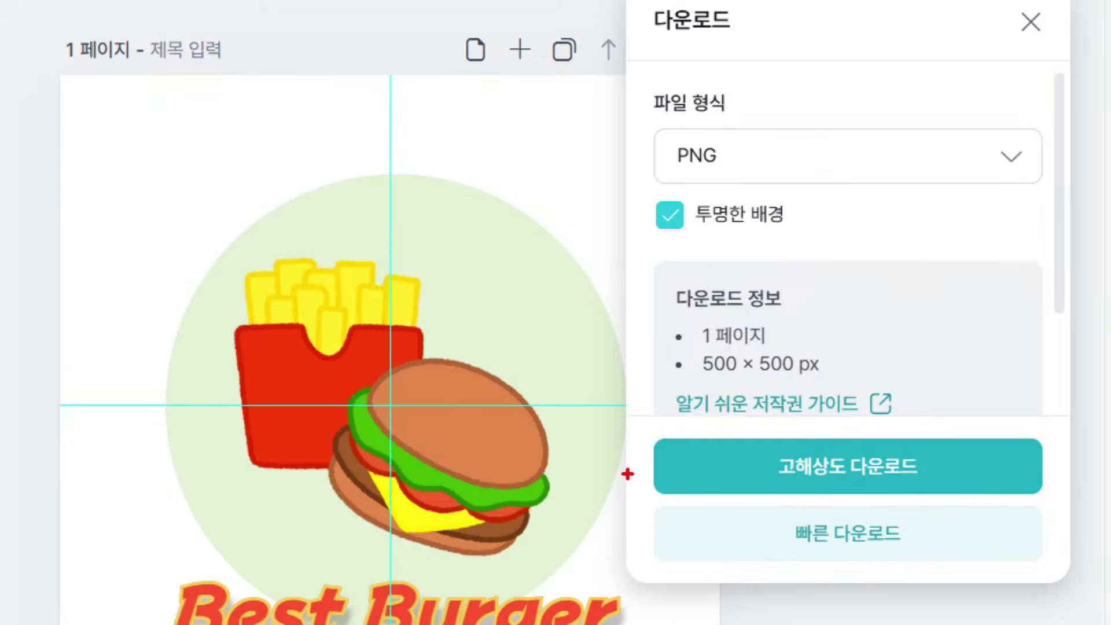
pyautogui.moveTo(629, 474); pyautogui.dragTo(692, 471)
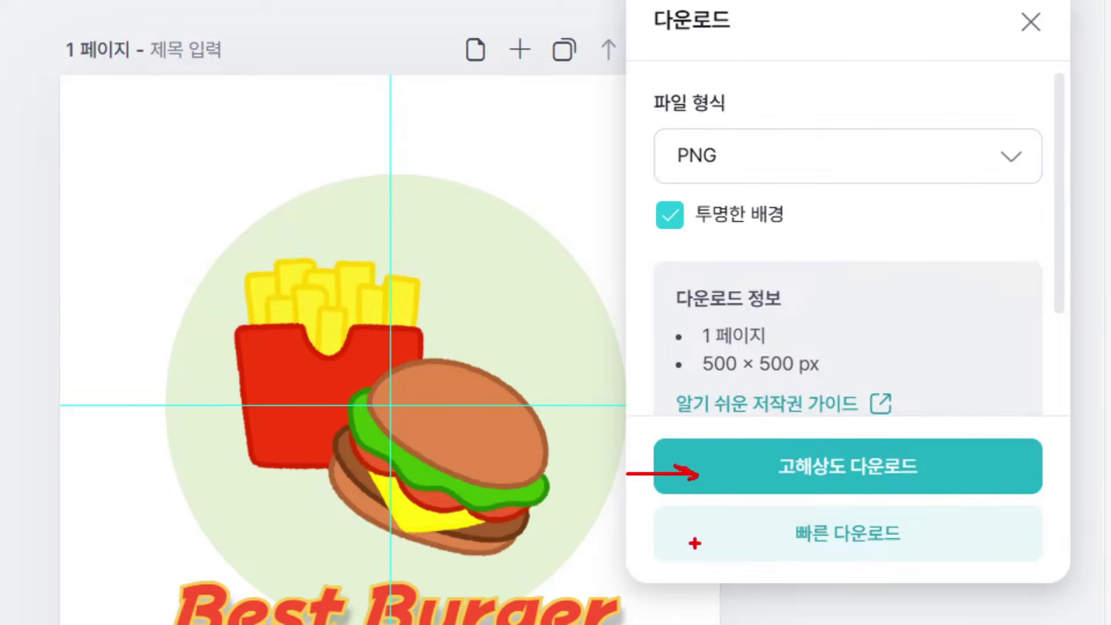
pyautogui.moveTo(657, 559)
pyautogui.mouseDown()
pyautogui.moveTo(744, 541)
pyautogui.moveTo(763, 561)
pyautogui.moveTo(746, 575)
pyautogui.mouseUp()
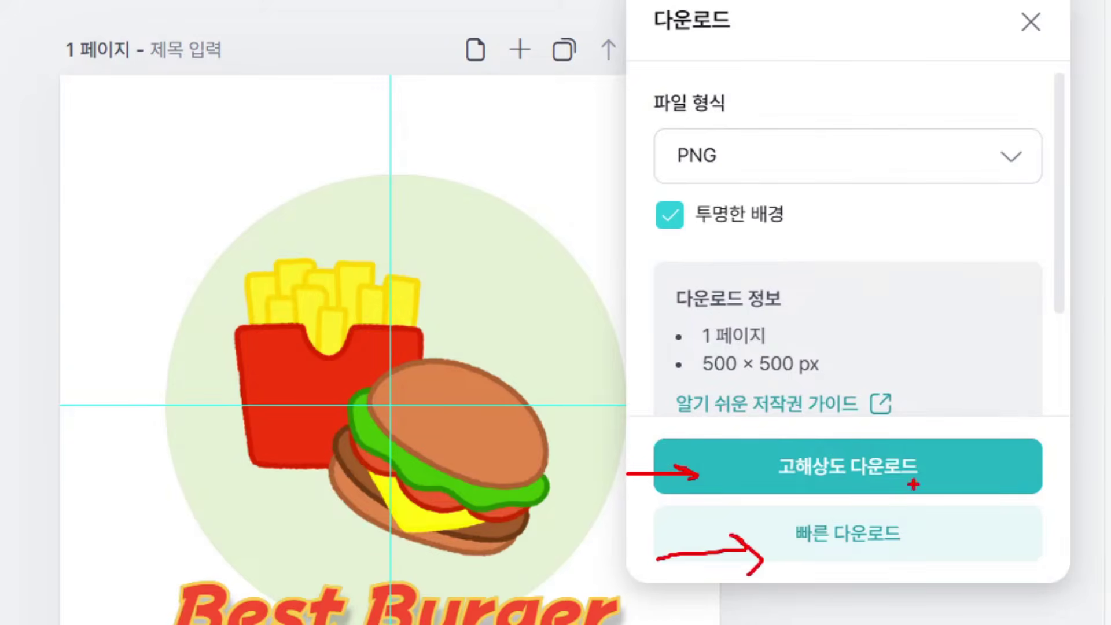
pyautogui.moveTo(763, 433); pyautogui.dragTo(931, 490)
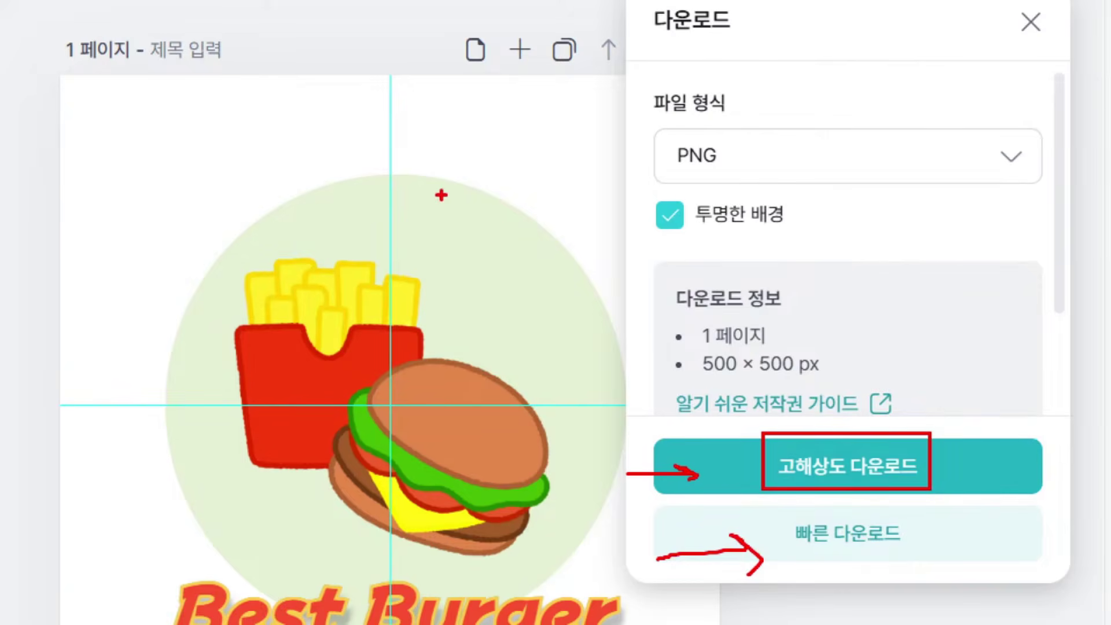
pyautogui.moveTo(778, 504)
pyautogui.mouseDown()
pyautogui.moveTo(836, 561)
pyautogui.moveTo(936, 562)
pyautogui.mouseUp()
pyautogui.moveTo(965, 520)
pyautogui.mouseDown()
pyautogui.moveTo(979, 534)
pyautogui.moveTo(1012, 497)
pyautogui.mouseUp()
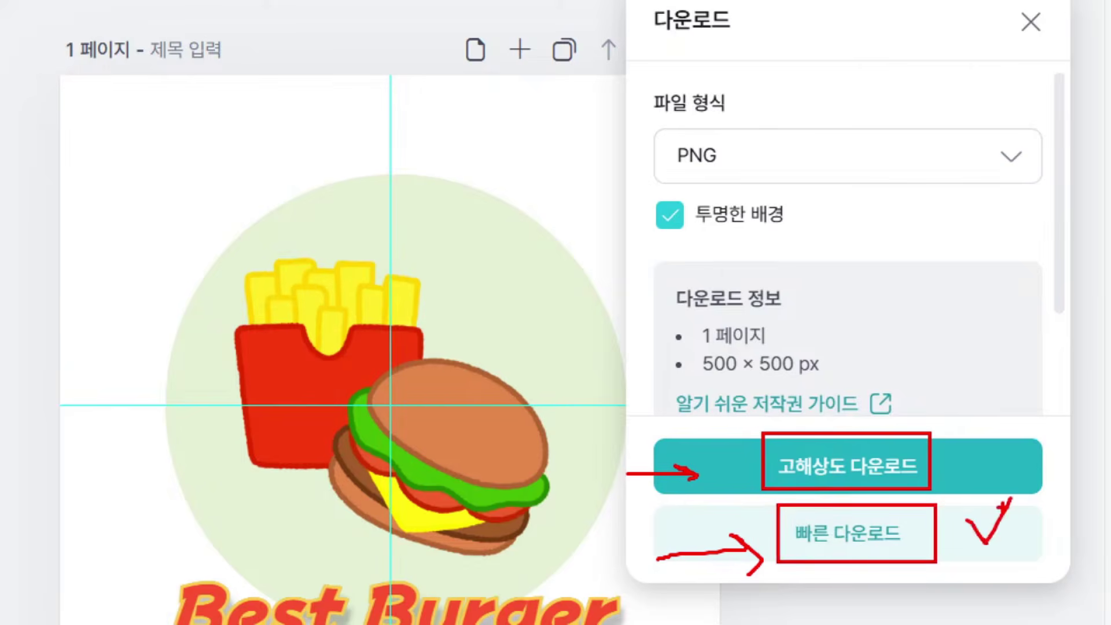
pyautogui.press('Escape')
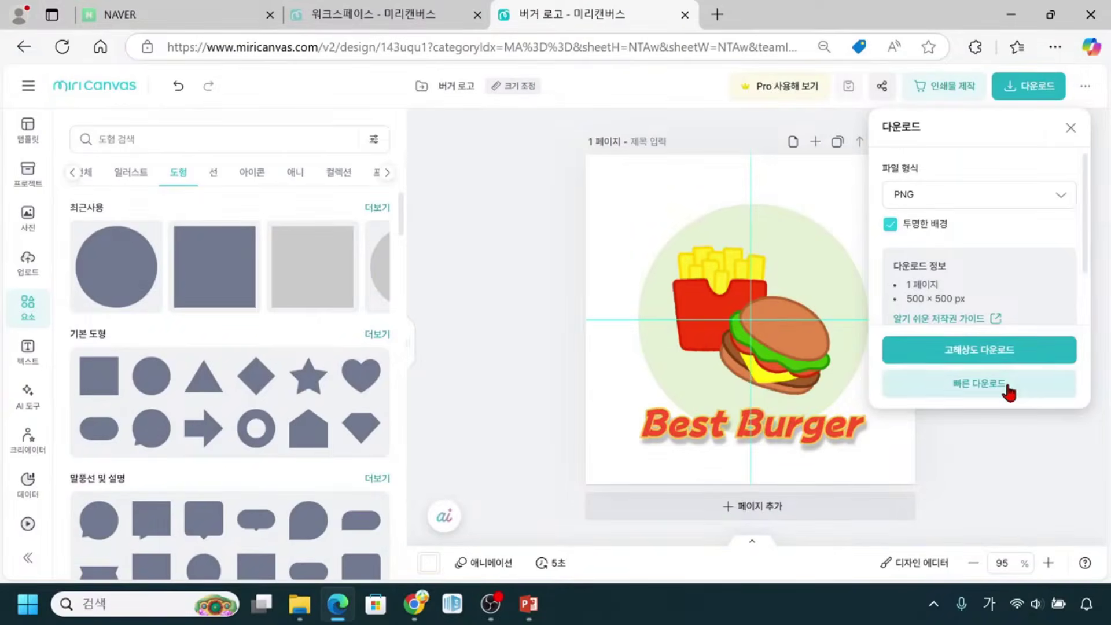
pyautogui.click(1008, 392)
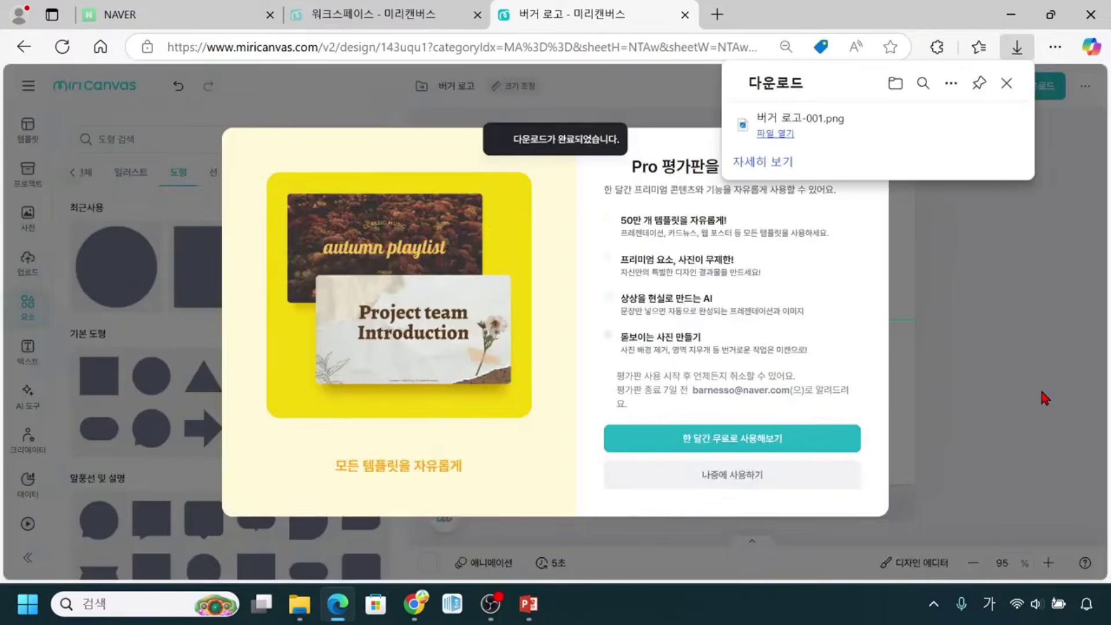